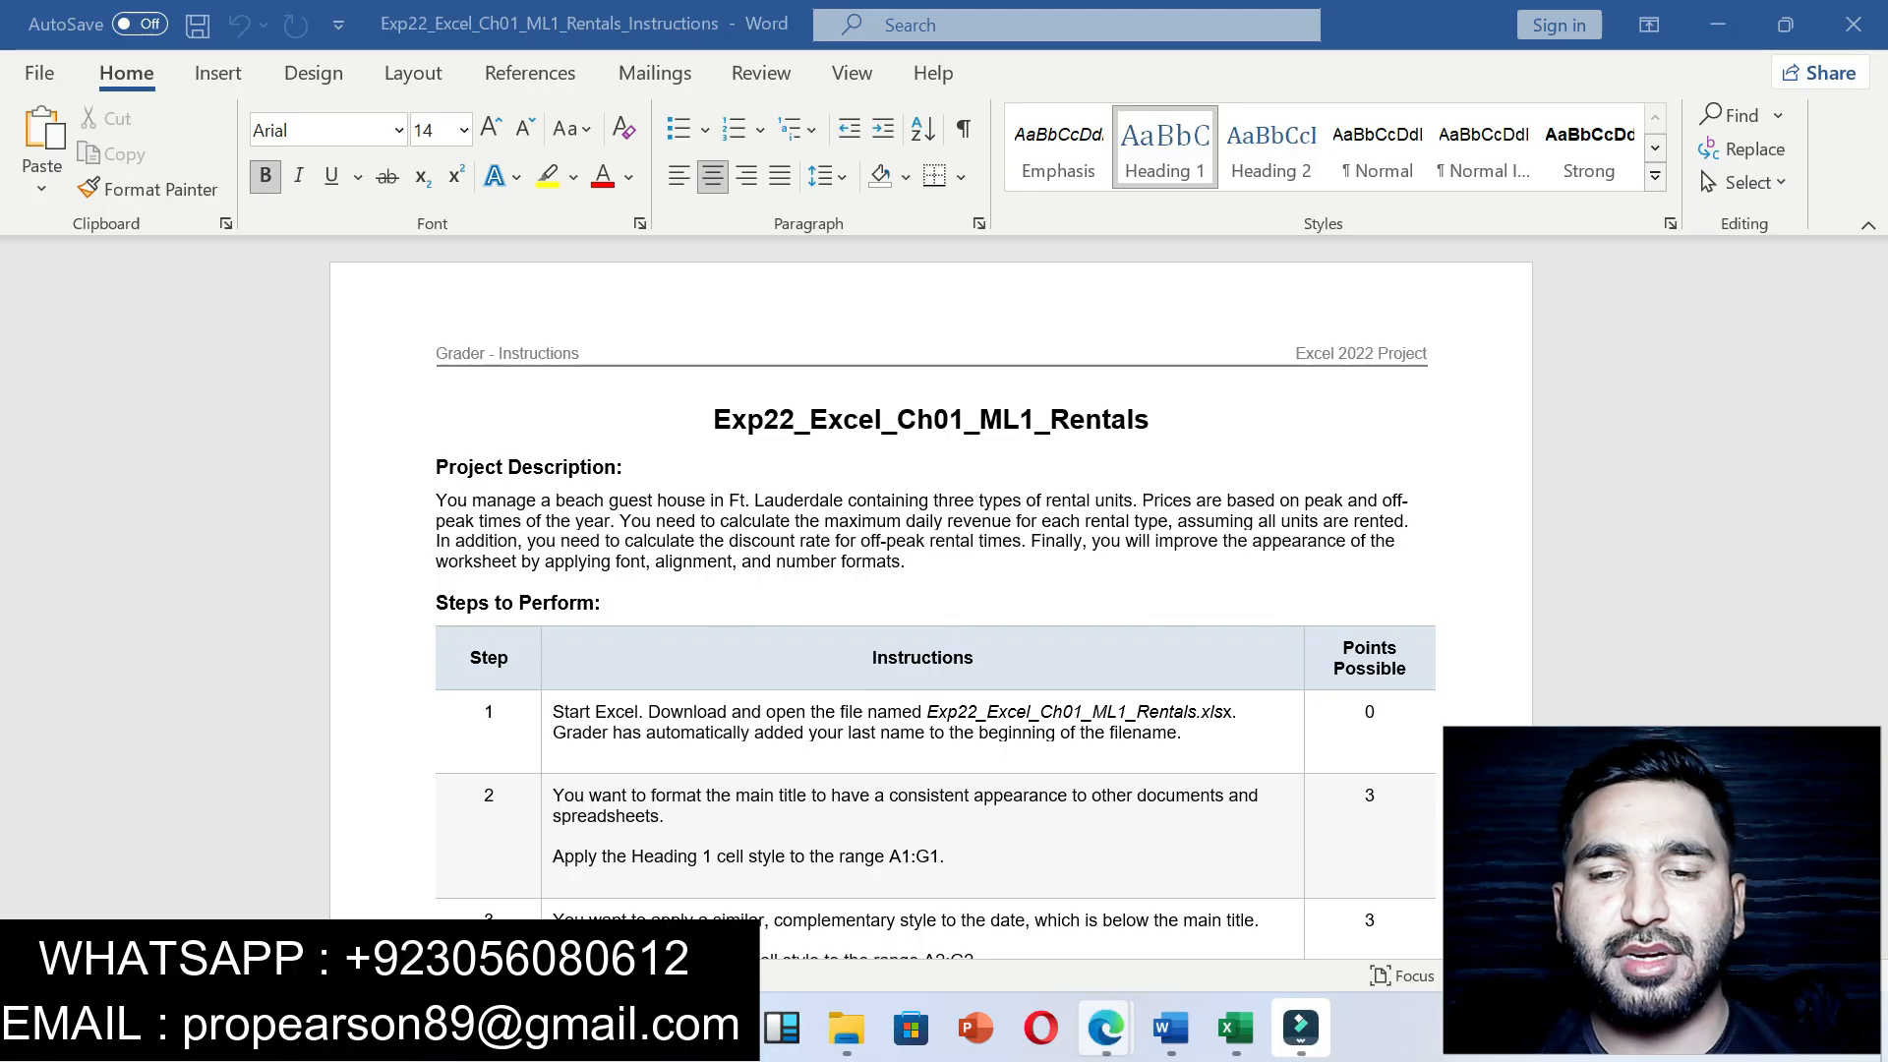
# Step: Switch to Edge to look through the Pearson assignments list, and return to the instructions document in Word
pyautogui.click(1107, 1028)
pyautogui.click(1420, 890)
pyautogui.moveTo(1870, 777)
pyautogui.mouseDown()
pyautogui.moveTo(1870, 870)
pyautogui.moveTo(1870, 767)
pyautogui.moveTo(1870, 784)
pyautogui.mouseUp()
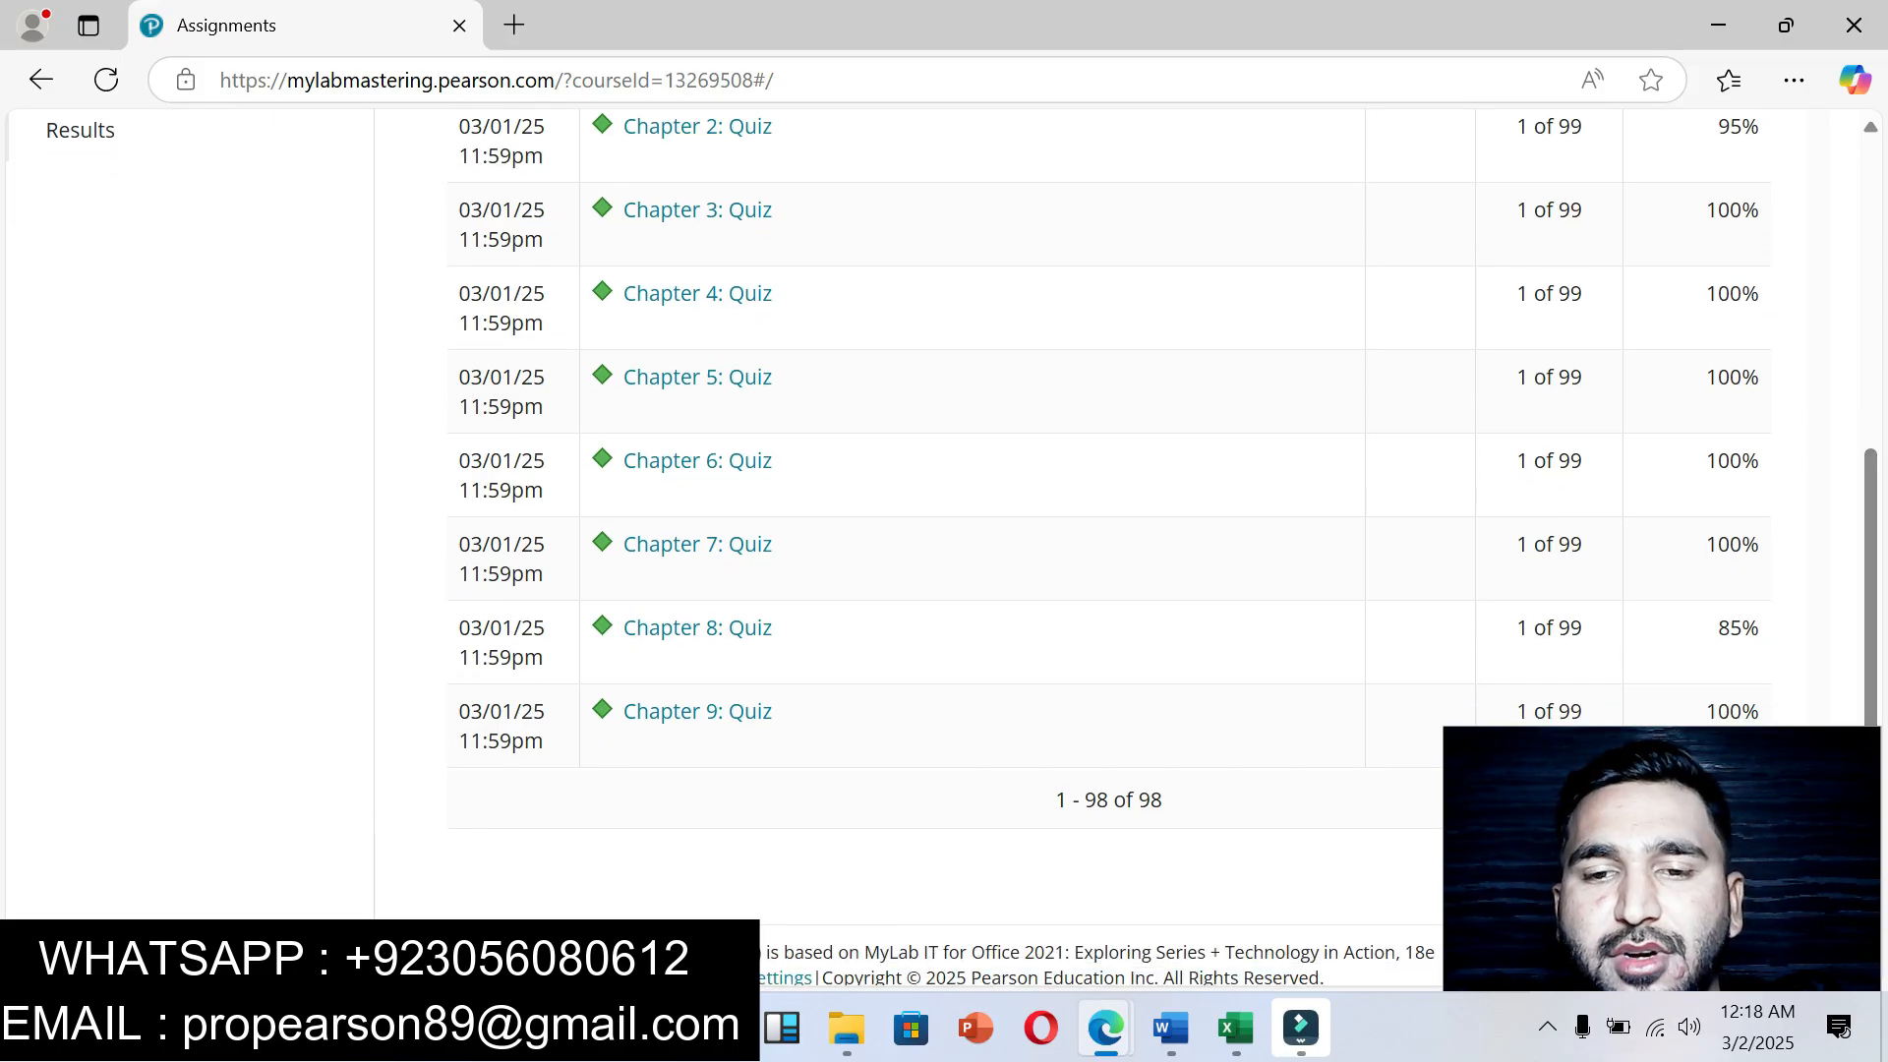
pyautogui.click(1170, 1027)
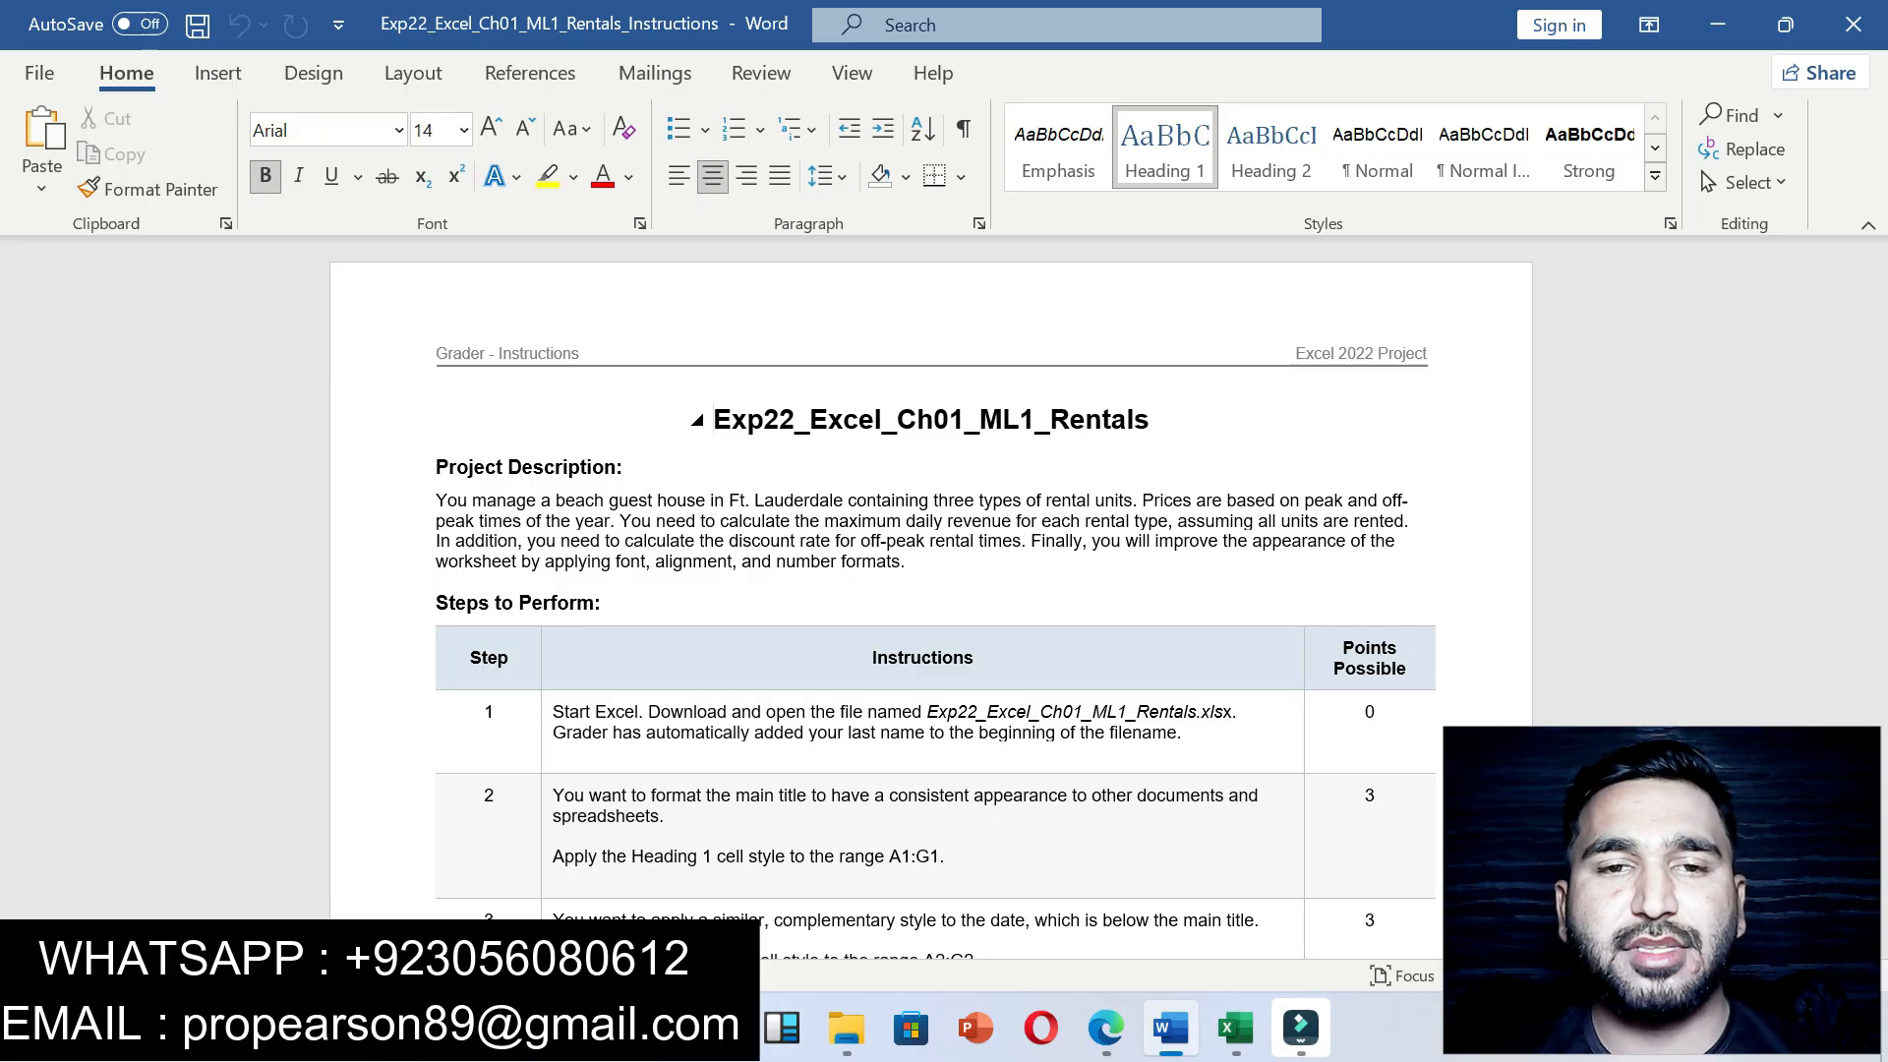
# Step: Highlight the document title, the project description paragraph and the step 1 instruction in yellow
pyautogui.click(697, 421)
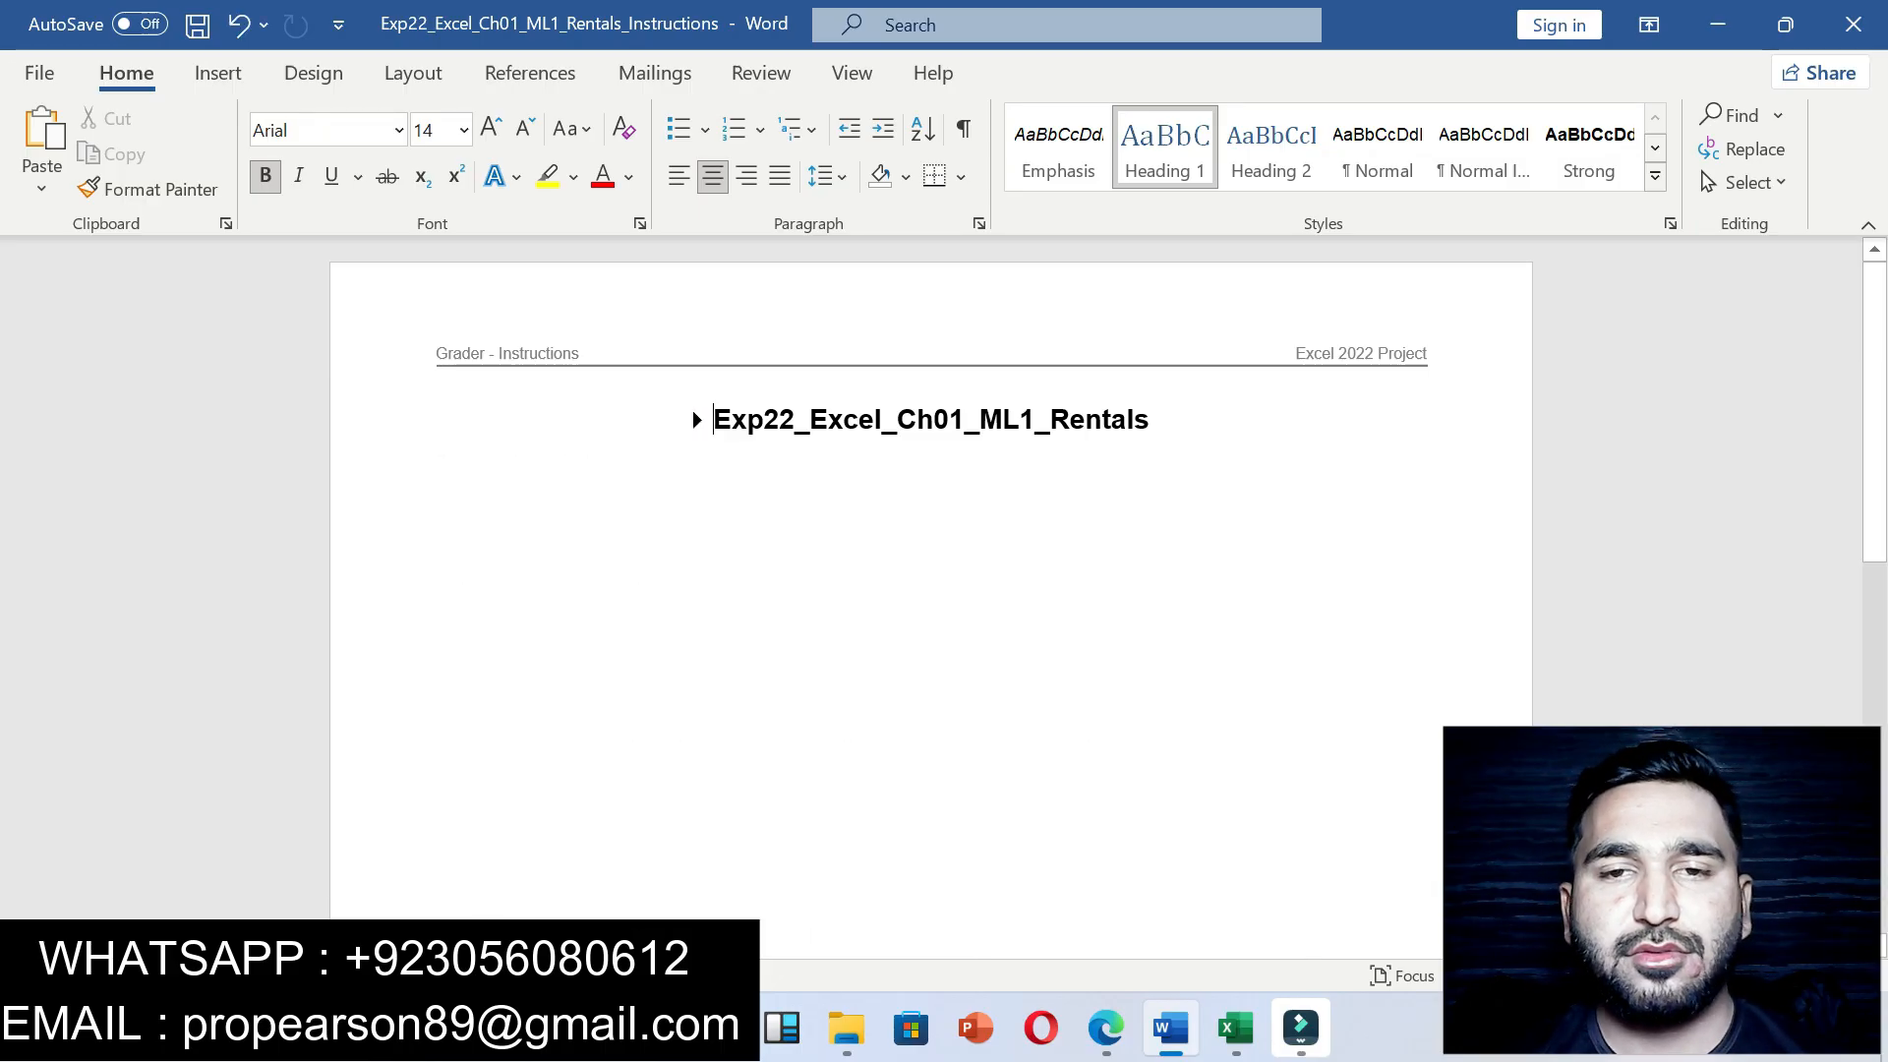
pyautogui.hotkey('ctrl', 'z')
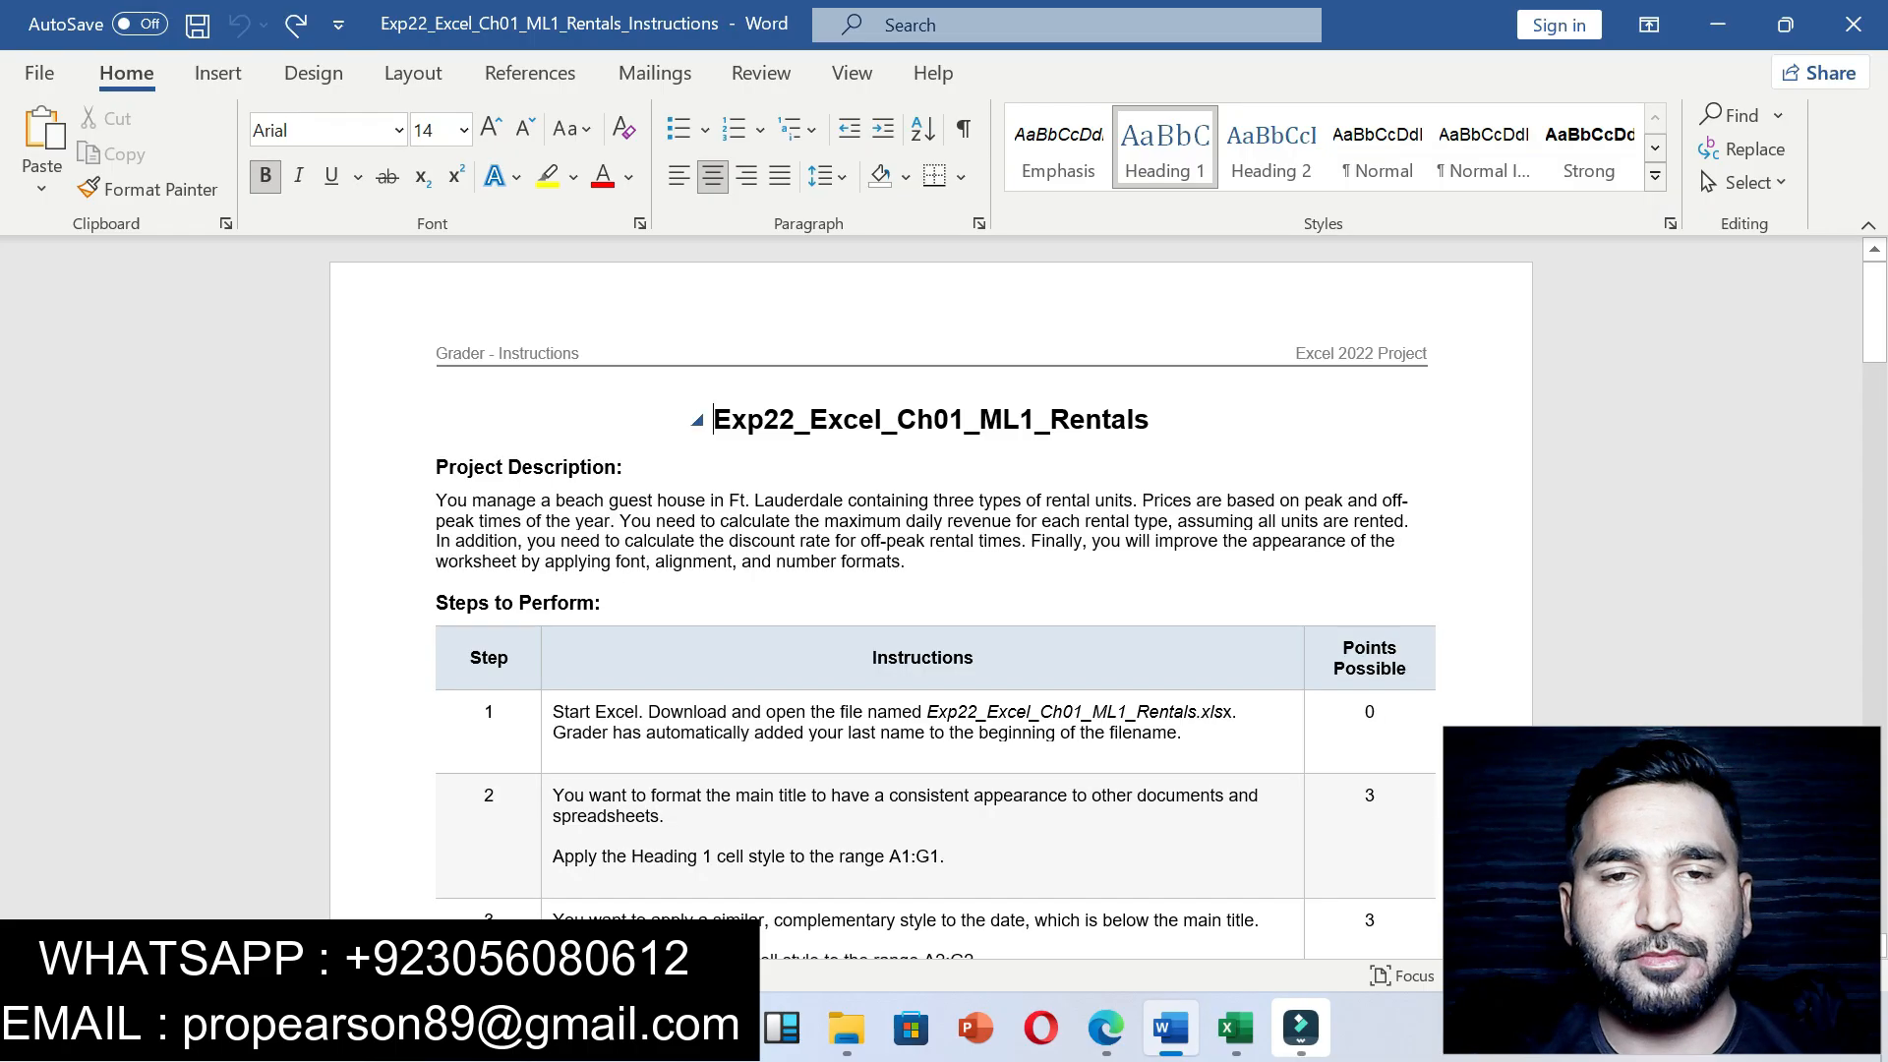
pyautogui.moveTo(714, 421); pyautogui.dragTo(1164, 444)
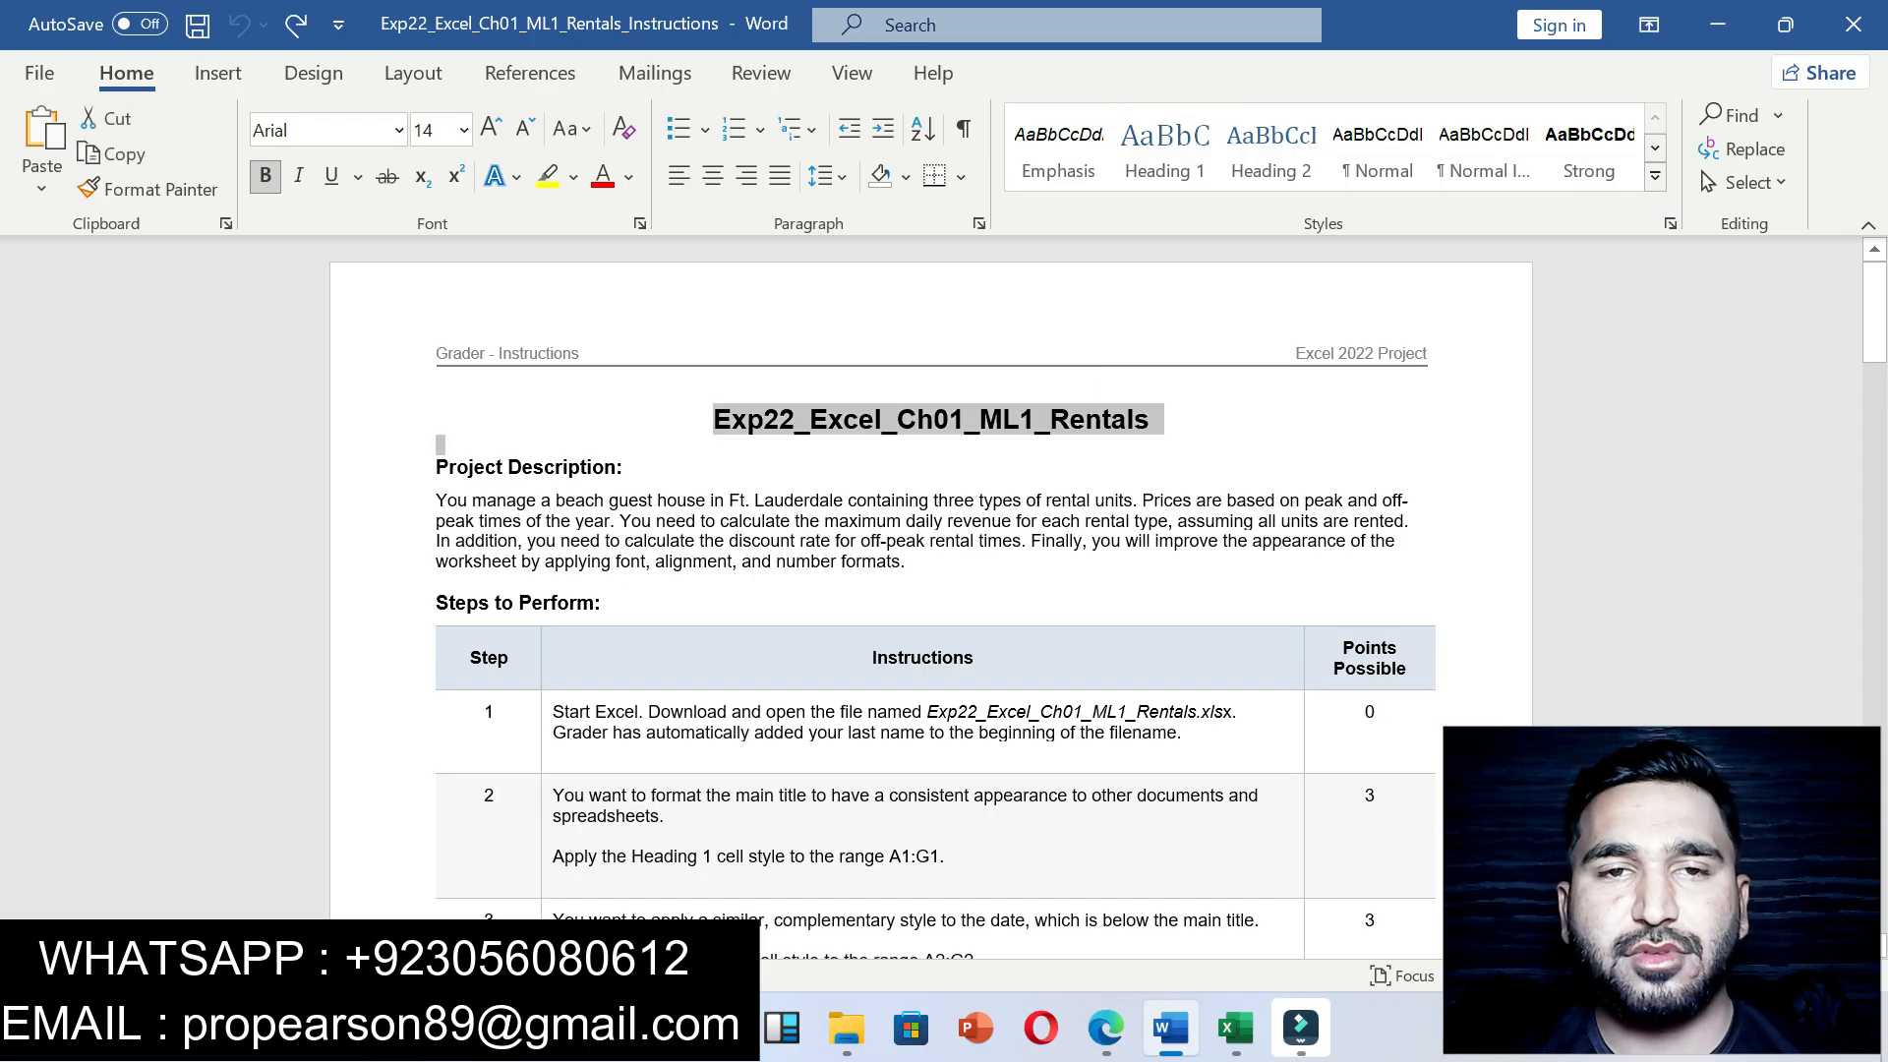
pyautogui.click(547, 176)
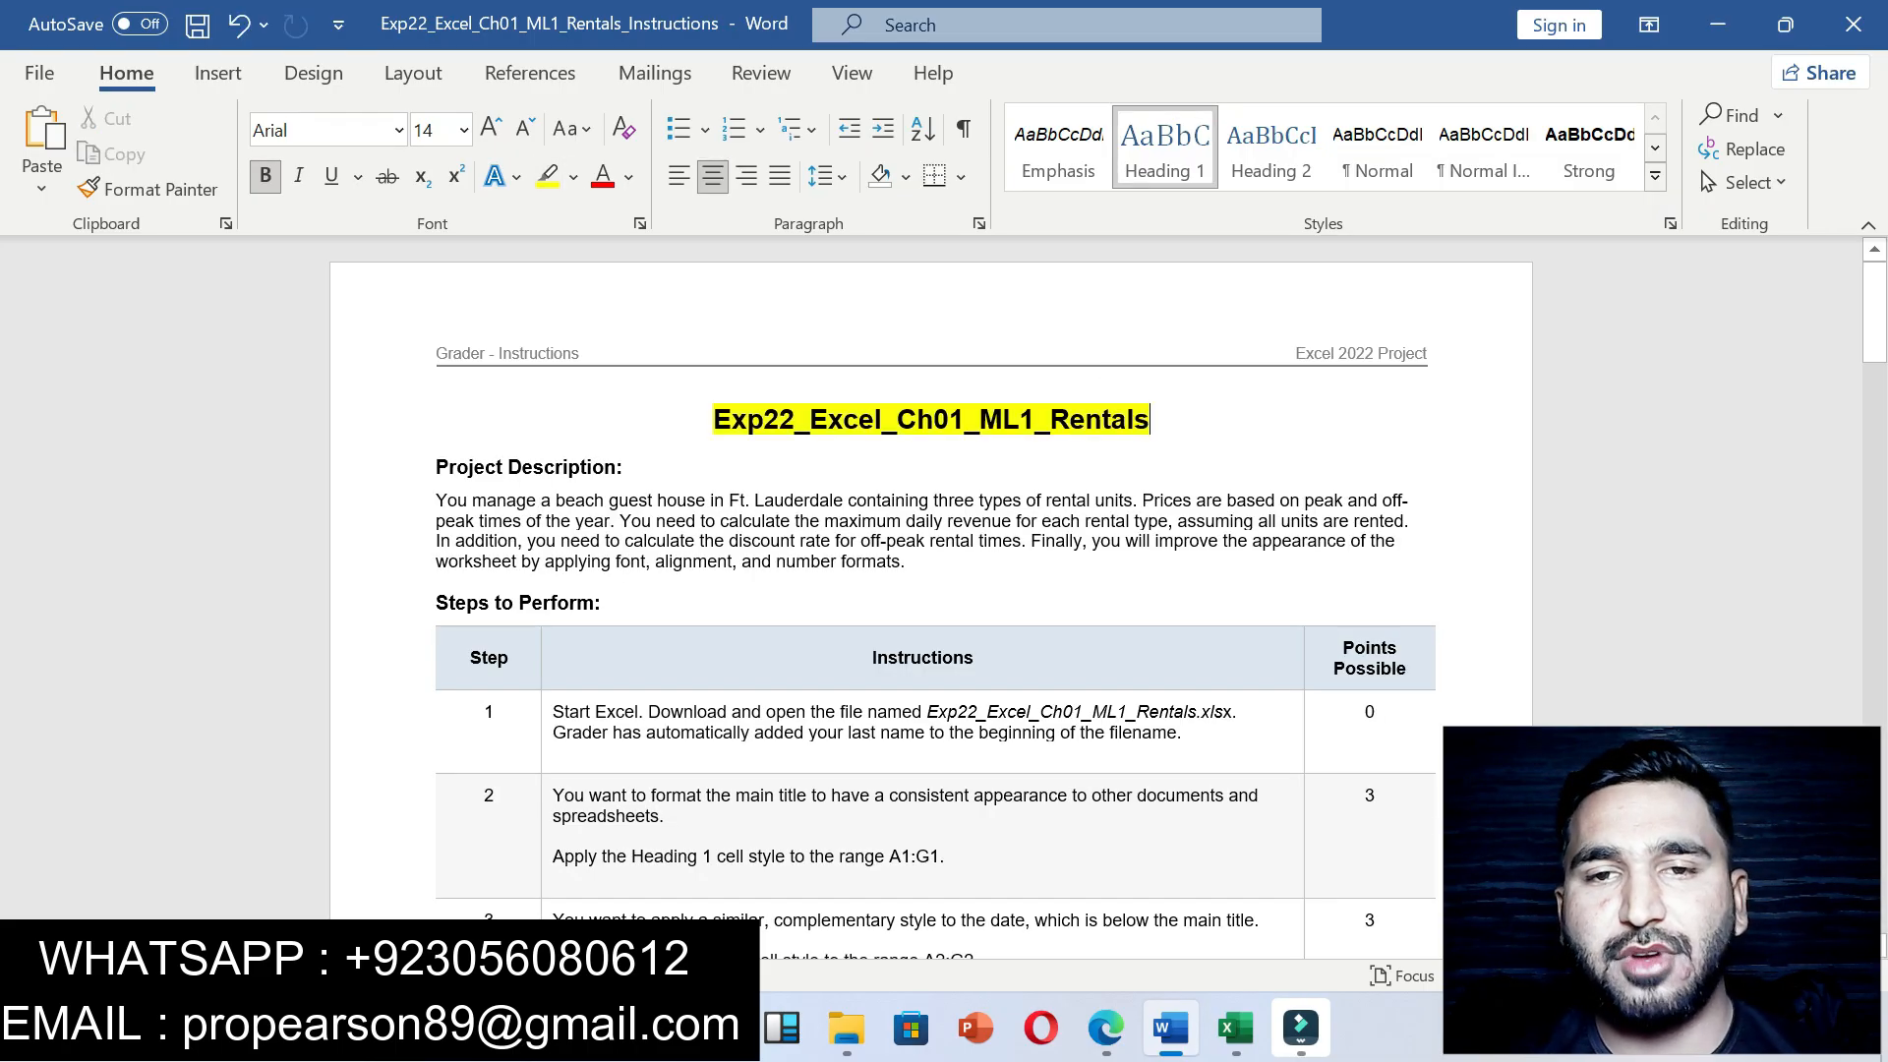
pyautogui.moveTo(436, 500); pyautogui.dragTo(915, 561)
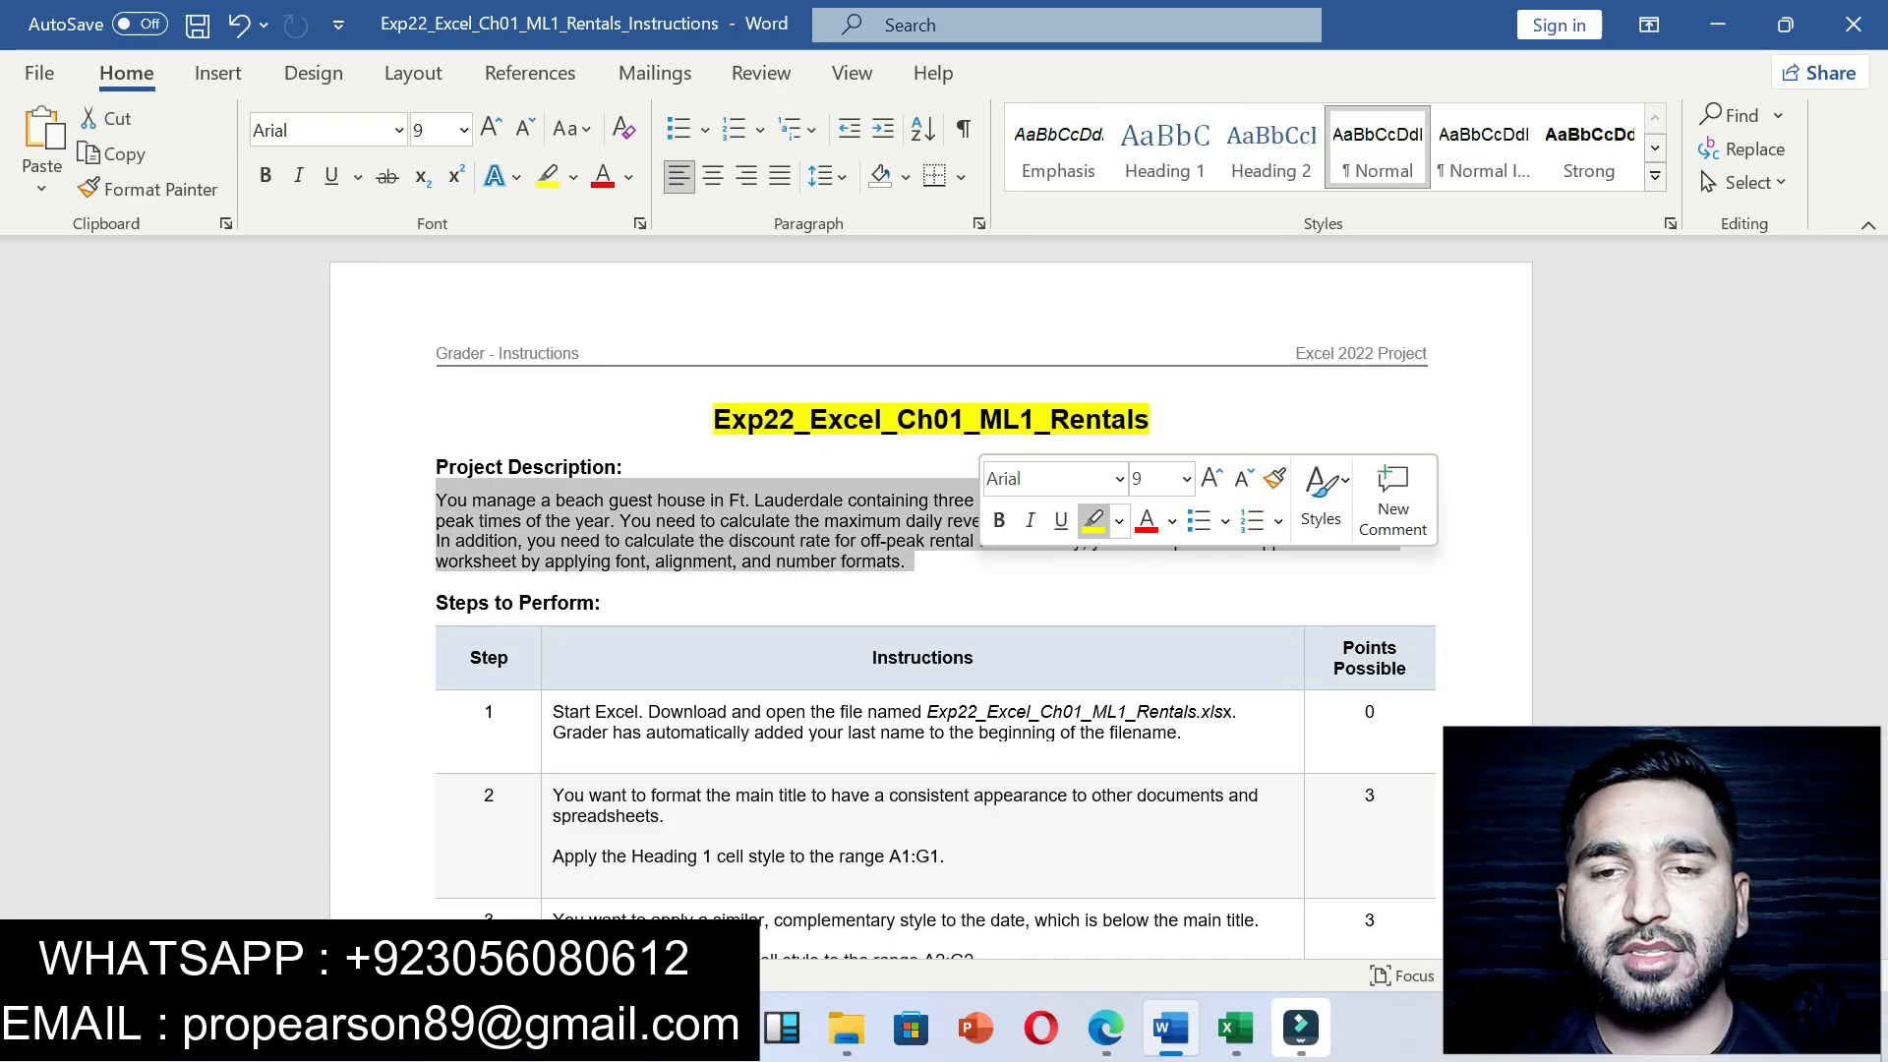
pyautogui.click(1101, 522)
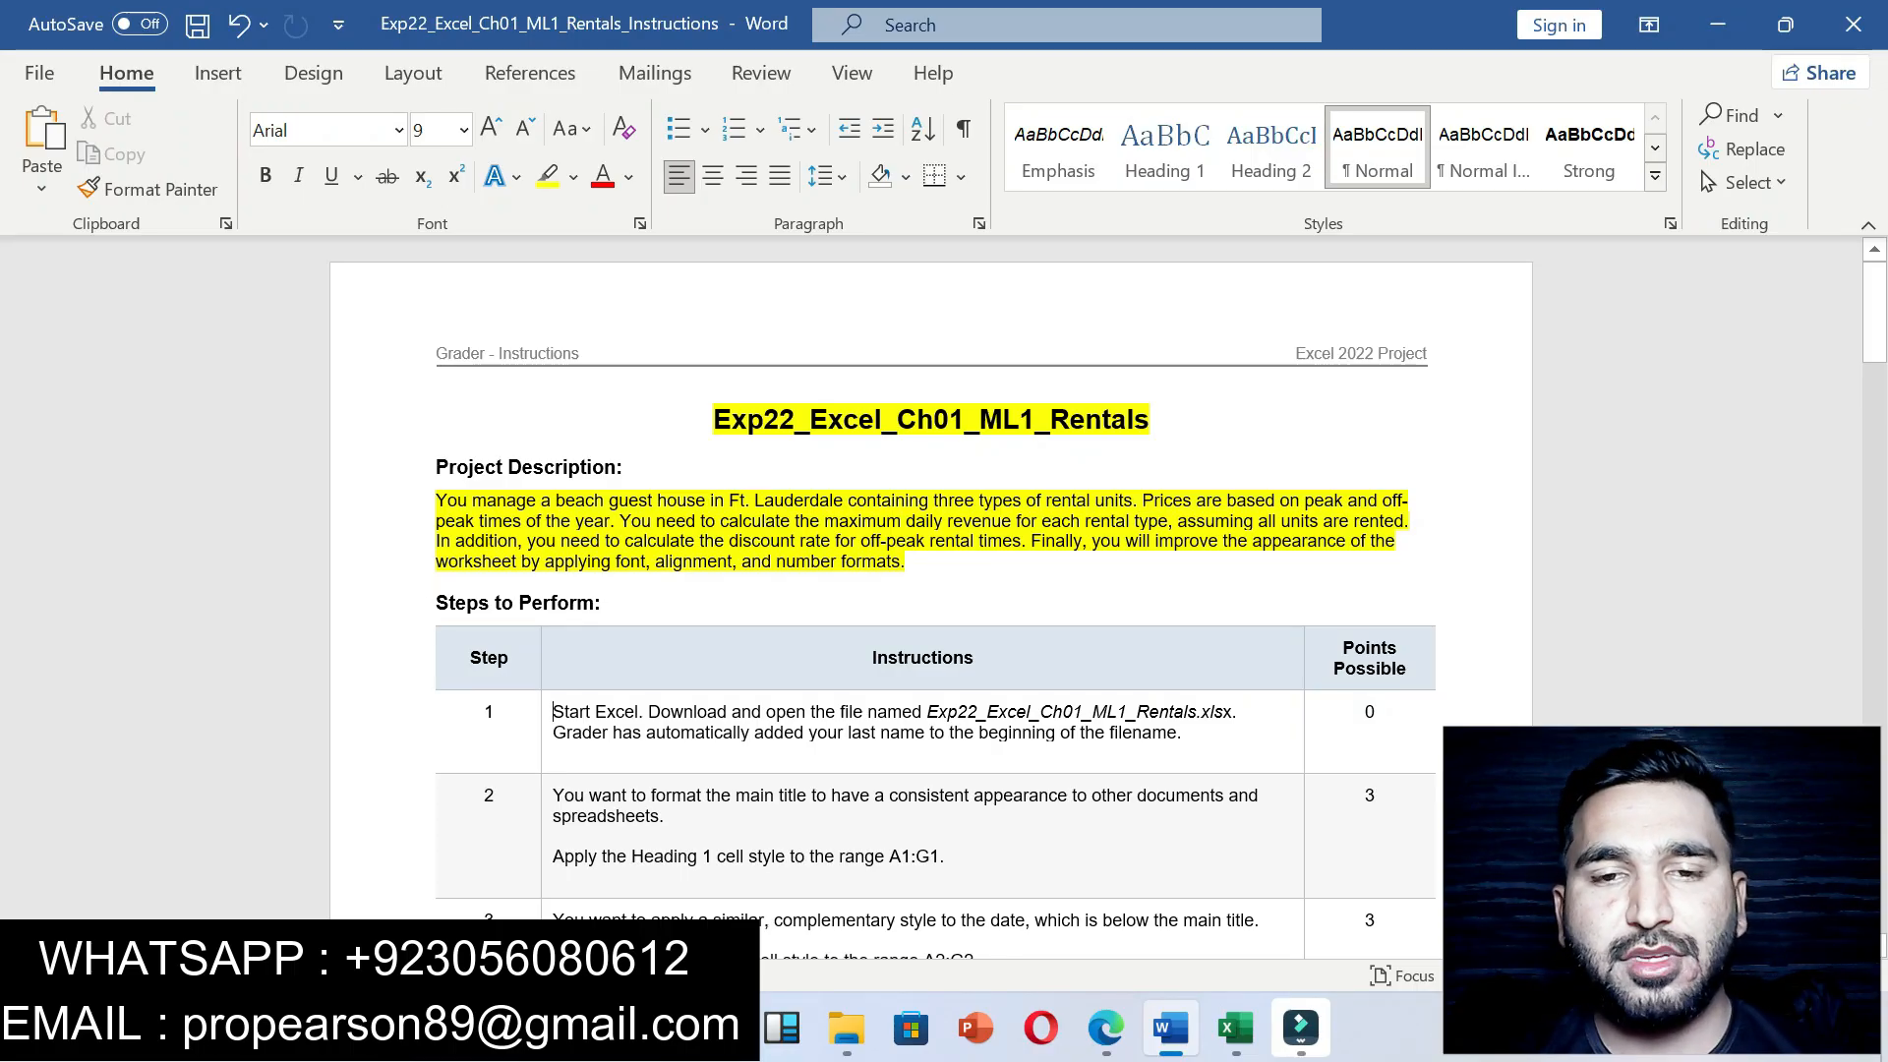
pyautogui.moveTo(553, 712); pyautogui.dragTo(1194, 733)
pyautogui.click(1263, 697)
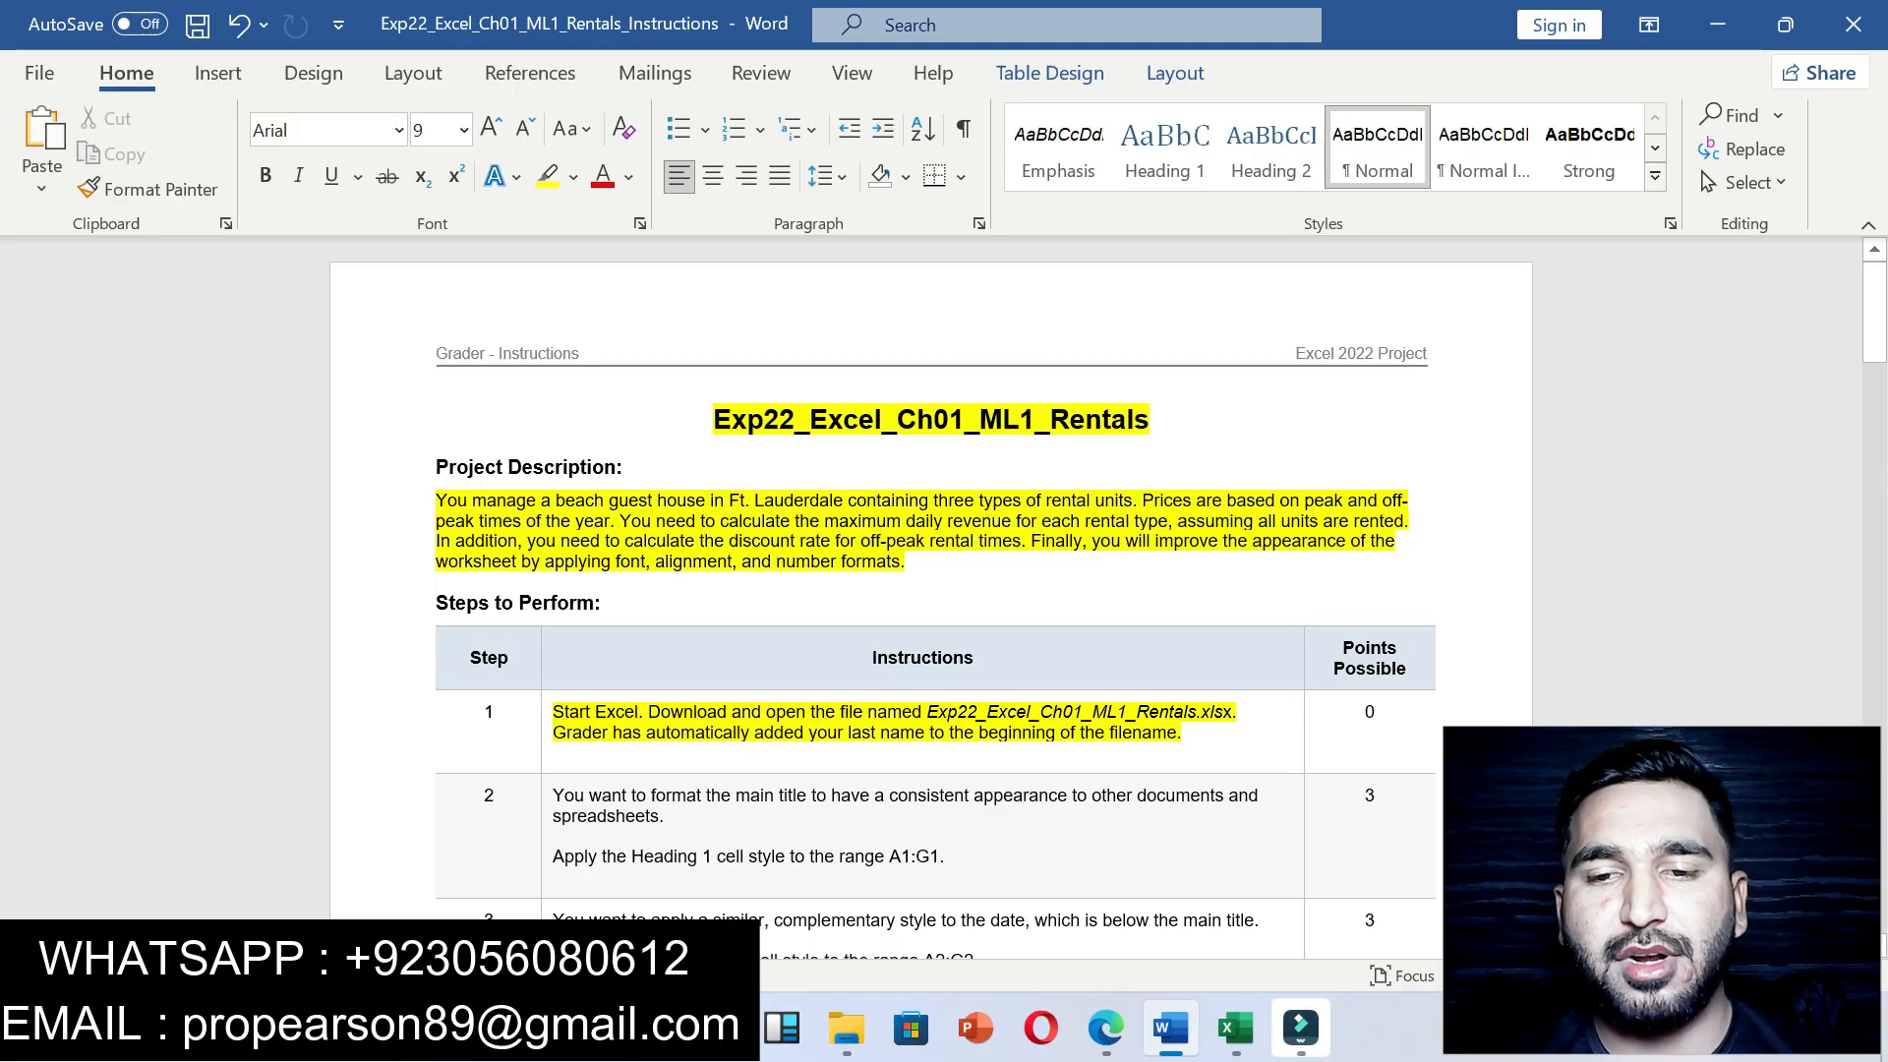
# Step: Switch to the rentals workbook in Excel and enable editing
pyautogui.click(1236, 1028)
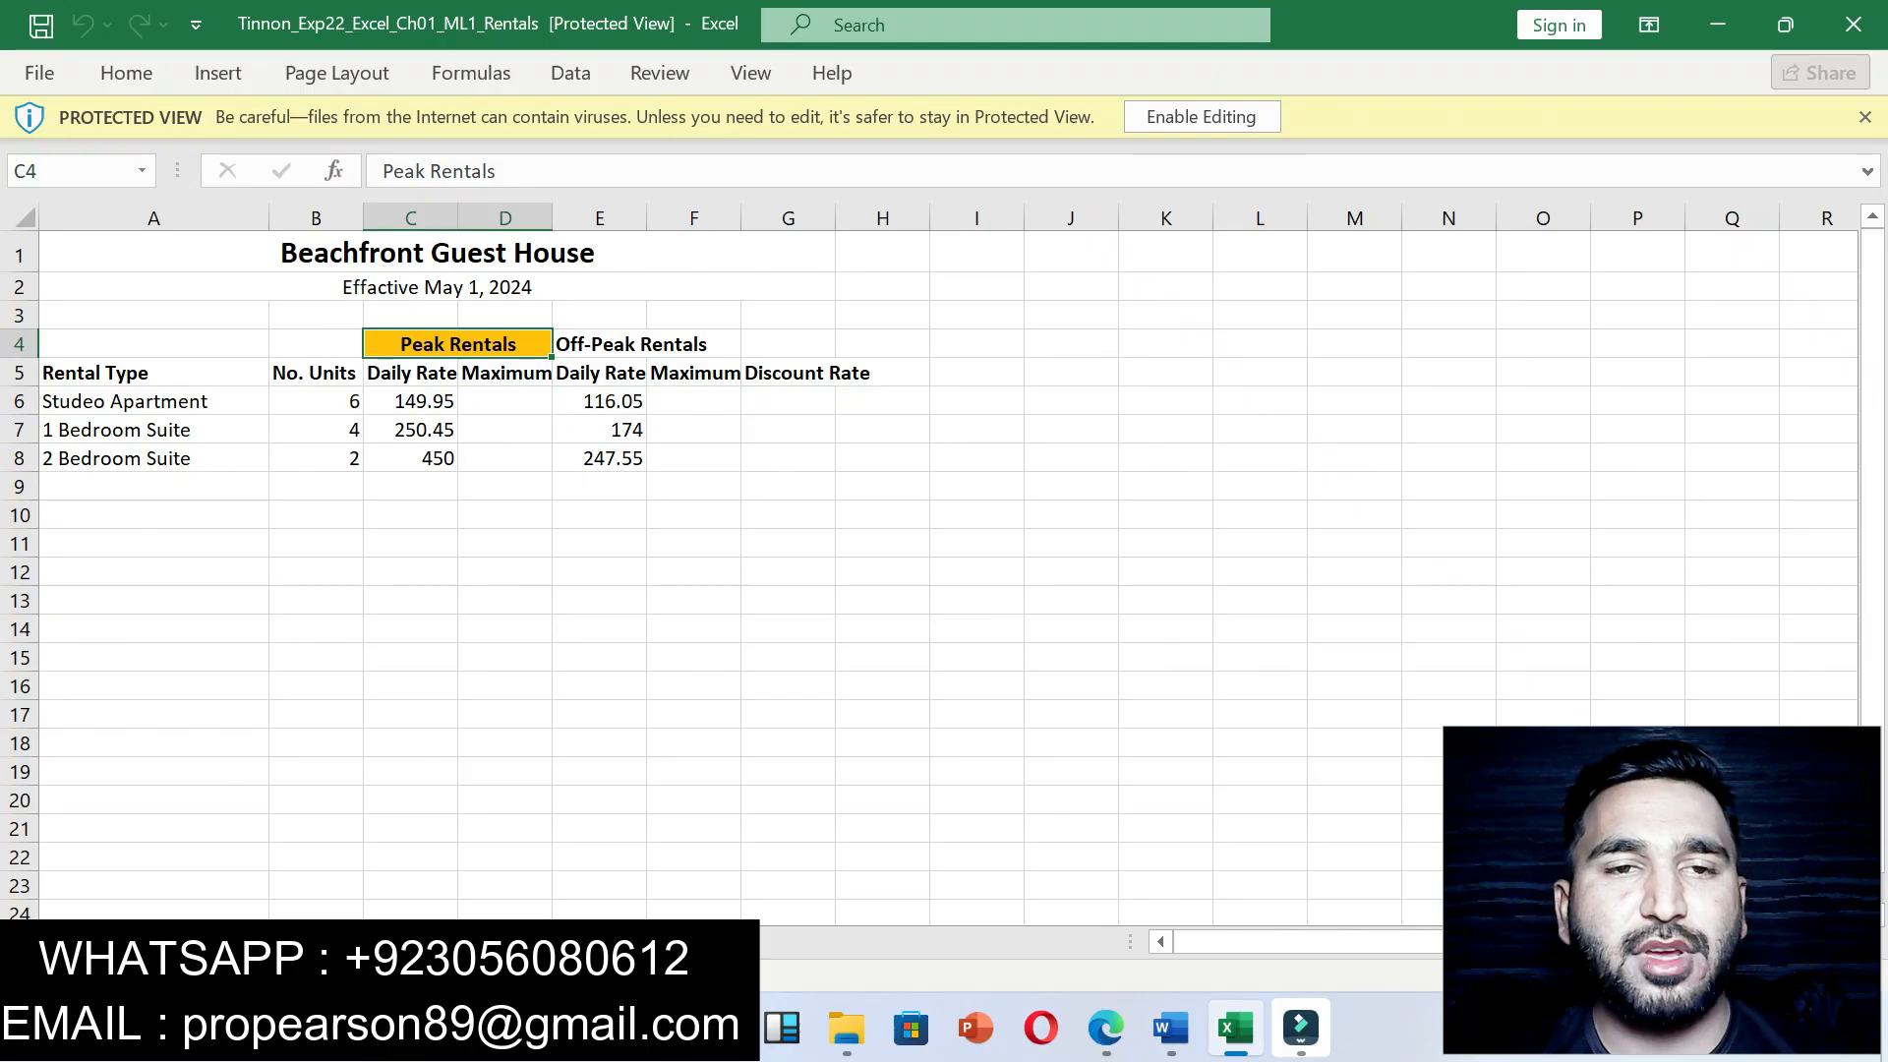
pyautogui.click(1201, 117)
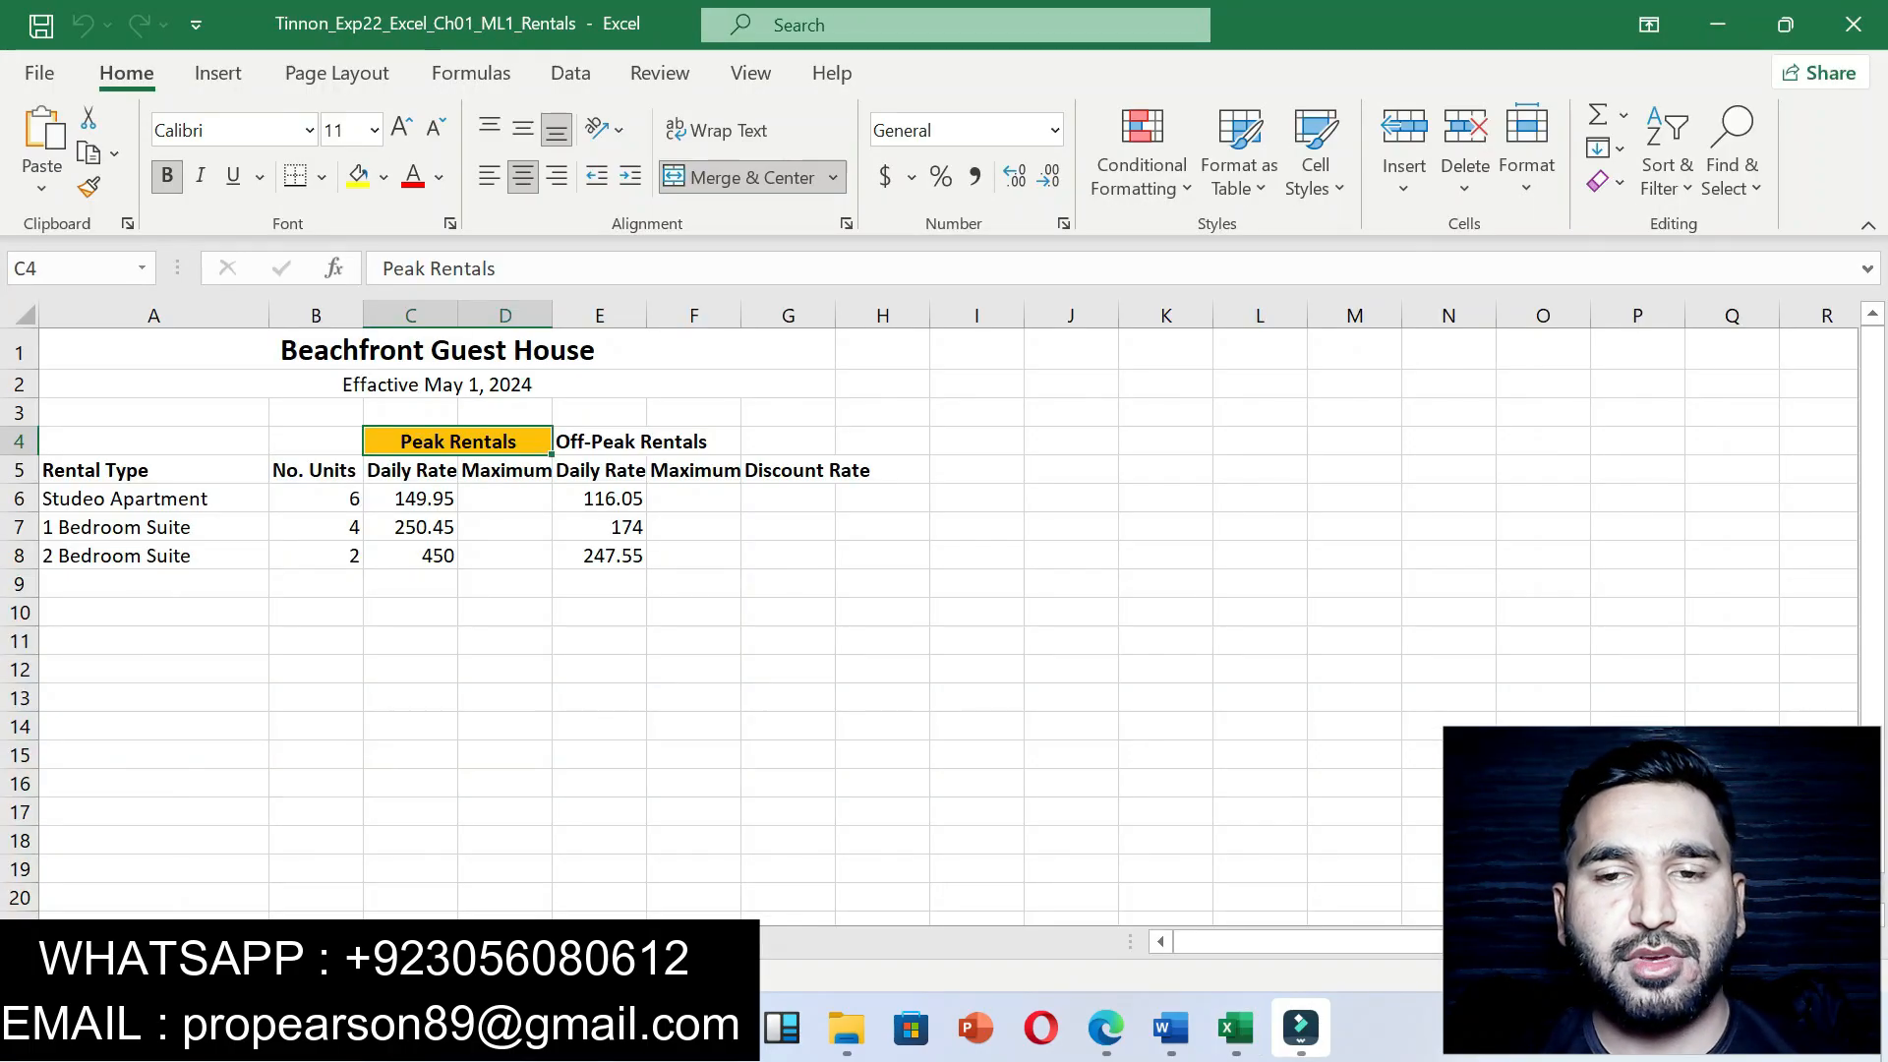
# Step: Return to Word and highlight the step 2 sentence about the Heading 1 cell style in yellow
pyautogui.click(1170, 1029)
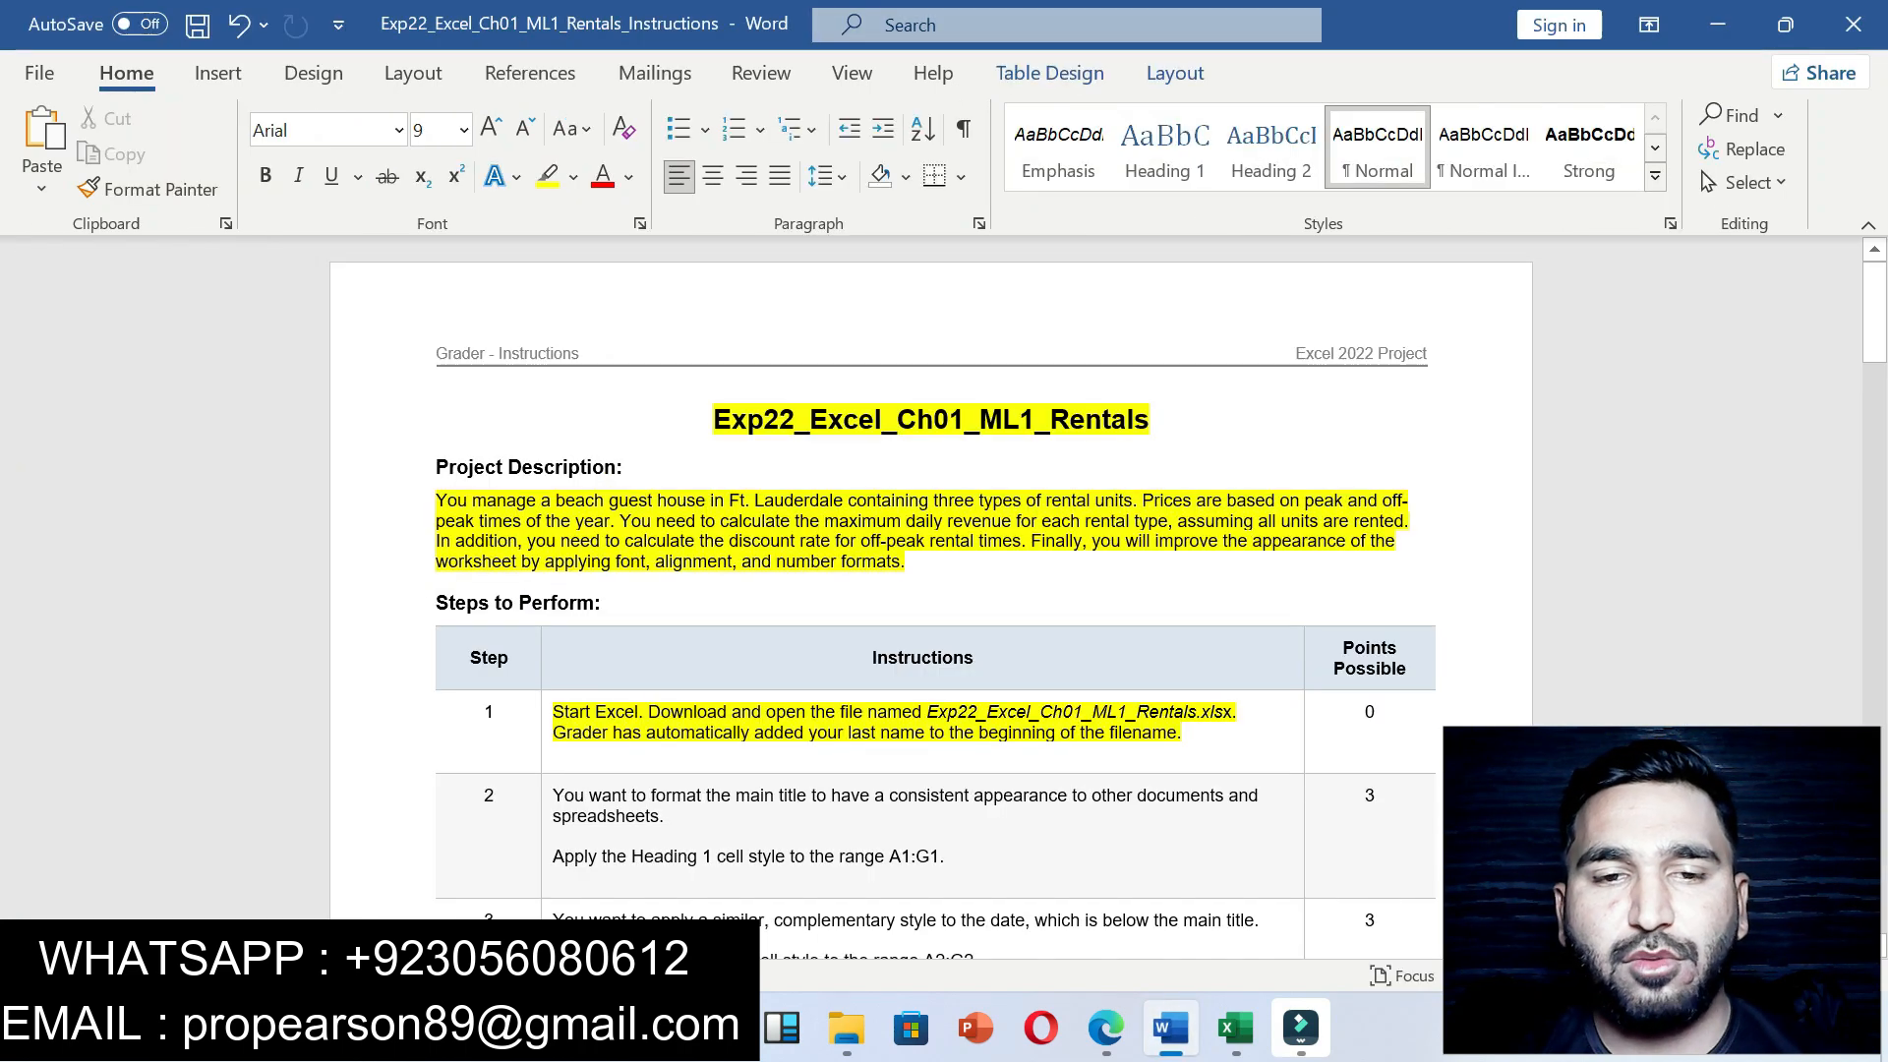
pyautogui.moveTo(552, 856); pyautogui.dragTo(946, 856)
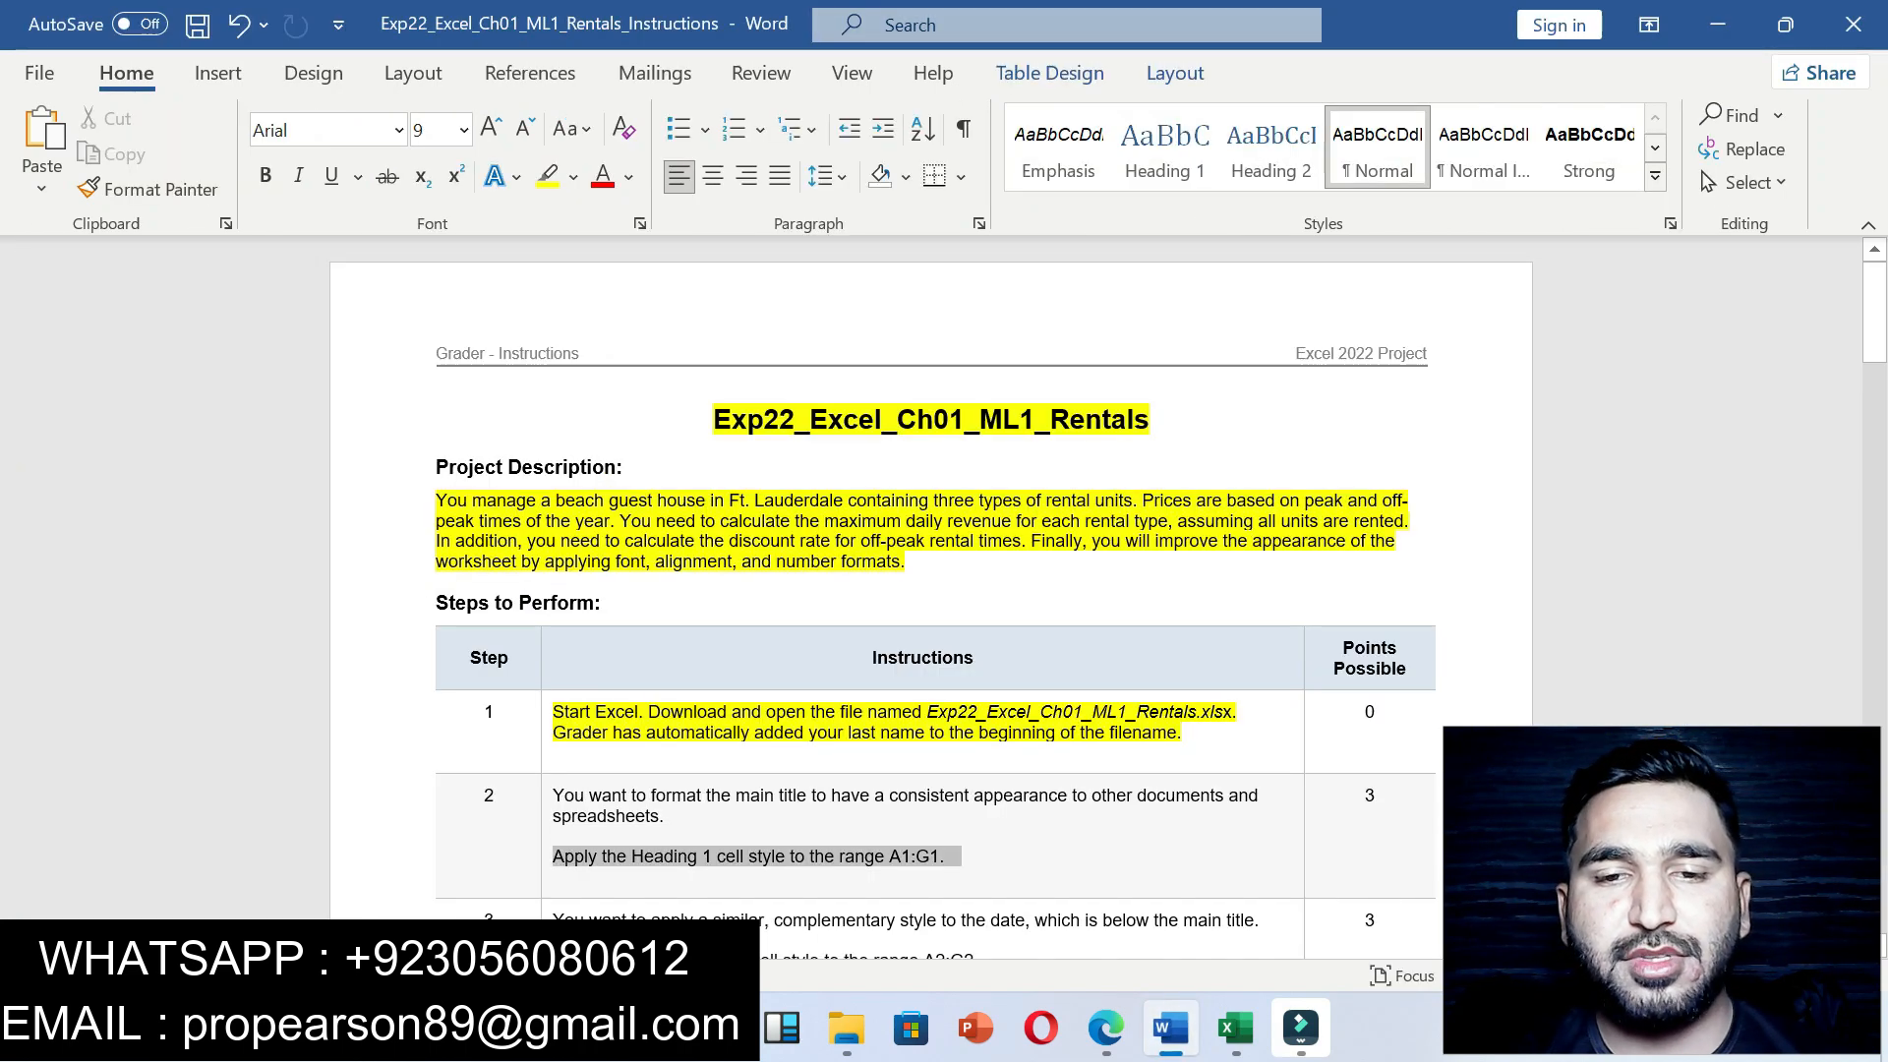
pyautogui.click(1090, 816)
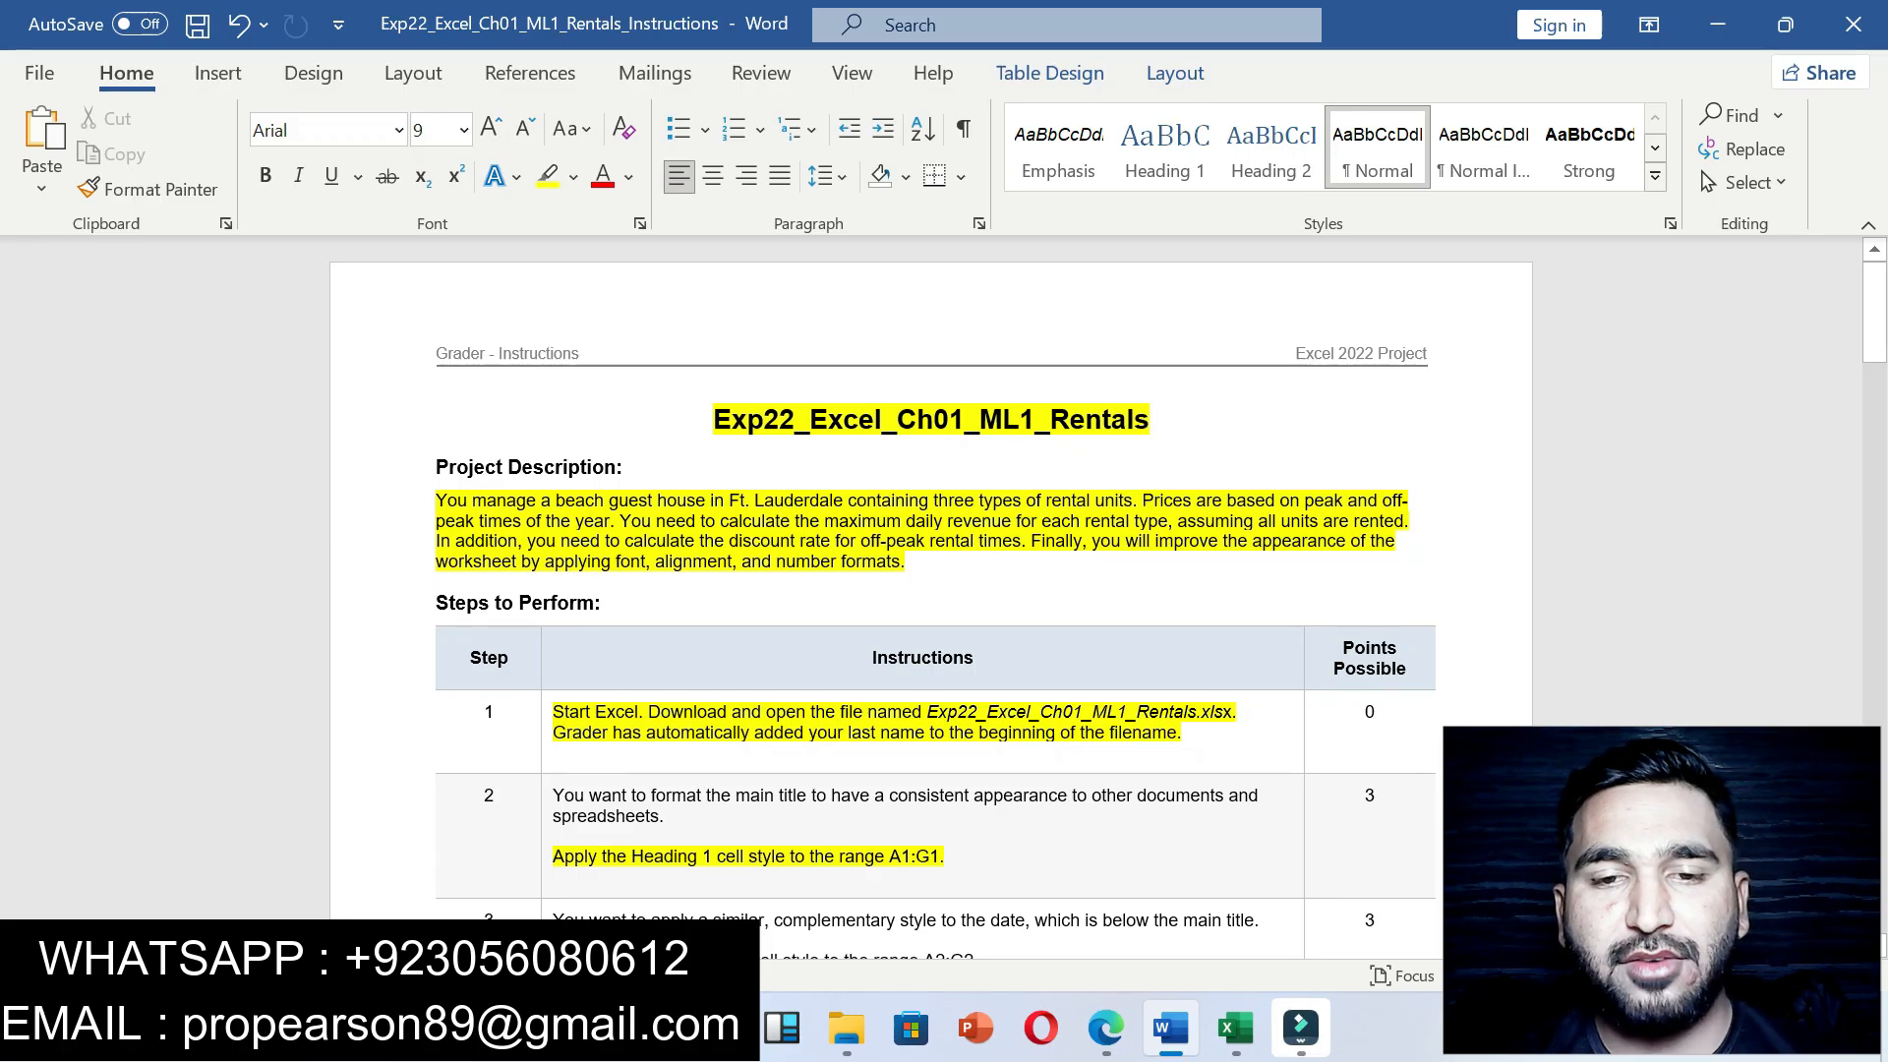
# Step: Copy the range reference A1:G1 from the instructions and apply the Heading 1 cell style to that range in Excel
pyautogui.moveTo(888, 858); pyautogui.dragTo(939, 857)
pyautogui.hotkey('ctrl', 'c')
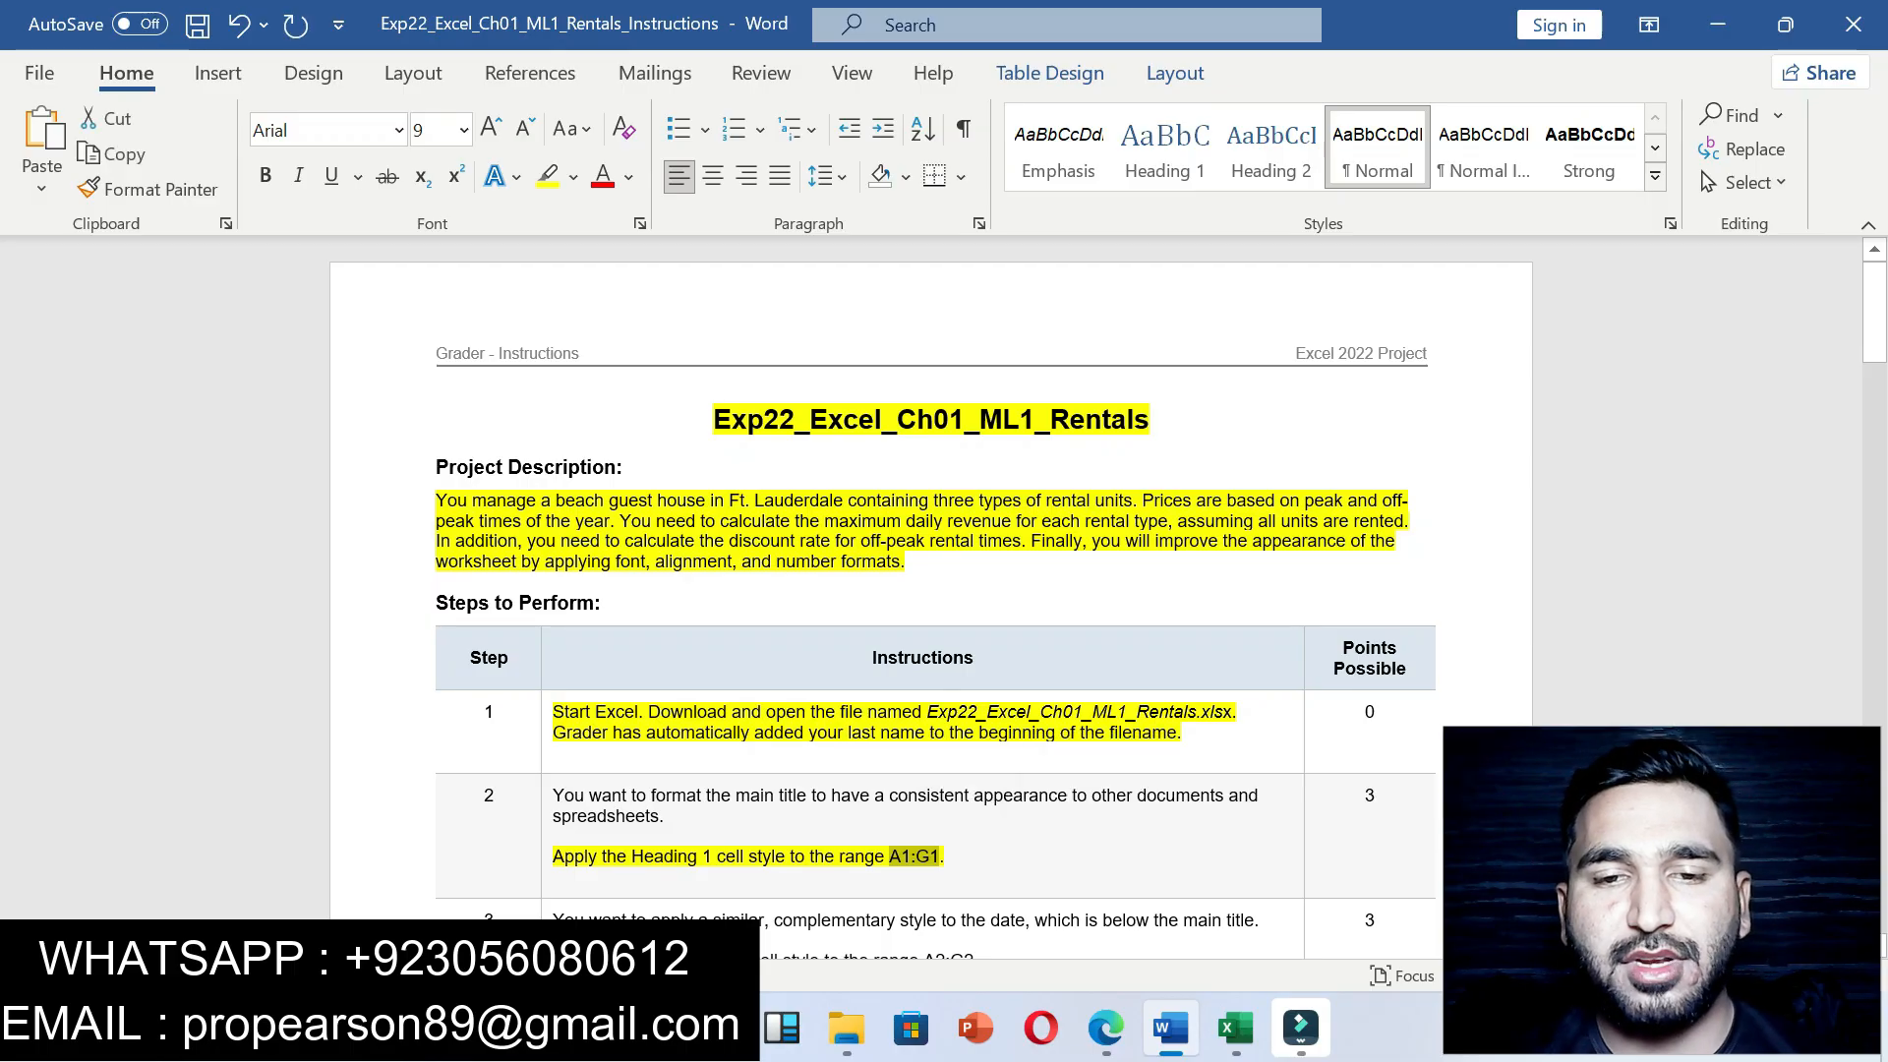
pyautogui.click(1236, 1027)
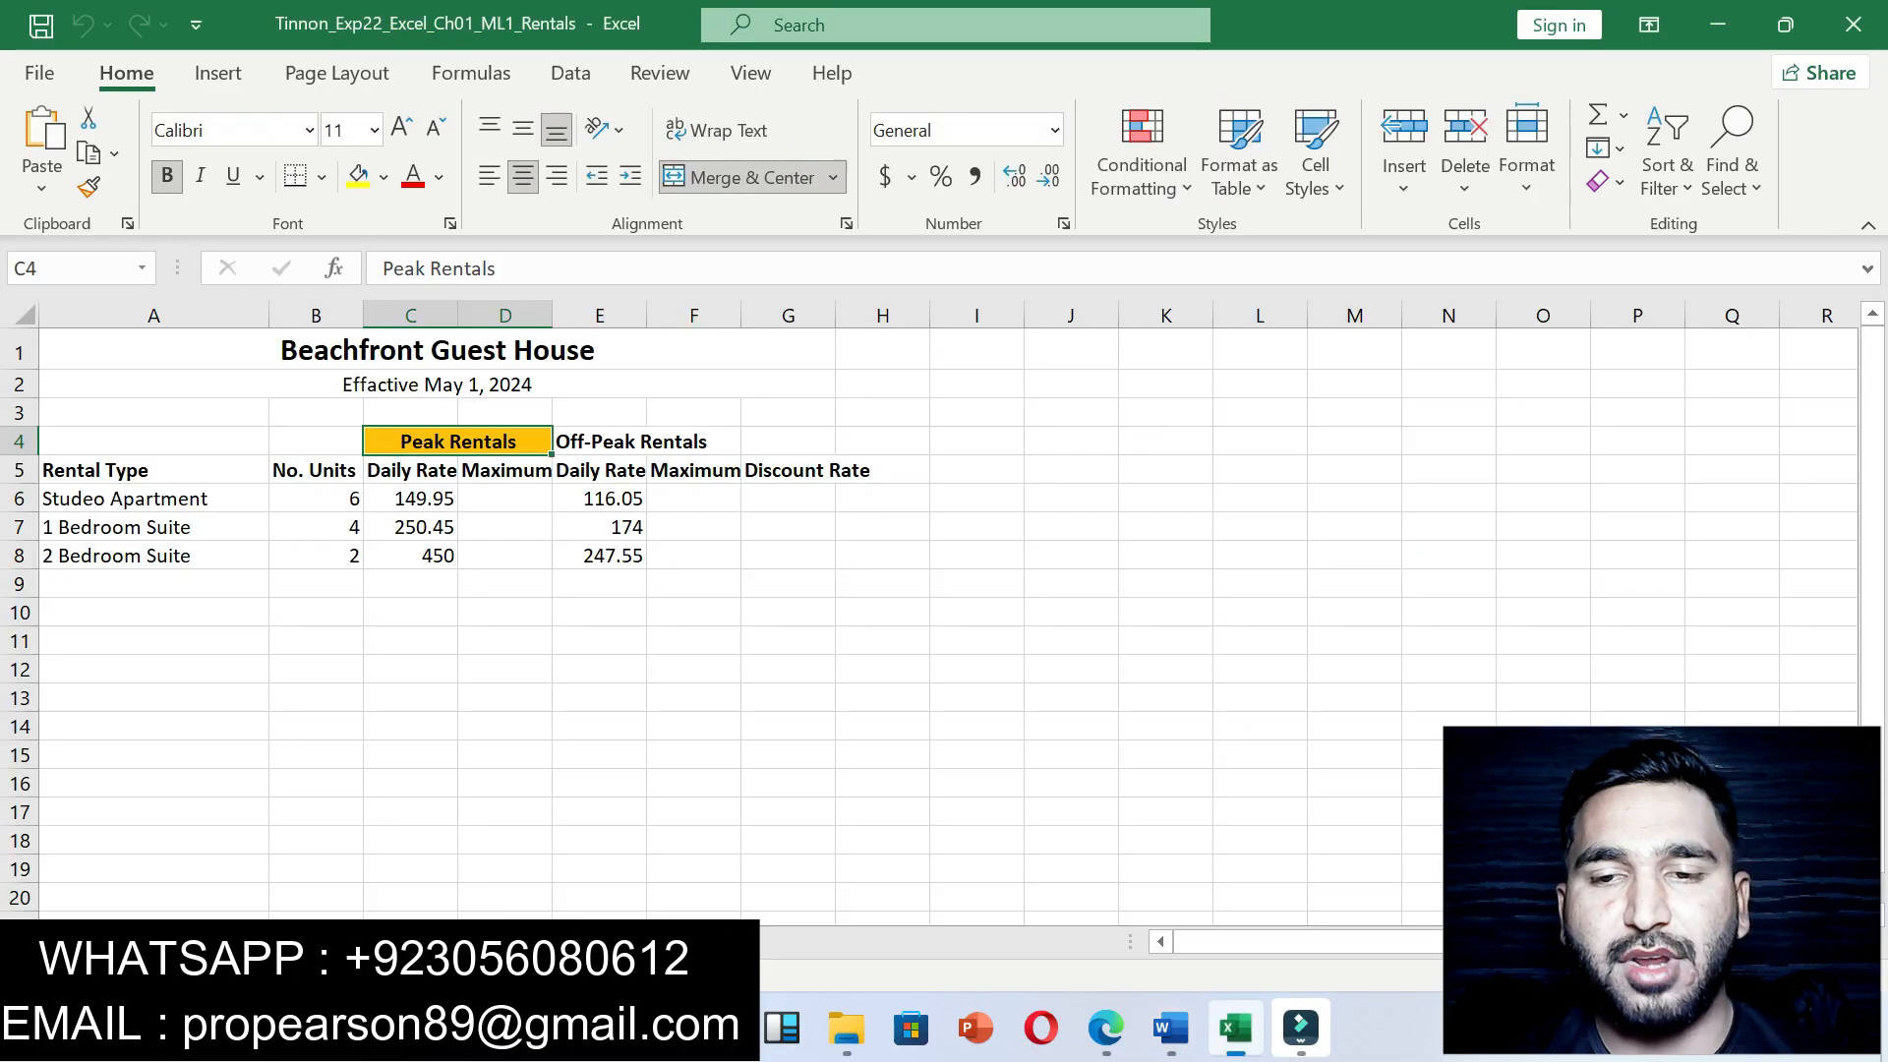
pyautogui.click(71, 269)
pyautogui.hotkey('ctrl', 'v')
pyautogui.press('Return')
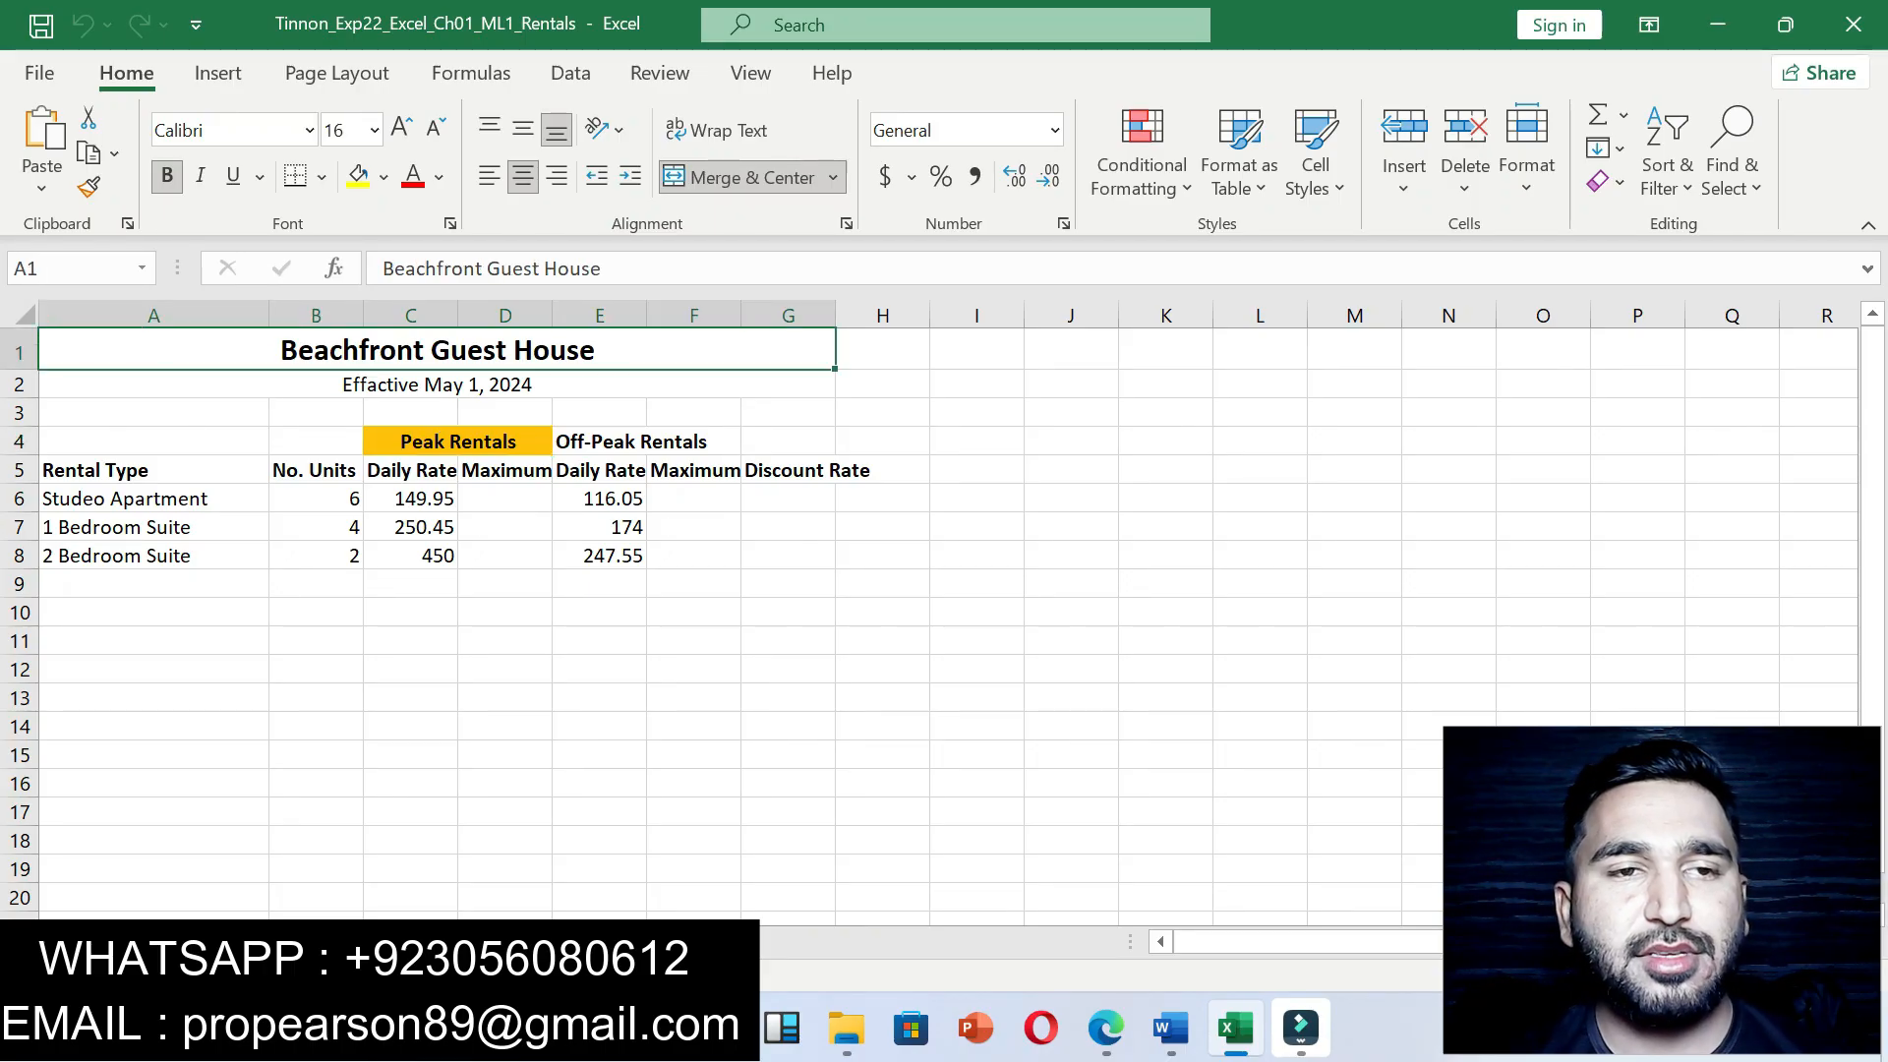
pyautogui.click(1170, 1028)
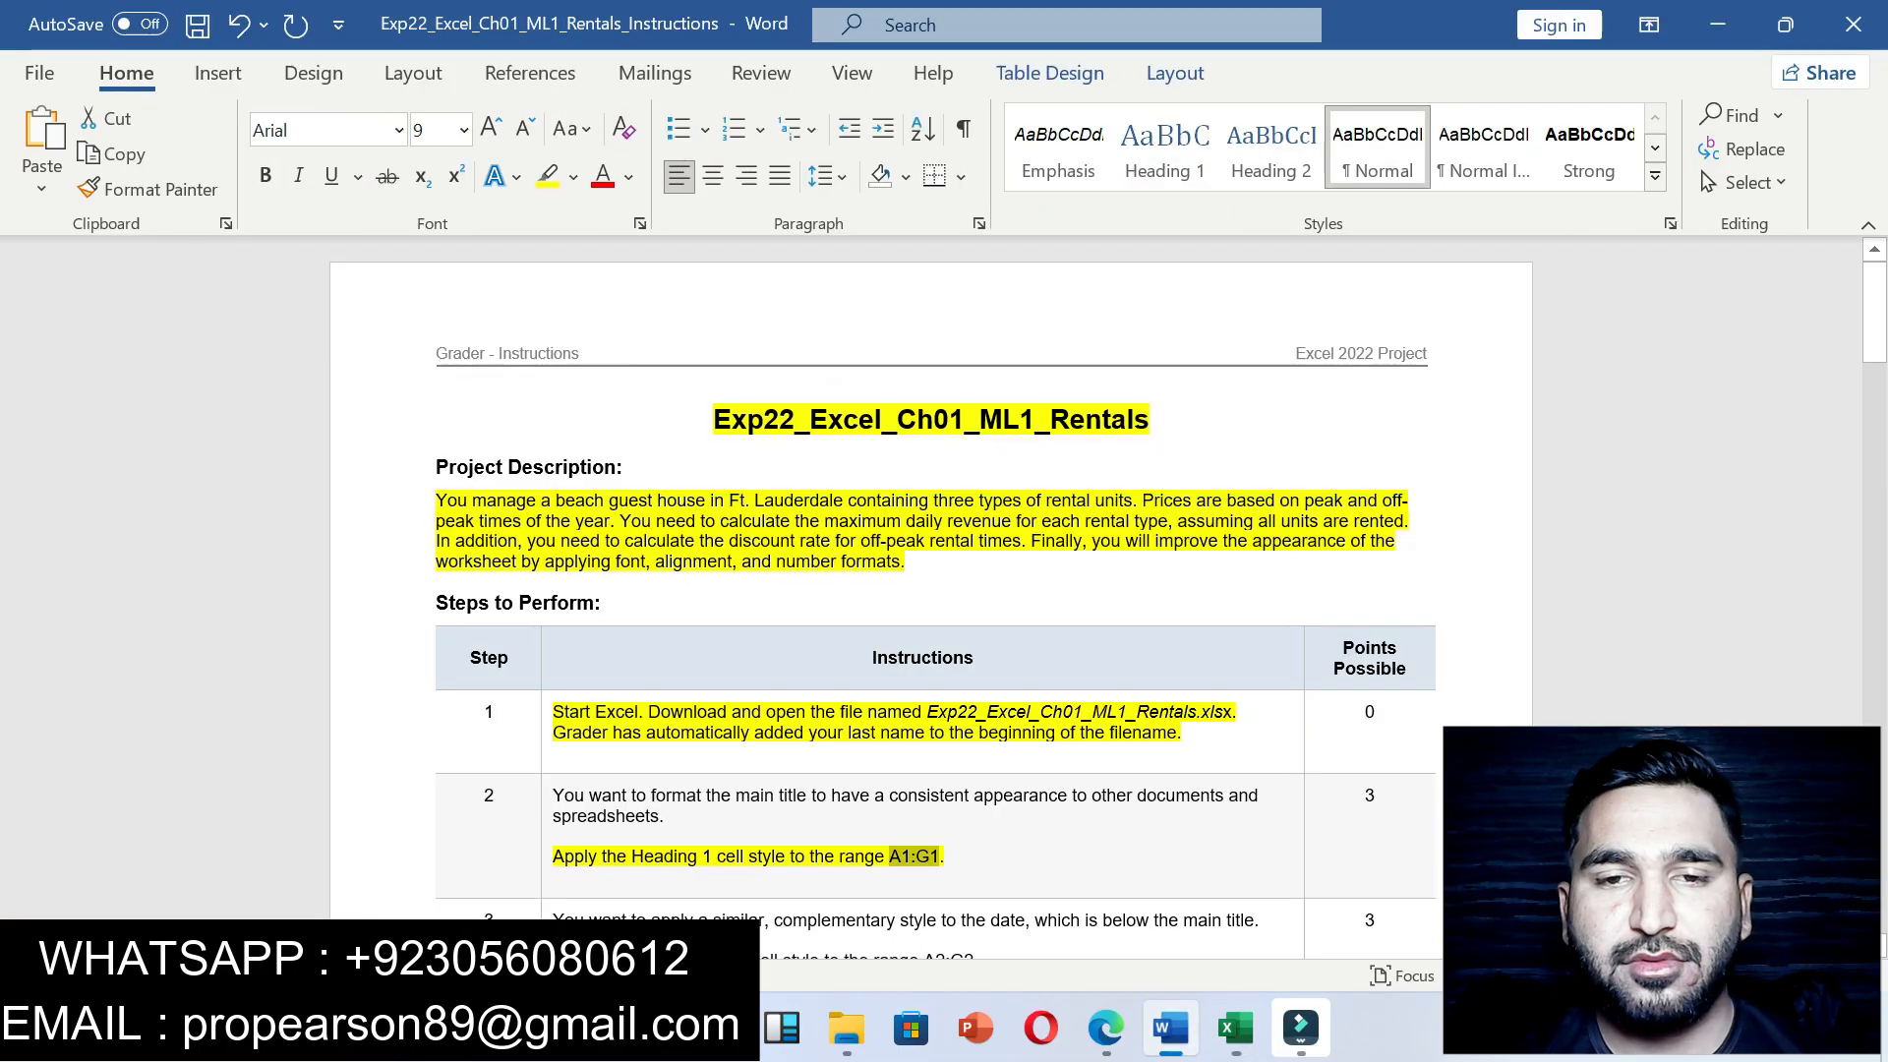
pyautogui.moveTo(553, 855); pyautogui.dragTo(838, 857)
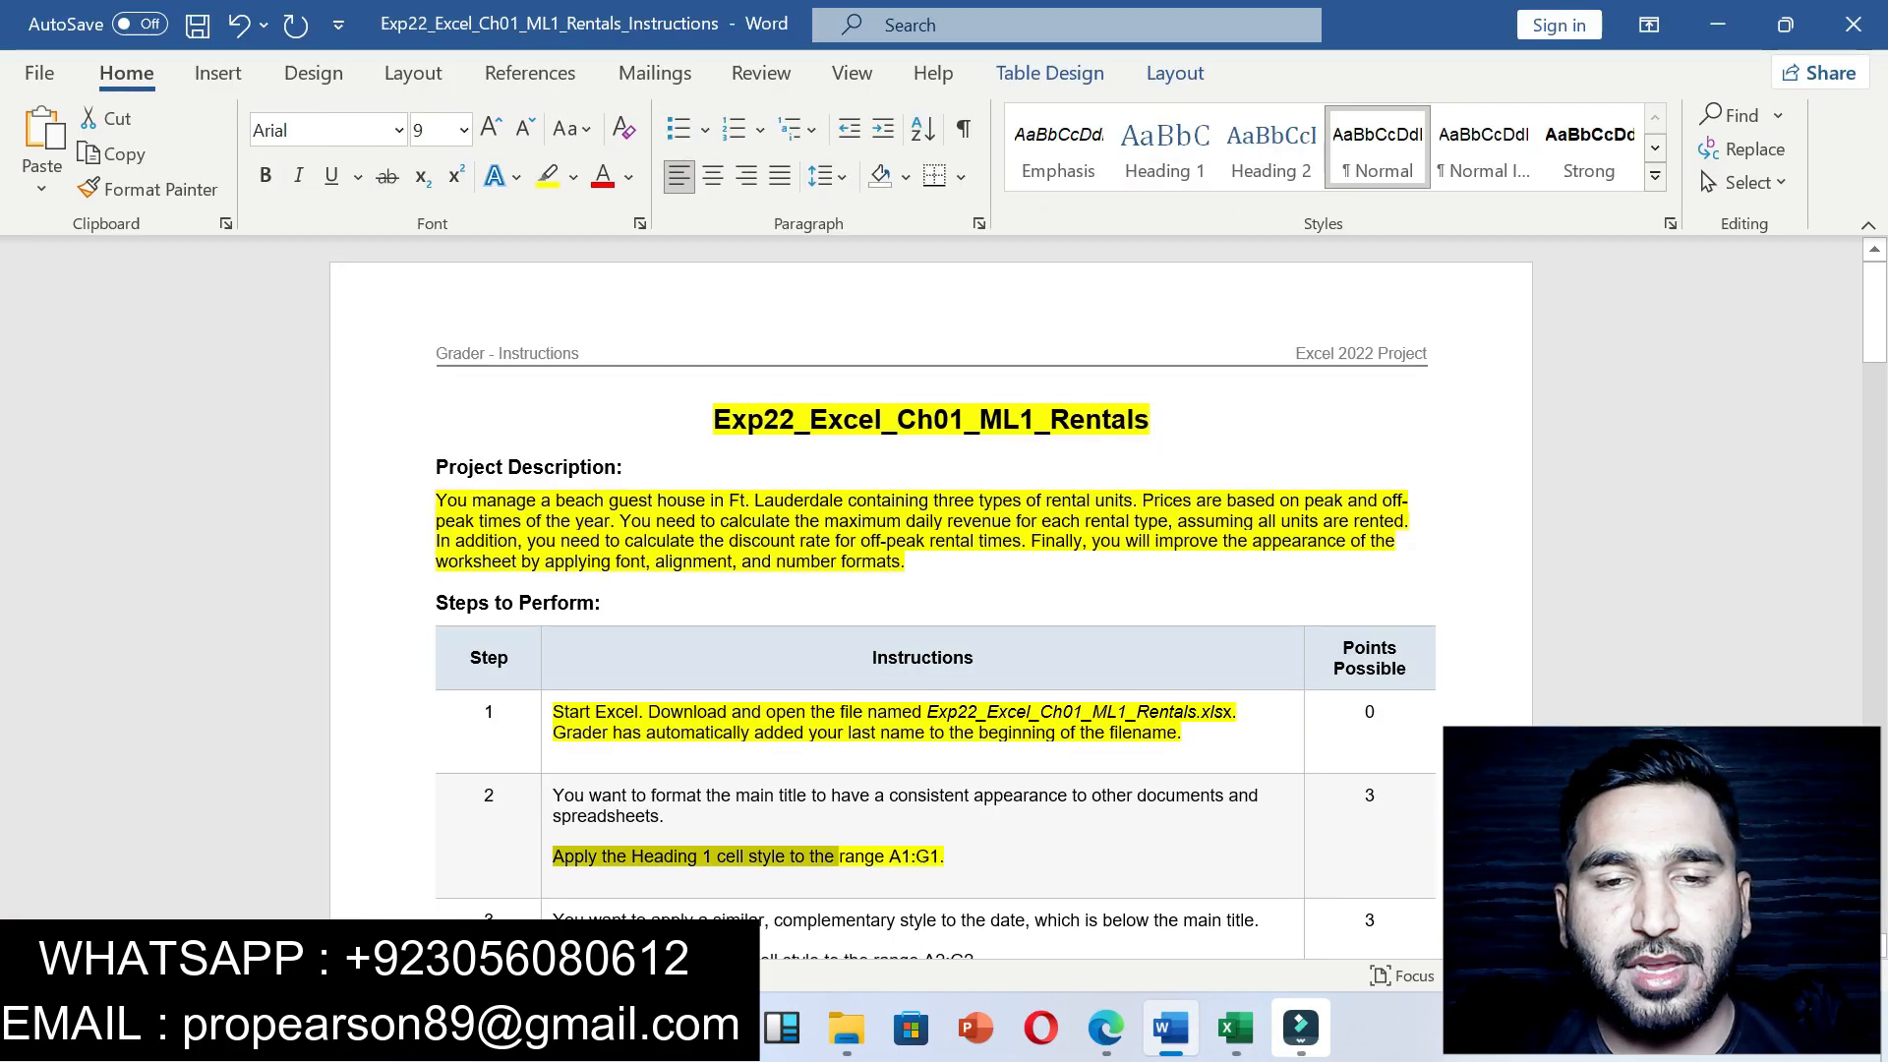
pyautogui.click(1236, 1027)
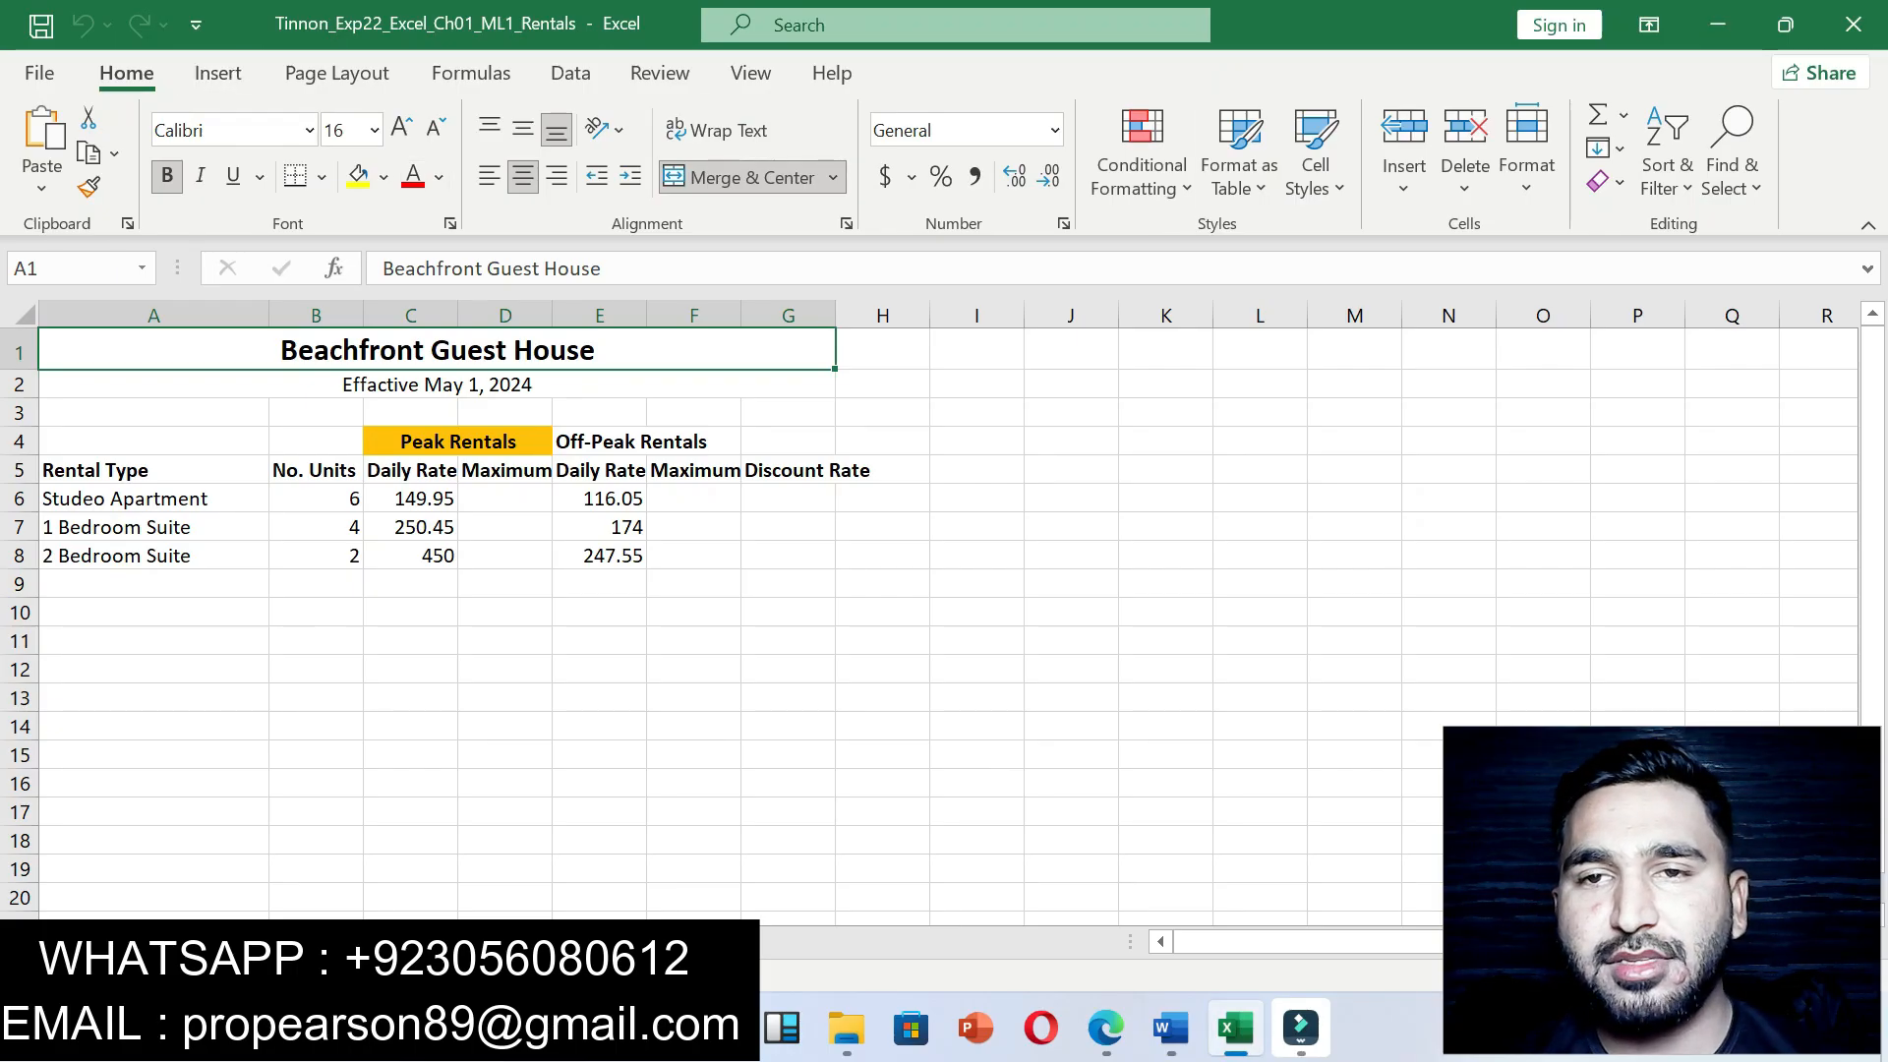
pyautogui.click(1316, 157)
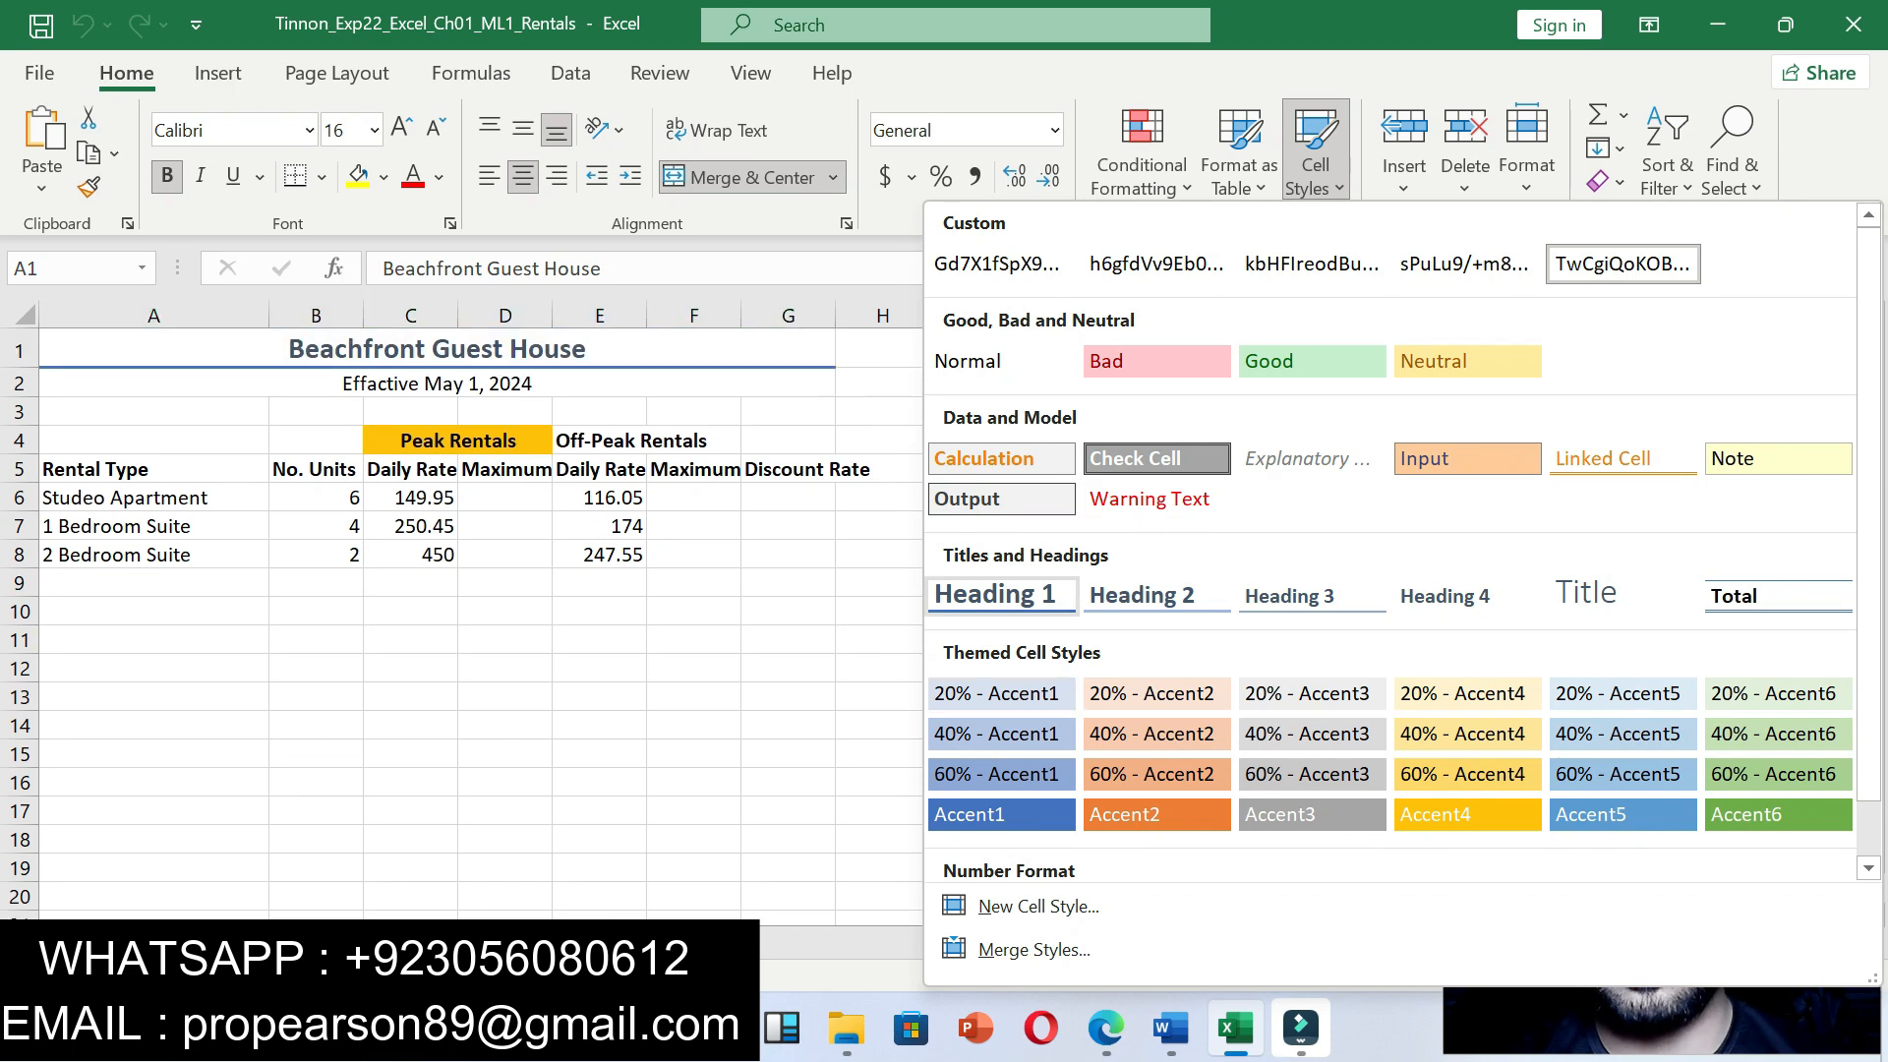
pyautogui.click(995, 595)
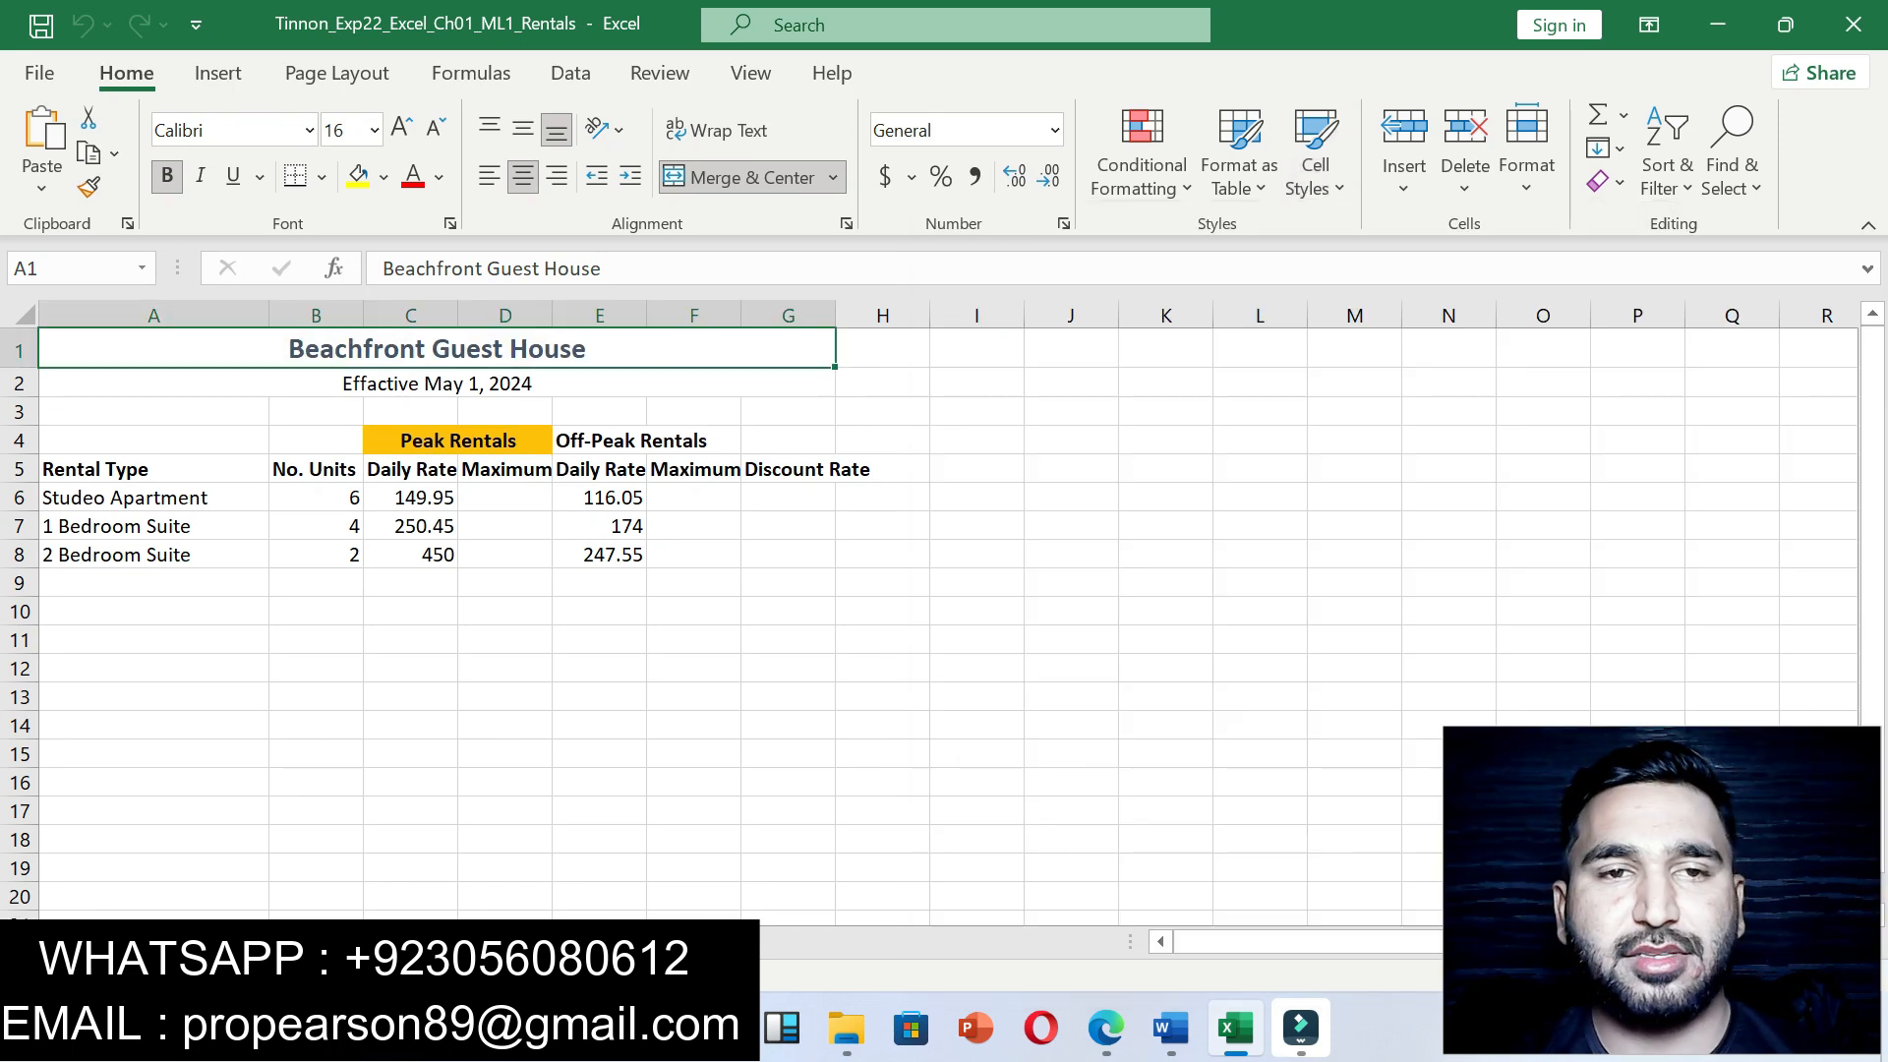
# Step: Return to Word and highlight the step 3 sentence about the 20% - Accent1 cell style in yellow
pyautogui.click(1170, 1027)
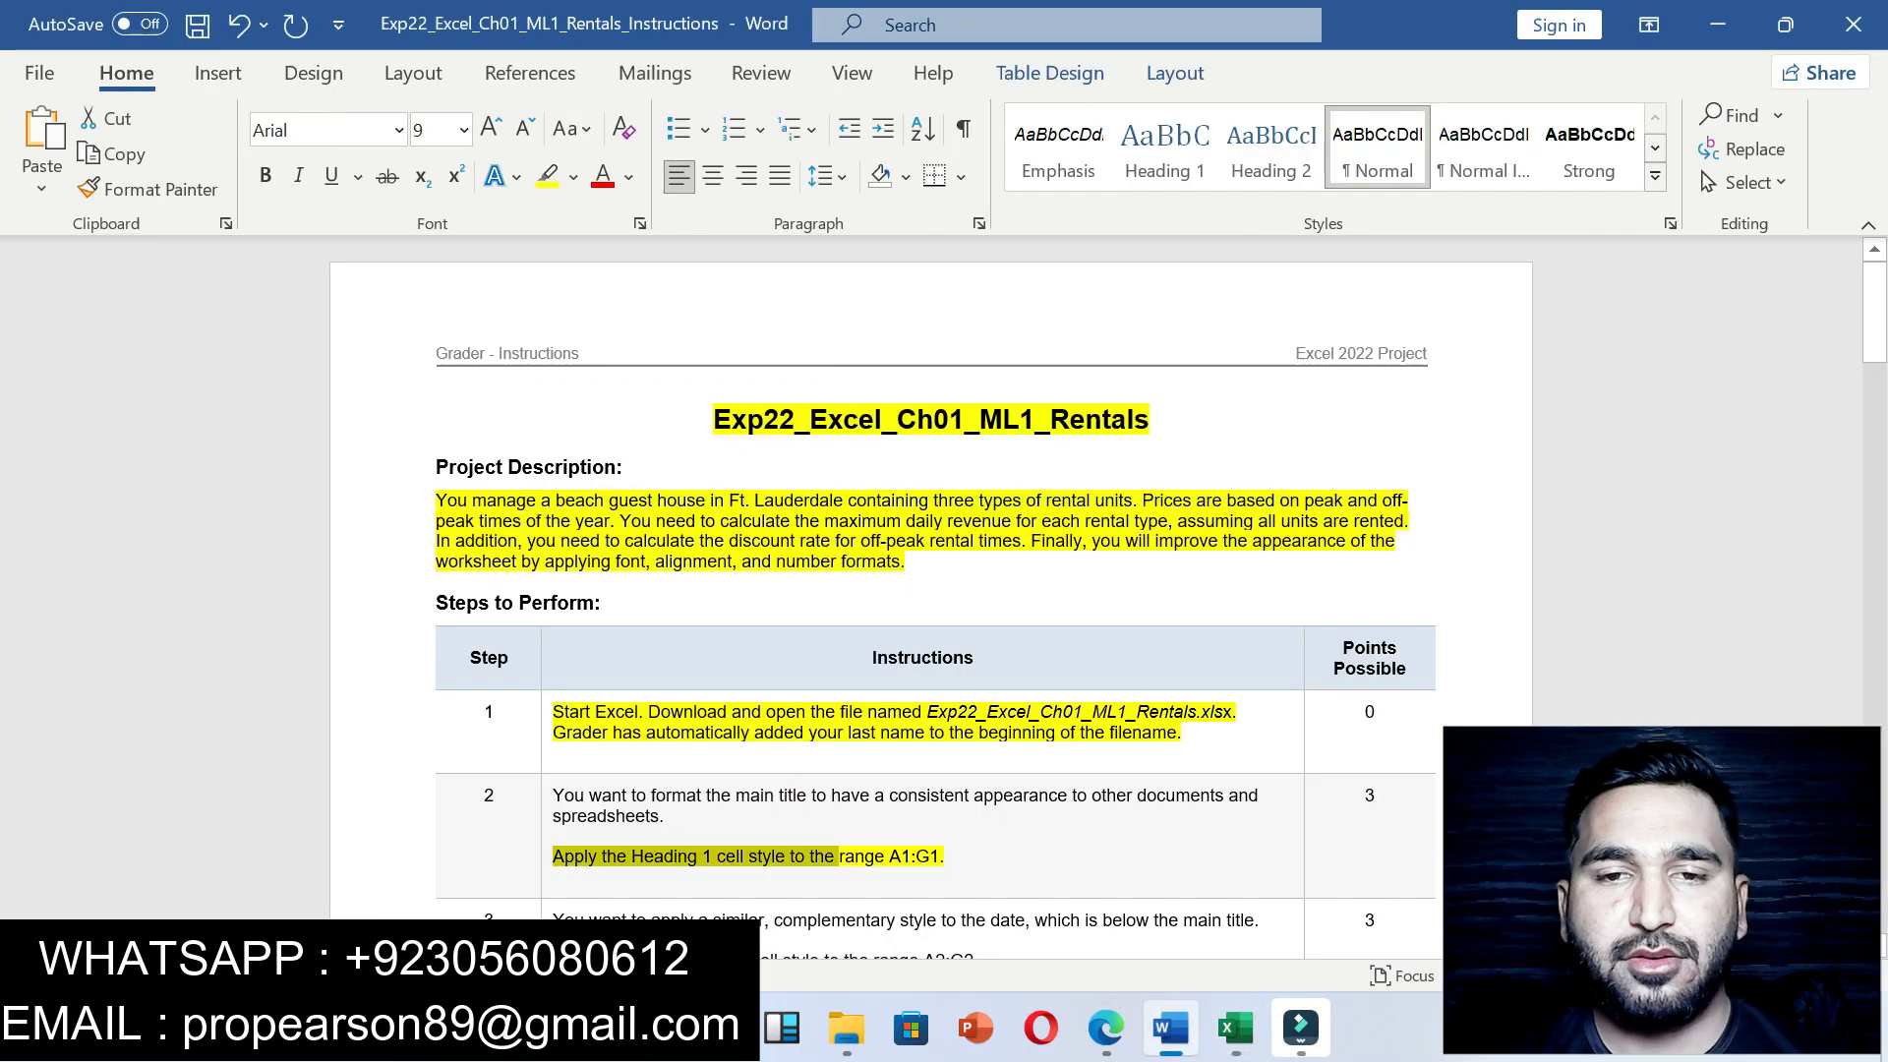
pyautogui.moveTo(1874, 316); pyautogui.dragTo(1874, 392)
pyautogui.moveTo(551, 423); pyautogui.dragTo(993, 423)
pyautogui.click(1110, 385)
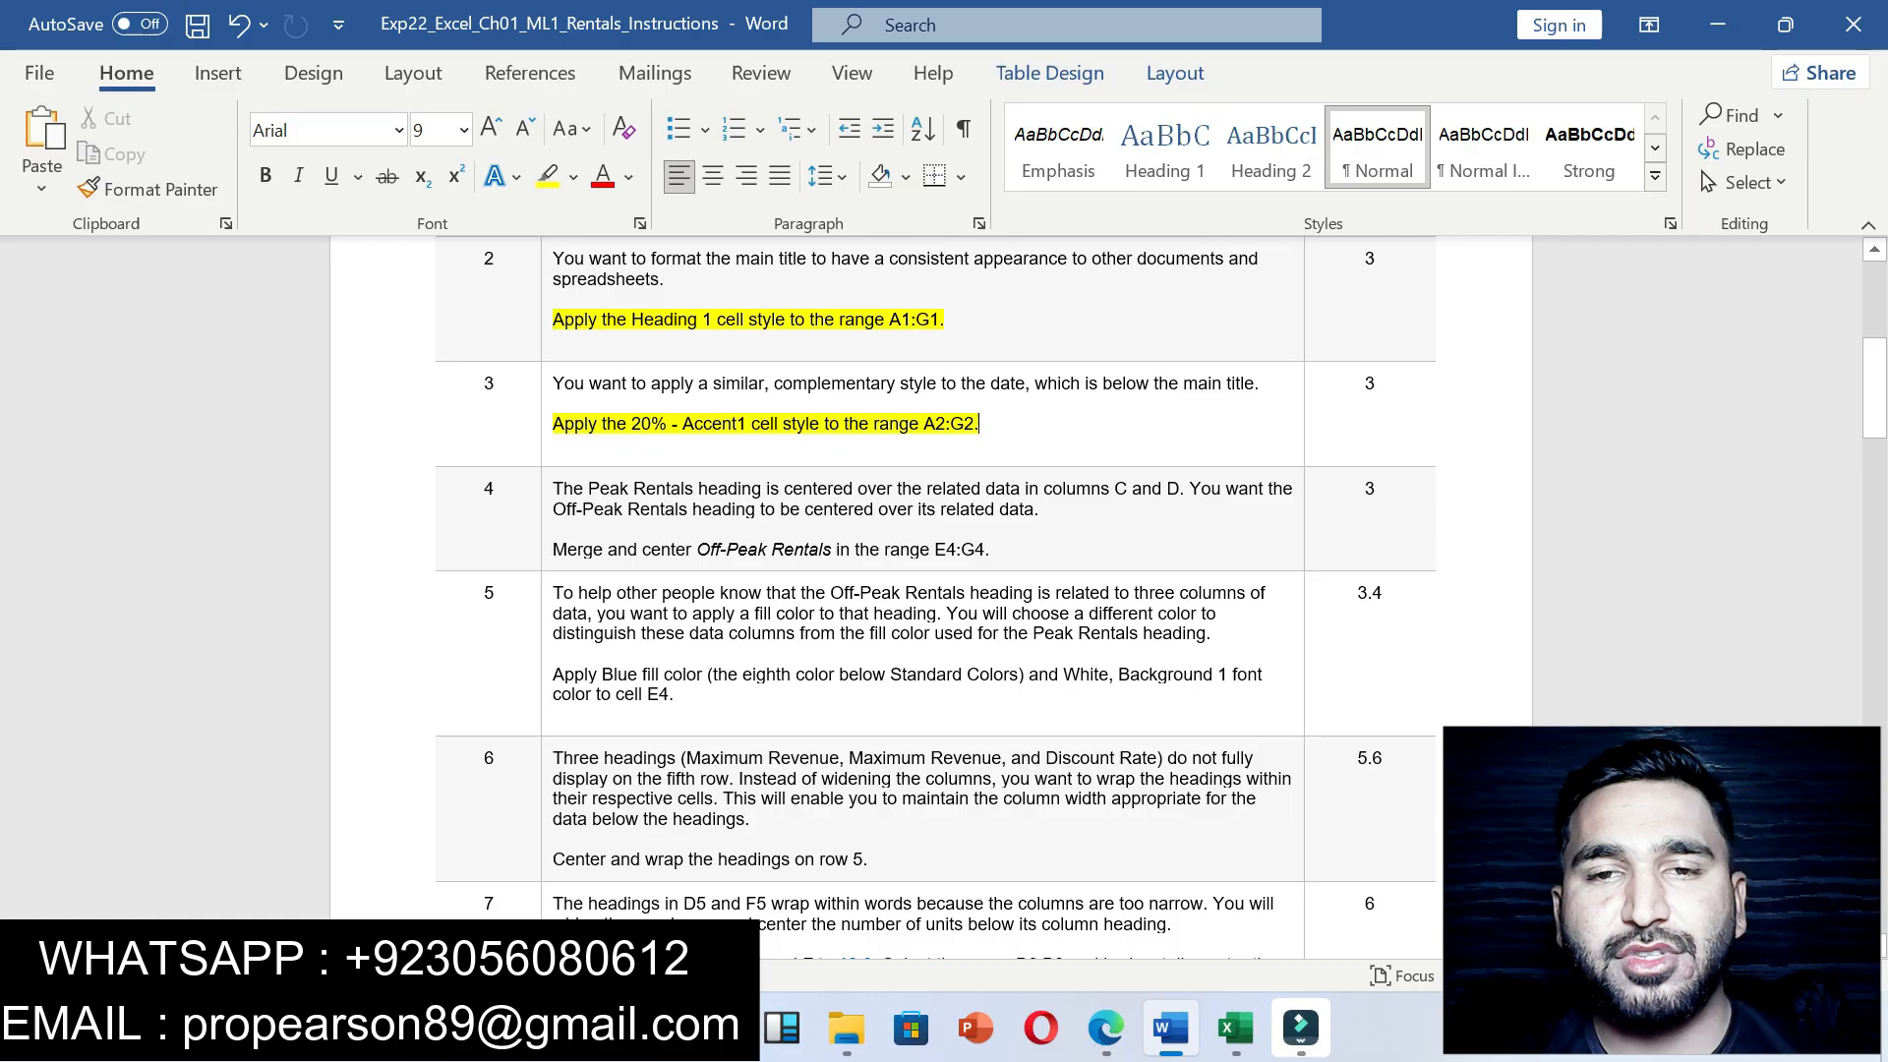
# Step: Copy the range reference A2:G2 from the instructions and apply the 20% - Accent1 cell style to that range in Excel
pyautogui.moveTo(923, 424); pyautogui.dragTo(974, 423)
pyautogui.hotkey('ctrl', 'c')
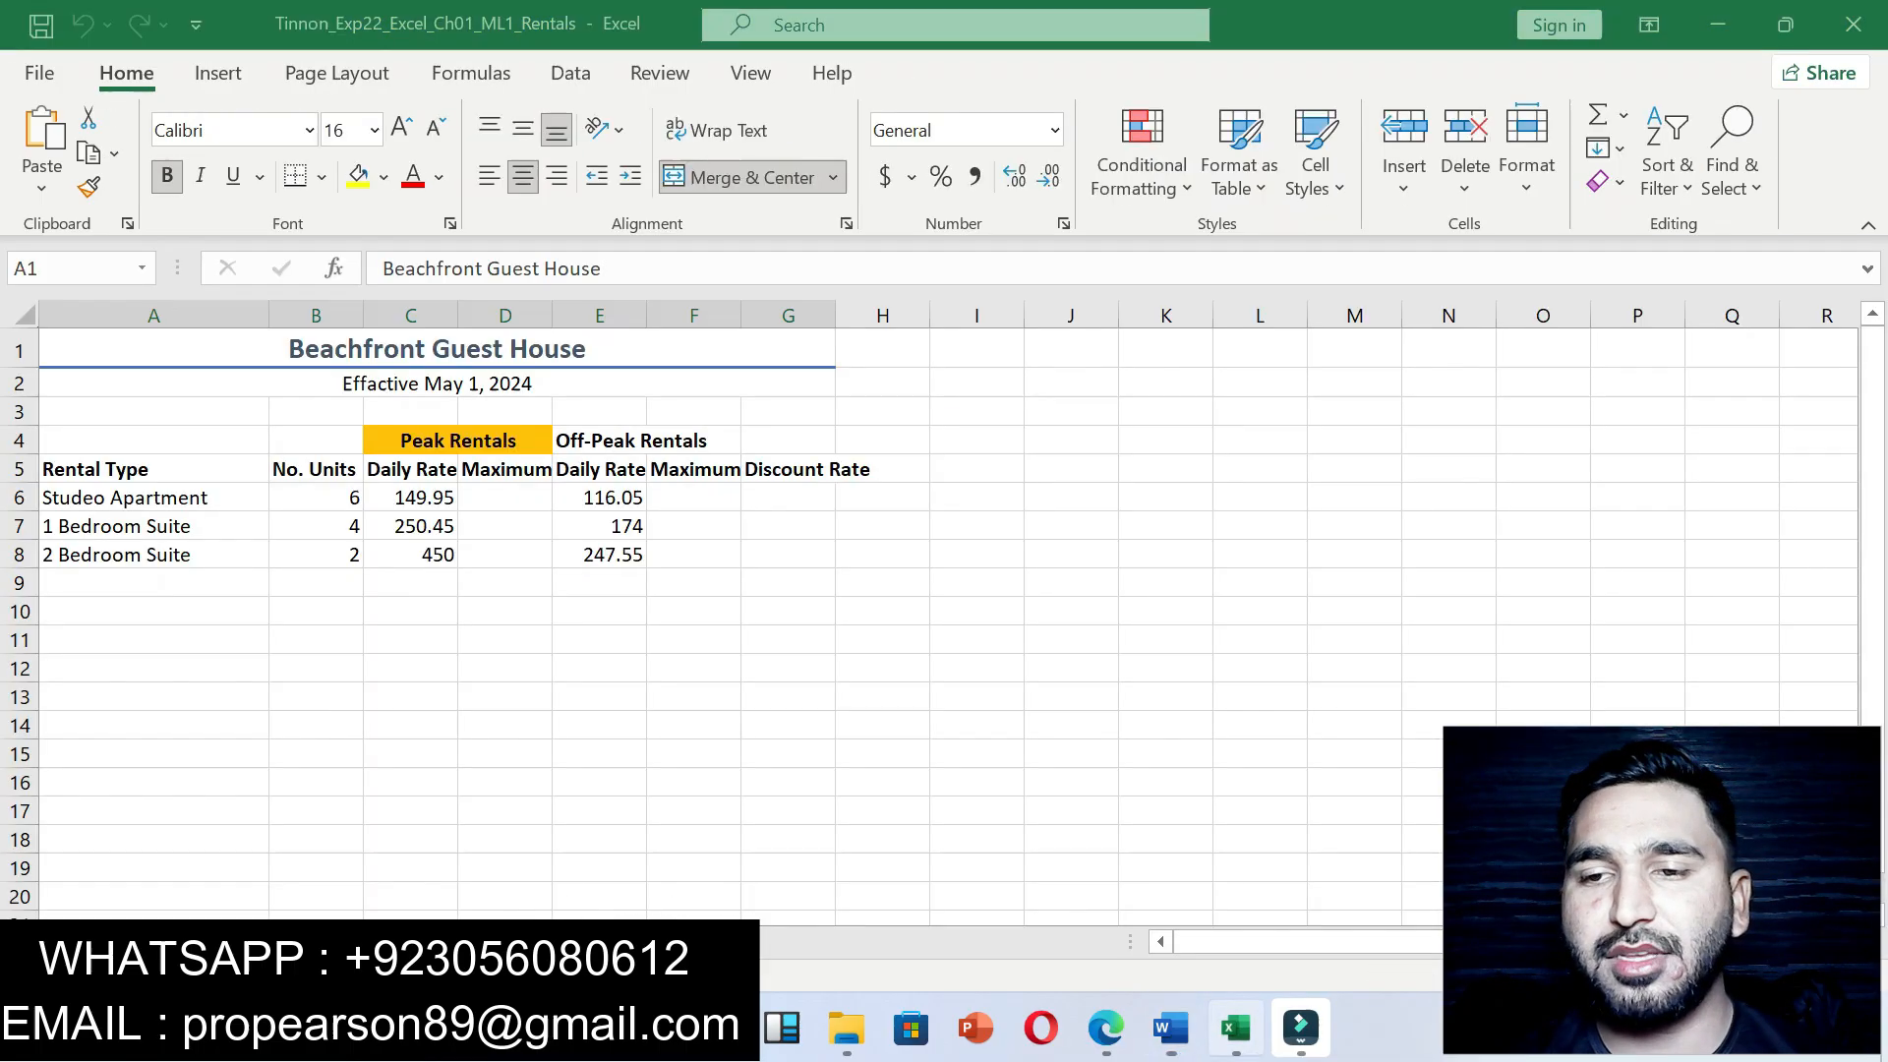
pyautogui.click(1235, 1027)
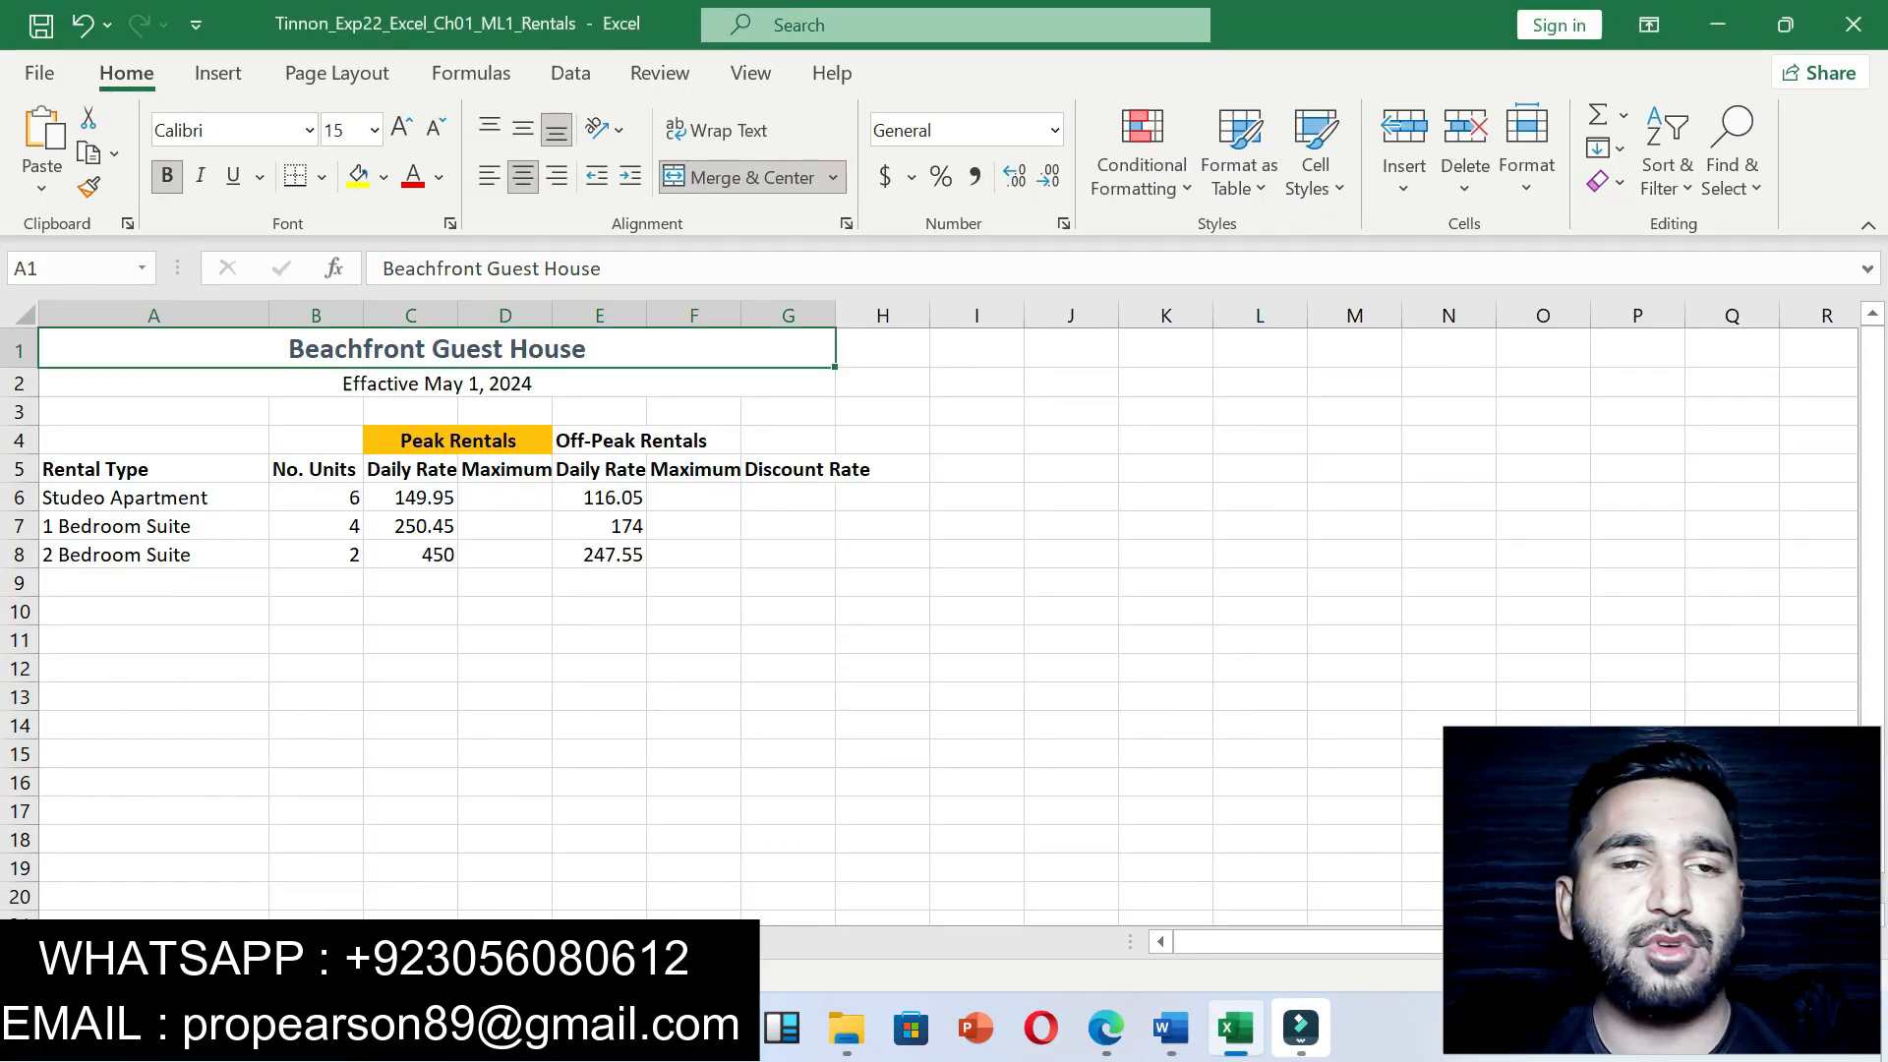
pyautogui.click(73, 268)
pyautogui.hotkey('ctrl', 'v')
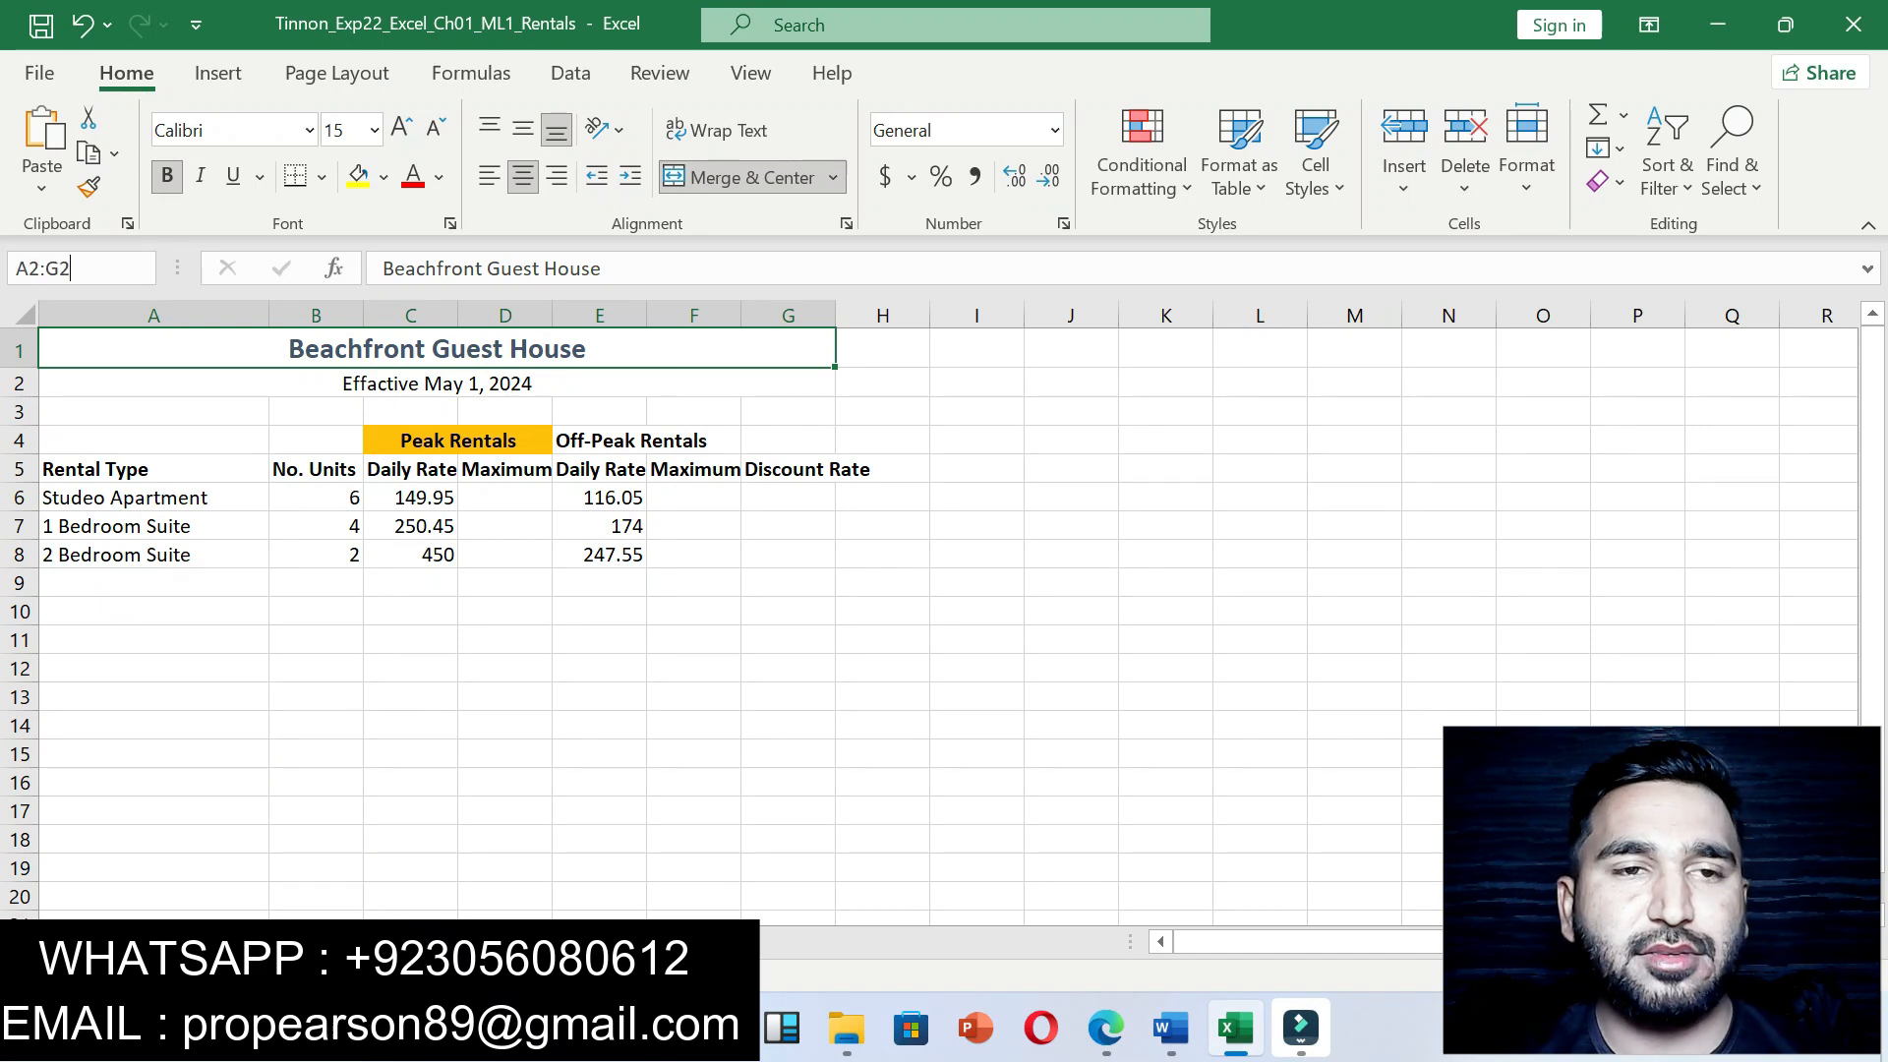
pyautogui.press('Return')
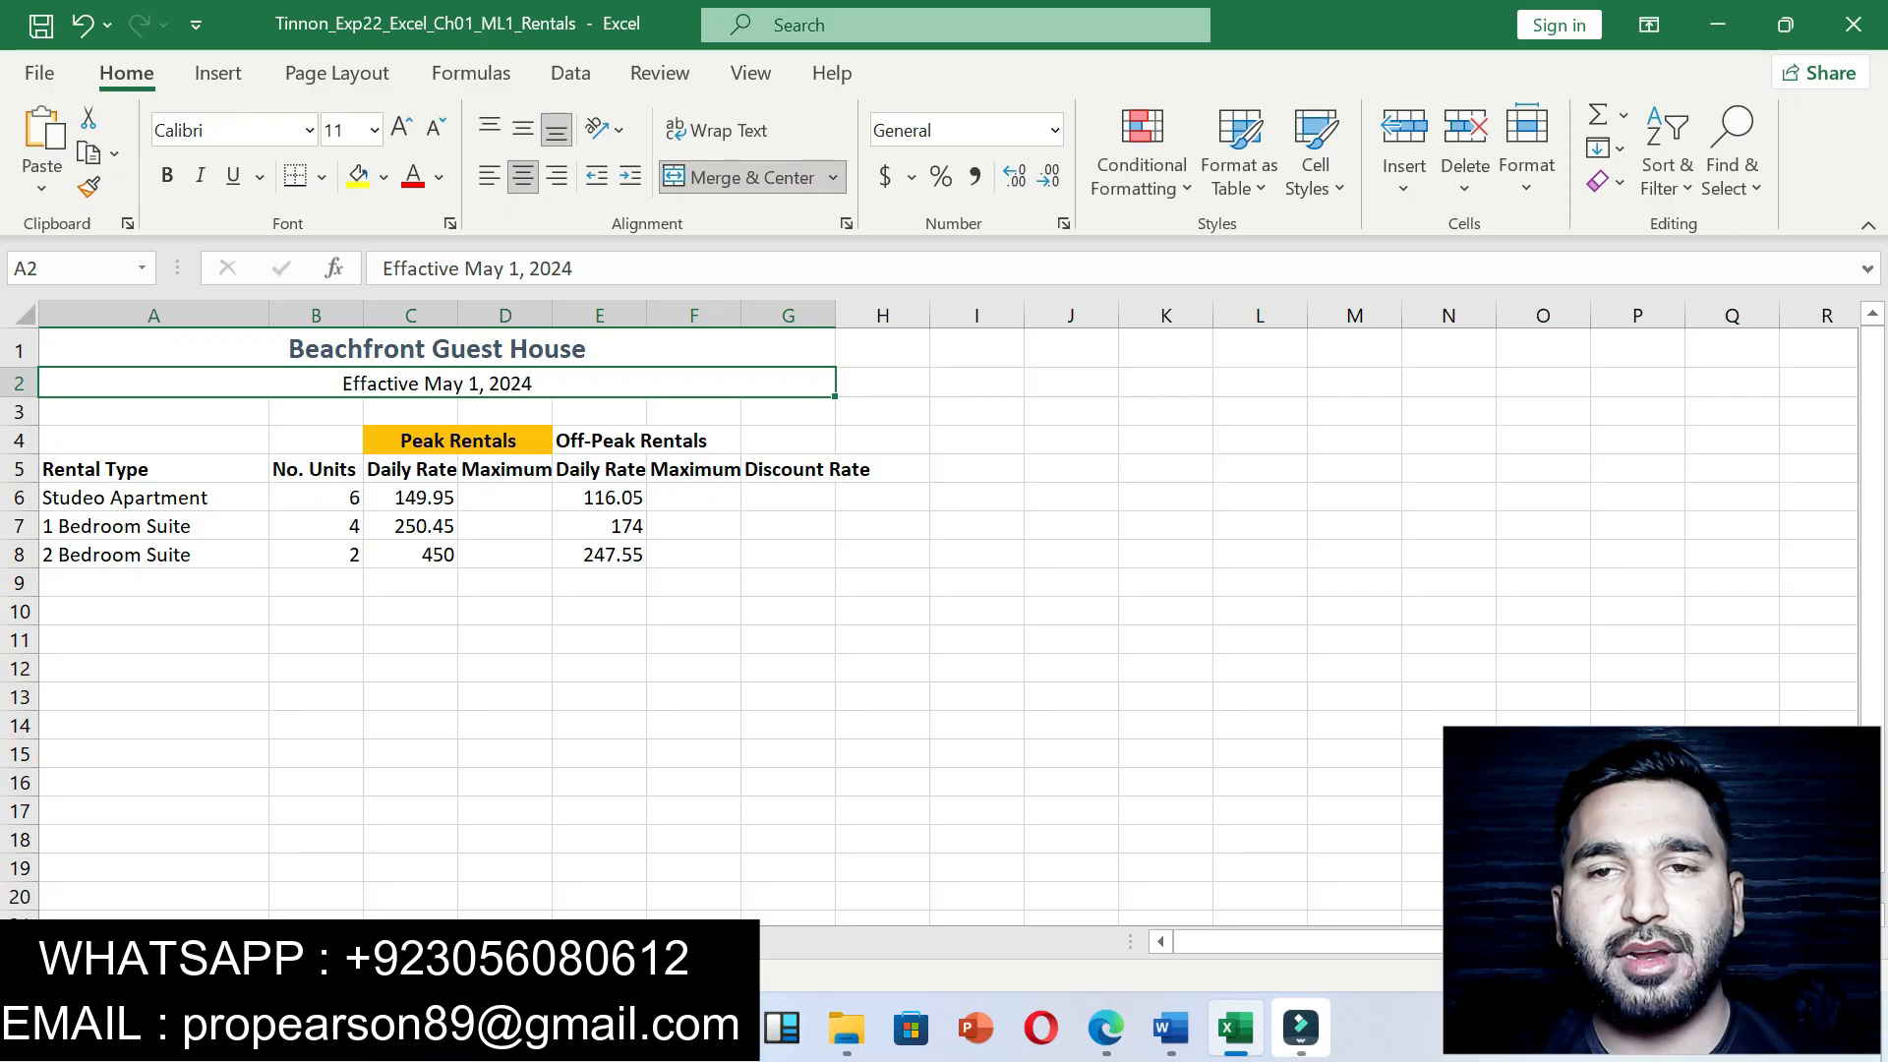
pyautogui.click(1315, 163)
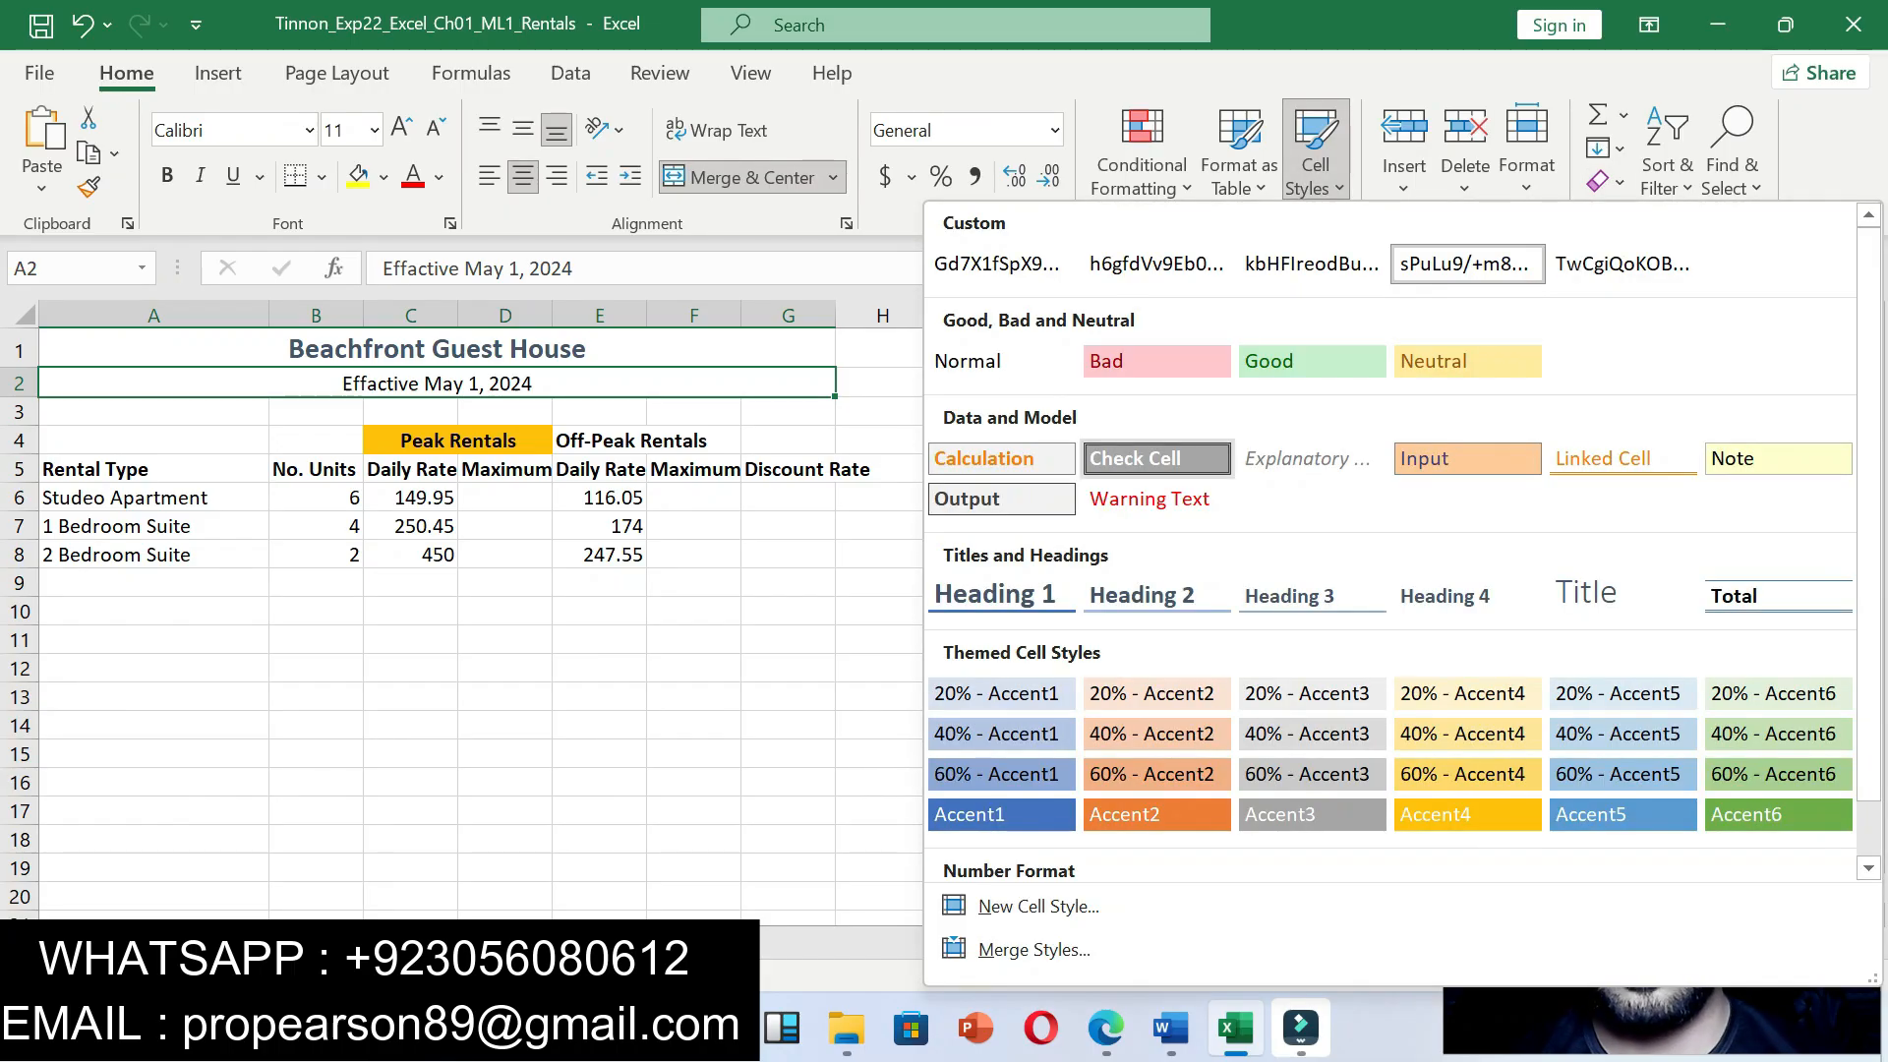
pyautogui.click(1001, 733)
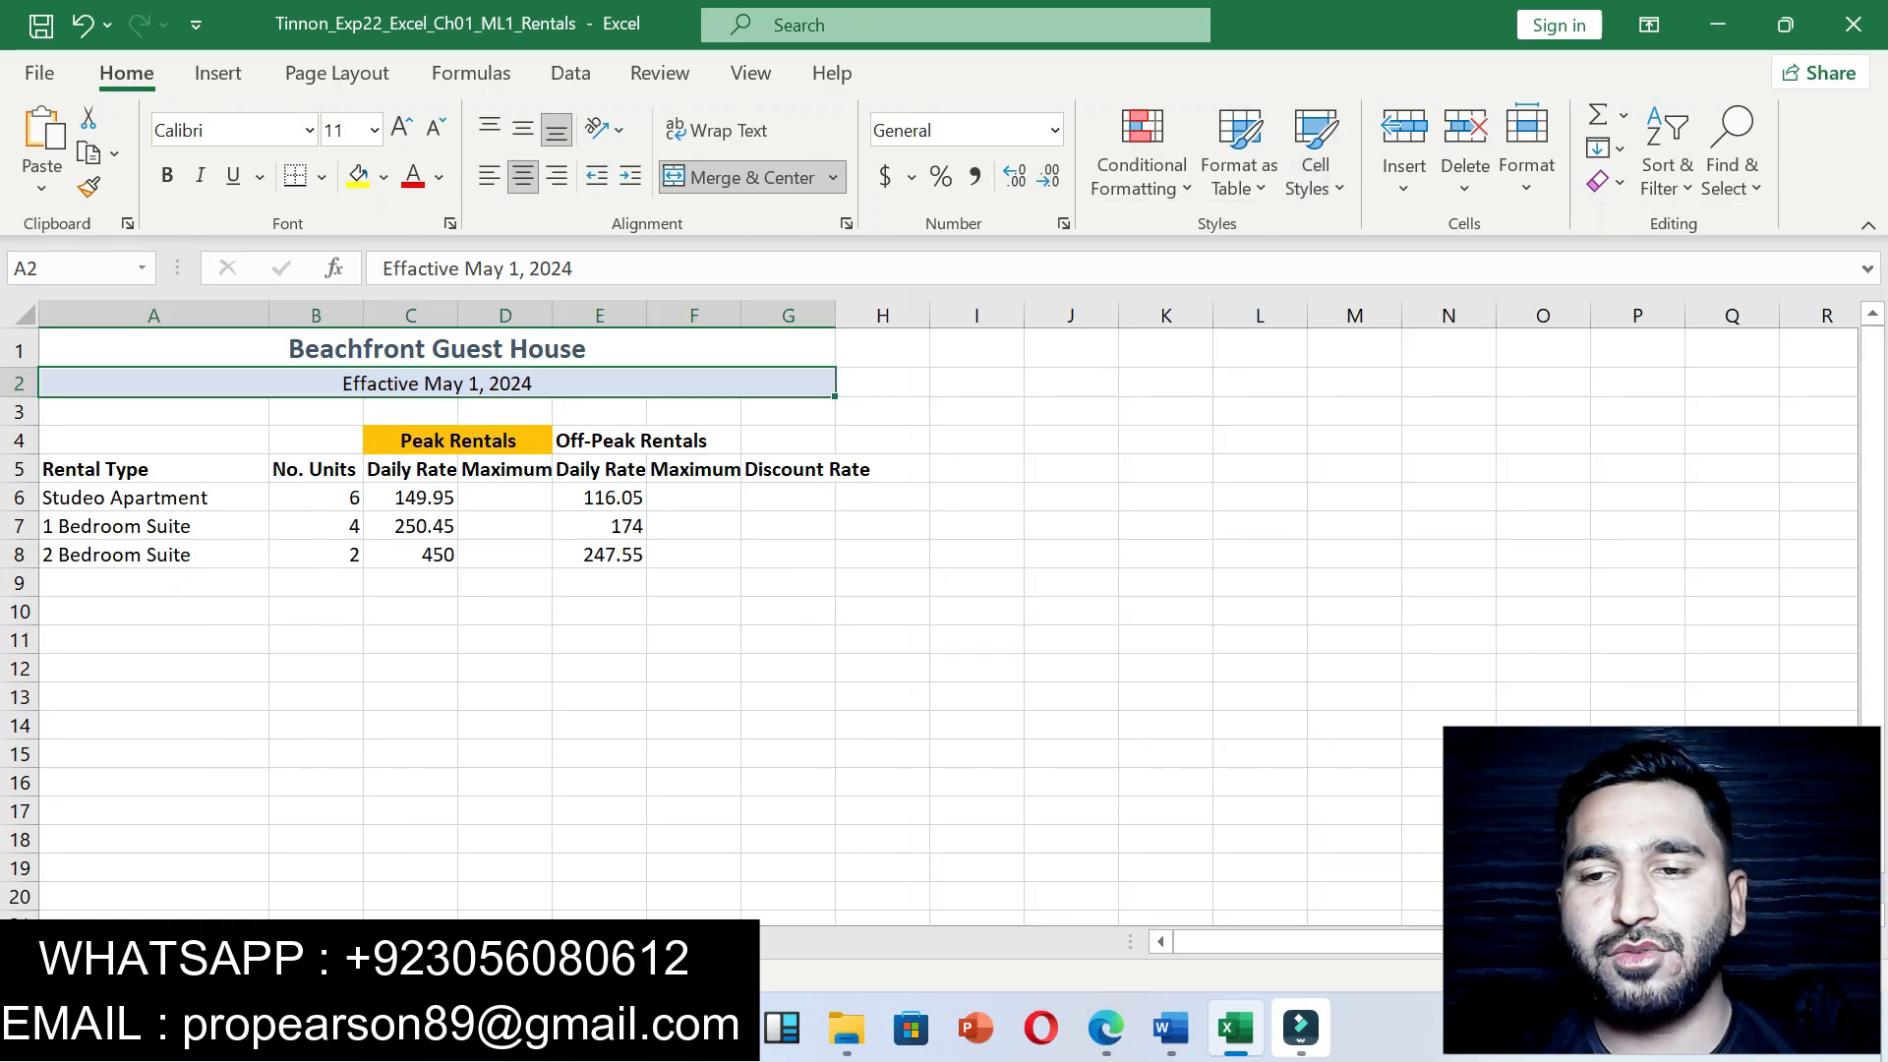
# Step: Return to Word and highlight the step 4 sentence about merging and centering Off-Peak Rentals in yellow
pyautogui.click(1170, 1028)
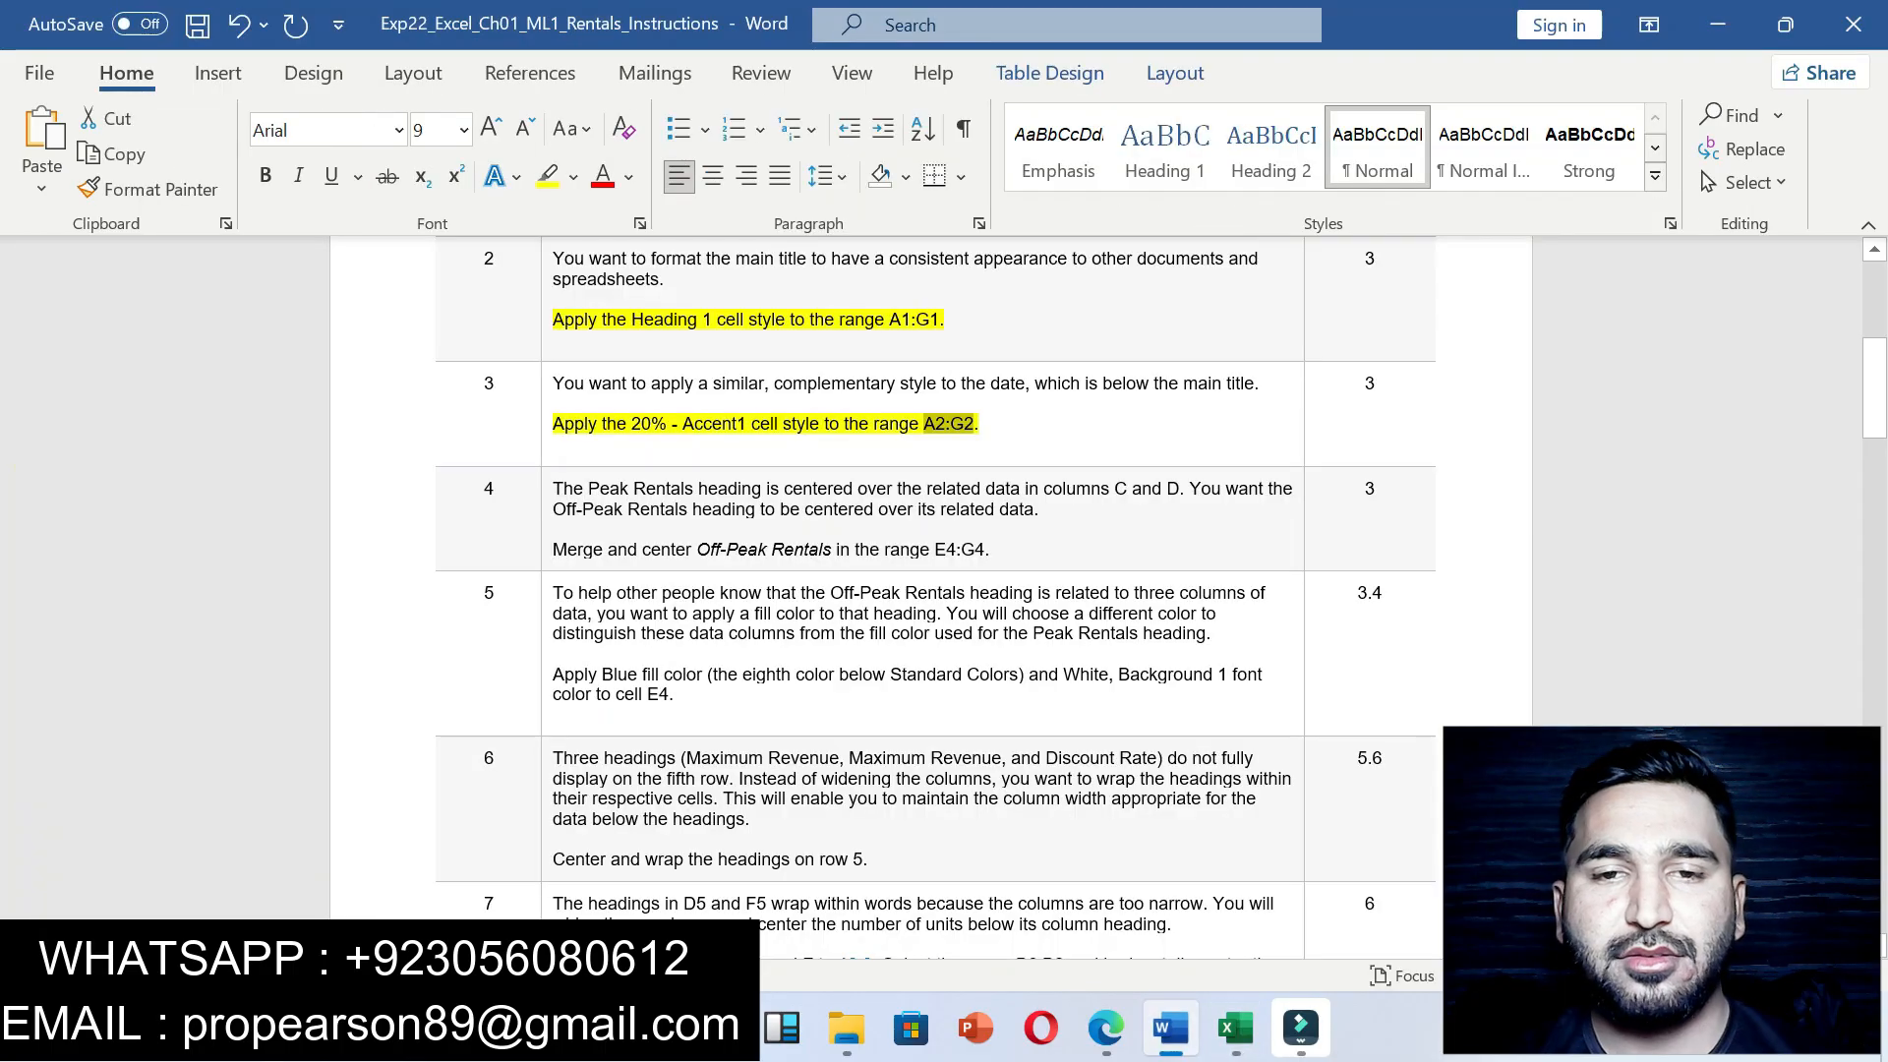
pyautogui.moveTo(551, 548); pyautogui.dragTo(991, 548)
pyautogui.click(1110, 507)
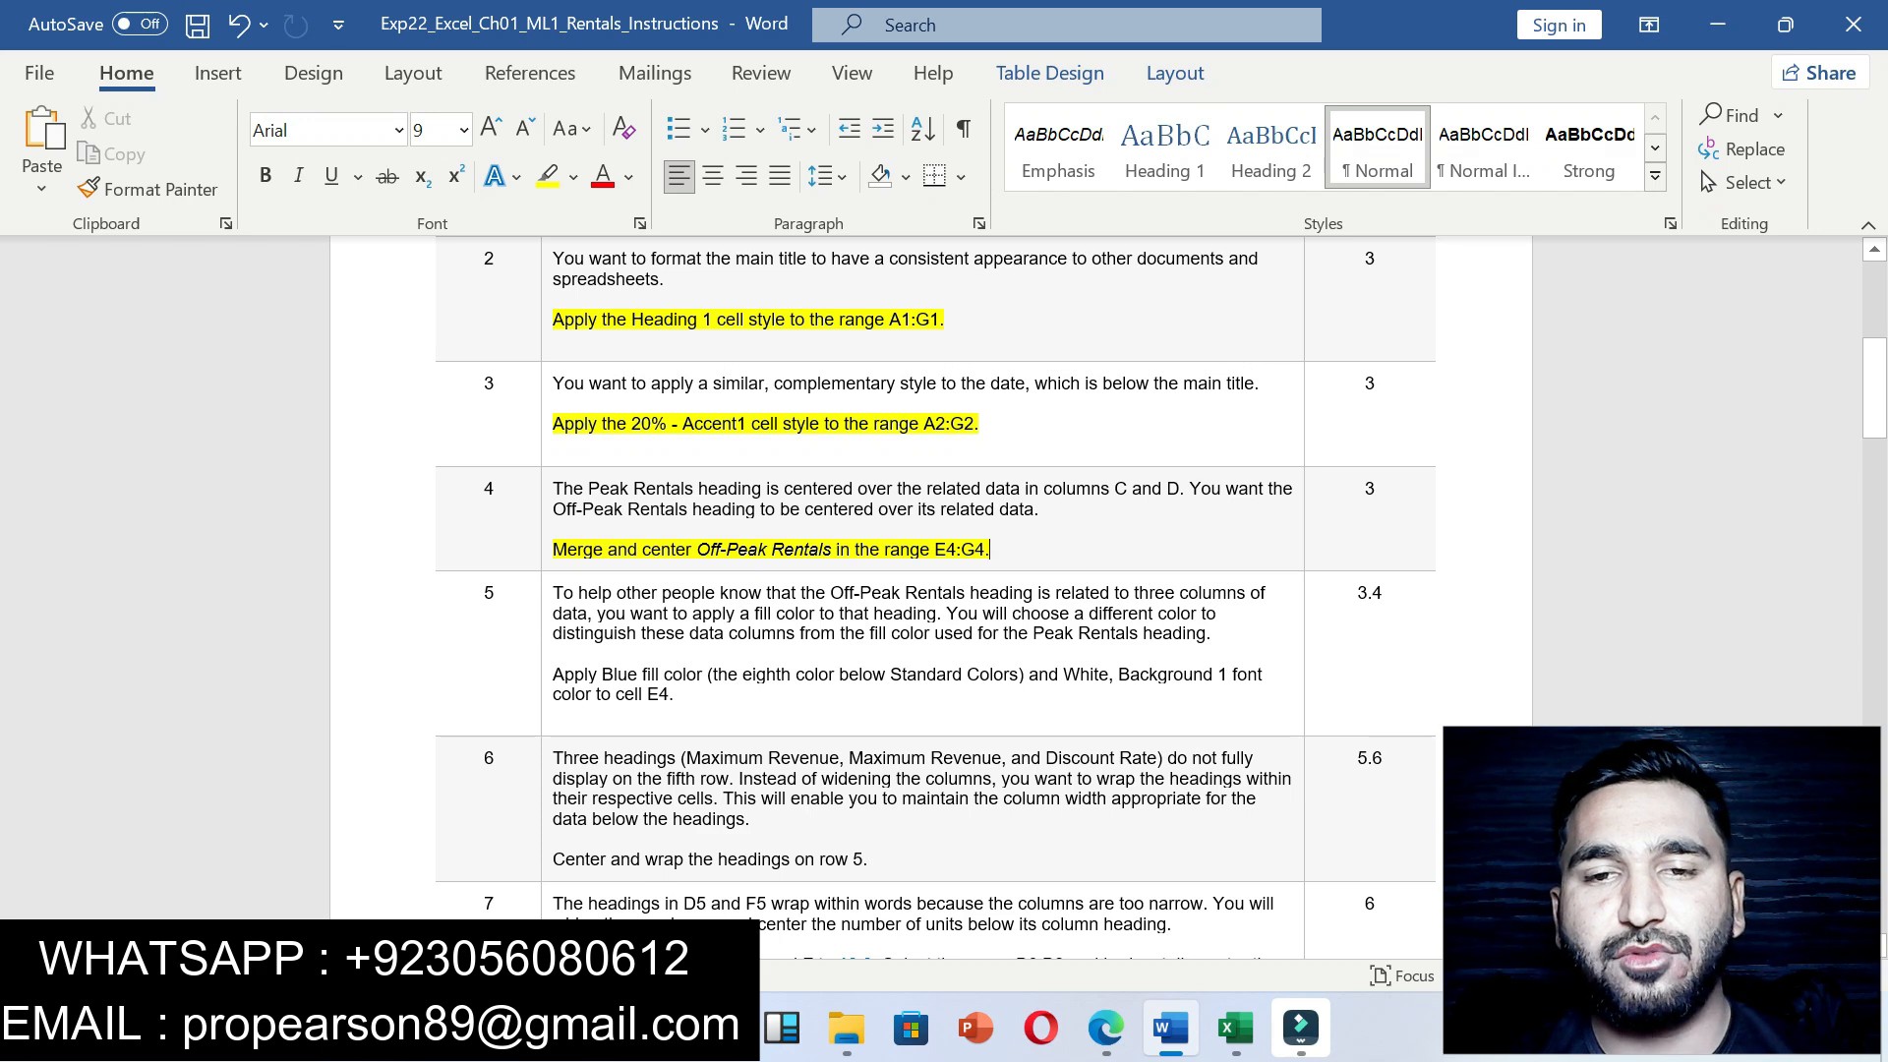
# Step: Copy the range reference E4:G4 from the step 4 instruction and select that range in Excel
pyautogui.moveTo(932, 550); pyautogui.dragTo(983, 550)
pyautogui.click(934, 549)
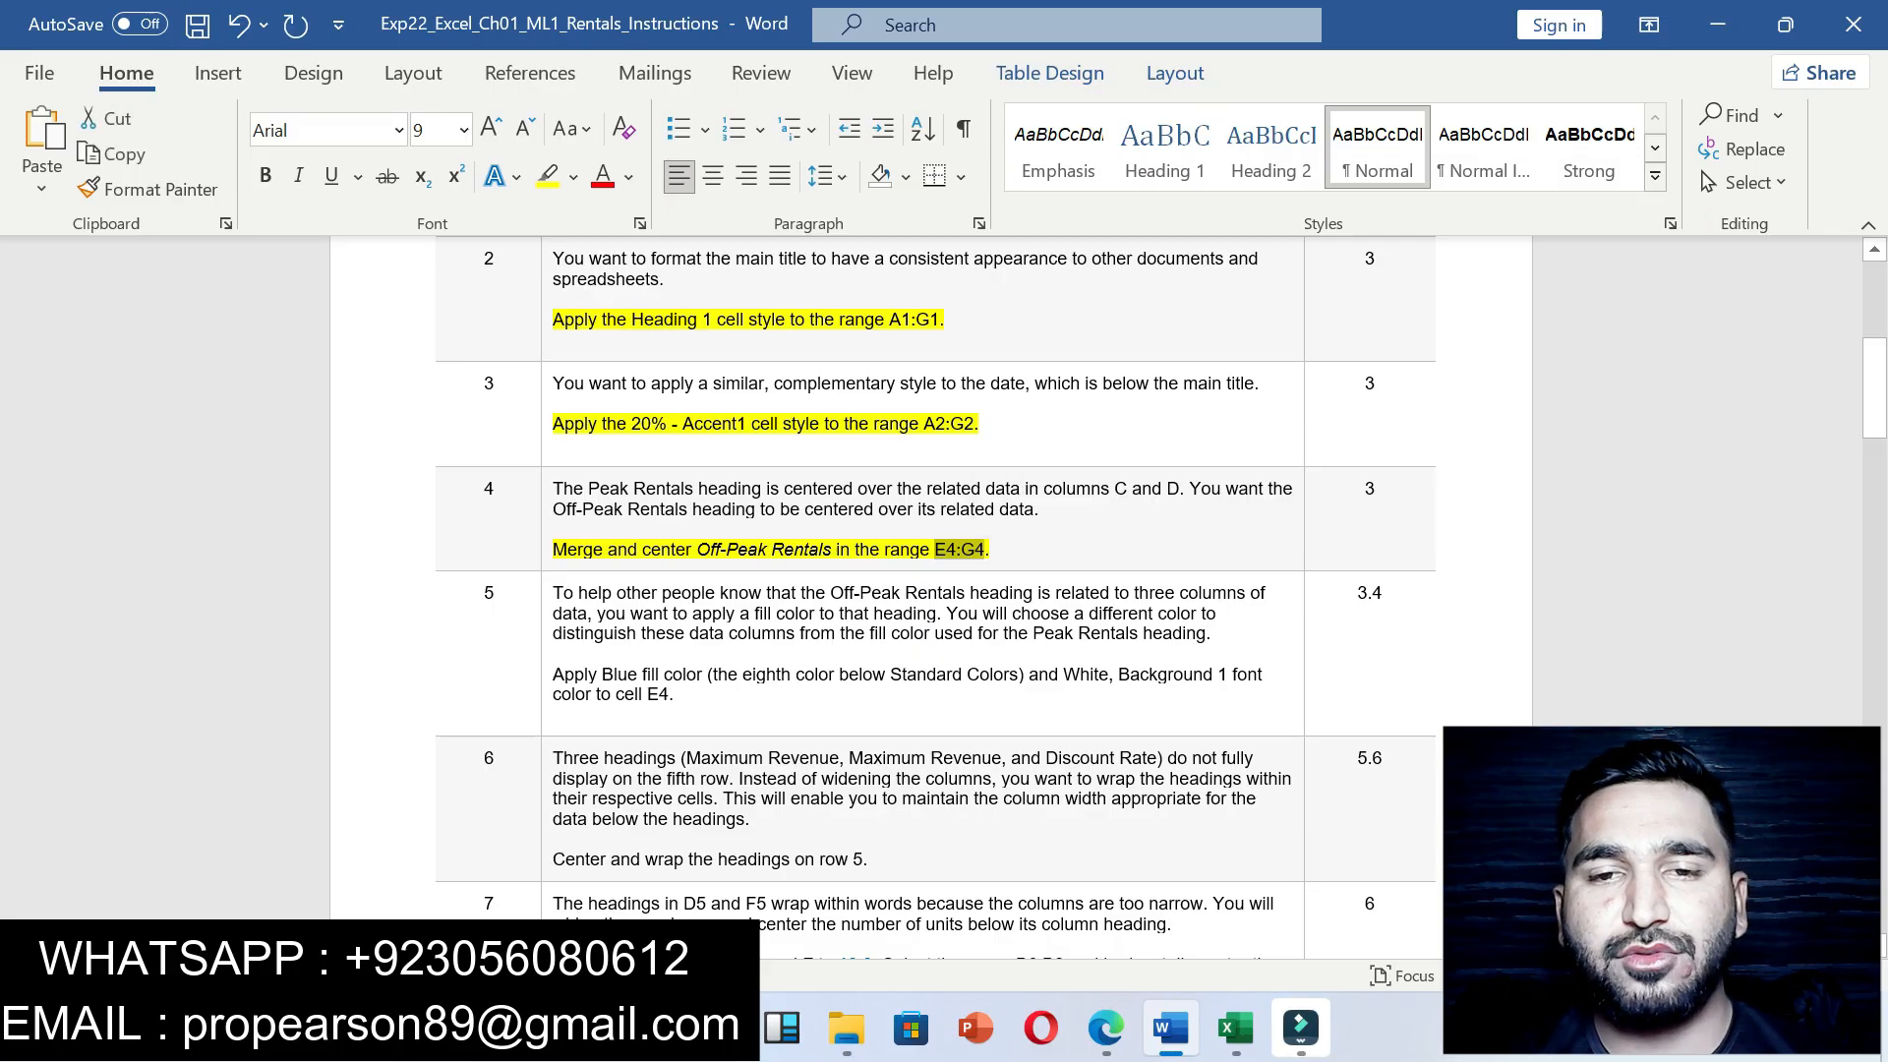
pyautogui.click(1236, 1028)
pyautogui.click(71, 269)
pyautogui.write('E4:G4')
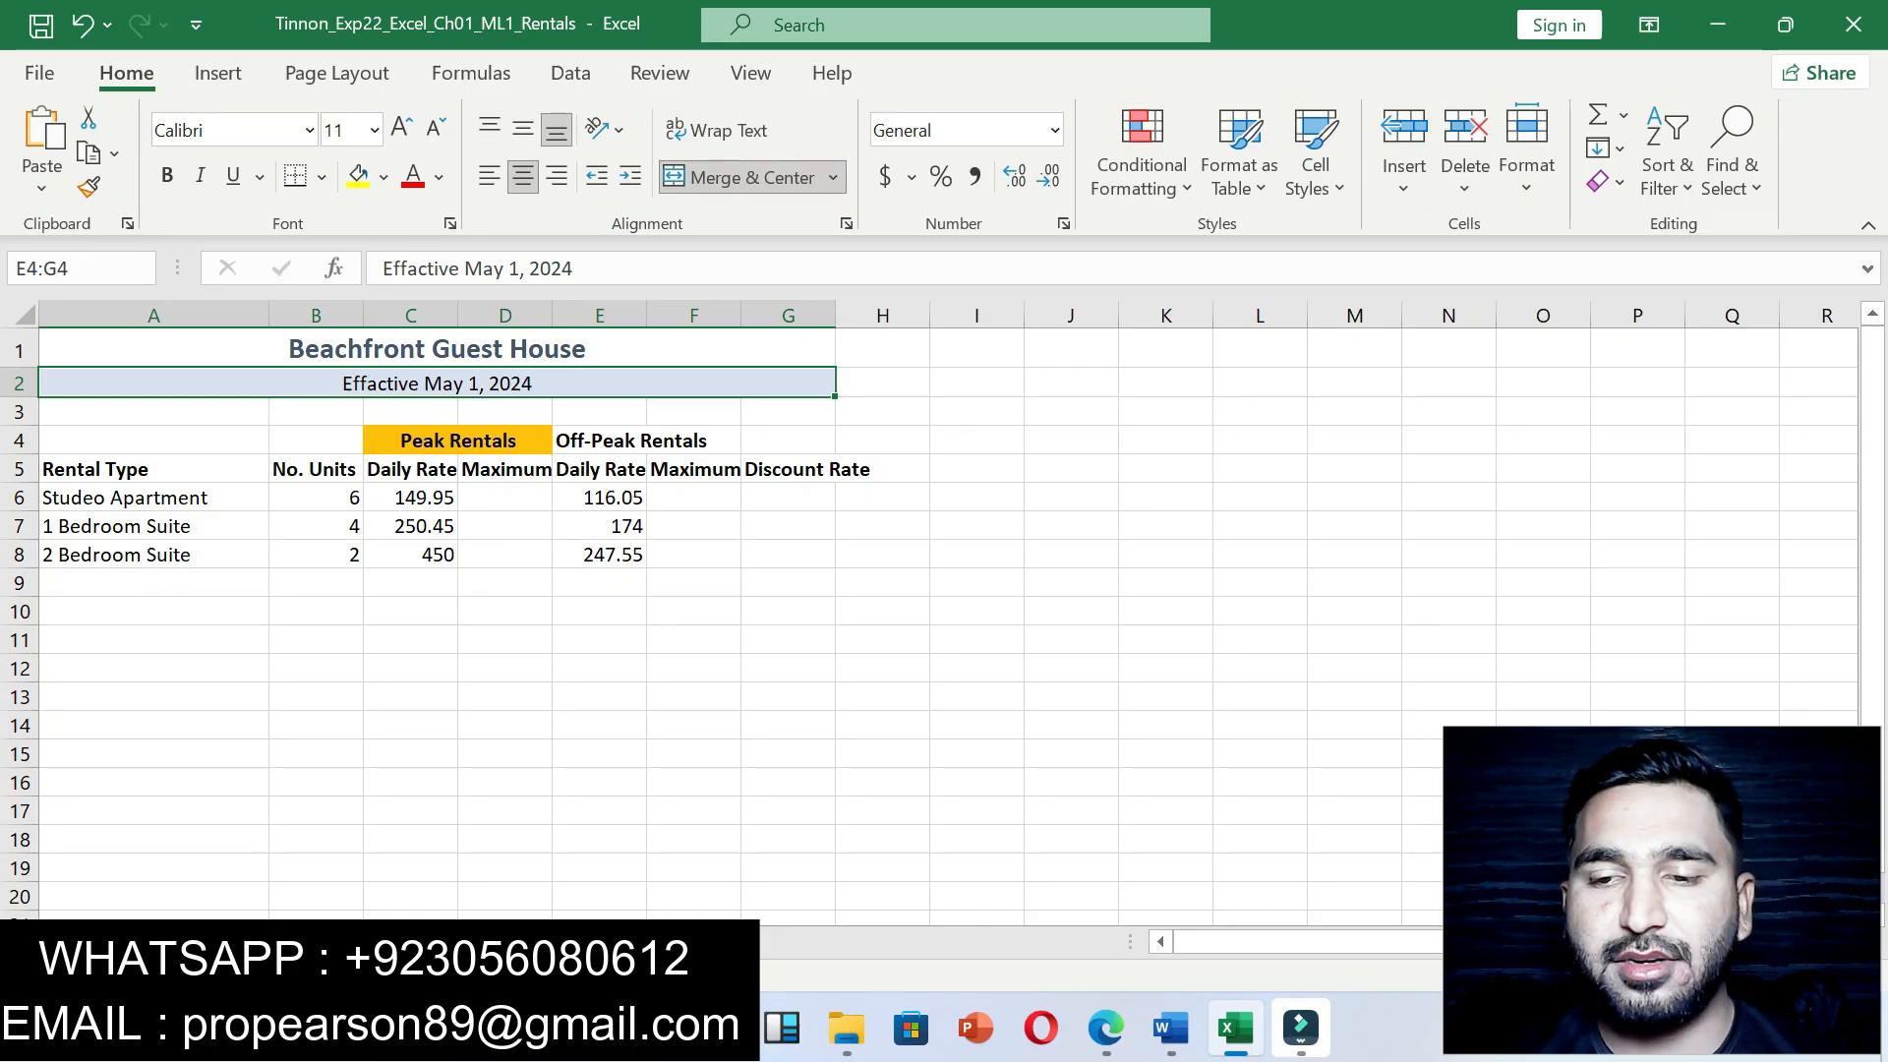
pyautogui.press('Return')
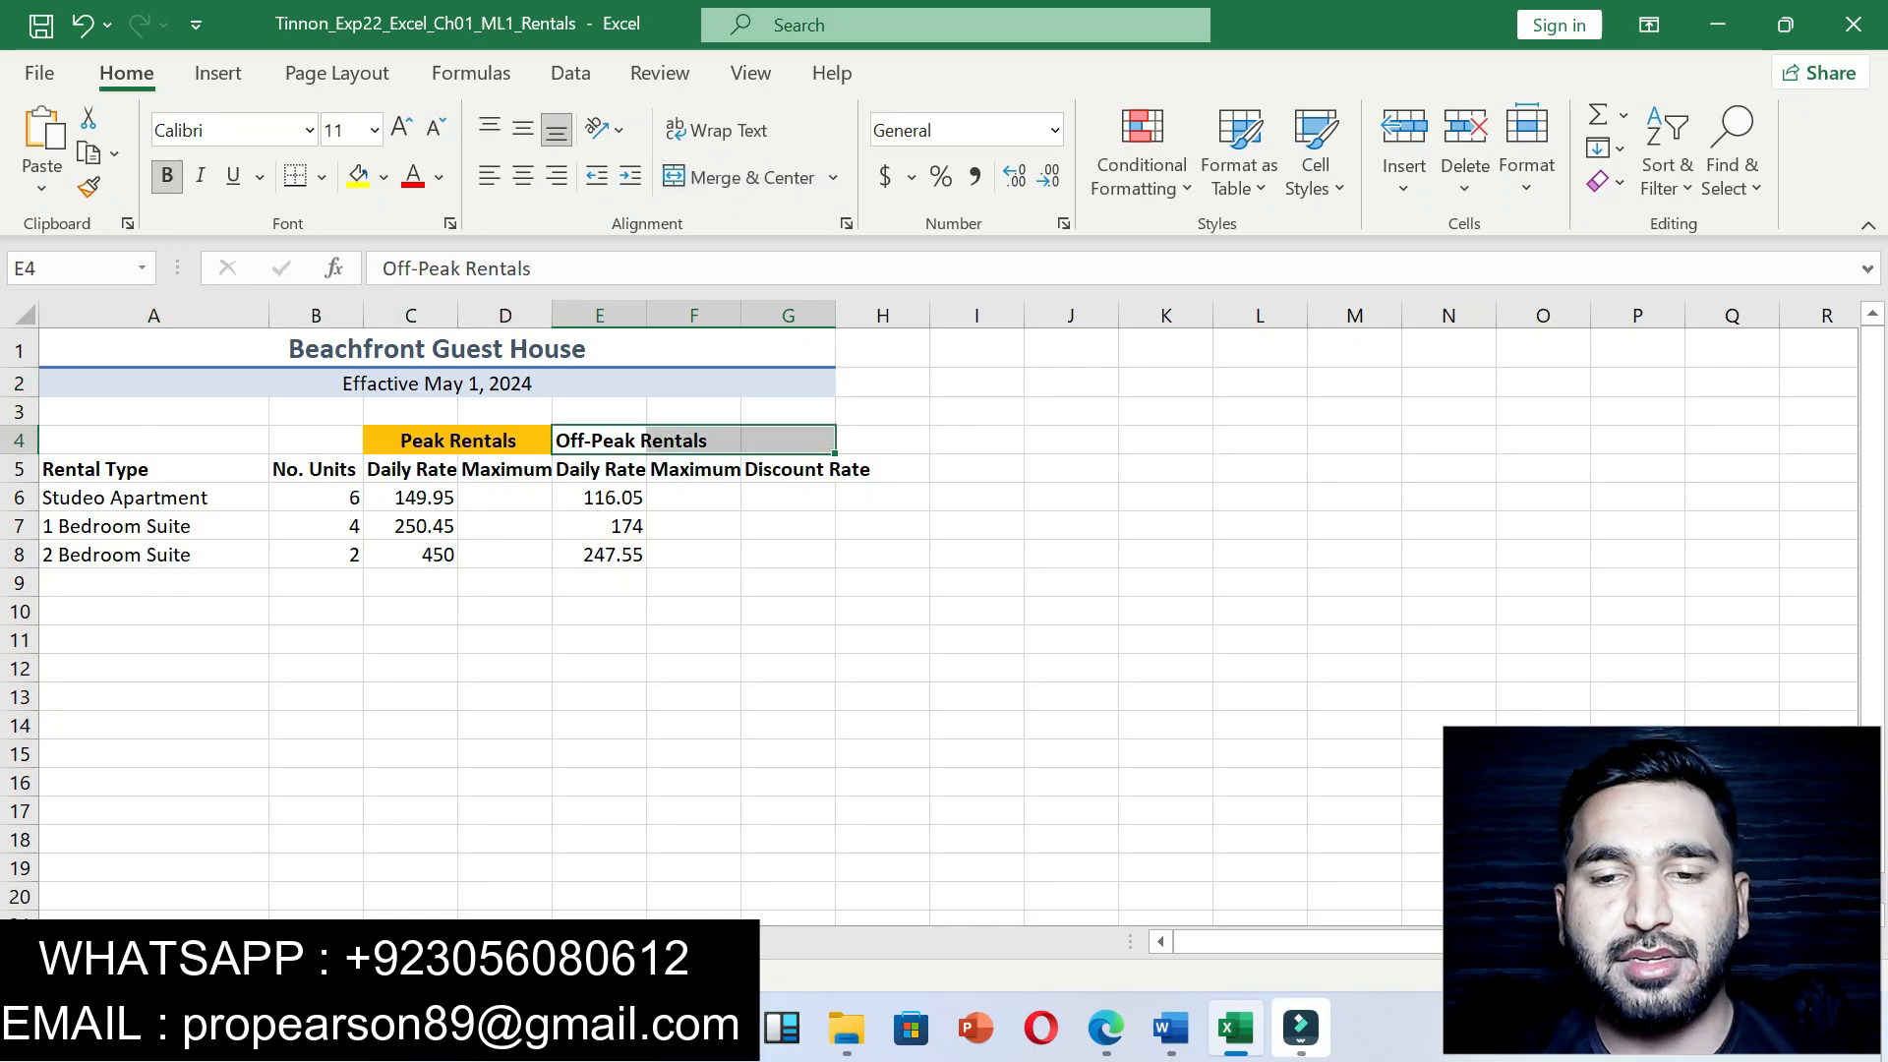
# Step: Check the step 4 wording in Word, then merge and center Off-Peak Rentals across E4:G4 in Excel
pyautogui.click(1170, 1027)
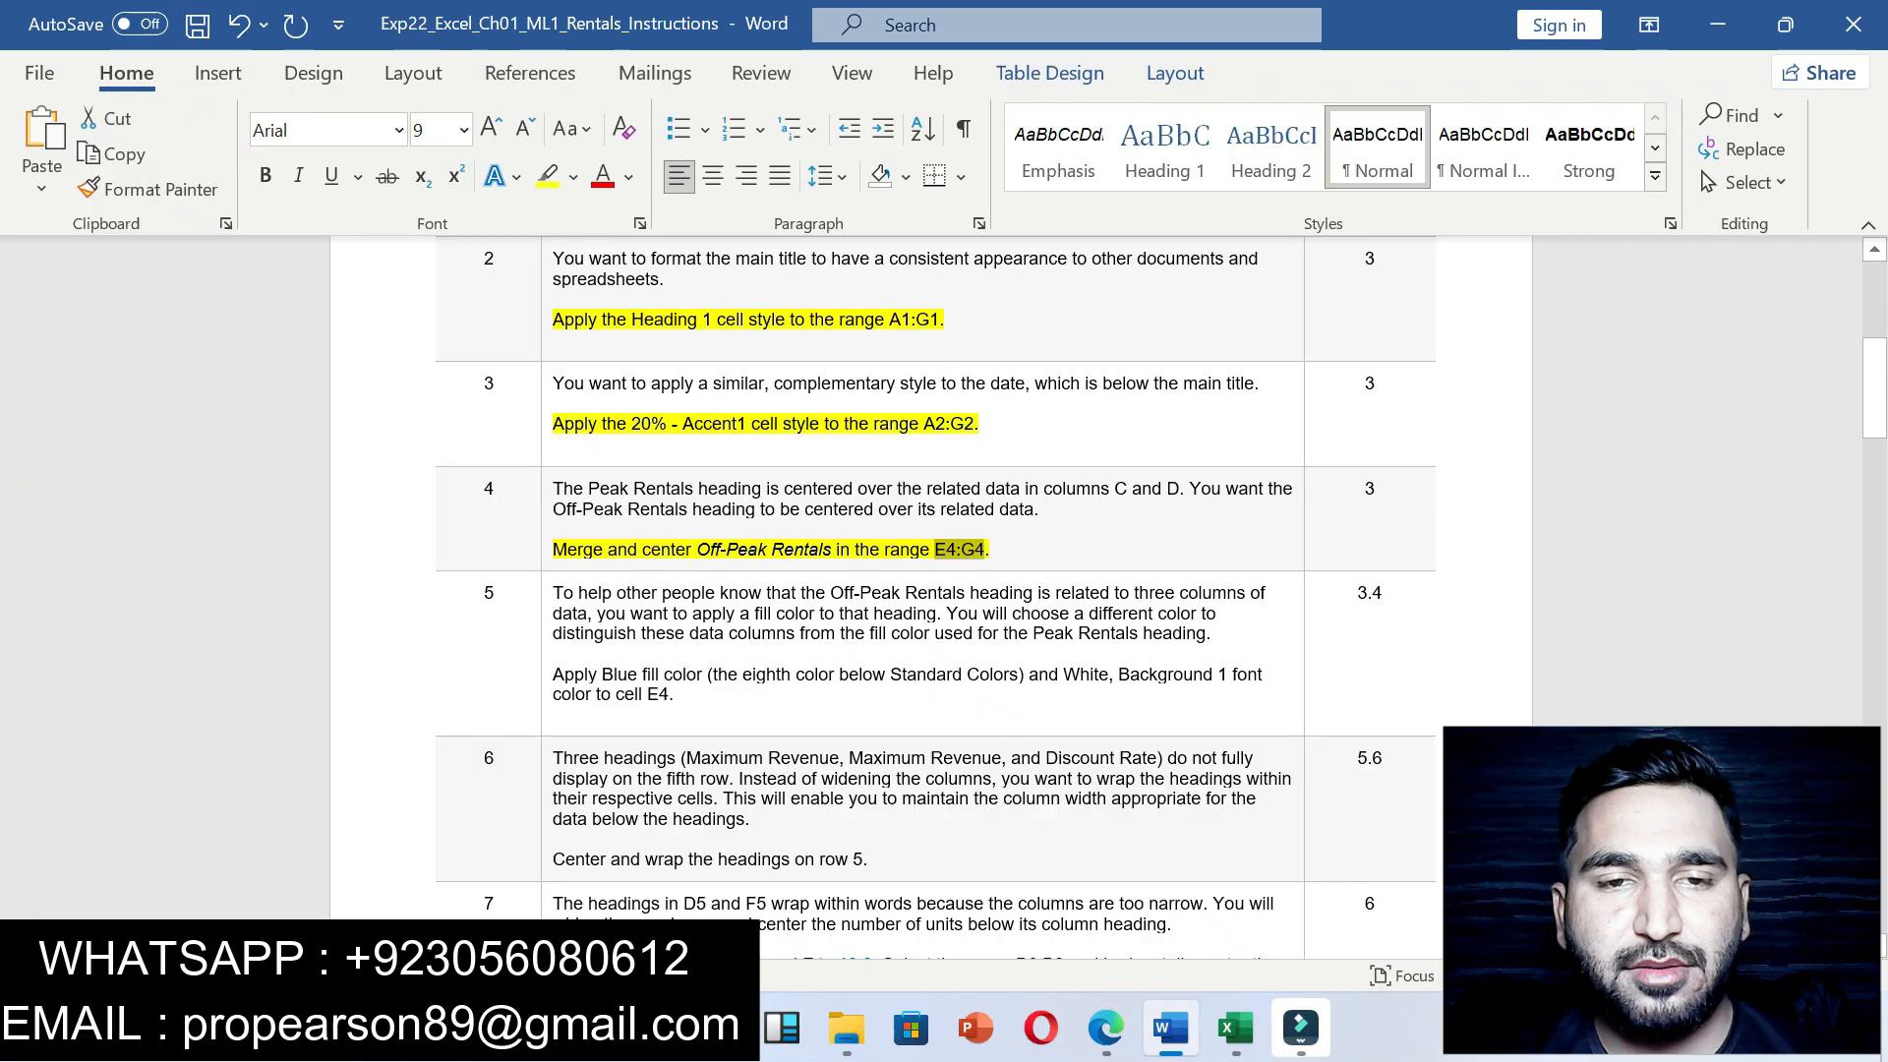
pyautogui.moveTo(553, 549); pyautogui.dragTo(696, 549)
pyautogui.click(1236, 1027)
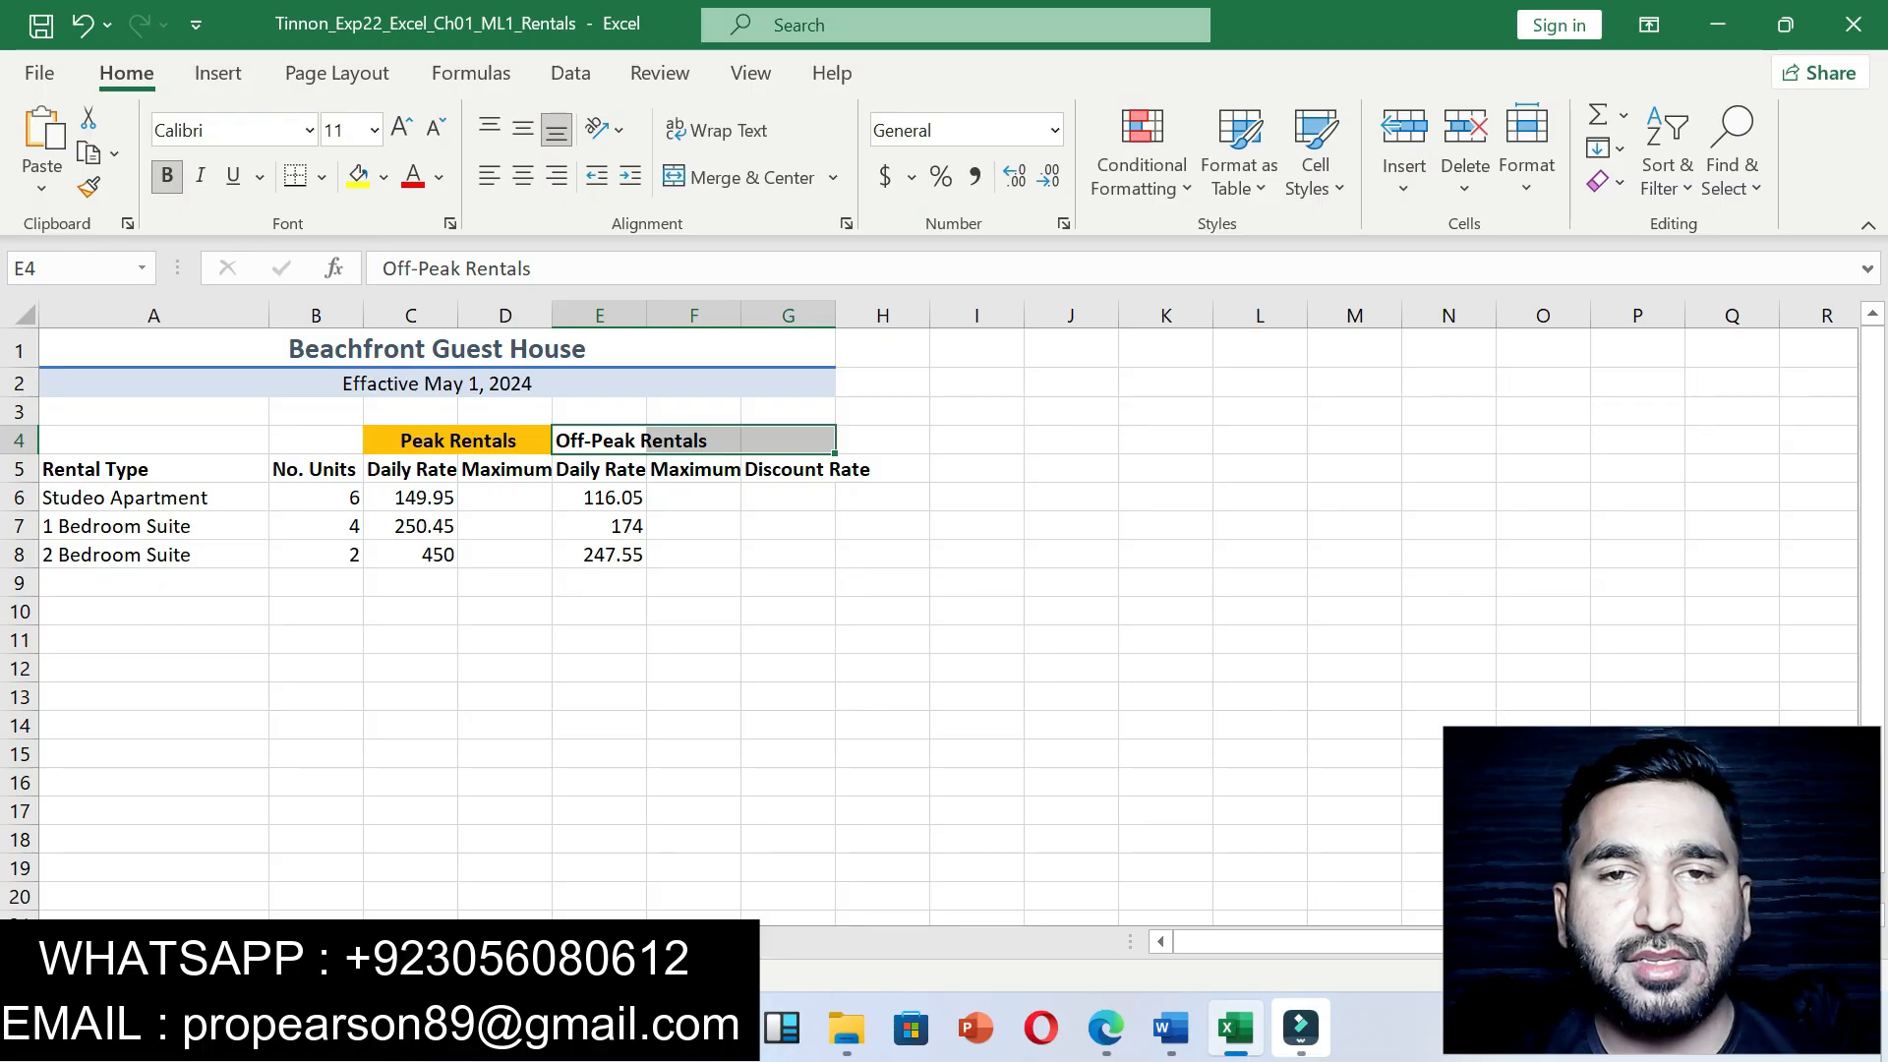
pyautogui.click(832, 177)
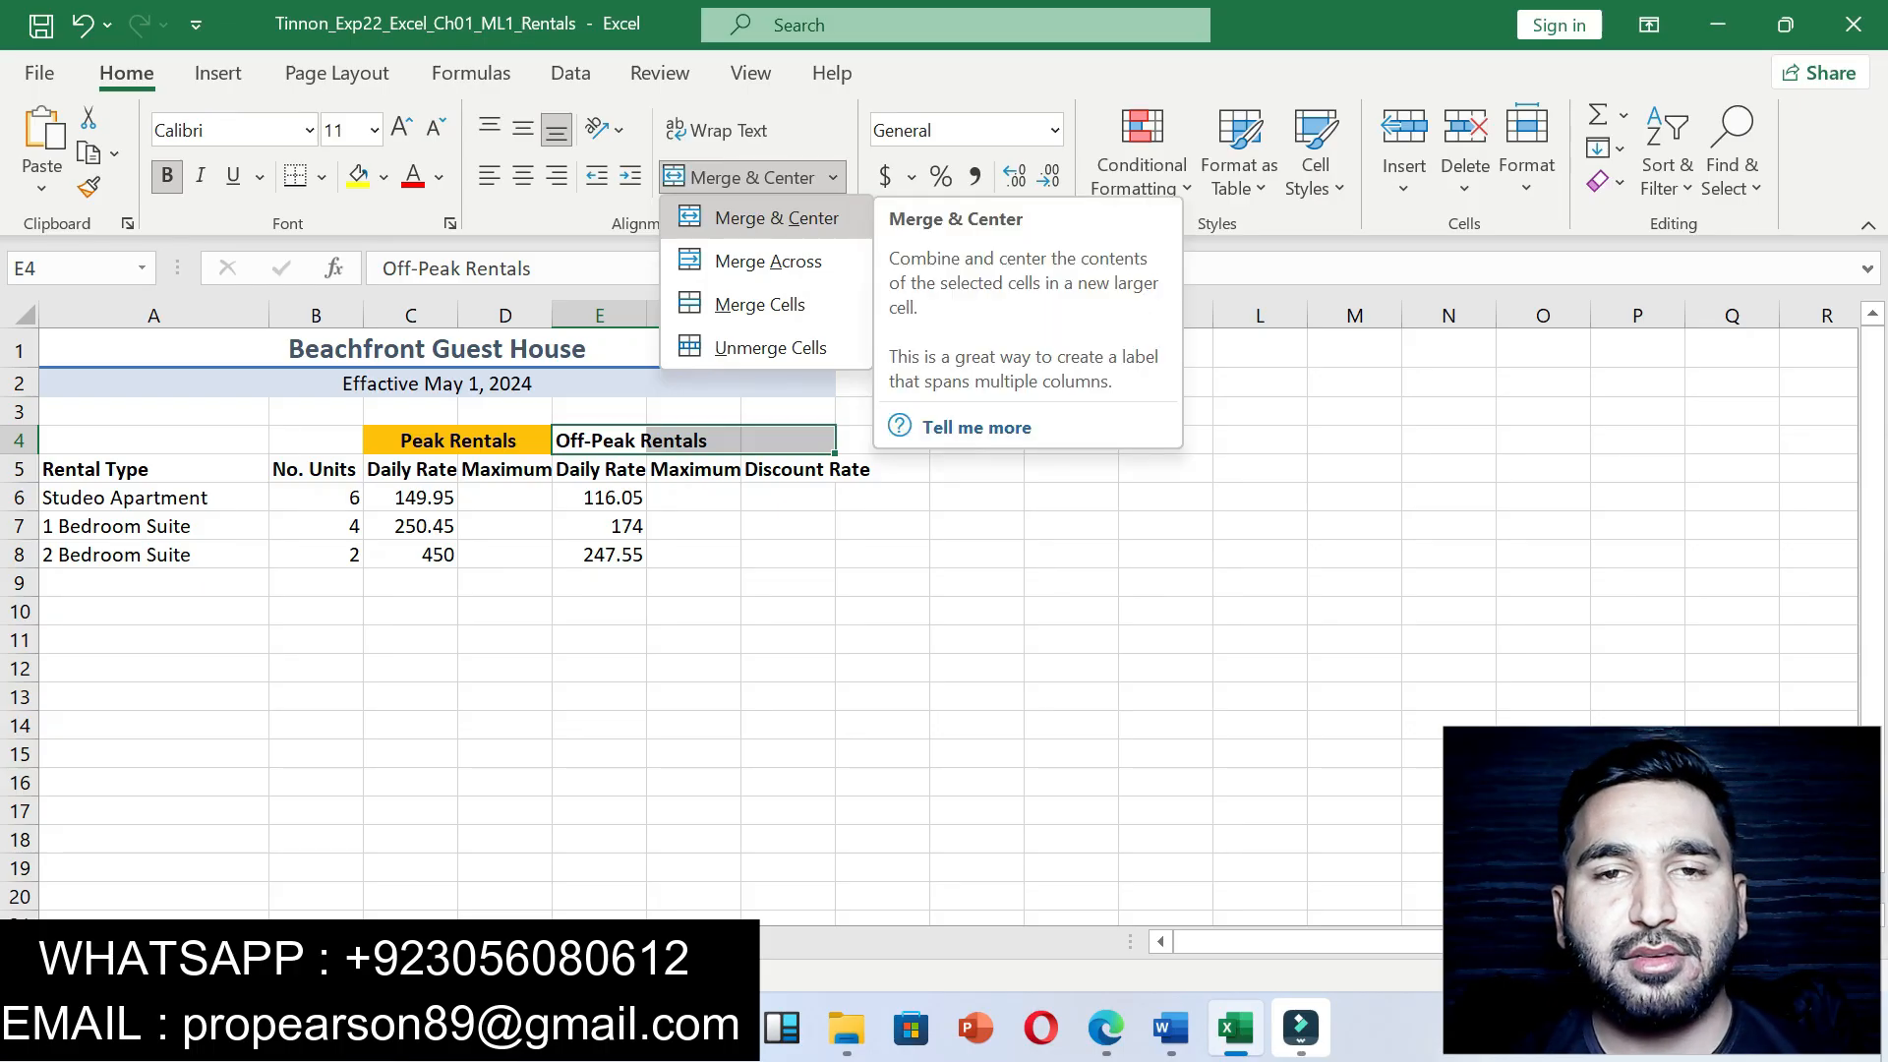
pyautogui.click(775, 218)
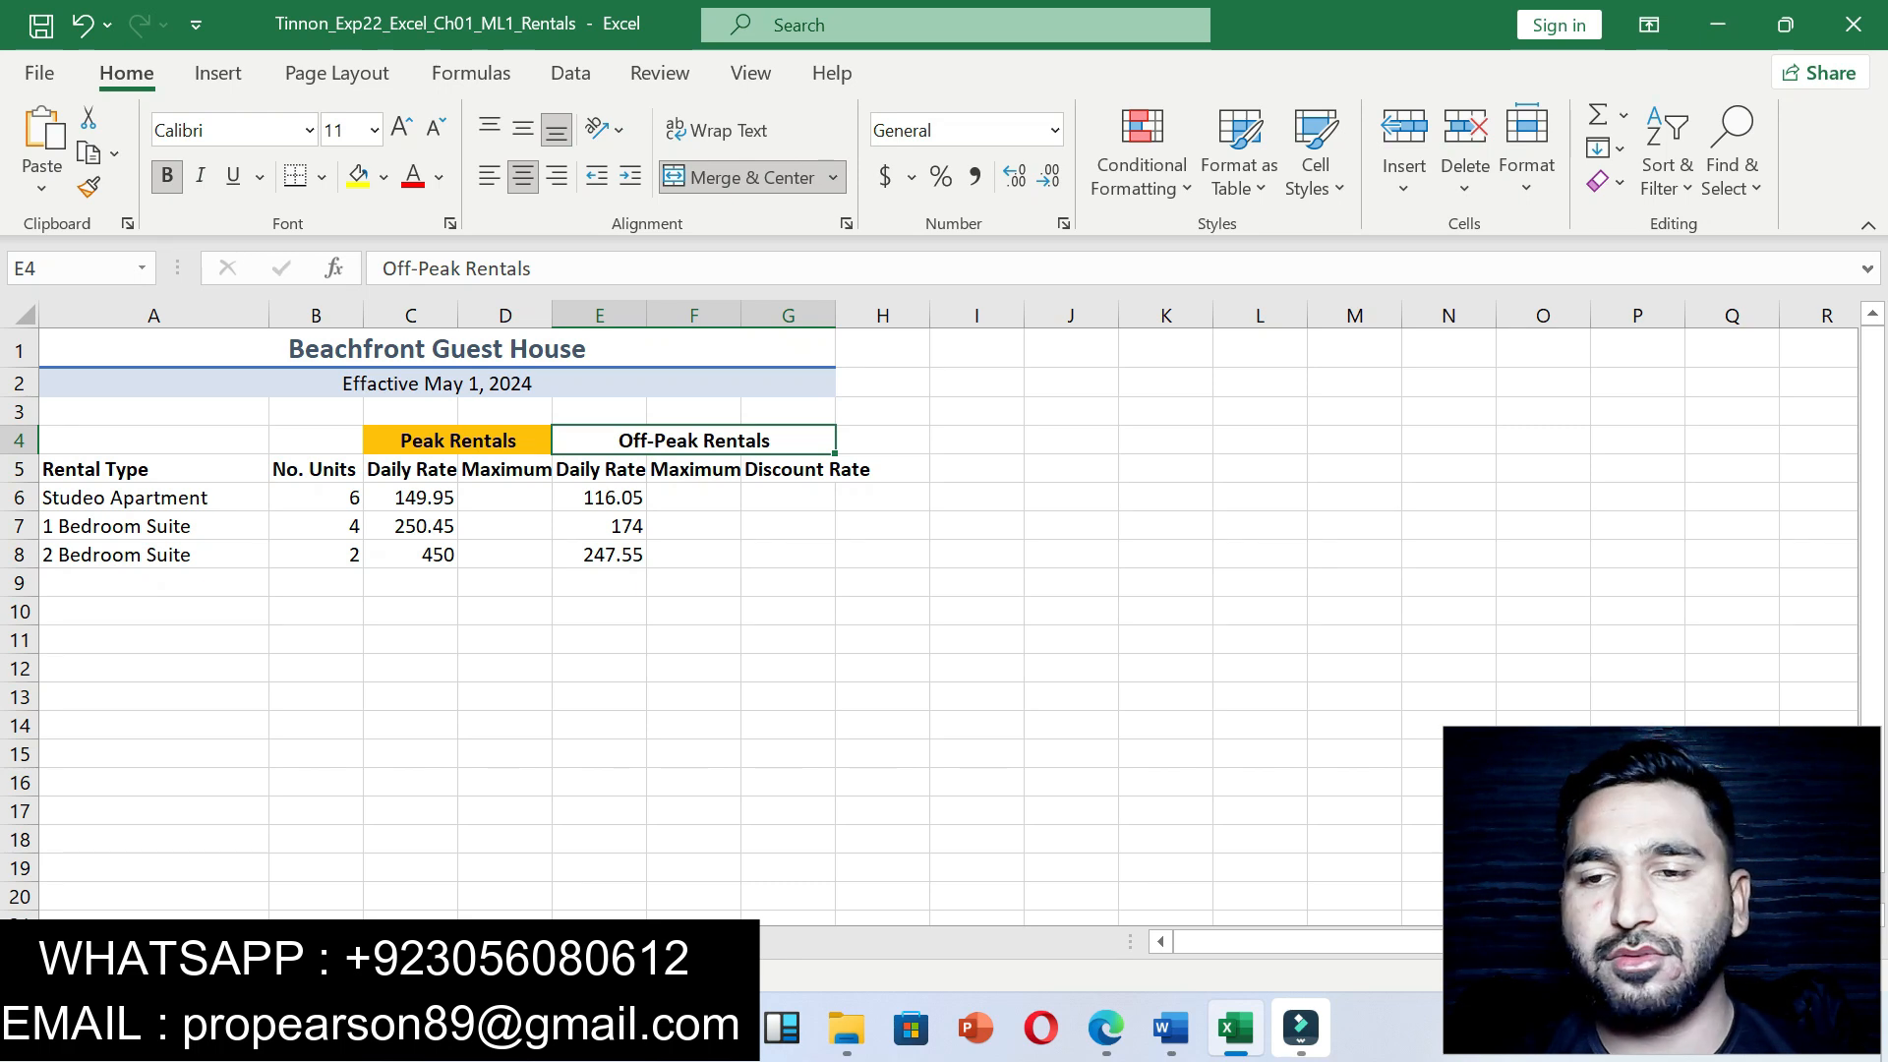
# Step: Return to Word and undo the yellow highlighting on the sentences of steps 2 to 4
pyautogui.click(1170, 1028)
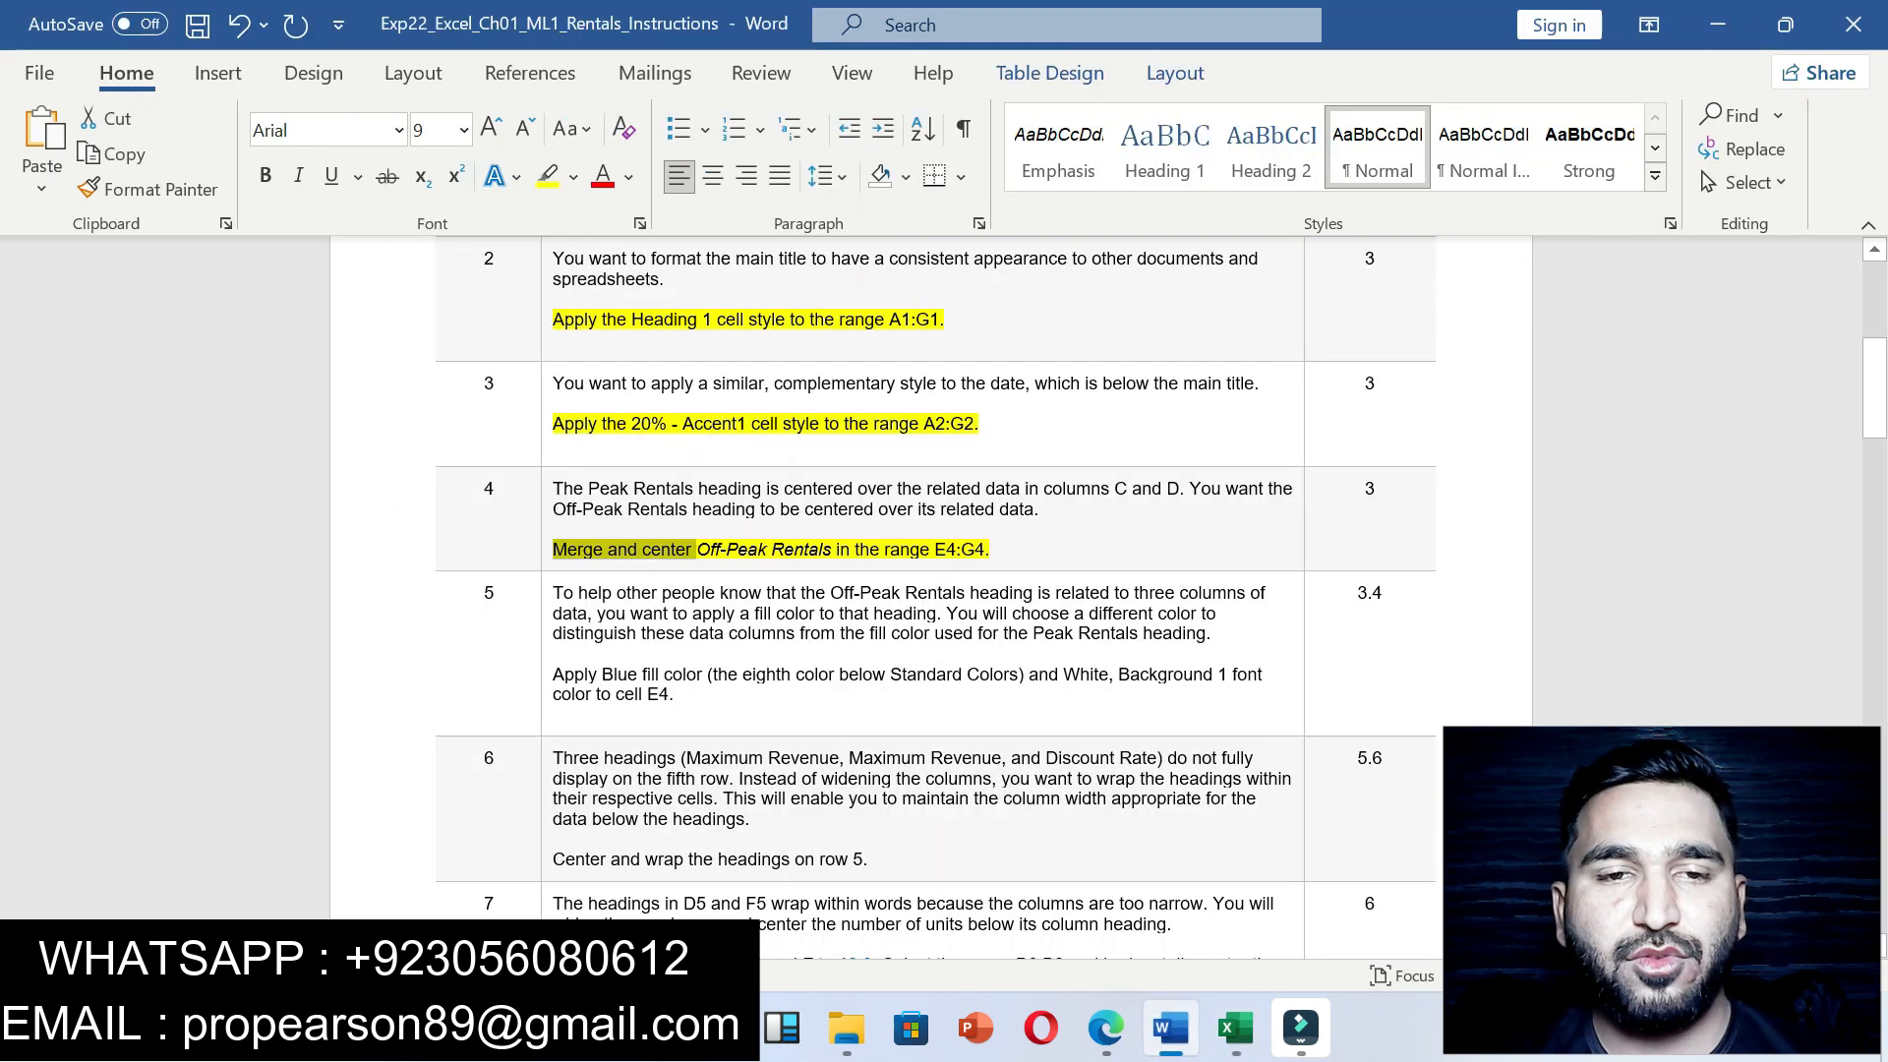
pyautogui.moveTo(696, 549); pyautogui.dragTo(989, 550)
pyautogui.scroll(1, 934, 590)
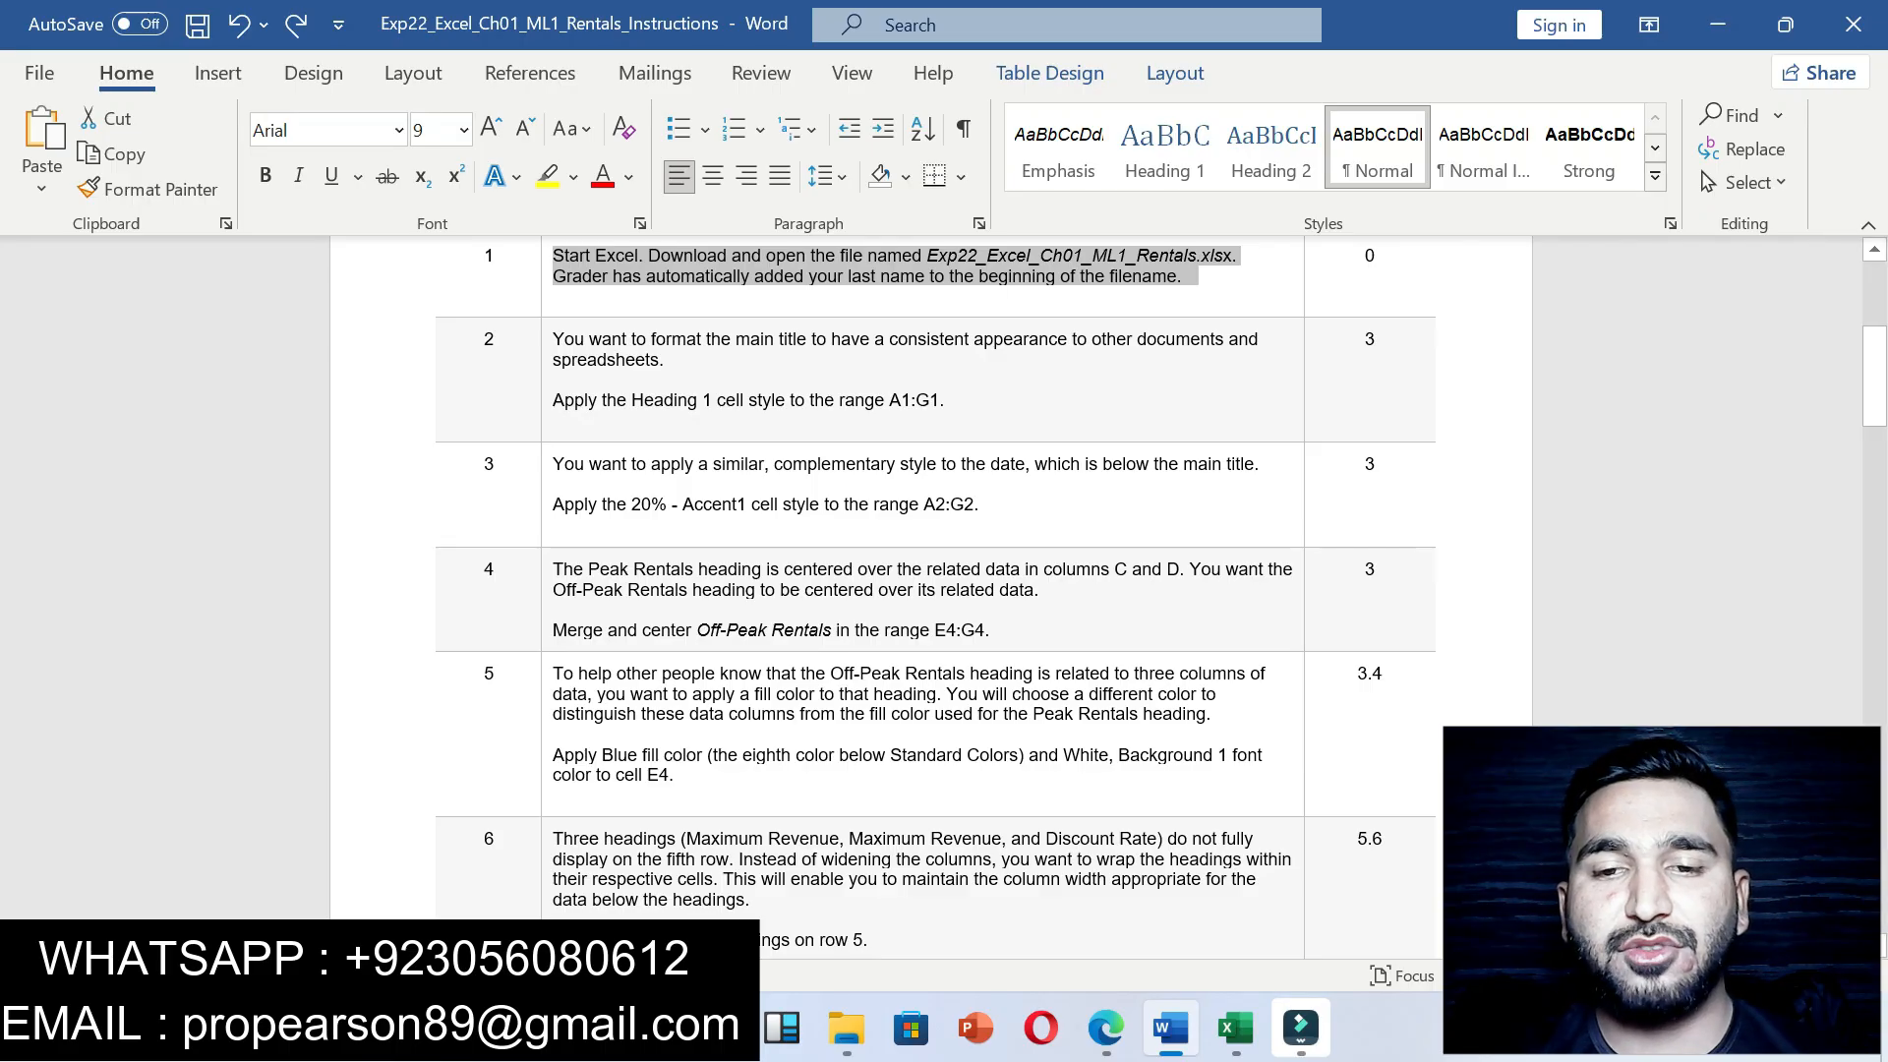
# Step: Switch to the browser and look over the chapter quizzes in the MyLab assignments list
pyautogui.click(1105, 1028)
pyautogui.click(1425, 885)
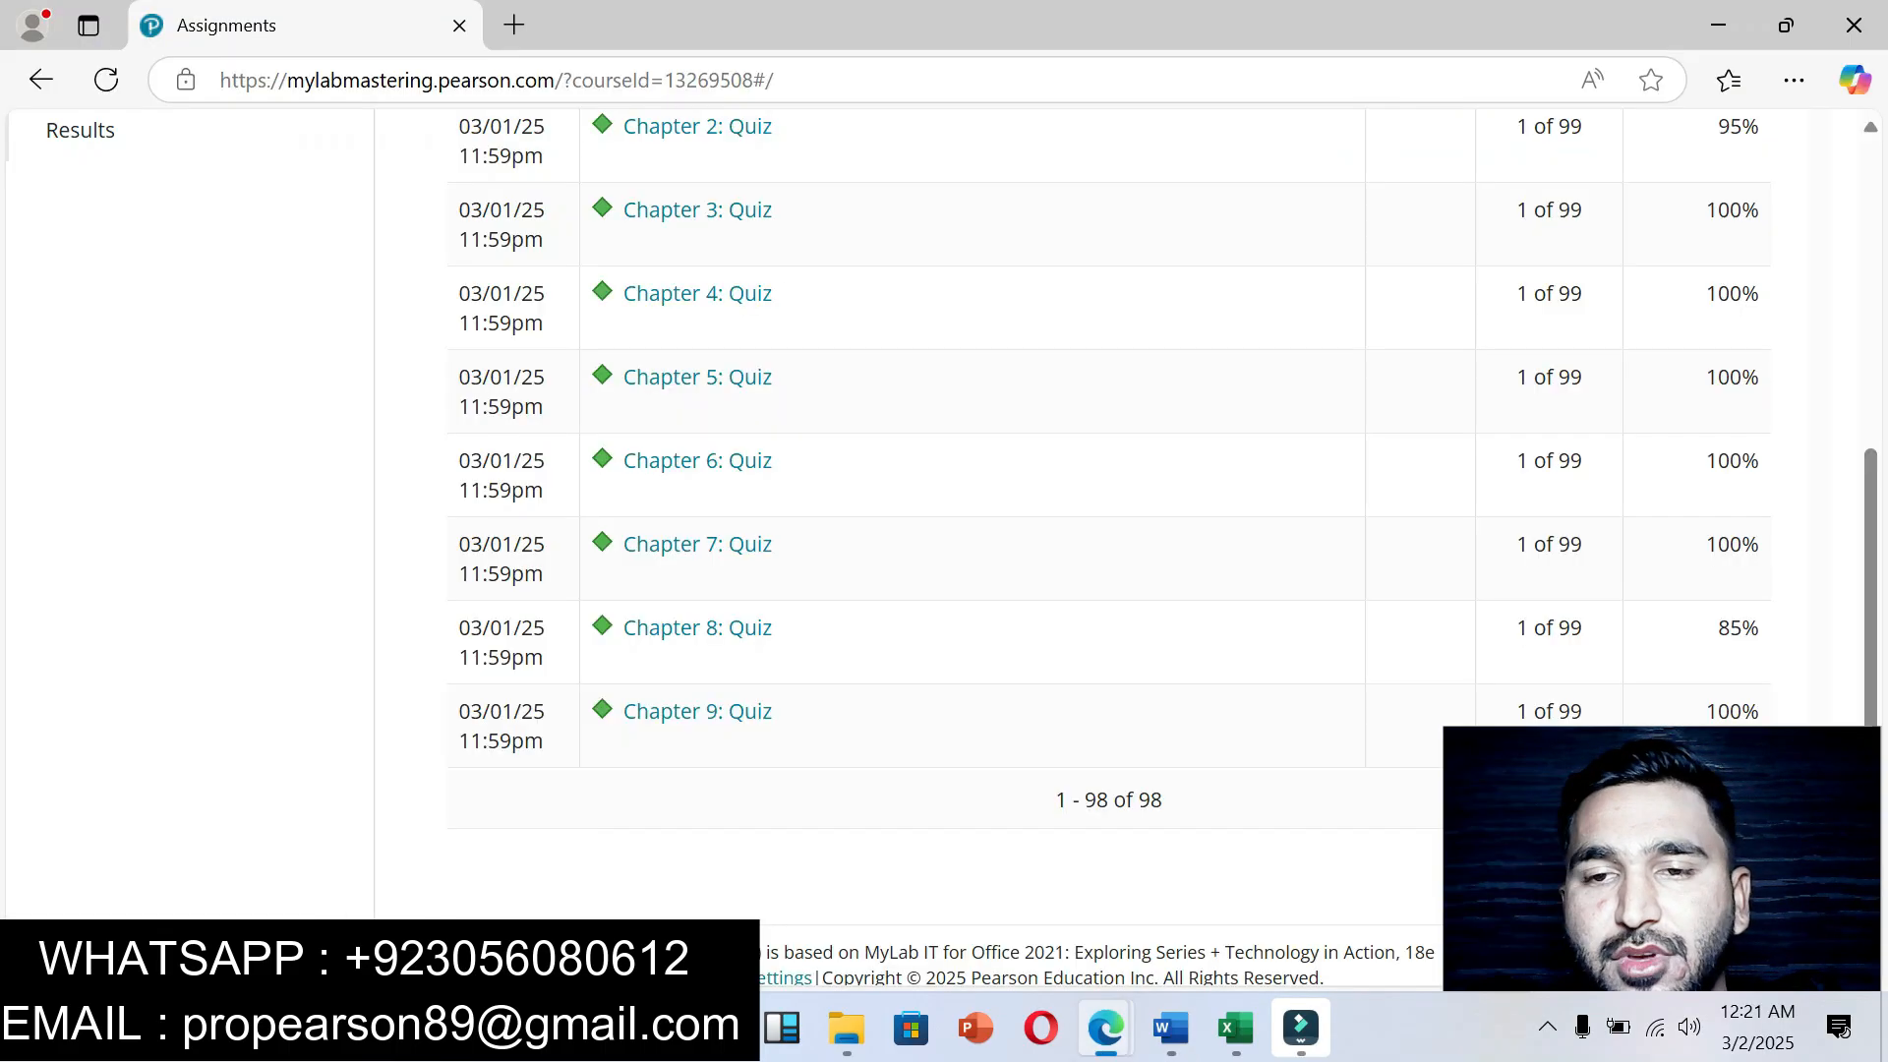
pyautogui.scroll(-2, 964, 541)
pyautogui.scroll(2, 963, 540)
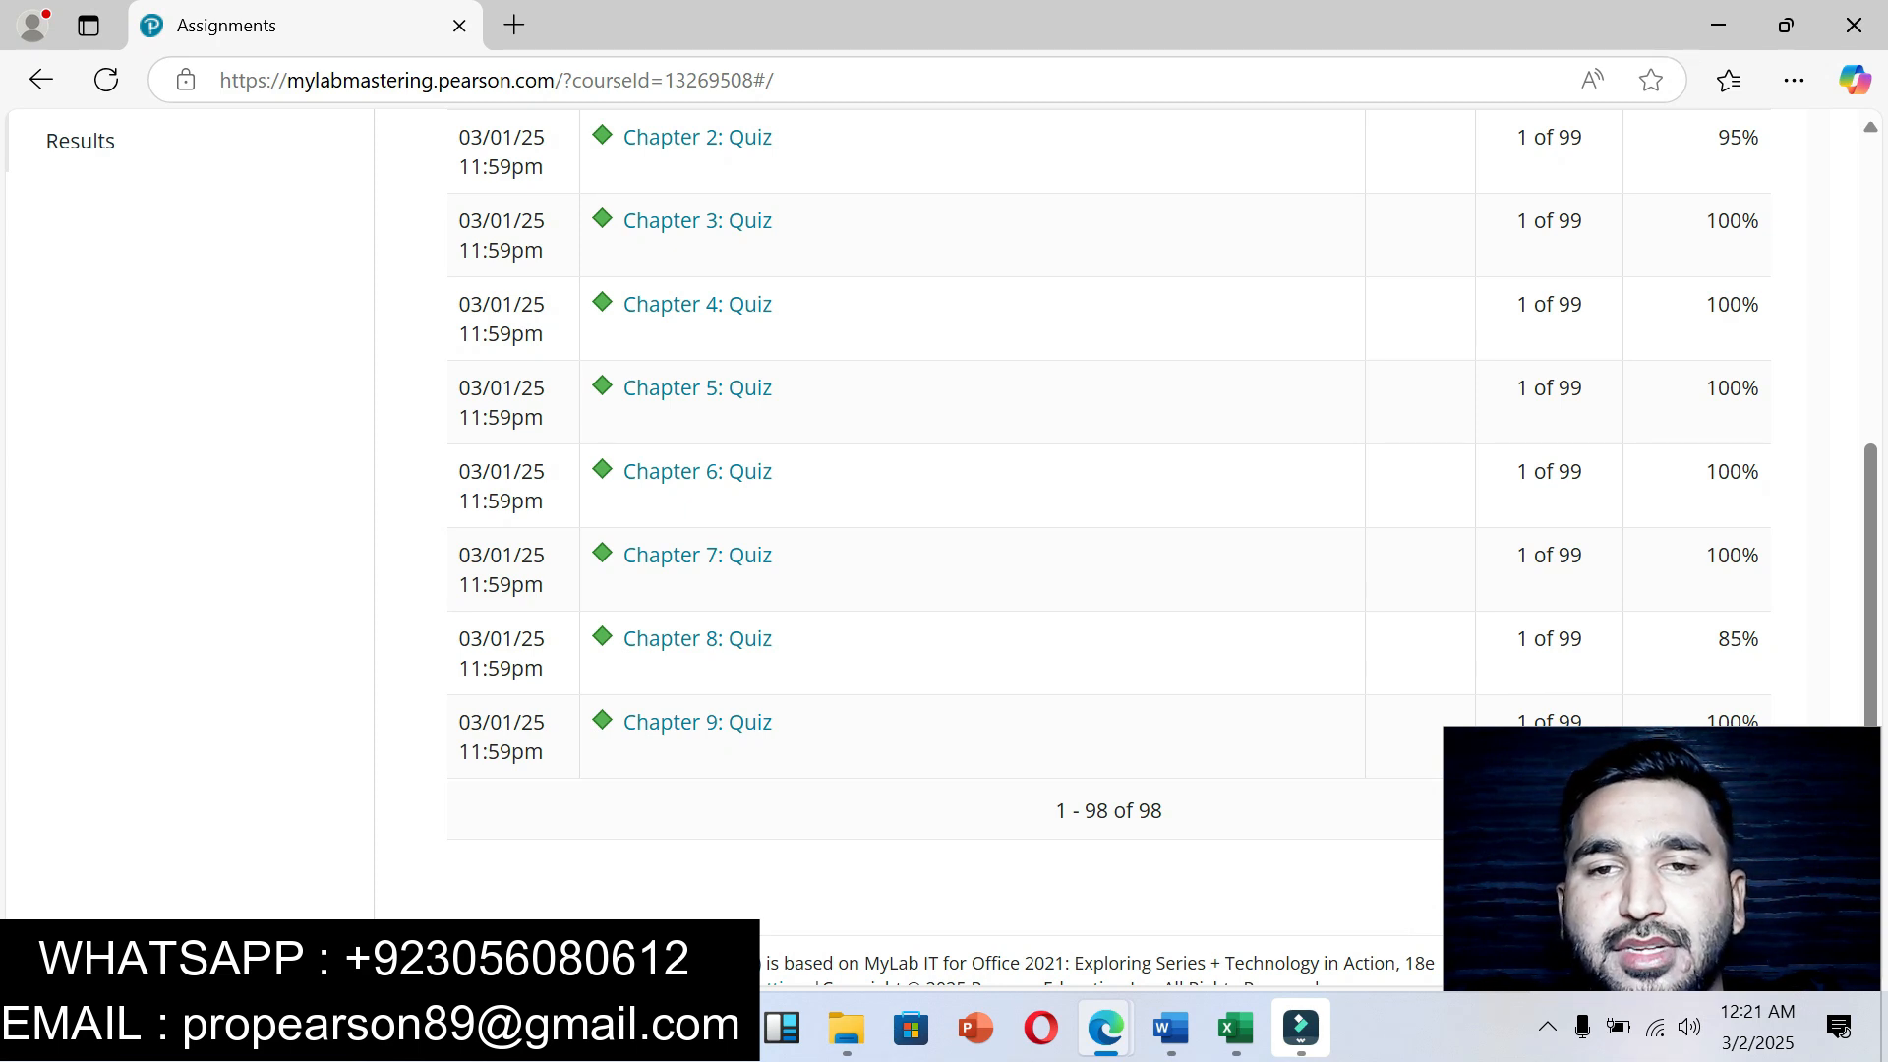
# Step: Return to Word and highlight the step 5 sentence about Blue fill and White, Background 1 font color in yellow
pyautogui.click(1171, 1027)
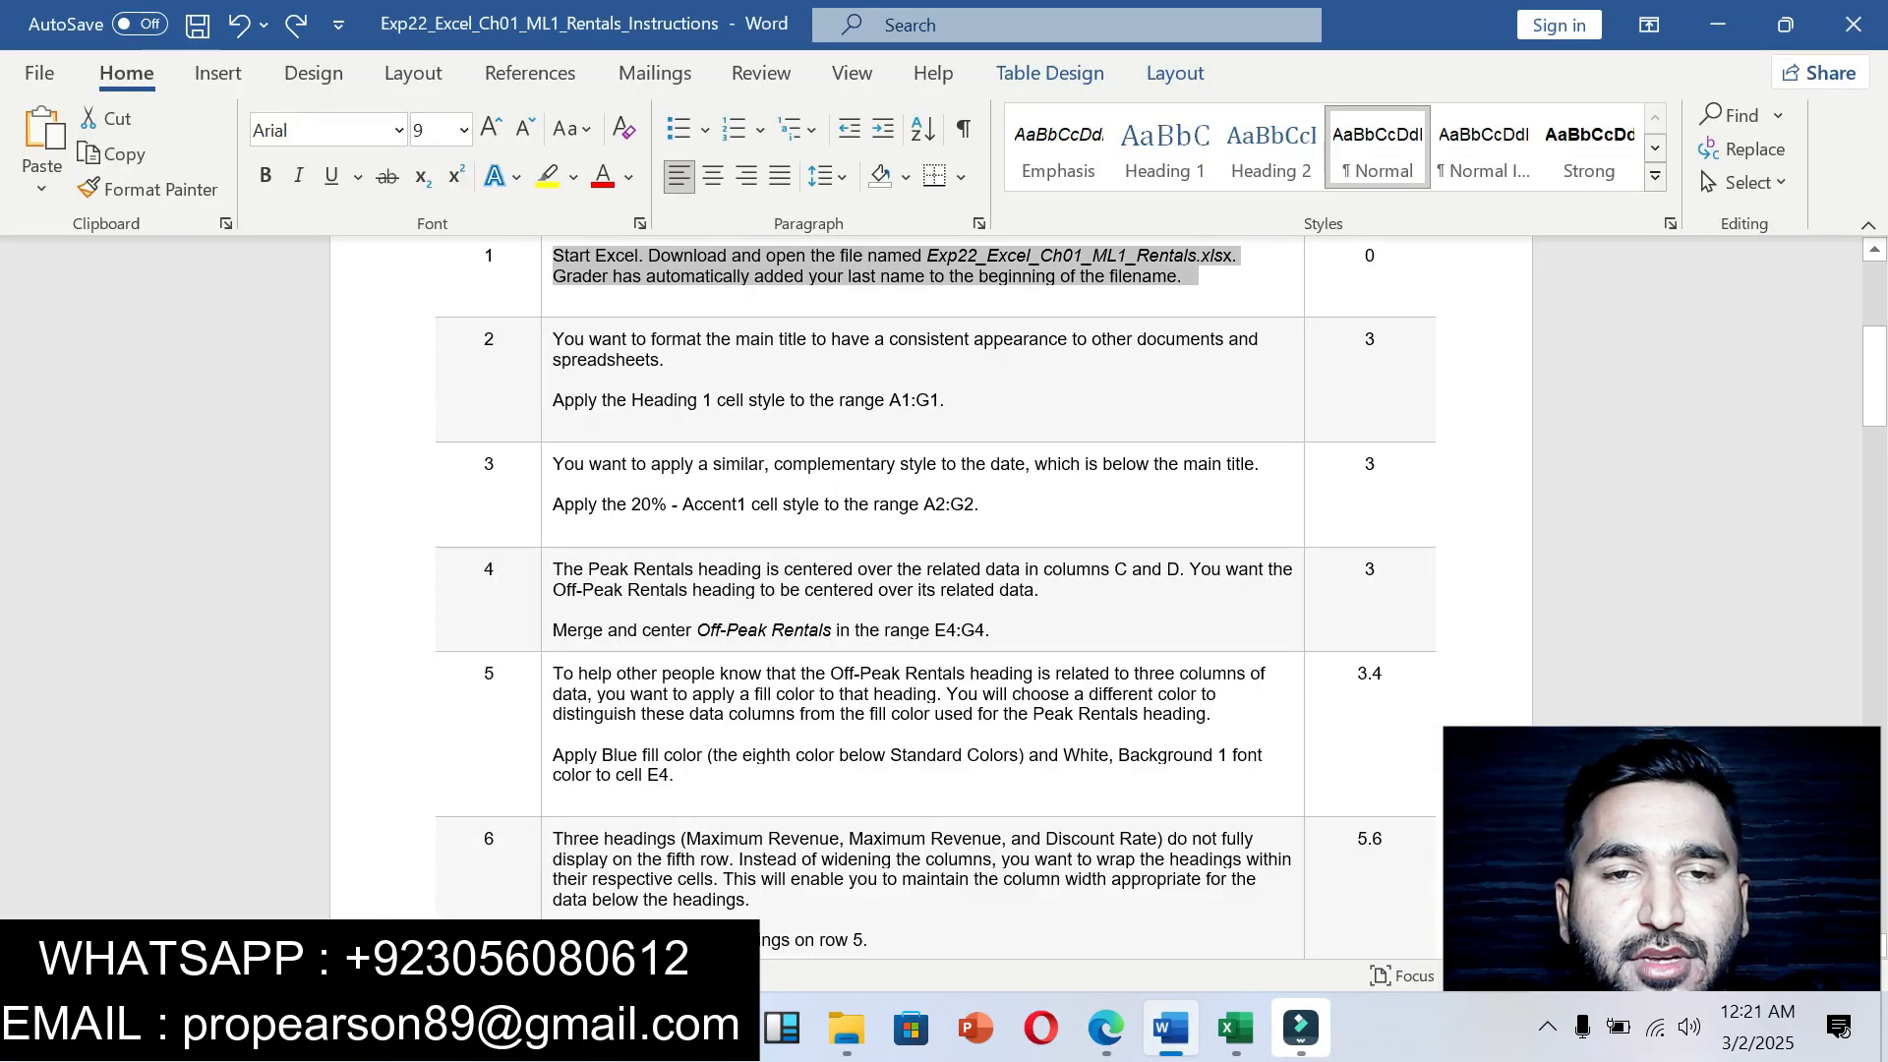
pyautogui.click(554, 484)
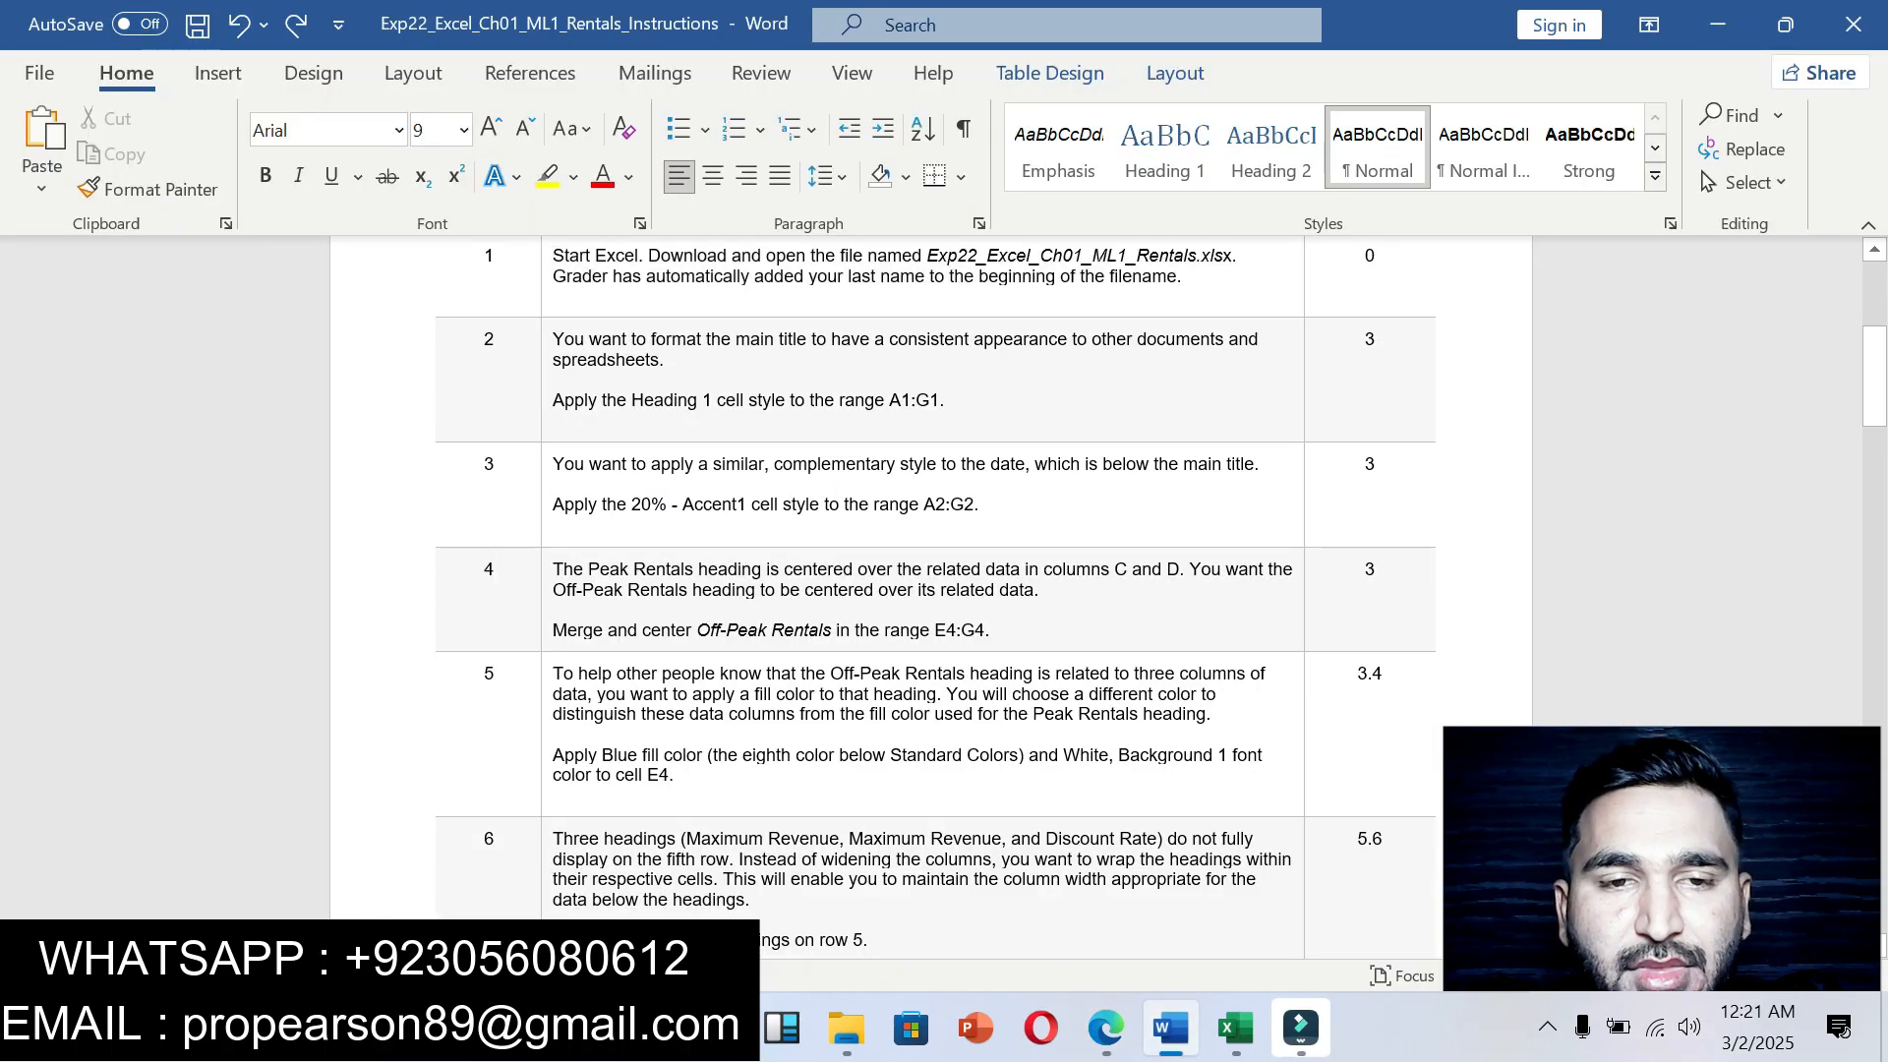
pyautogui.moveTo(554, 755); pyautogui.dragTo(692, 776)
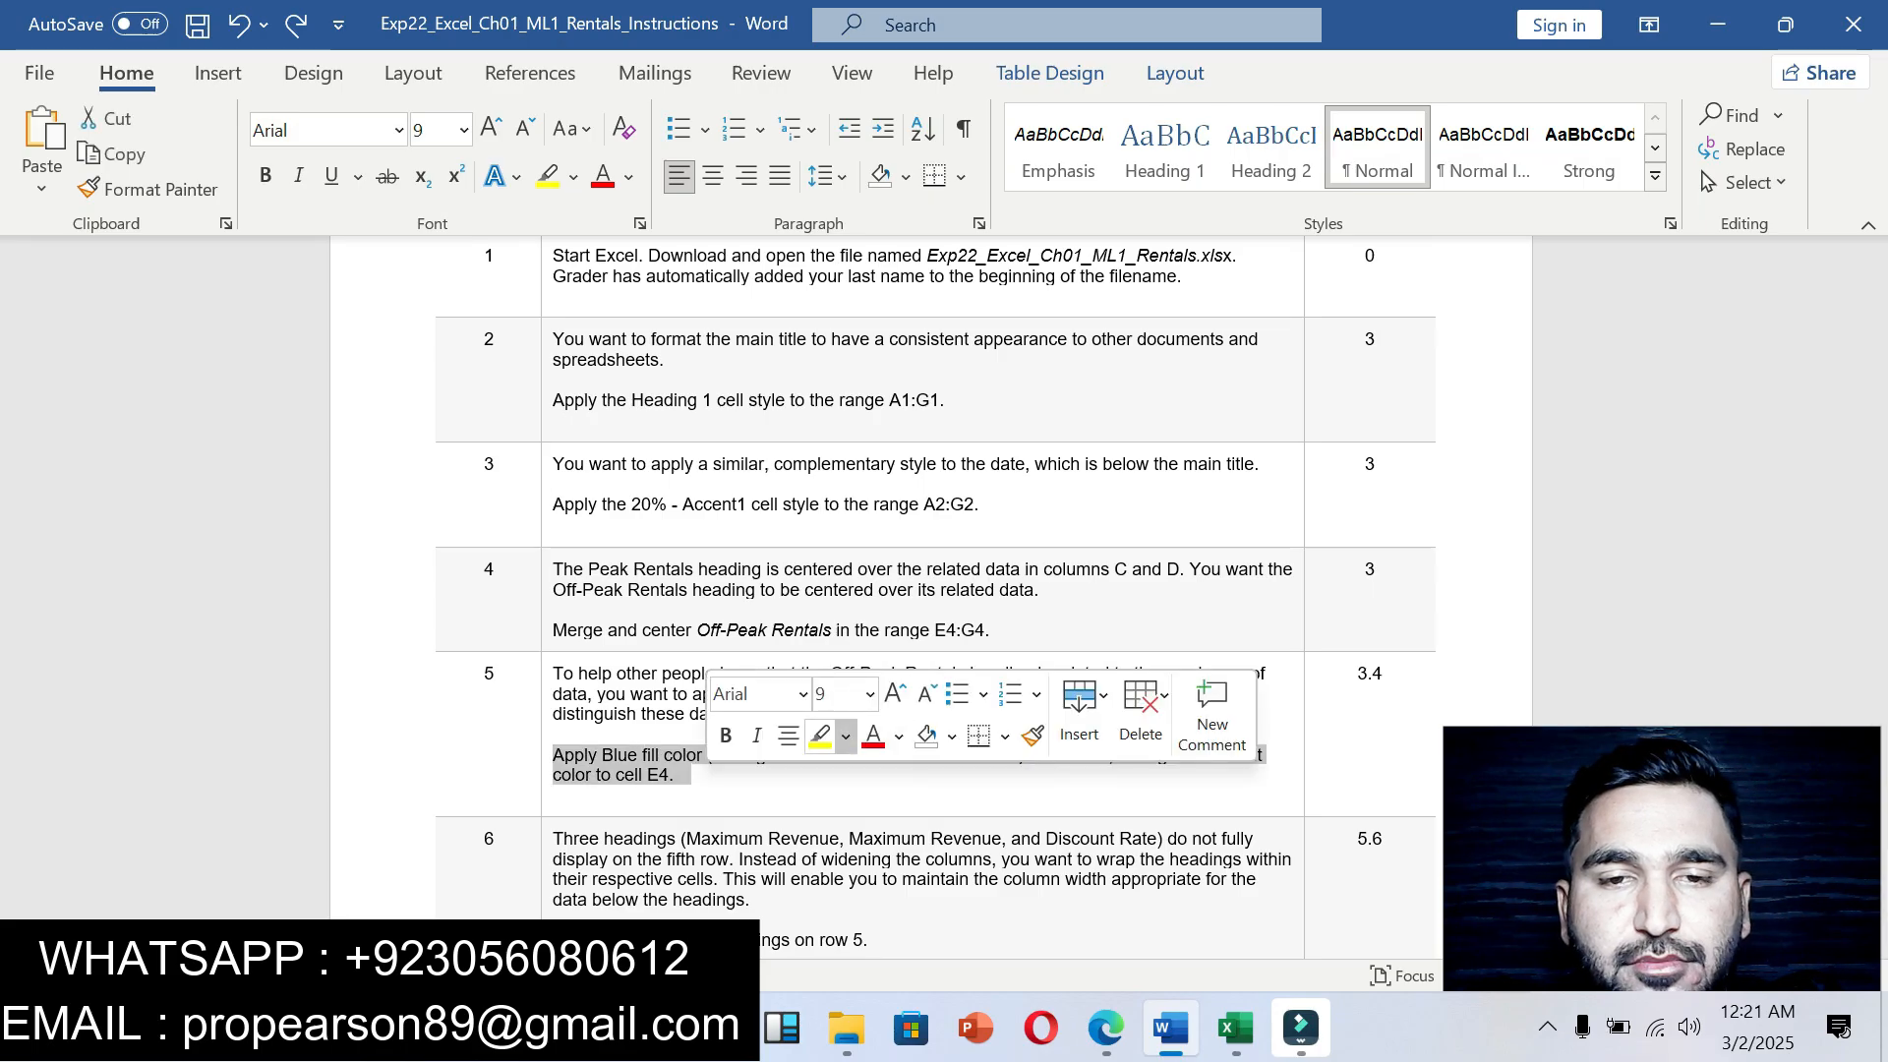
pyautogui.click(821, 736)
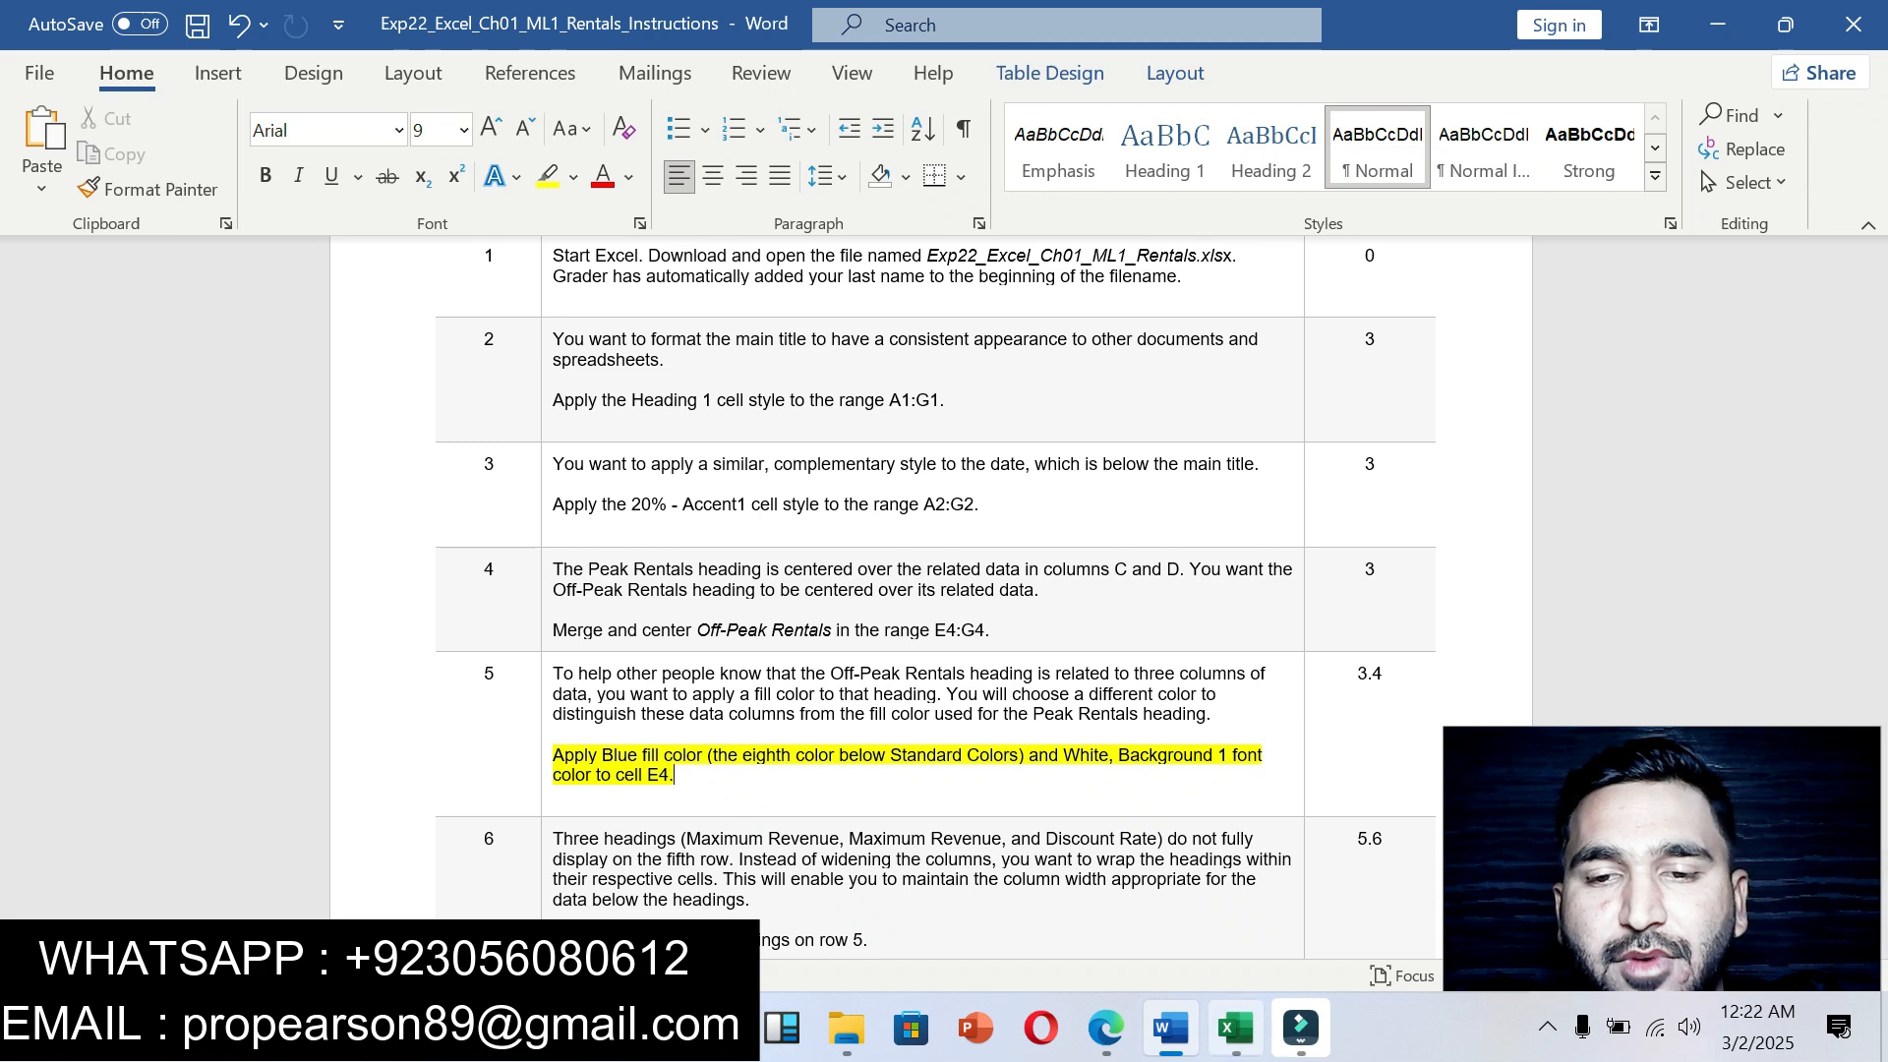
# Step: Switch to Excel and apply the standard Blue fill color to the Off-Peak Rentals heading in cell E4
pyautogui.click(1236, 1028)
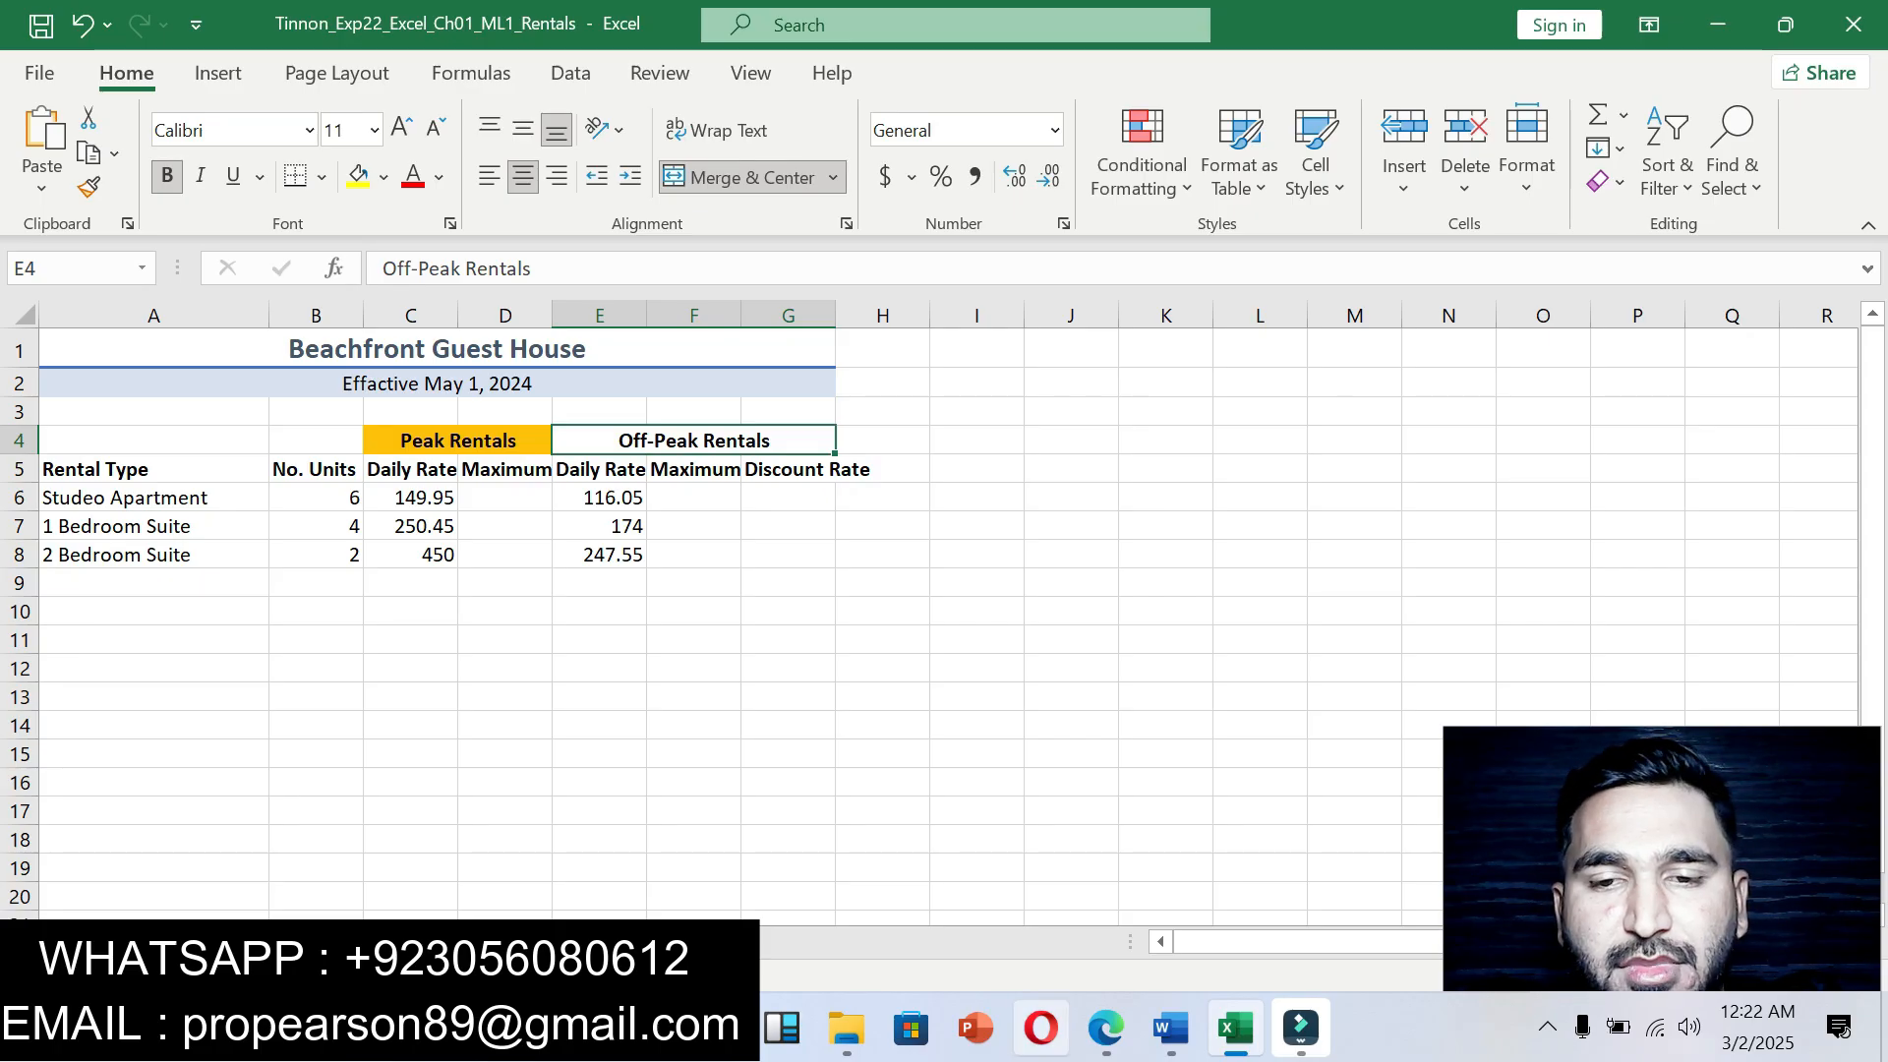
pyautogui.click(1170, 1027)
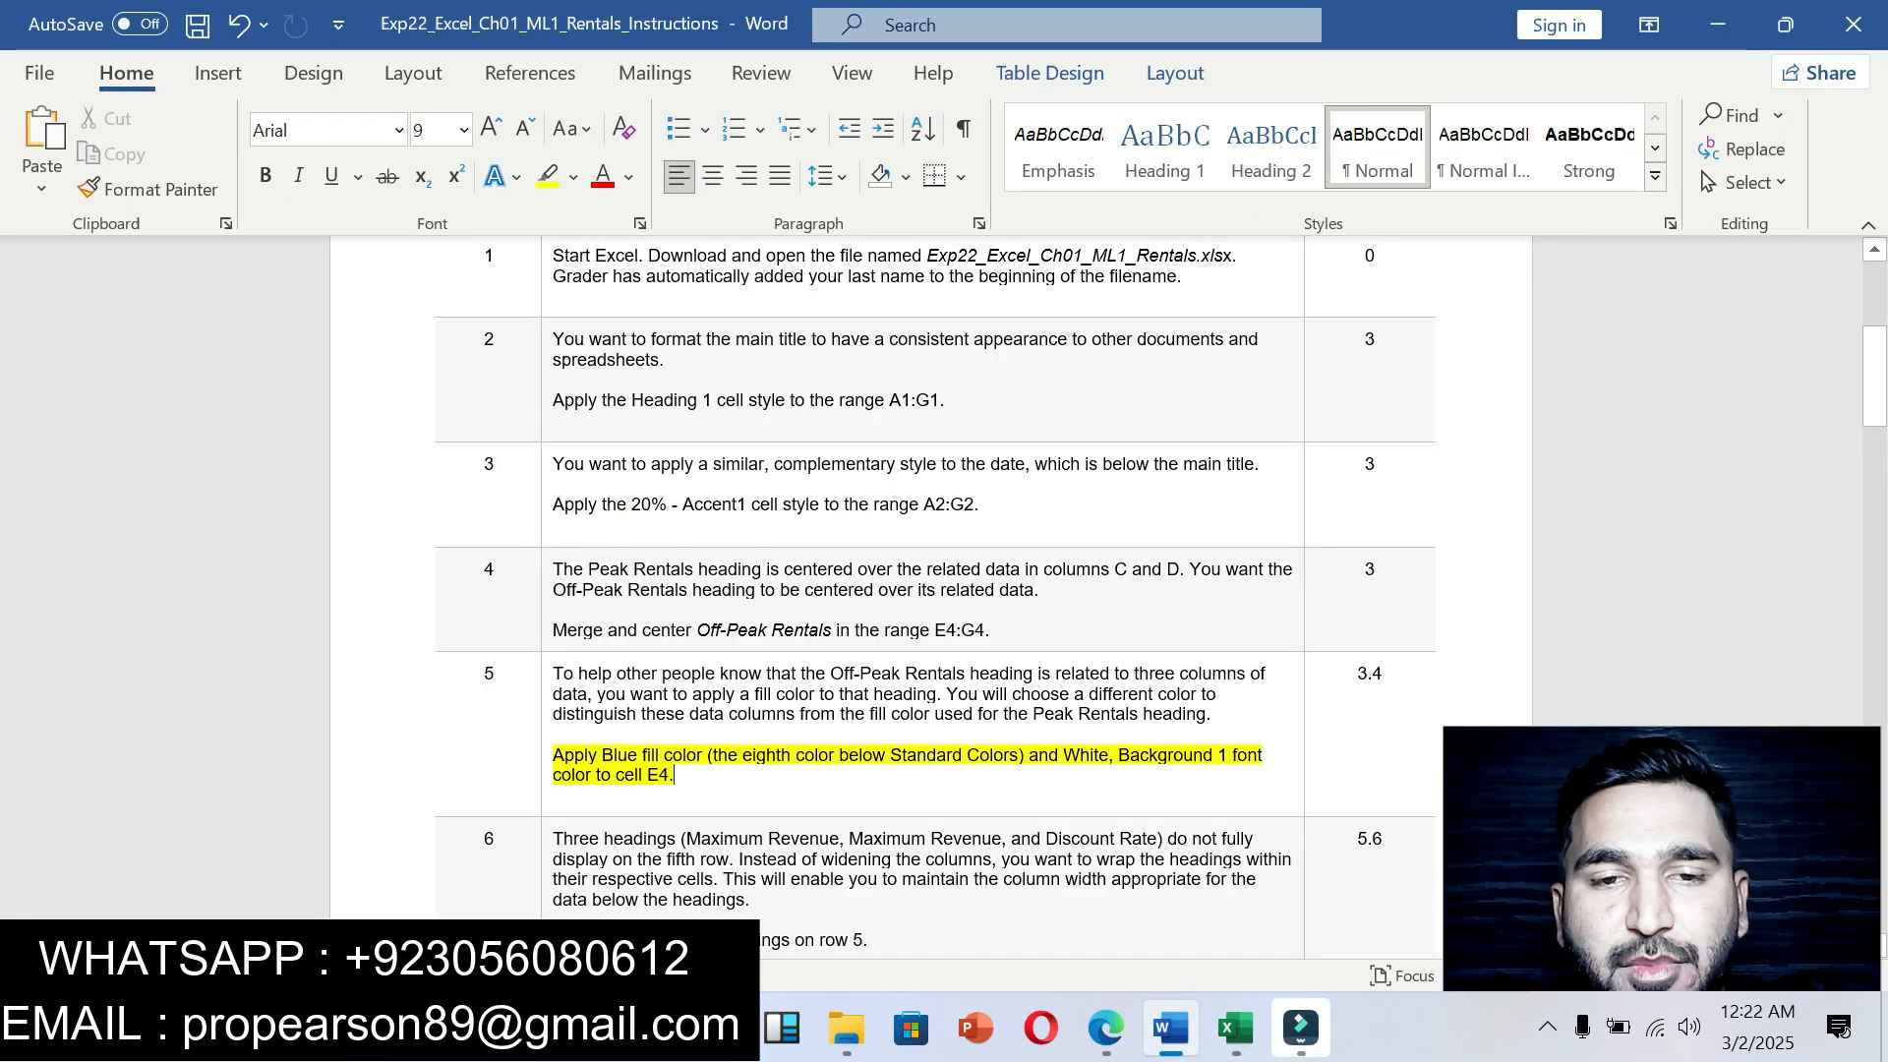
pyautogui.click(1236, 1027)
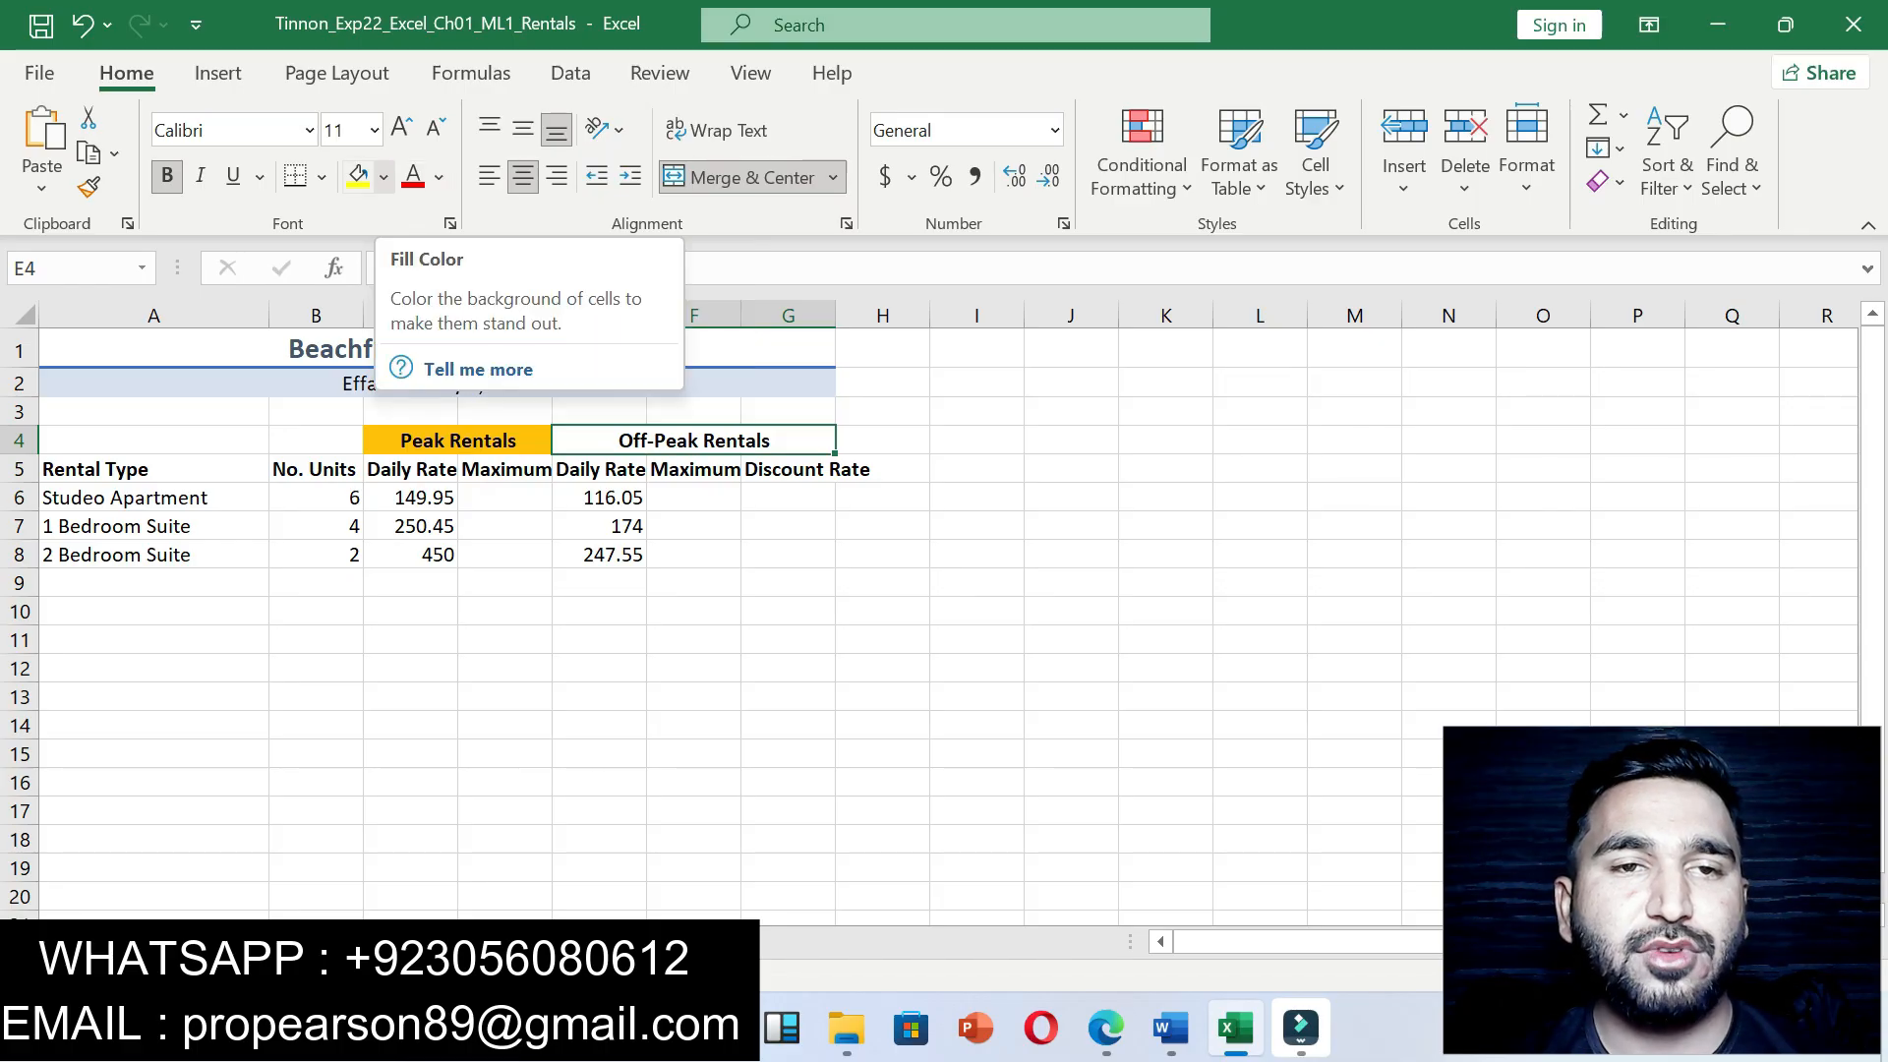
pyautogui.click(383, 177)
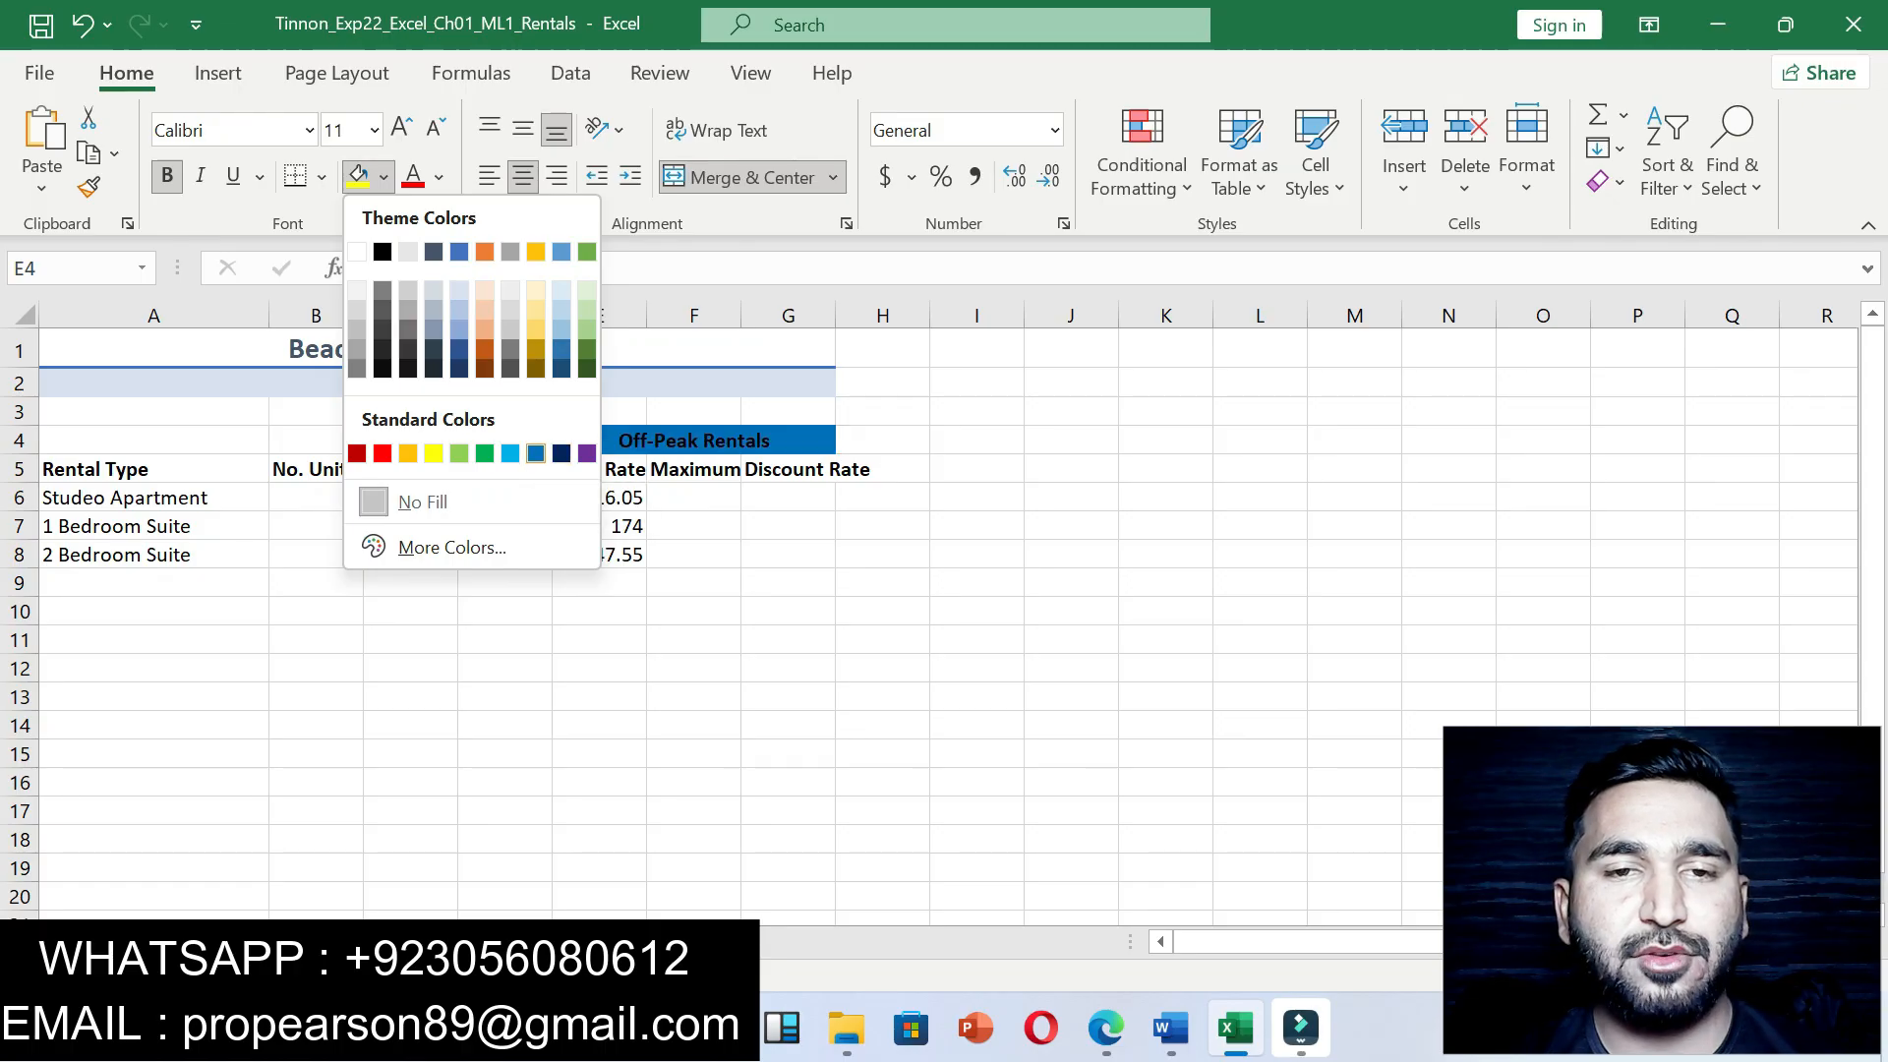
pyautogui.click(536, 452)
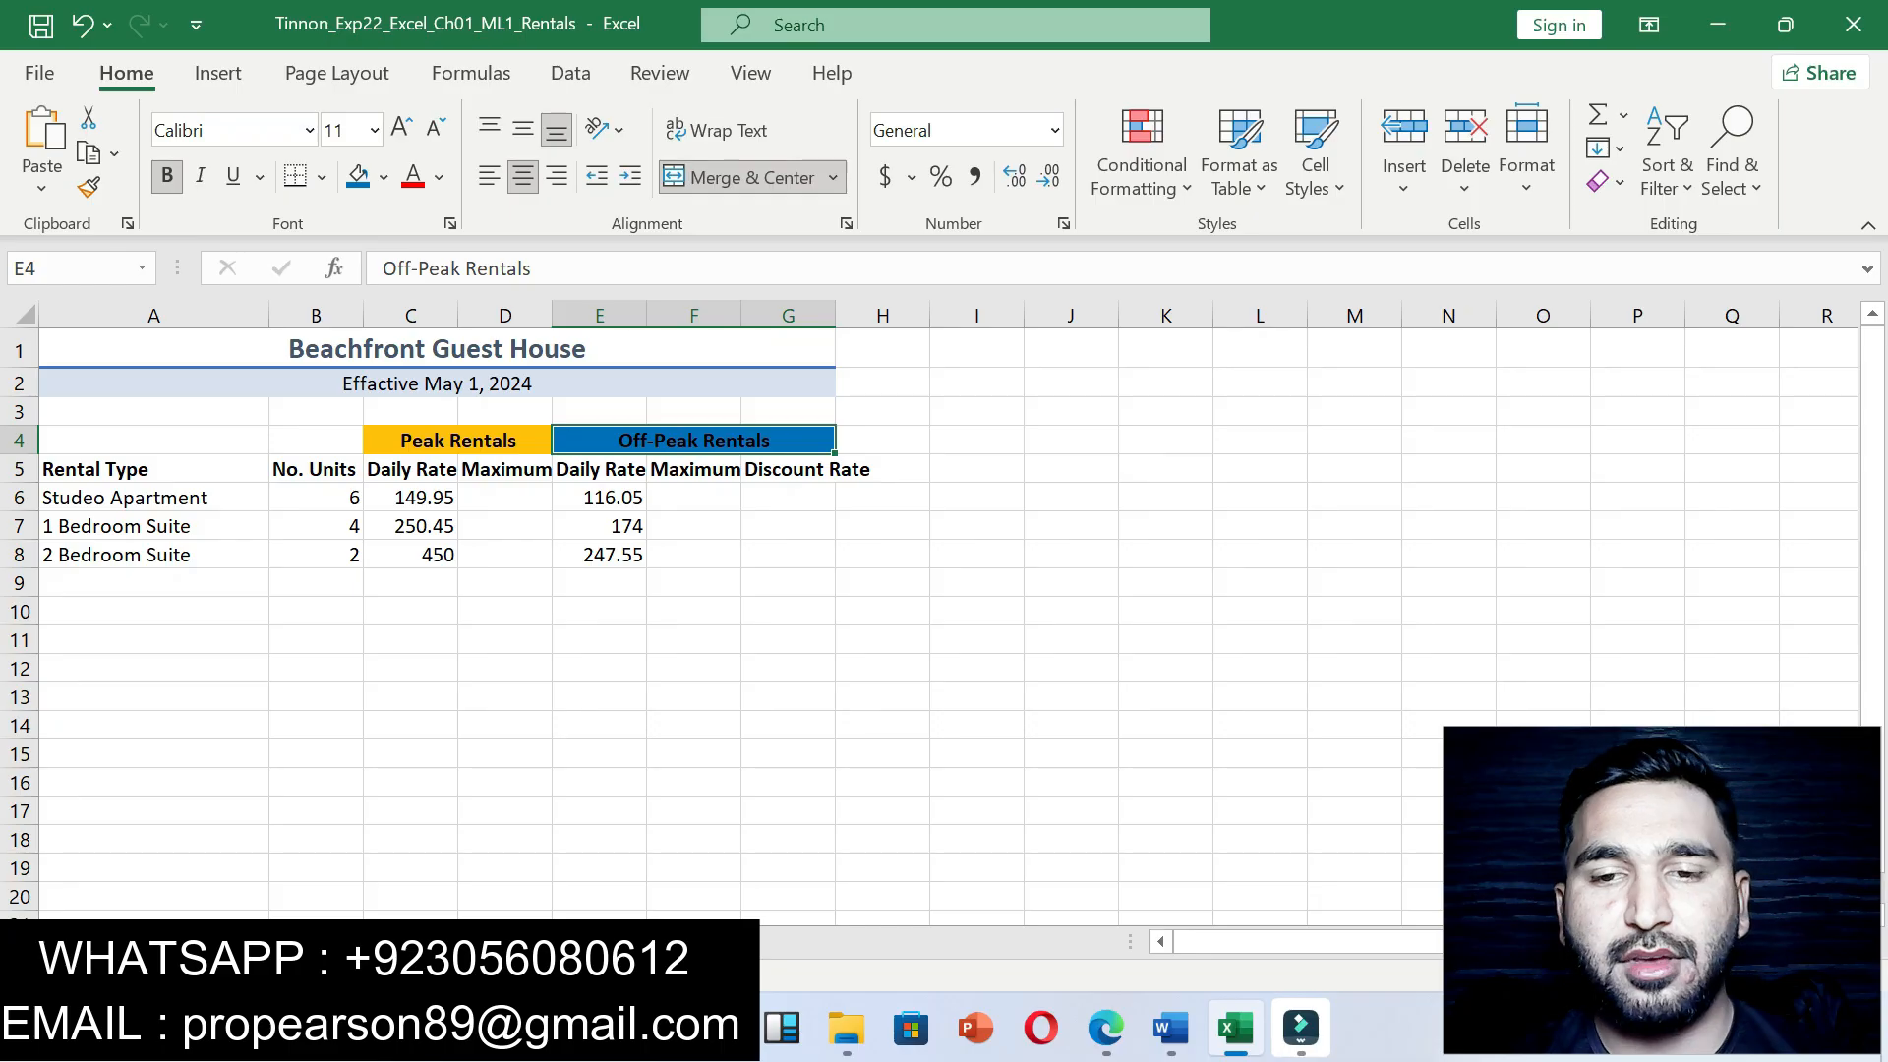
# Step: Check the font color wording of step 5 in Word and apply White, Background 1 font color to cell E4 in Excel
pyautogui.click(1170, 1028)
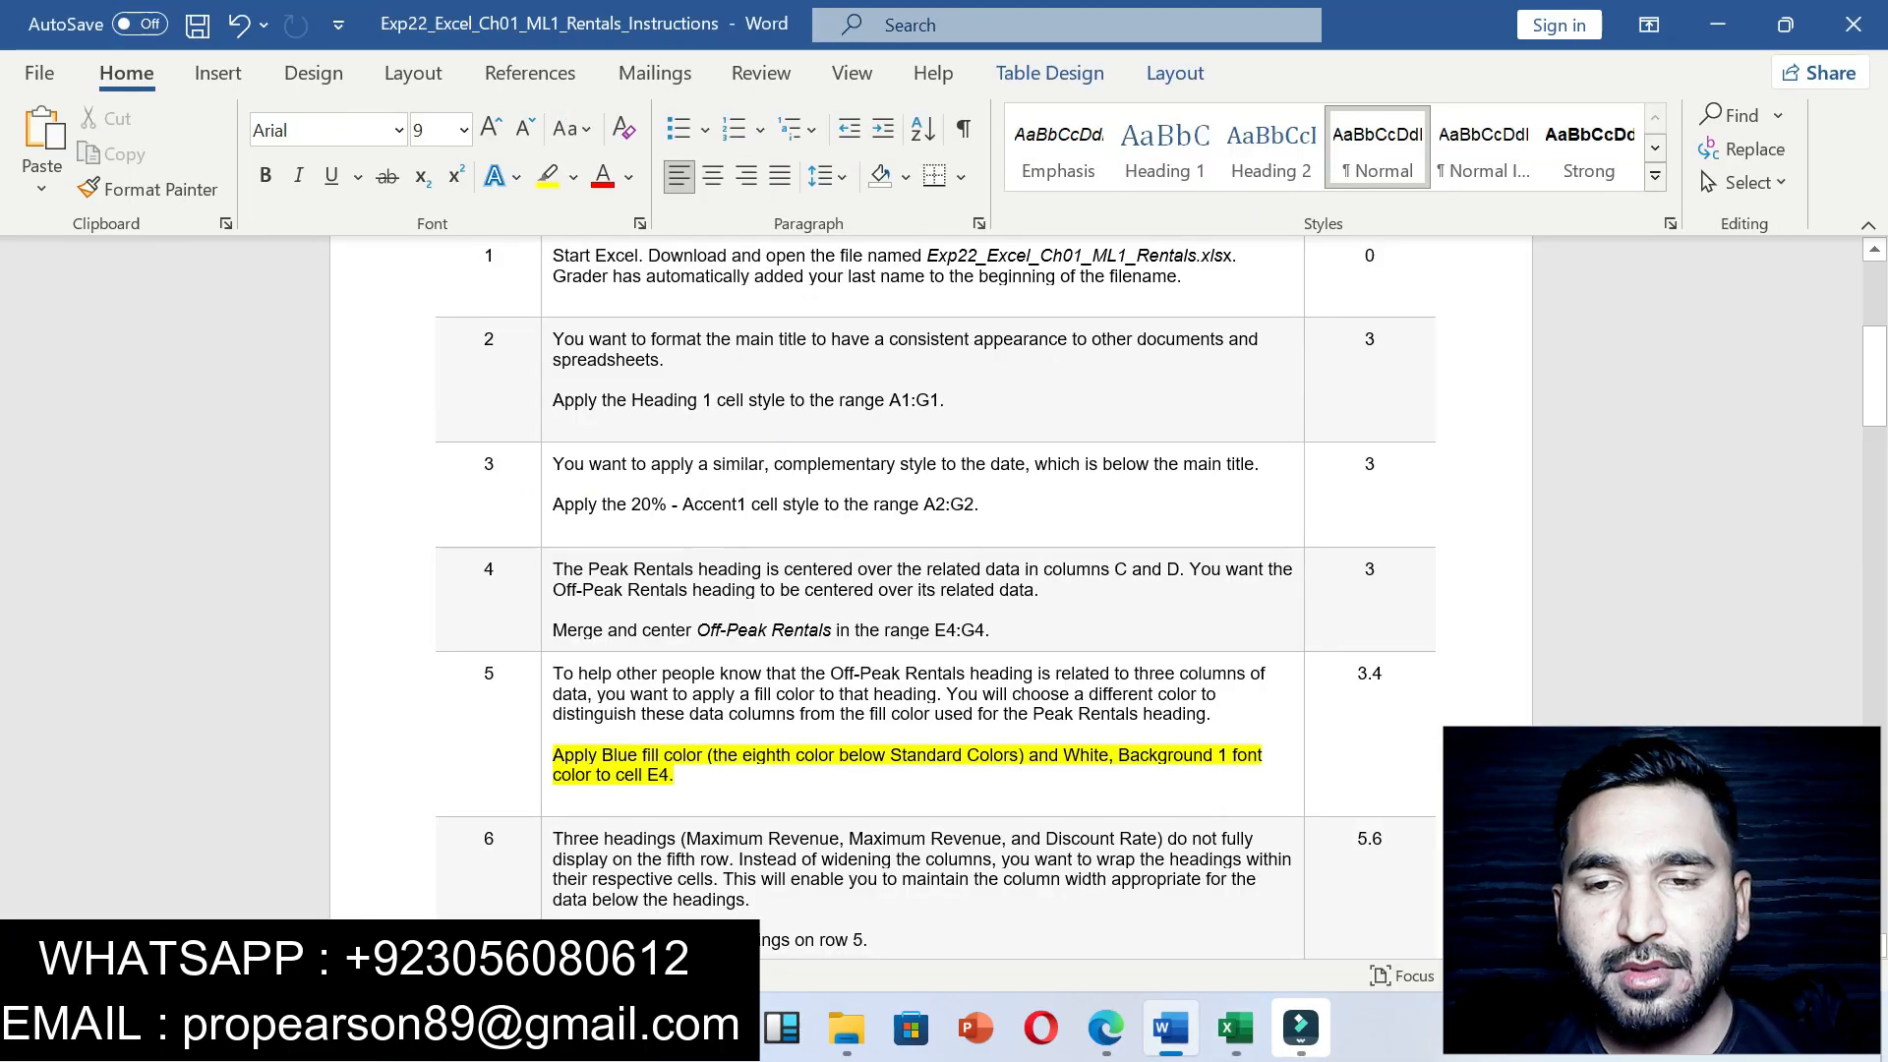
pyautogui.moveTo(1064, 755); pyautogui.dragTo(1052, 777)
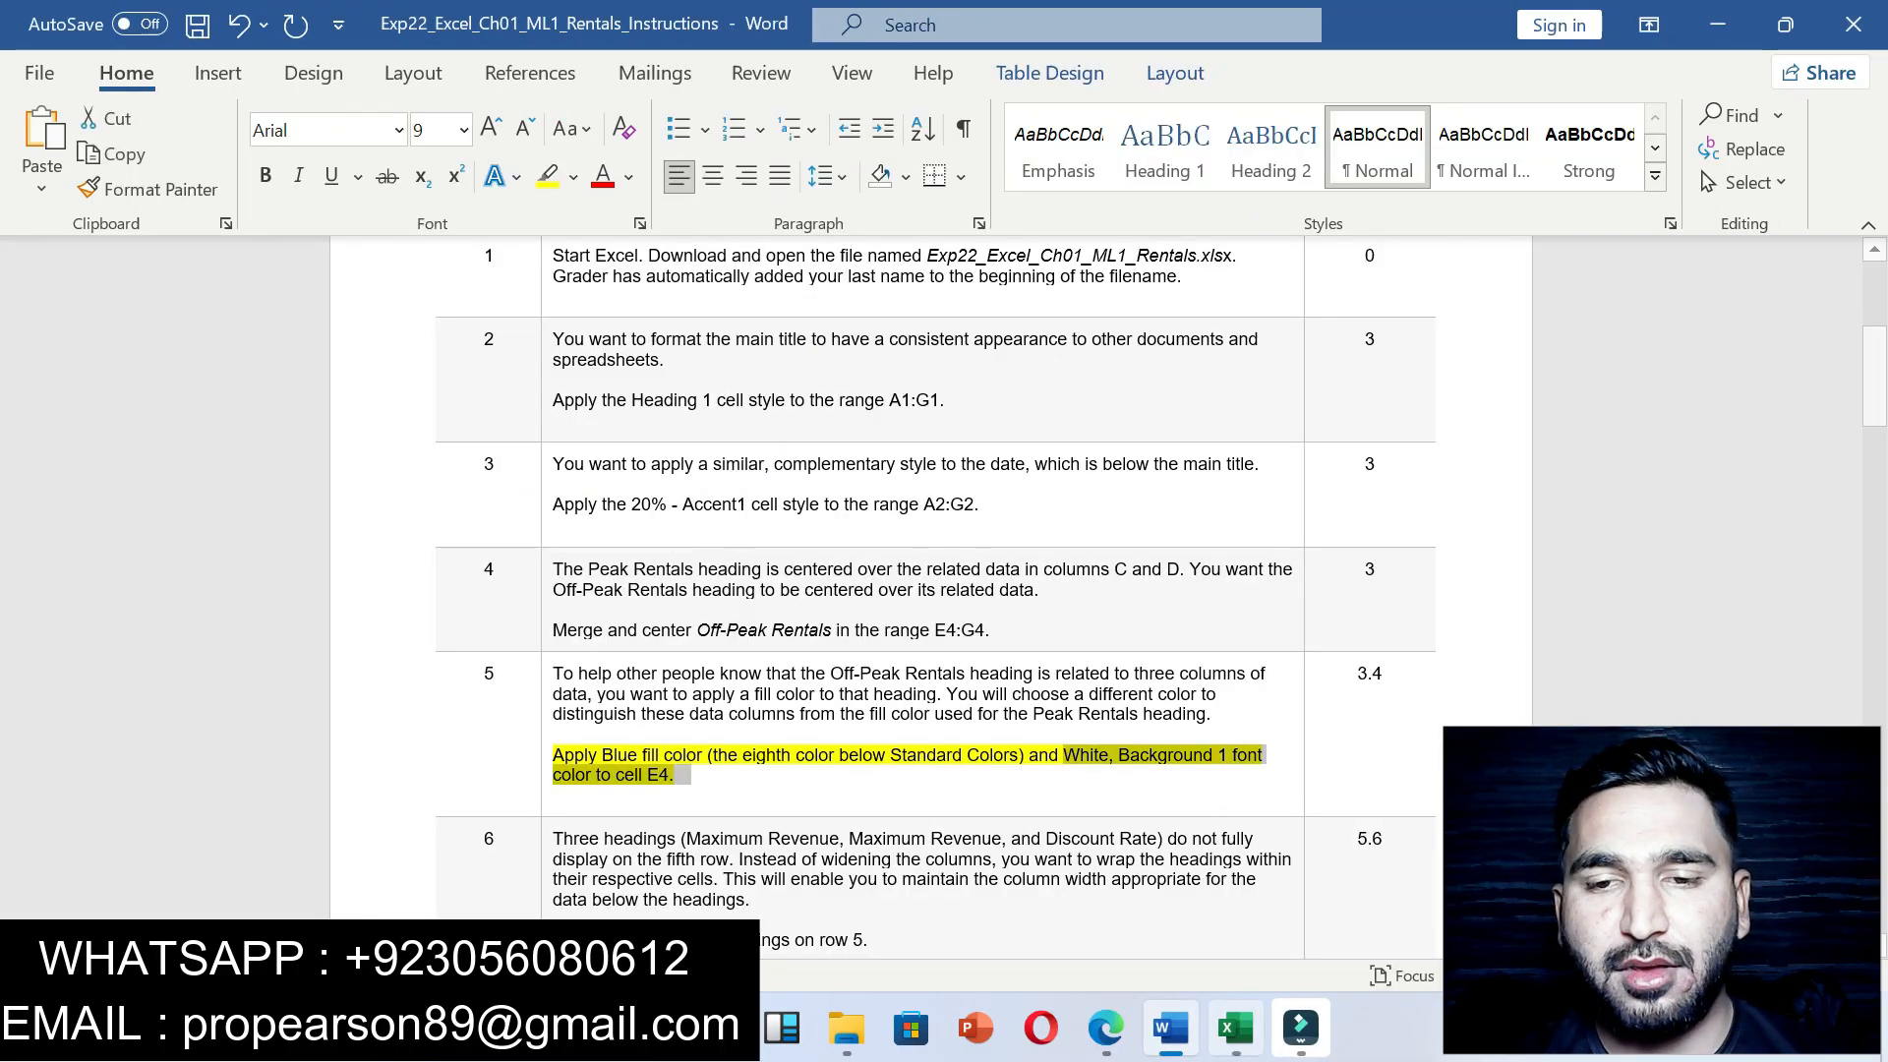
pyautogui.click(1236, 1027)
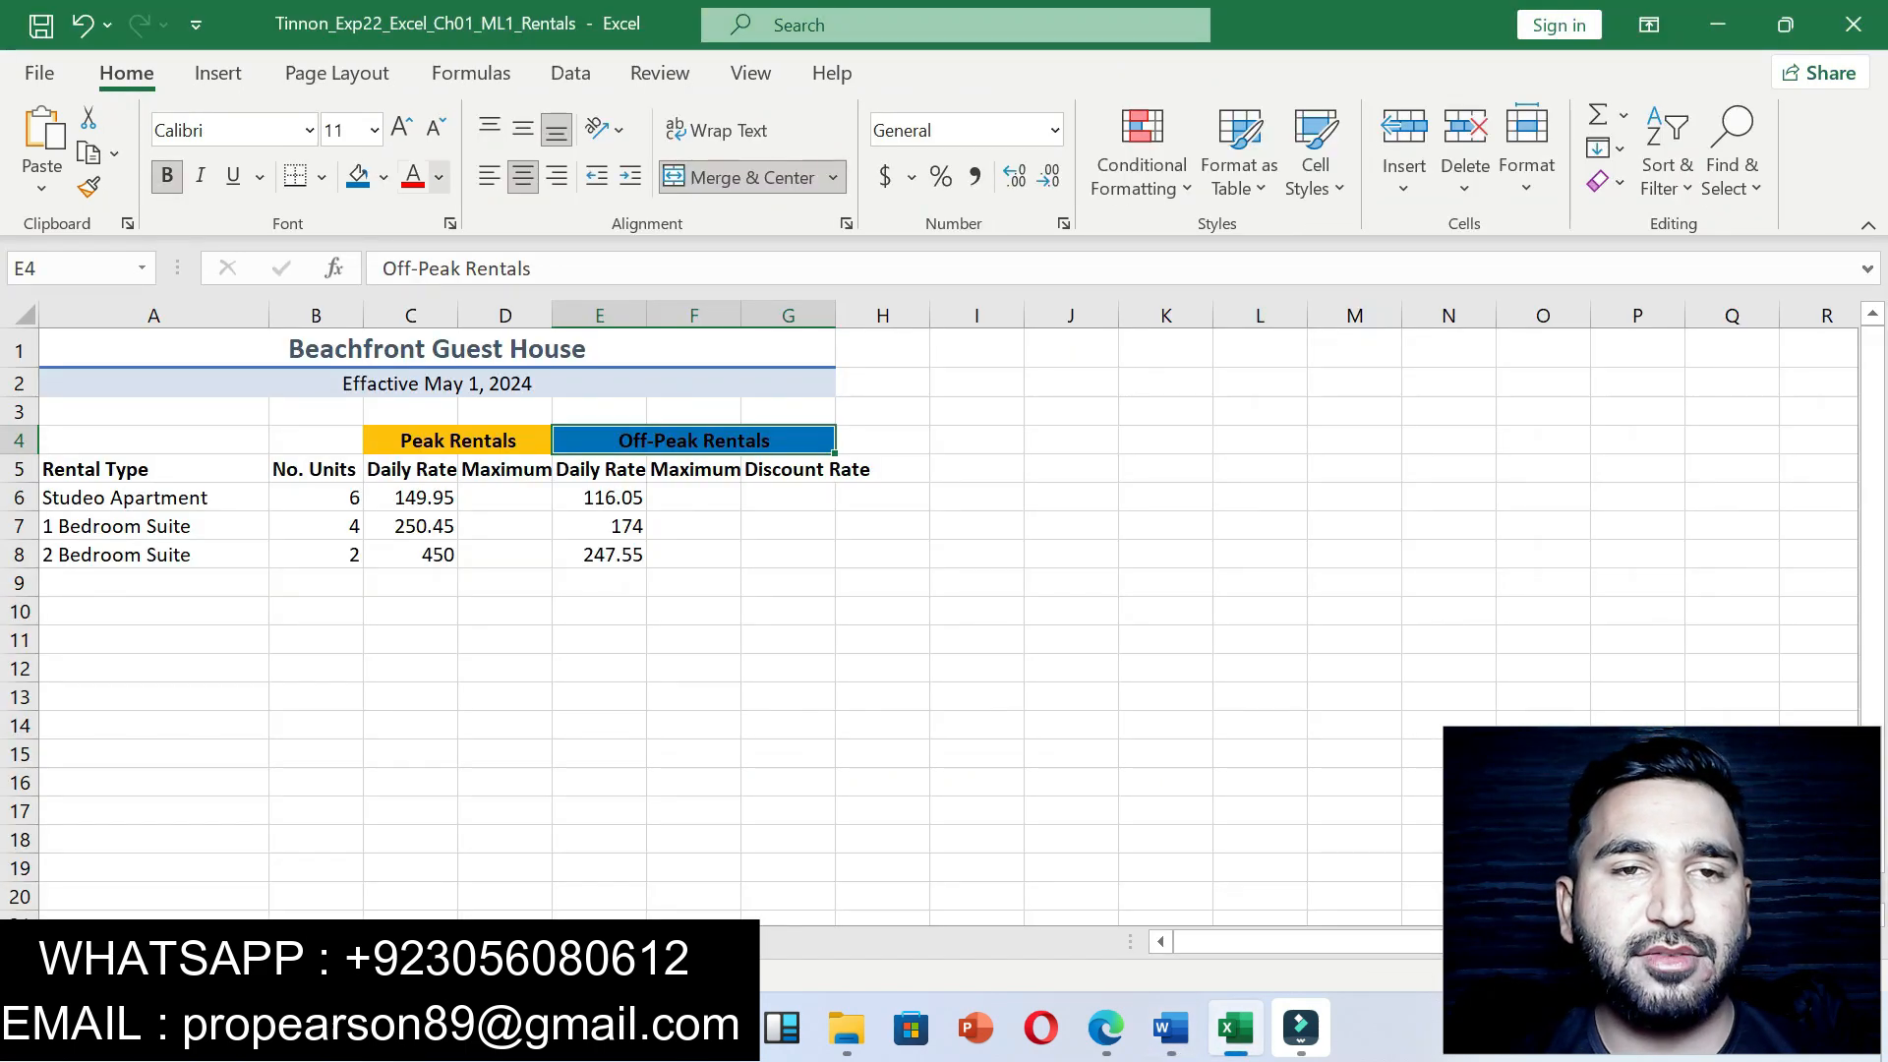
pyautogui.click(439, 177)
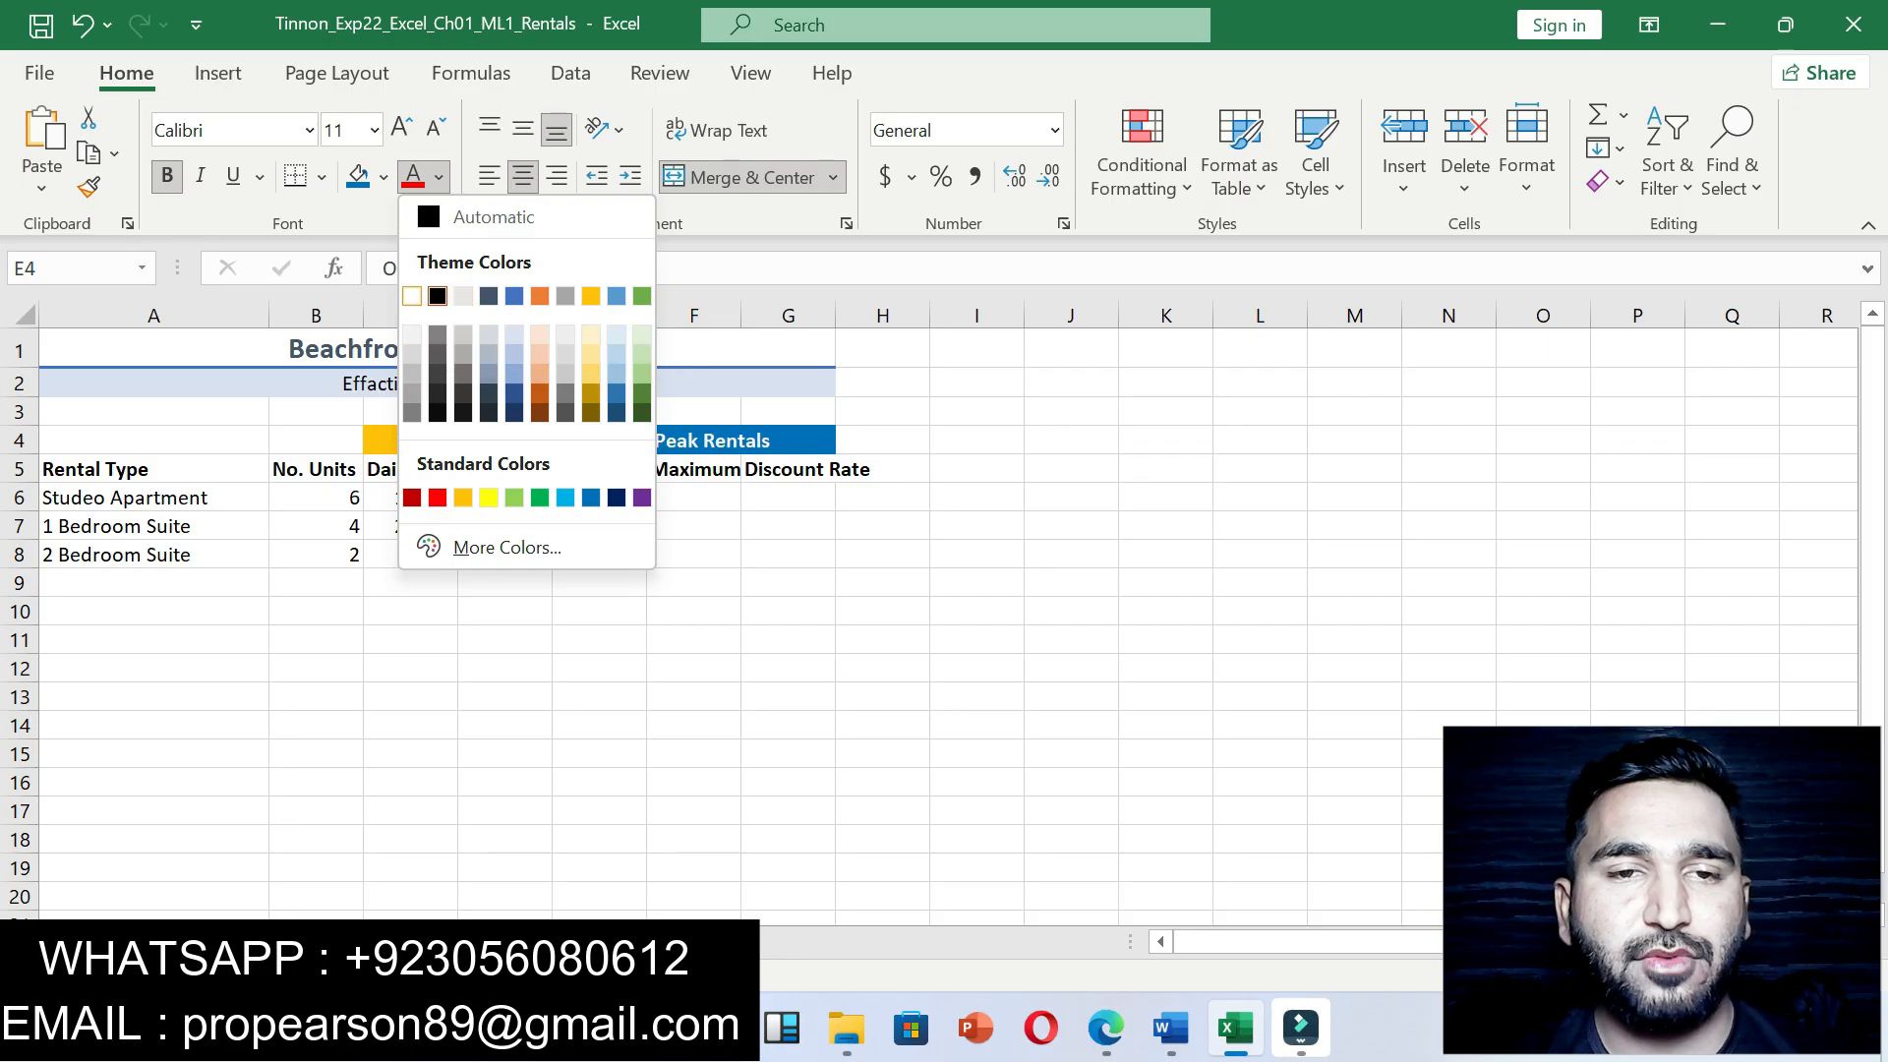
pyautogui.click(412, 296)
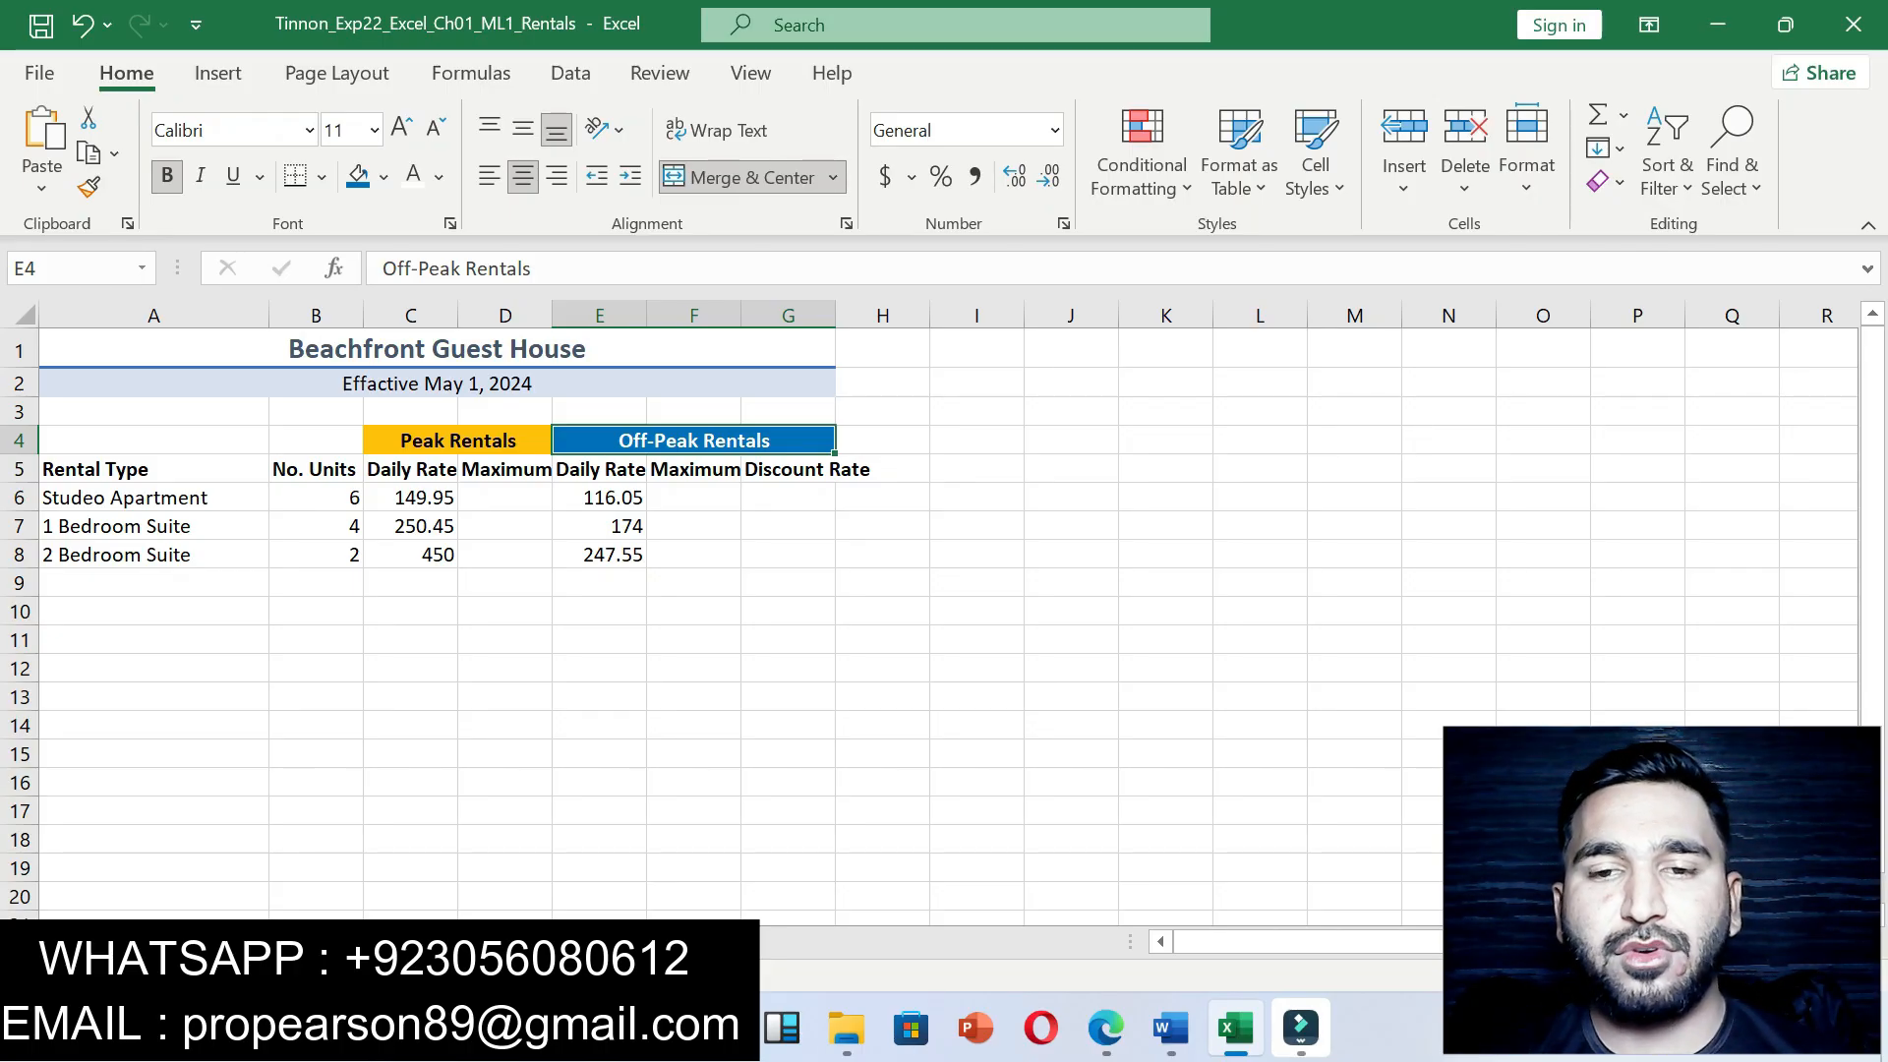
# Step: Return to Word, undo the step 5 highlight, and highlight the step 6 sentence about centering and wrapping the row 5 headings in yellow
pyautogui.click(1170, 1027)
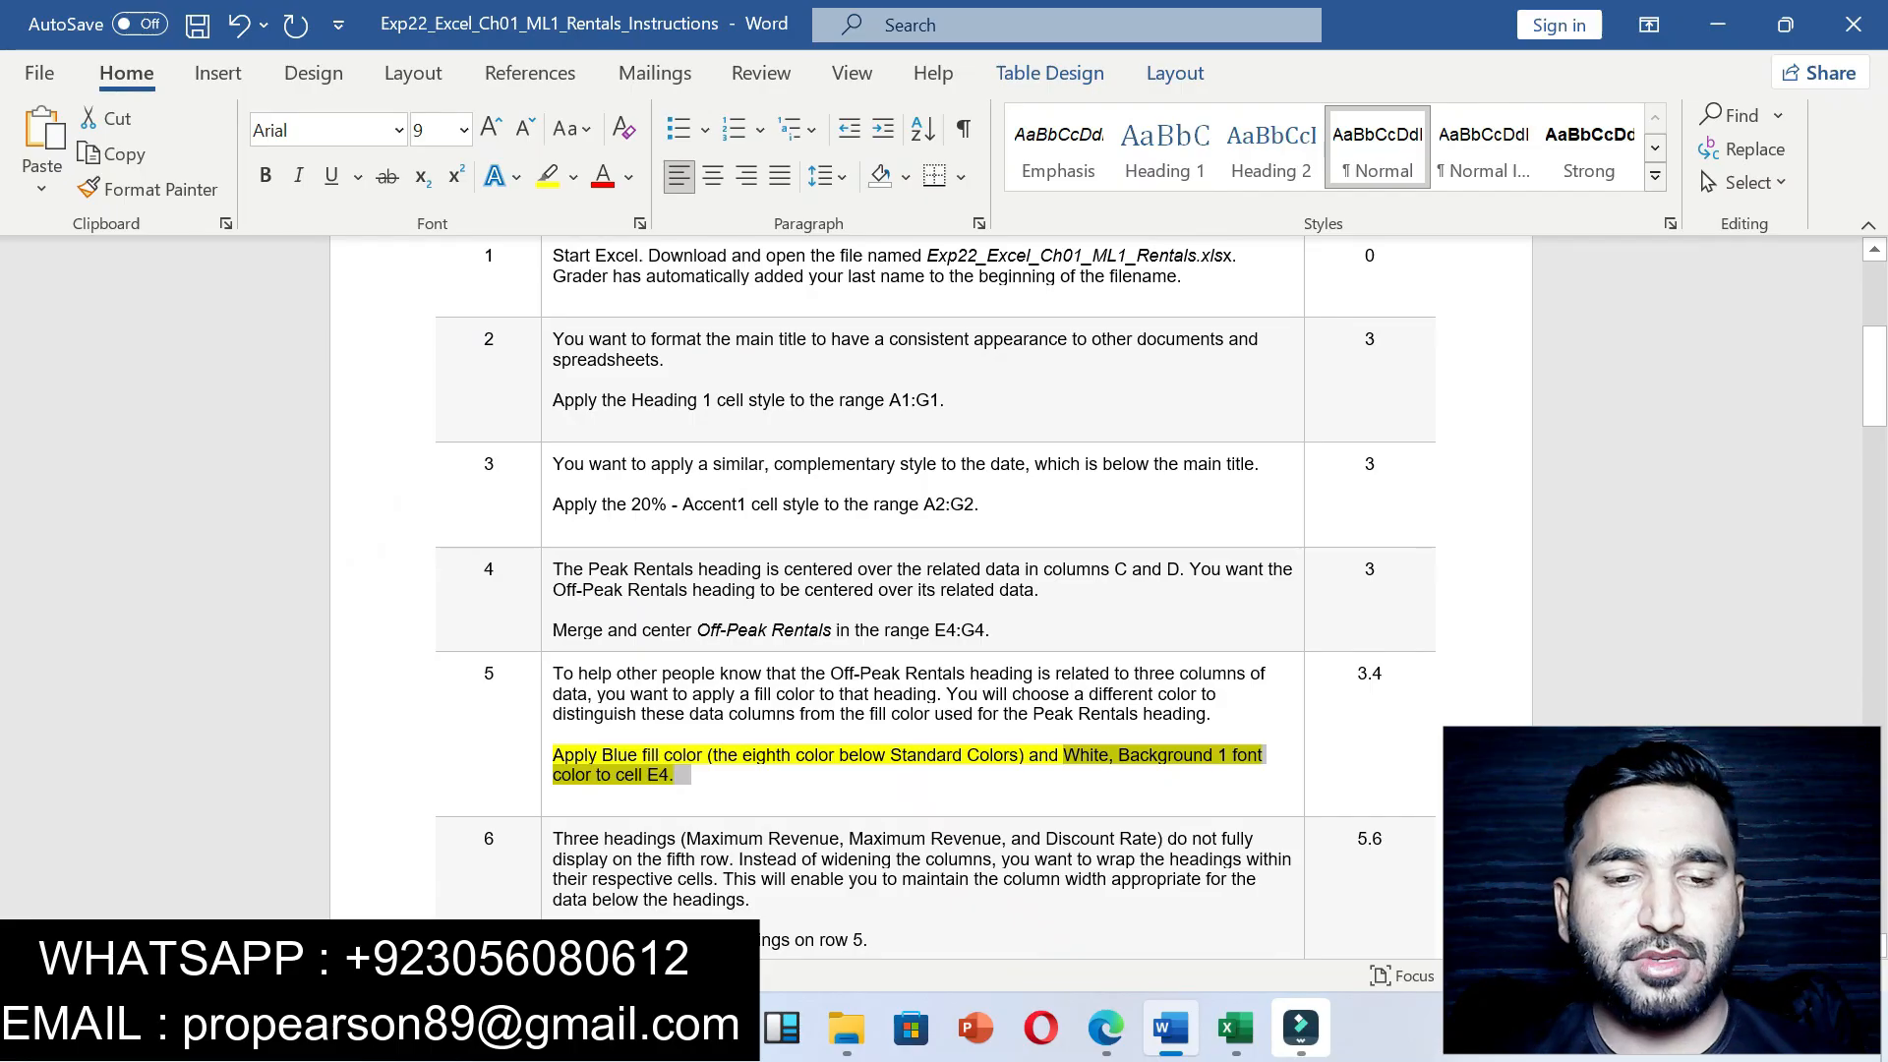
pyautogui.hotkey('ctrl', 'z')
pyautogui.moveTo(1874, 354); pyautogui.dragTo(1874, 453)
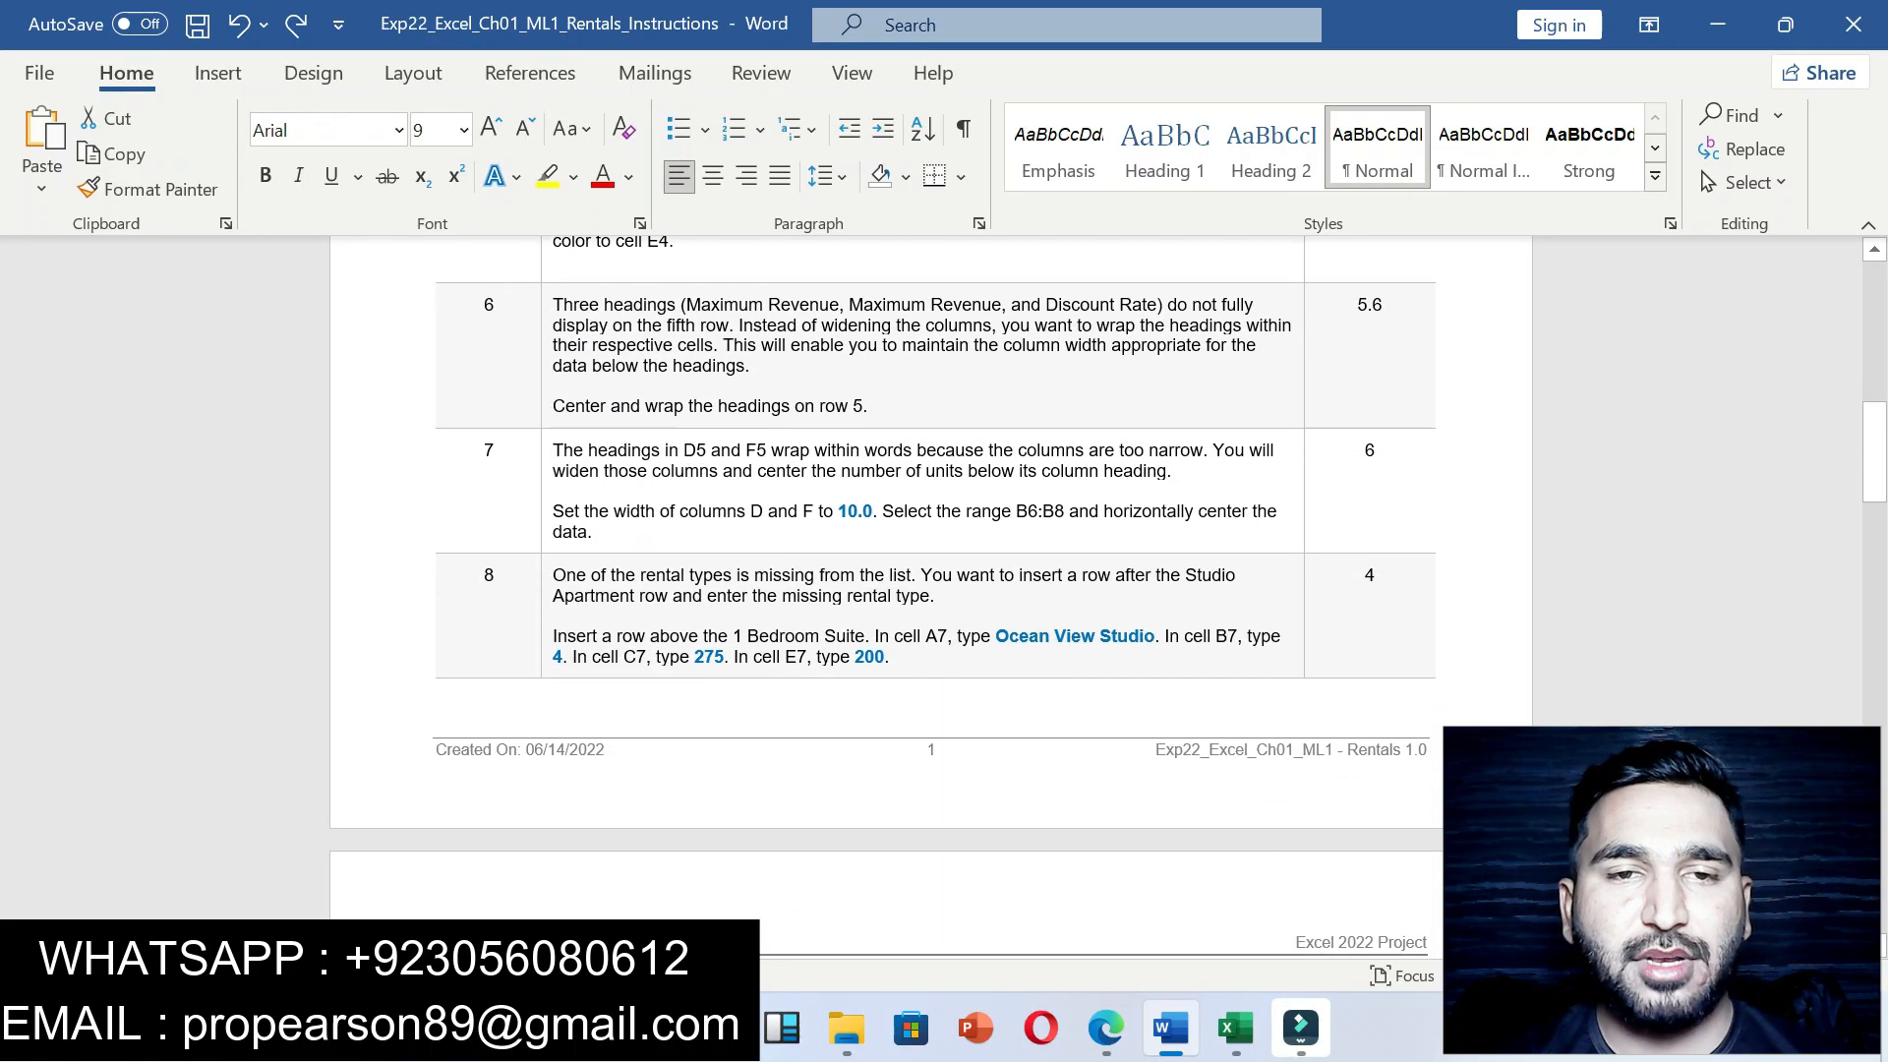
pyautogui.moveTo(553, 406); pyautogui.dragTo(868, 406)
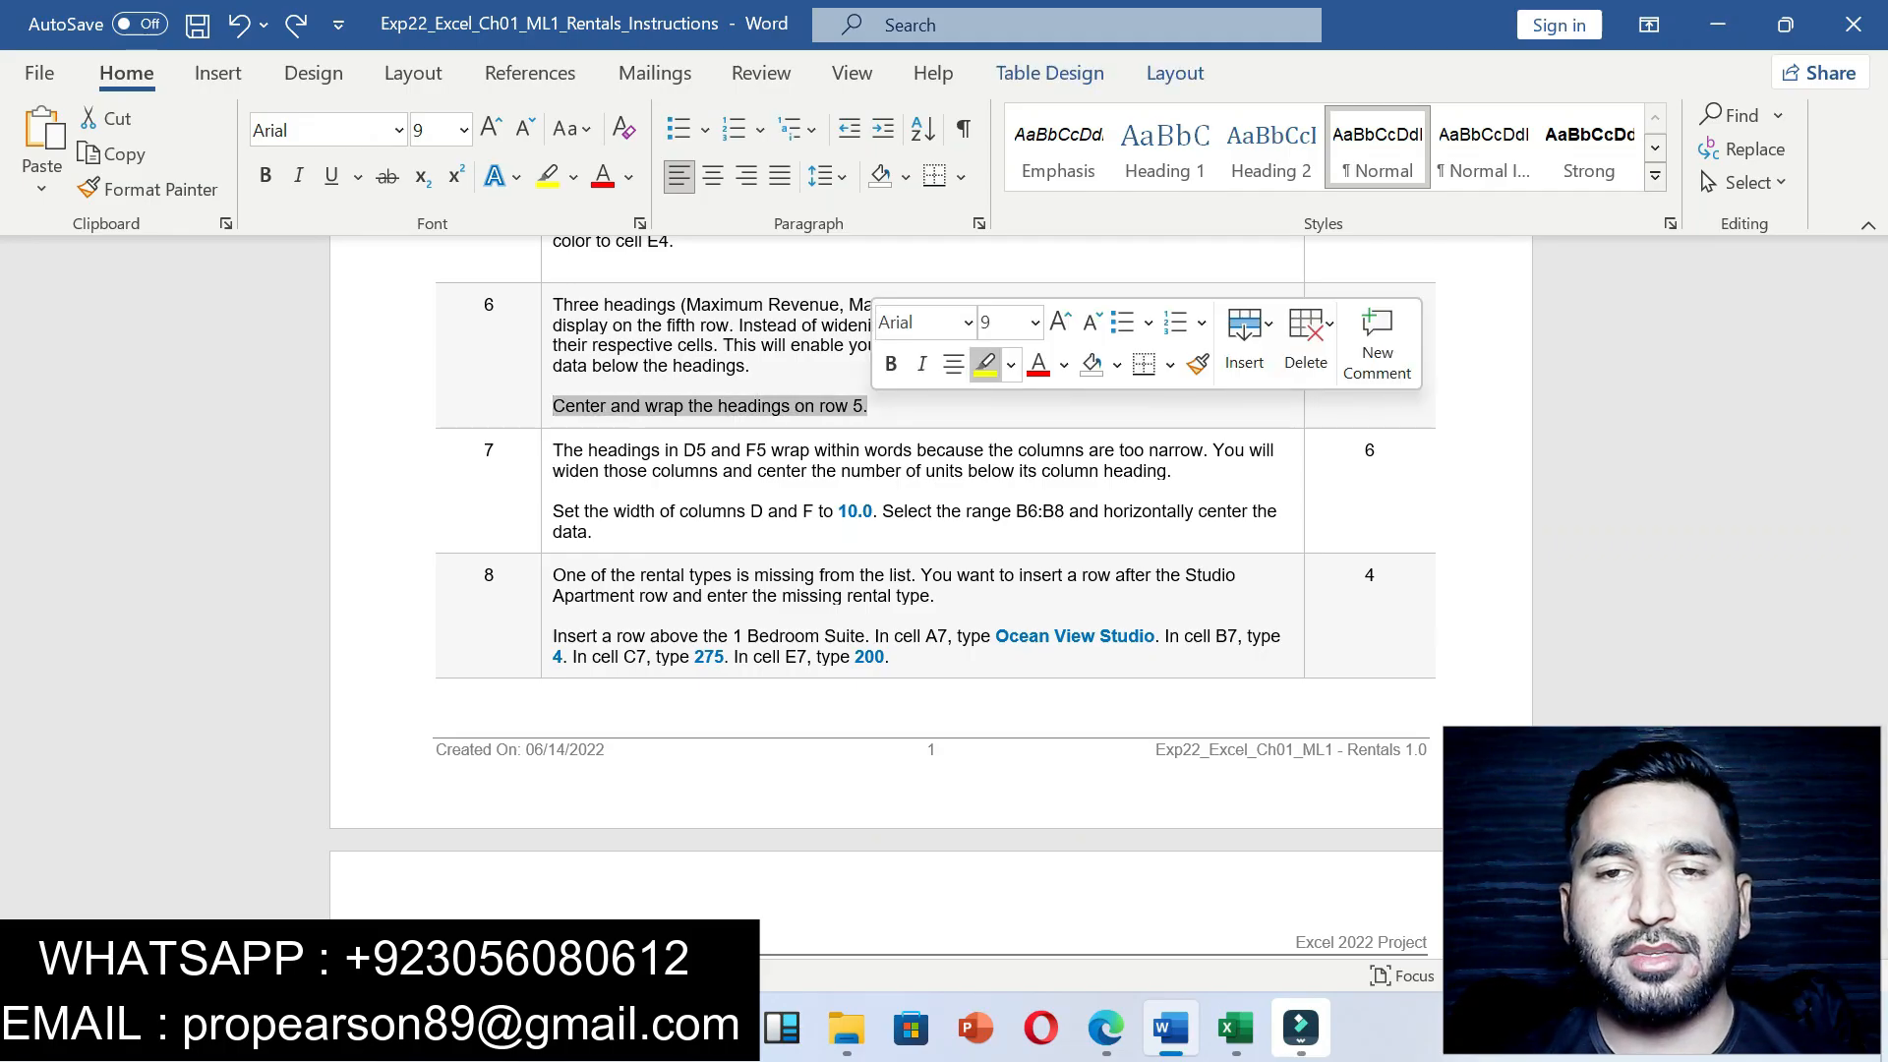
pyautogui.click(985, 364)
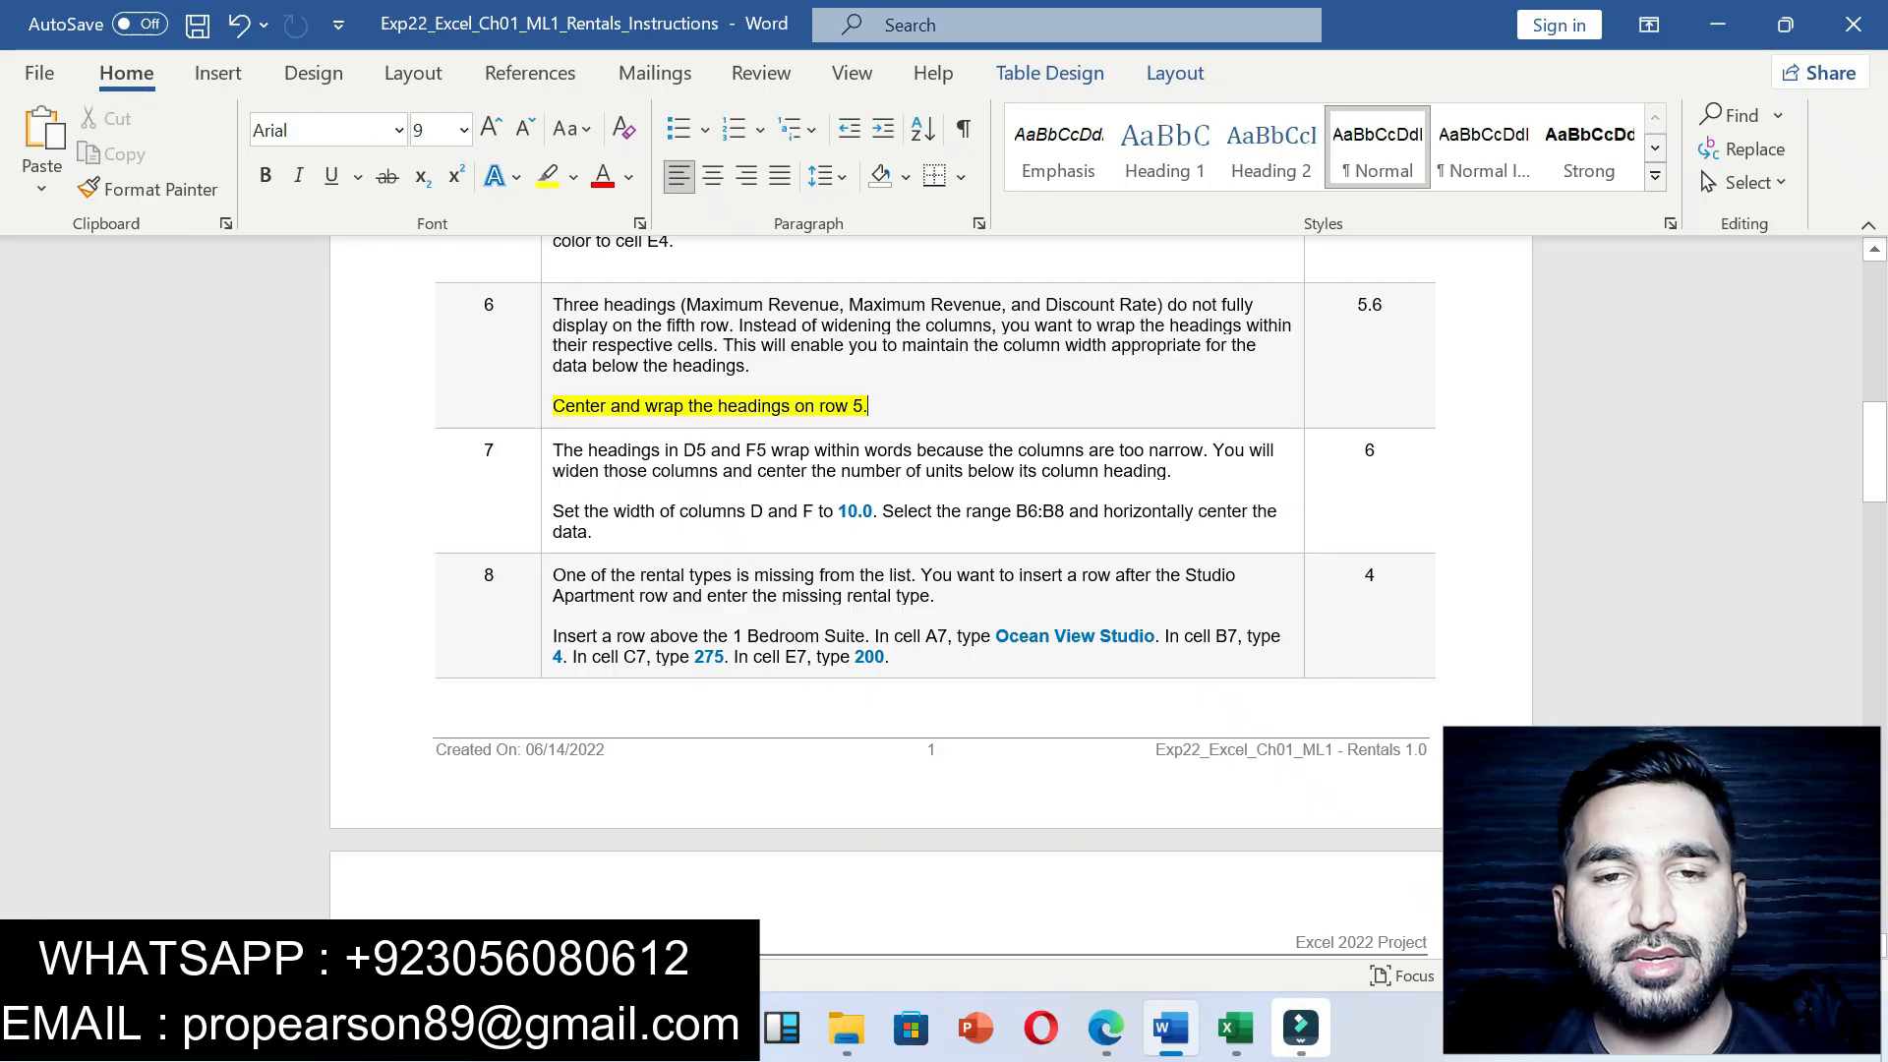
# Step: Switch to Excel and wrap and horizontally center the headings across row 5
pyautogui.click(1236, 1028)
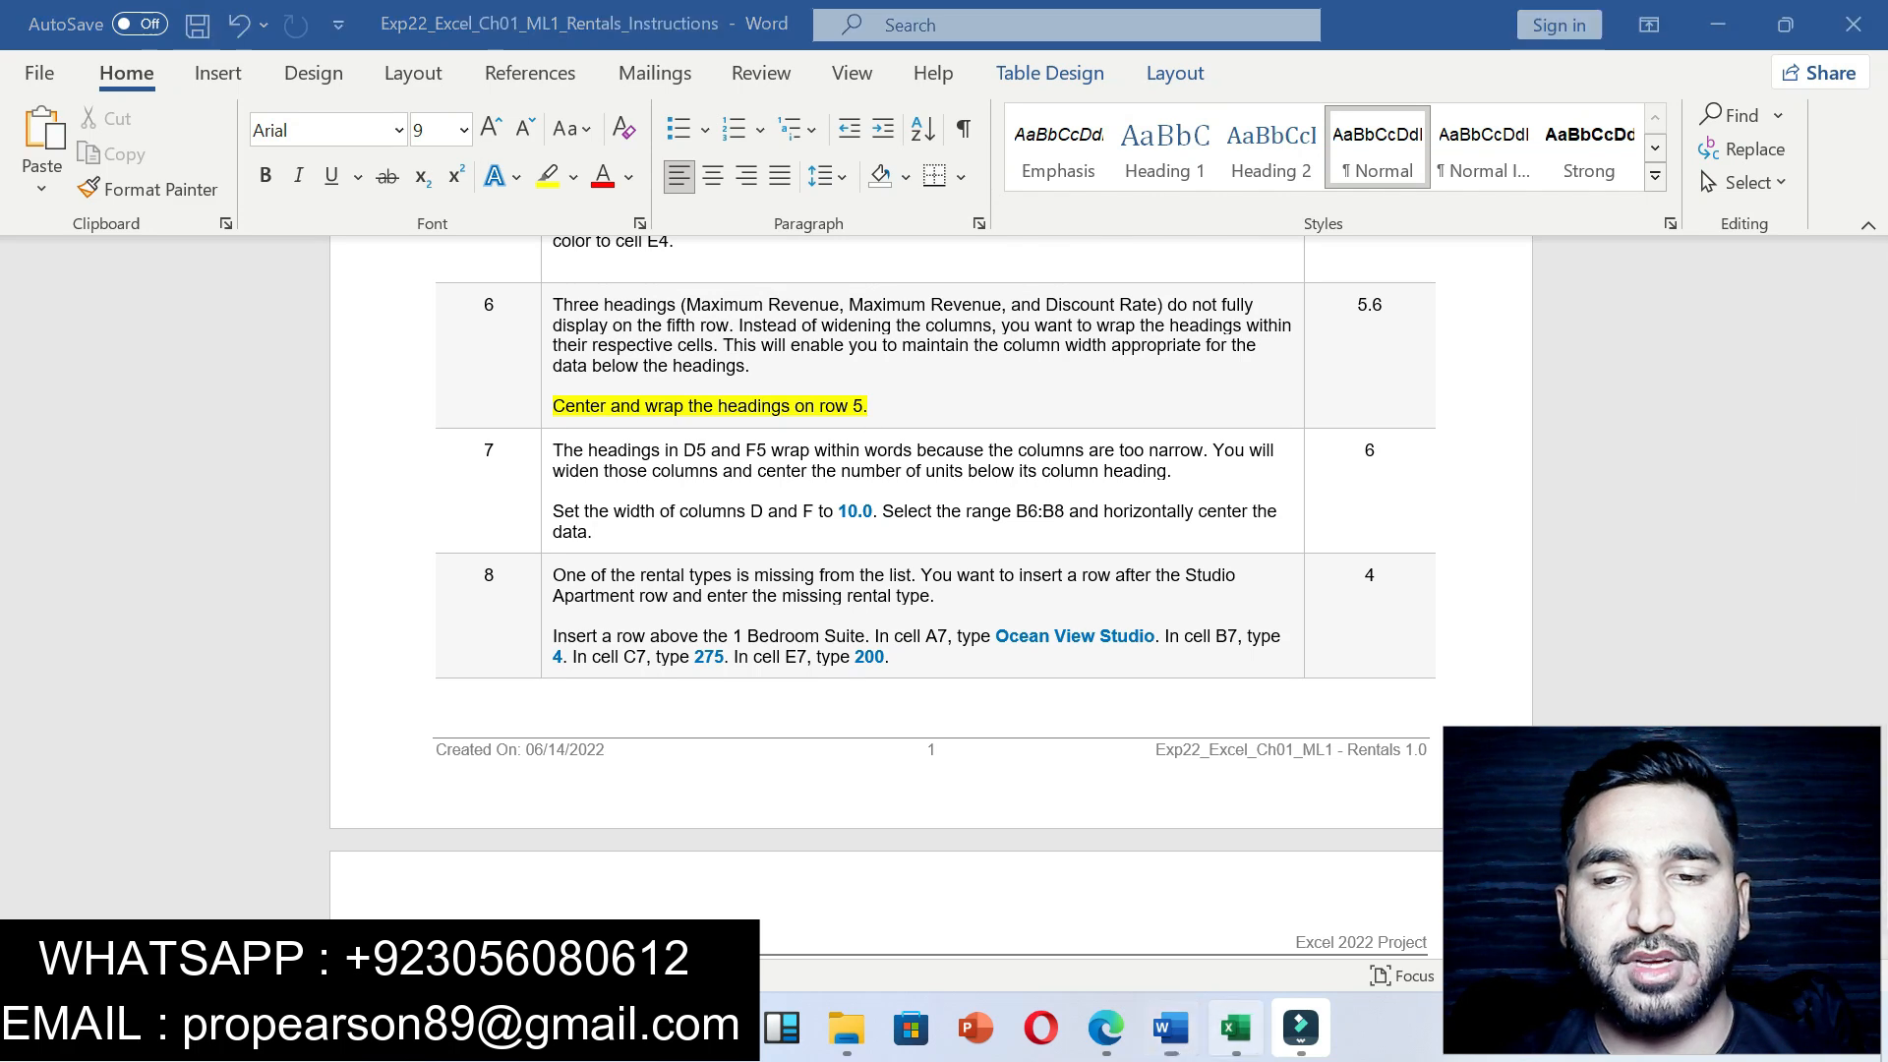
pyautogui.click(19, 469)
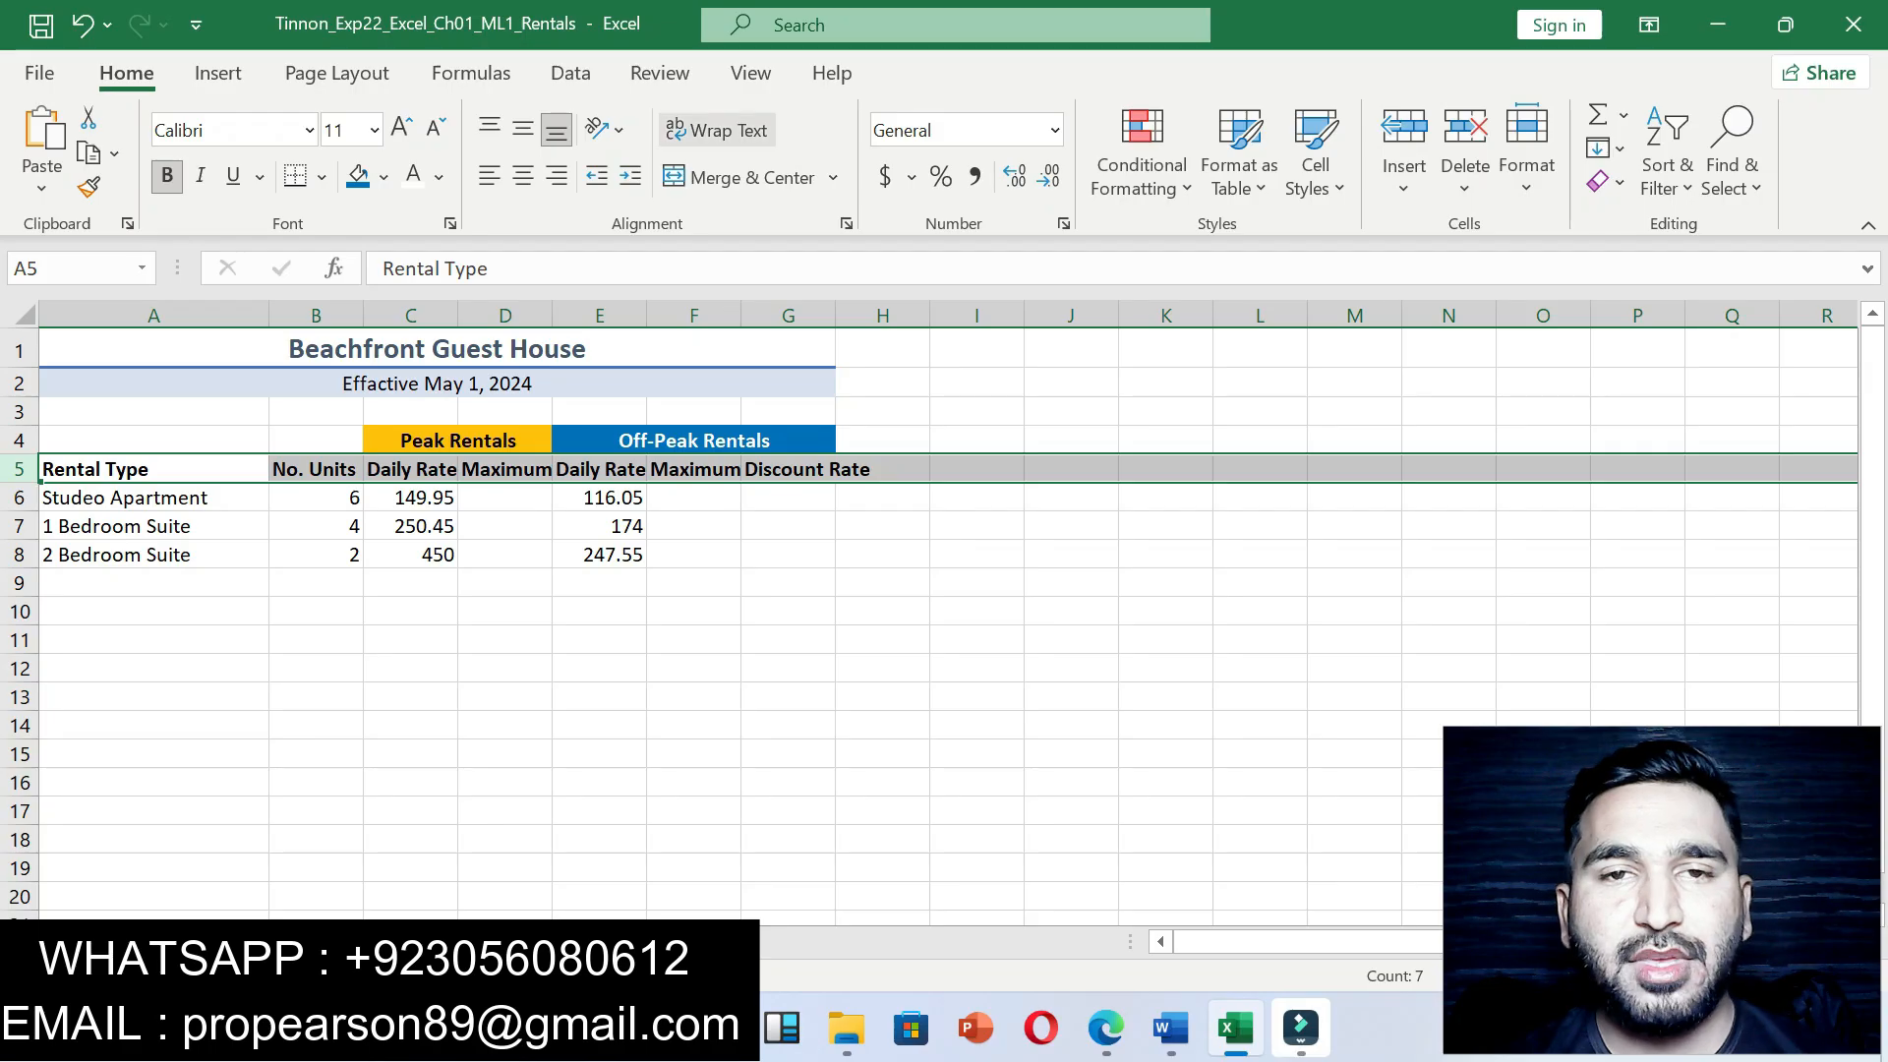
pyautogui.click(716, 130)
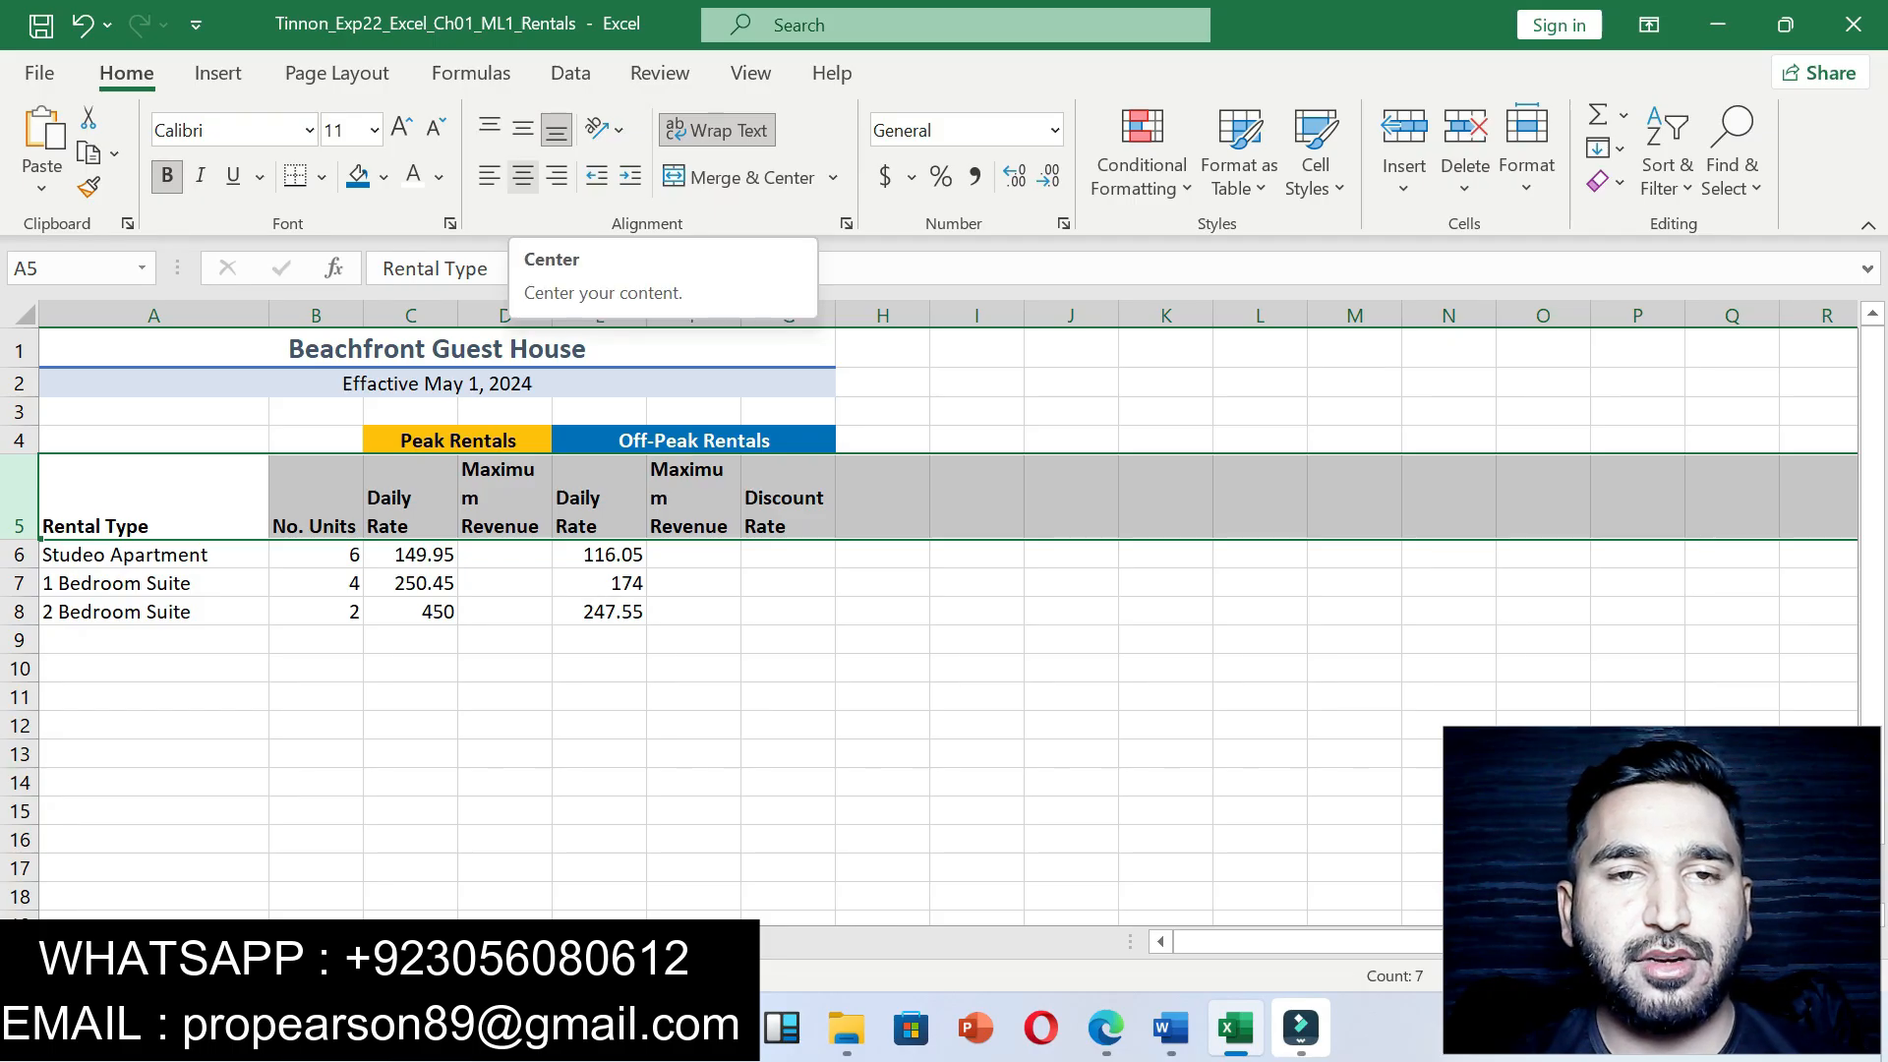
pyautogui.click(522, 176)
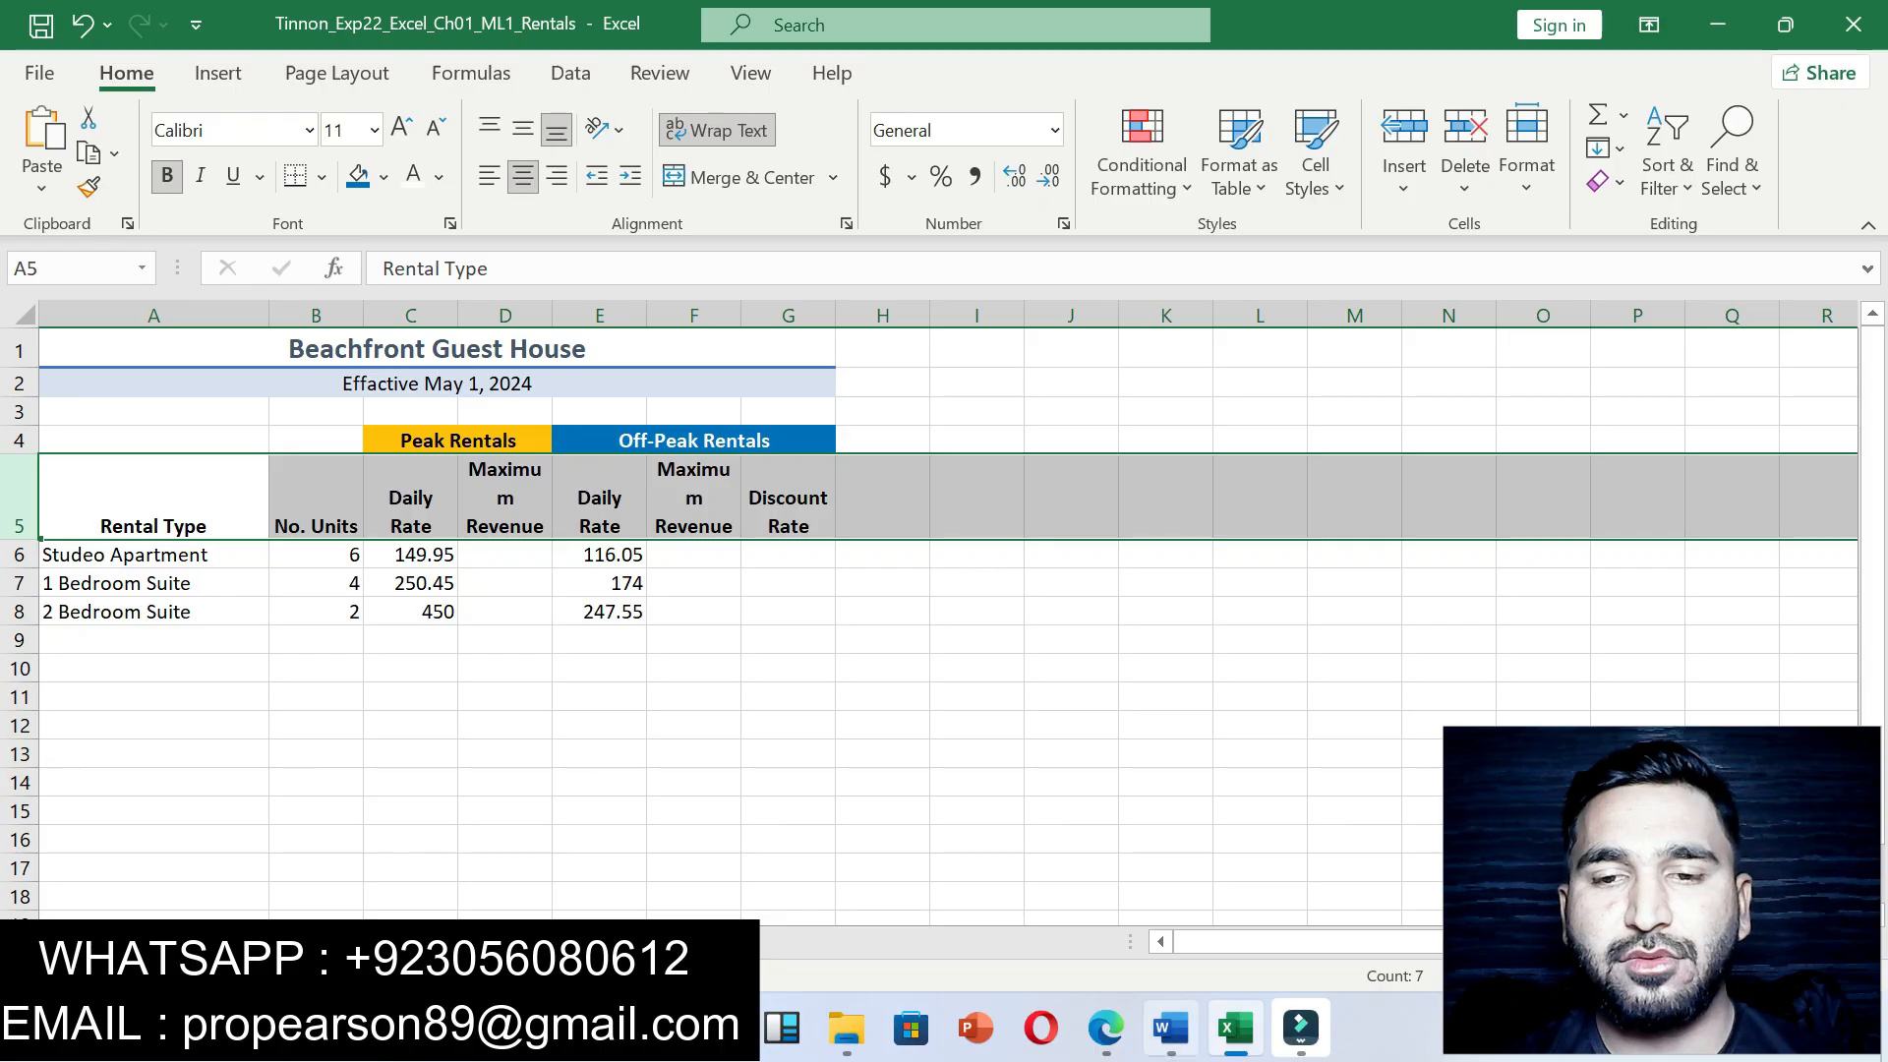
# Step: Return to Word and undo the yellow highlight on the step 6 sentence
pyautogui.click(1170, 1027)
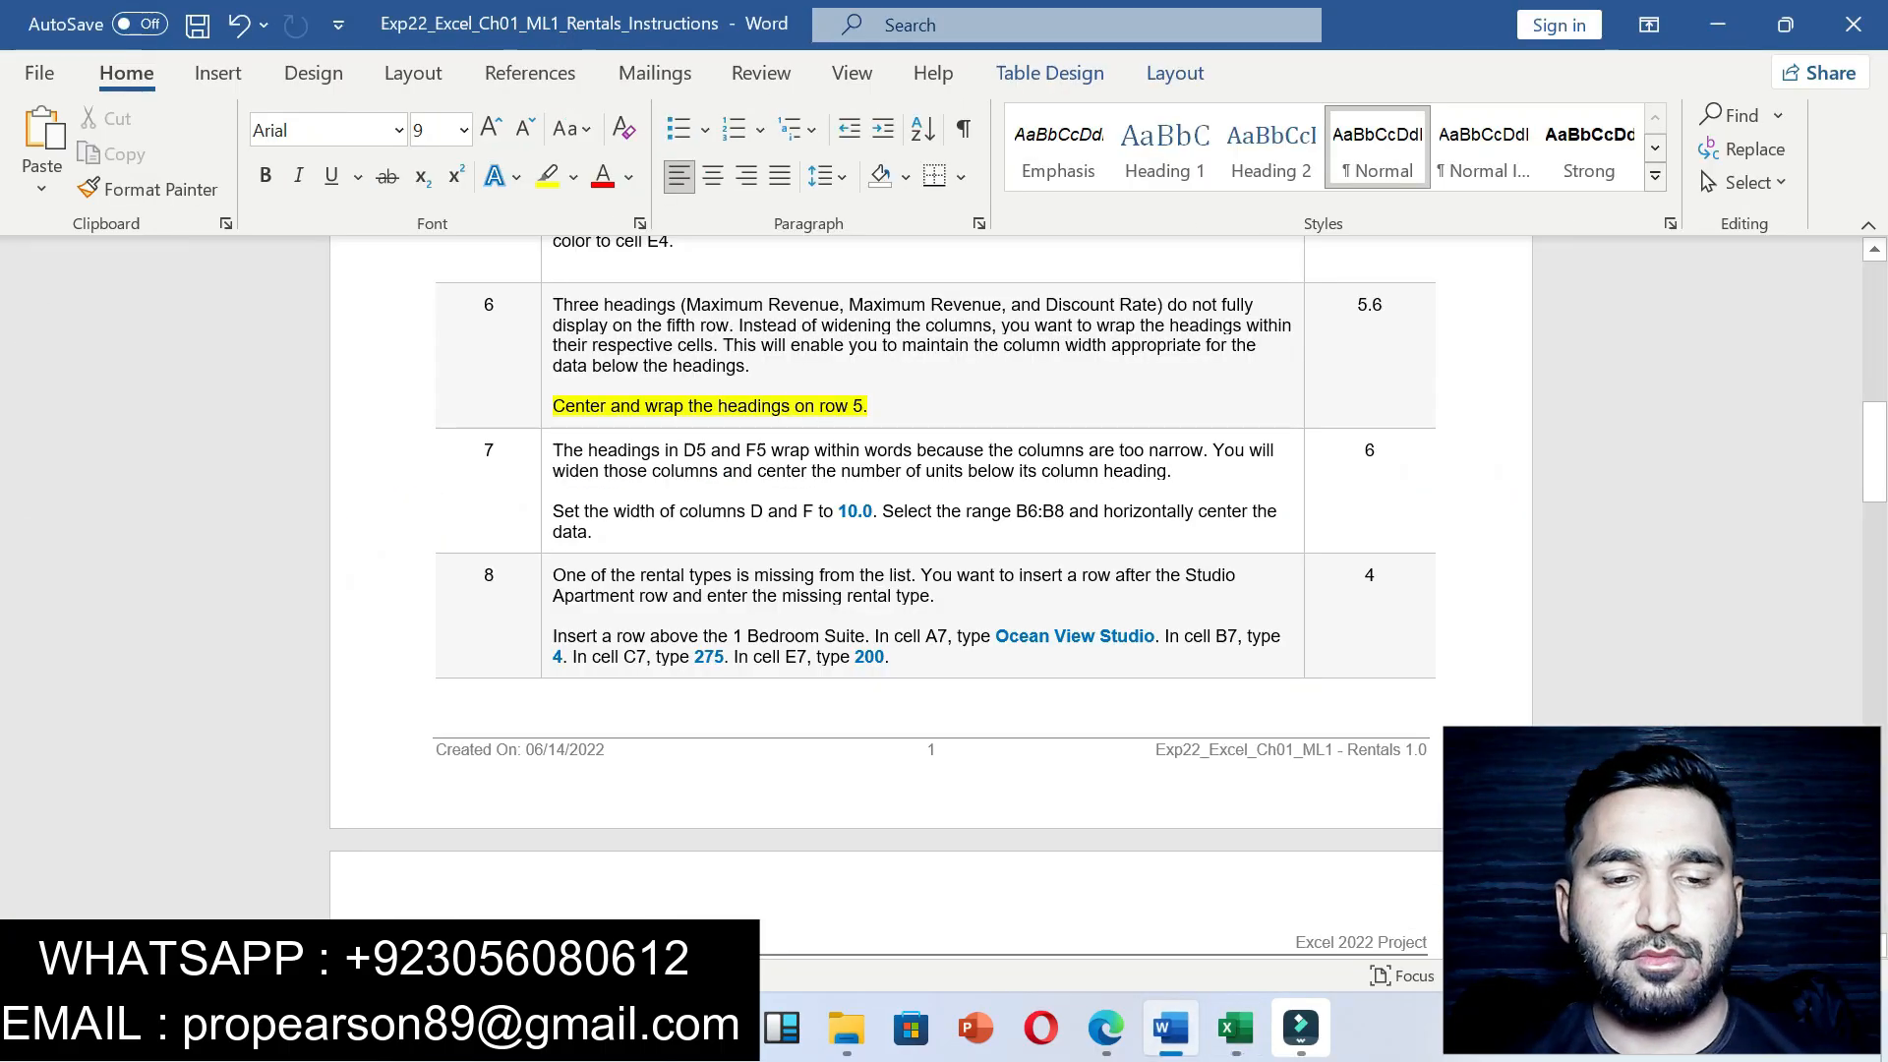
pyautogui.hotkey('ctrl', 'z')
pyautogui.click(891, 657)
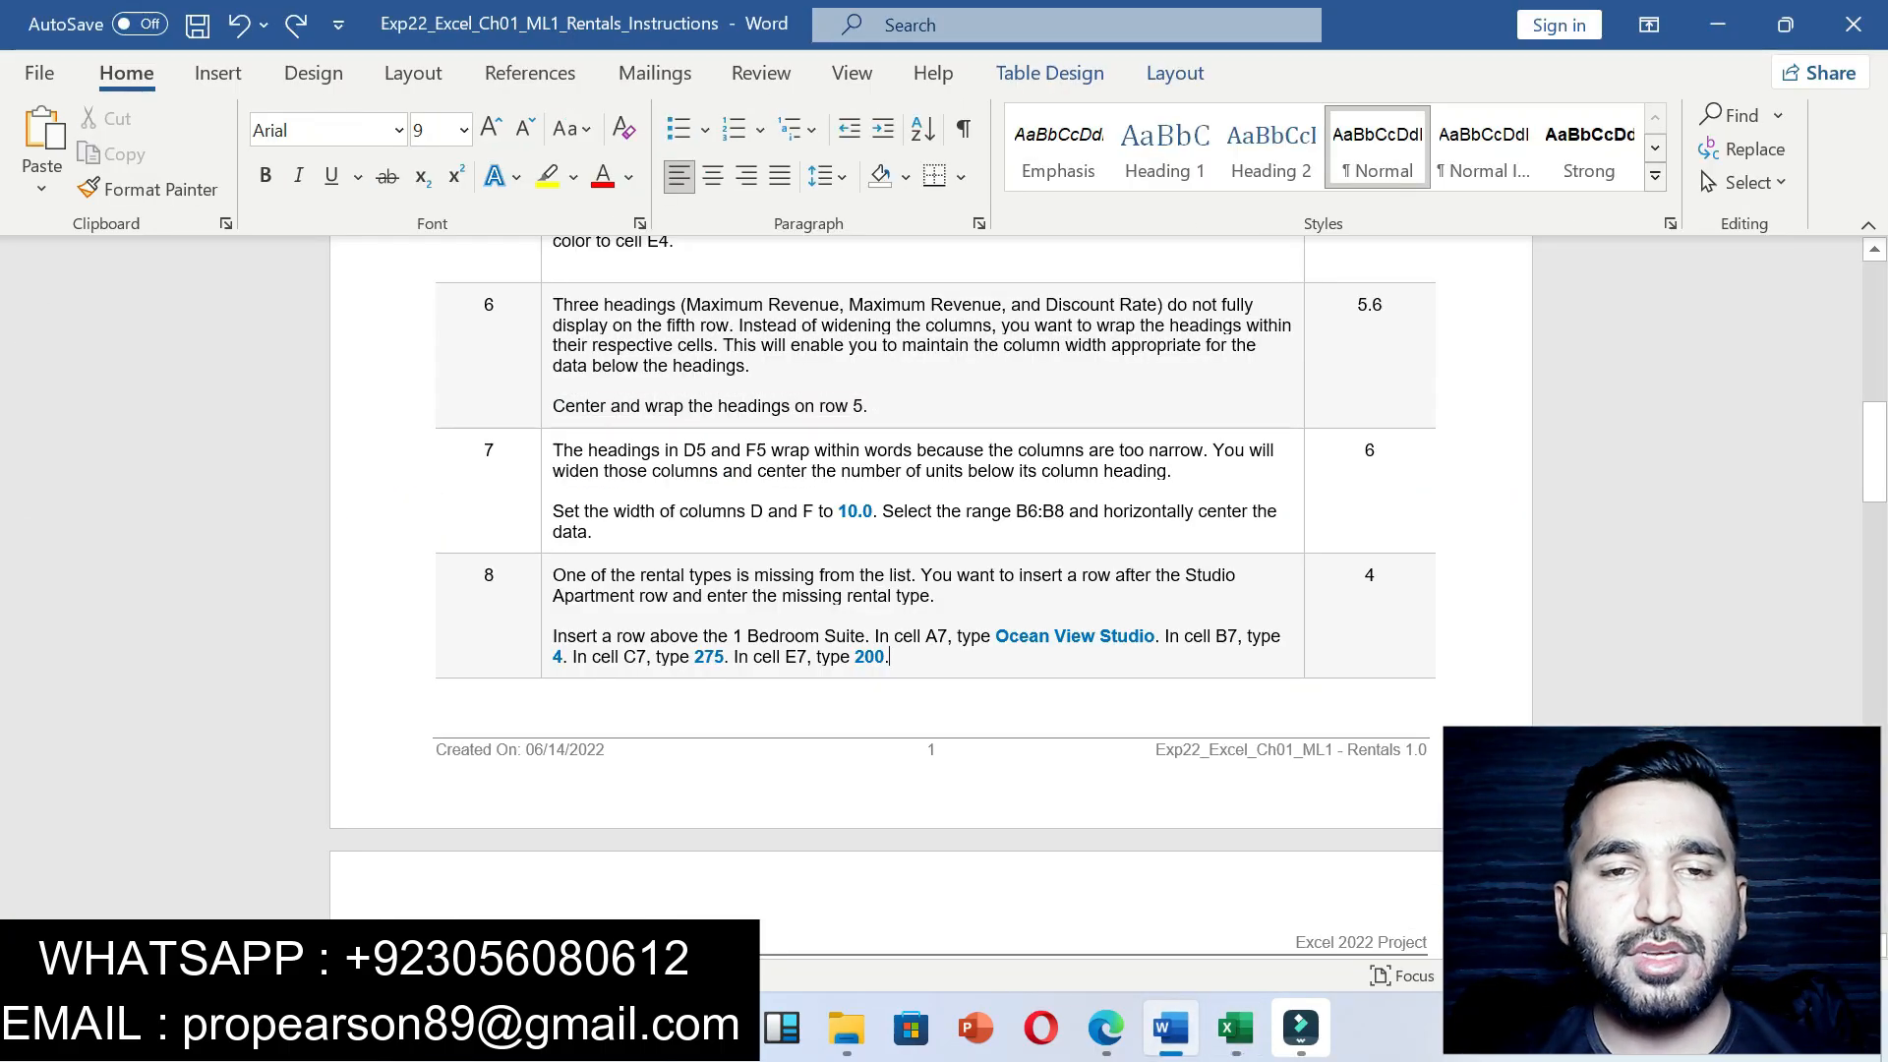
# Step: Highlight the step 7 instruction about column widths and centering in yellow and check the required width of columns D and F
pyautogui.moveTo(552, 513); pyautogui.dragTo(595, 533)
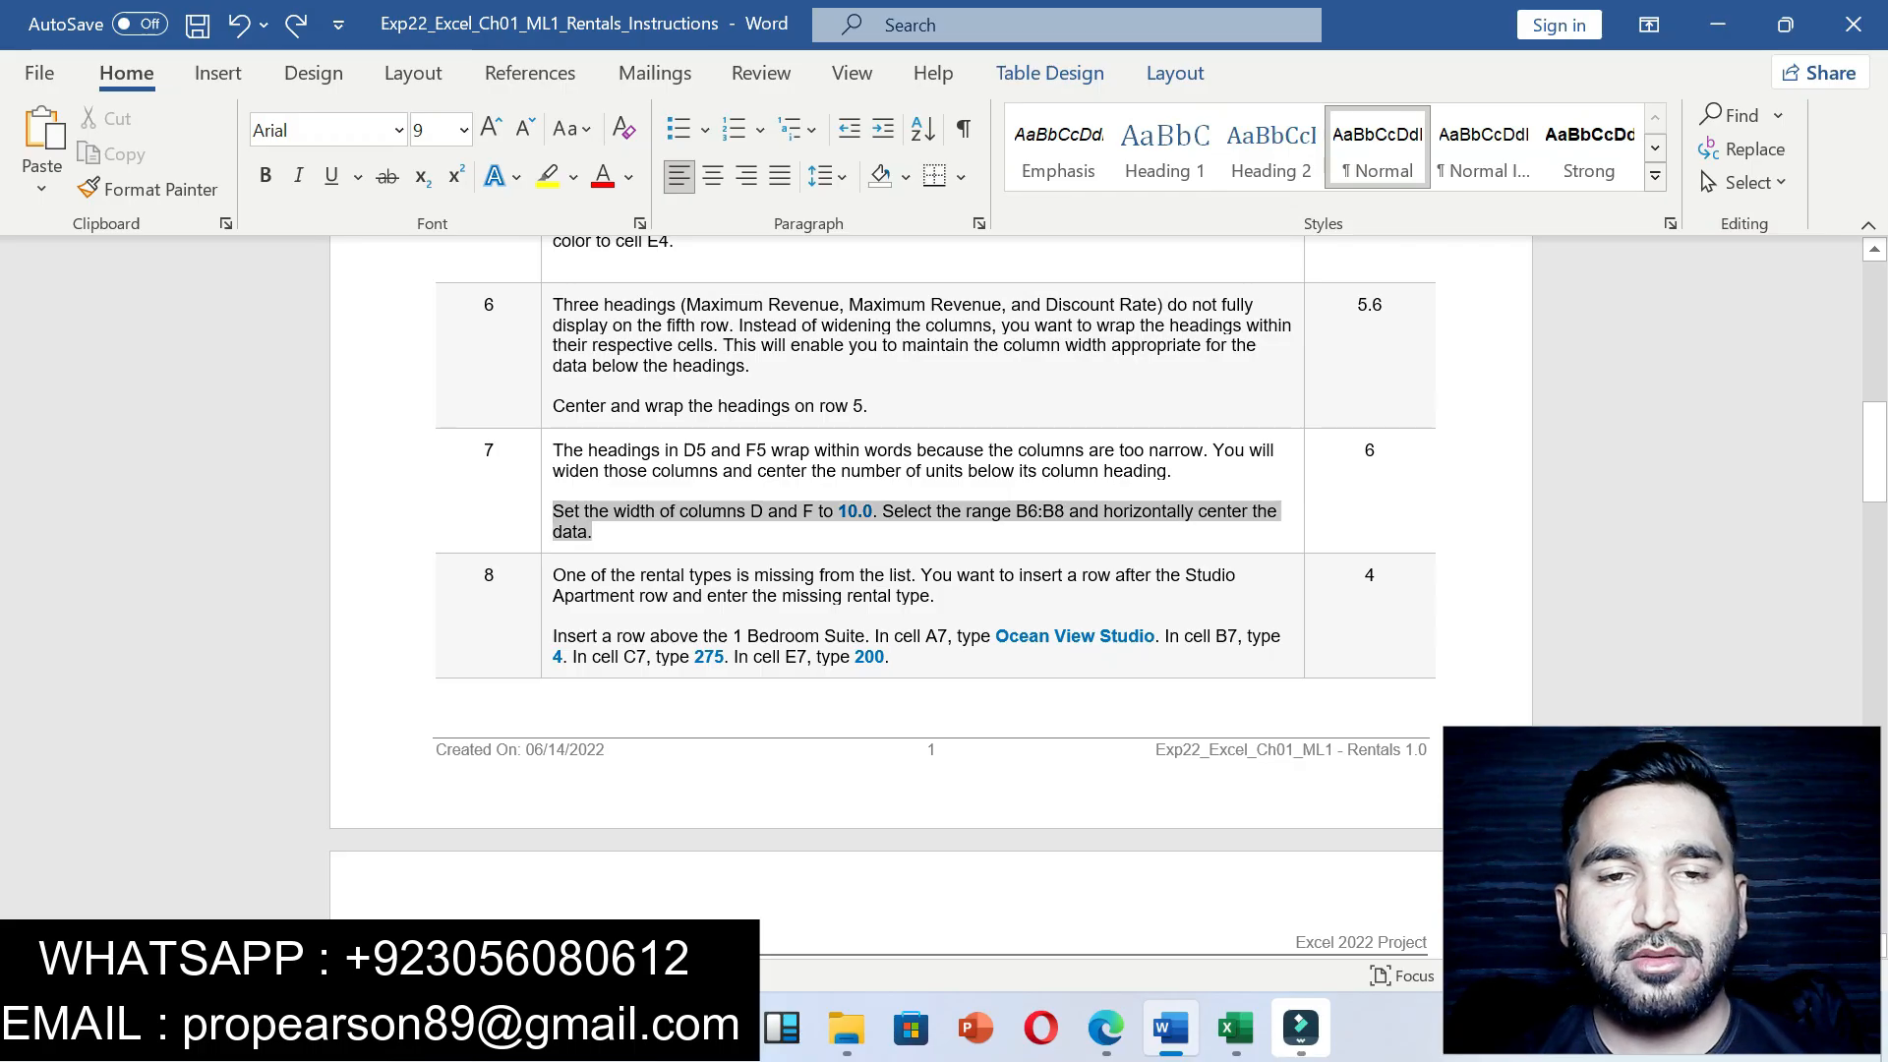
pyautogui.click(725, 485)
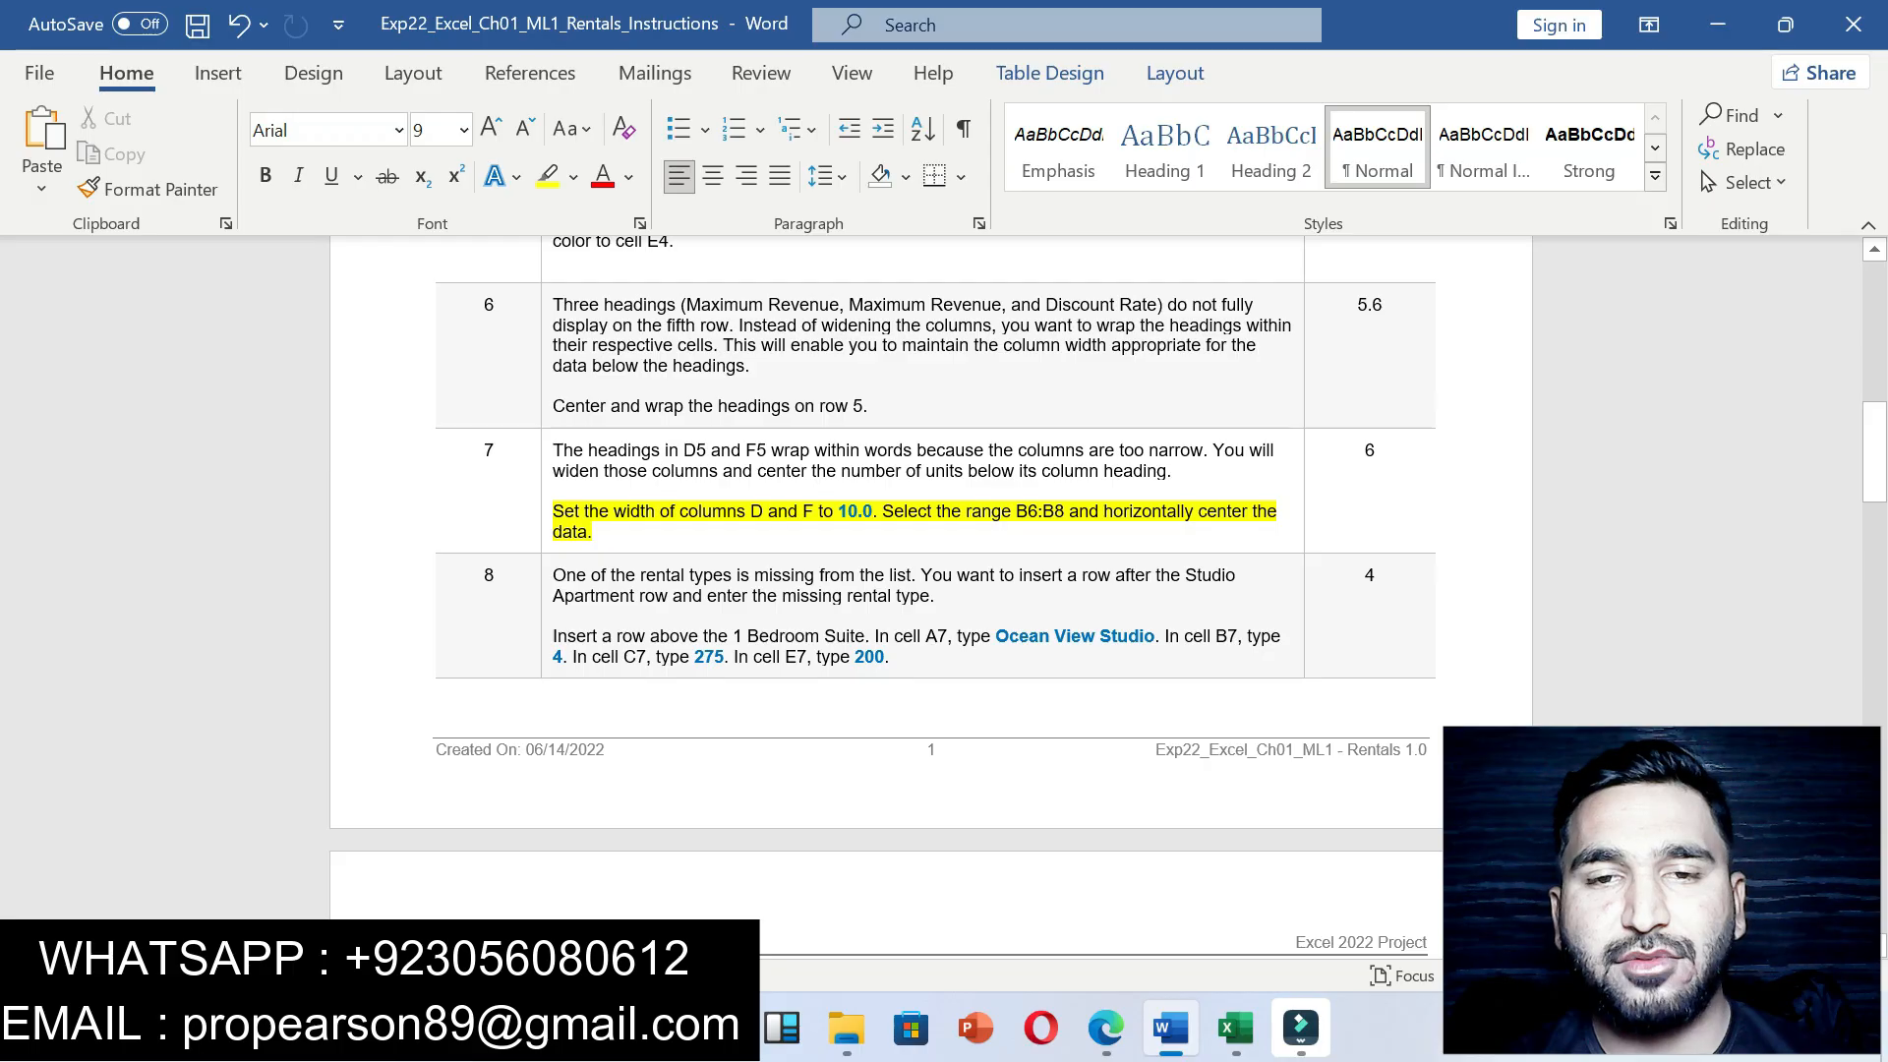
pyautogui.moveTo(837, 511); pyautogui.dragTo(873, 512)
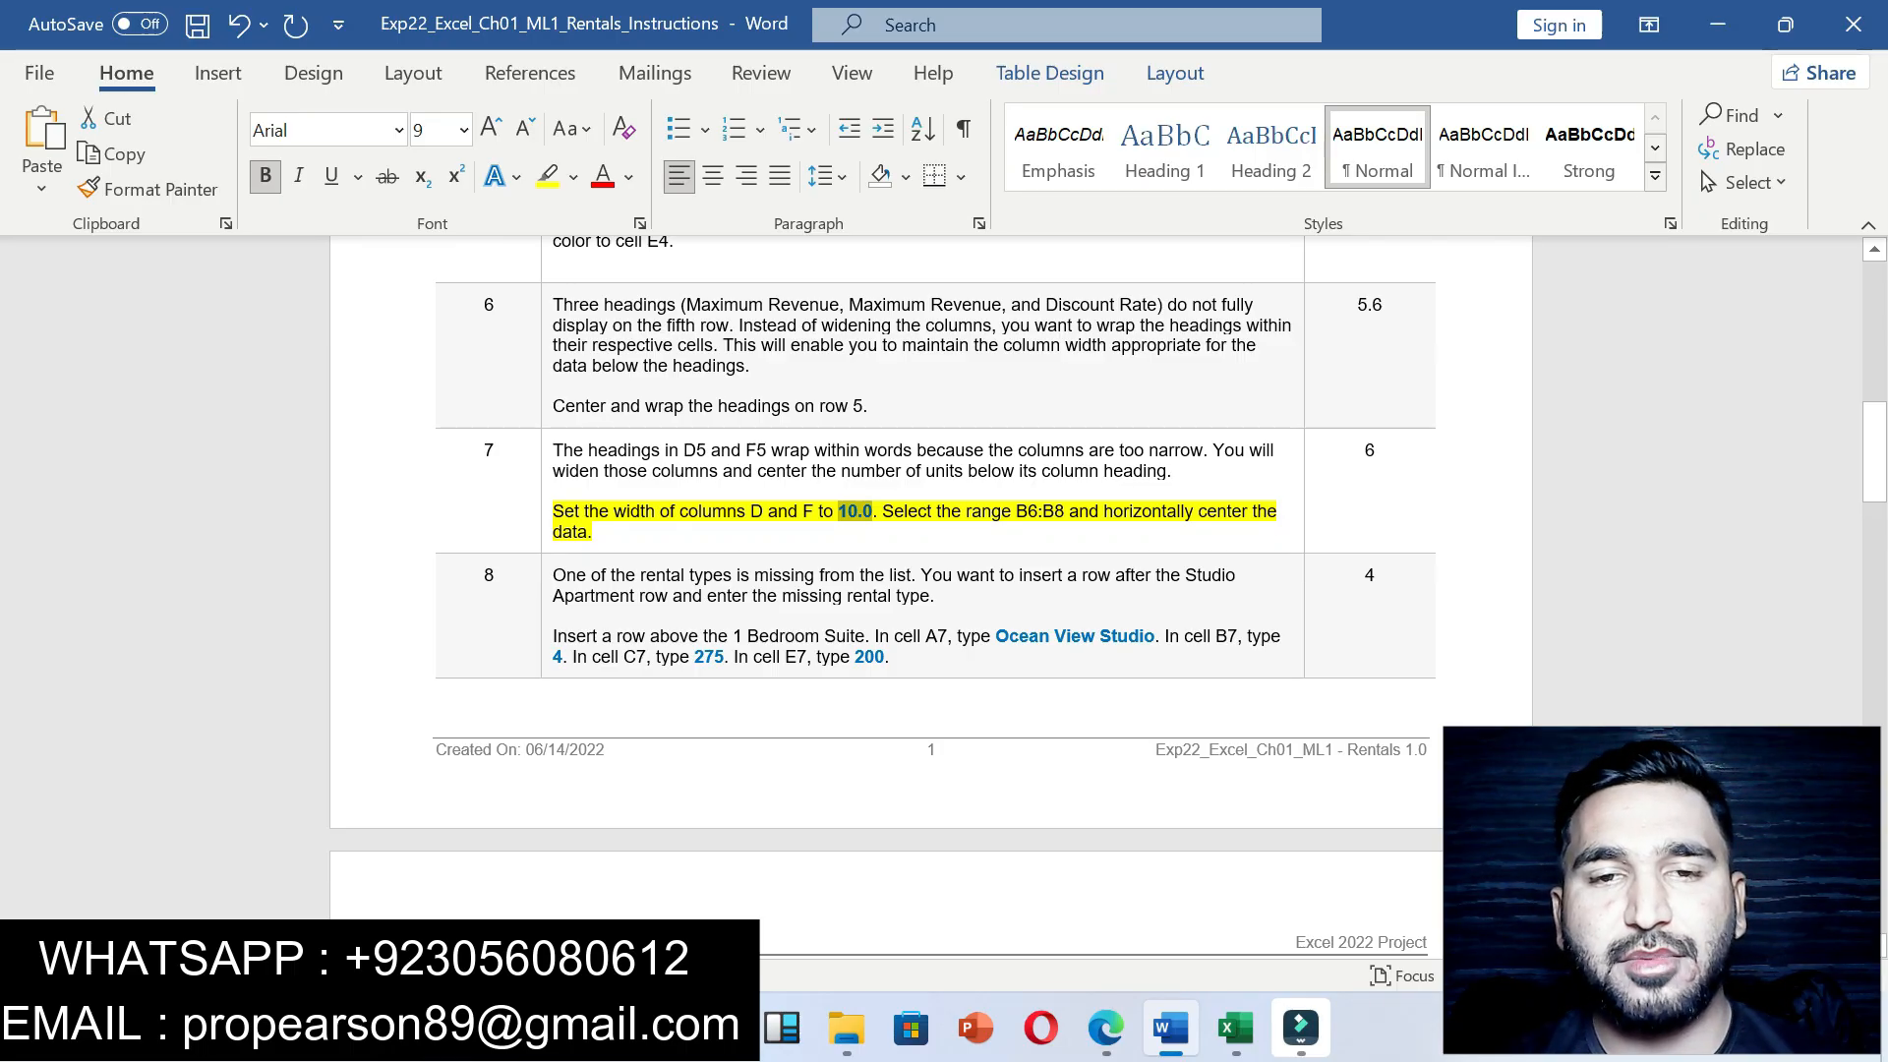
# Step: Switch to Excel and set the width of column D to 10.0
pyautogui.click(1236, 1028)
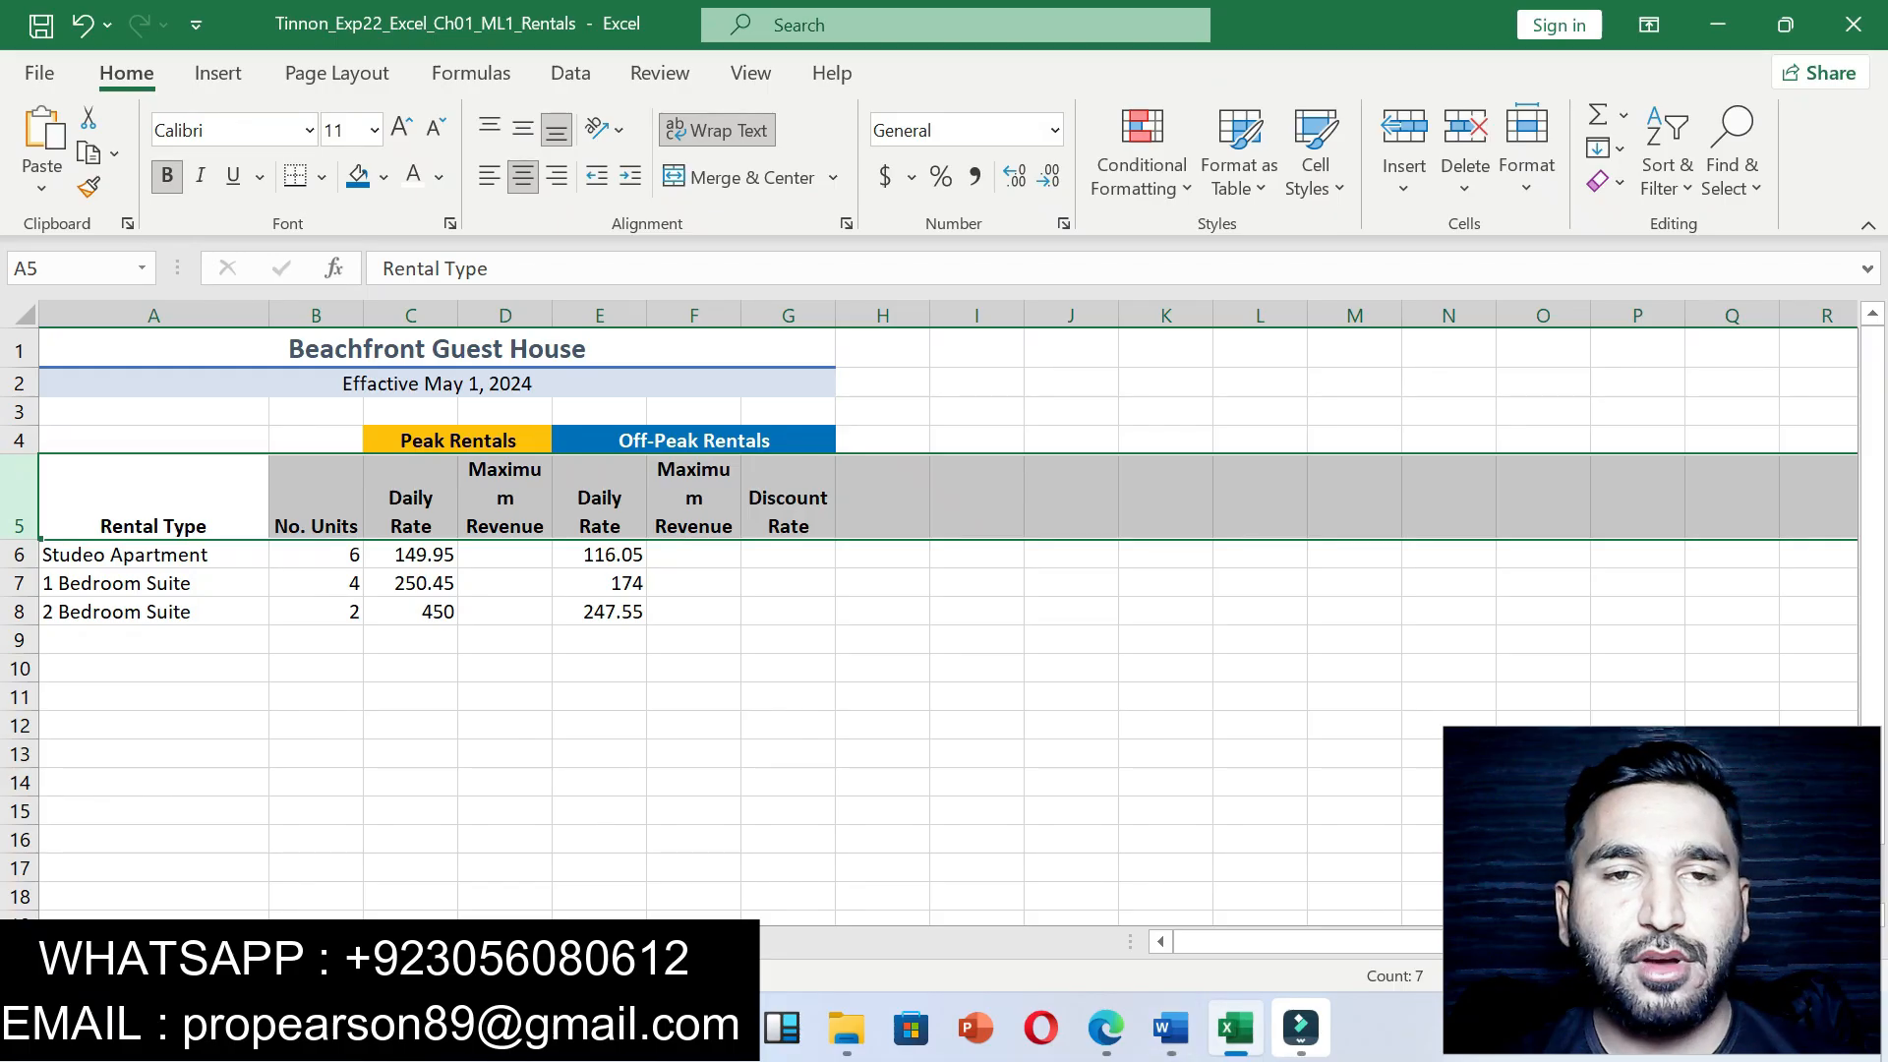
pyautogui.moveTo(552, 314); pyautogui.dragTo(551, 315)
pyautogui.click(504, 314)
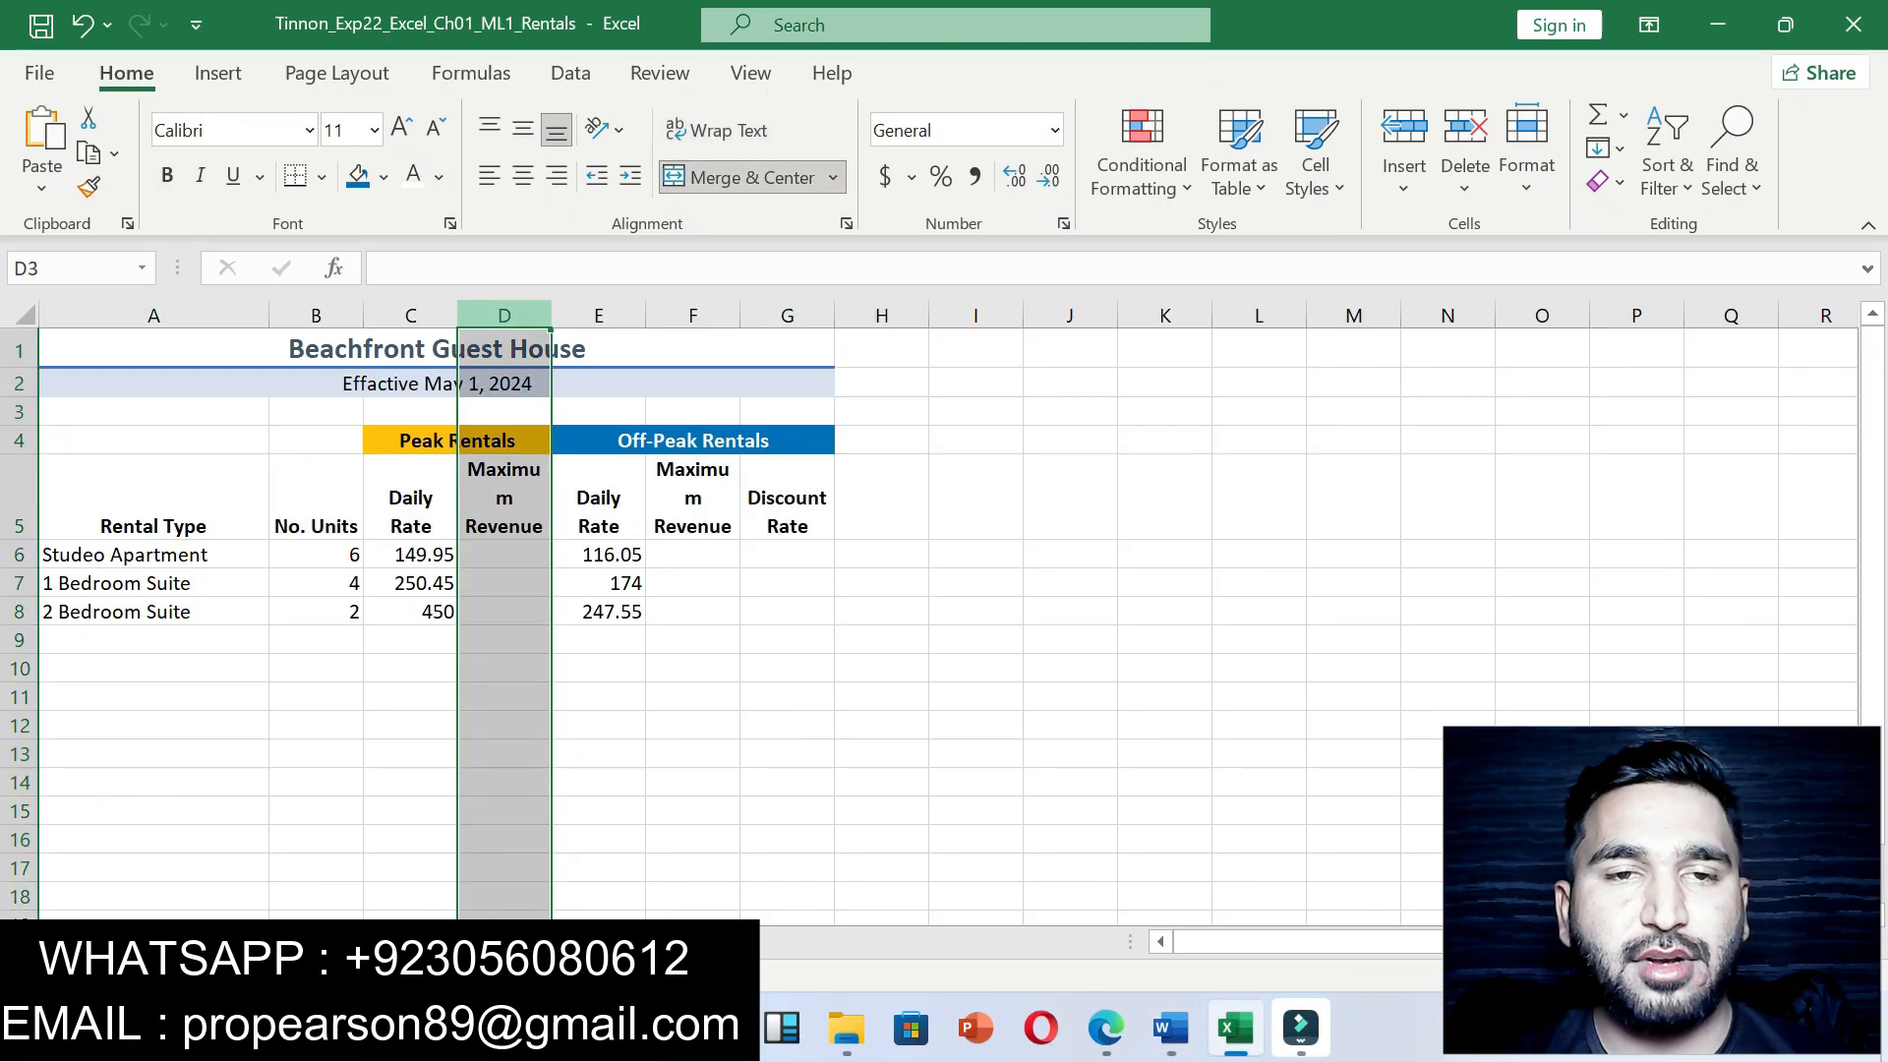
pyautogui.rightClick(540, 314)
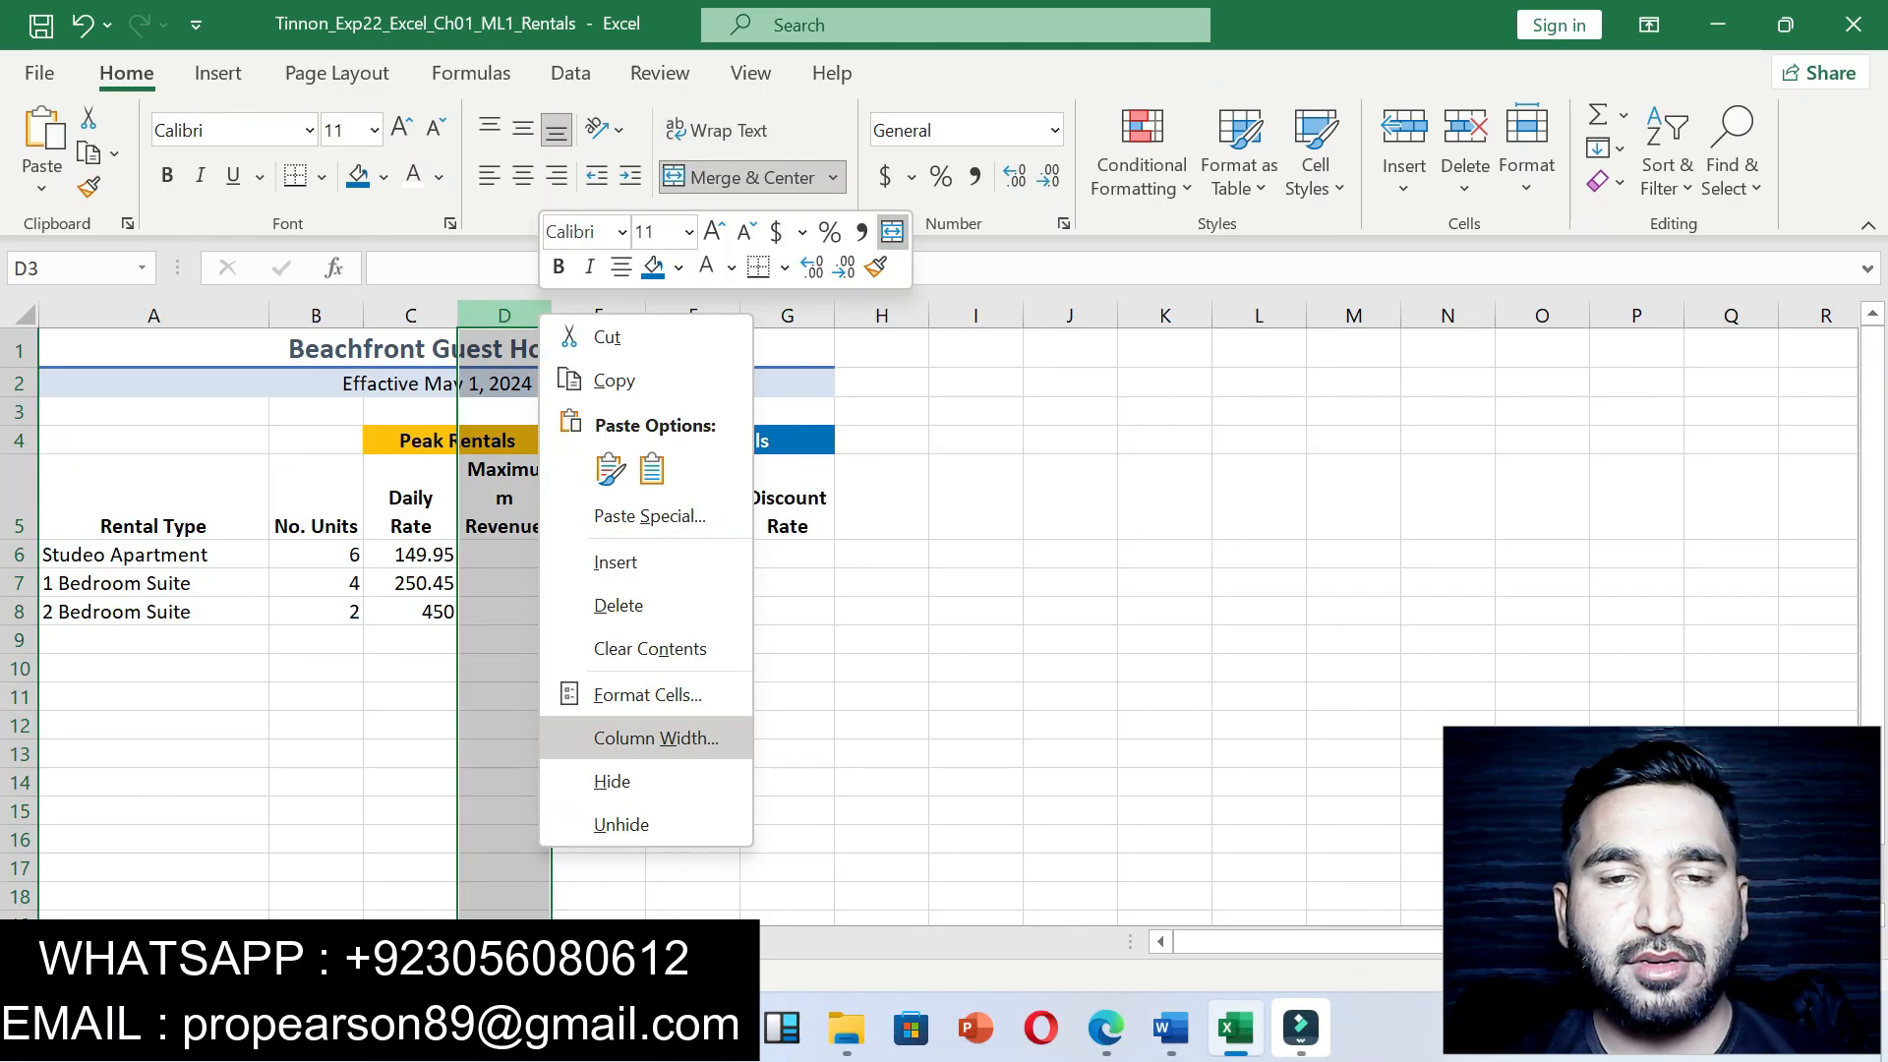
pyautogui.click(655, 737)
pyautogui.write('10.0')
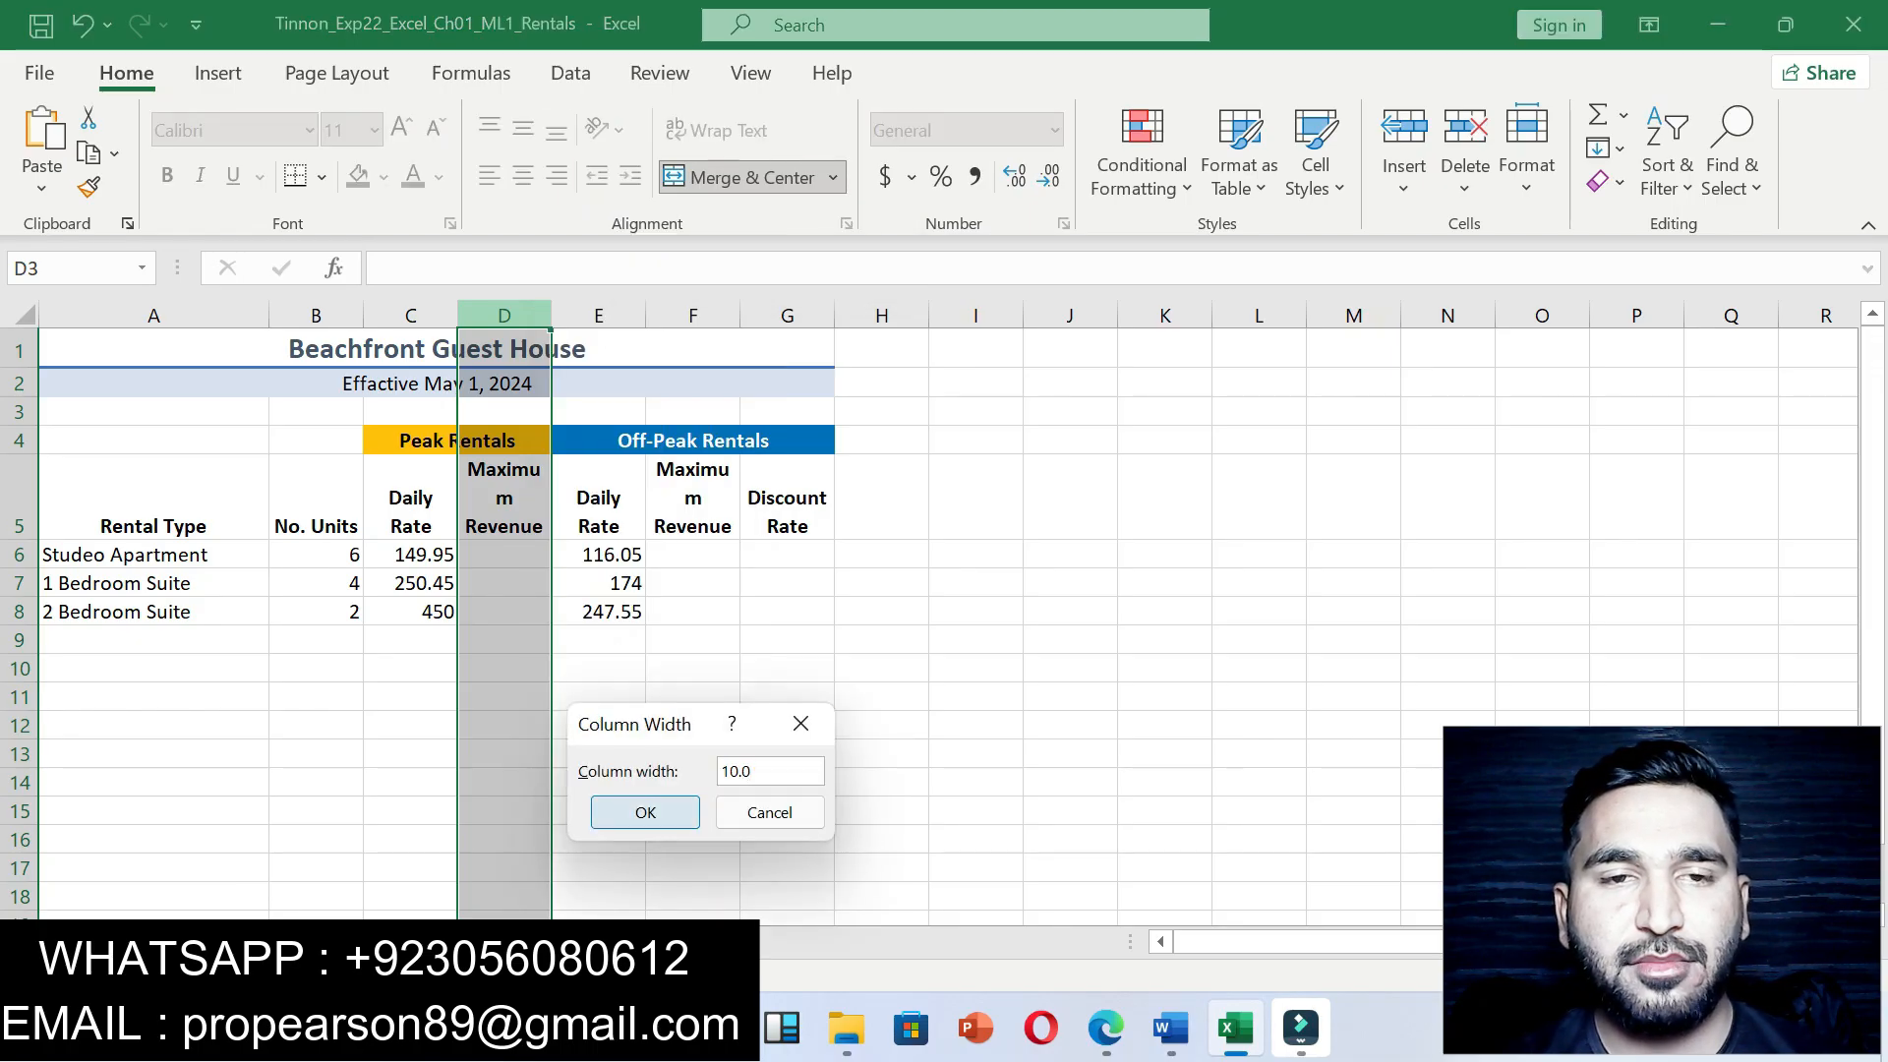
pyautogui.press('Return')
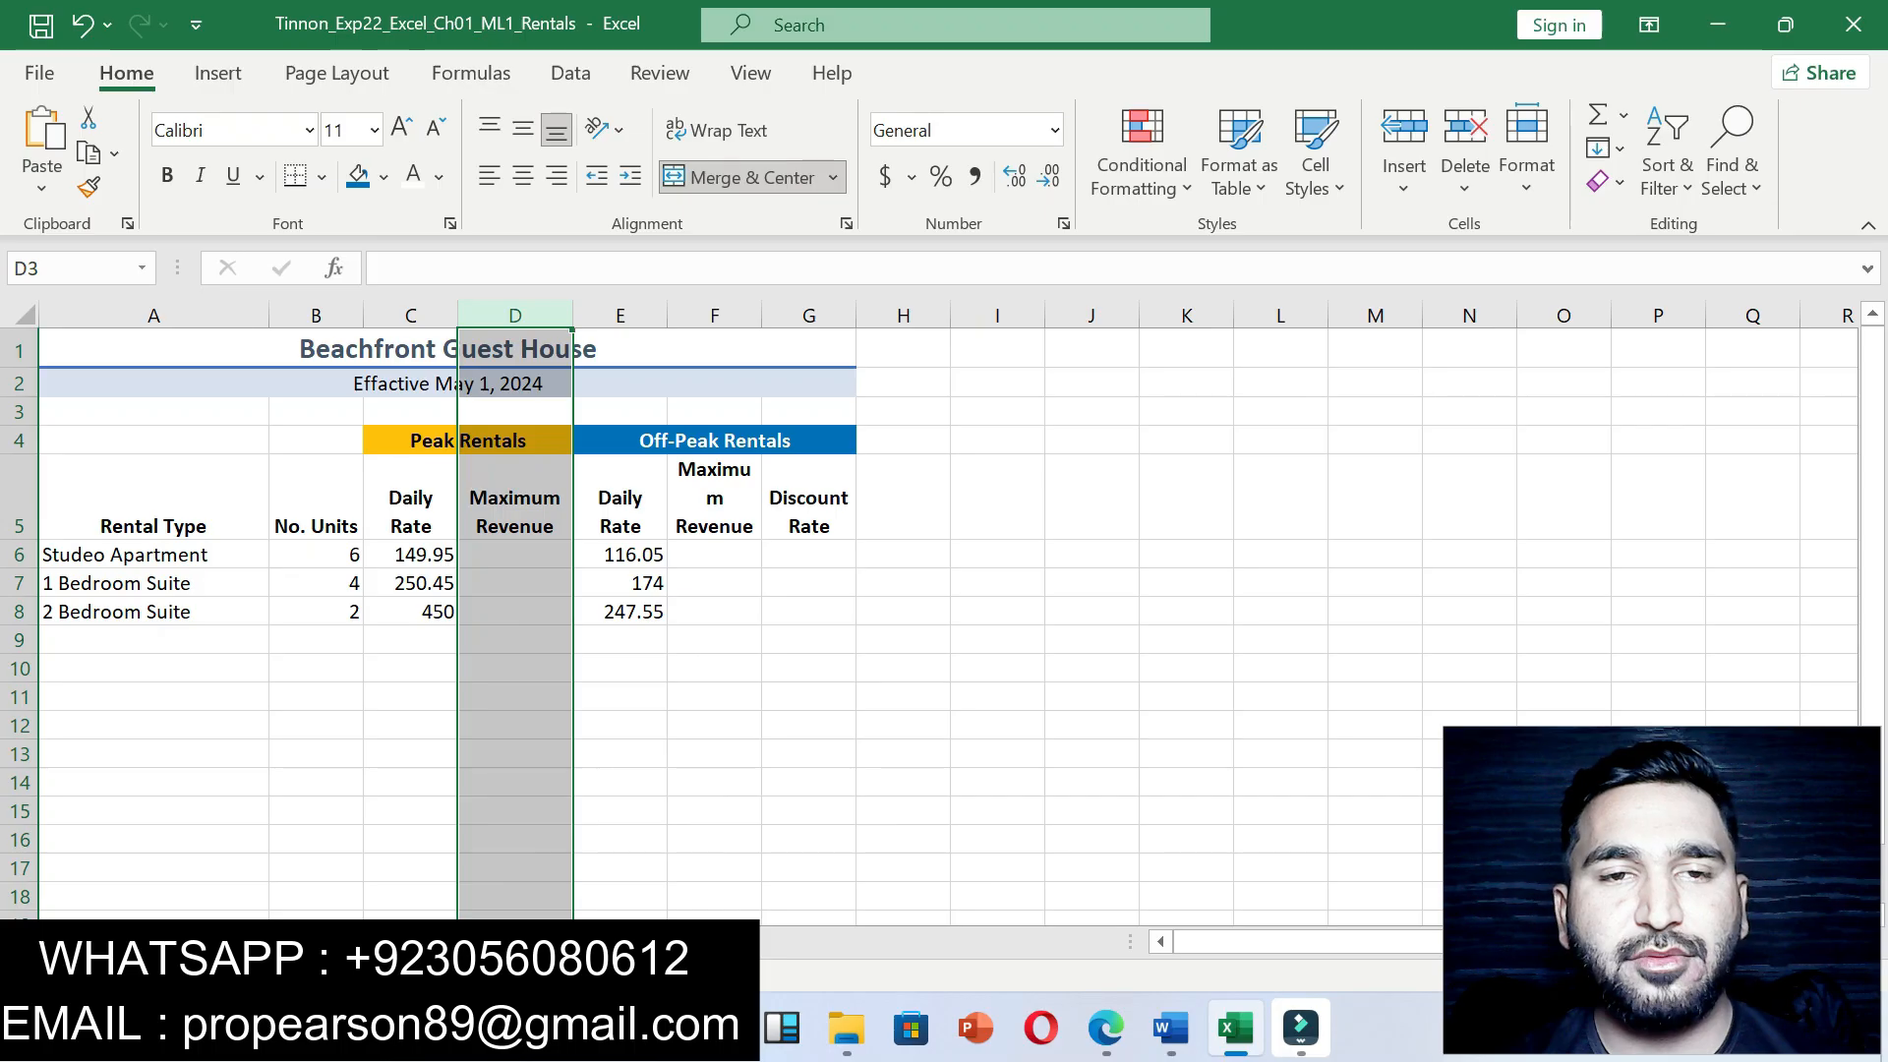
# Step: Check the second column named in step 7 in Word, and set the width of column F to 10.0 in Excel
pyautogui.click(1170, 1029)
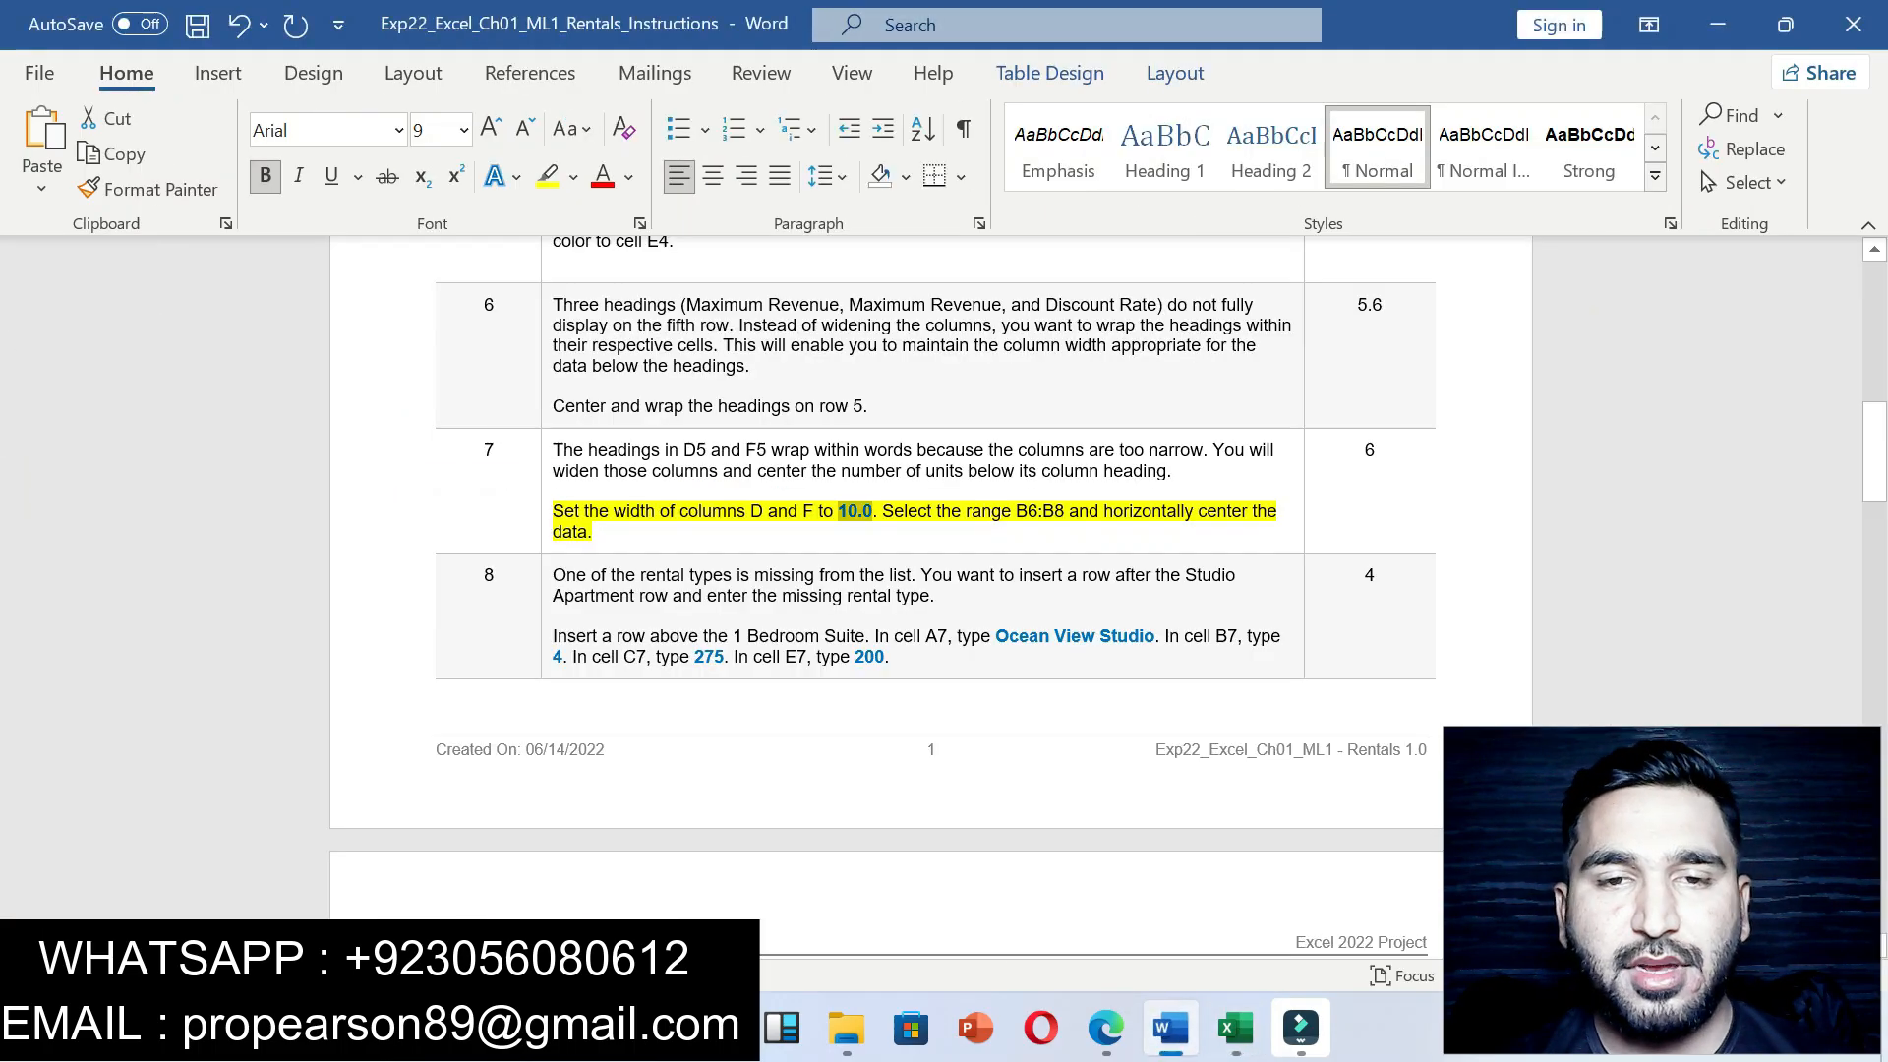
pyautogui.moveTo(873, 511); pyautogui.dragTo(768, 511)
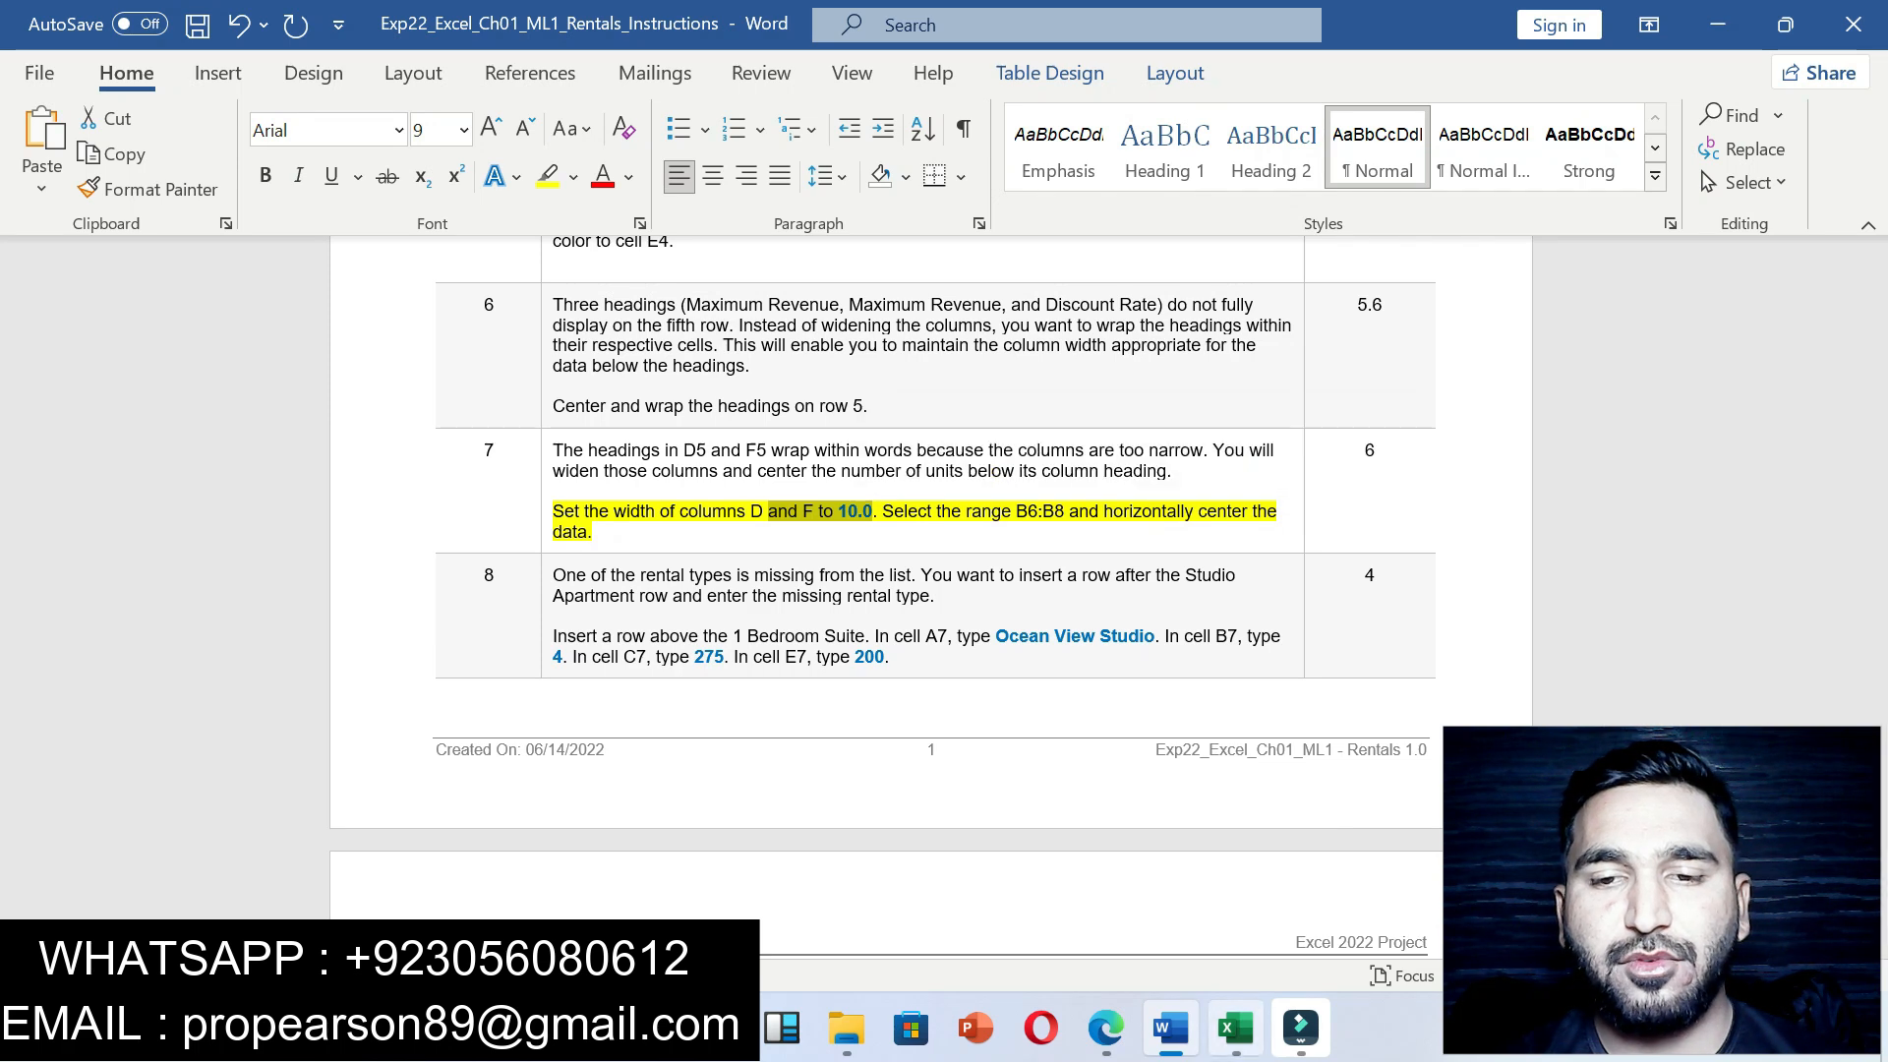
pyautogui.hotkey('alt', 'Tab')
pyautogui.click(714, 315)
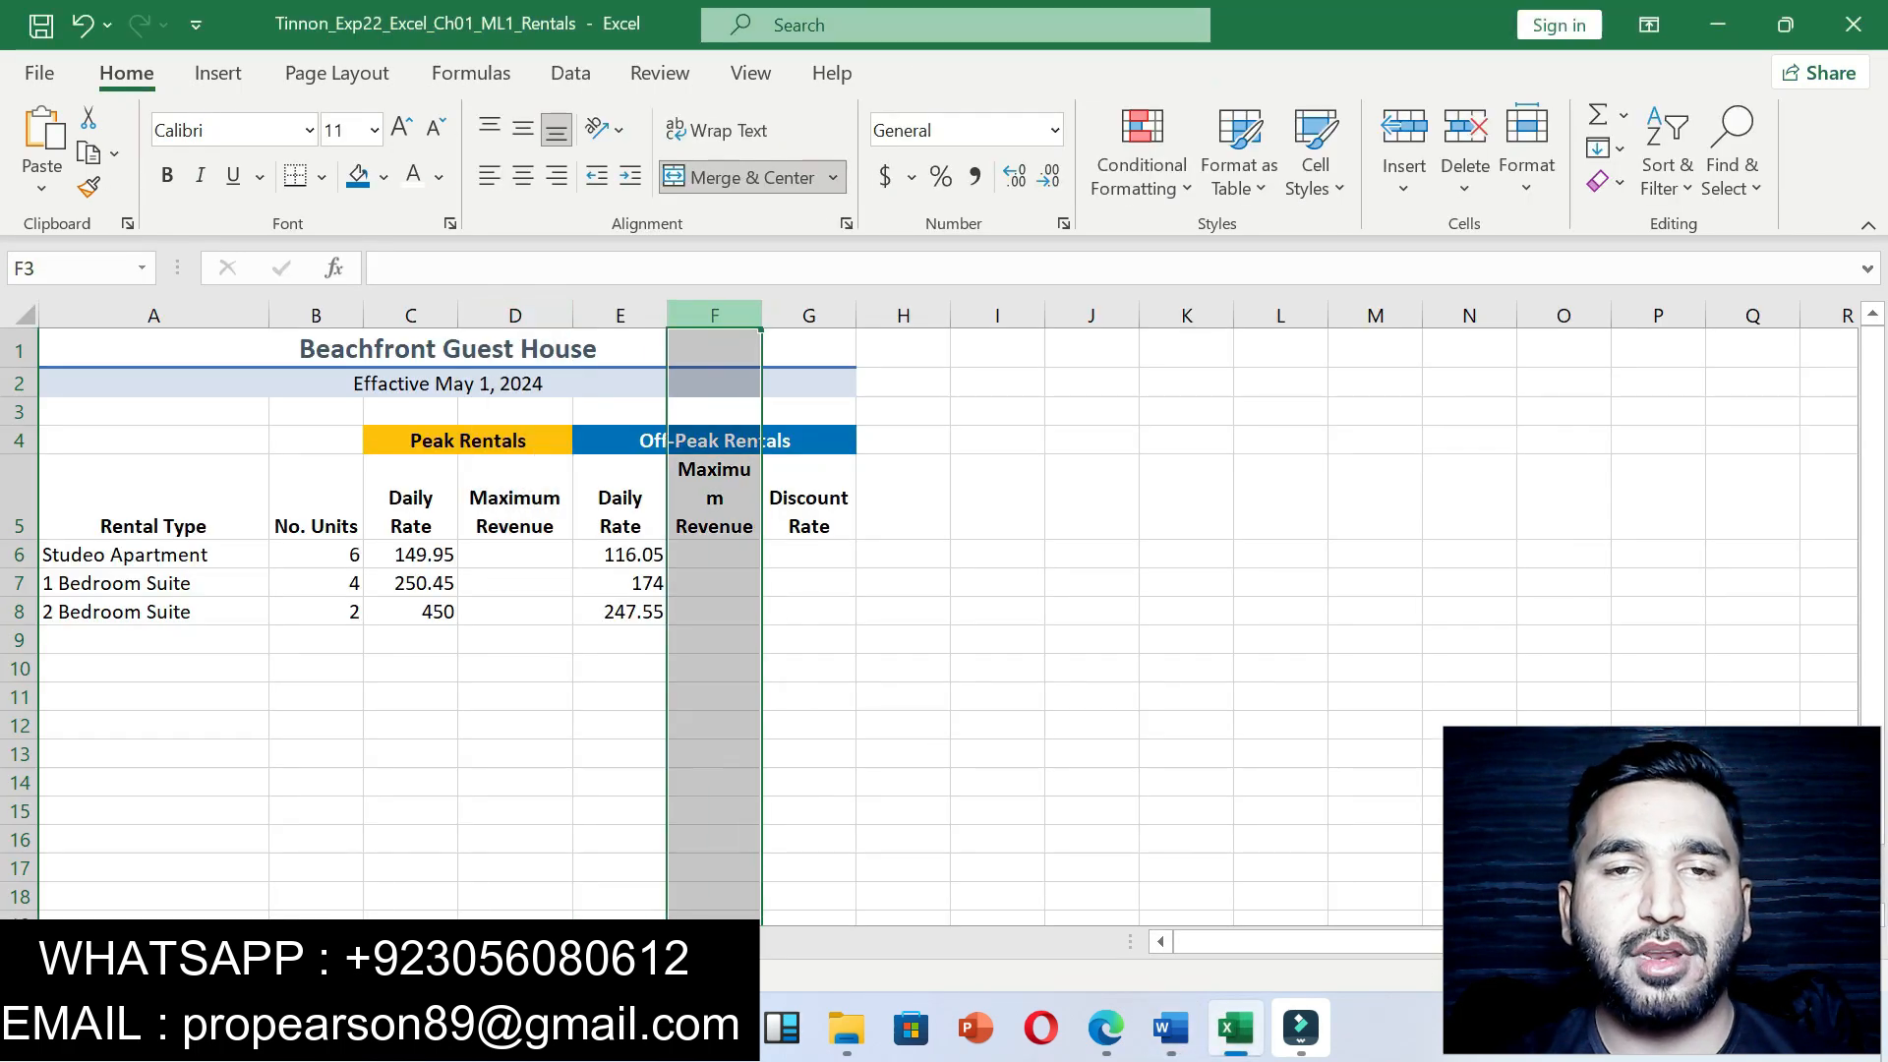
pyautogui.rightClick(710, 317)
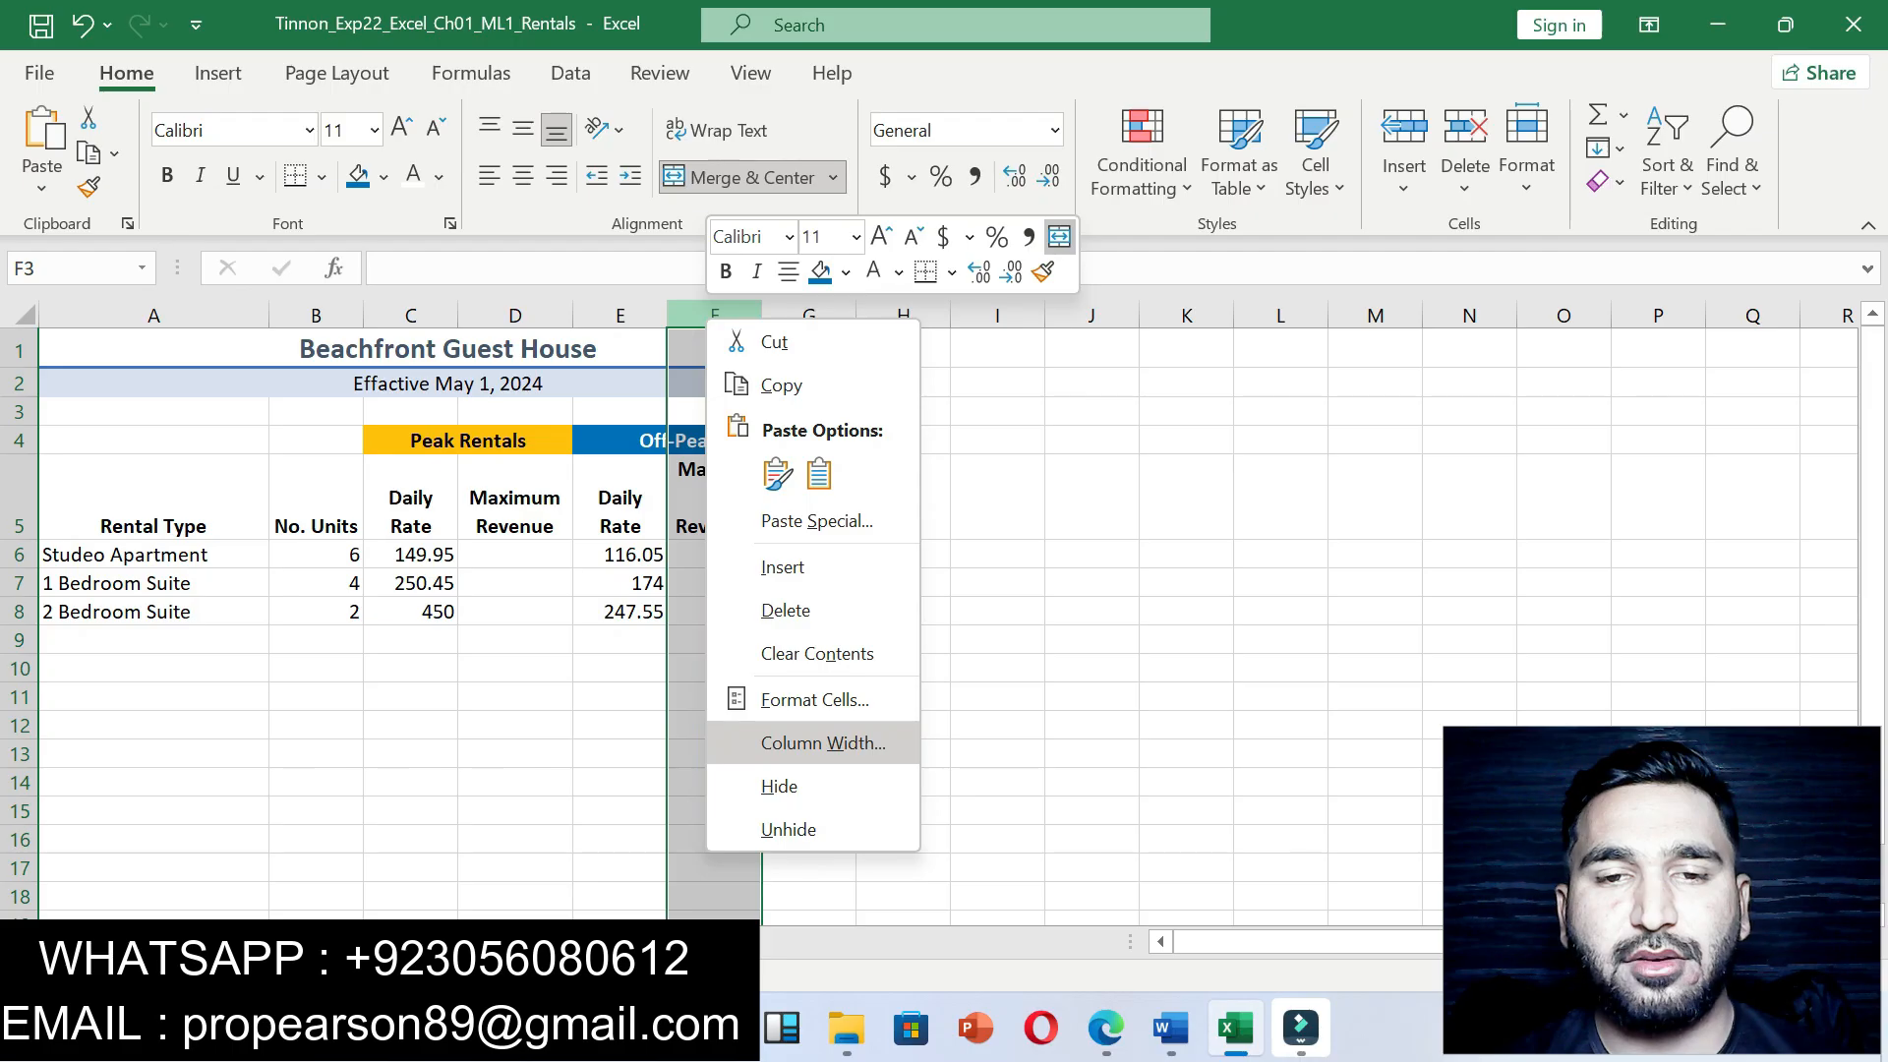
pyautogui.click(823, 742)
pyautogui.write('10.0')
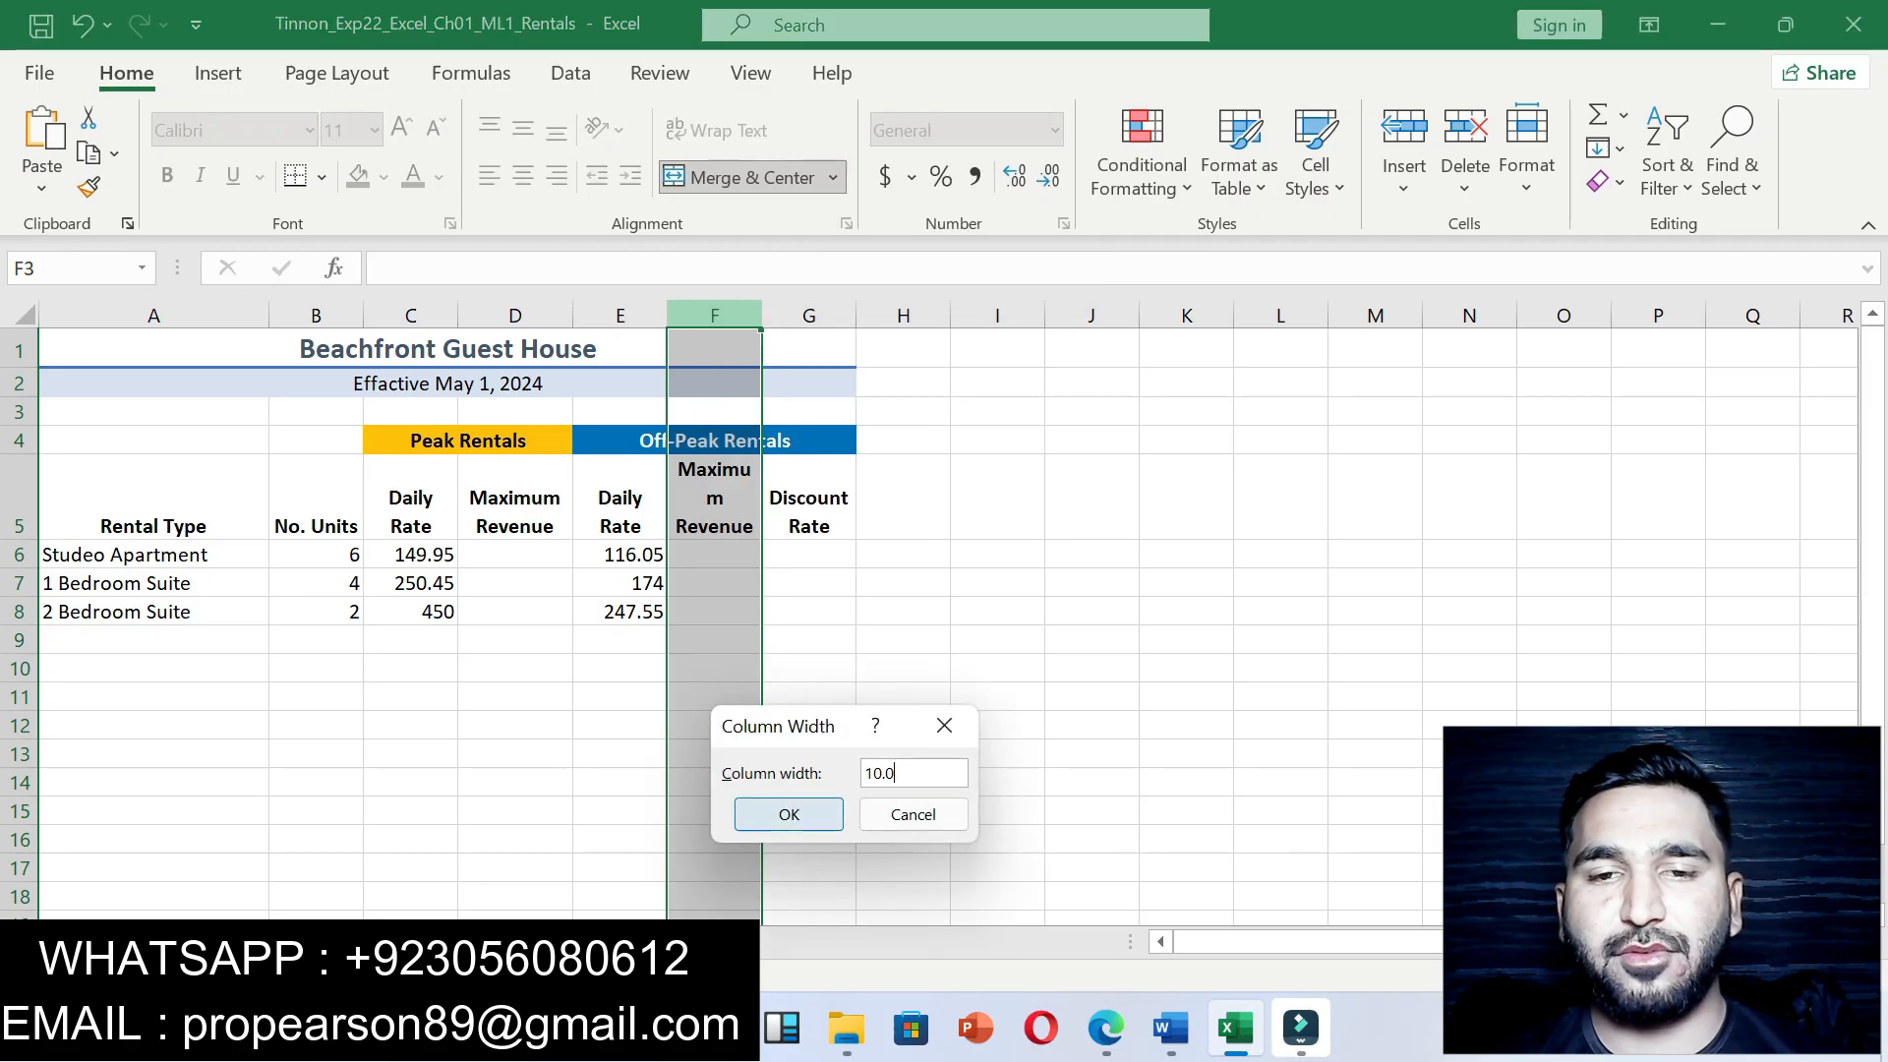
pyautogui.press('Return')
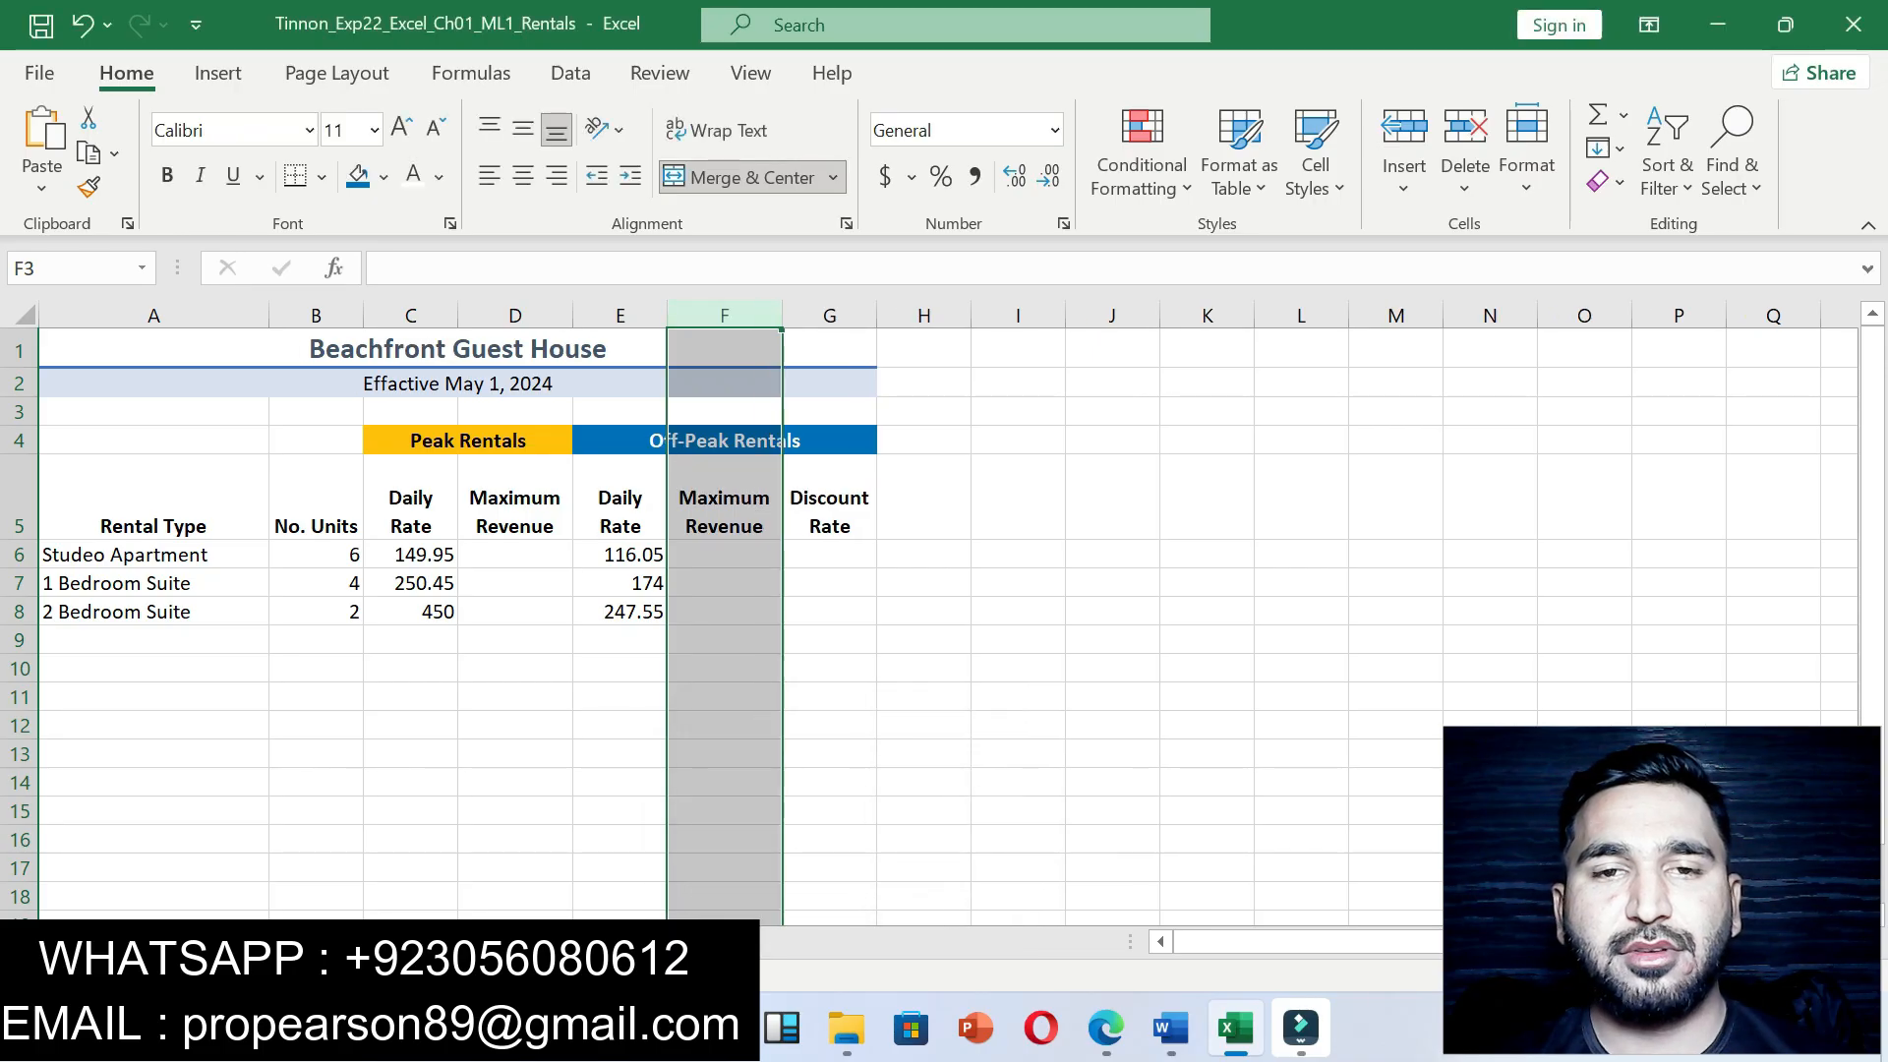
pyautogui.click(924, 612)
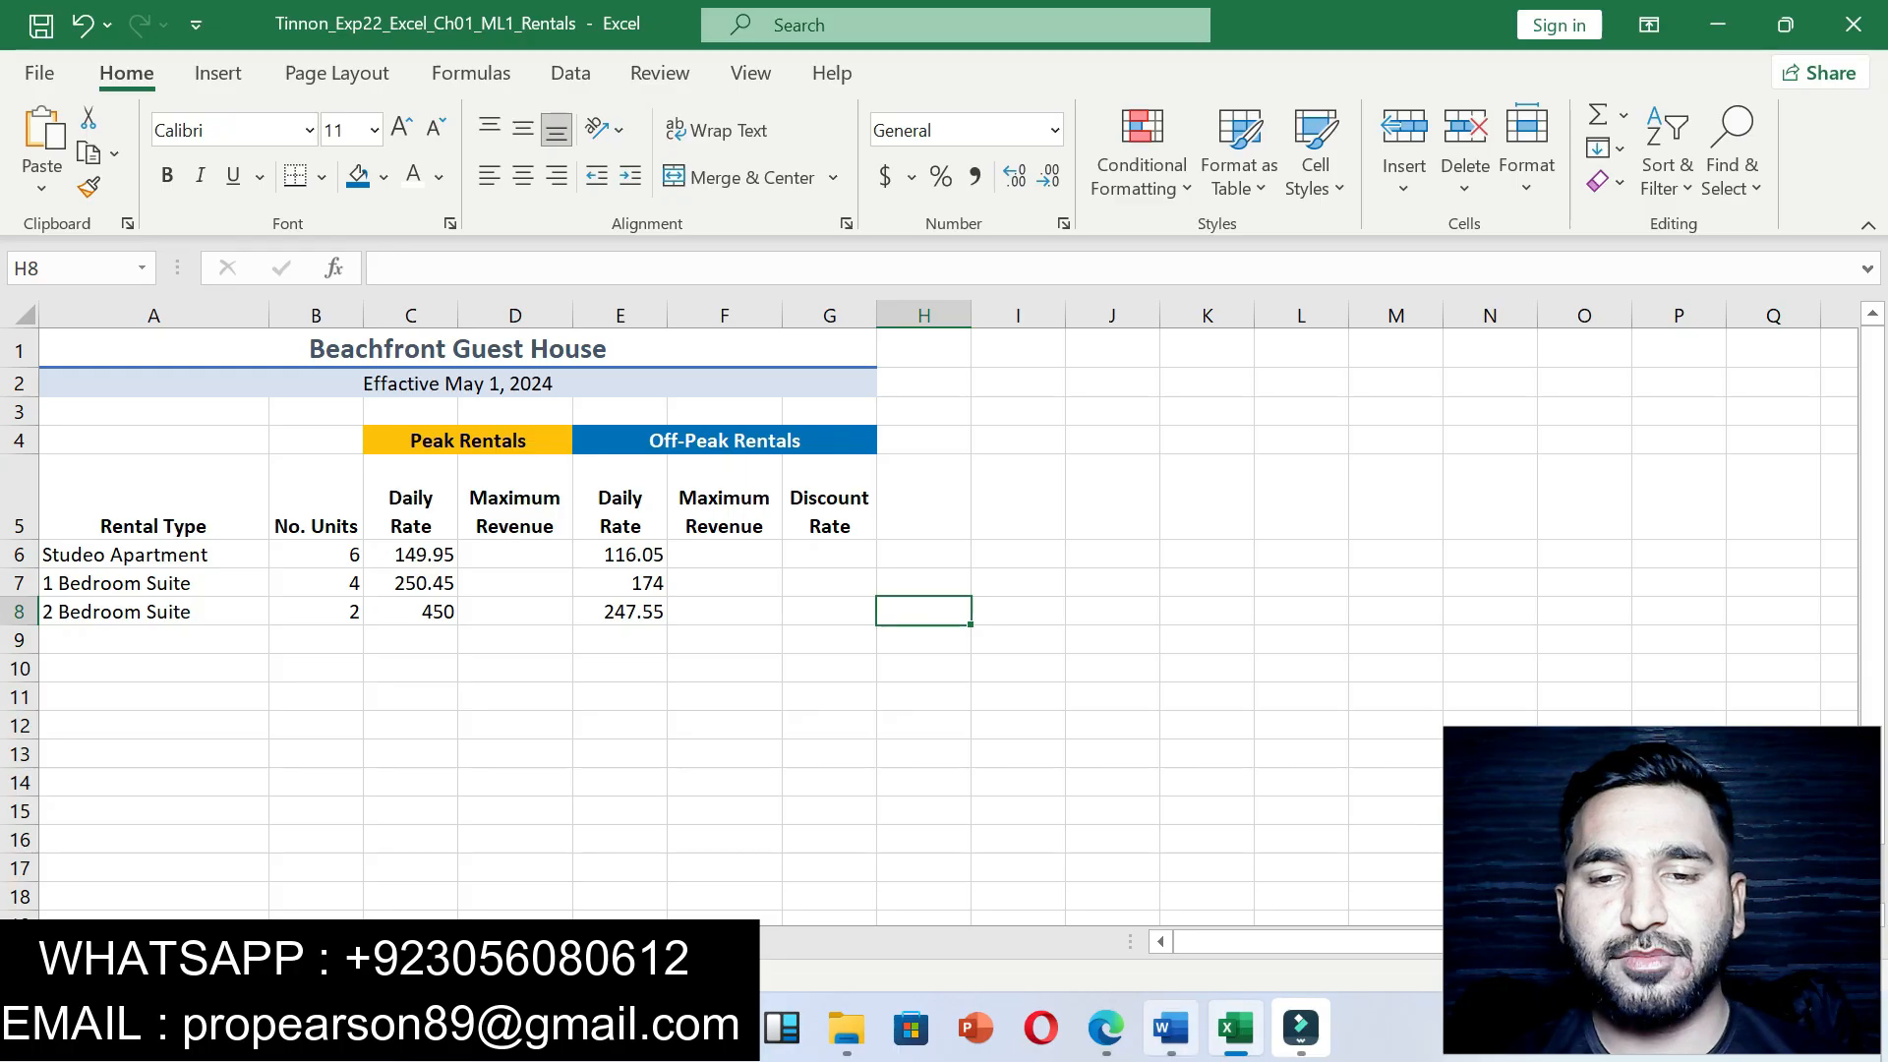
# Step: Check the step 7 range in Word, and horizontally center the data in B6:B8 in Excel
pyautogui.click(1170, 1028)
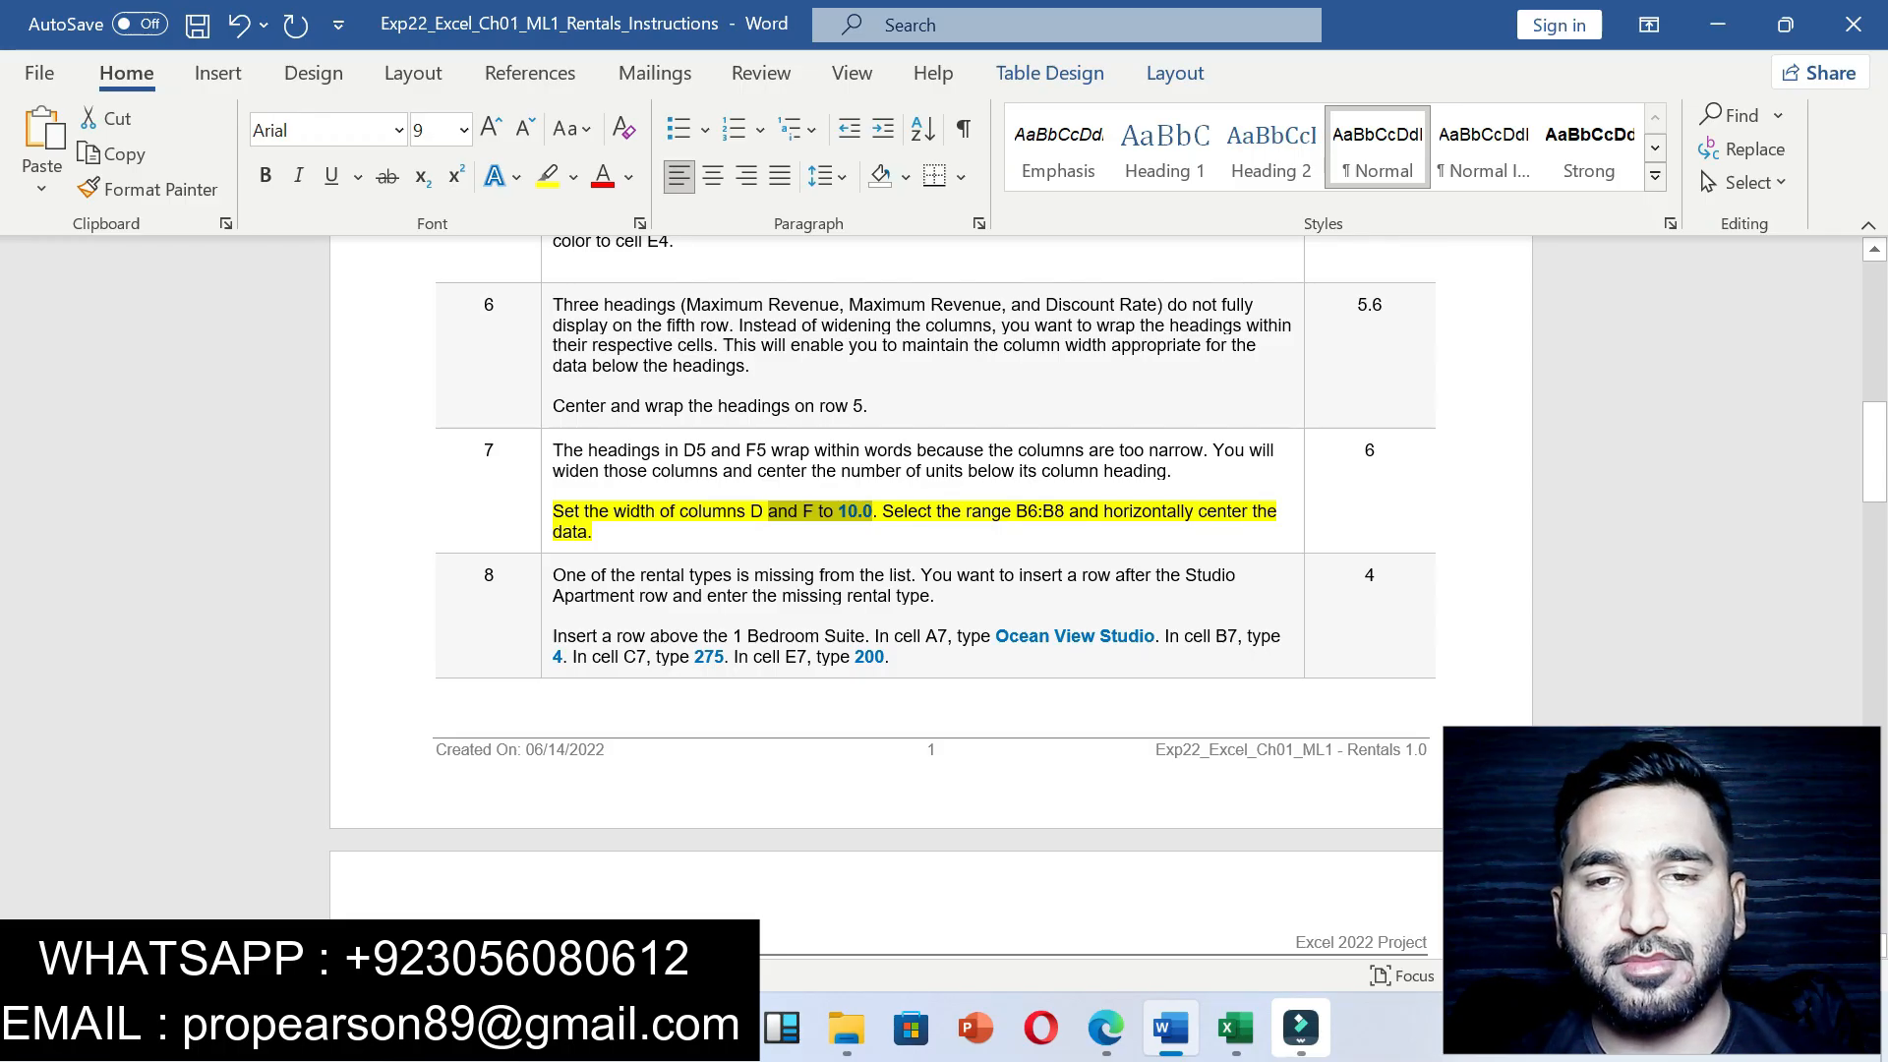
pyautogui.moveTo(1016, 510); pyautogui.dragTo(1067, 511)
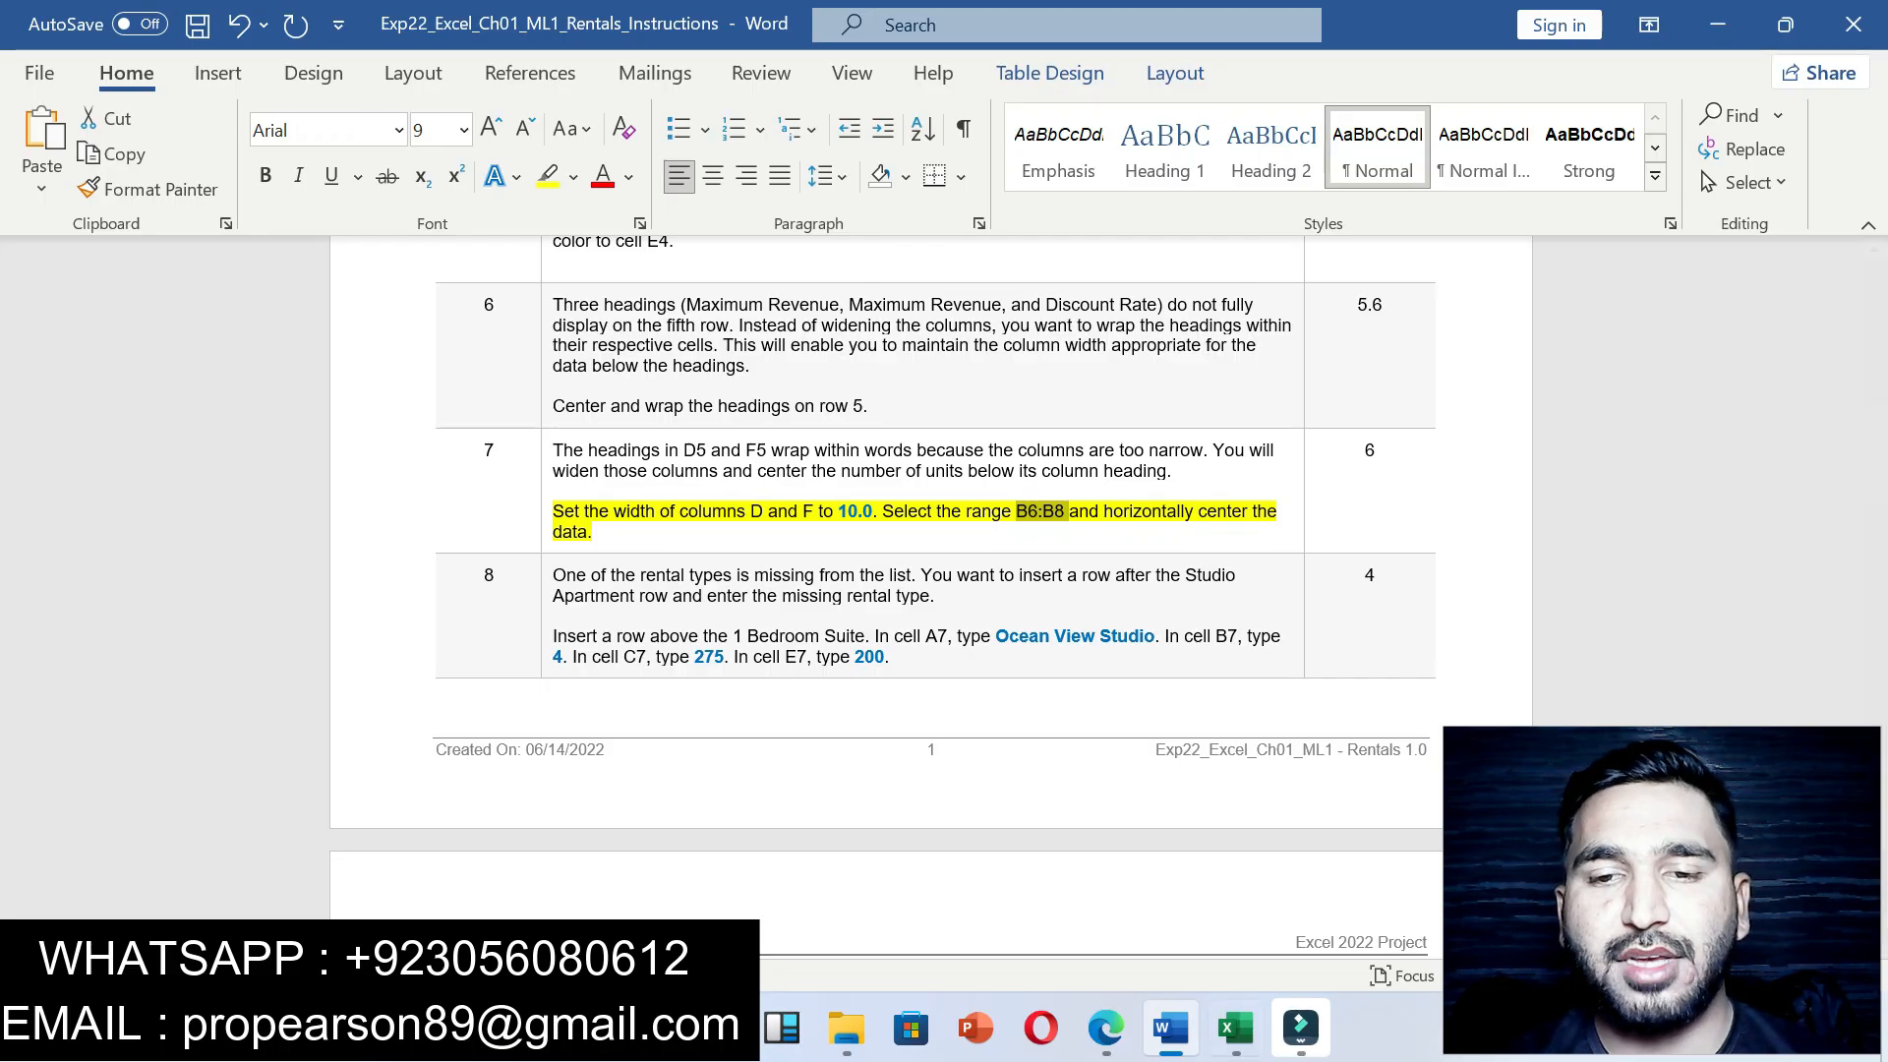
pyautogui.click(1235, 1028)
pyautogui.write('B6:B8')
pyautogui.press('Return')
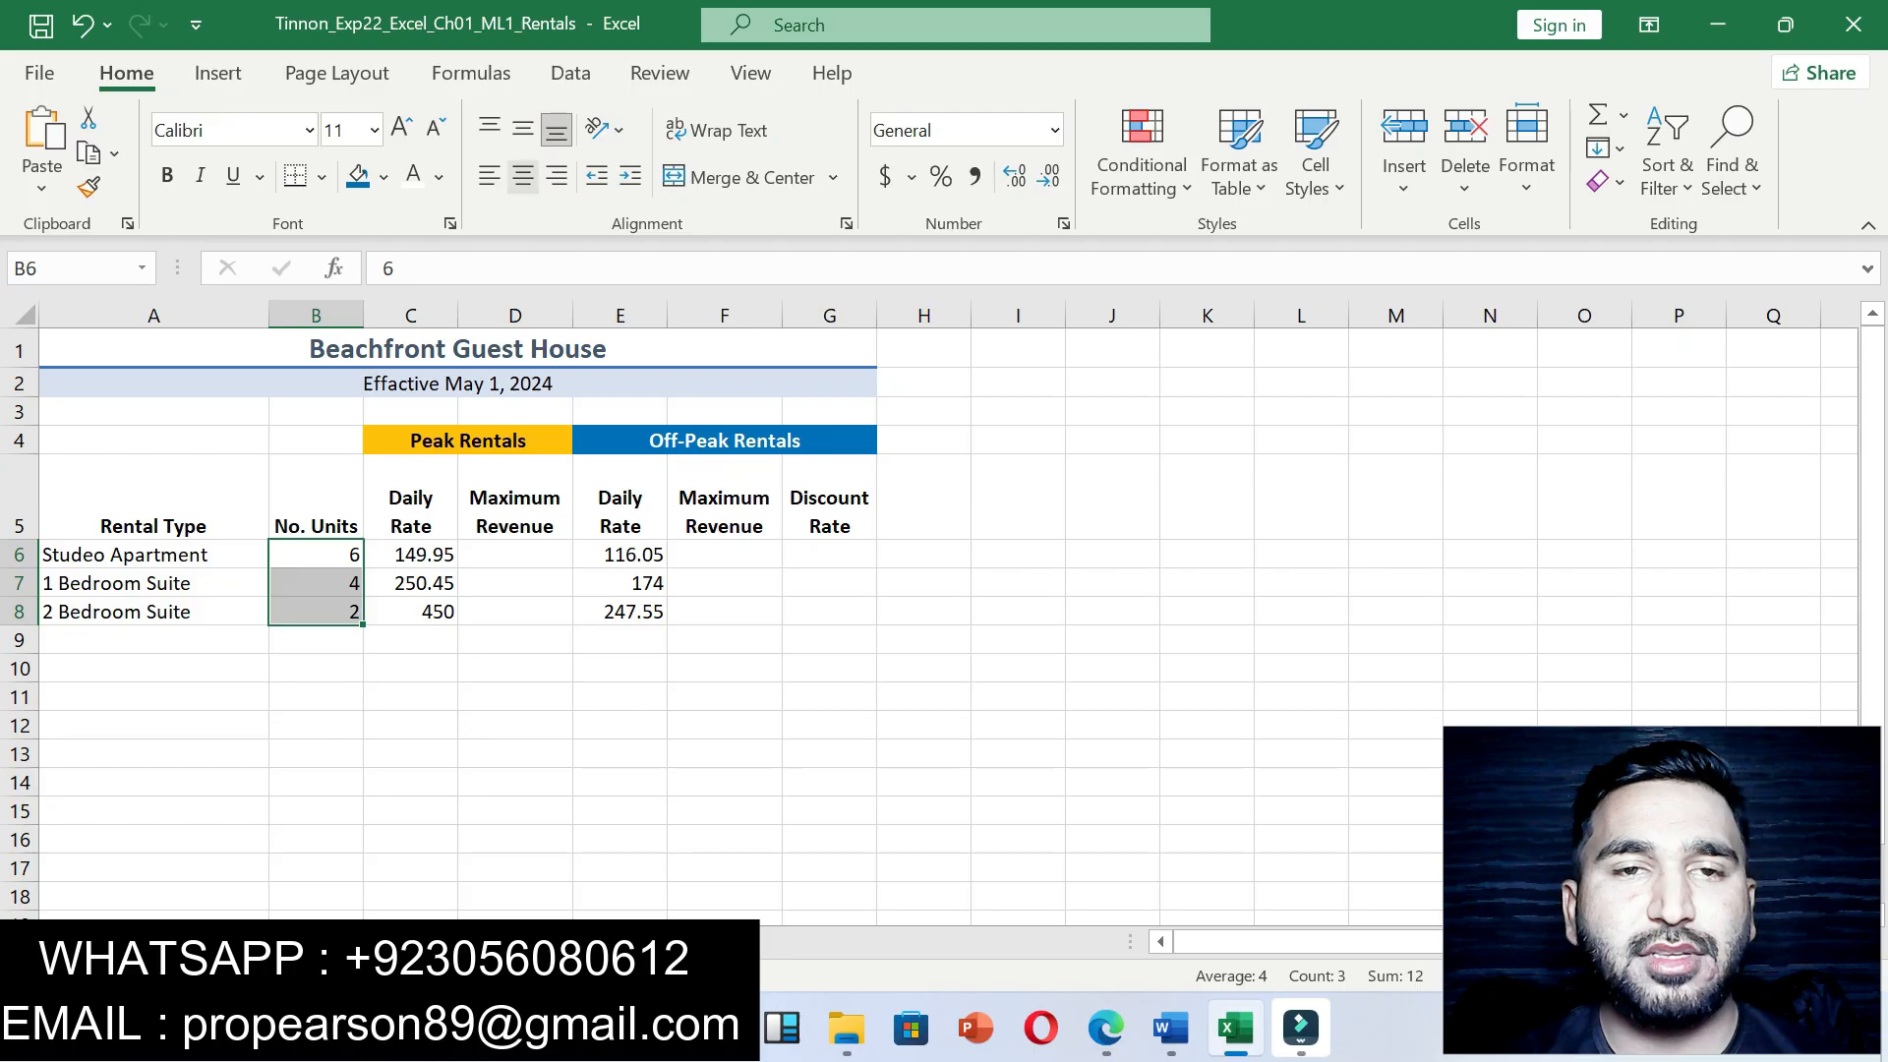
pyautogui.click(523, 177)
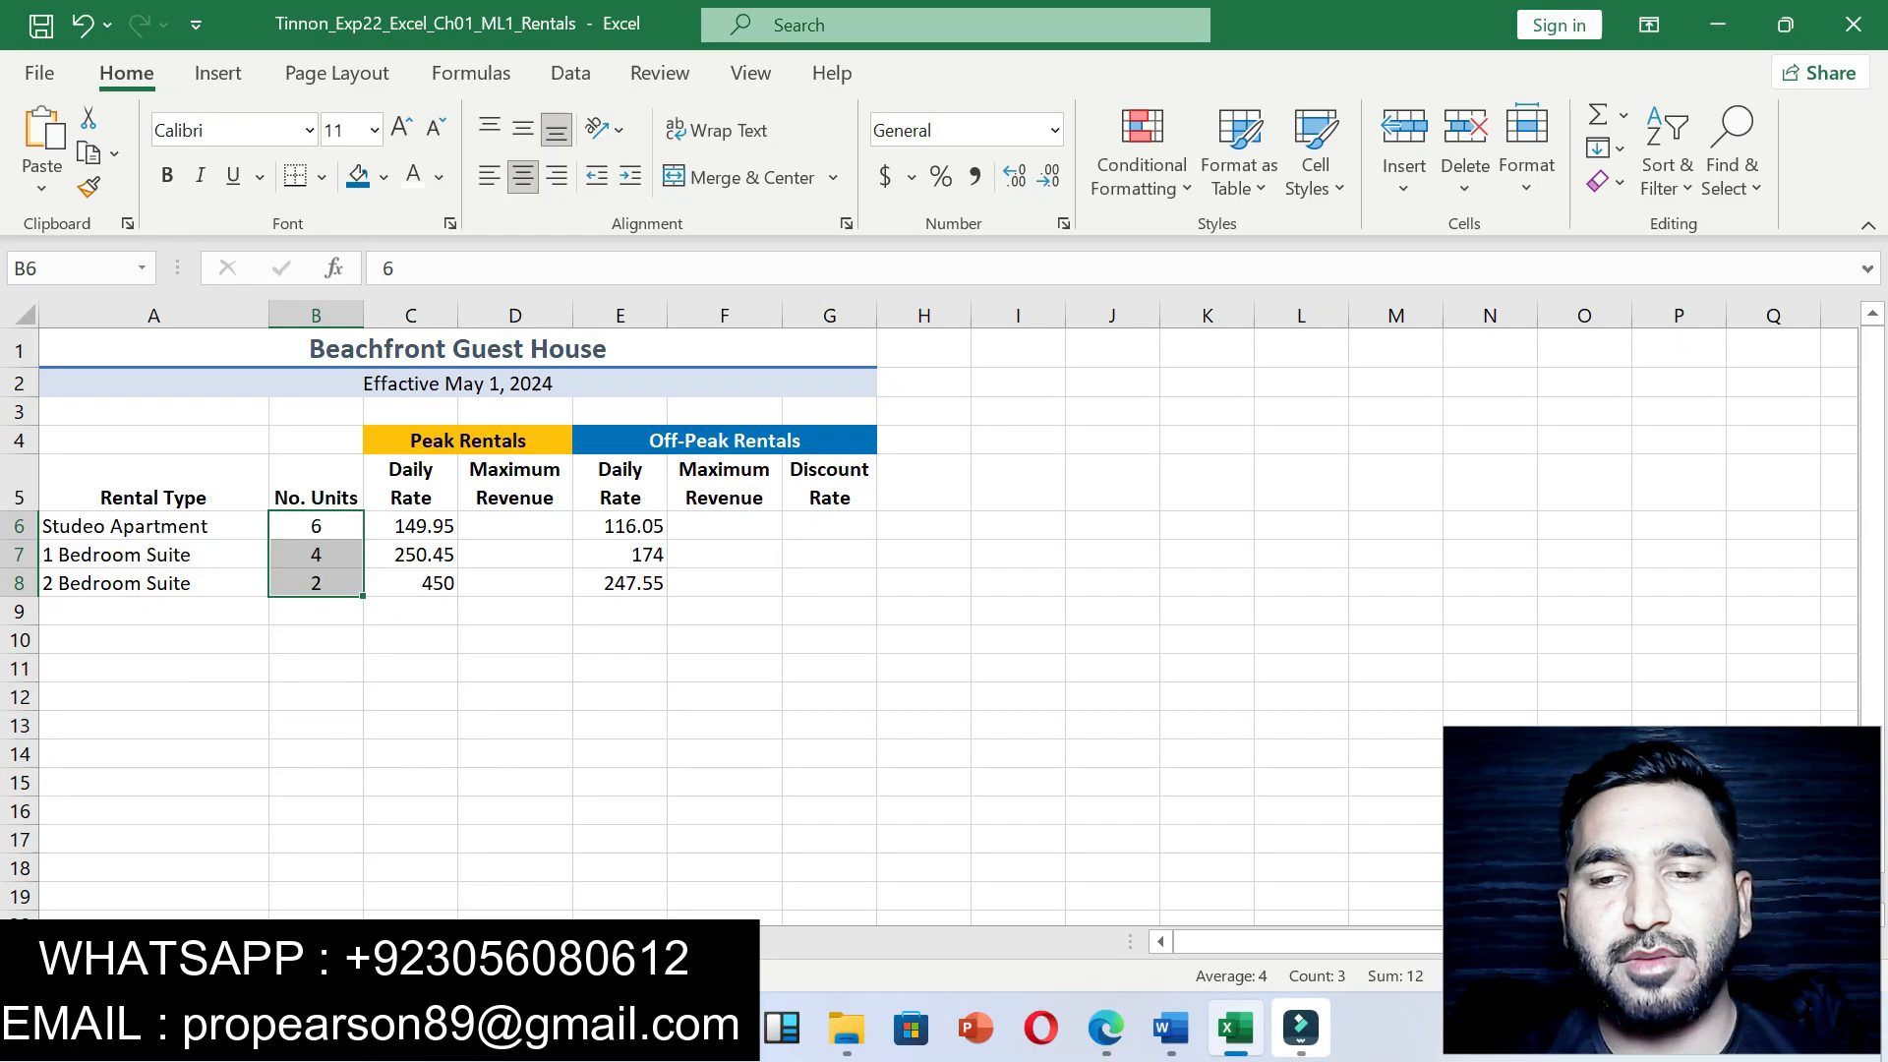
# Step: Return to Word and highlight the step 8 instruction about inserting a row and entering the missing rental type in yellow
pyautogui.click(1170, 1027)
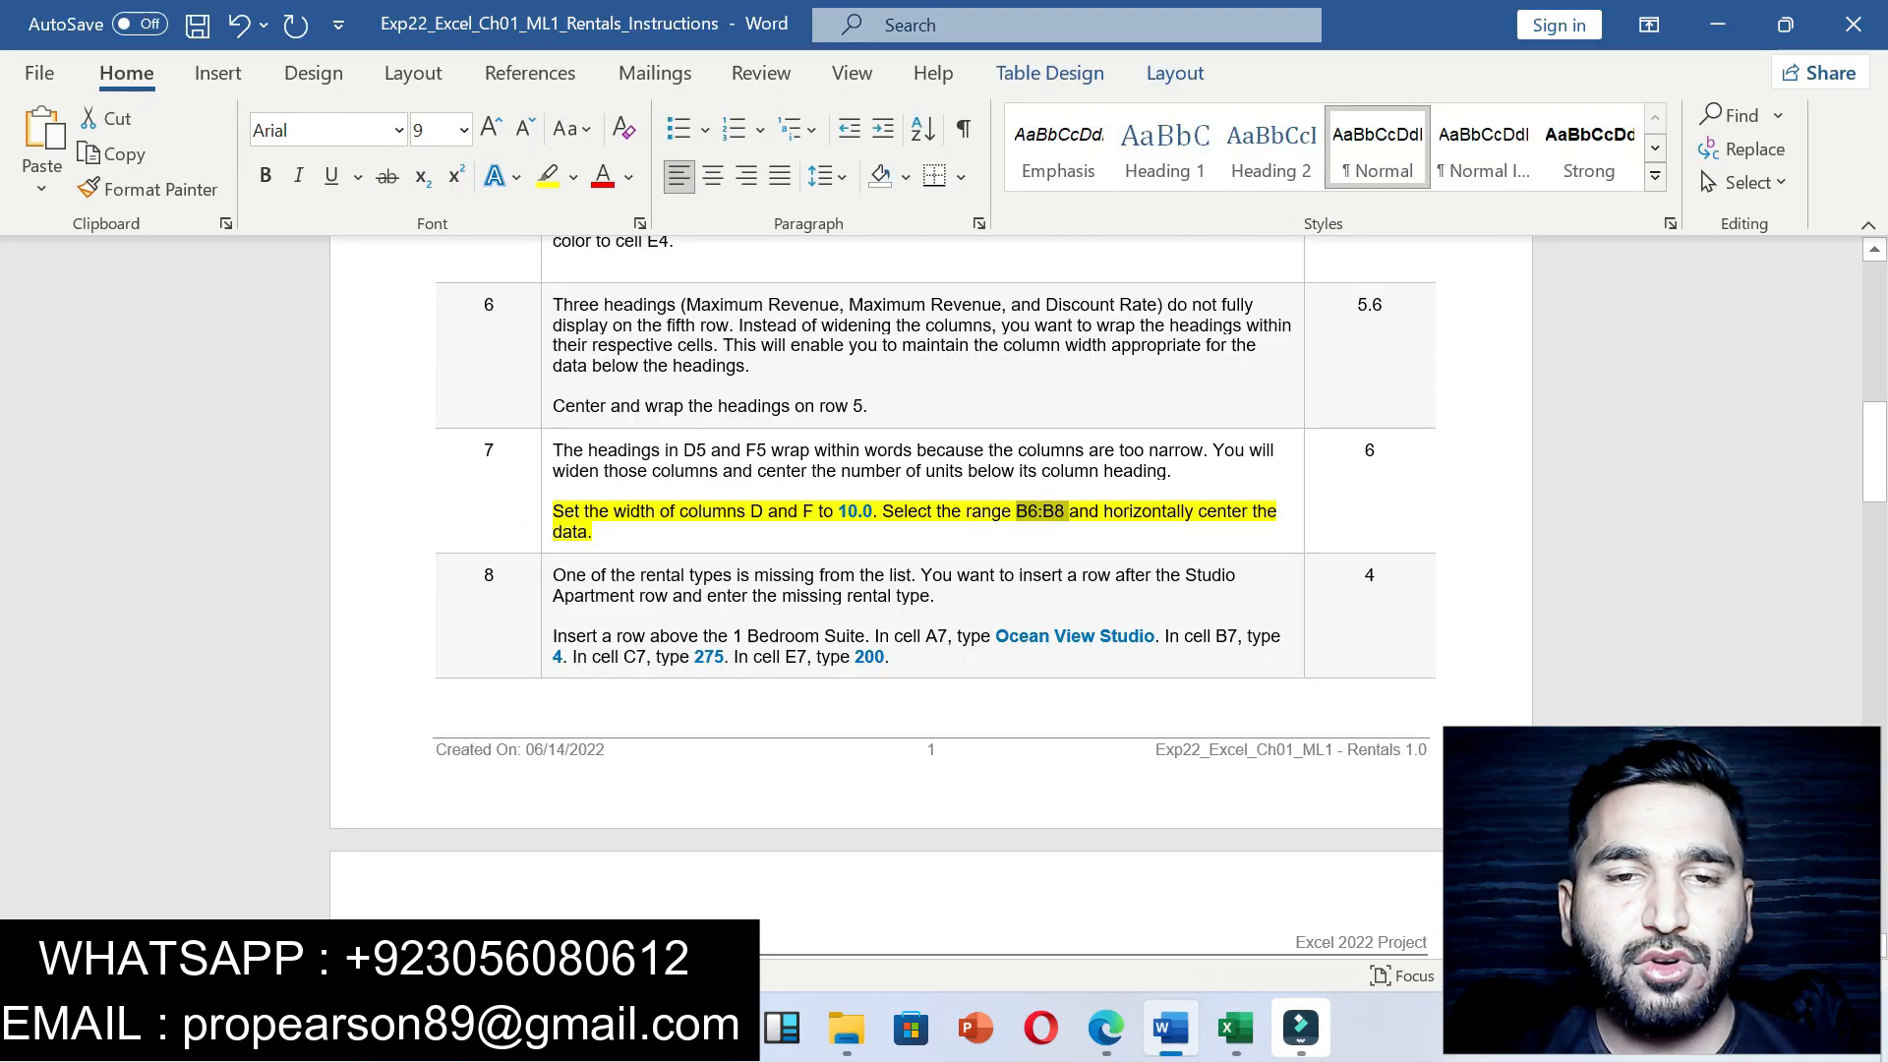
pyautogui.moveTo(552, 636); pyautogui.dragTo(890, 657)
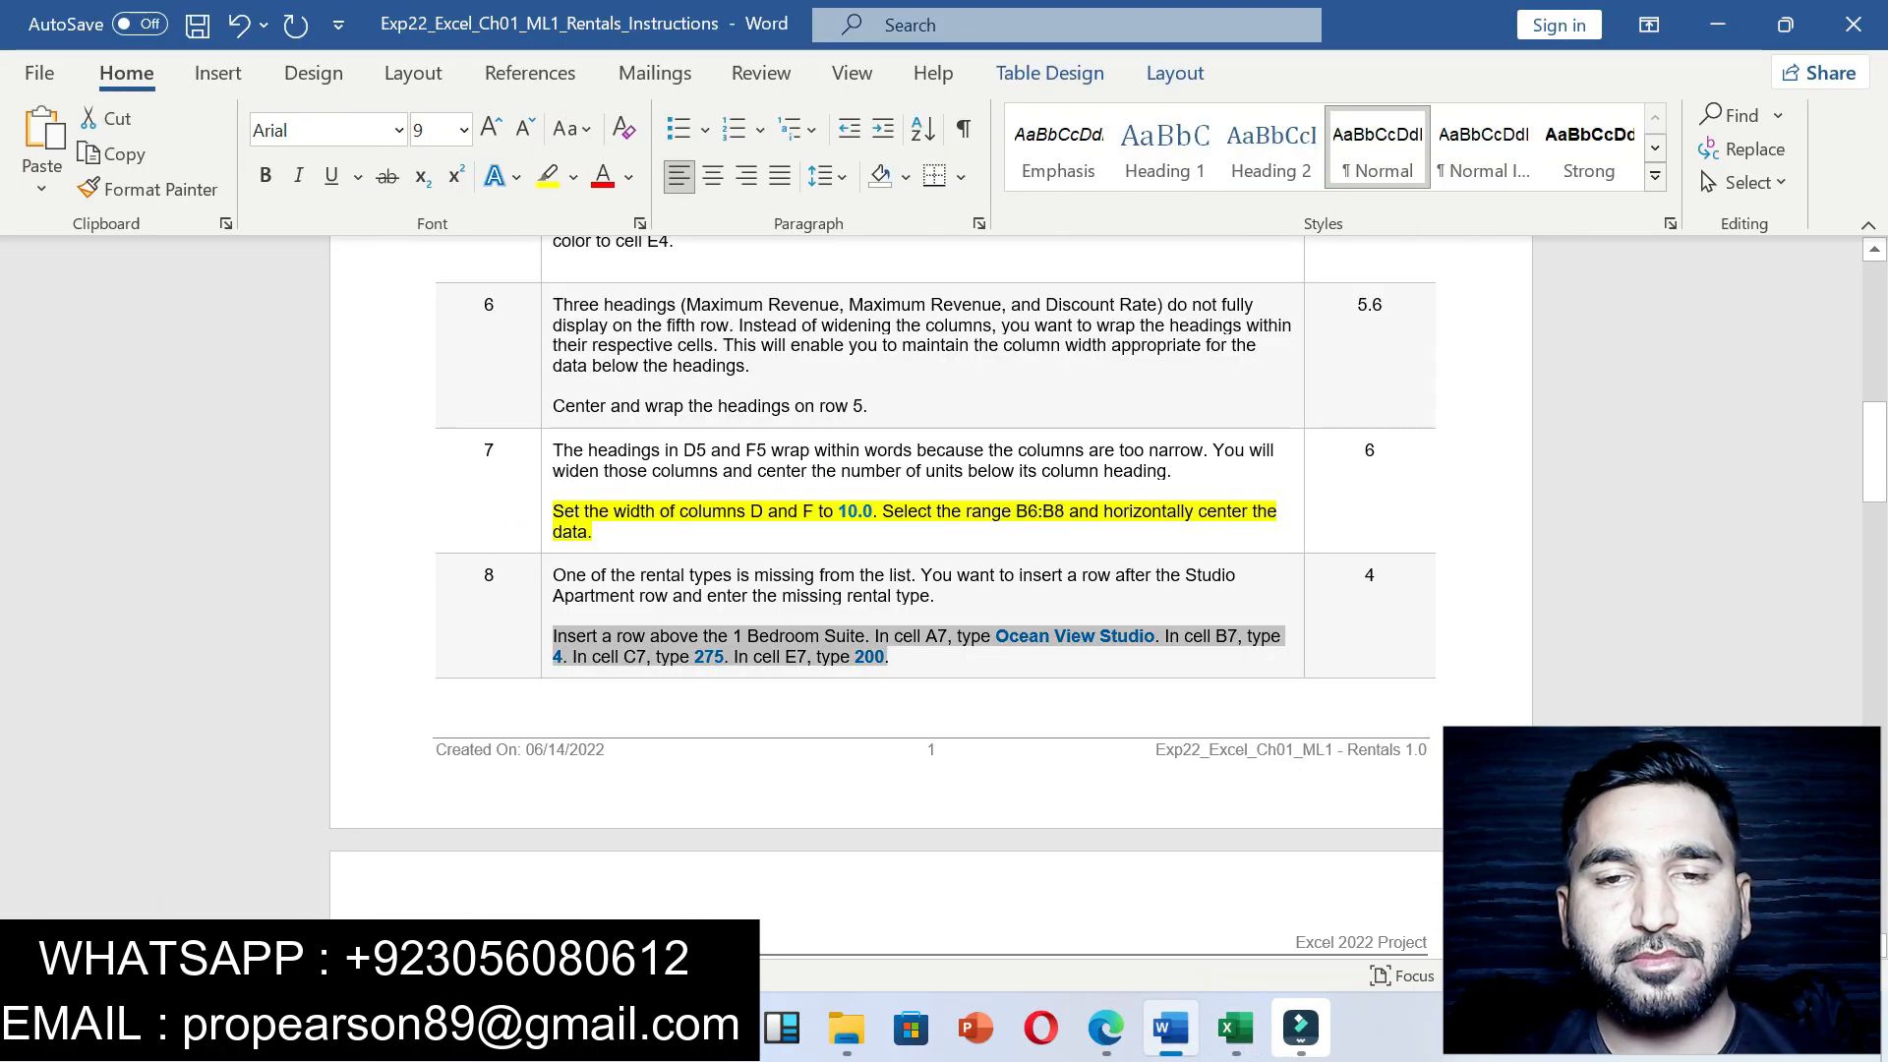
pyautogui.click(1021, 614)
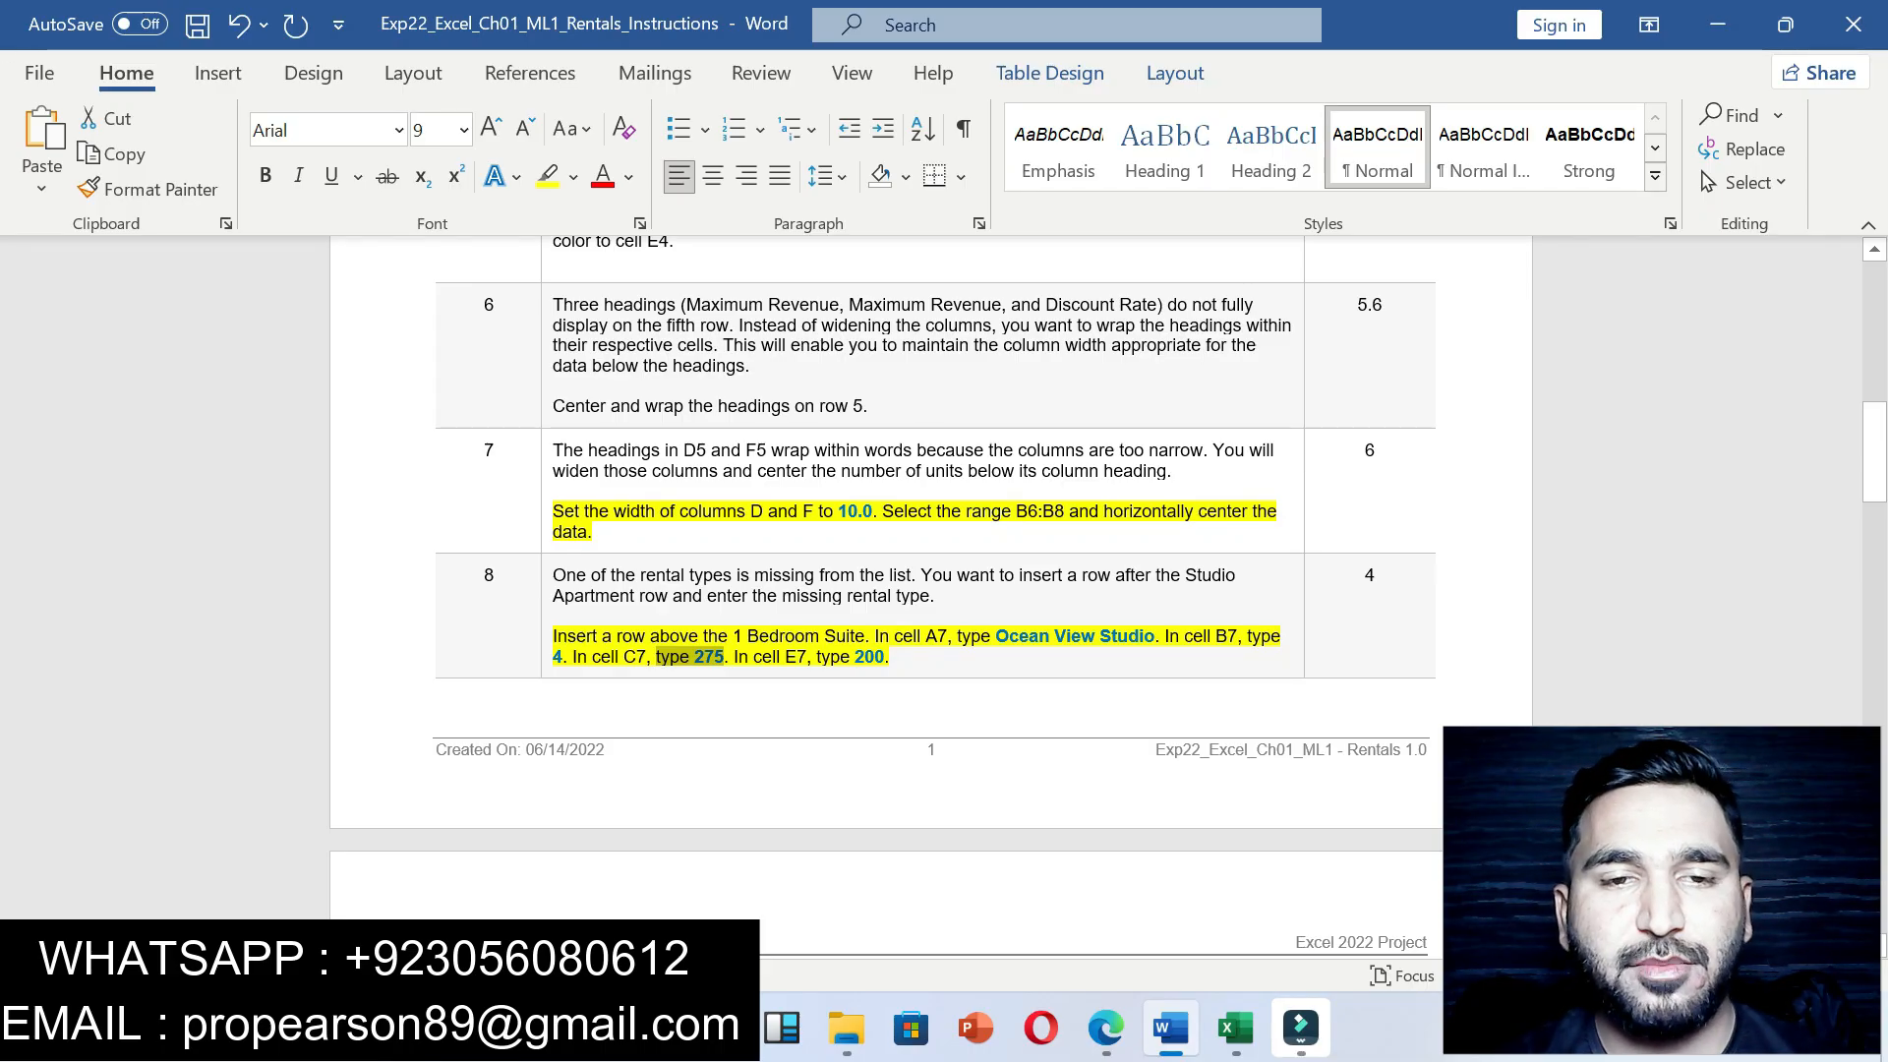
pyautogui.moveTo(554, 636); pyautogui.dragTo(956, 636)
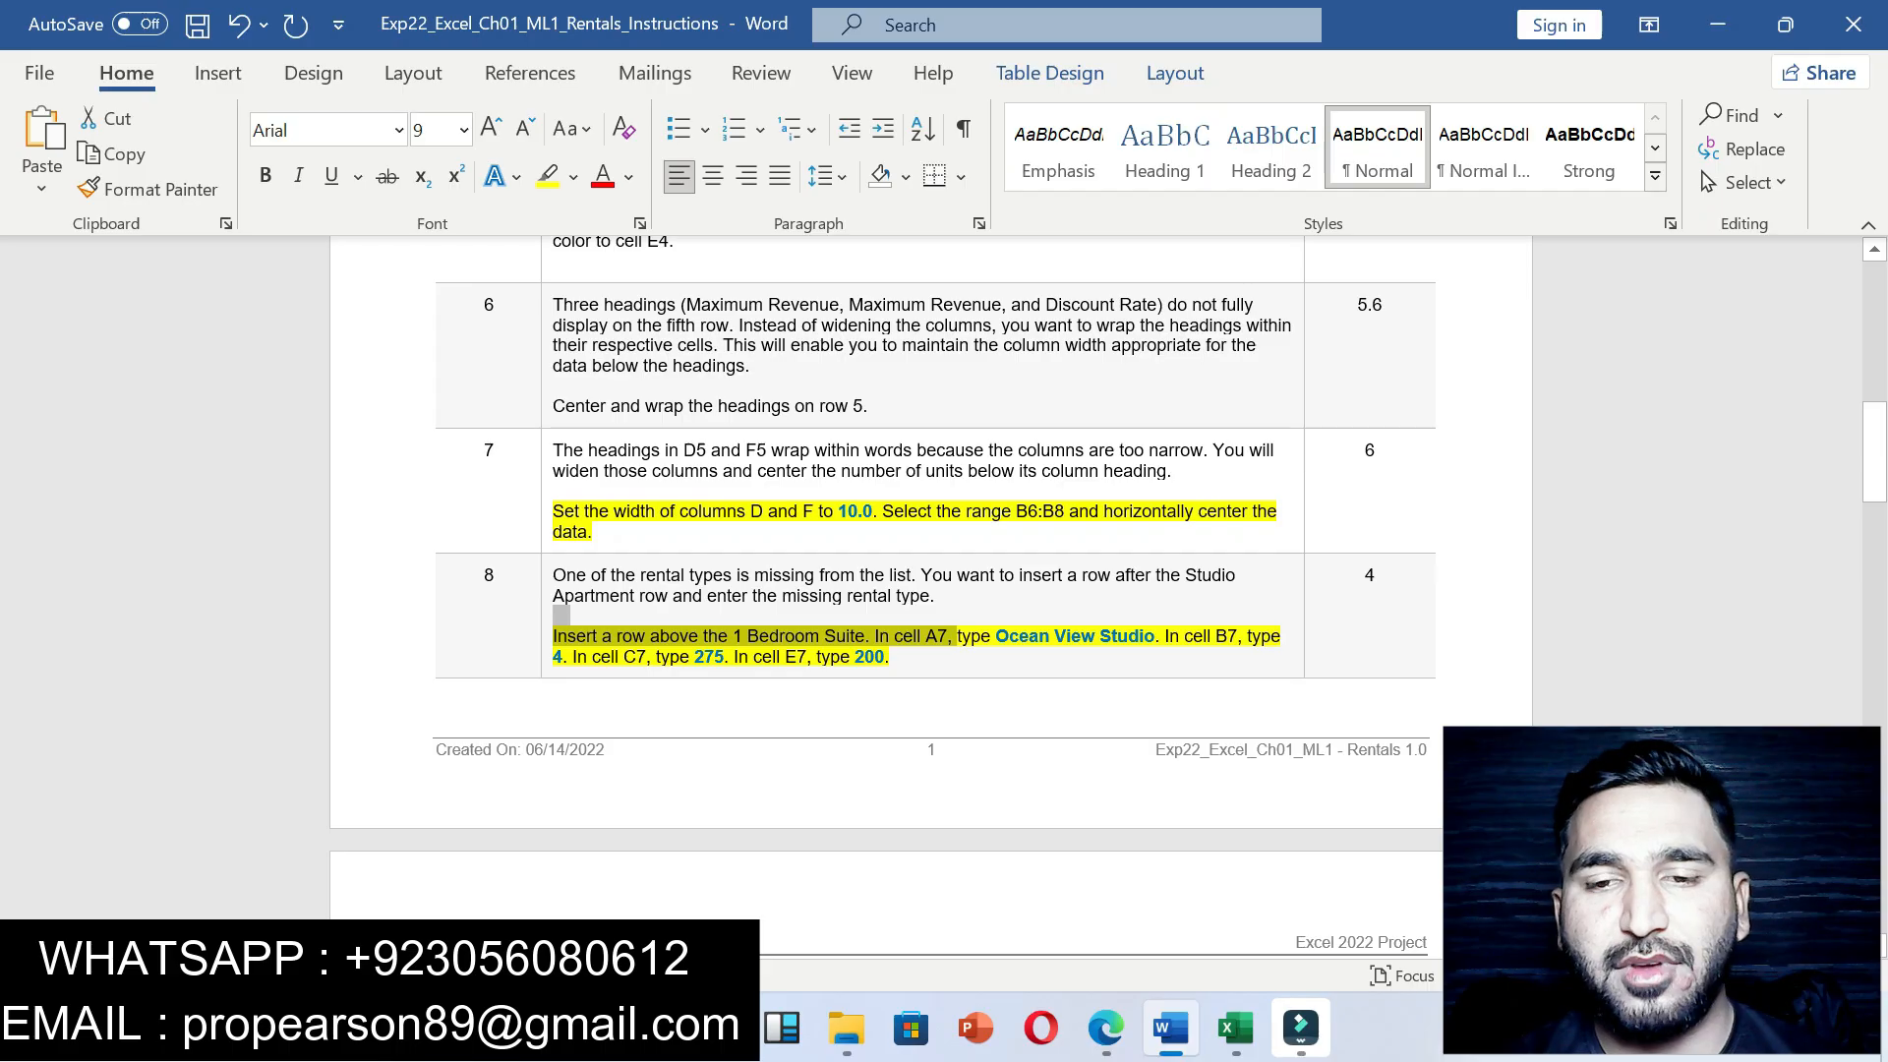
# Step: Switch to Excel and insert a blank row above the 1 Bedroom Suite row
pyautogui.click(1235, 1028)
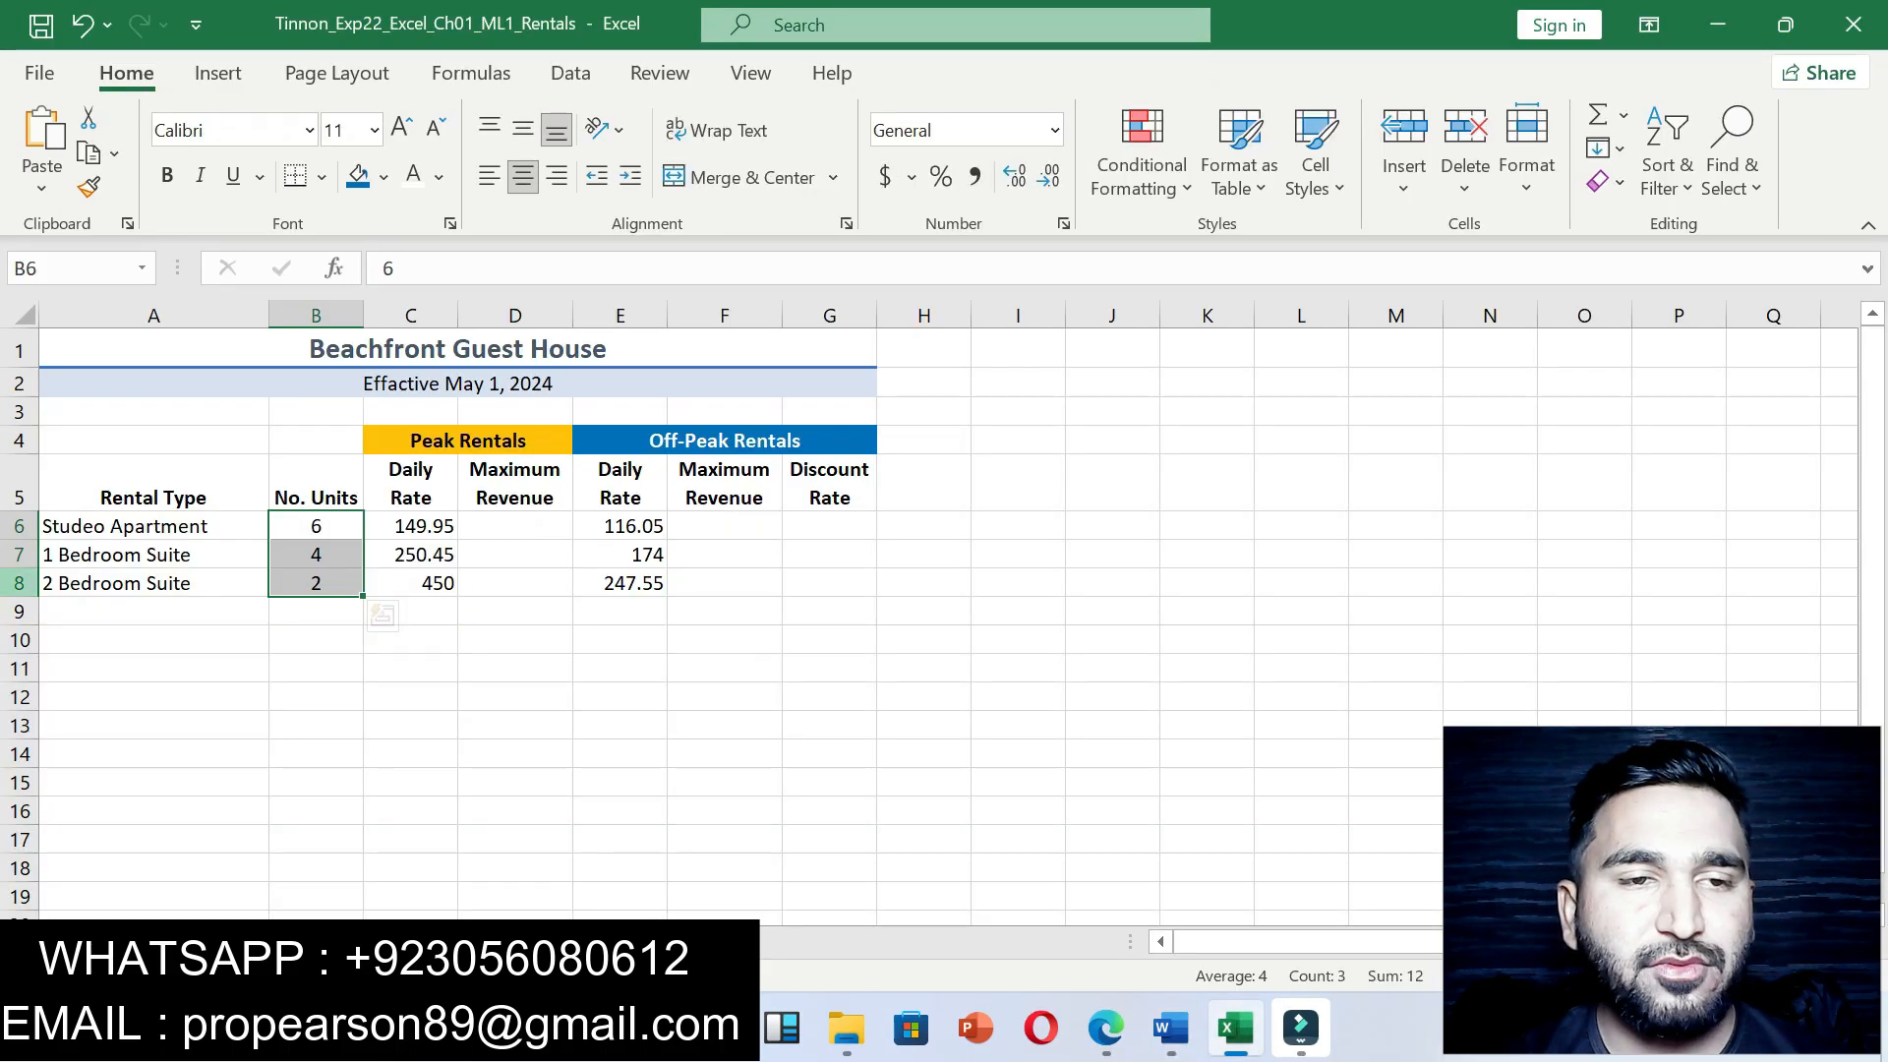
pyautogui.click(18, 555)
pyautogui.rightClick(18, 555)
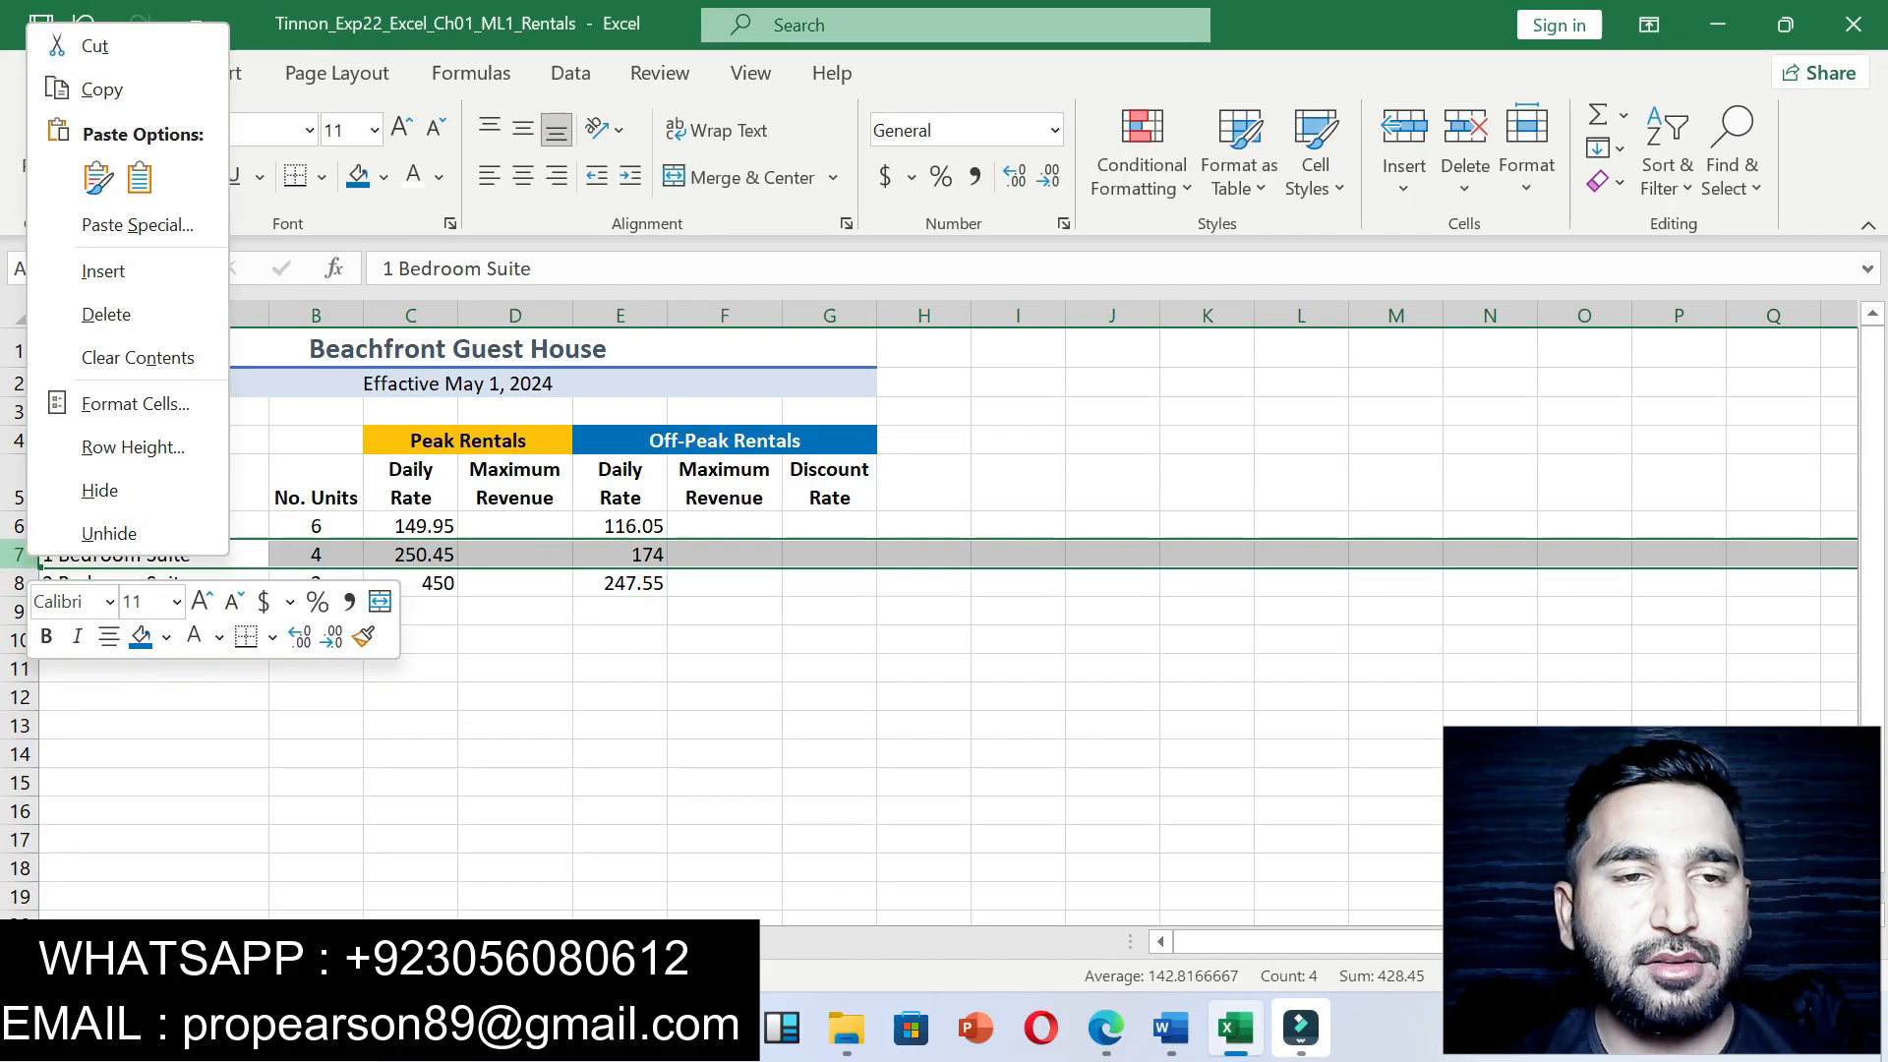
pyautogui.click(103, 270)
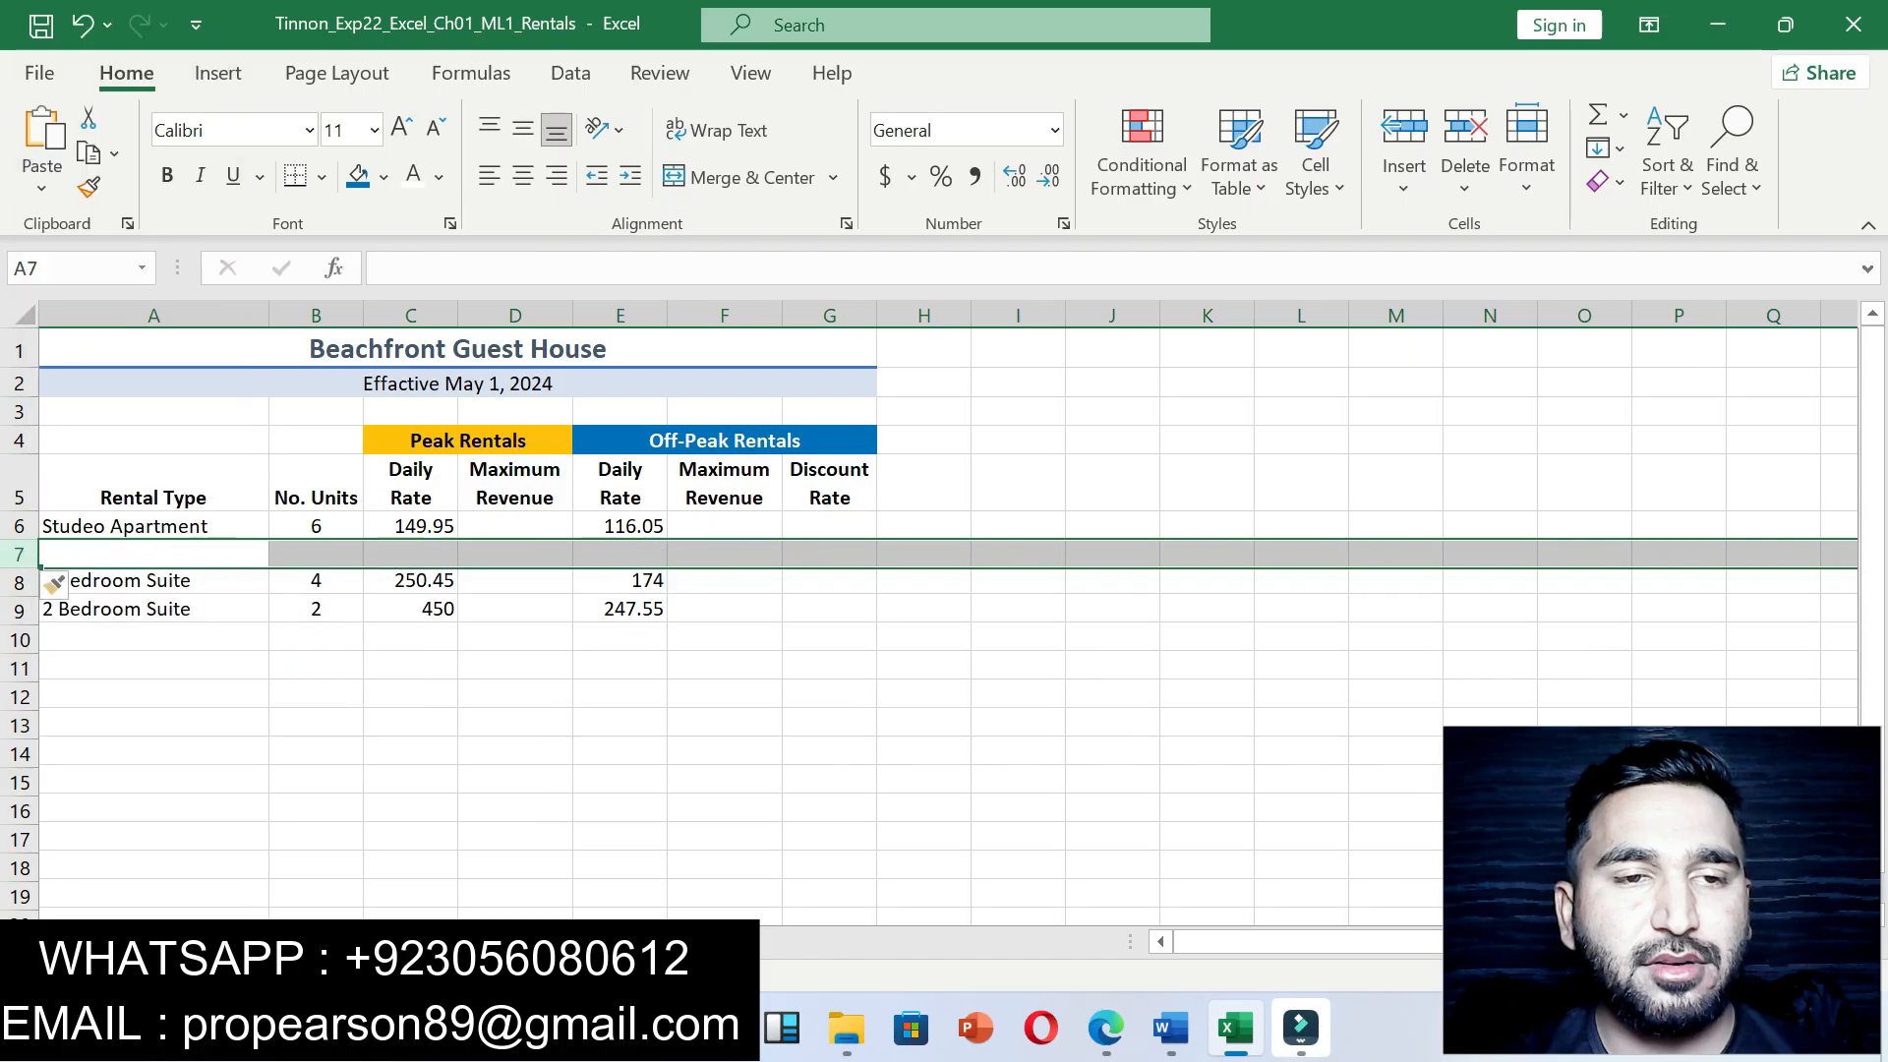
pyautogui.click(153, 697)
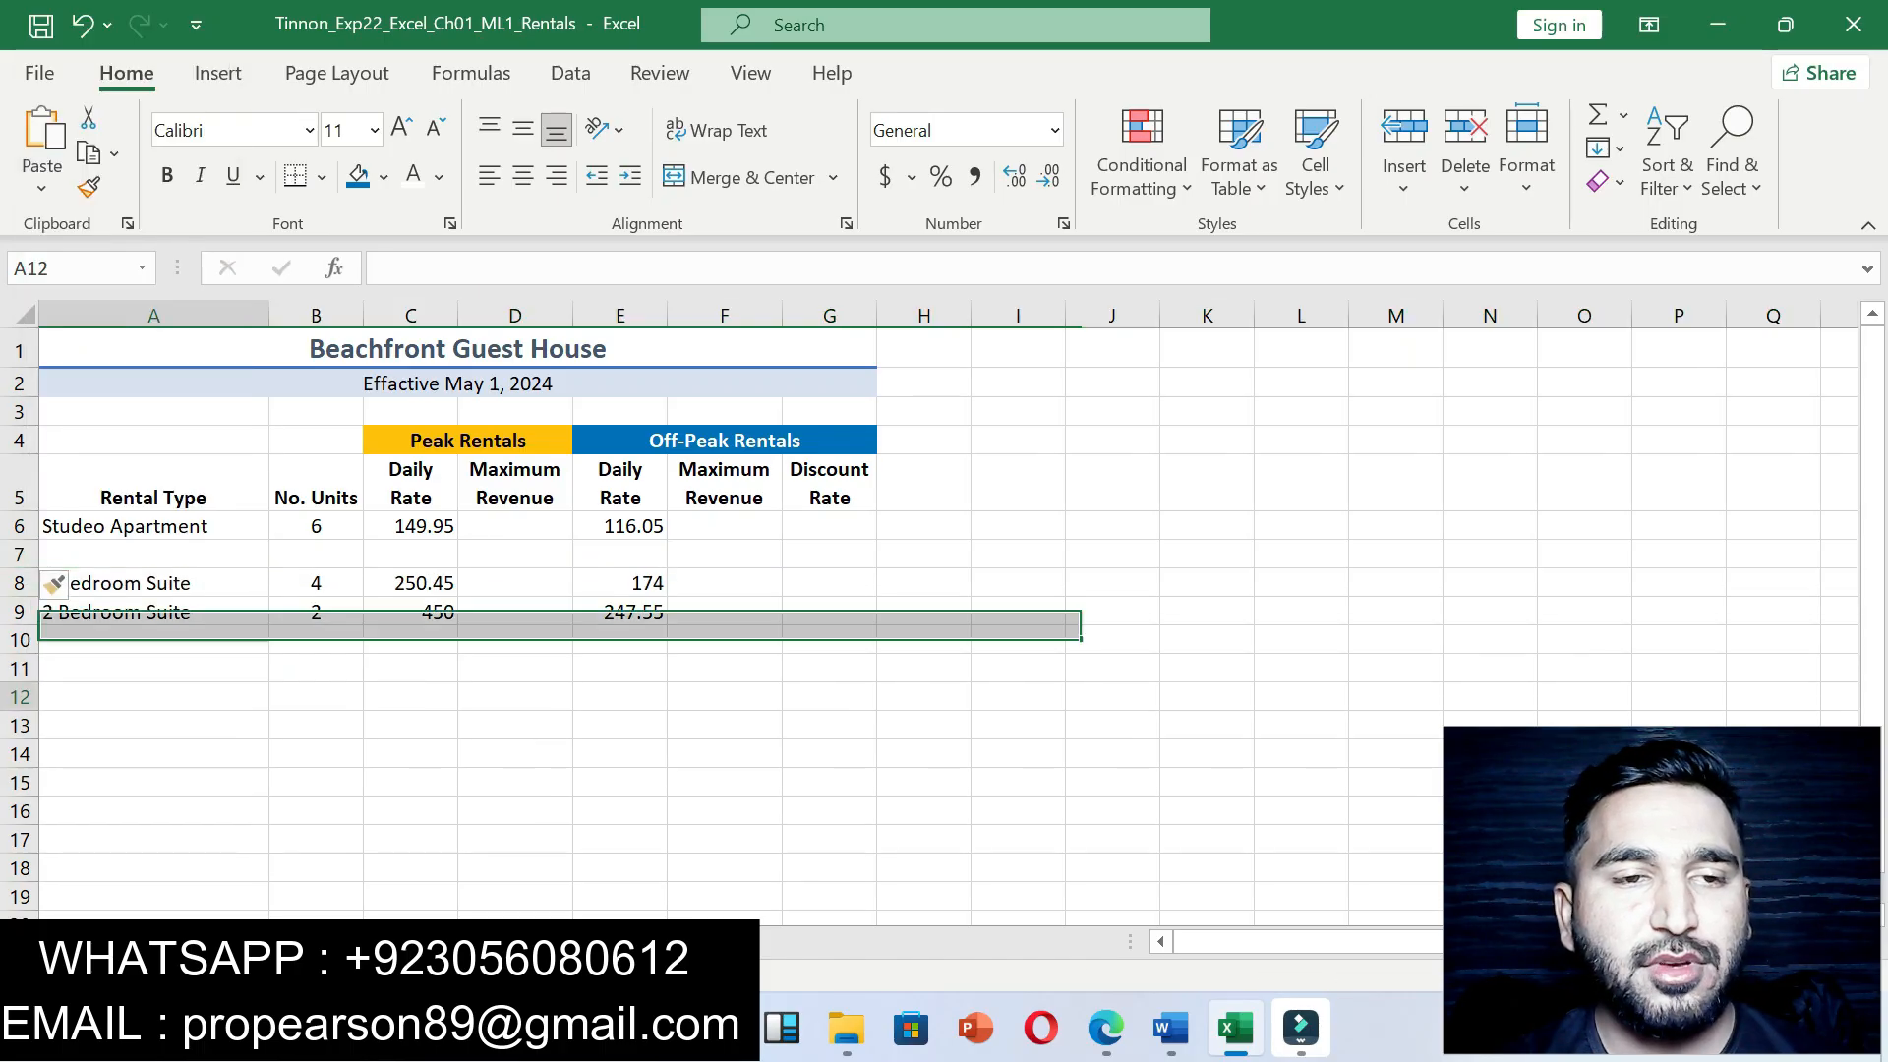
pyautogui.press('Up')
pyautogui.press('Up')
pyautogui.press('Up')
pyautogui.press('Up')
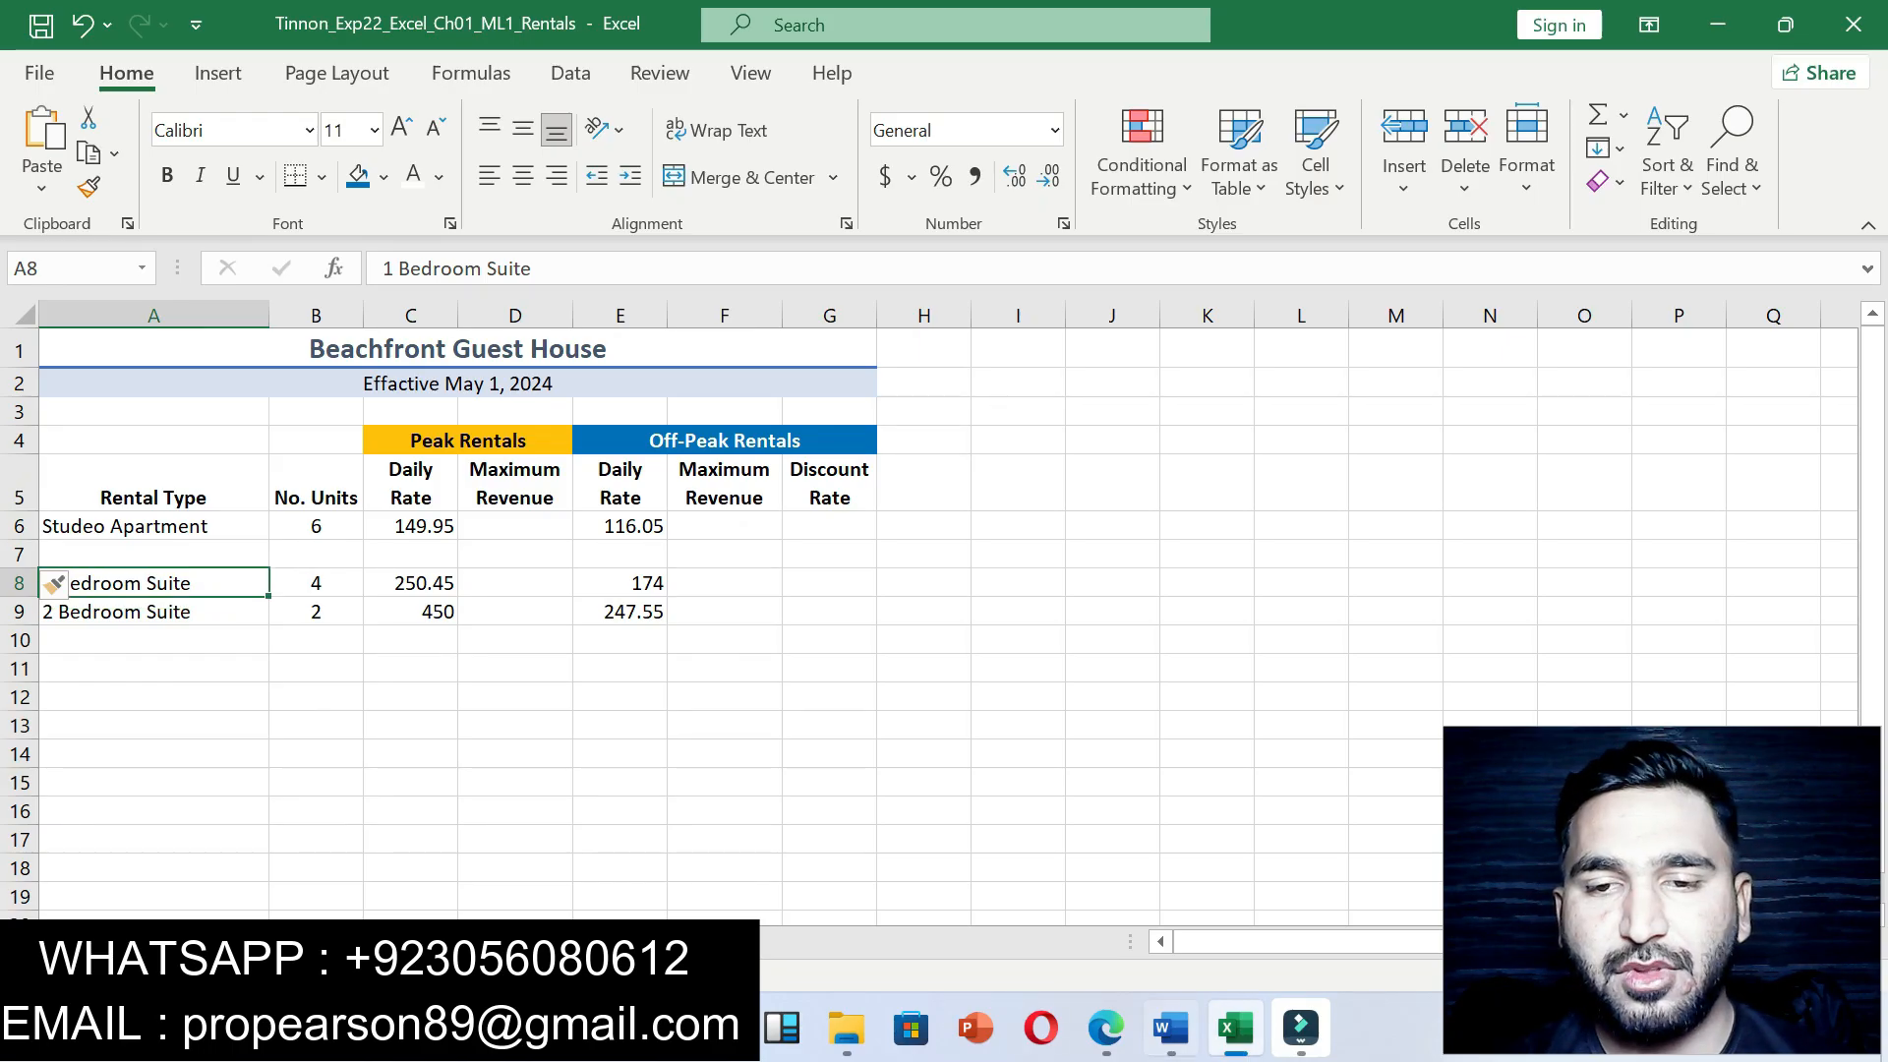
# Step: Copy the text Ocean View Studio from step 8 in Word and paste it into cell A7 in Excel
pyautogui.hotkey('alt', 'Tab')
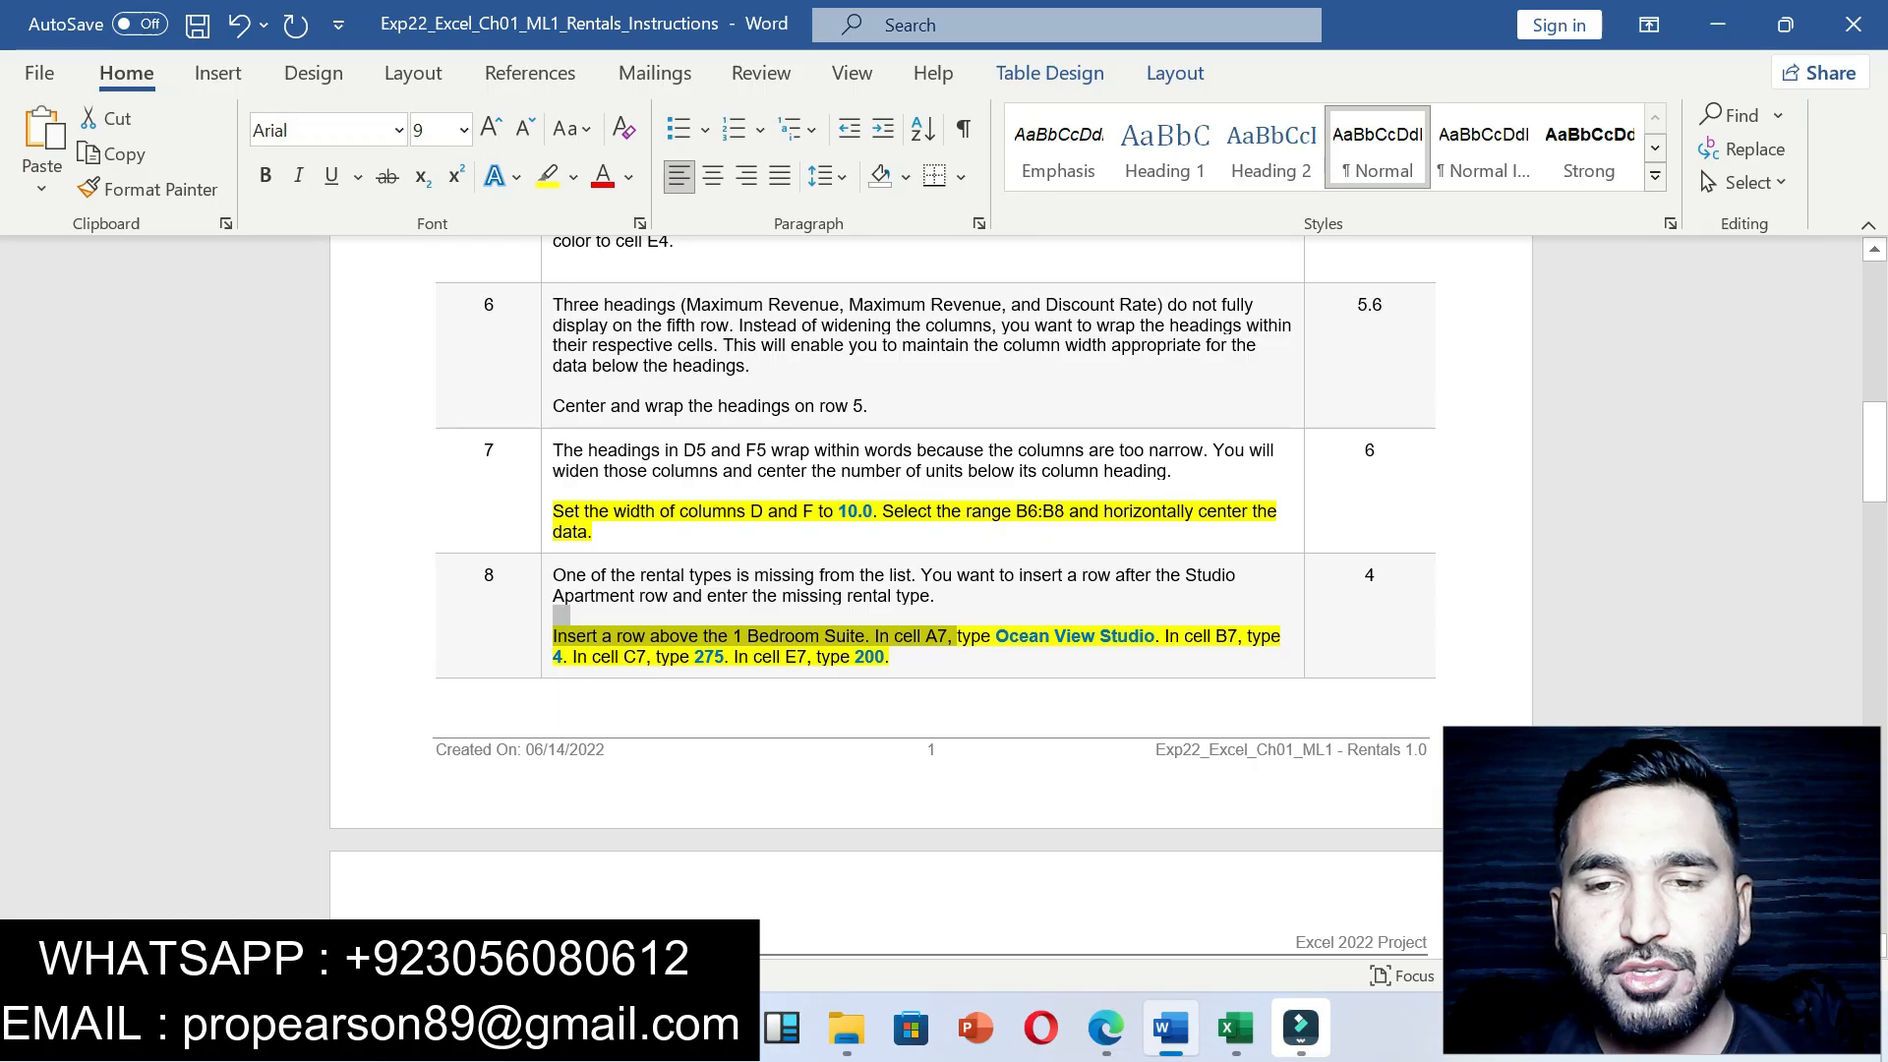
pyautogui.moveTo(561, 614); pyautogui.dragTo(1155, 635)
pyautogui.hotkey('ctrl', 'c')
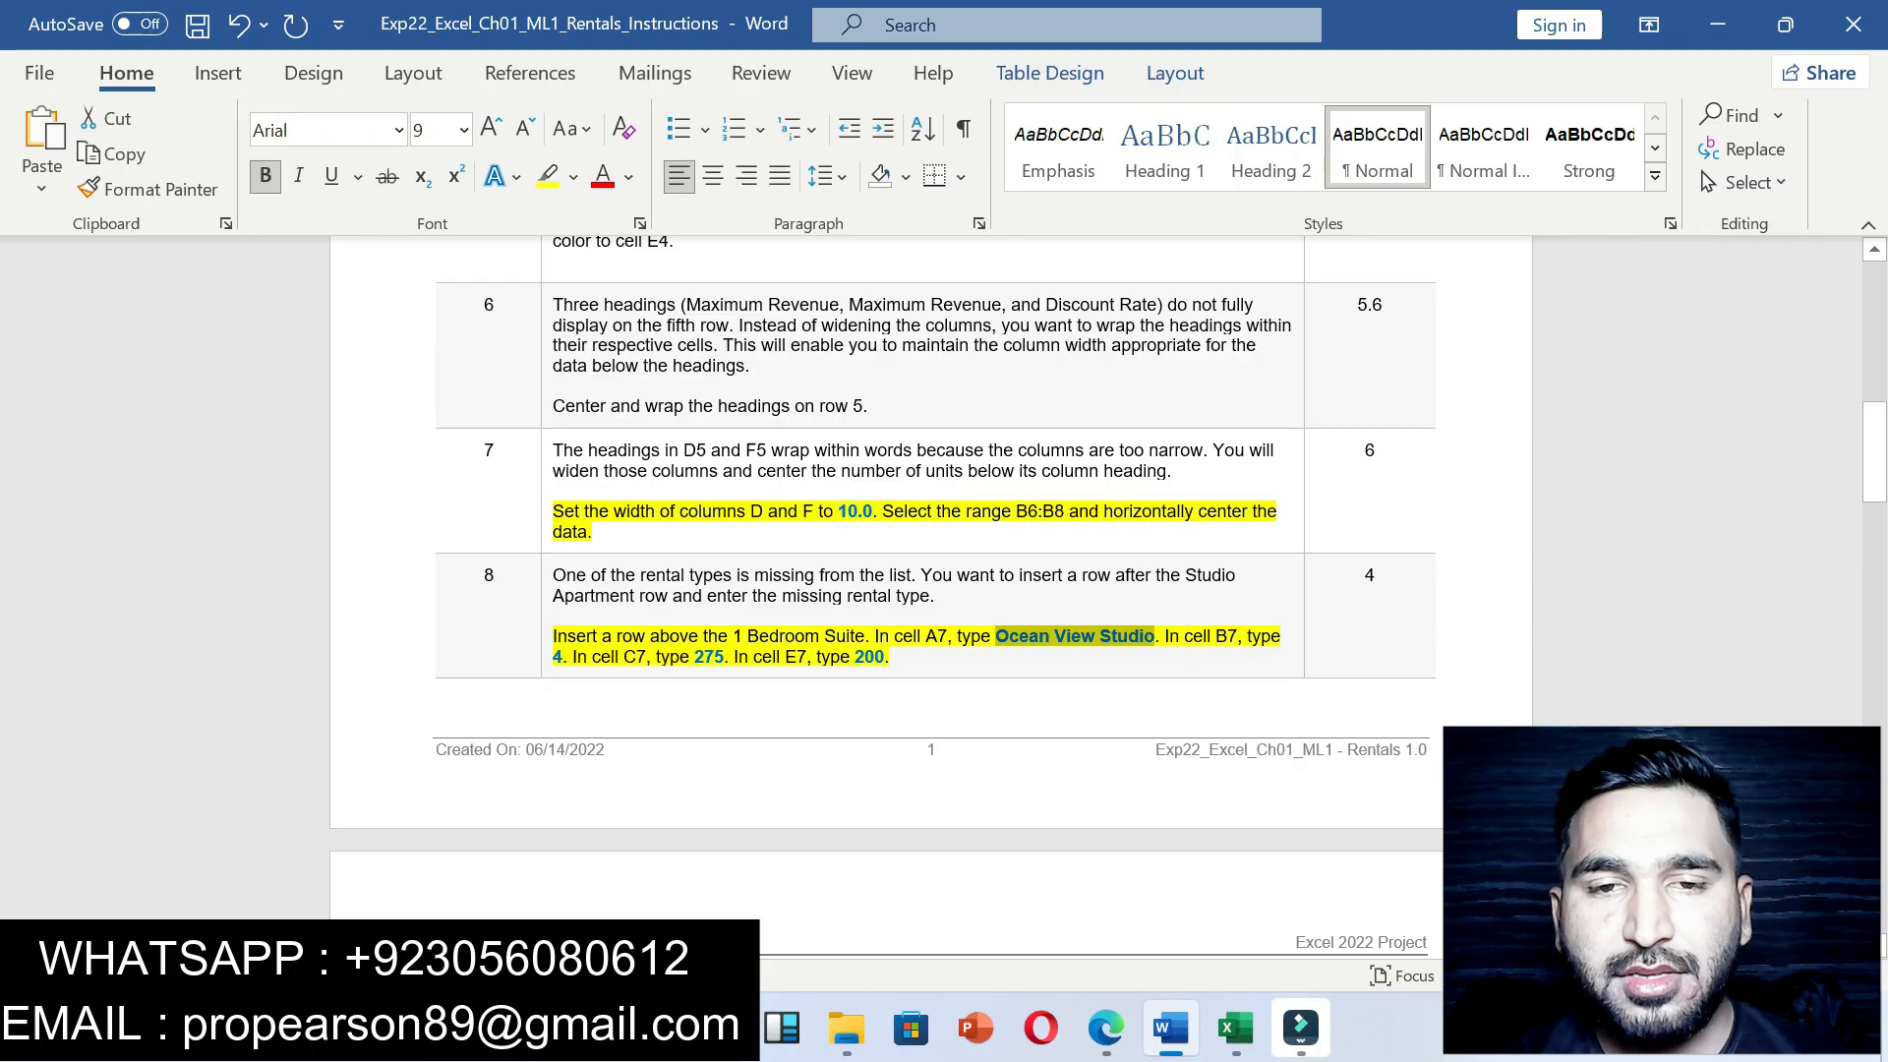
pyautogui.click(1236, 1027)
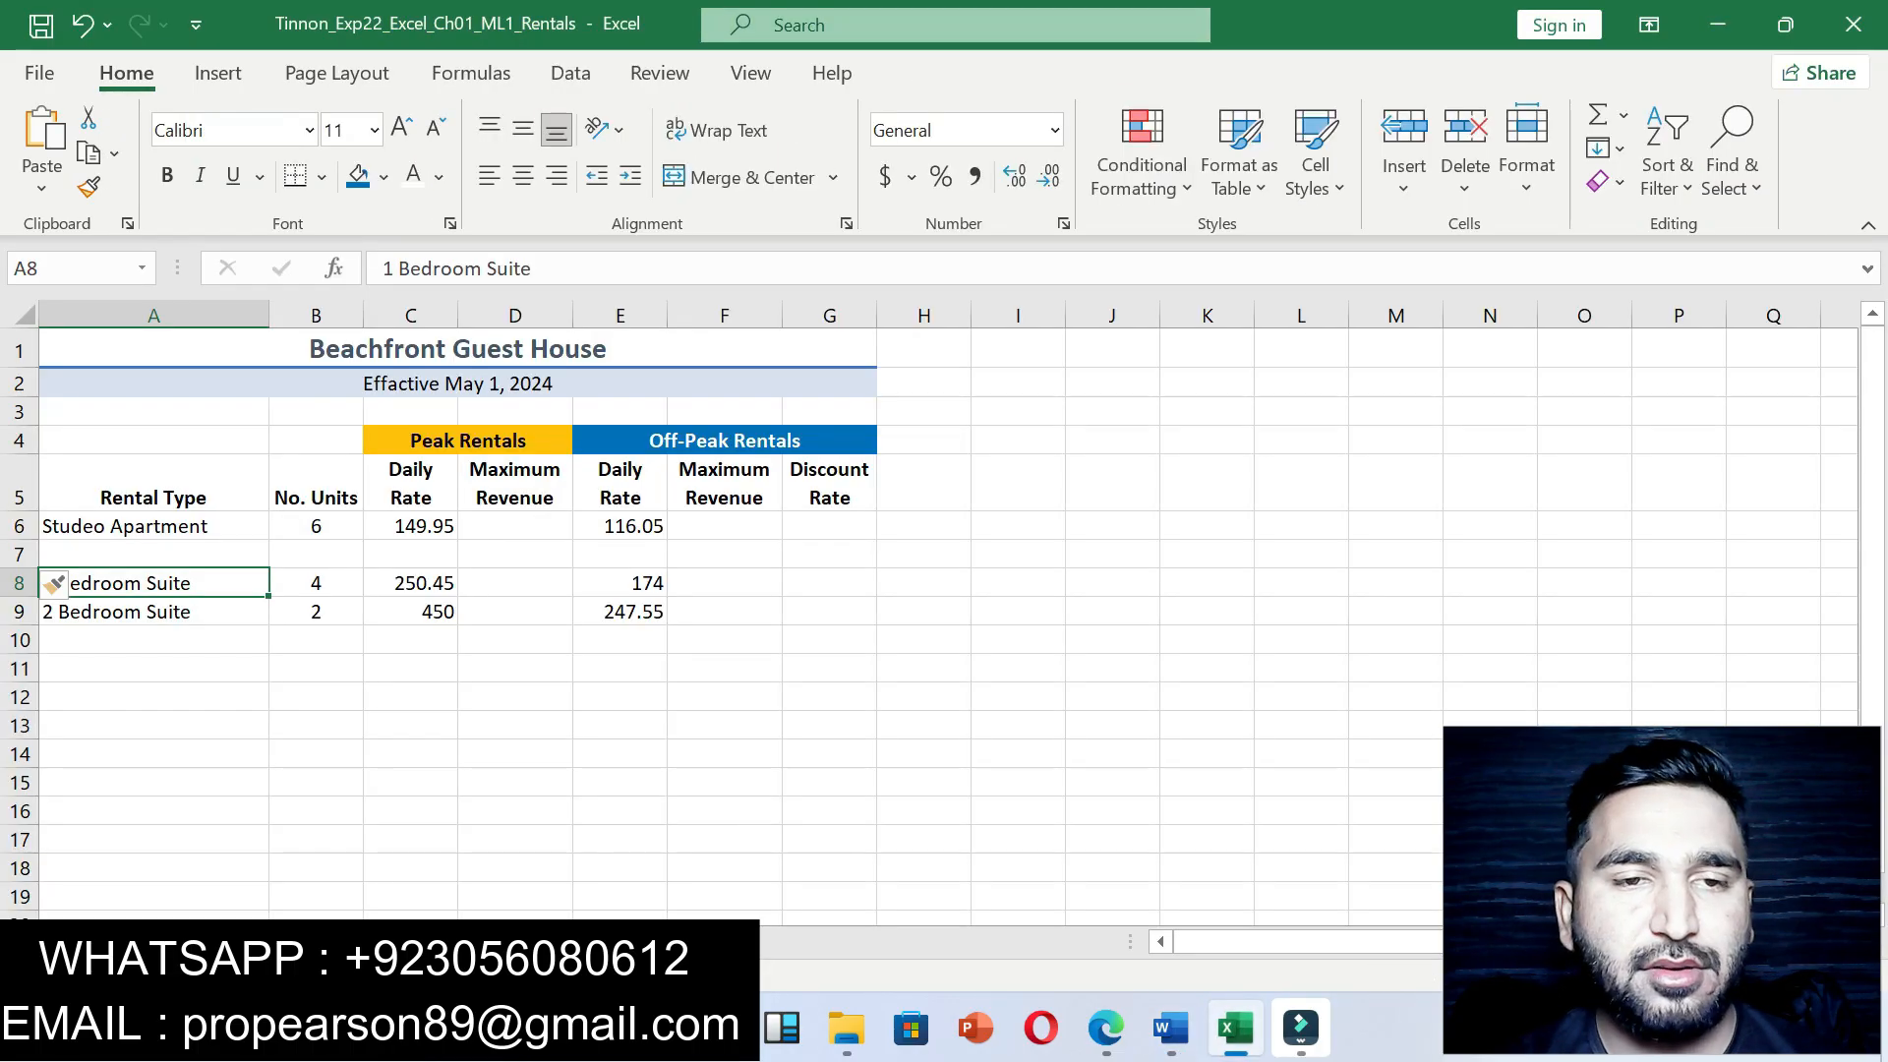
pyautogui.click(154, 555)
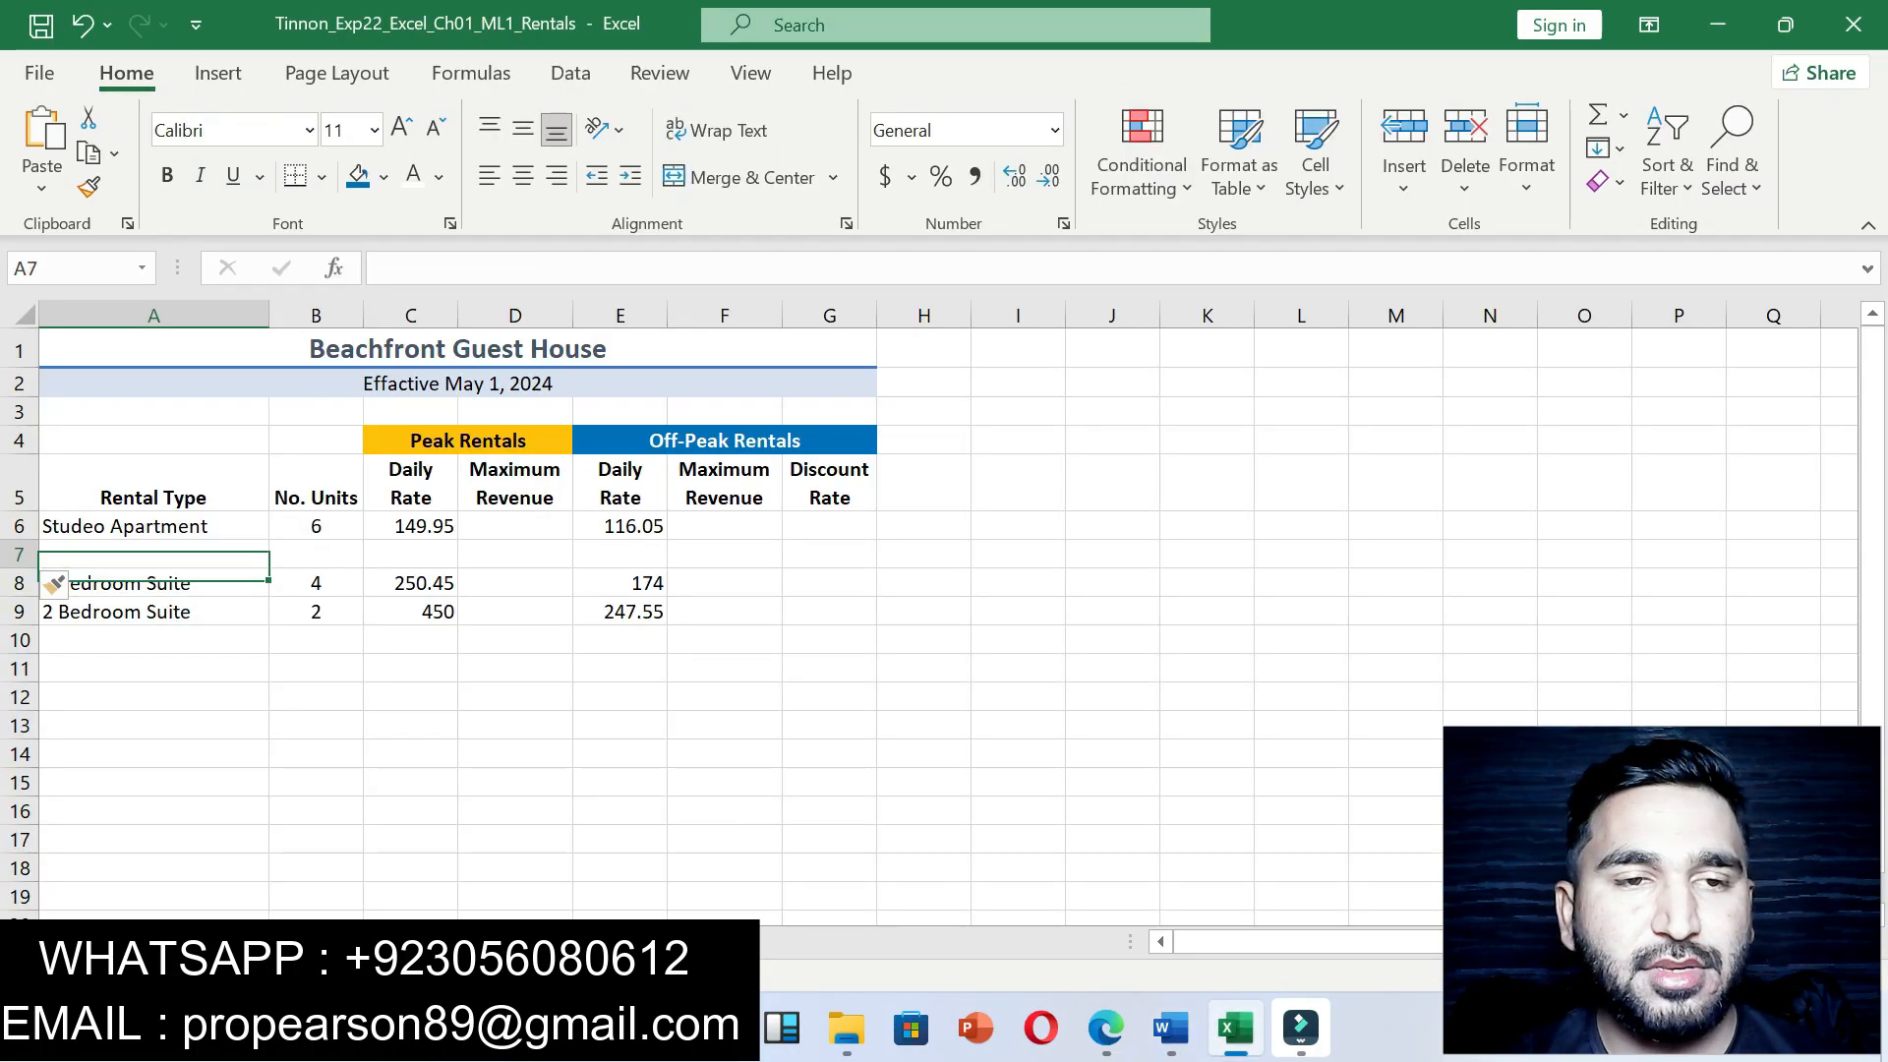
pyautogui.click(383, 268)
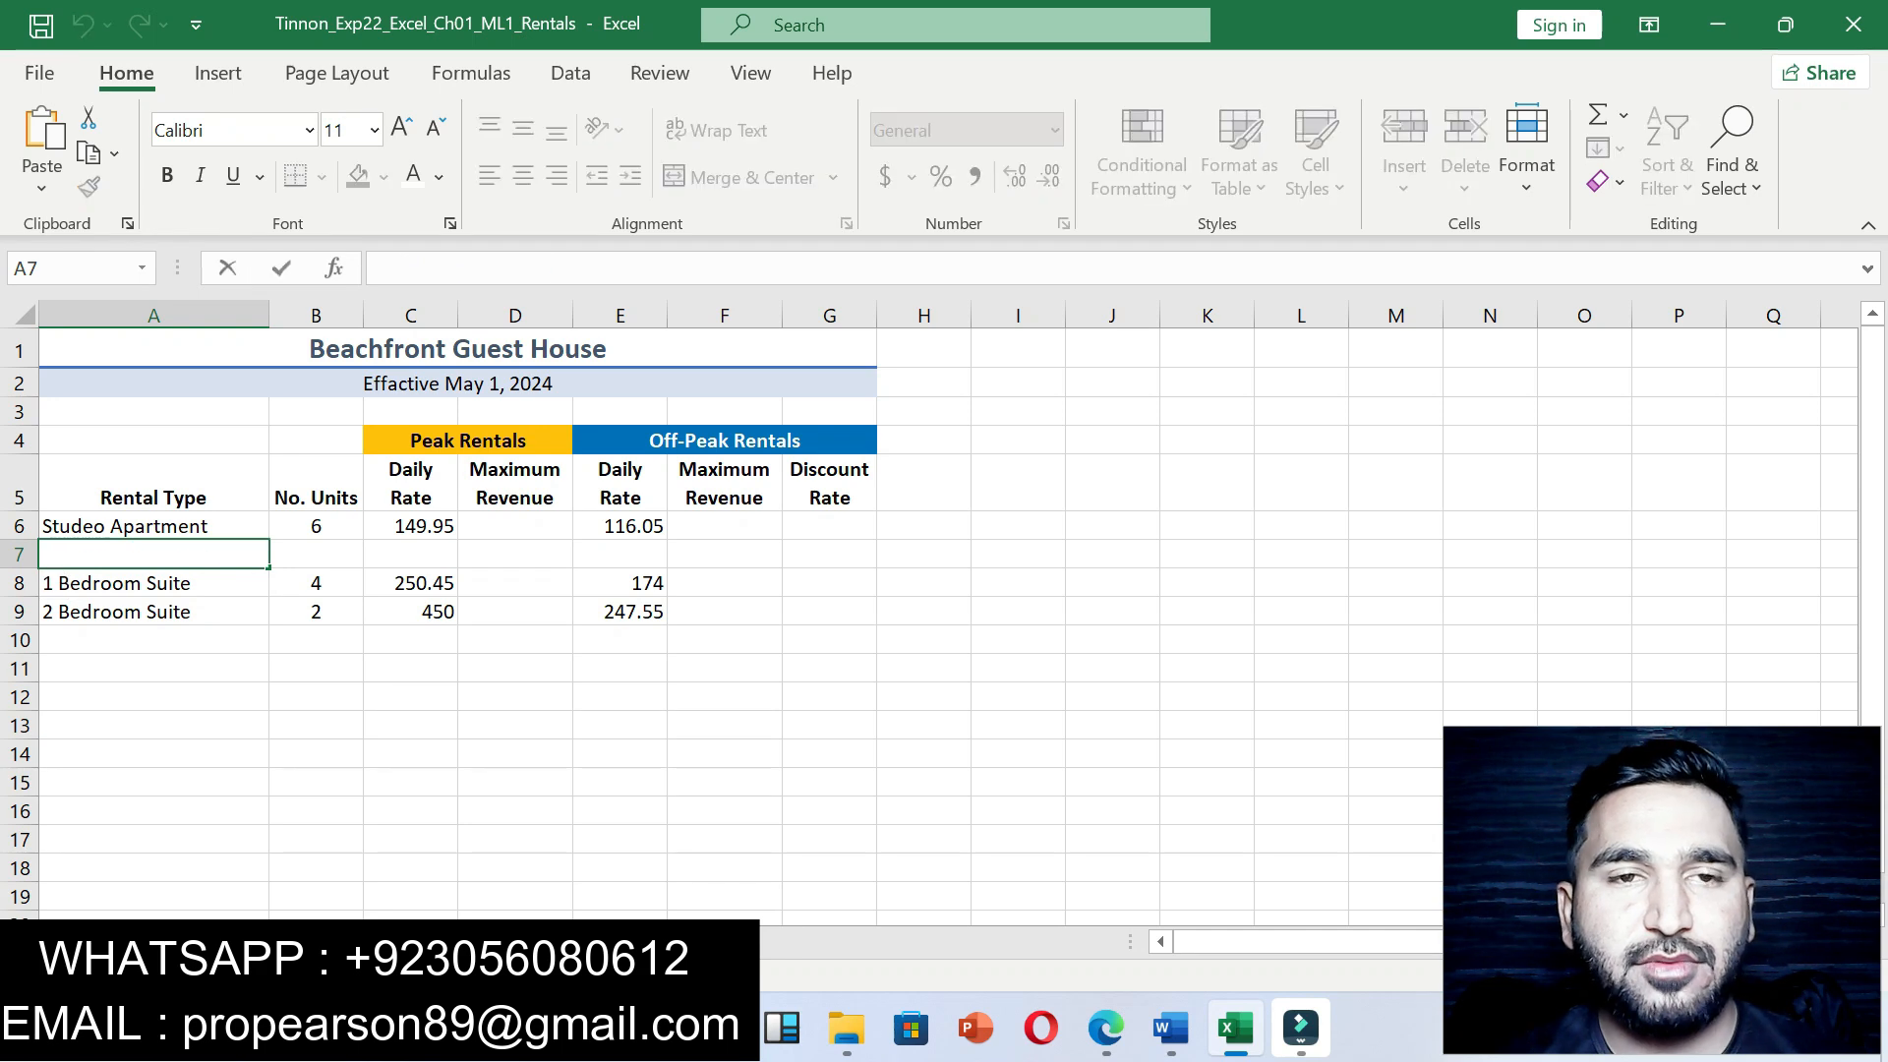
pyautogui.hotkey('ctrl', 'v')
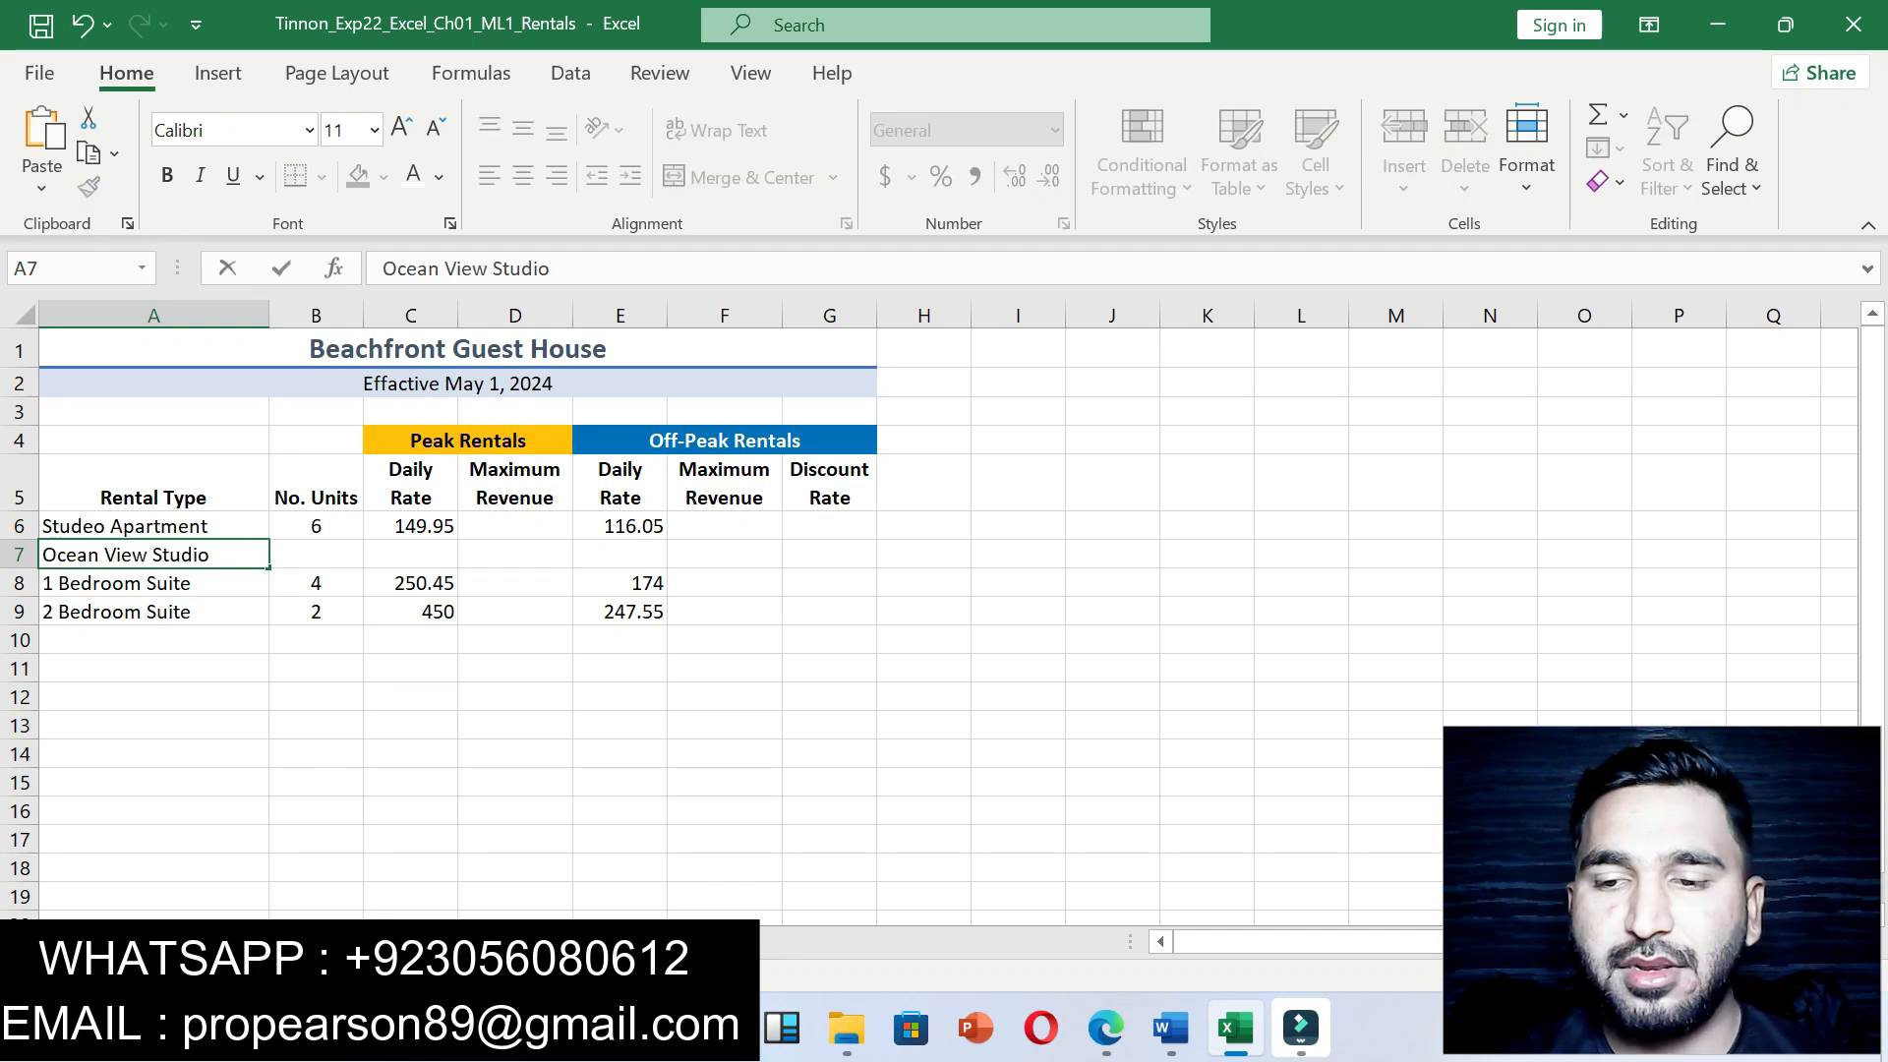
pyautogui.press('Return')
pyautogui.click(153, 555)
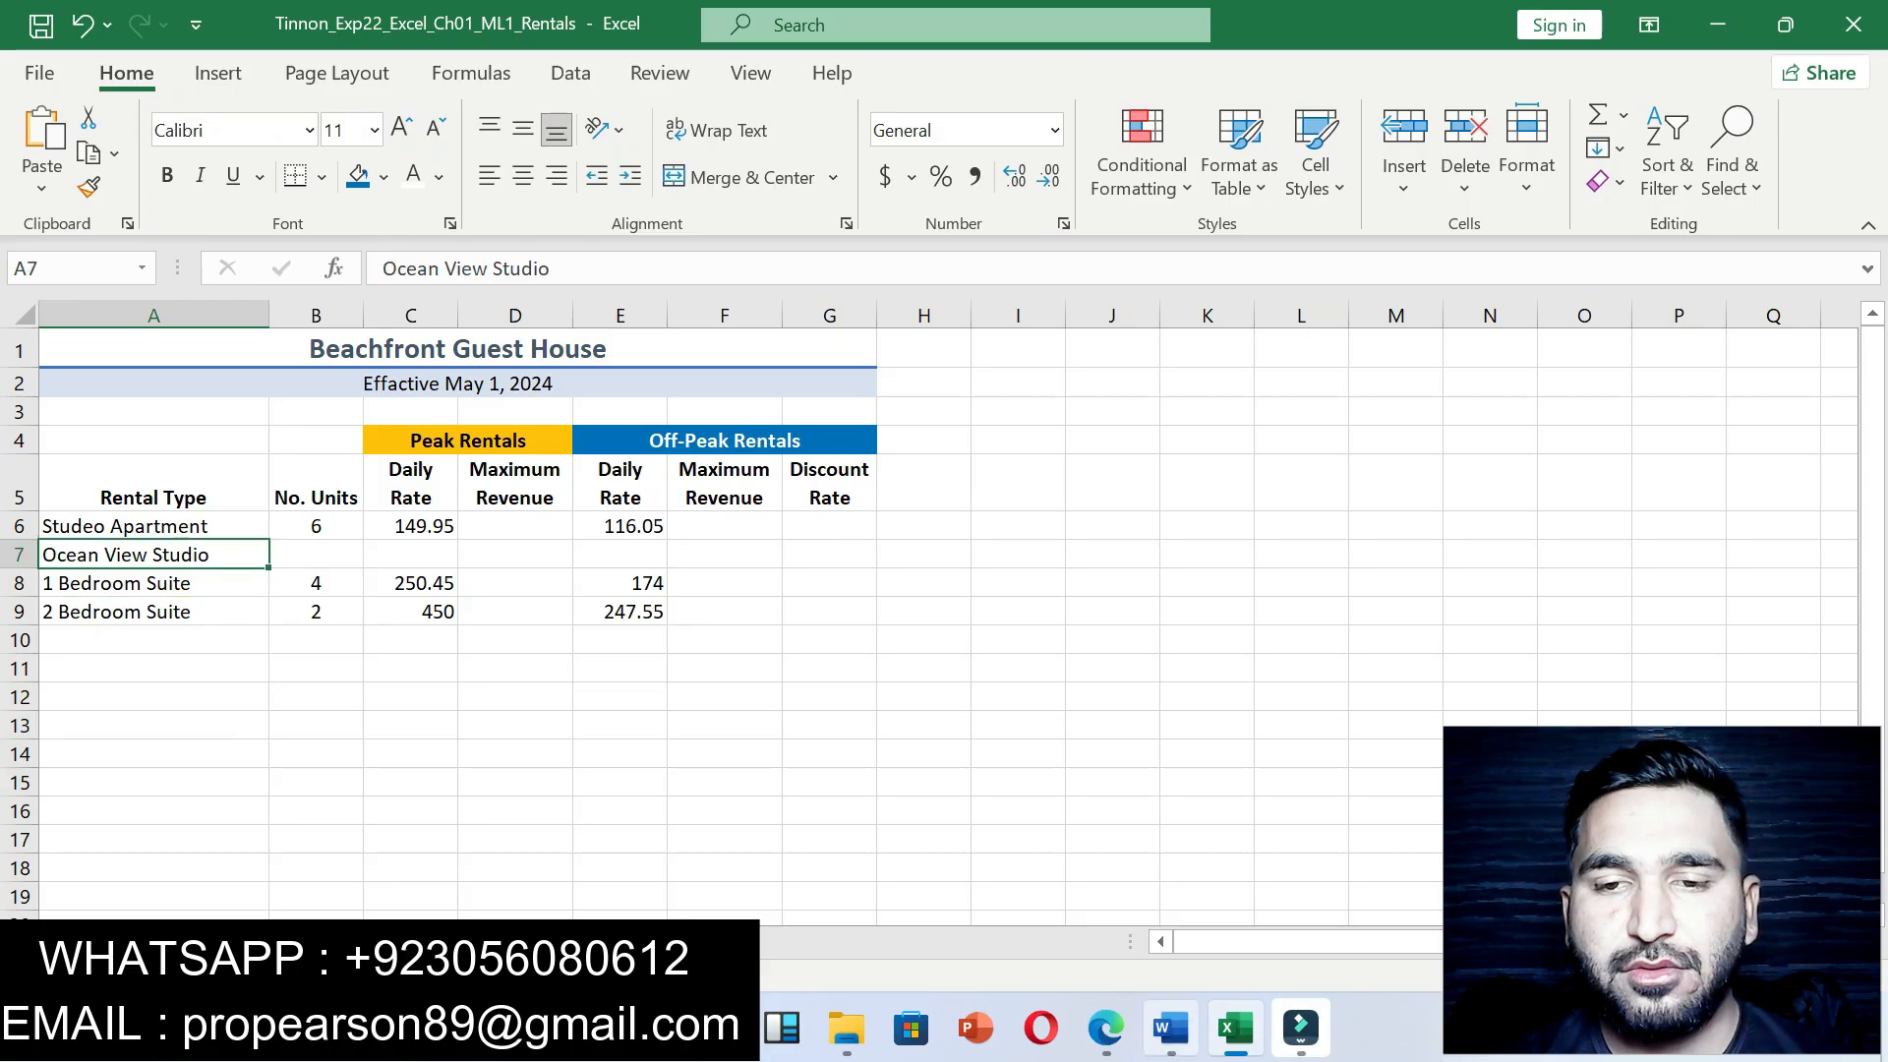
# Step: Check the step 8 values in Word, and enter 4 as the number of Ocean View Studio units in cell B7 in Excel
pyautogui.click(1170, 1027)
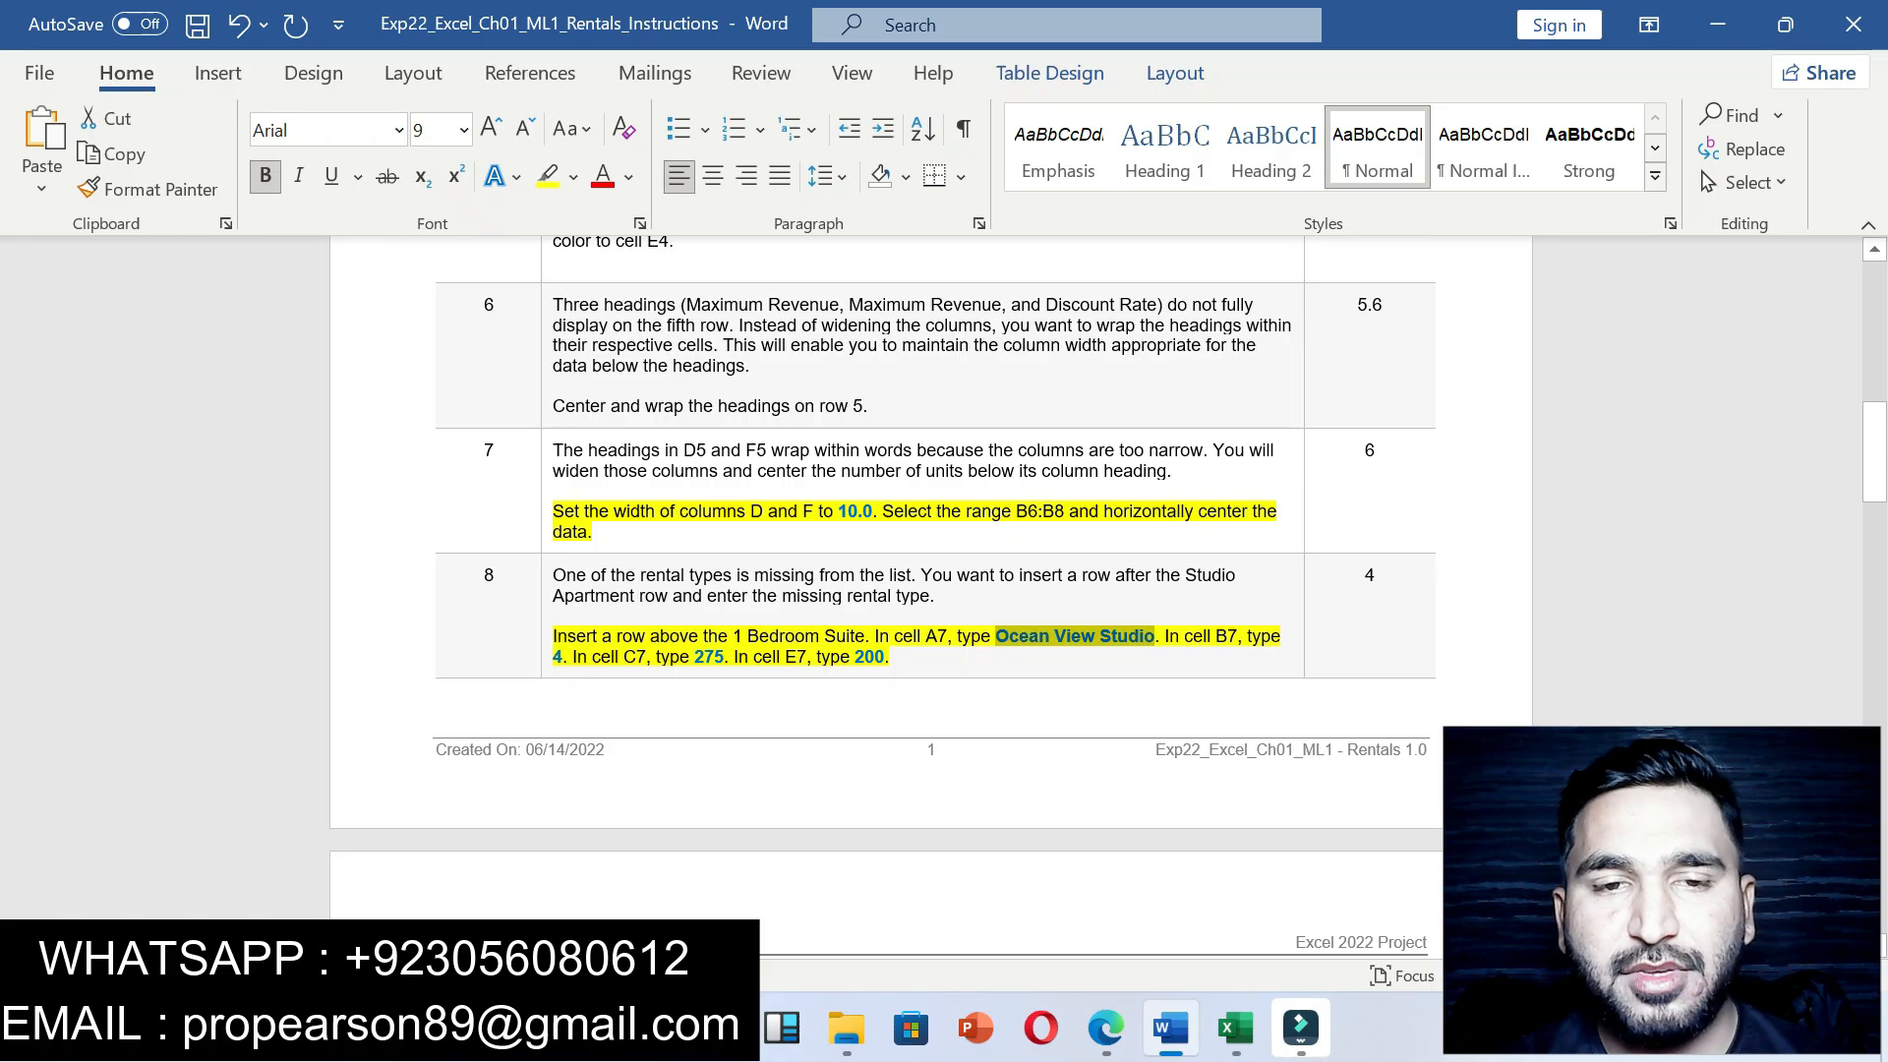
pyautogui.click(1236, 1028)
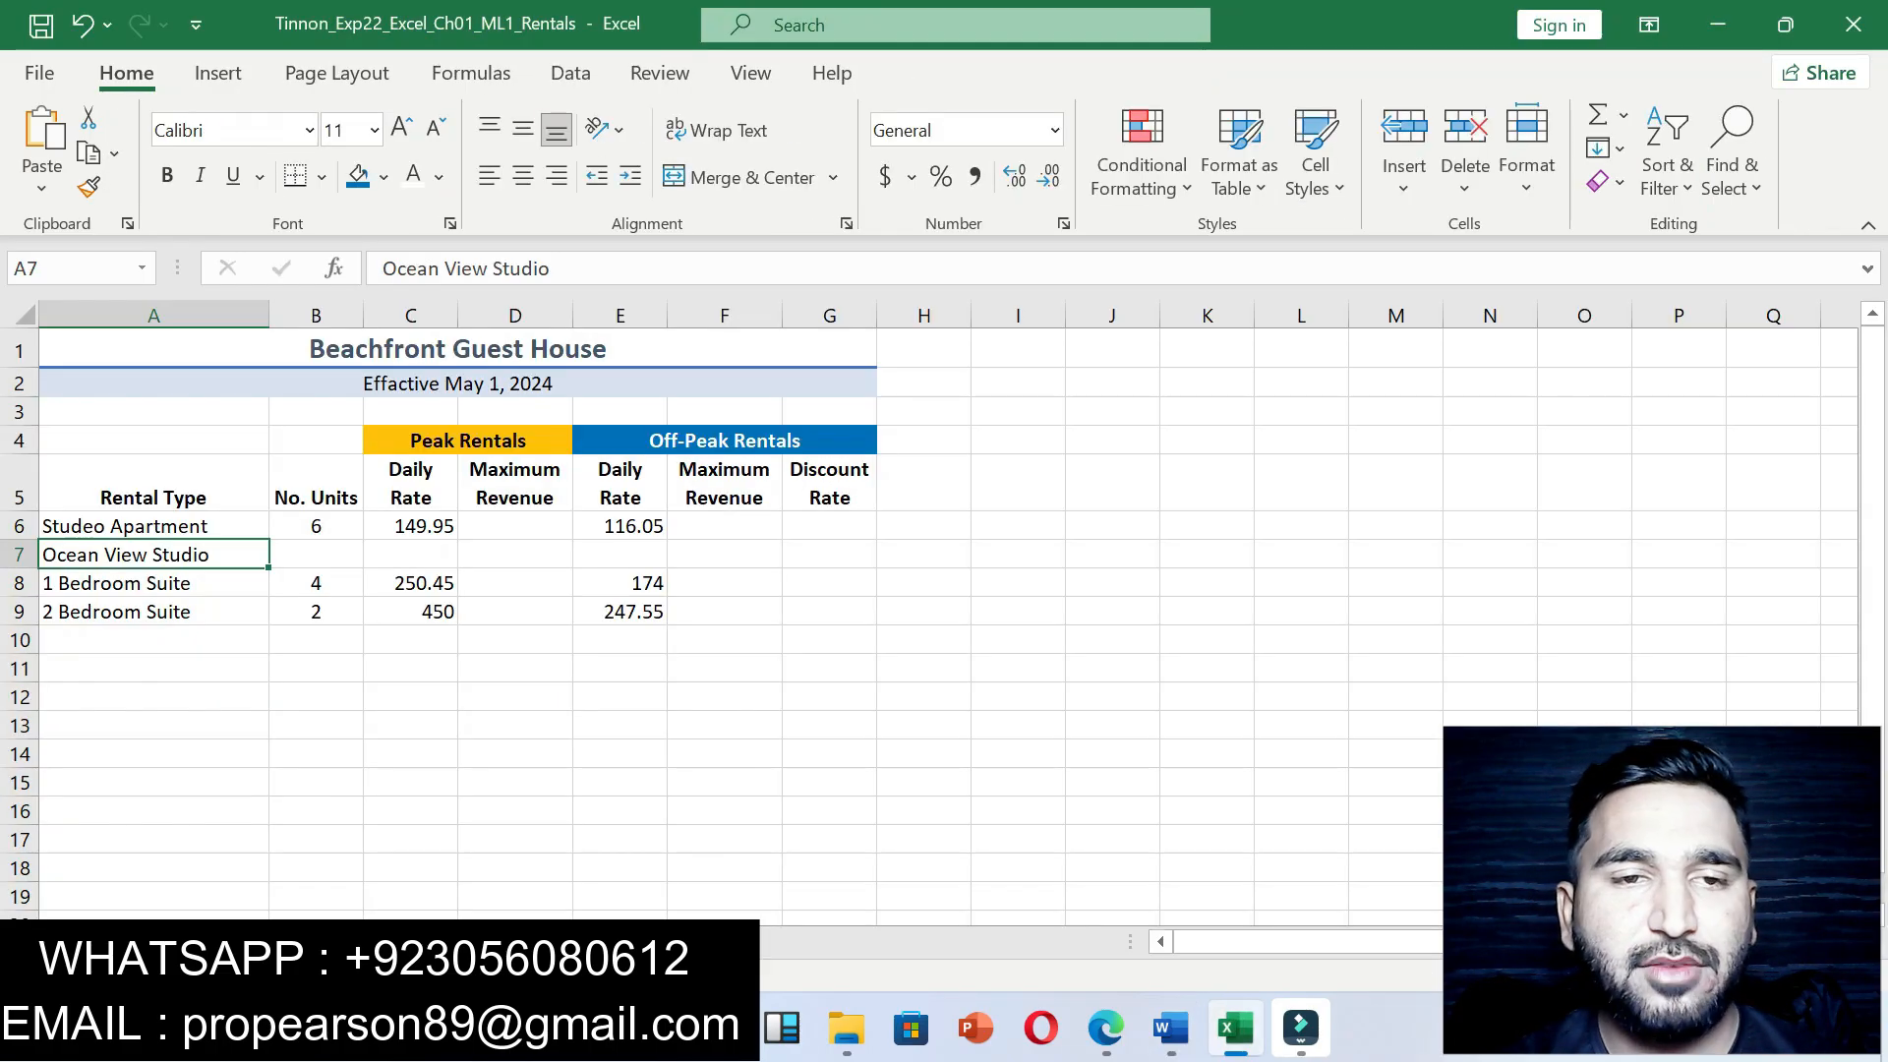
pyautogui.click(316, 555)
pyautogui.click(382, 268)
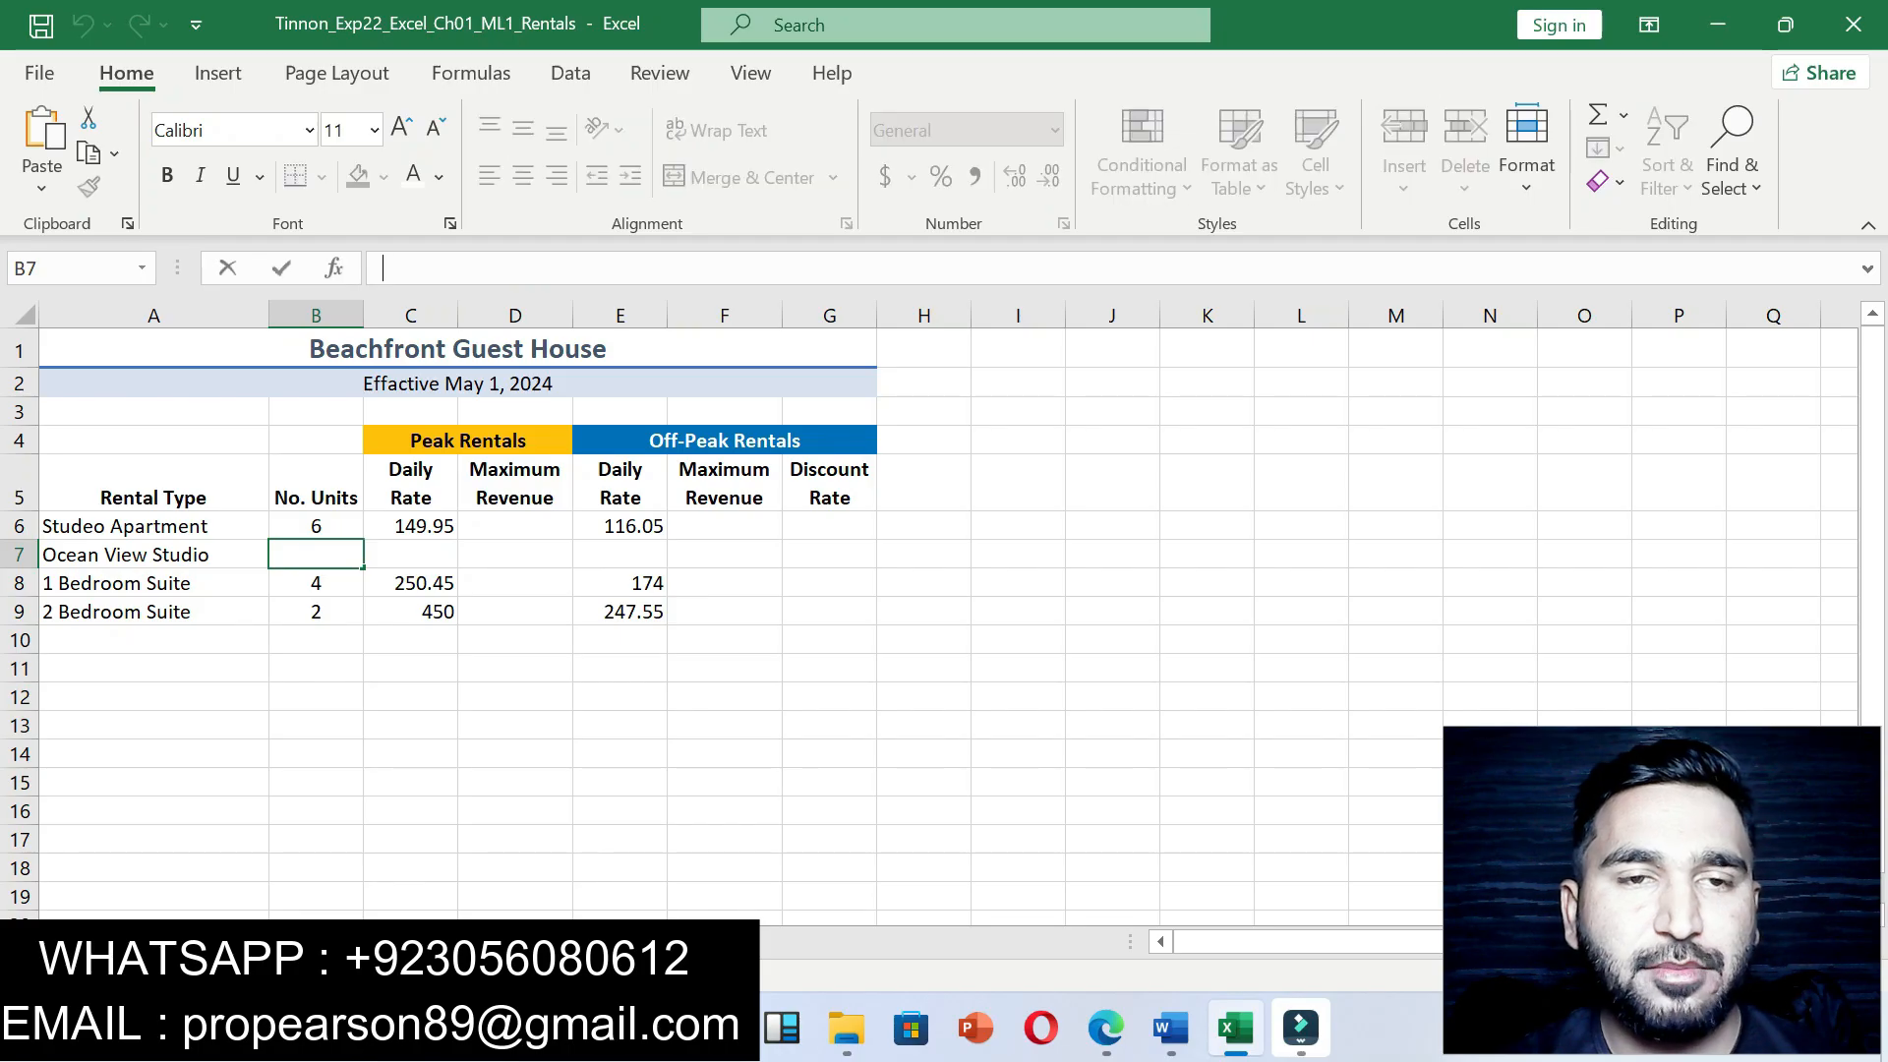
pyautogui.write('4')
pyautogui.press('Return')
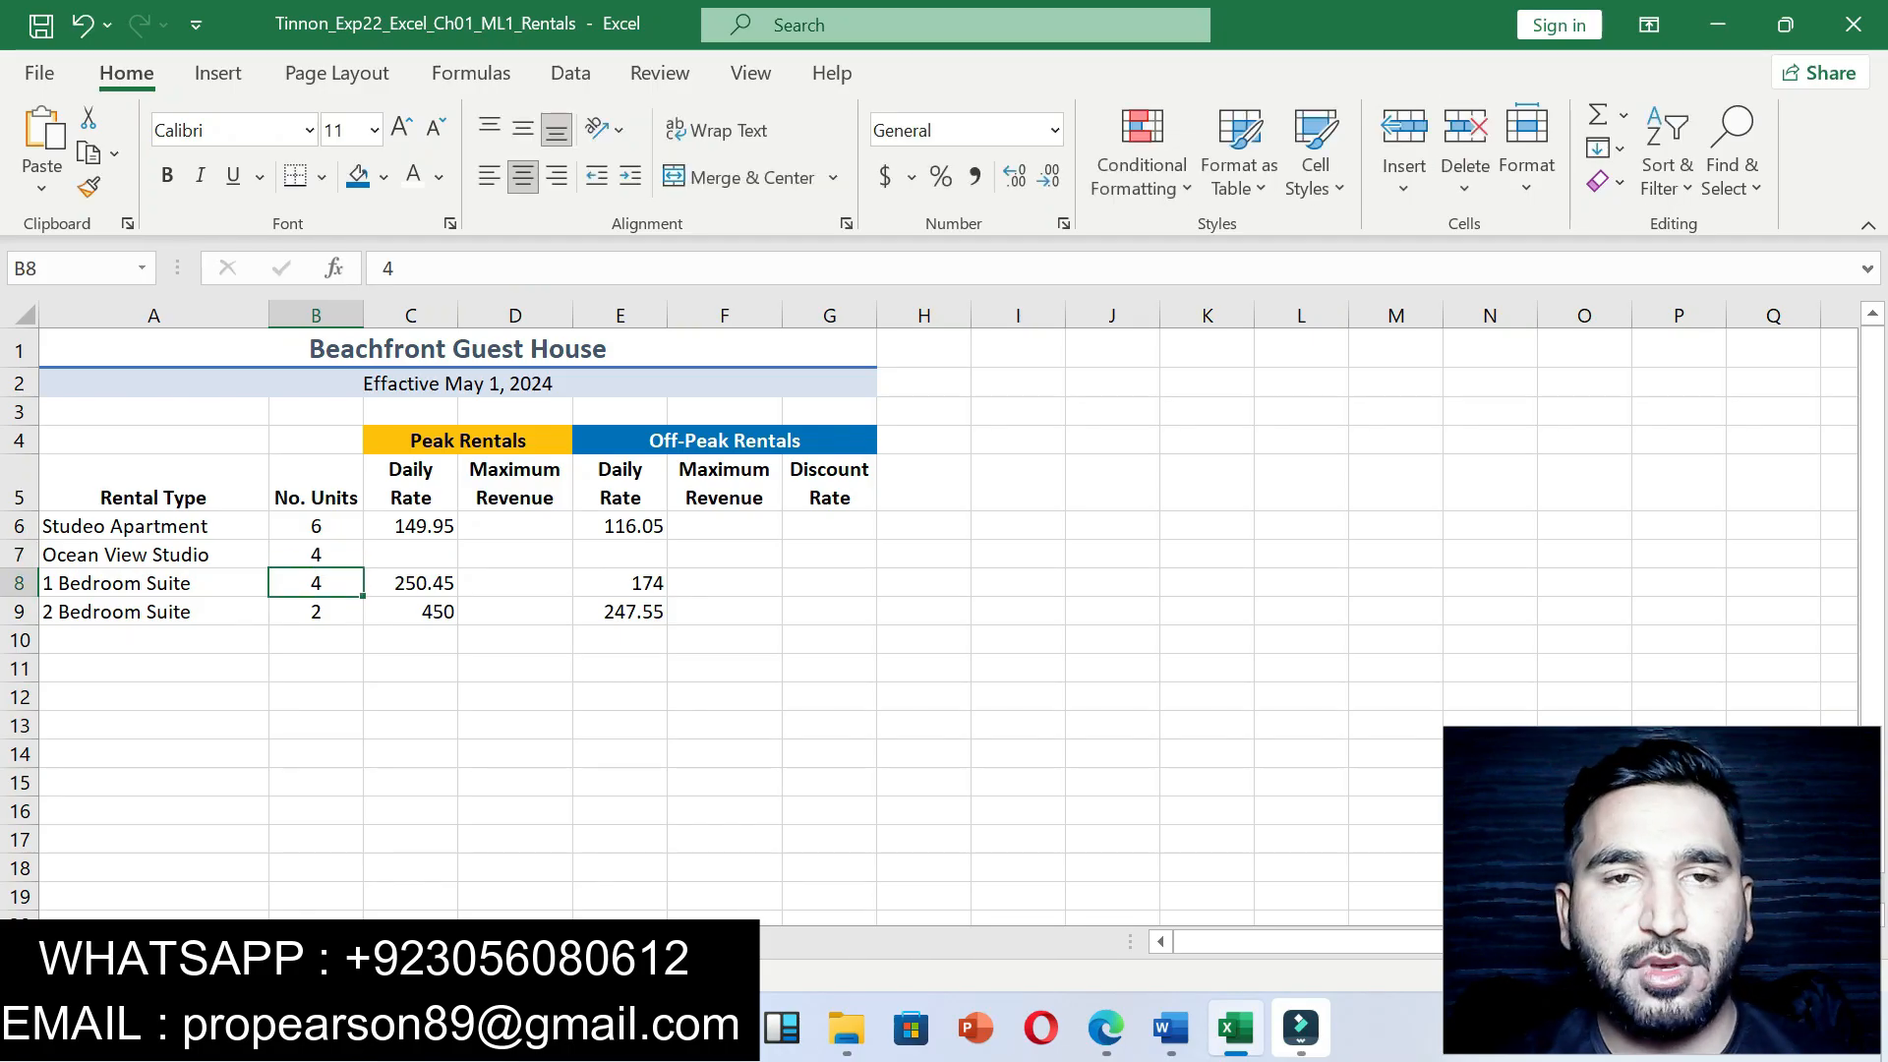
# Step: Check the peak daily rate in step 8 in Word, and enter 275 in cell C7 in Excel
pyautogui.click(1170, 1027)
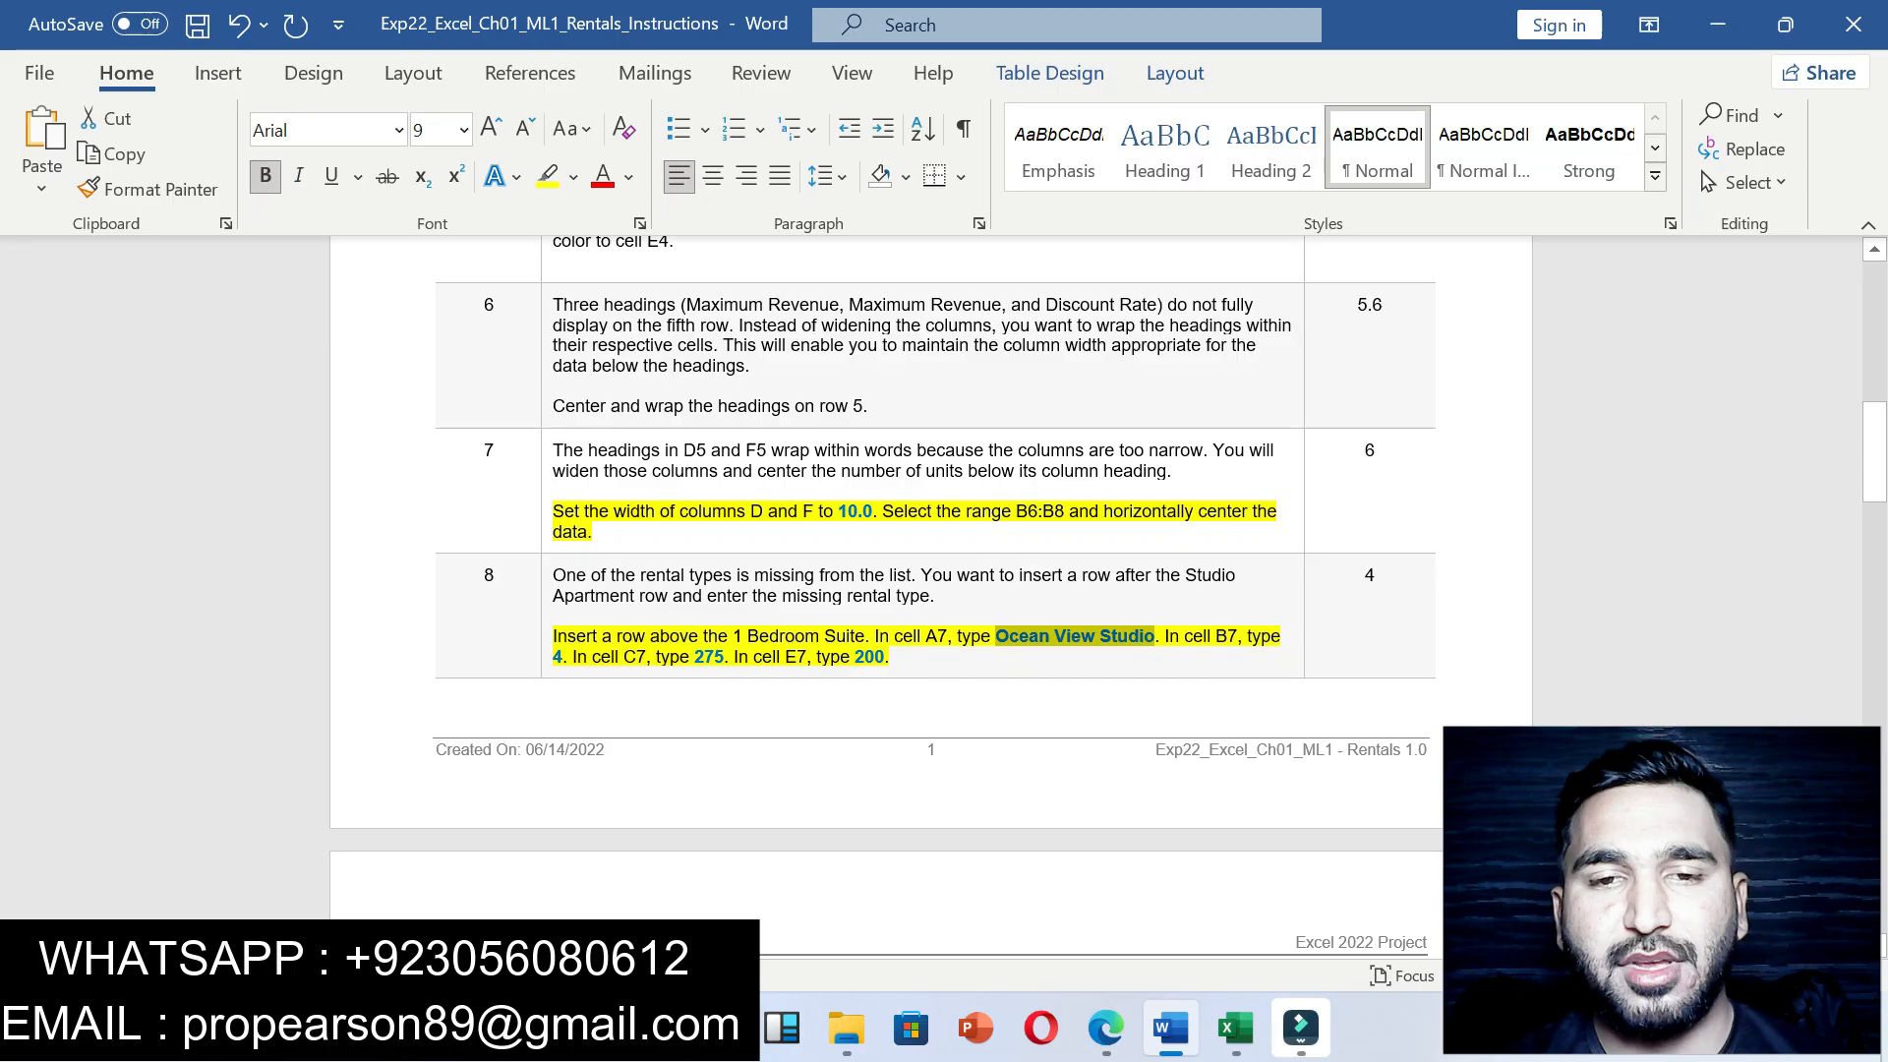
pyautogui.click(1236, 1028)
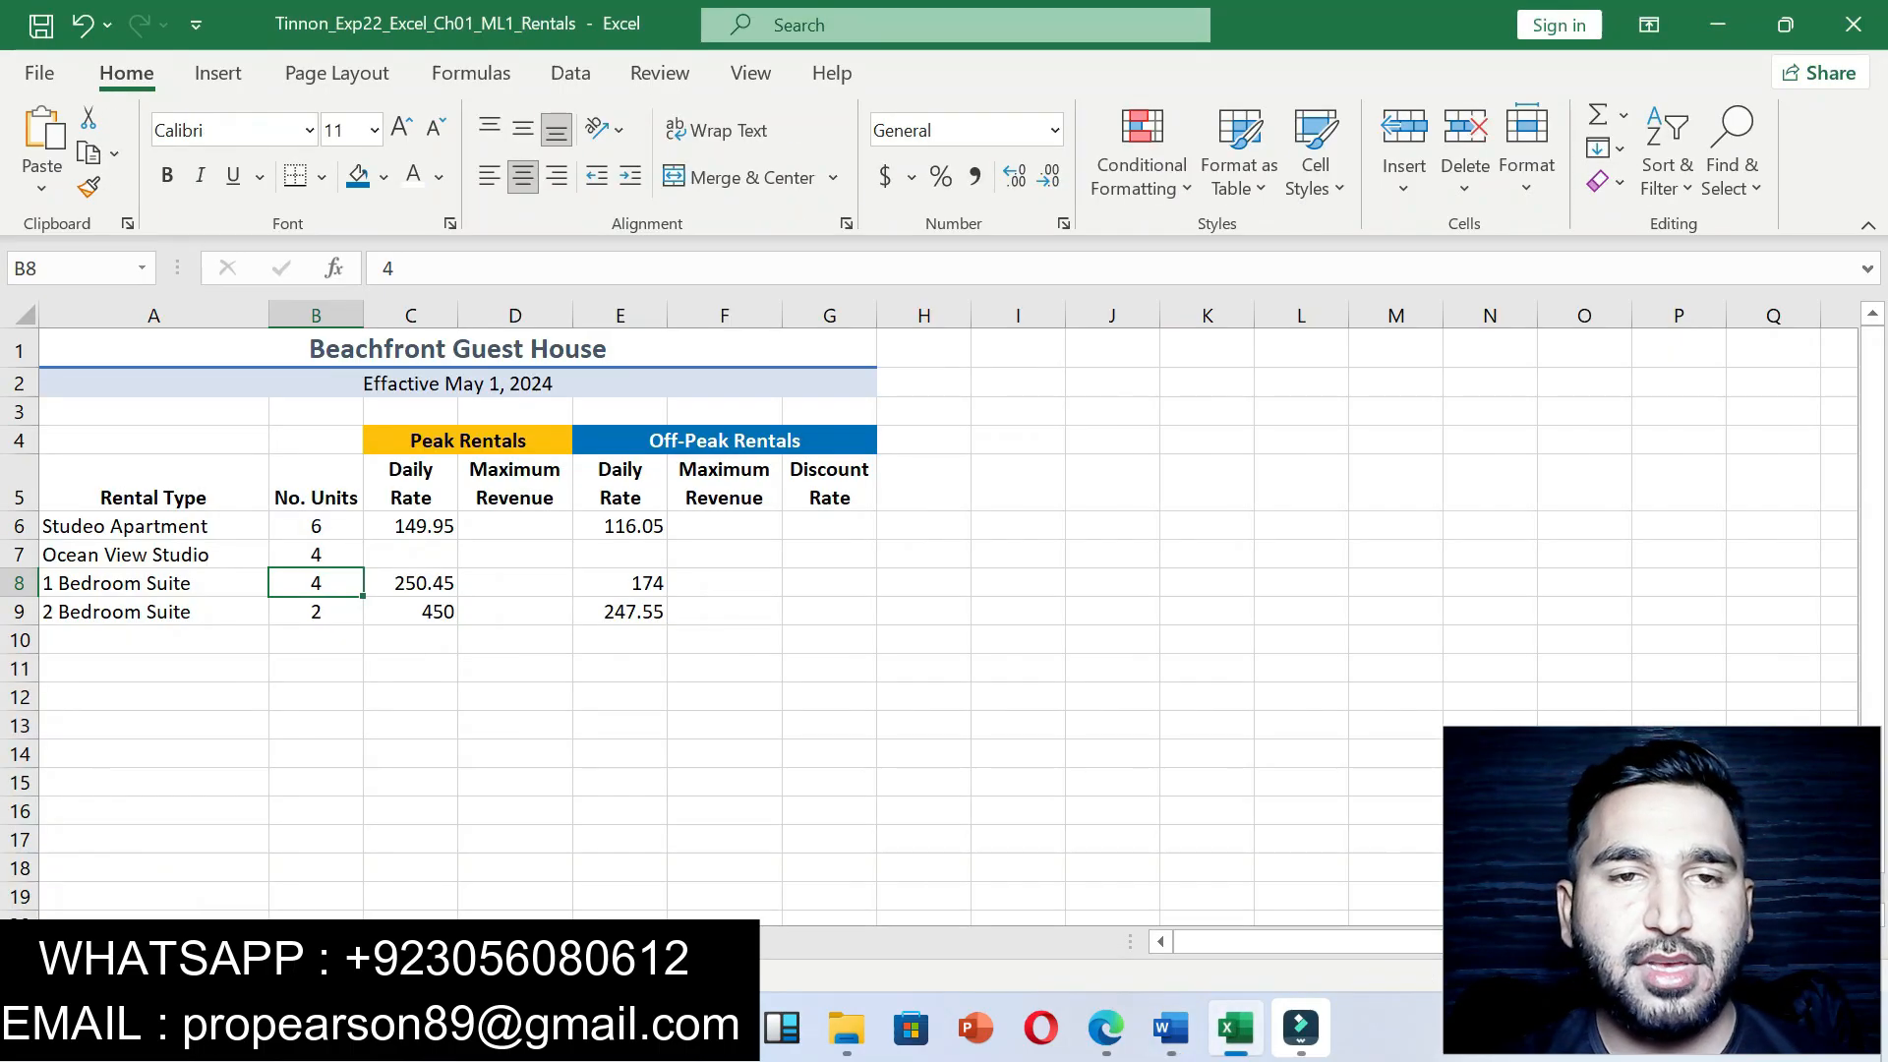
pyautogui.click(410, 554)
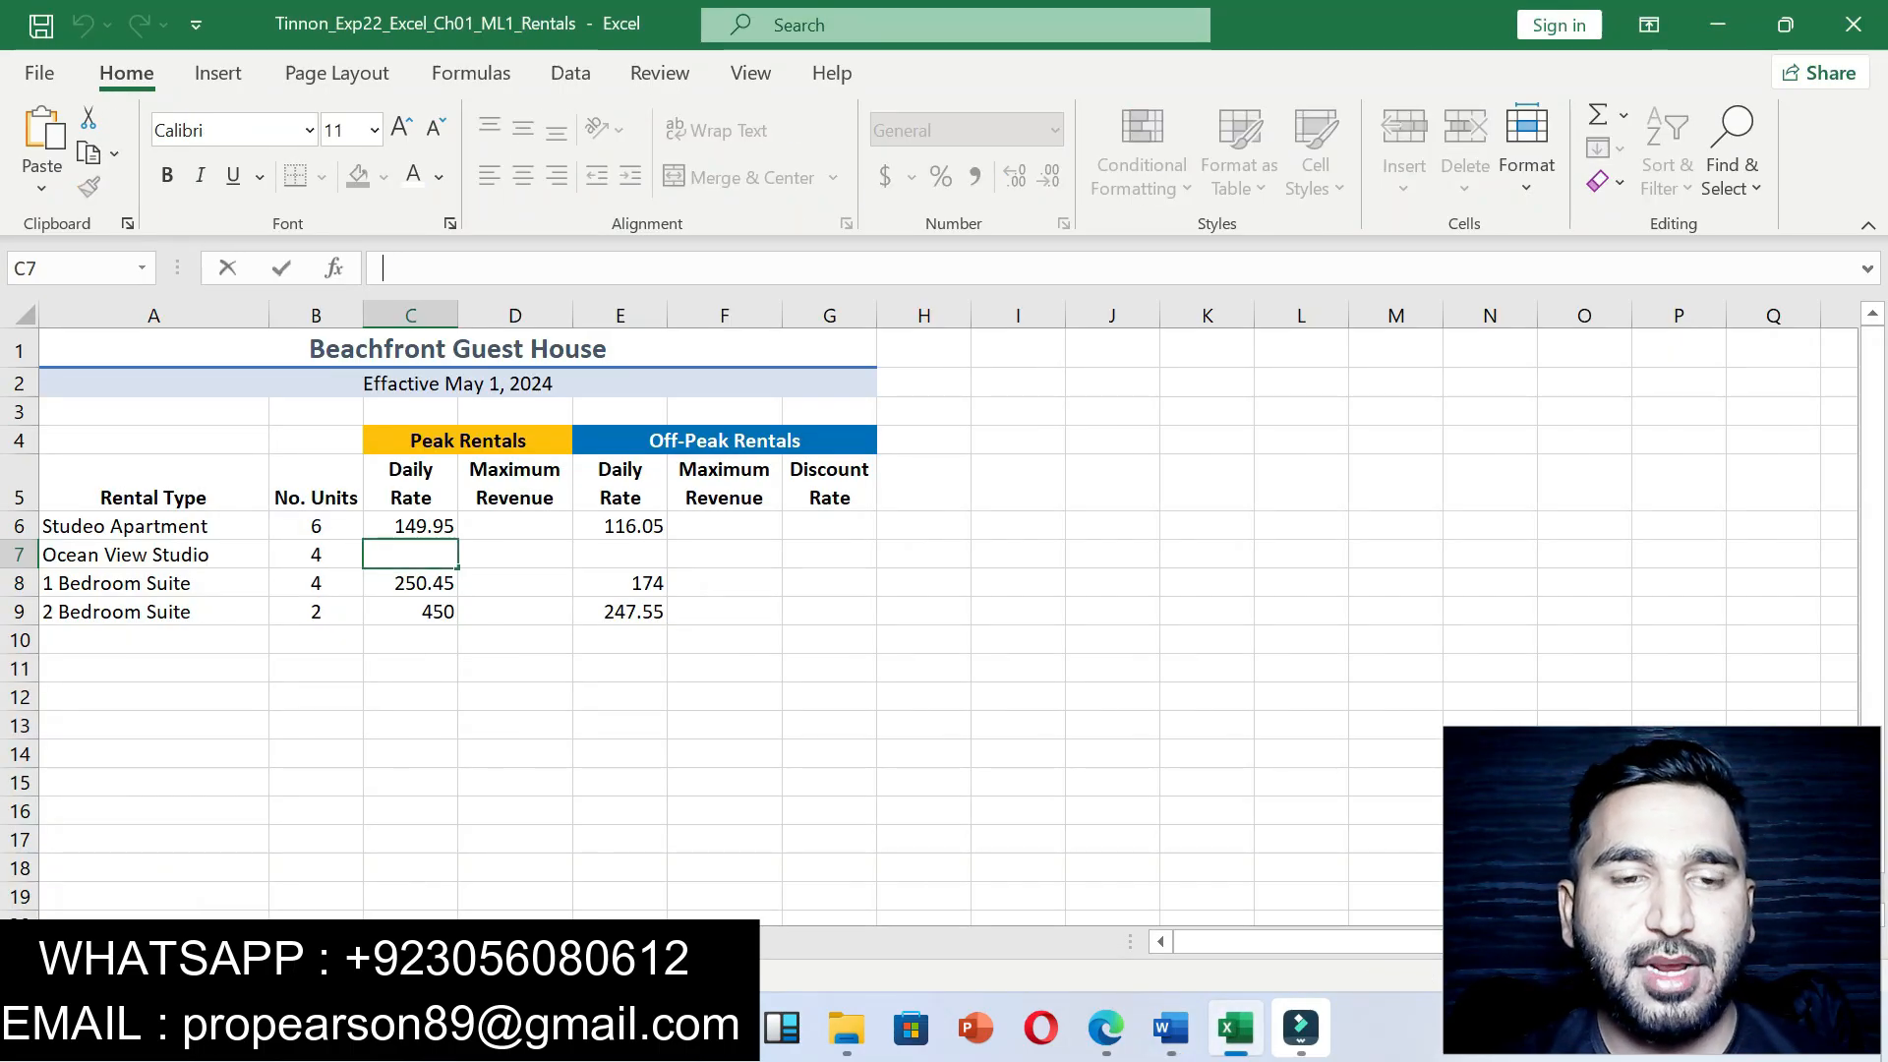
pyautogui.write('275')
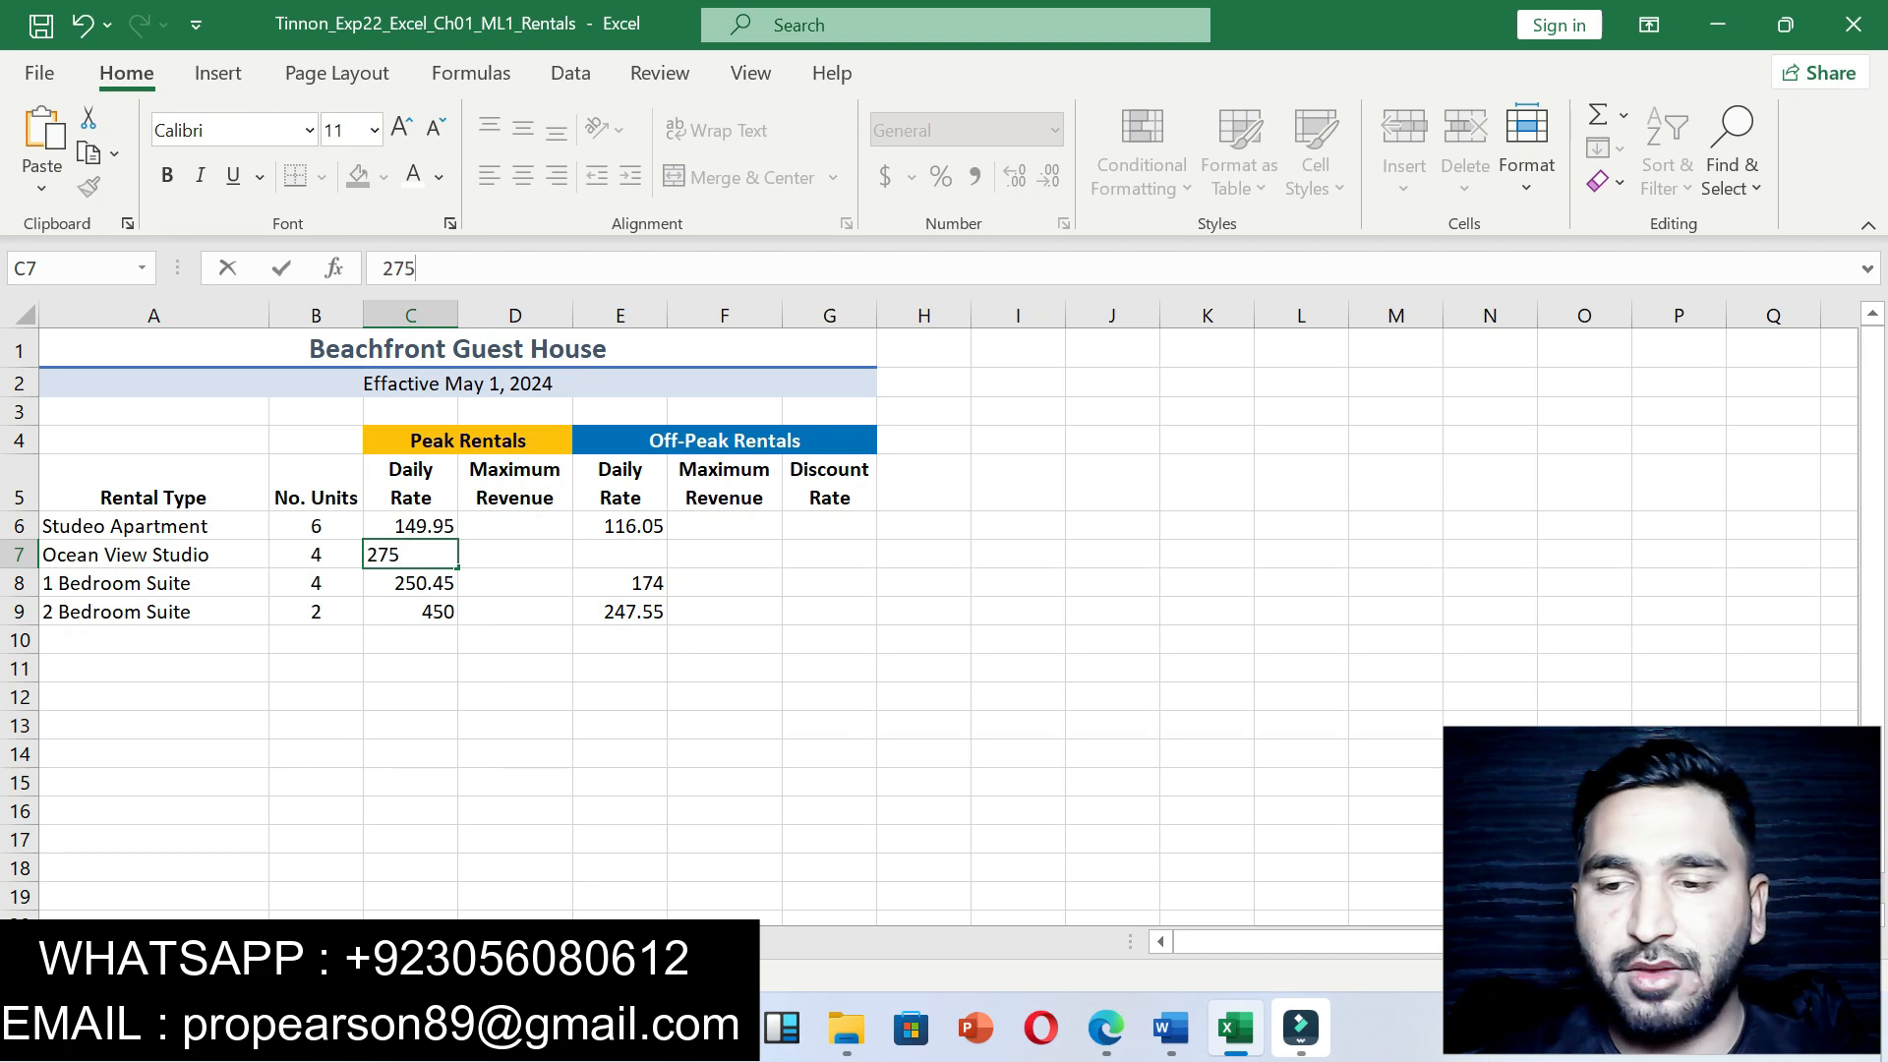
pyautogui.press('Return')
# Step: Check the final part of step 8 in Word, and enter the off-peak daily rate 200 in cell E7 in Excel
pyautogui.click(1170, 1027)
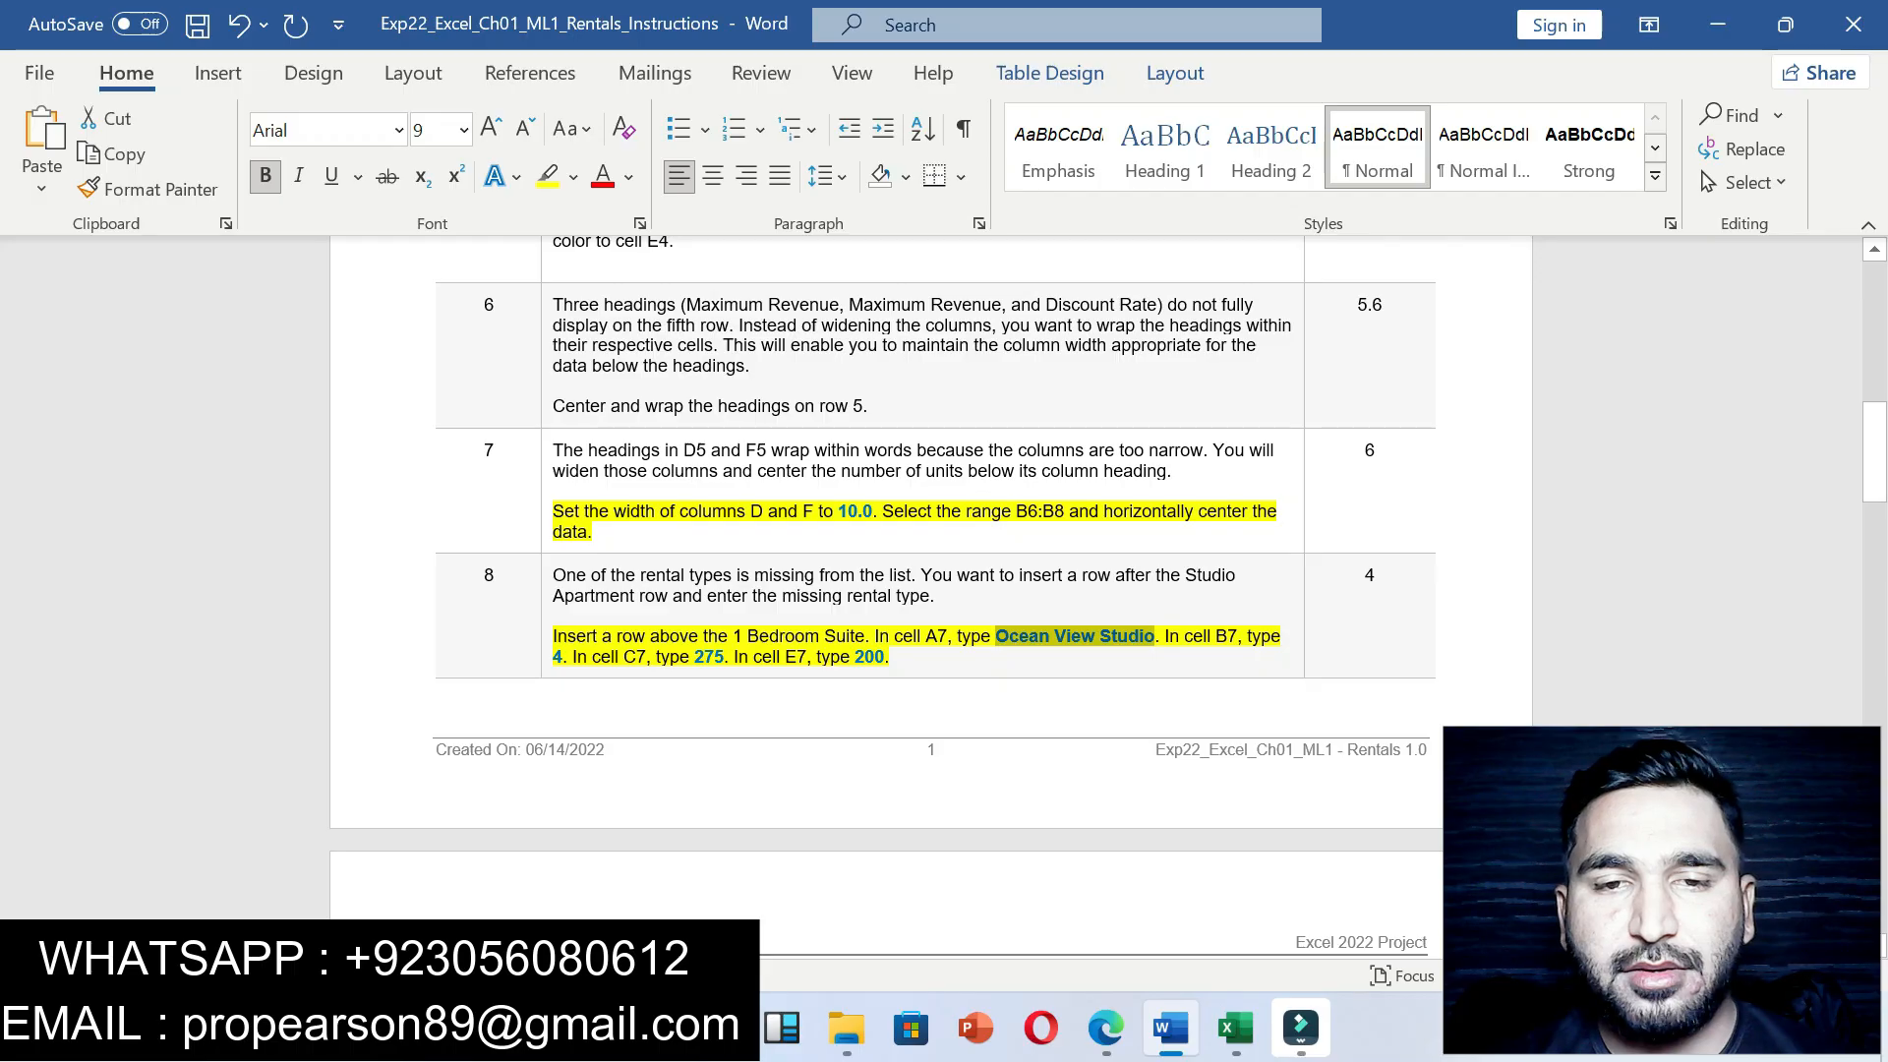
pyautogui.moveTo(733, 656); pyautogui.dragTo(890, 656)
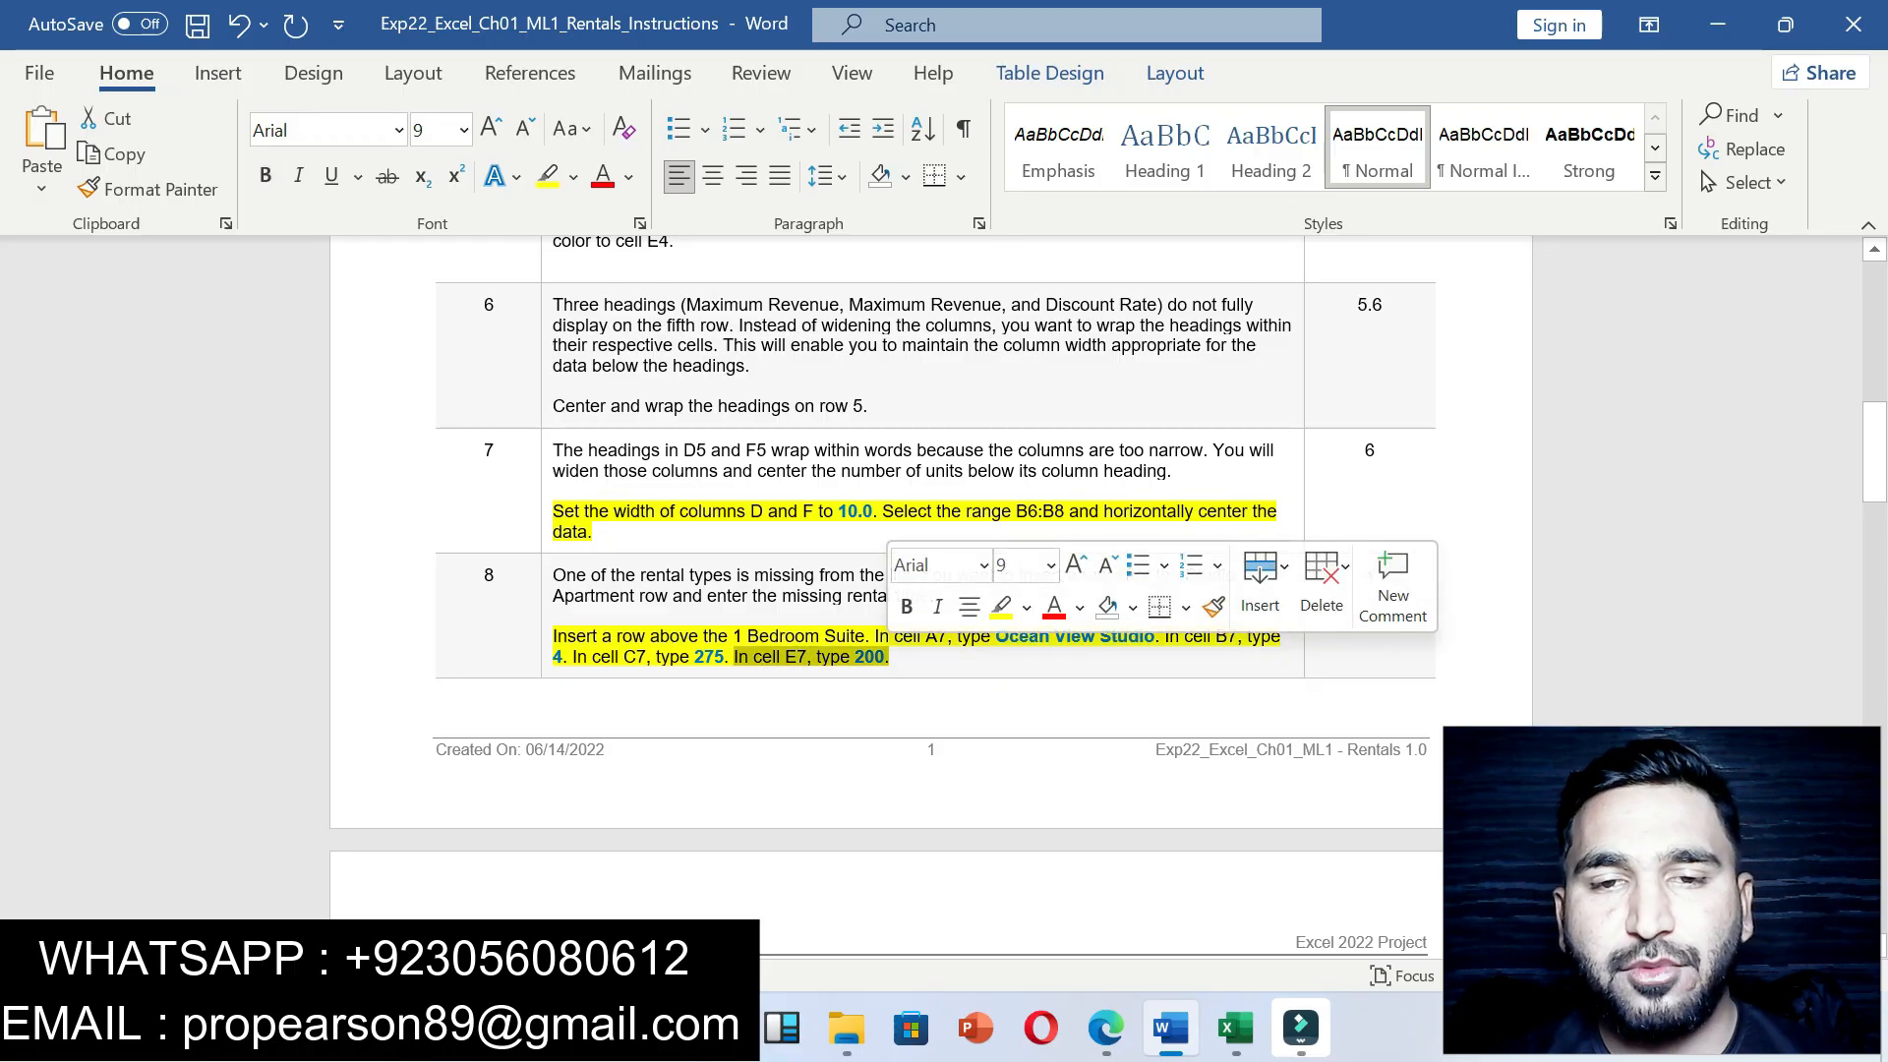
pyautogui.click(1235, 1028)
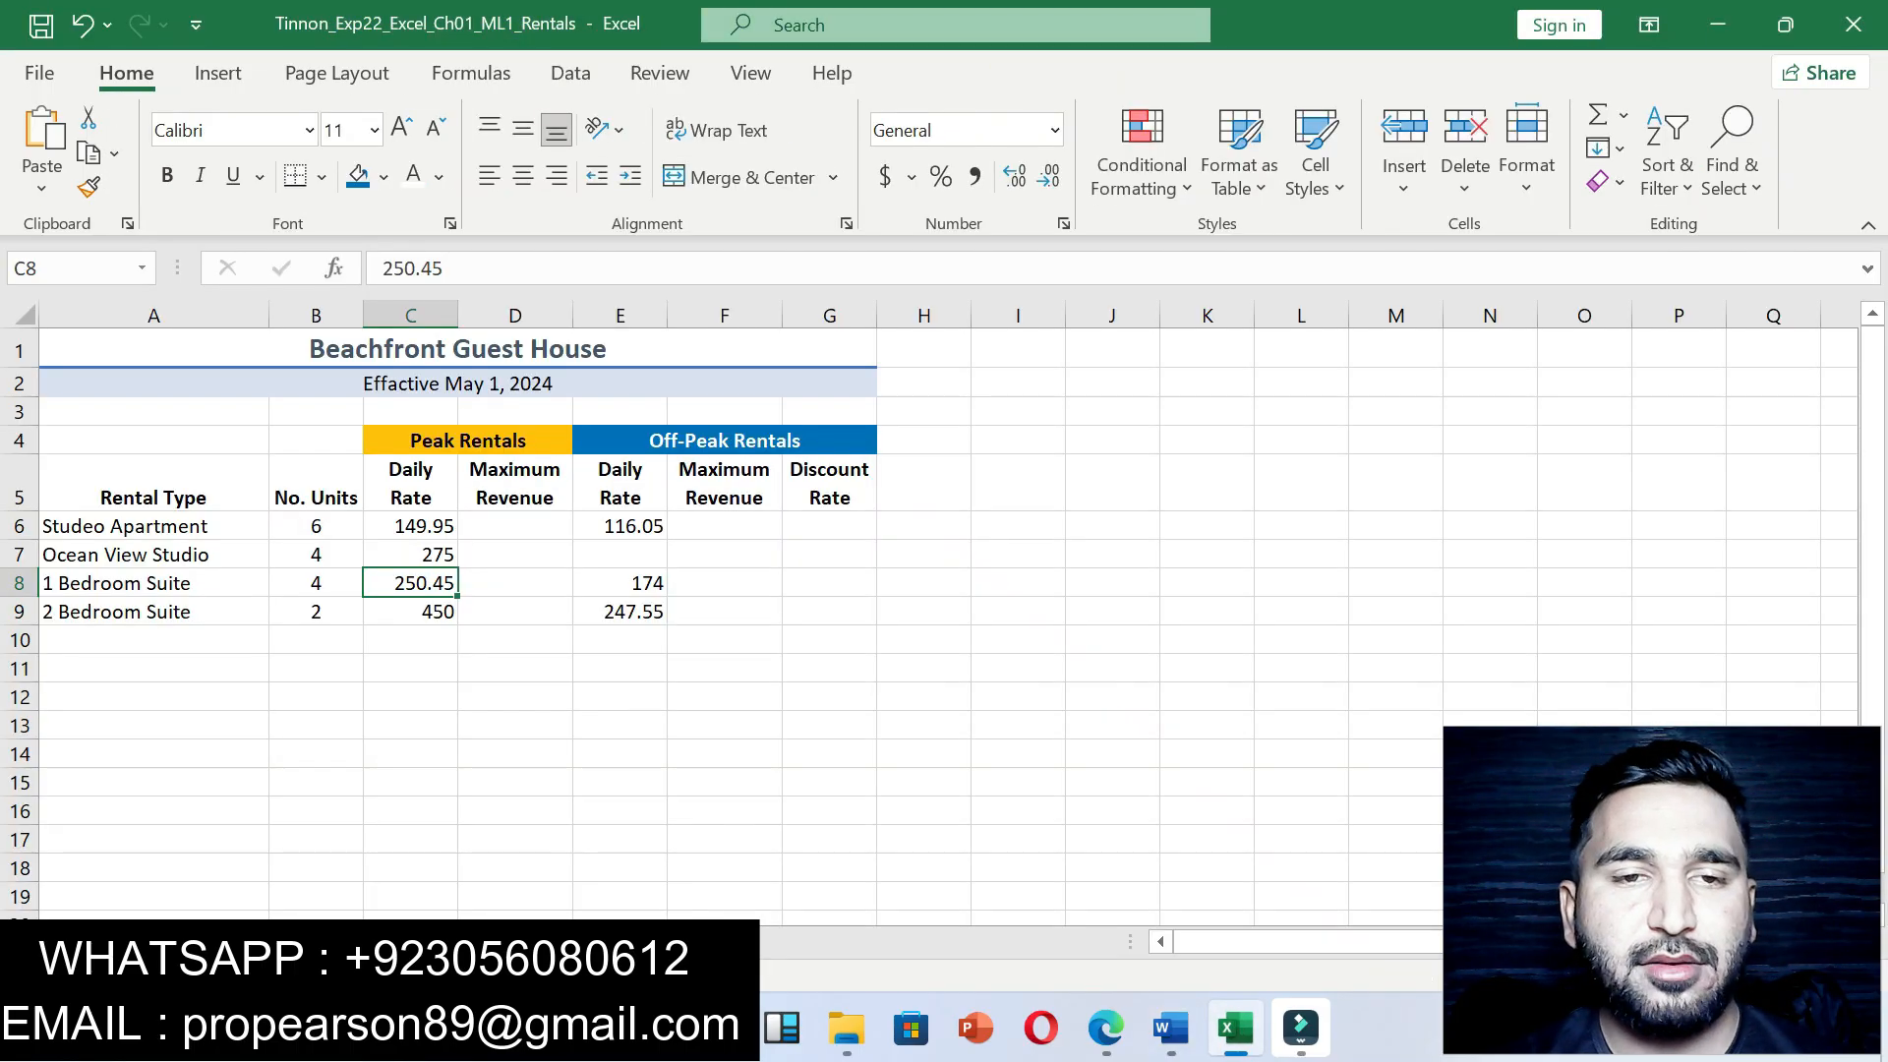
pyautogui.click(620, 555)
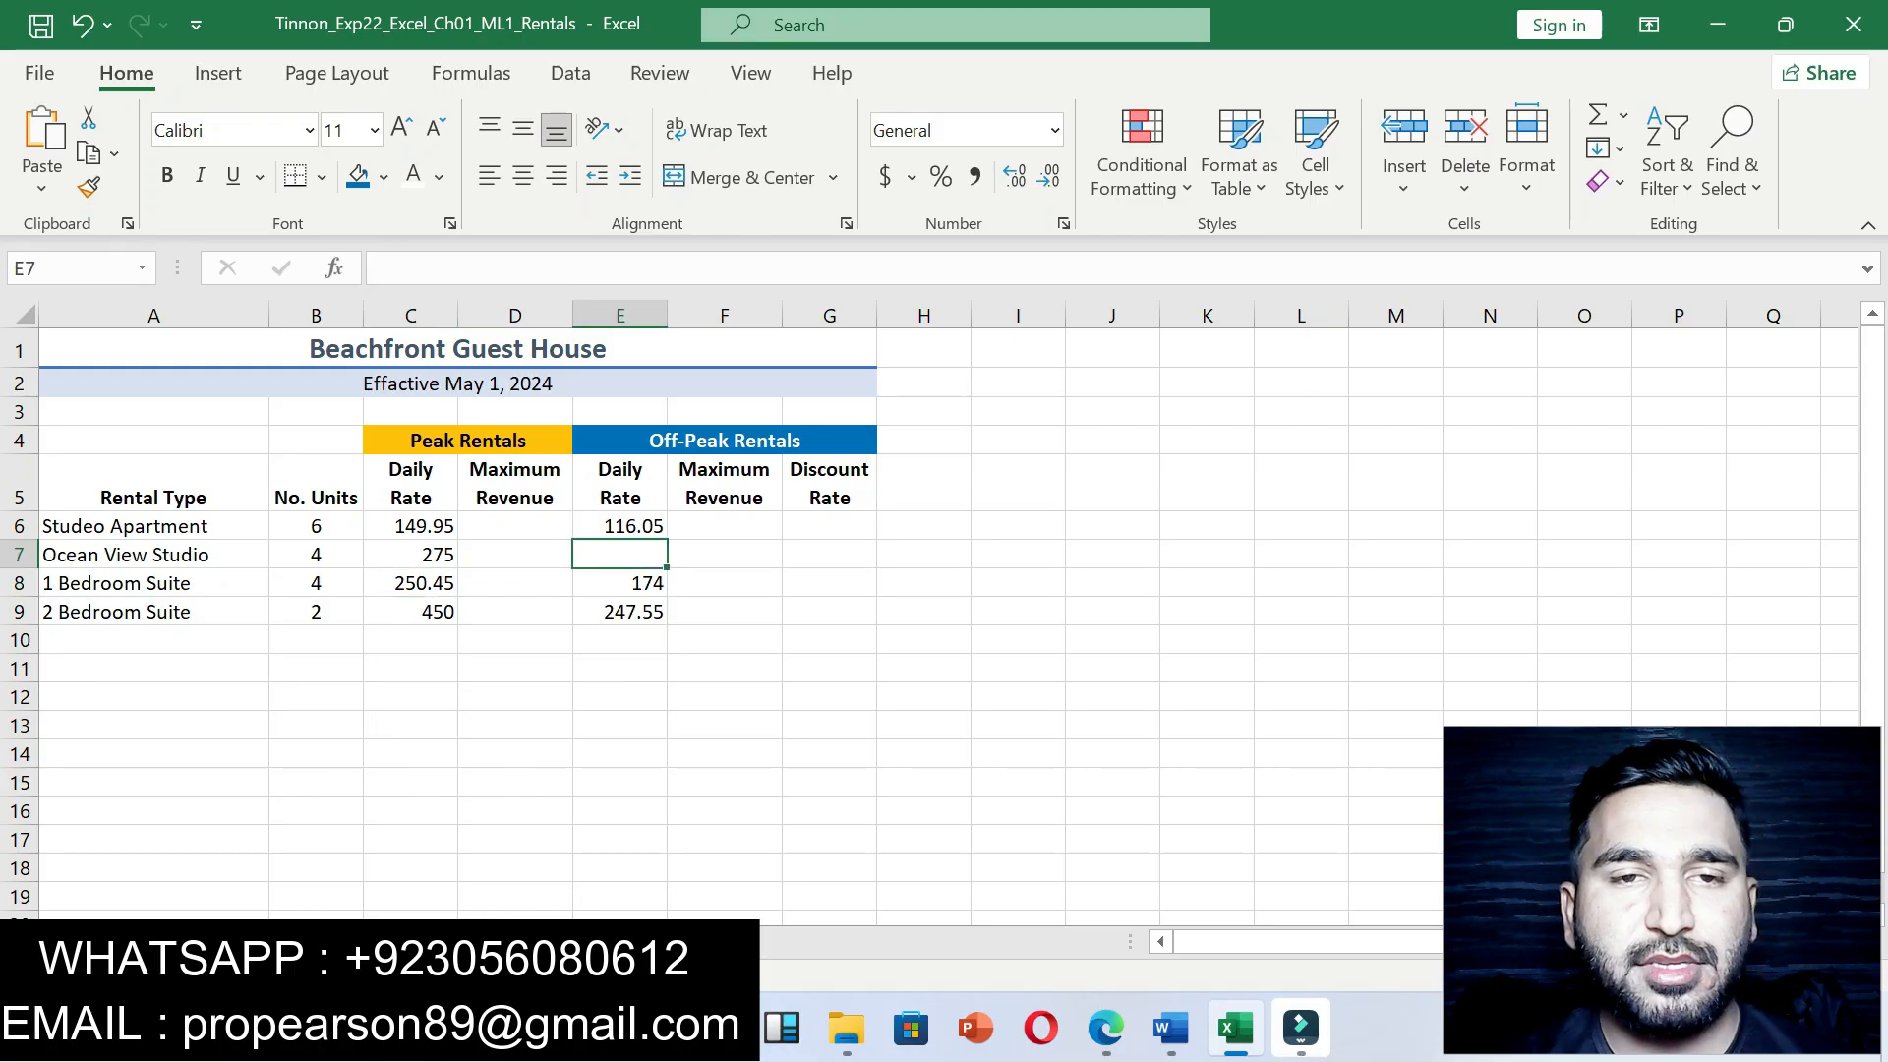
pyautogui.write('200')
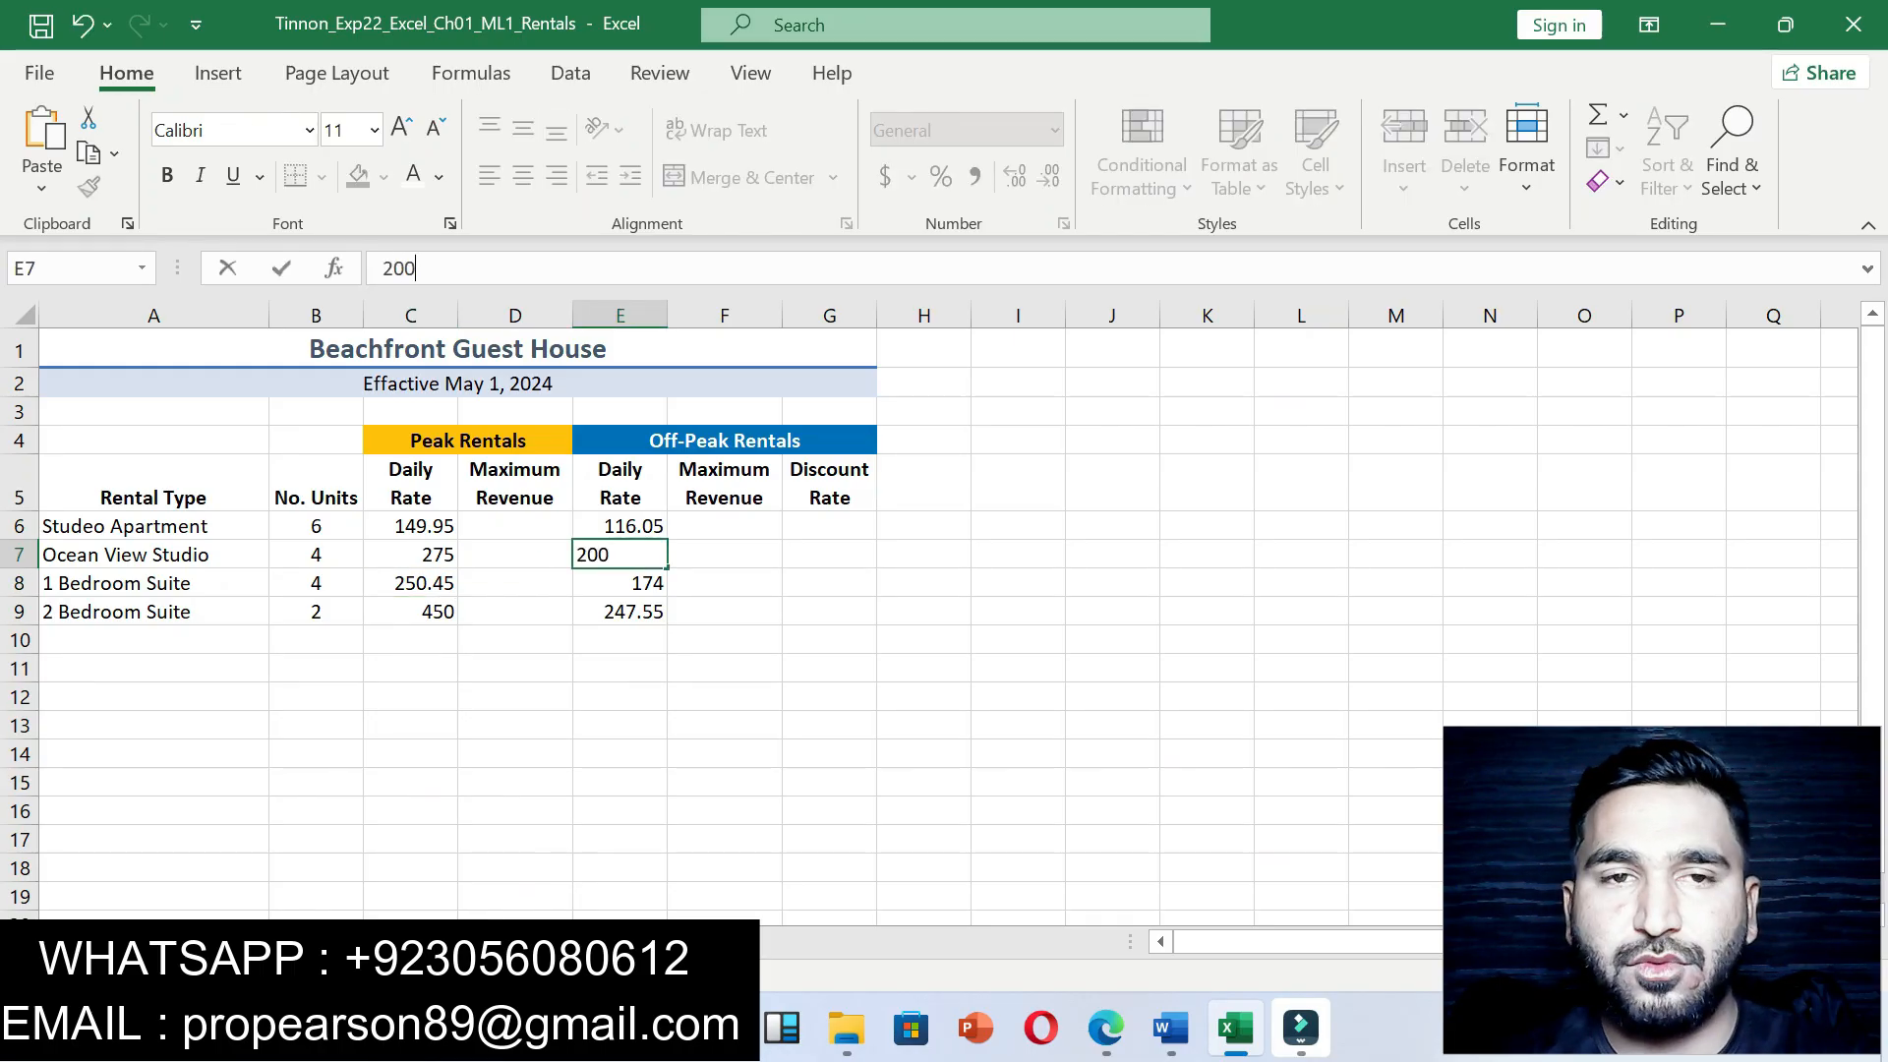
pyautogui.press('Return')
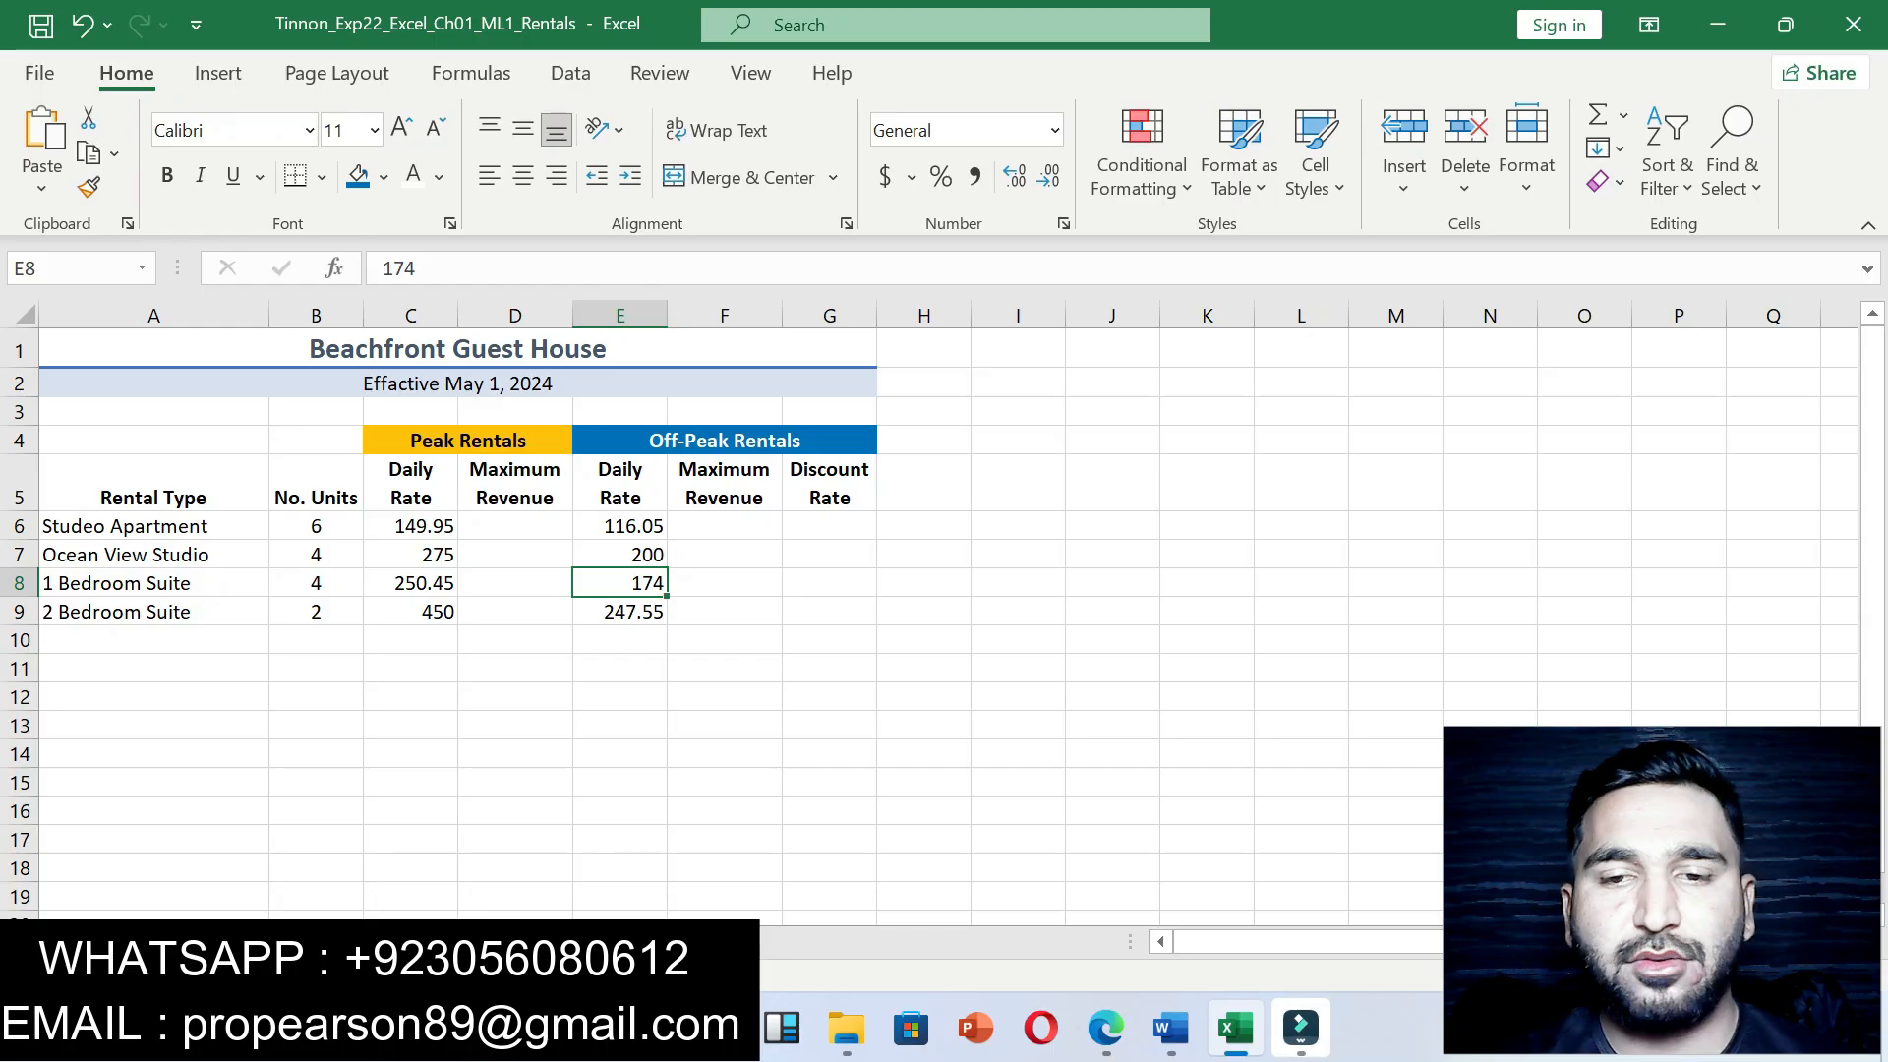
# Step: Return to Word and highlight the step 9 instruction about replacing Suite with Apartment in yellow
pyautogui.click(1170, 1027)
pyautogui.moveTo(1874, 452); pyautogui.dragTo(1874, 547)
pyautogui.moveTo(551, 344); pyautogui.dragTo(1147, 345)
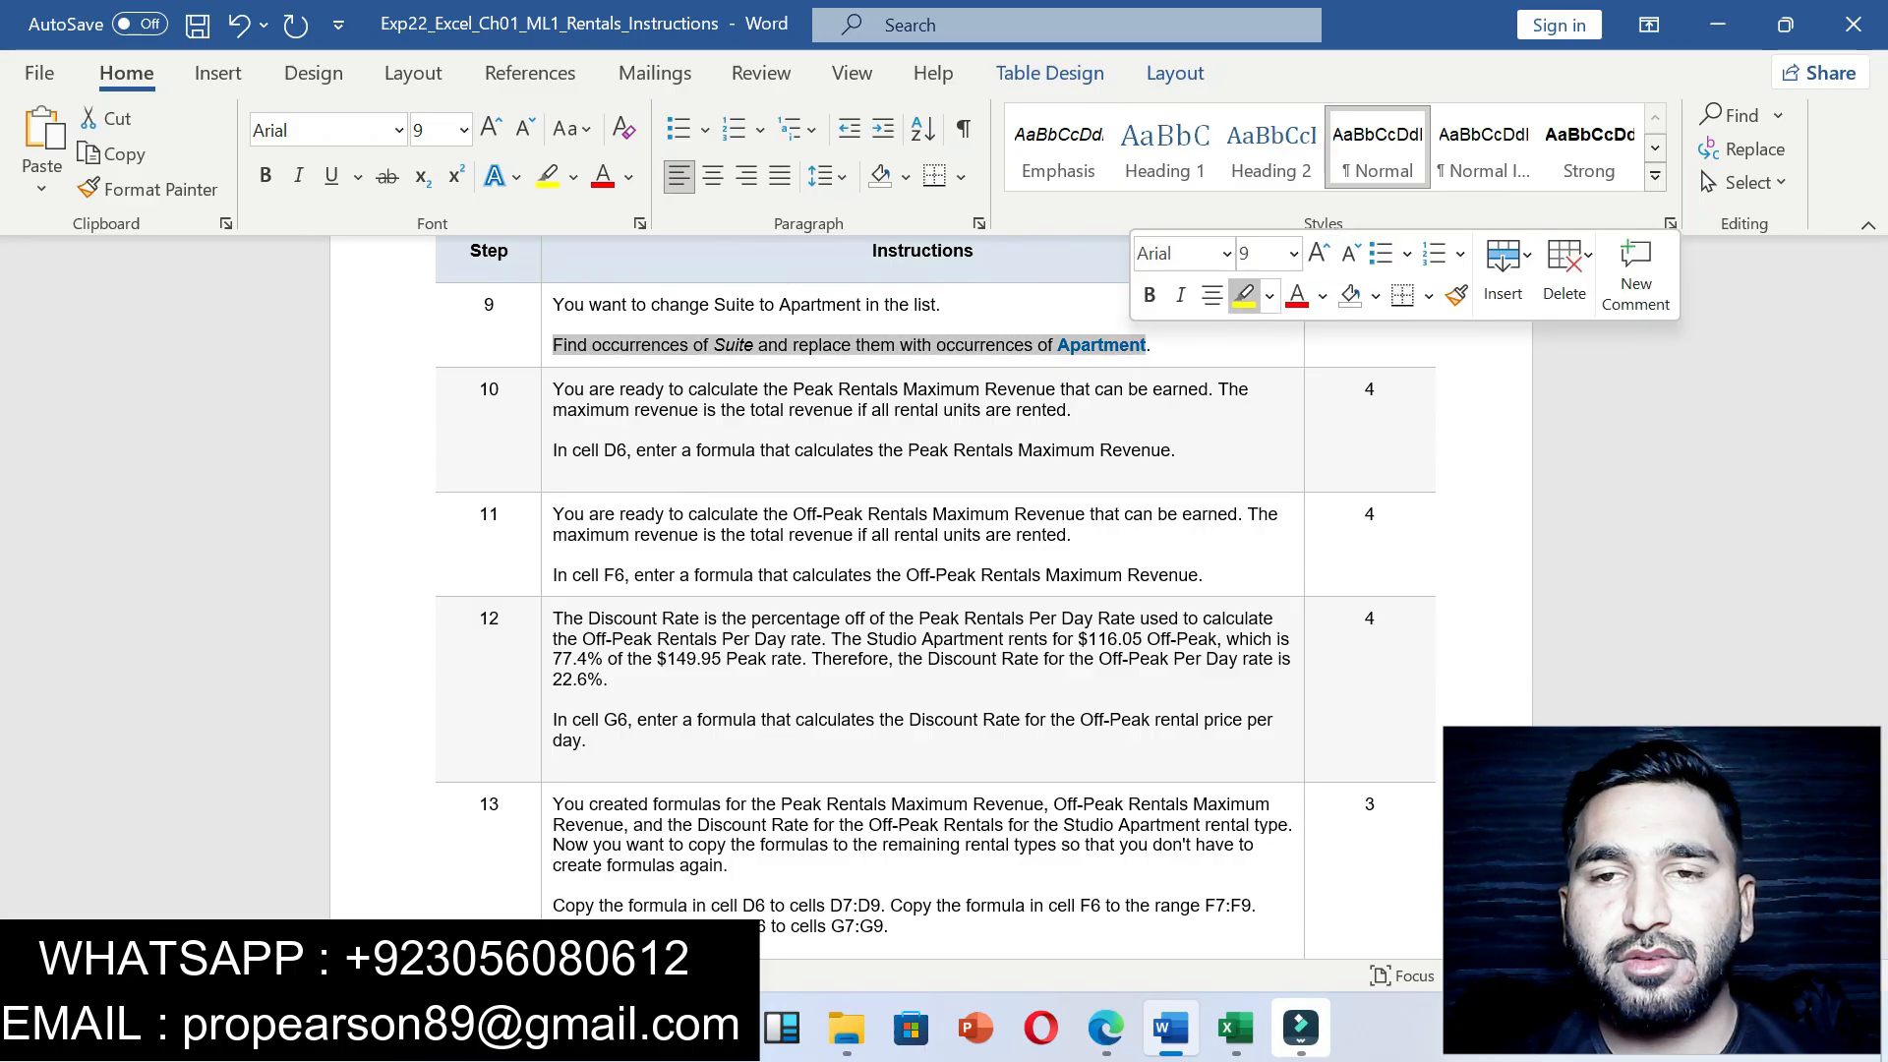
pyautogui.click(1244, 295)
pyautogui.click(1147, 345)
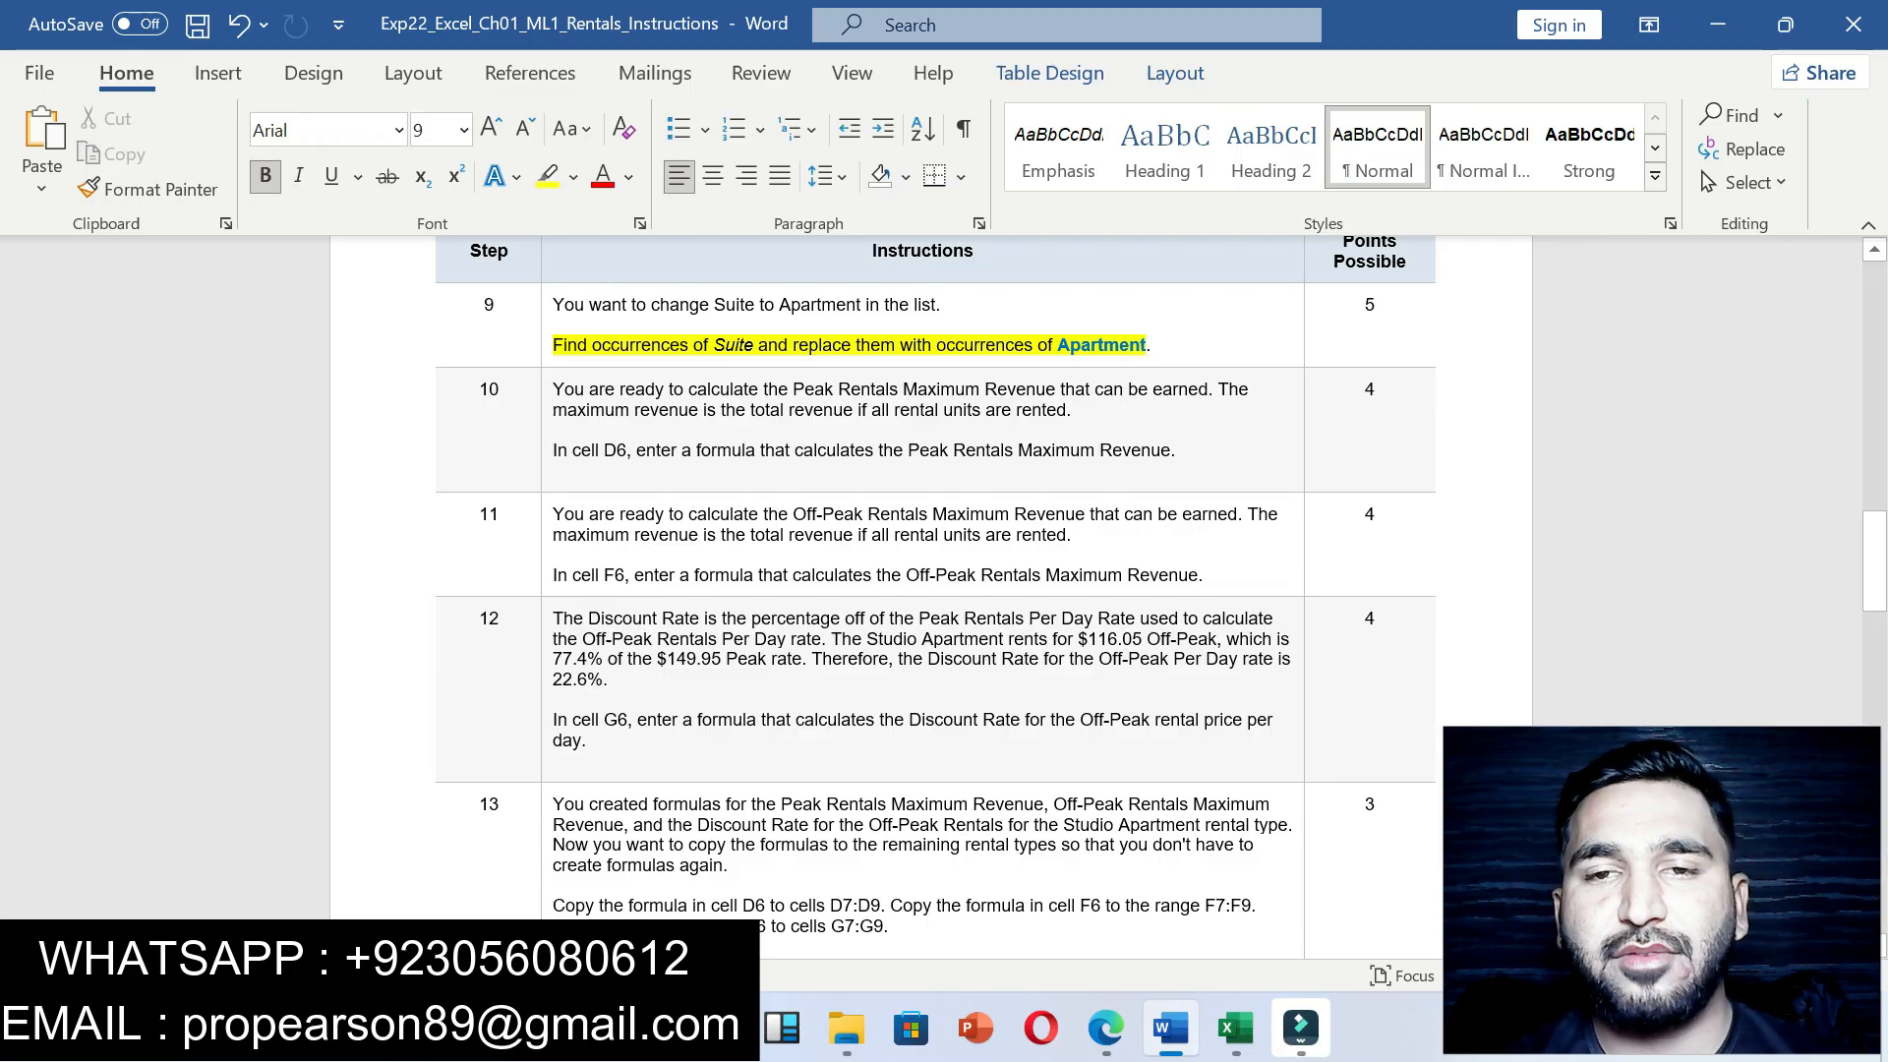
# Step: Check the search word in step 9 in Word, and set up a find and replace for Suite in Excel
pyautogui.moveTo(713, 345); pyautogui.dragTo(754, 345)
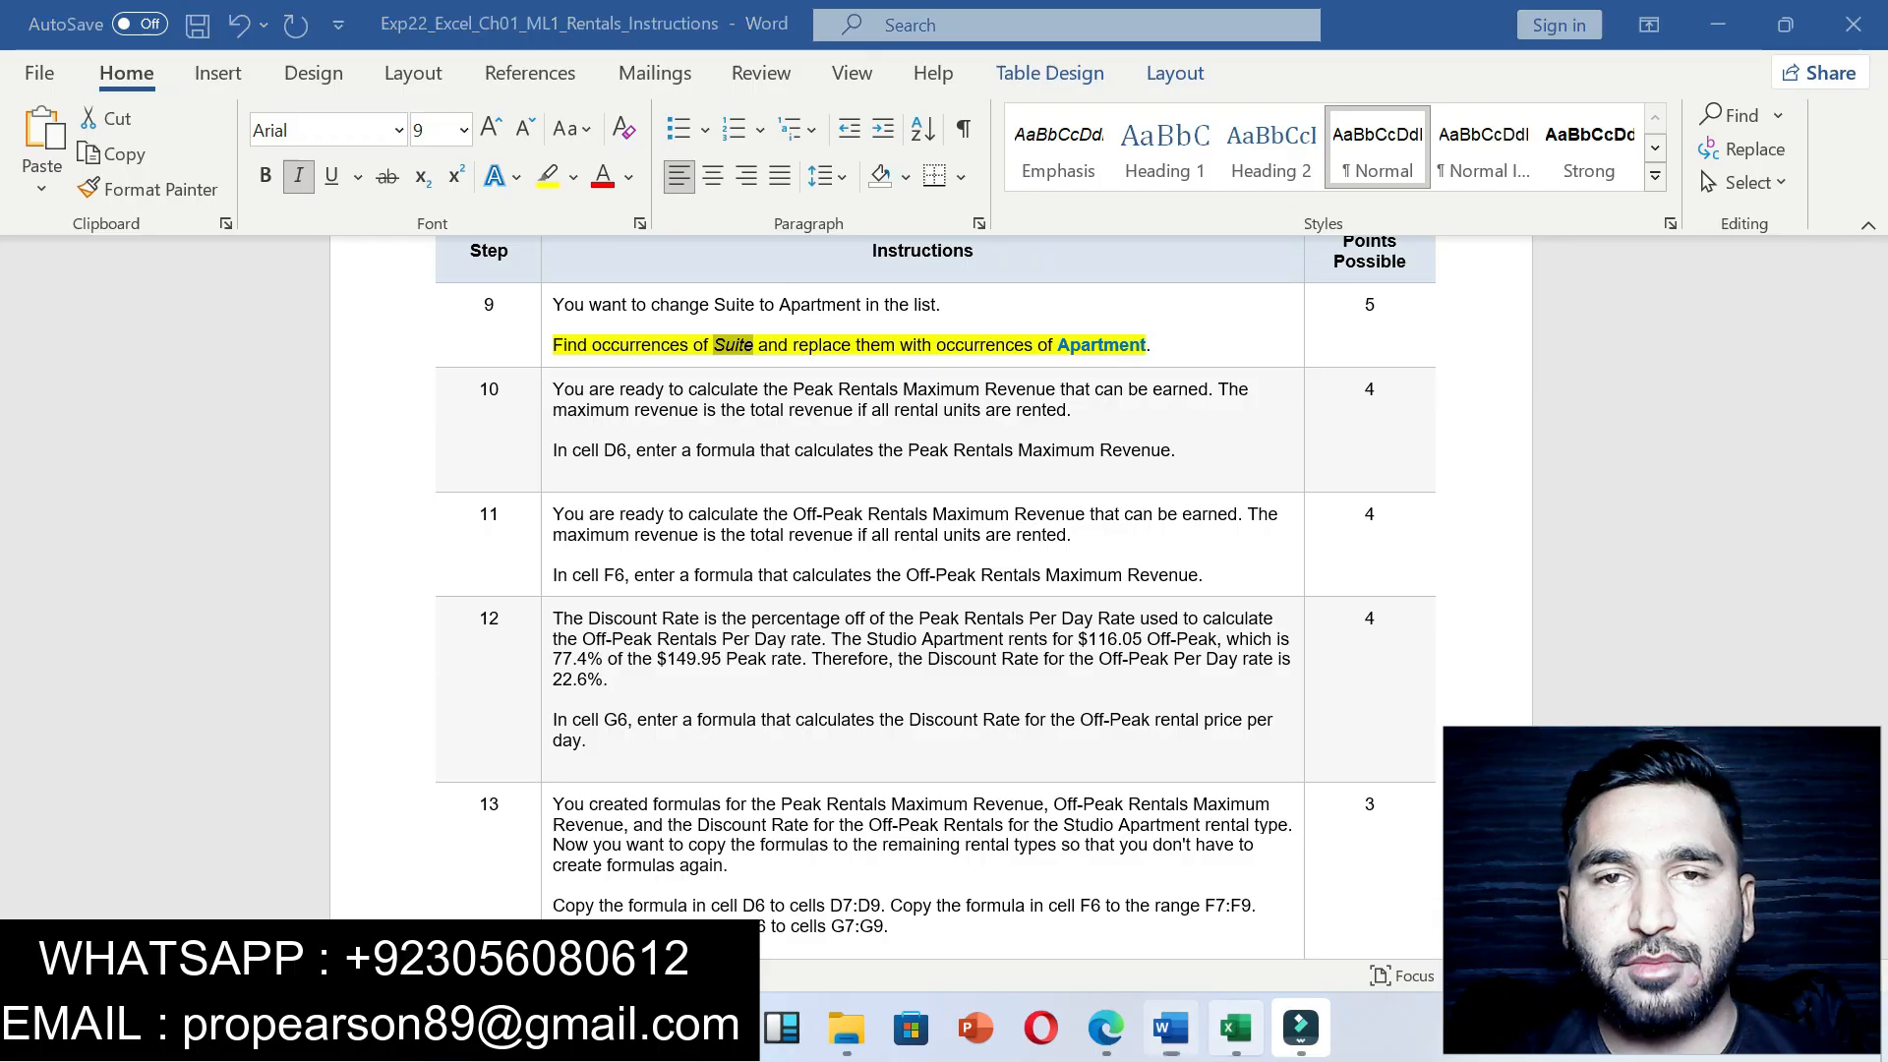
pyautogui.click(1235, 1027)
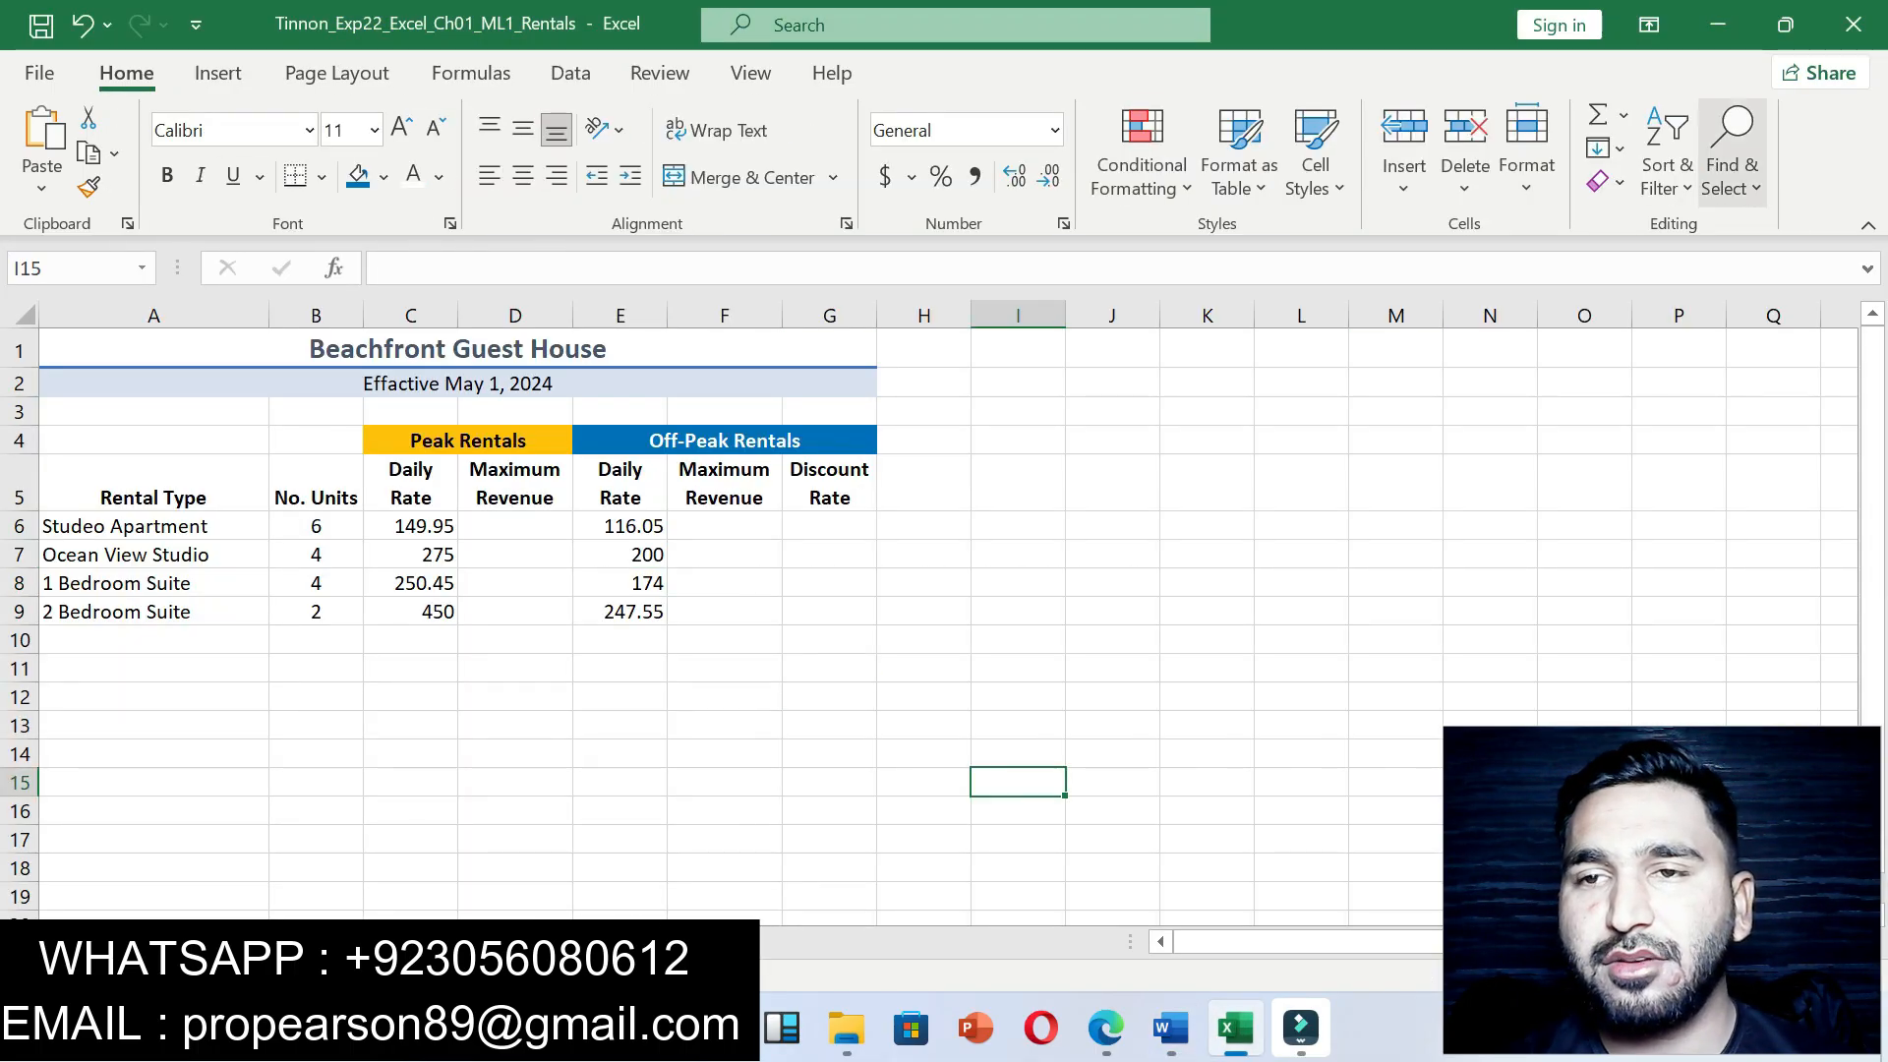
pyautogui.click(1733, 157)
pyautogui.click(1689, 232)
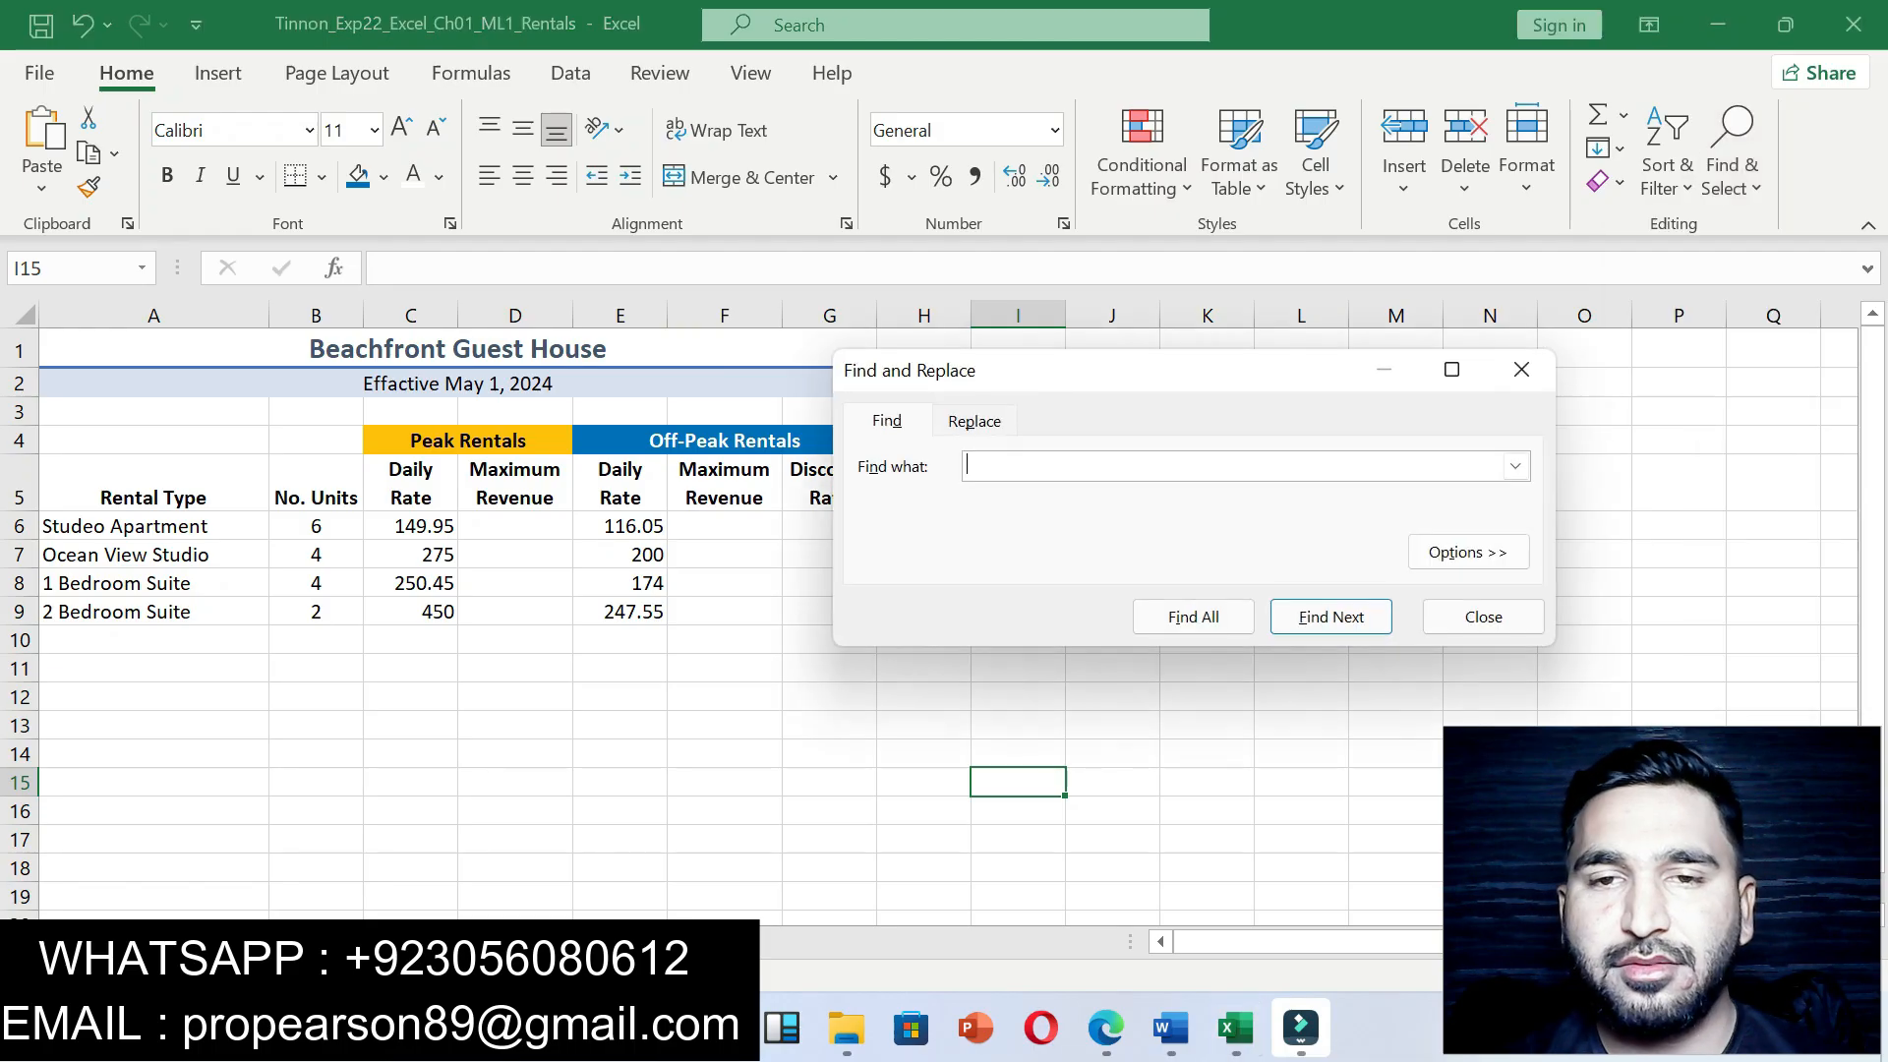
pyautogui.write('Suite')
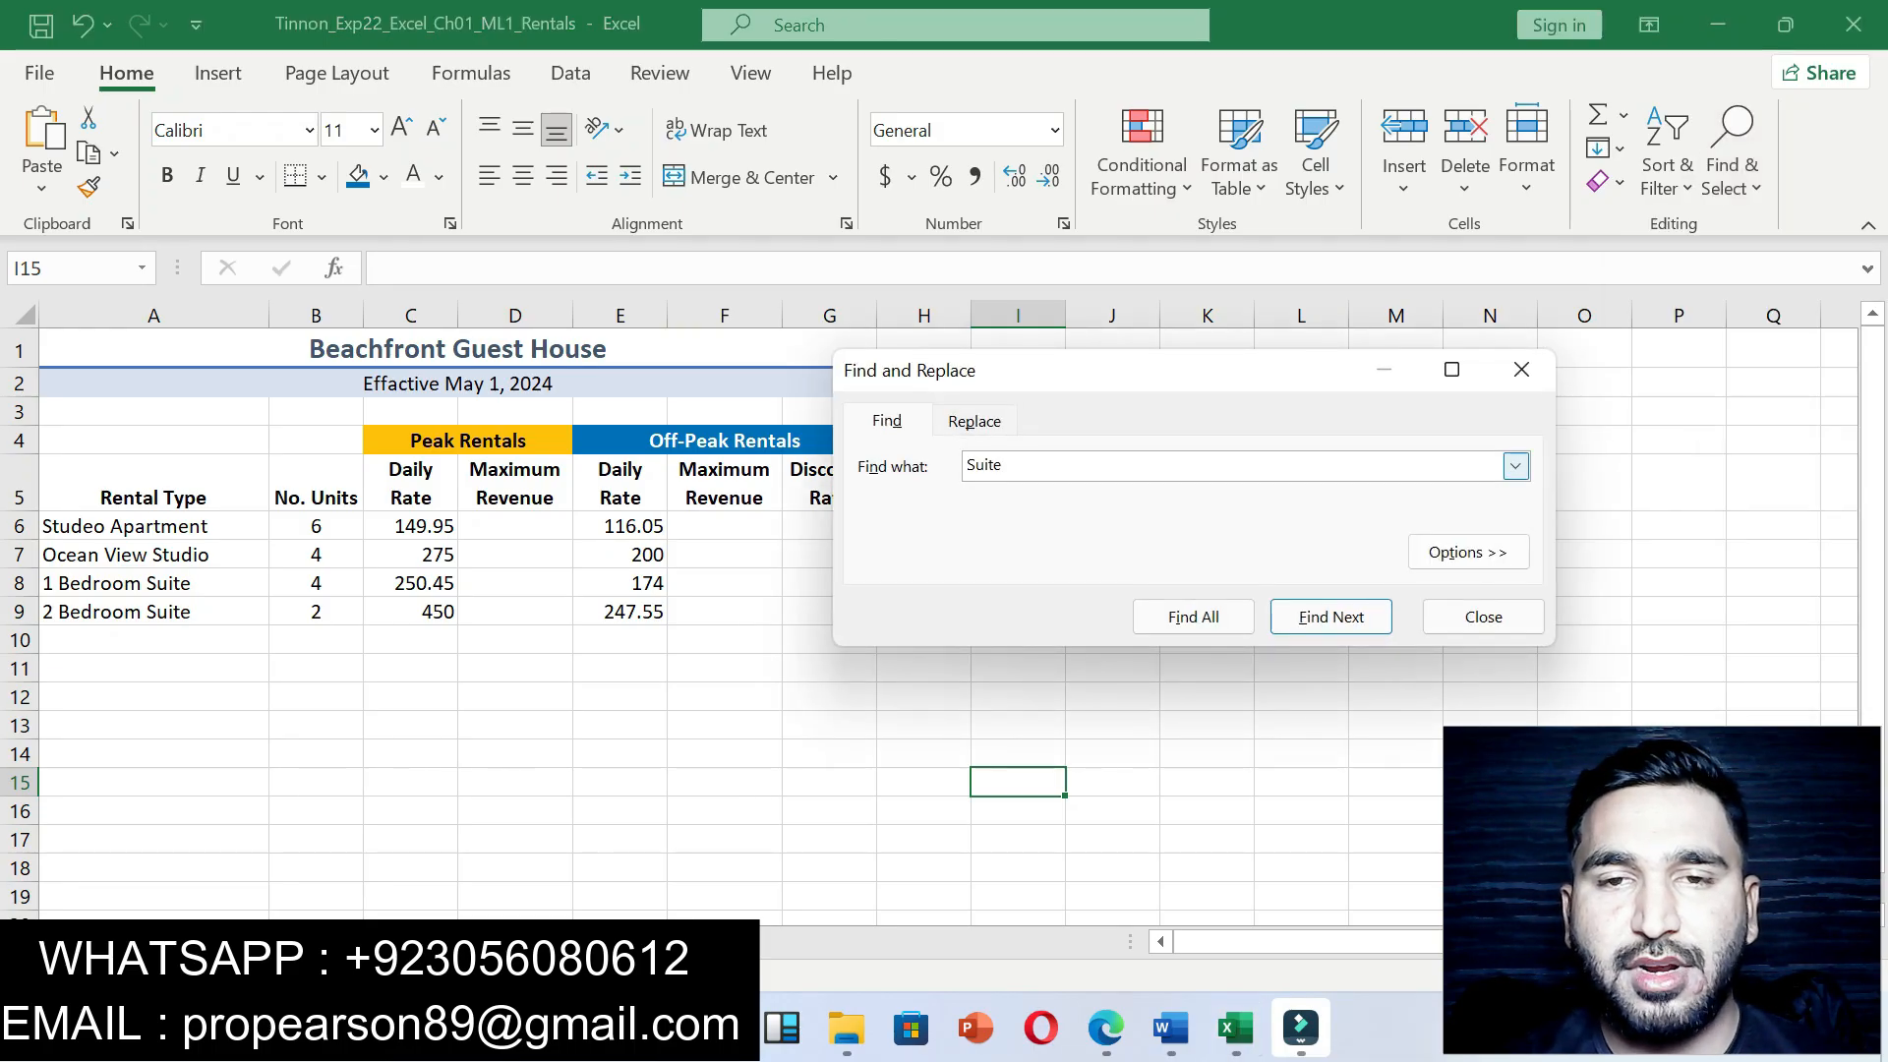
pyautogui.click(975, 421)
# Step: Copy Apartment from step 9 in Word, and replace all occurrences of Suite with it in Excel
pyautogui.click(1170, 1027)
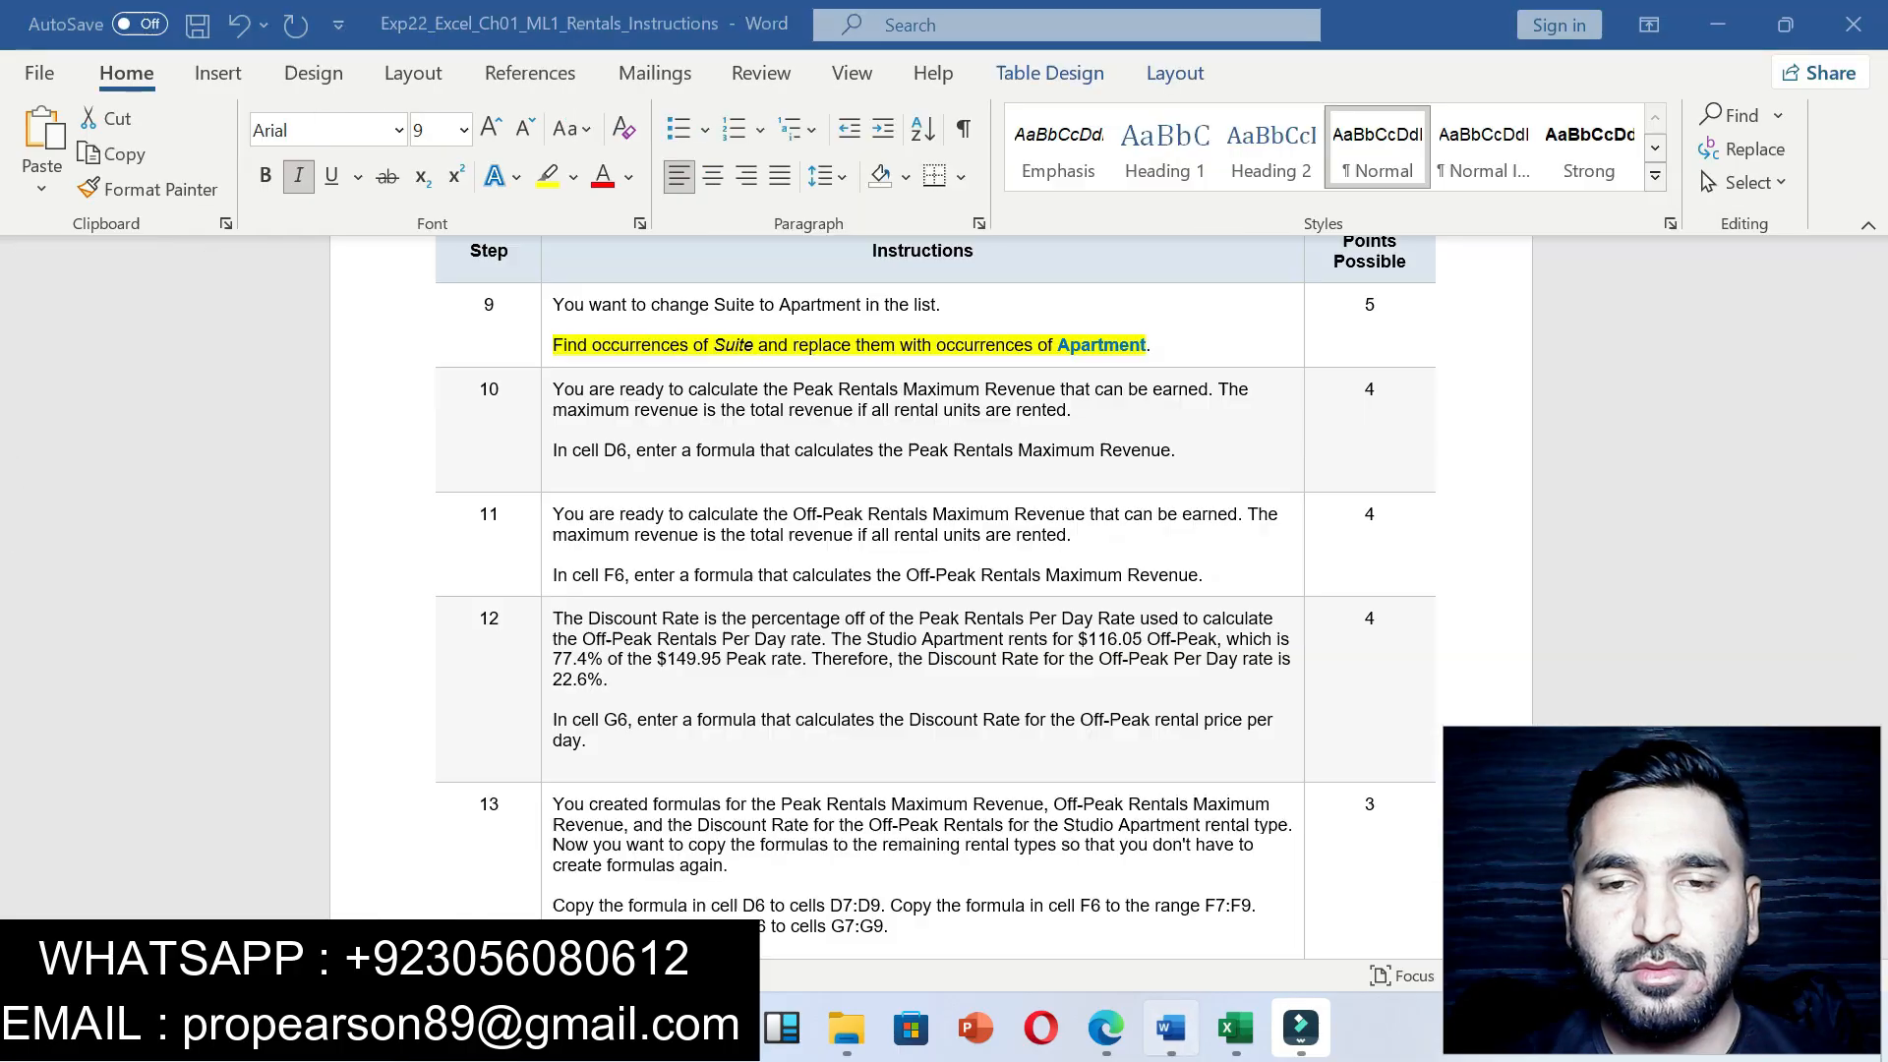
pyautogui.moveTo(1058, 346); pyautogui.dragTo(1145, 345)
pyautogui.hotkey('ctrl', 'c')
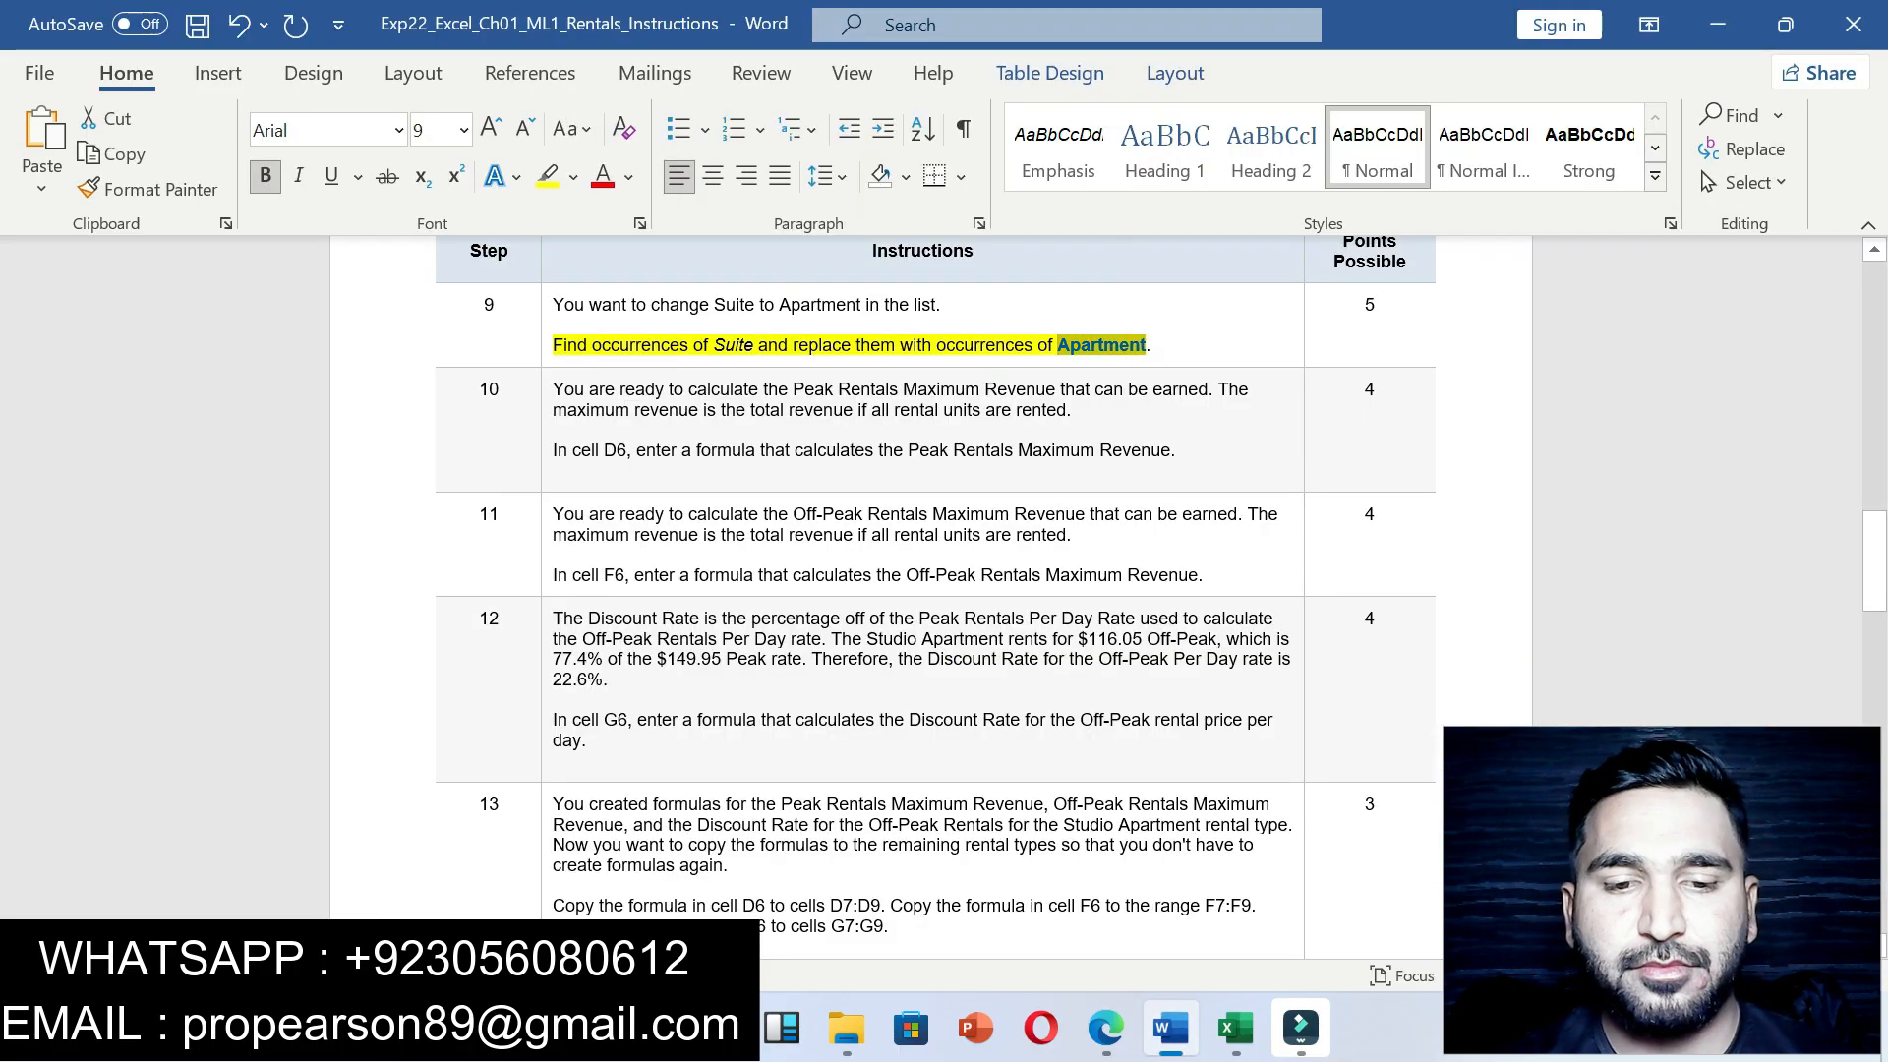
pyautogui.hotkey('alt', 'Tab')
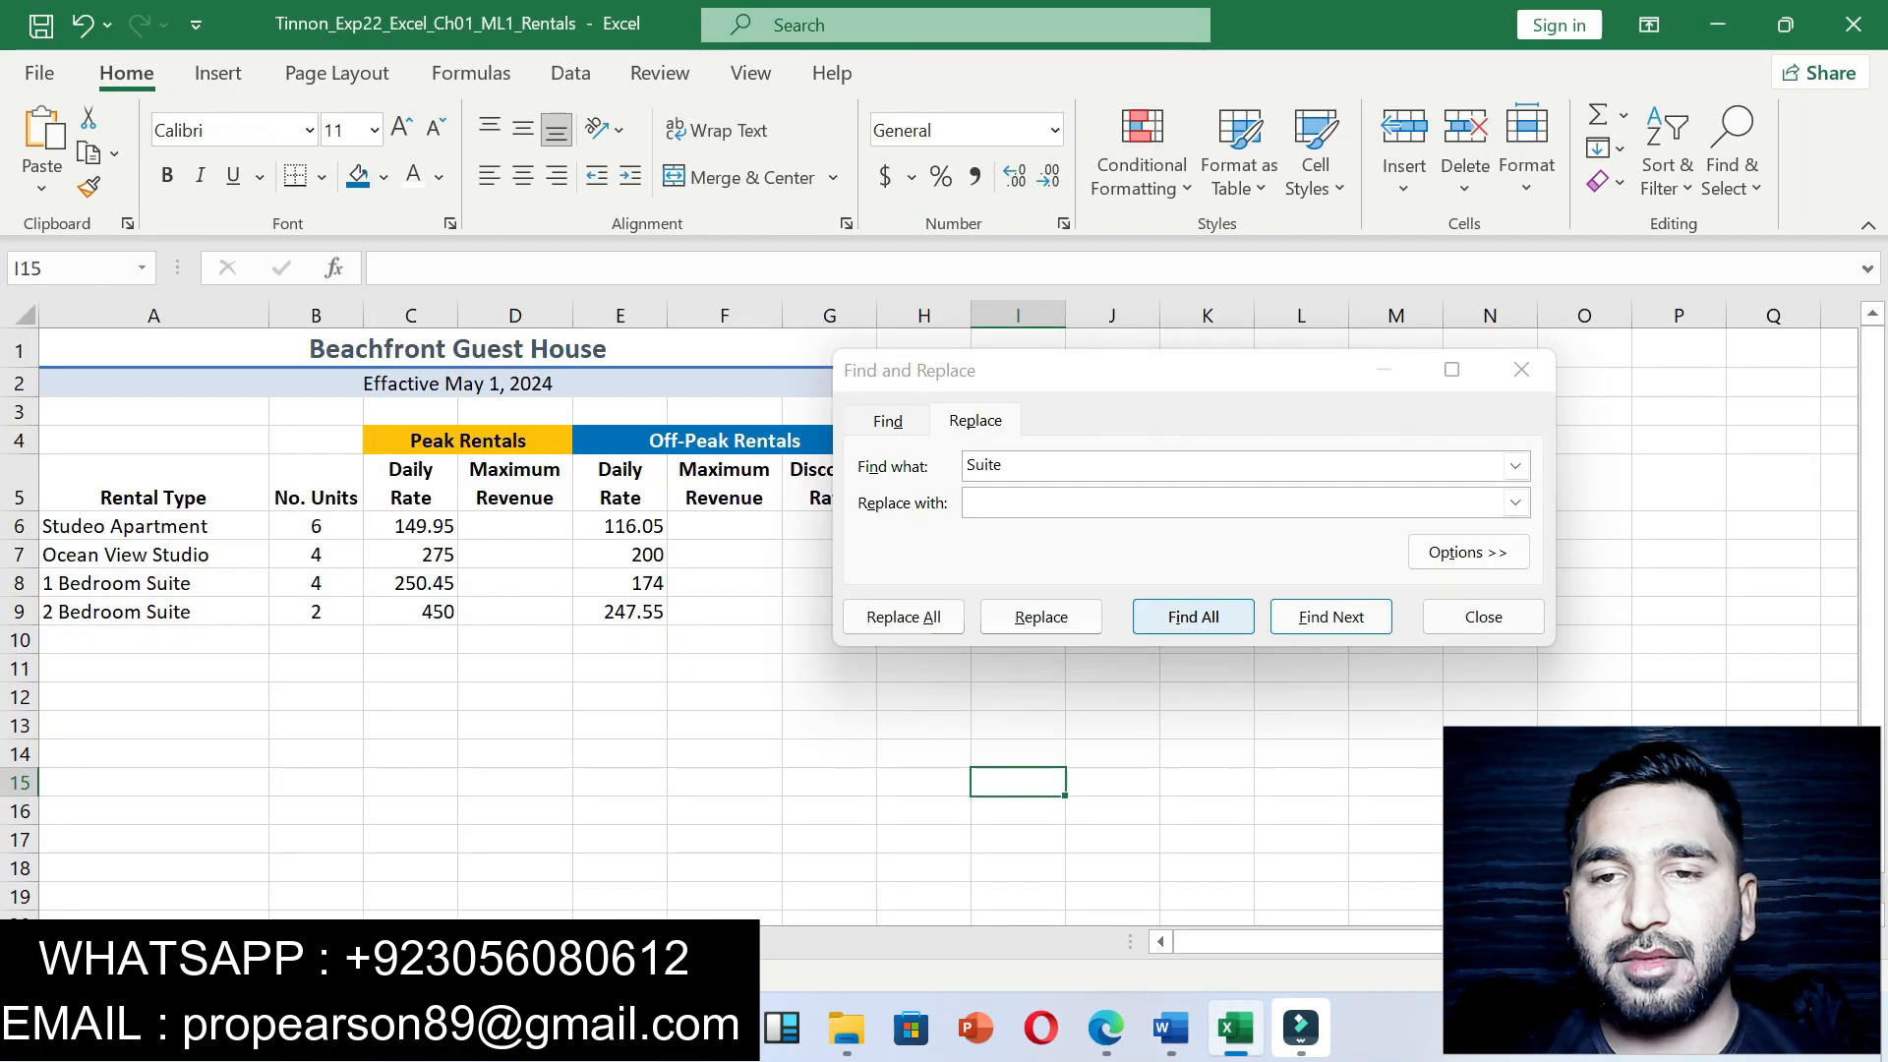
pyautogui.hotkey('ctrl', 'v')
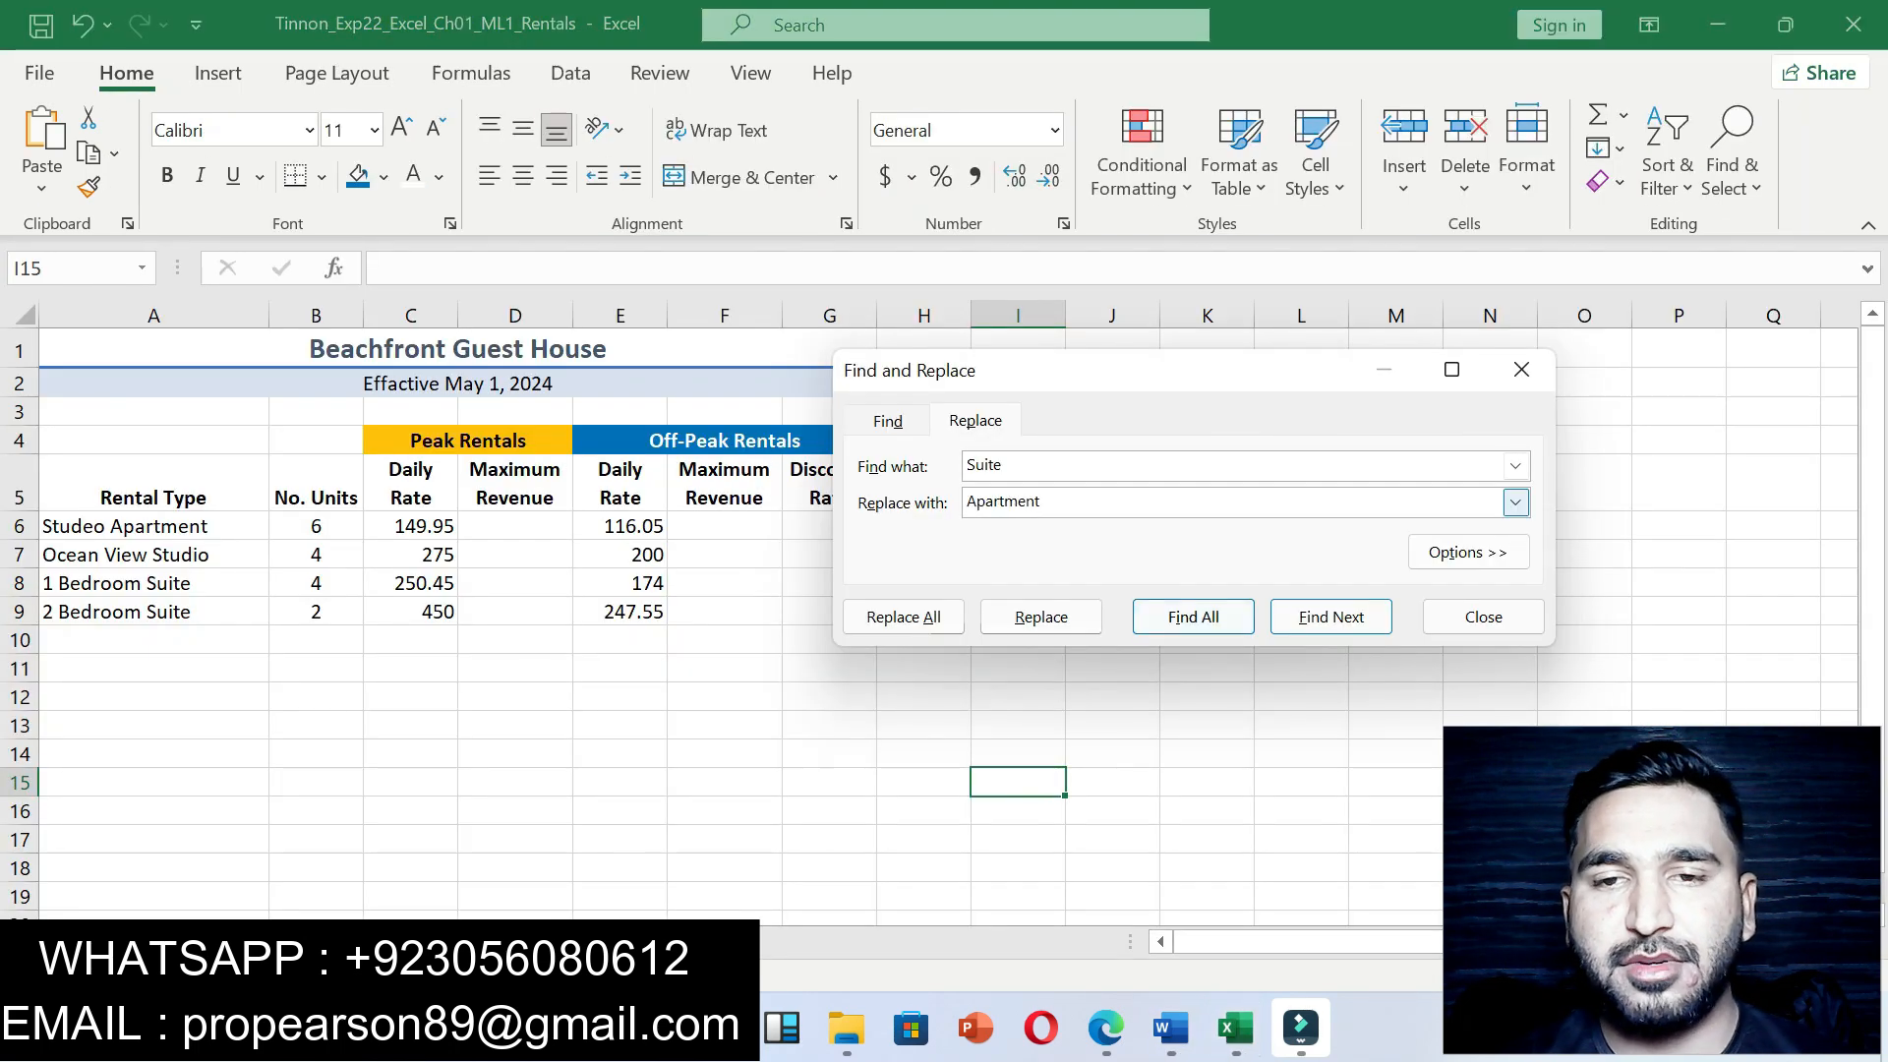
pyautogui.click(904, 617)
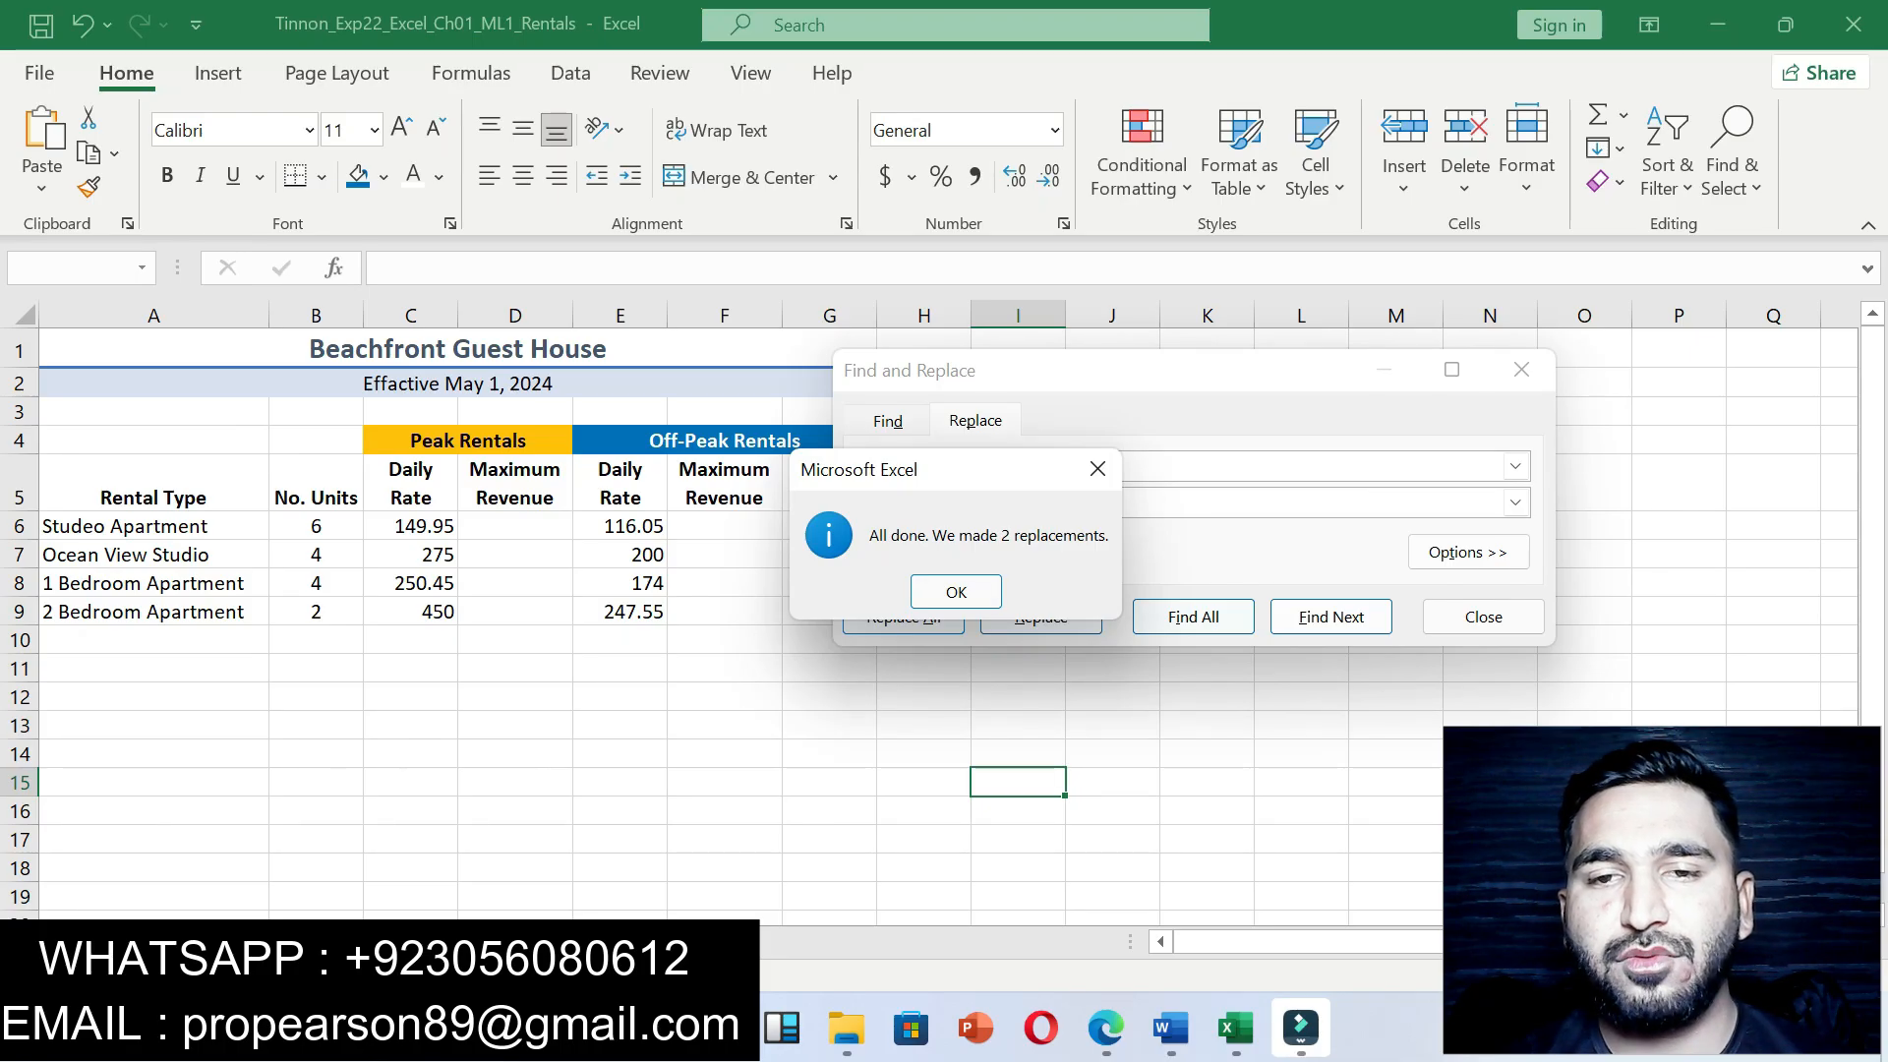
pyautogui.press('Return')
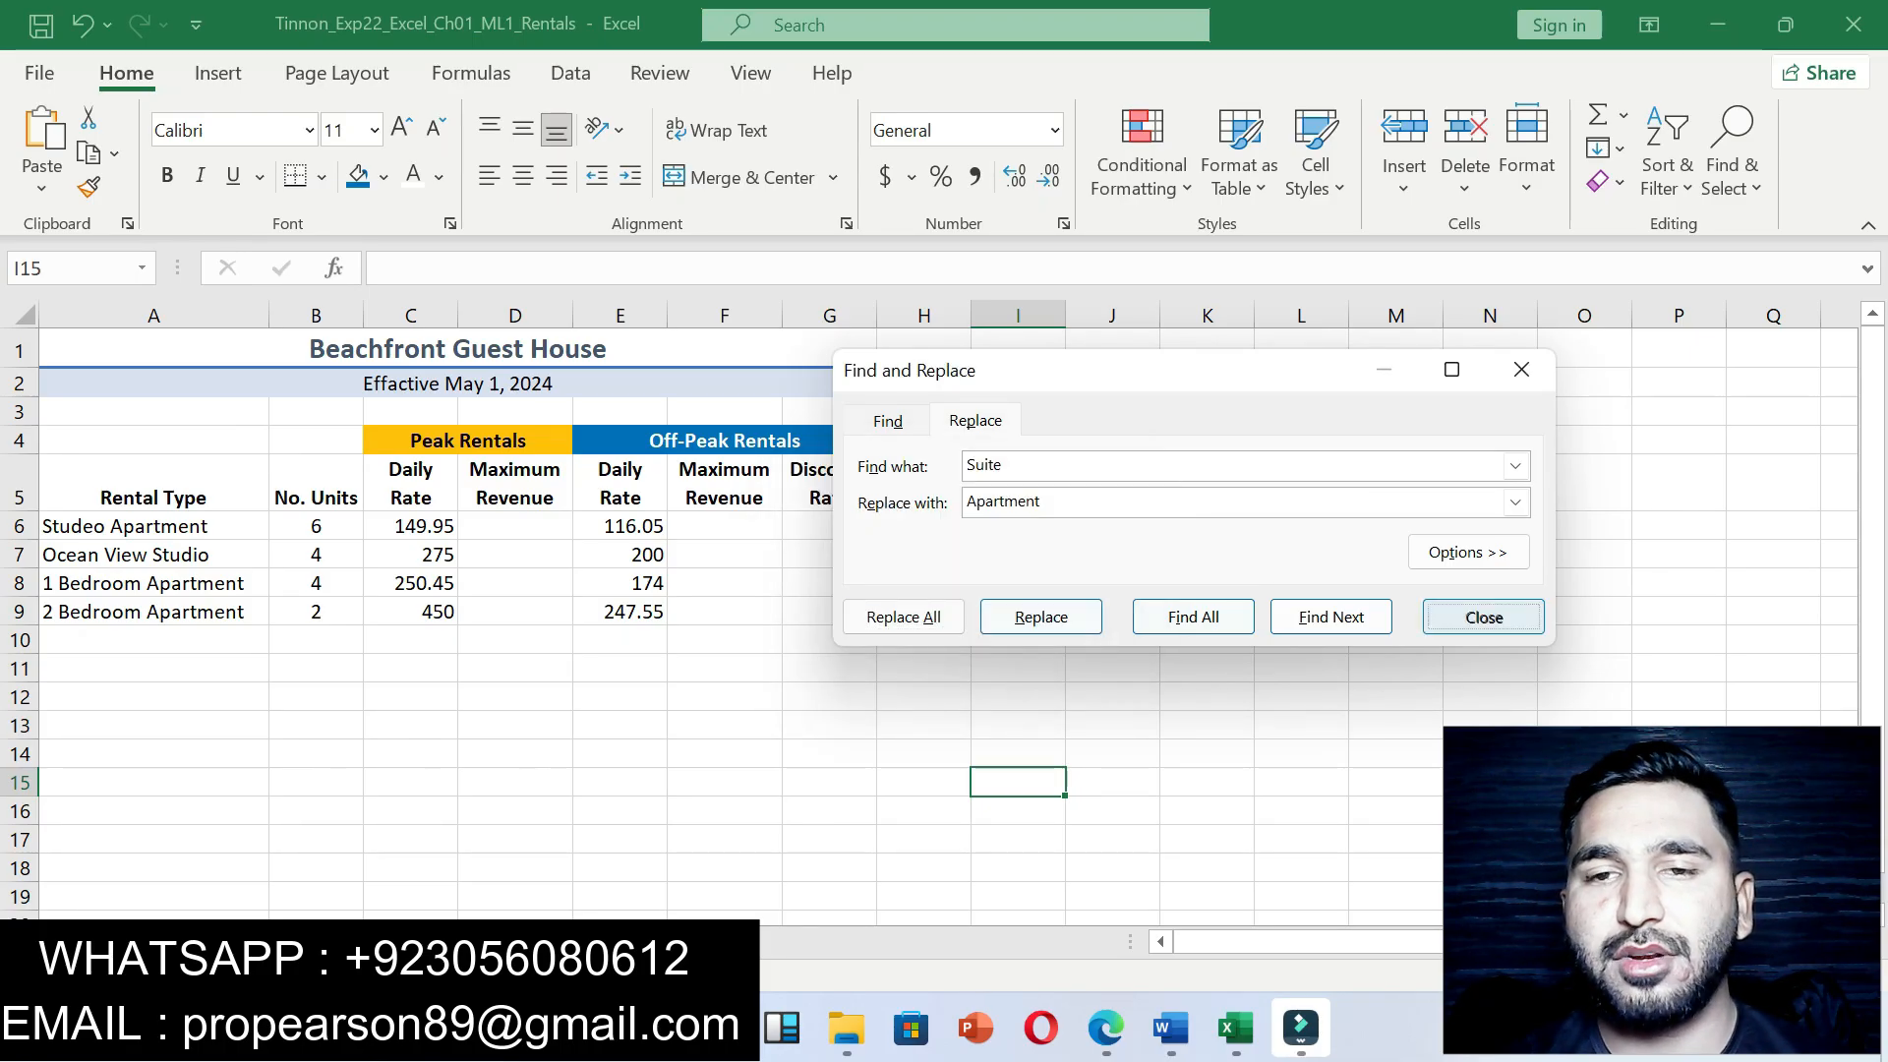
pyautogui.press('Escape')
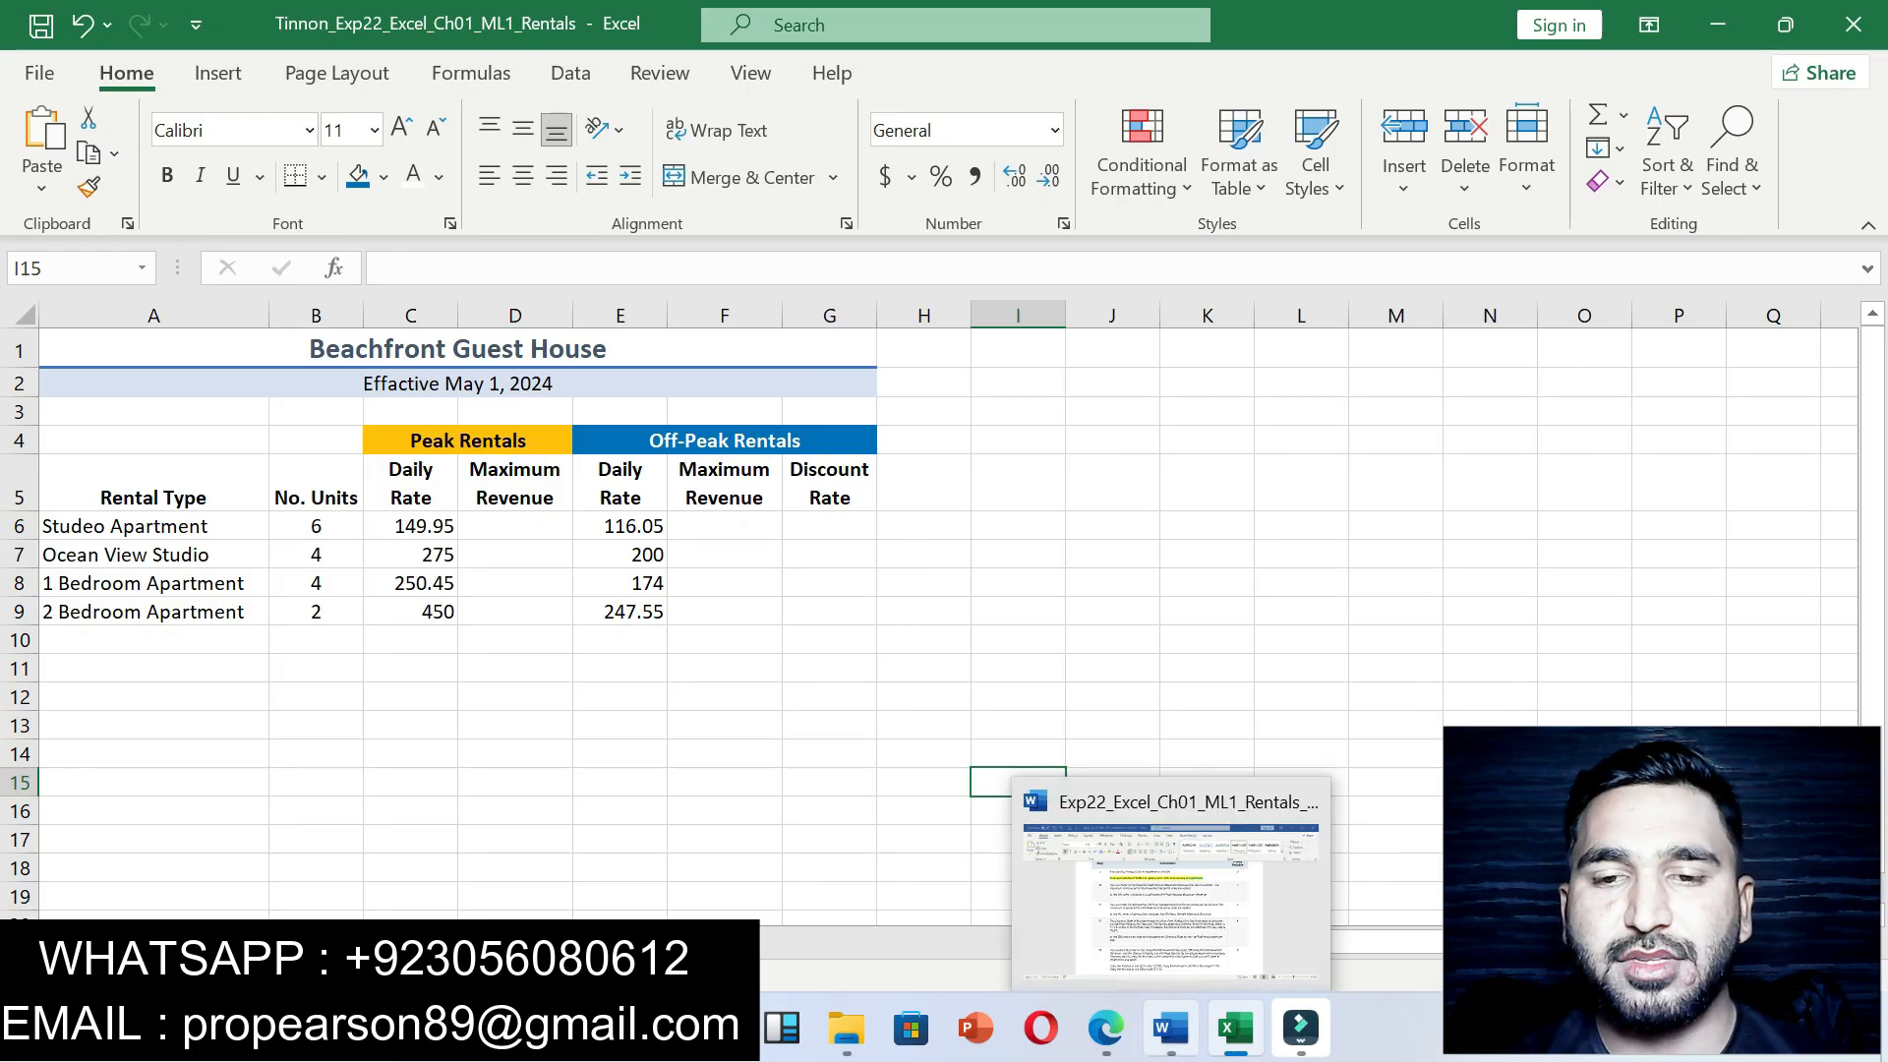
# Step: Return to Word and highlight the step 10 instruction about the Peak Rentals Maximum Revenue formula in yellow
pyautogui.click(1170, 1028)
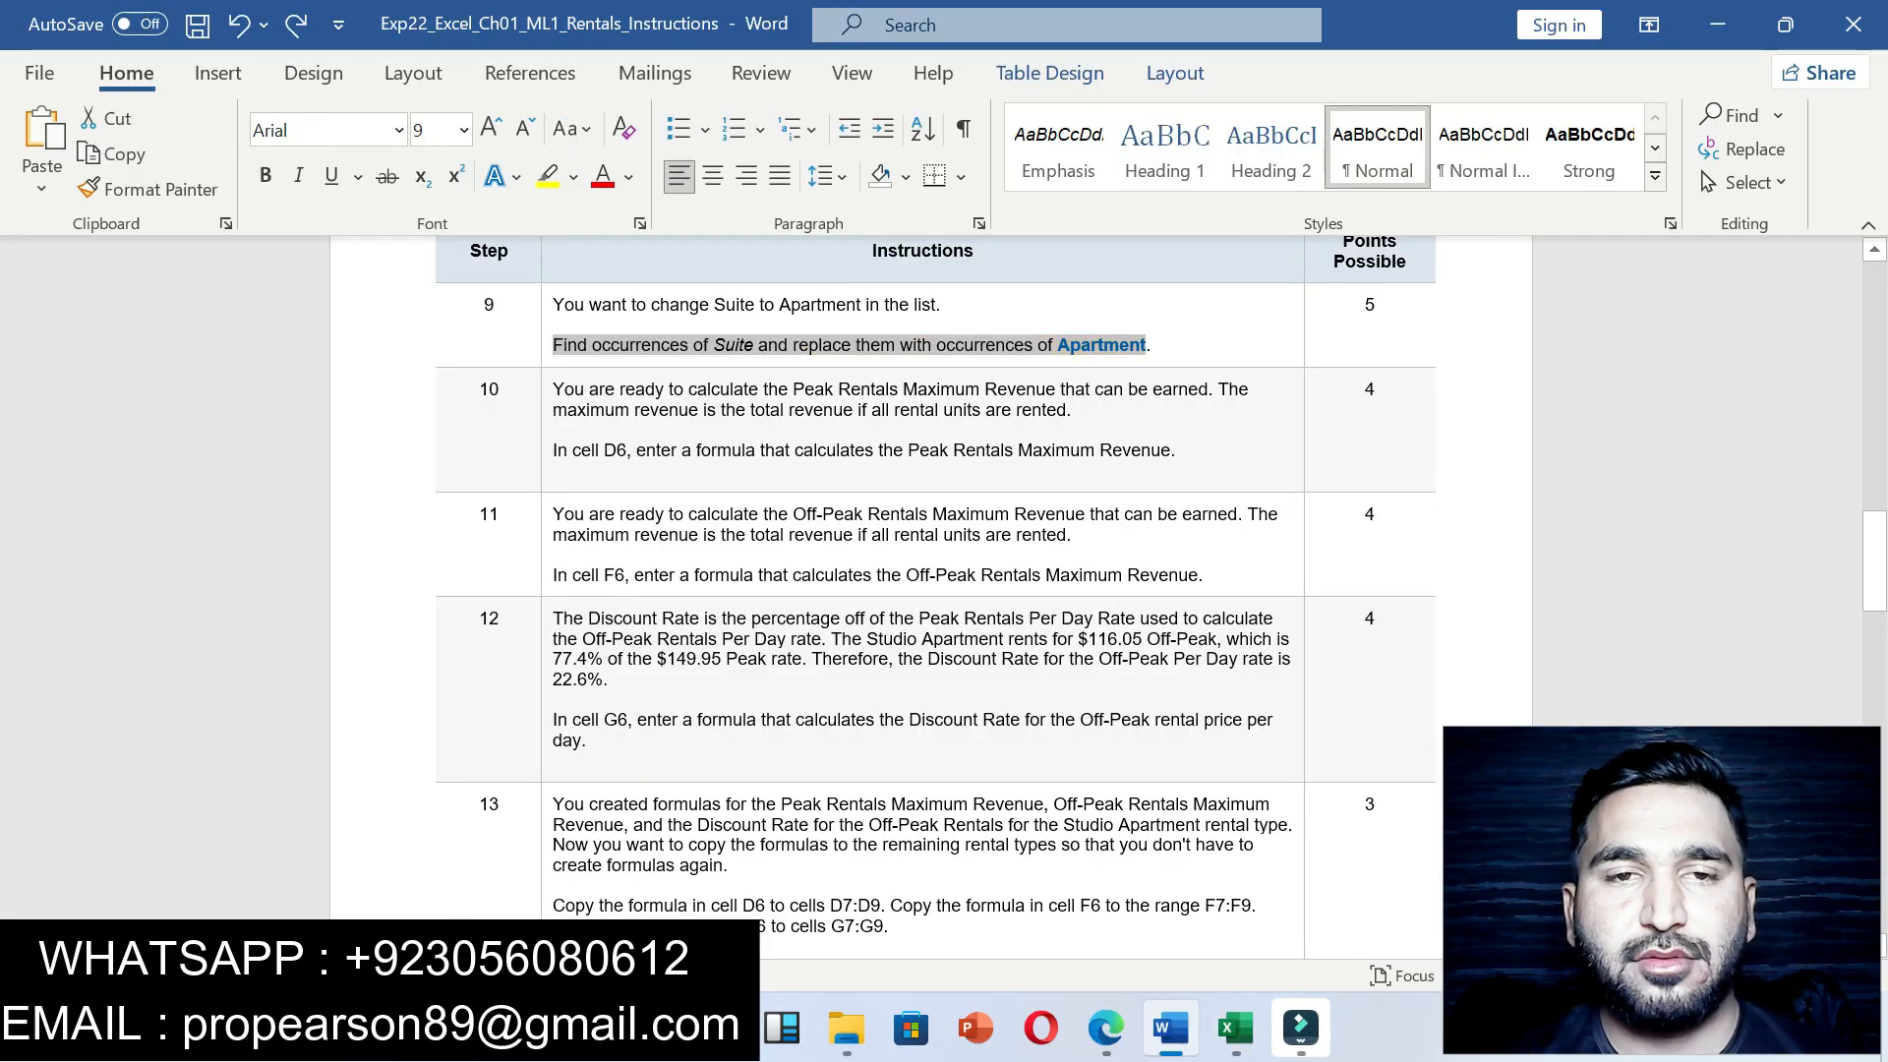
pyautogui.moveTo(552, 449); pyautogui.dragTo(1176, 450)
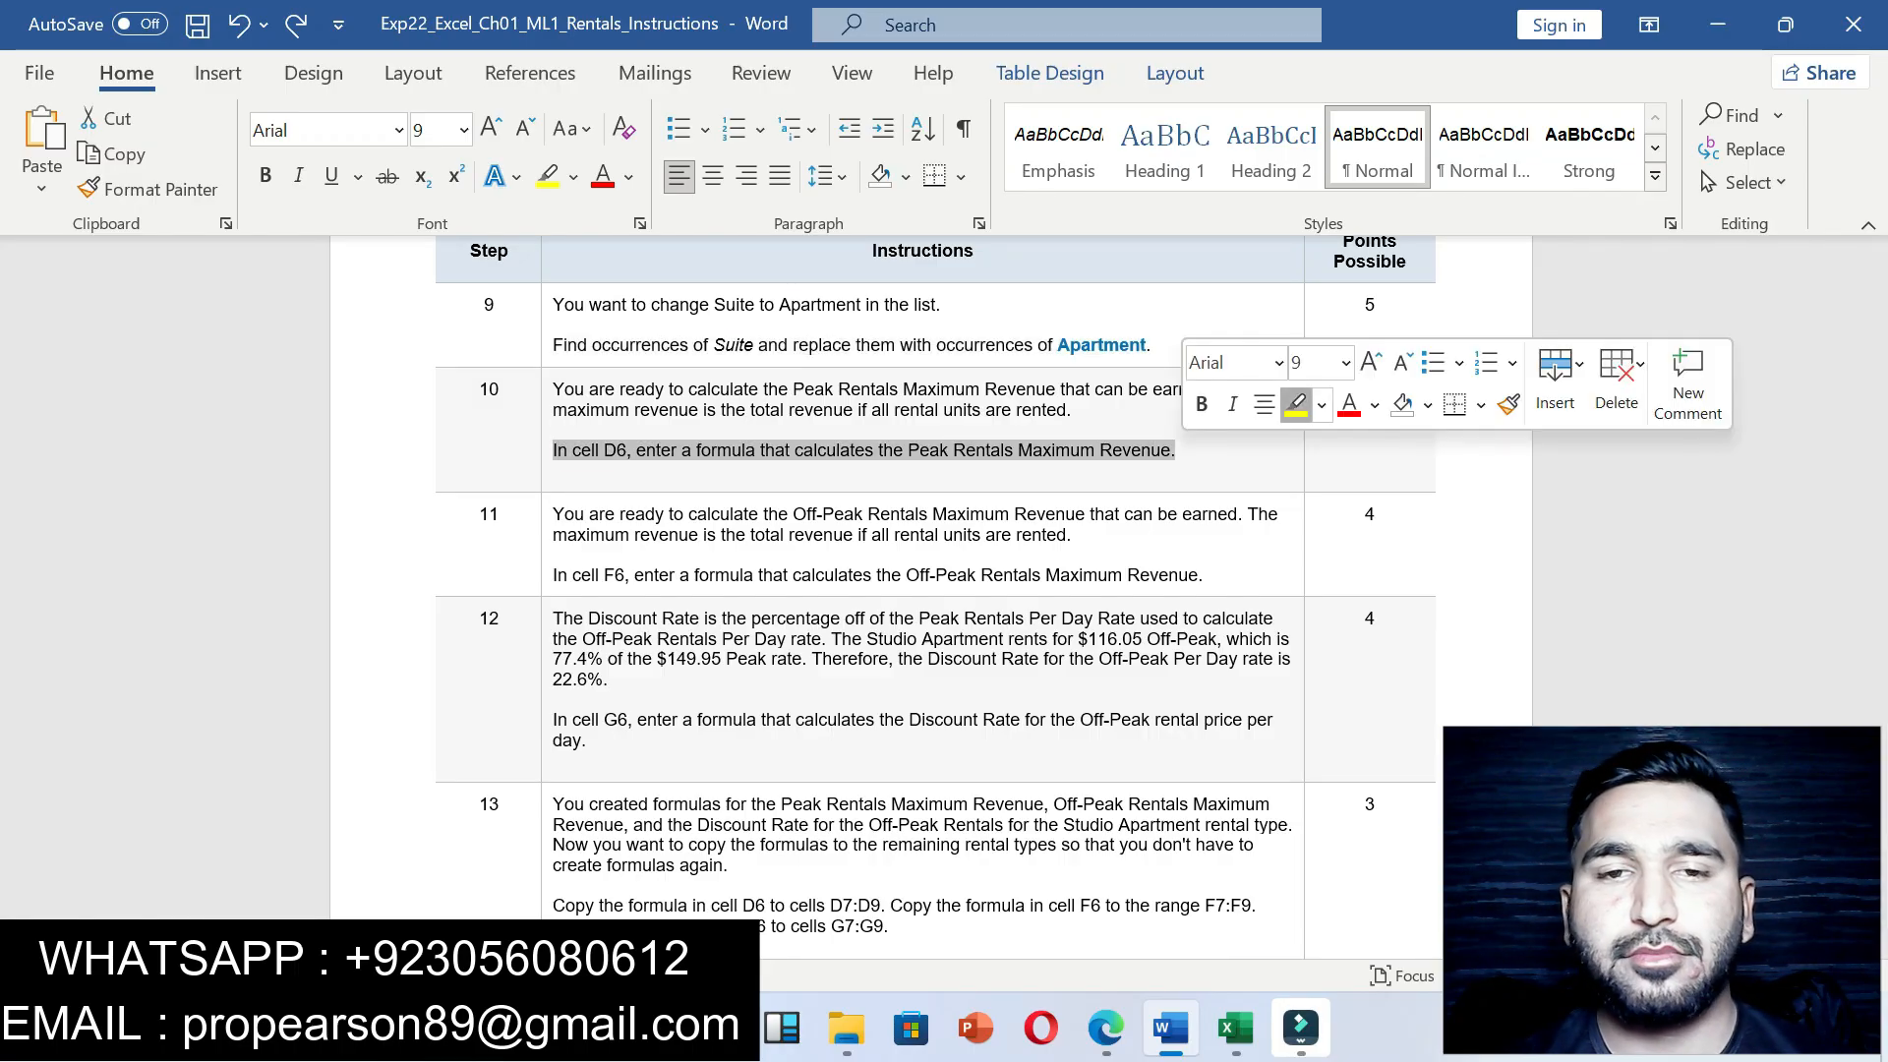
pyautogui.click(1296, 404)
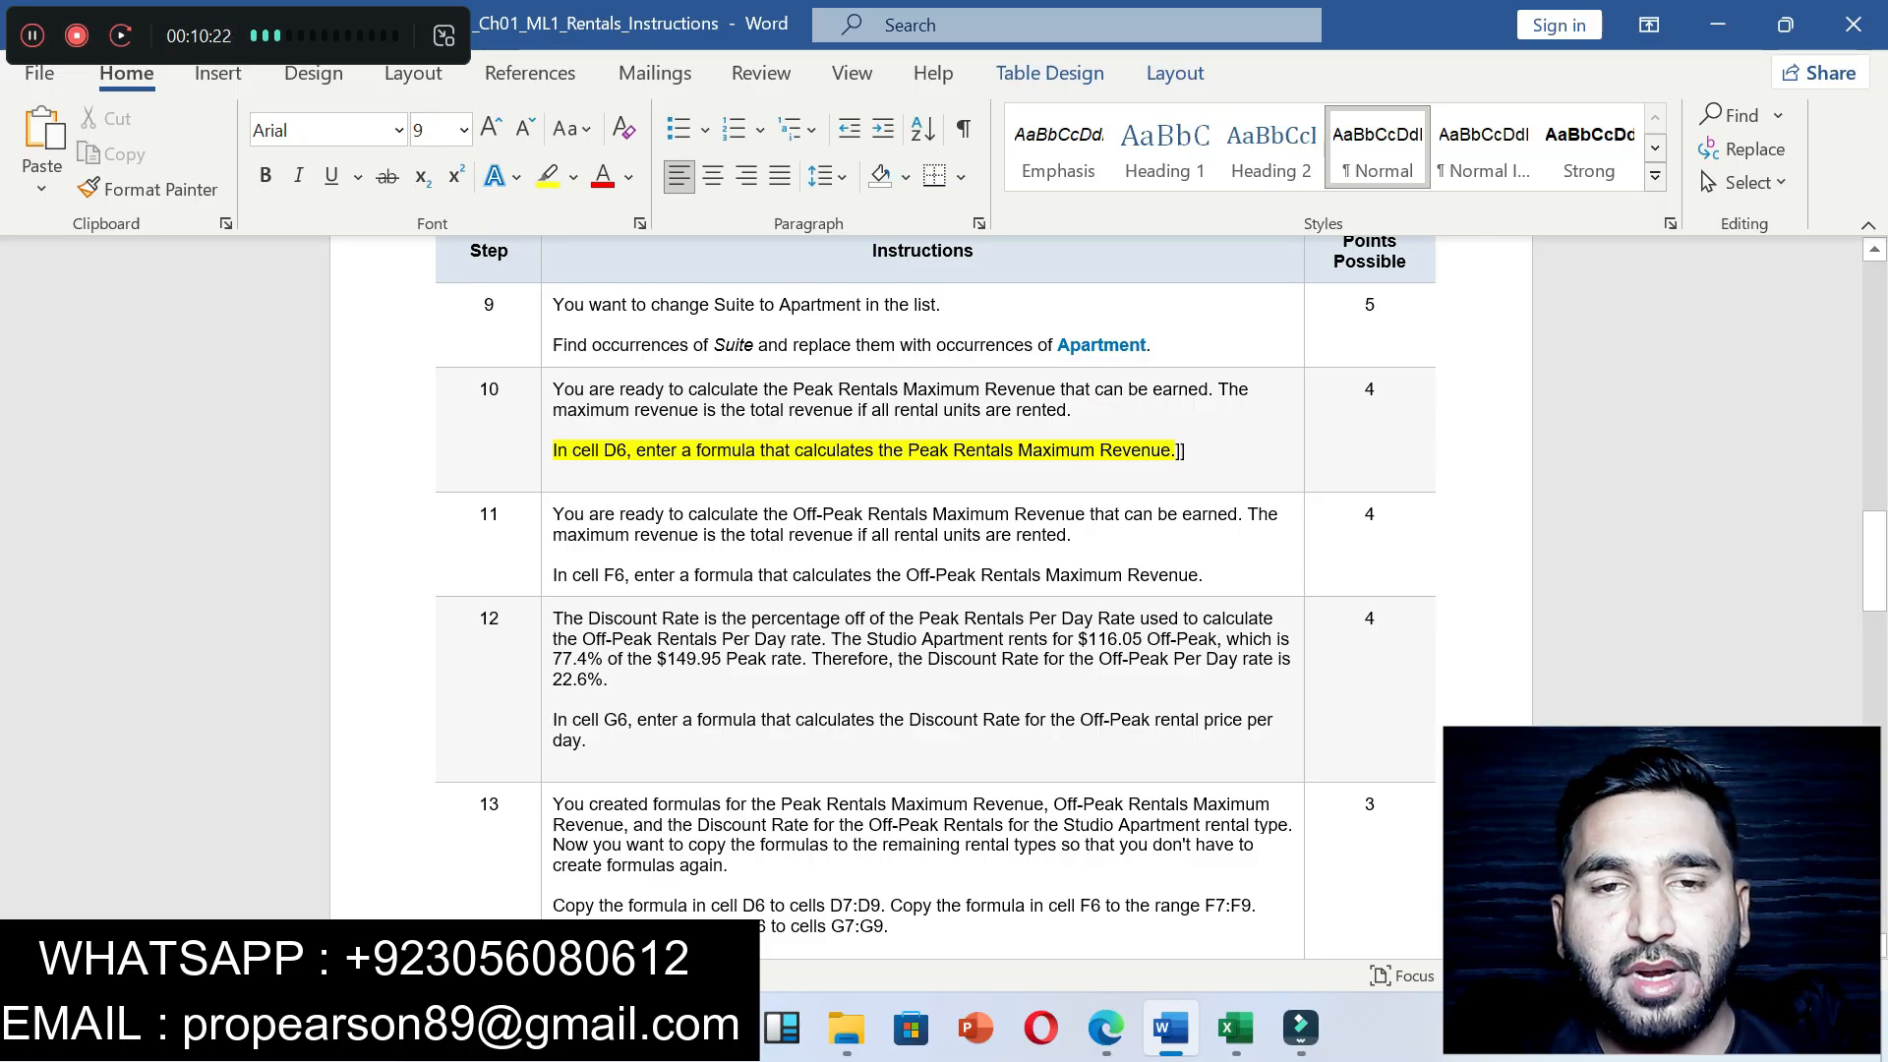
# Step: Switch to Excel and enter the Peak Rentals Maximum Revenue formula =B6*C6 in cell D6
pyautogui.click(1236, 1028)
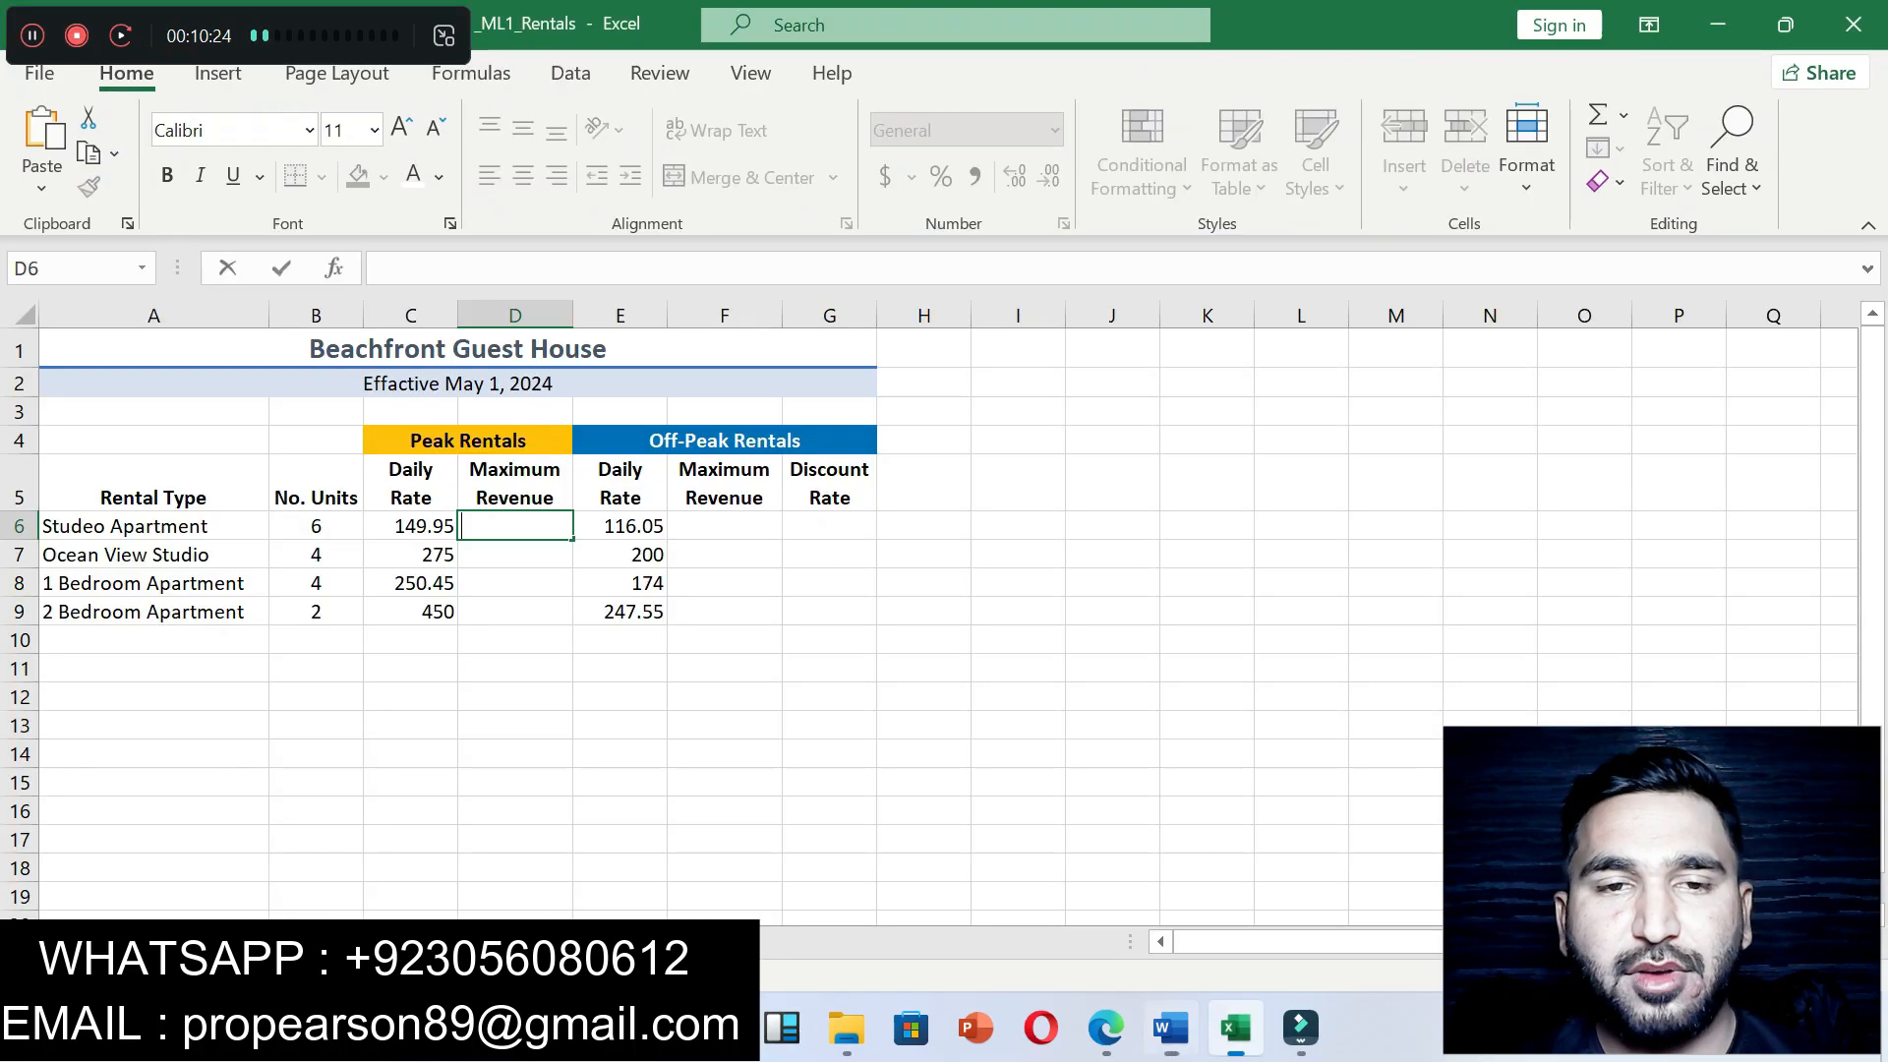
pyautogui.write('=')
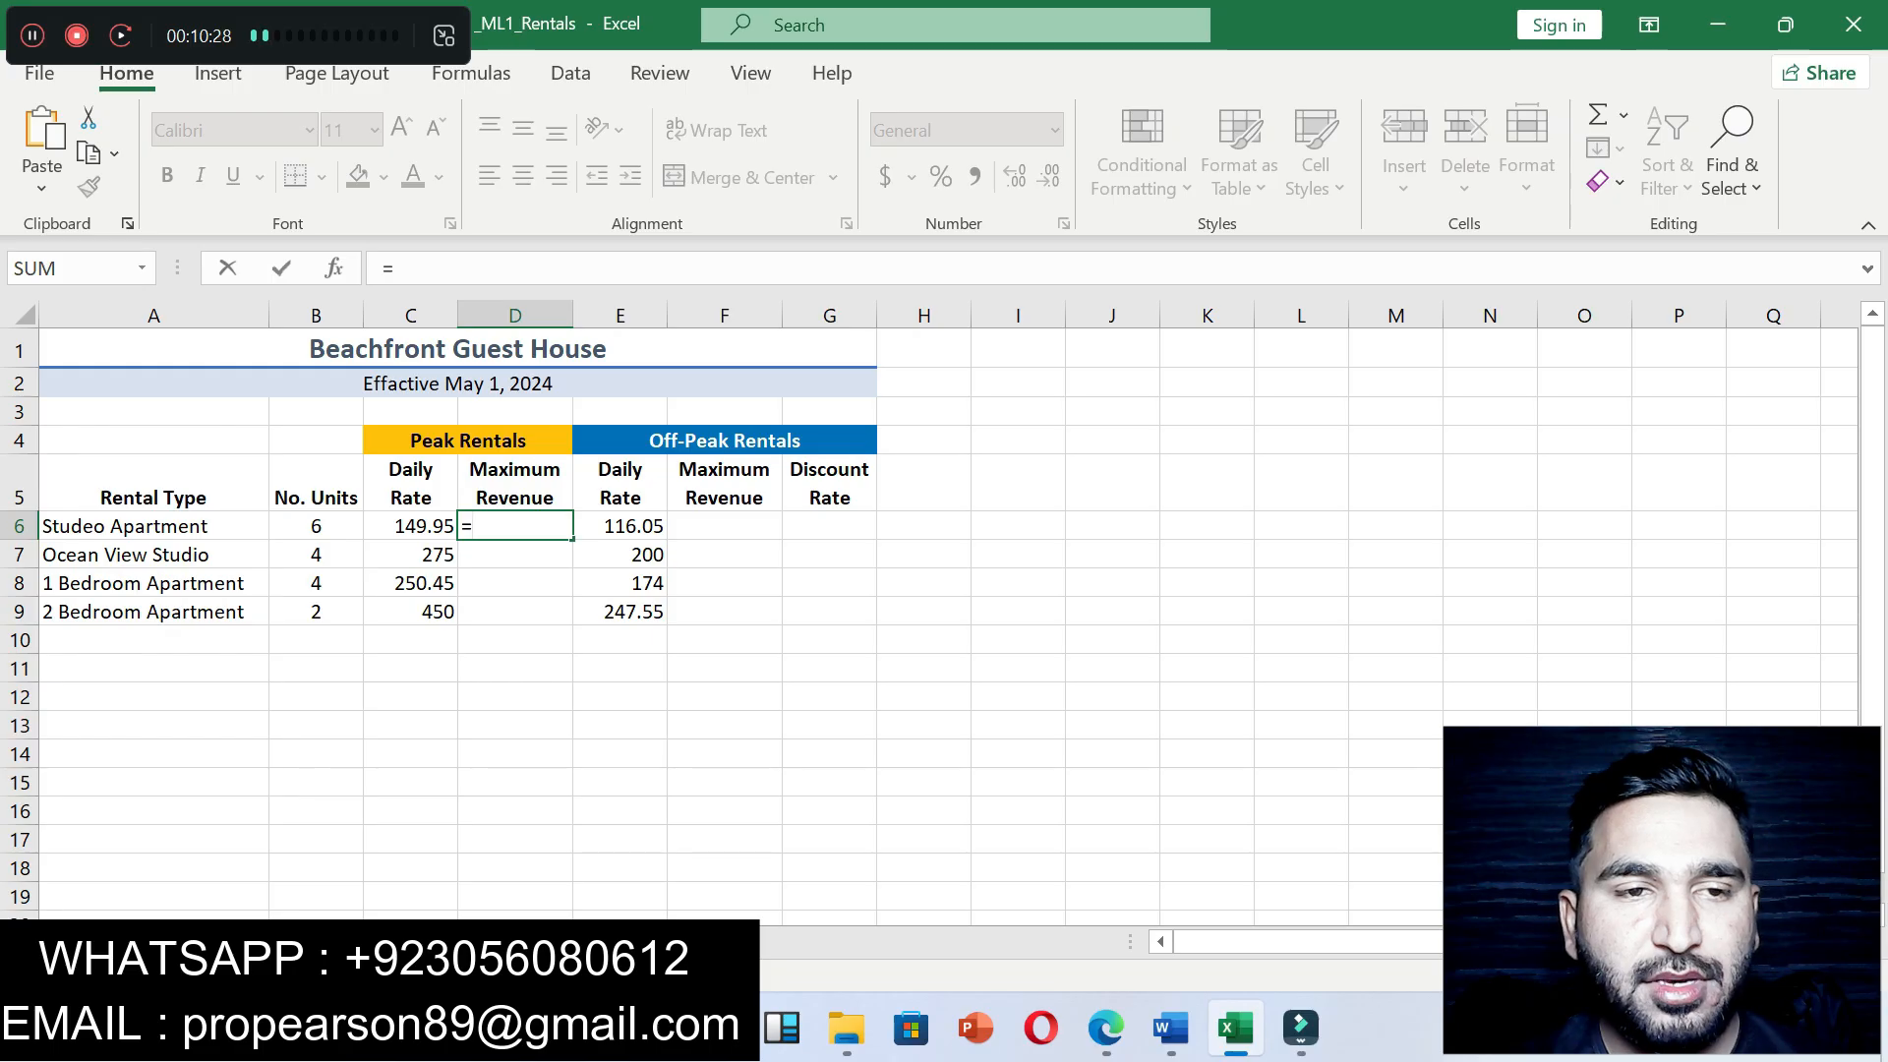
pyautogui.click(315, 526)
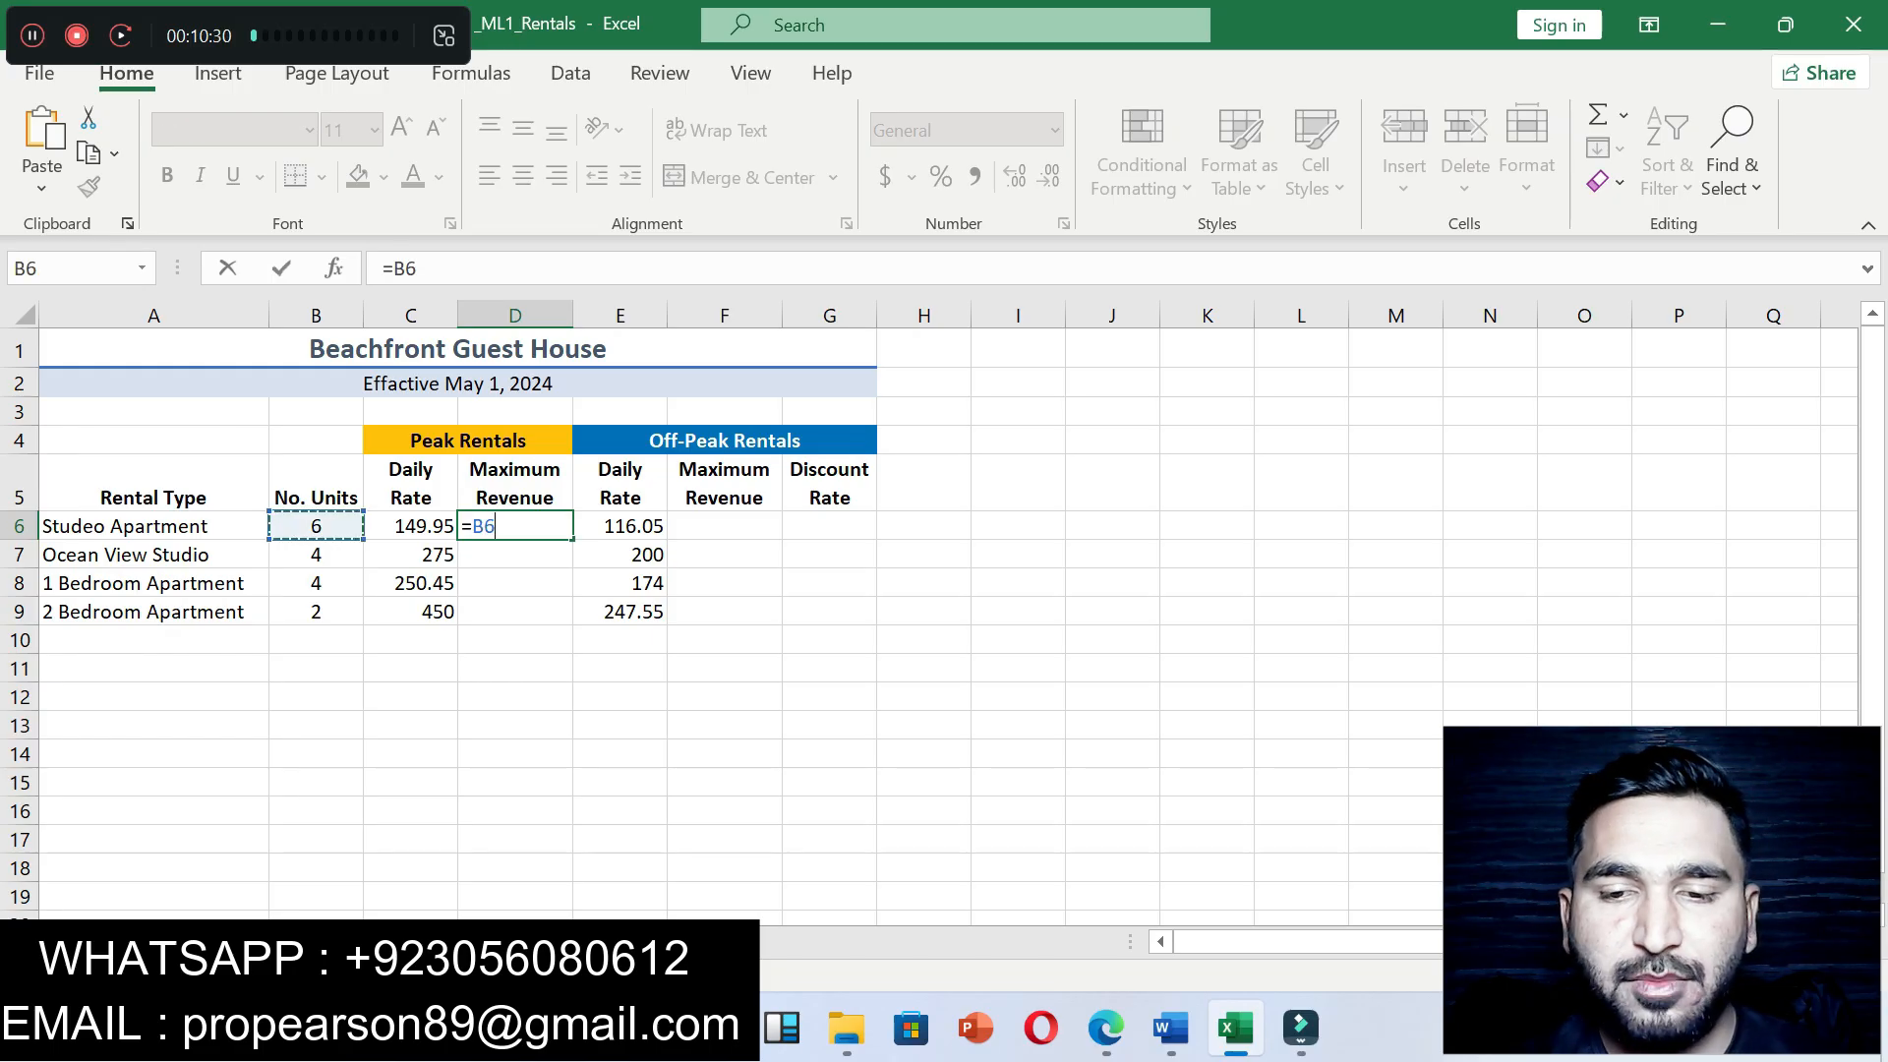
pyautogui.write('*')
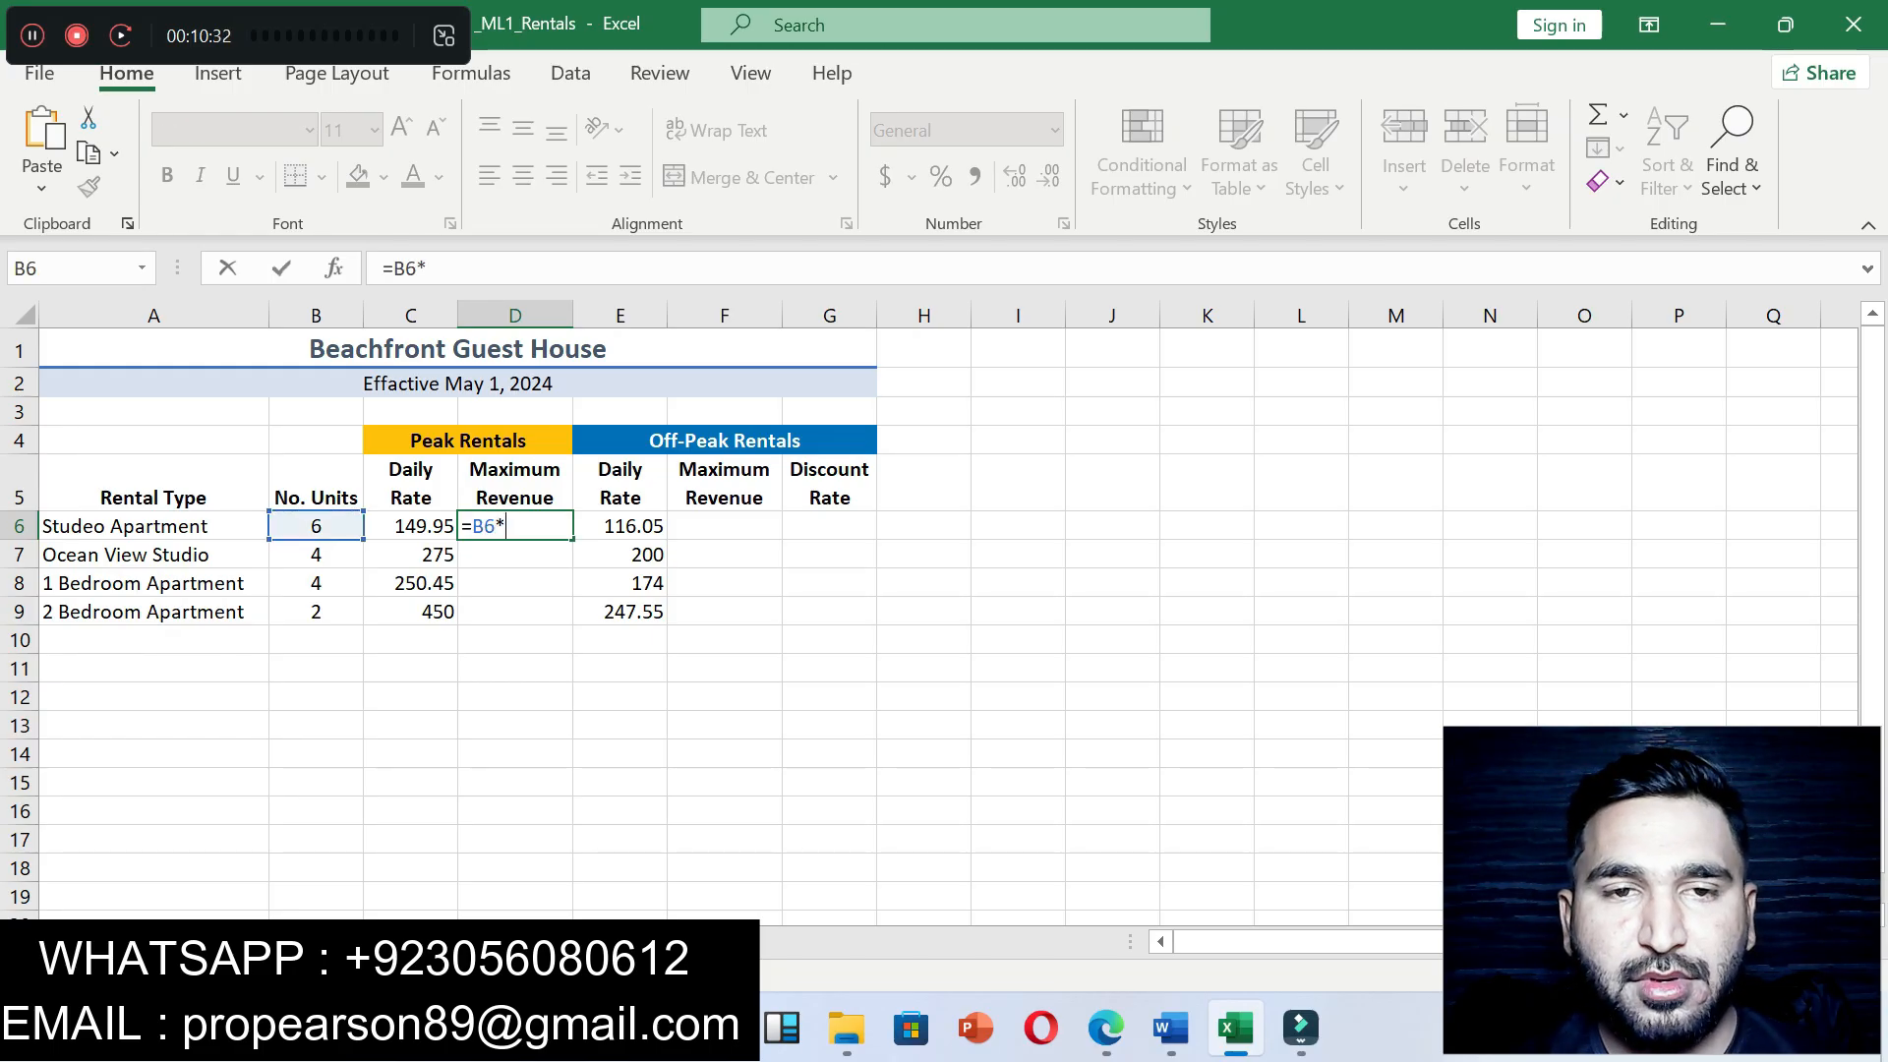
pyautogui.click(411, 526)
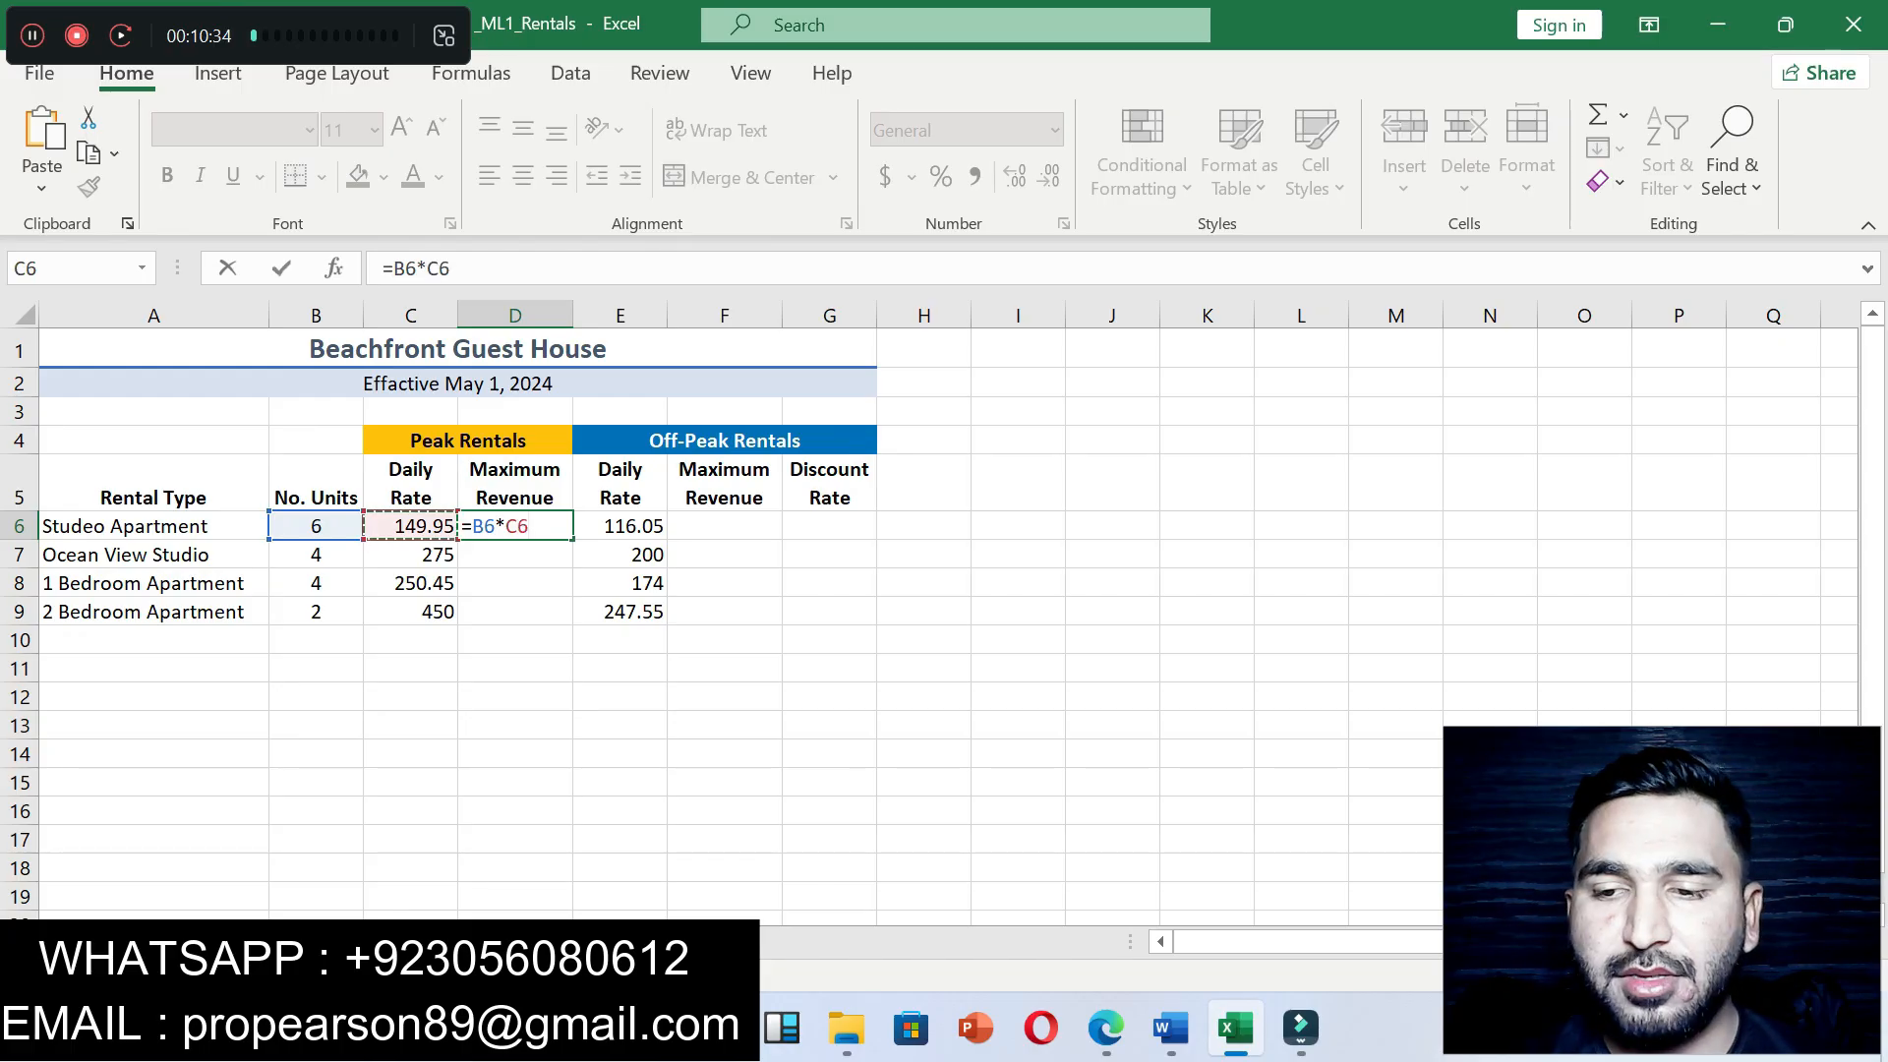
pyautogui.press('Return')
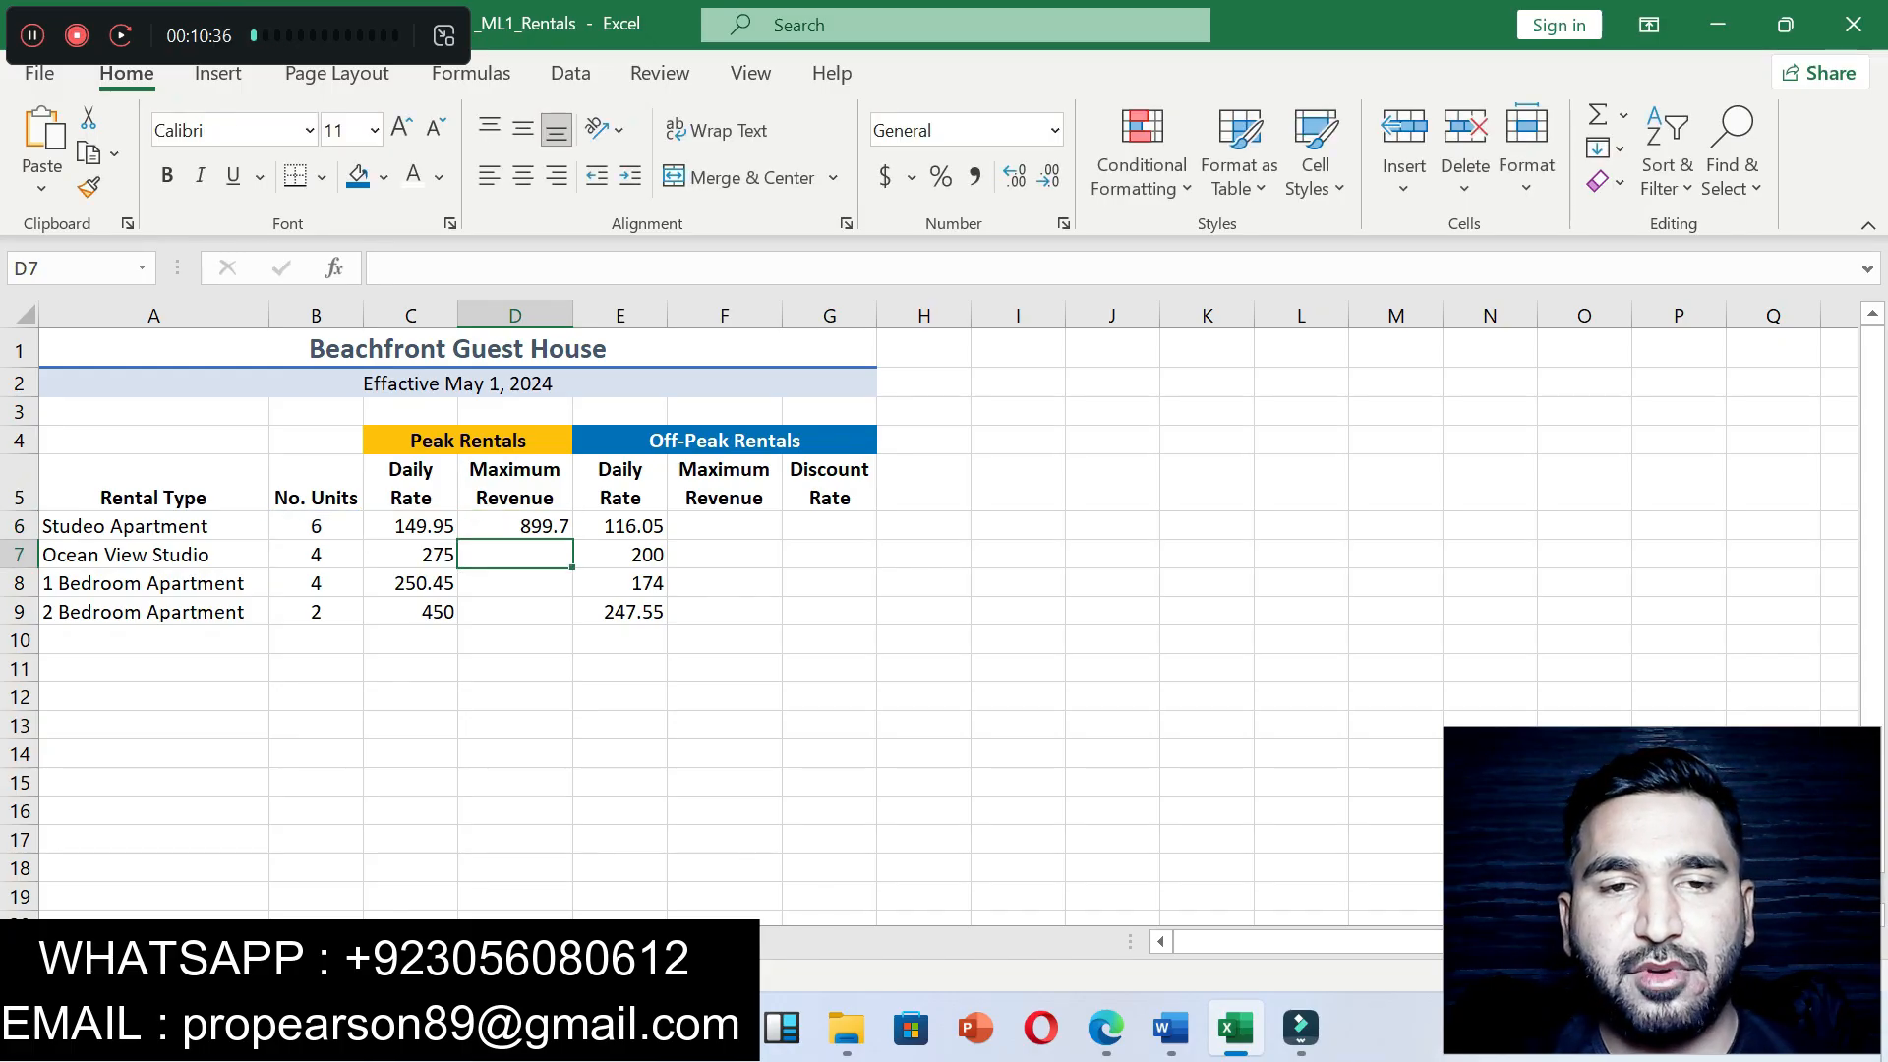
pyautogui.click(516, 526)
pyautogui.moveTo(515, 526); pyautogui.dragTo(516, 614)
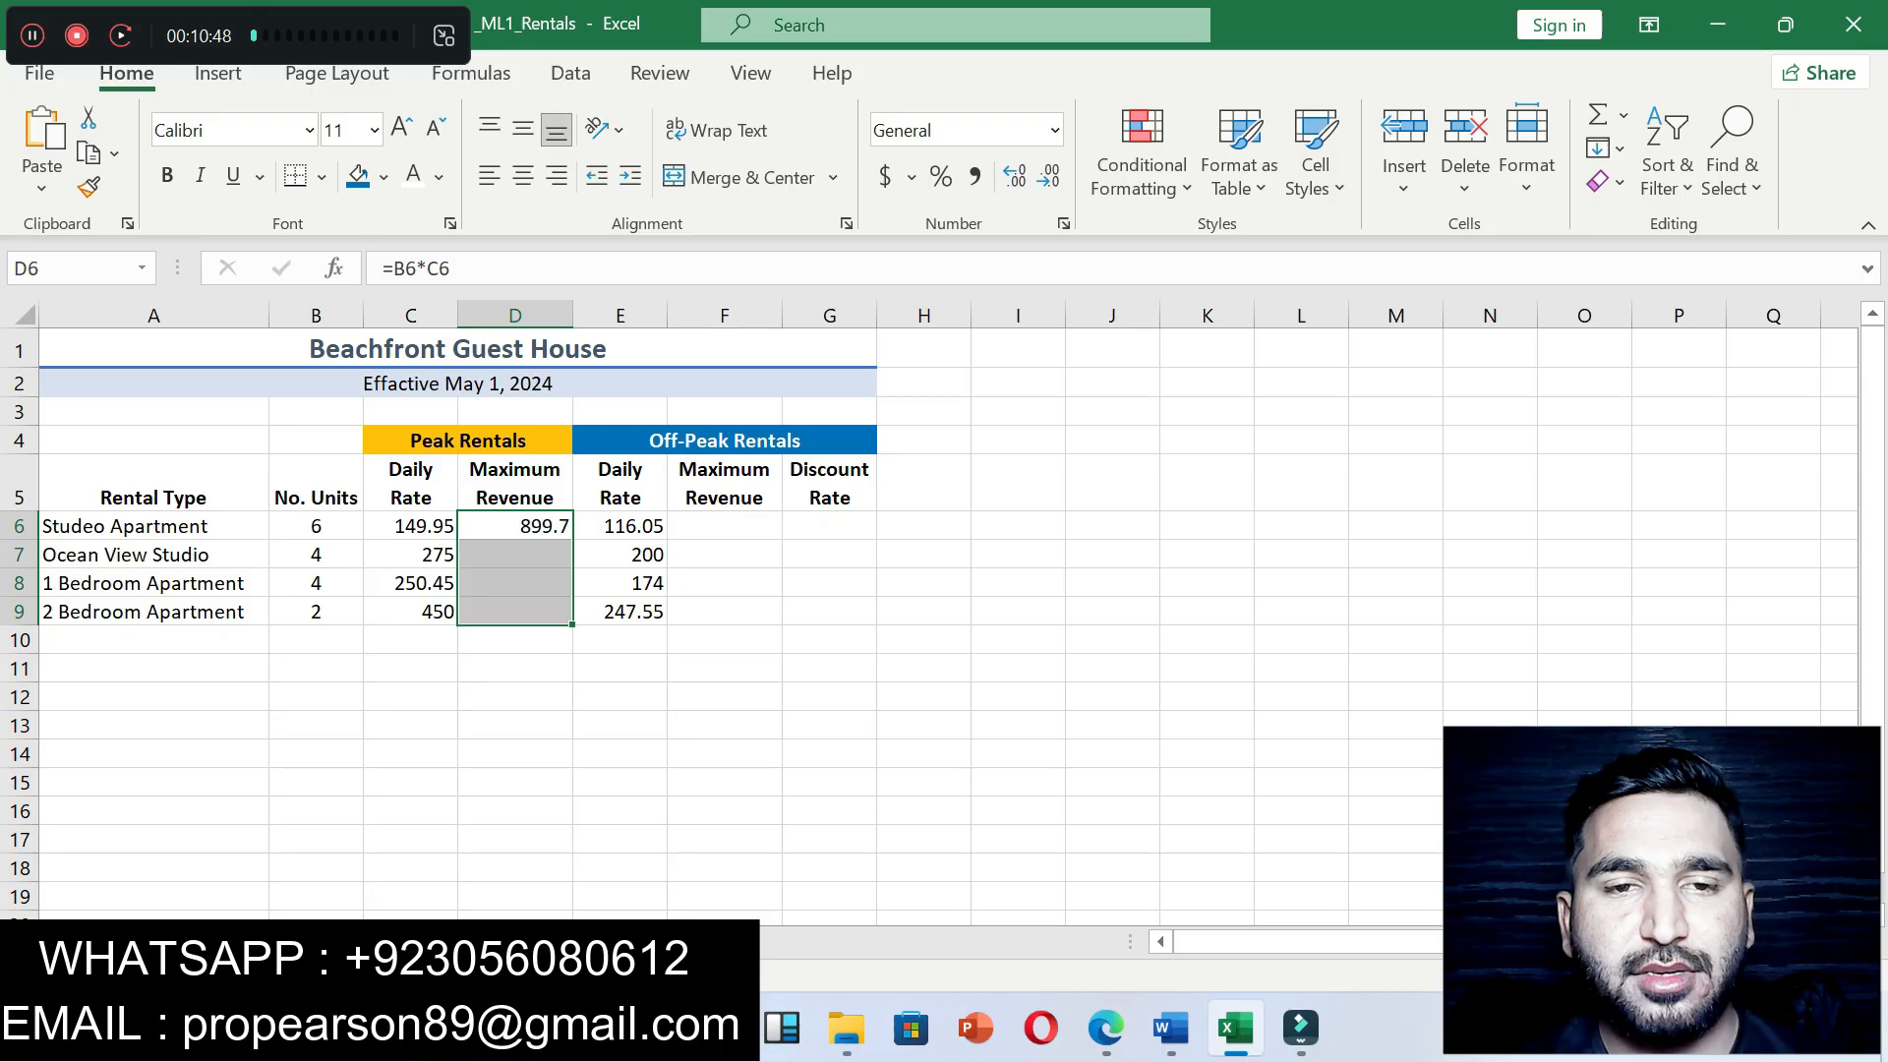
pyautogui.hotkey('shift', 'Up')
pyautogui.hotkey('shift', 'Up')
pyautogui.hotkey('shift', 'Up')
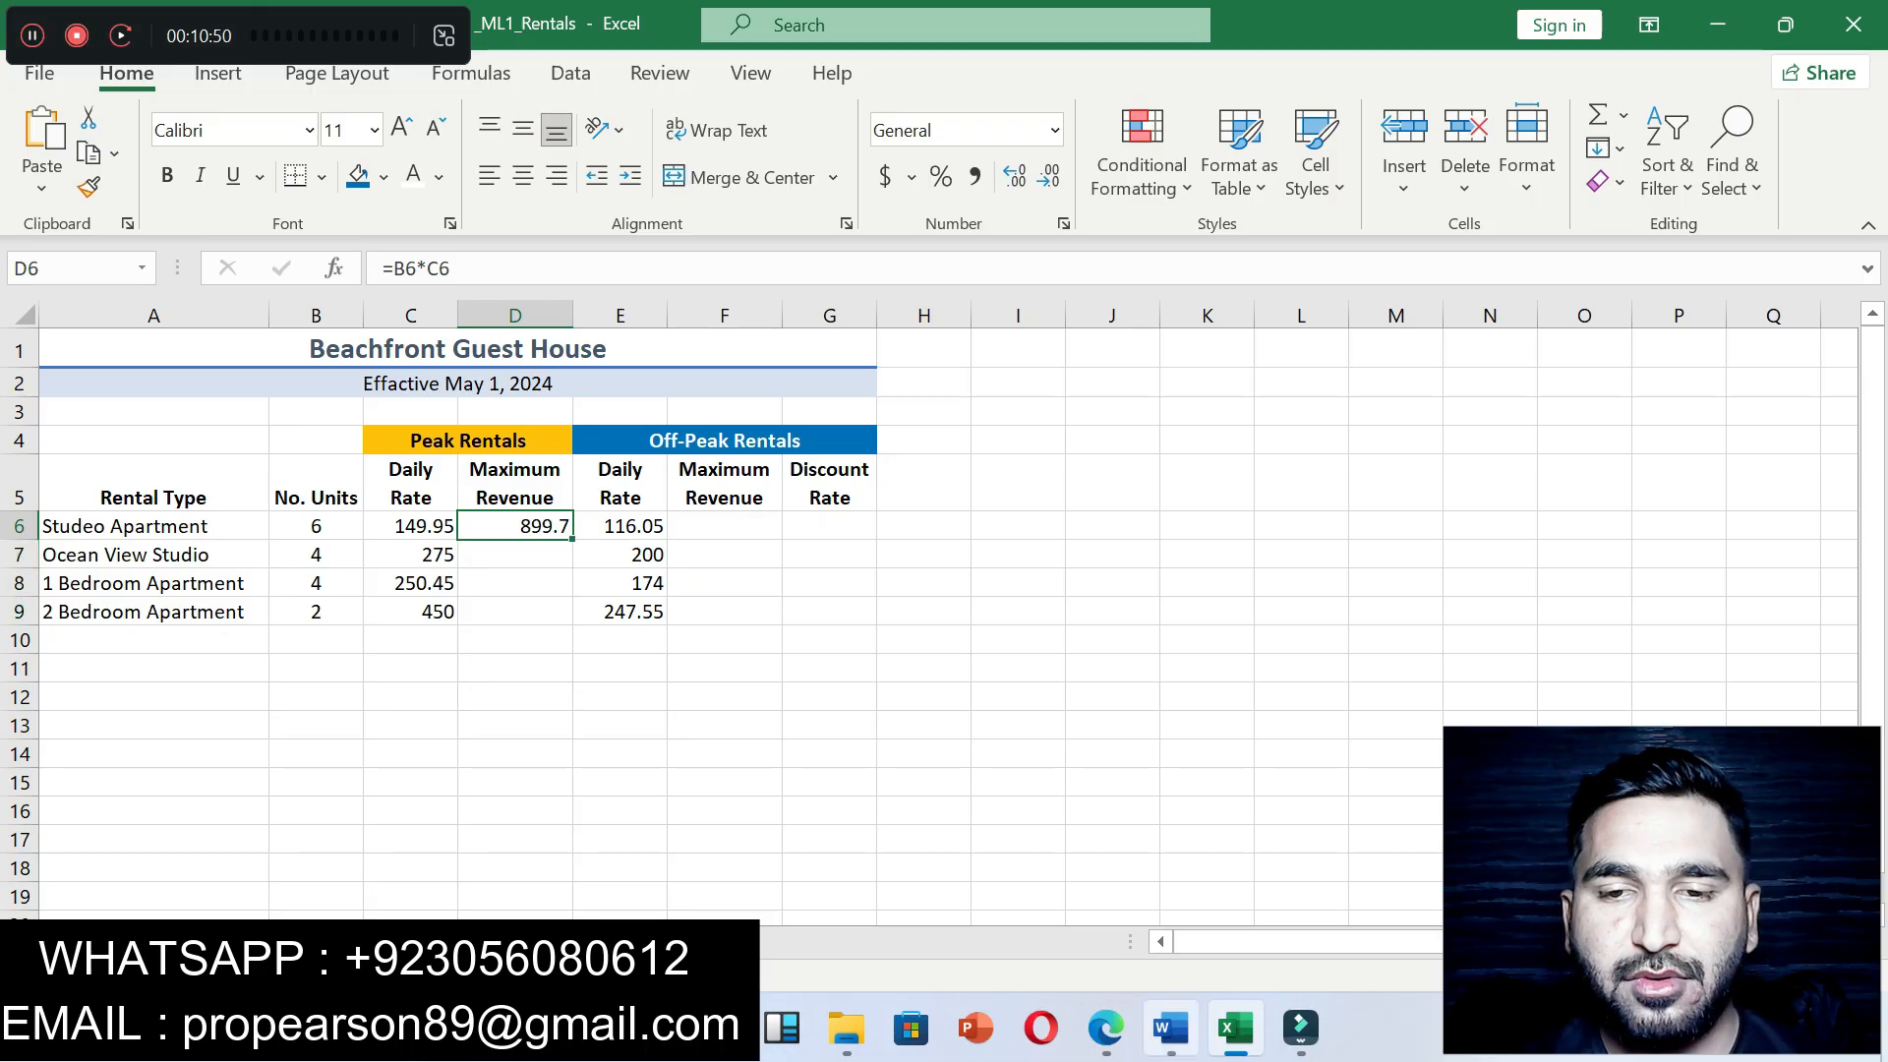
# Step: Return to Word, clear the step 10 highlight, and highlight the step 11 instruction about the cell F6 formula in yellow
pyautogui.hotkey('alt', 'Tab')
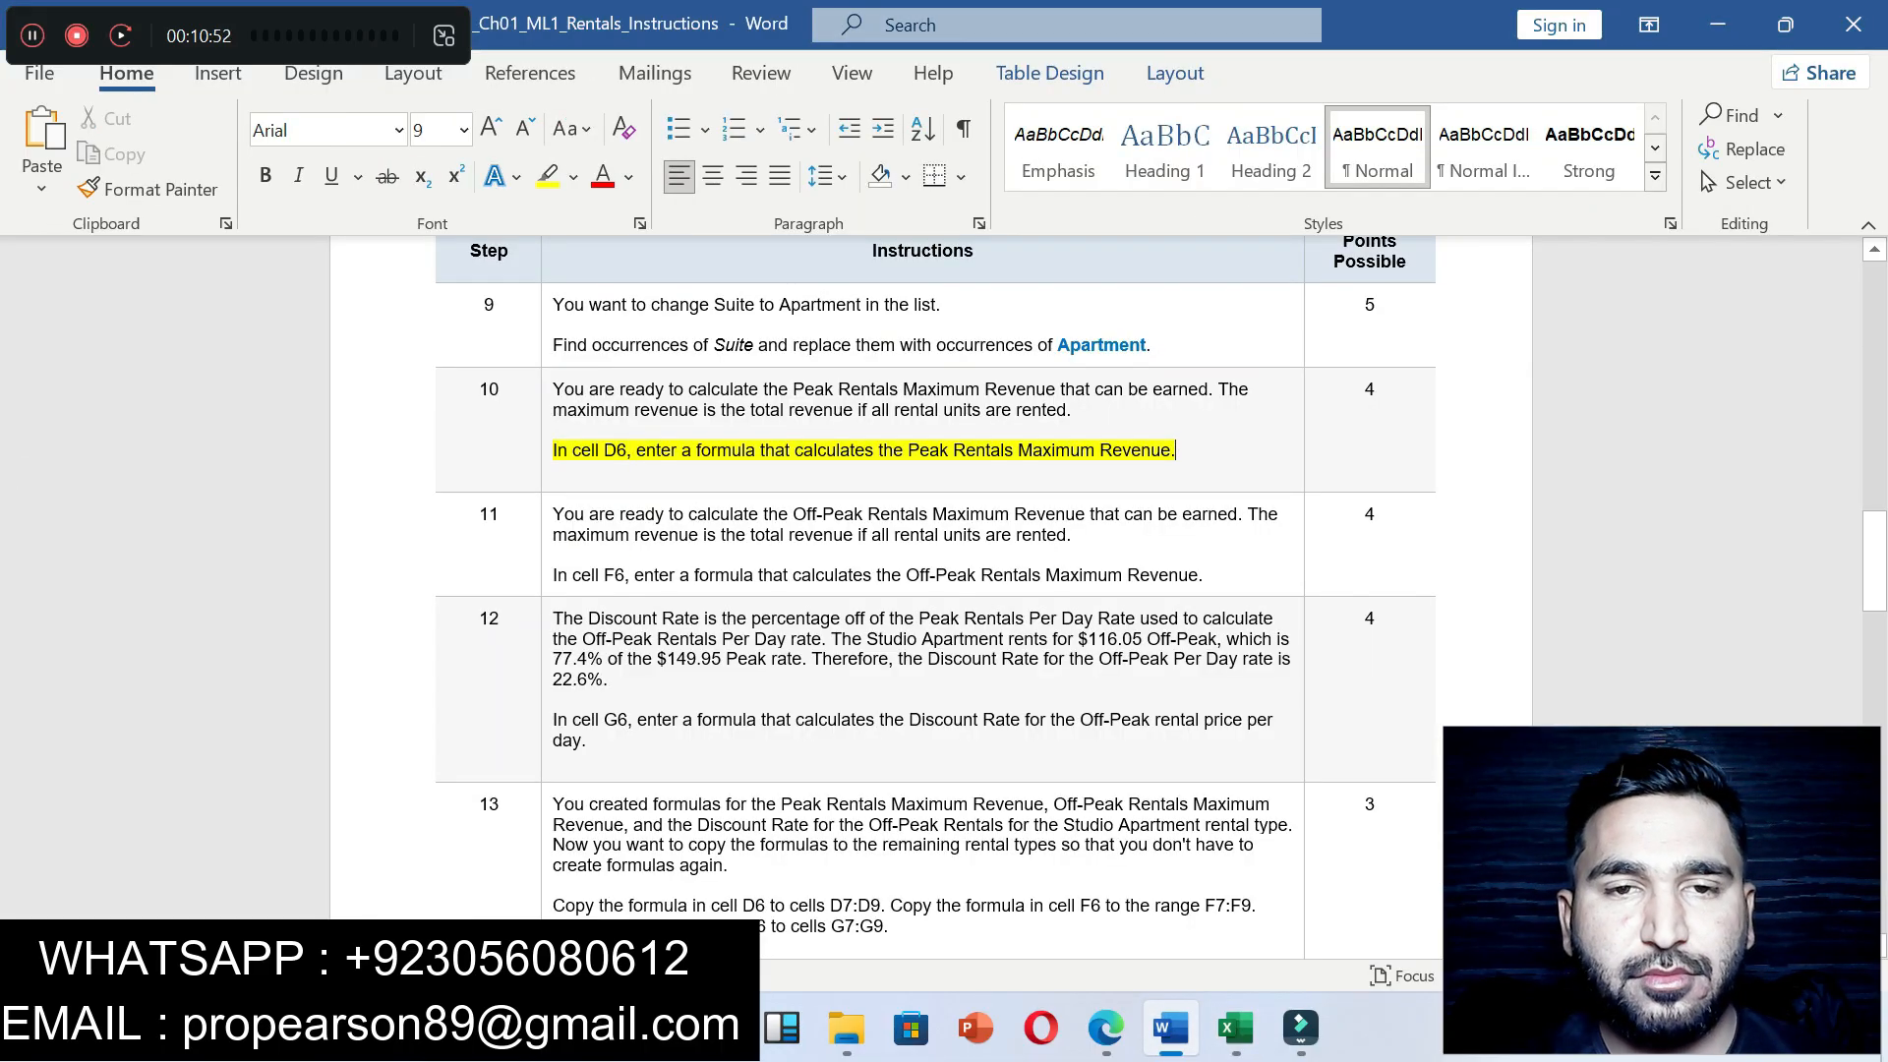
pyautogui.tripleClick(1181, 449)
pyautogui.click(823, 534)
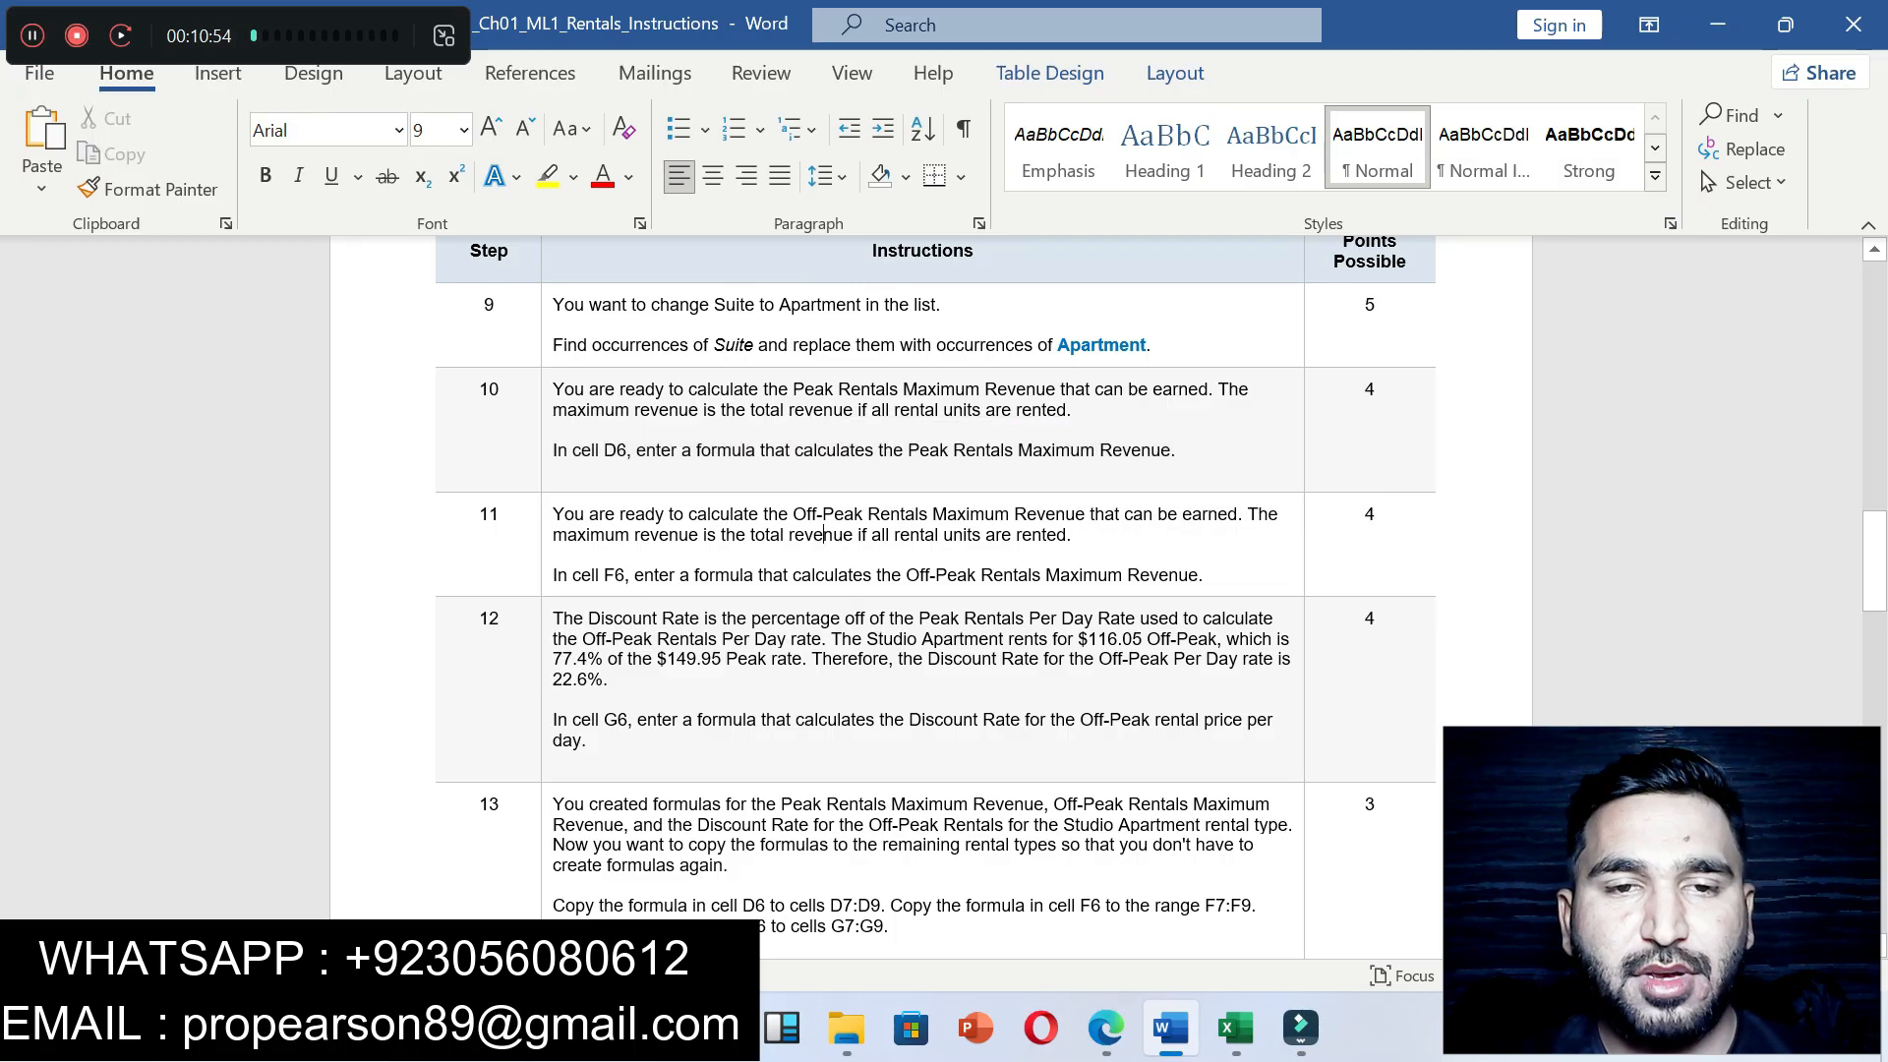
pyautogui.moveTo(556, 575); pyautogui.dragTo(1203, 575)
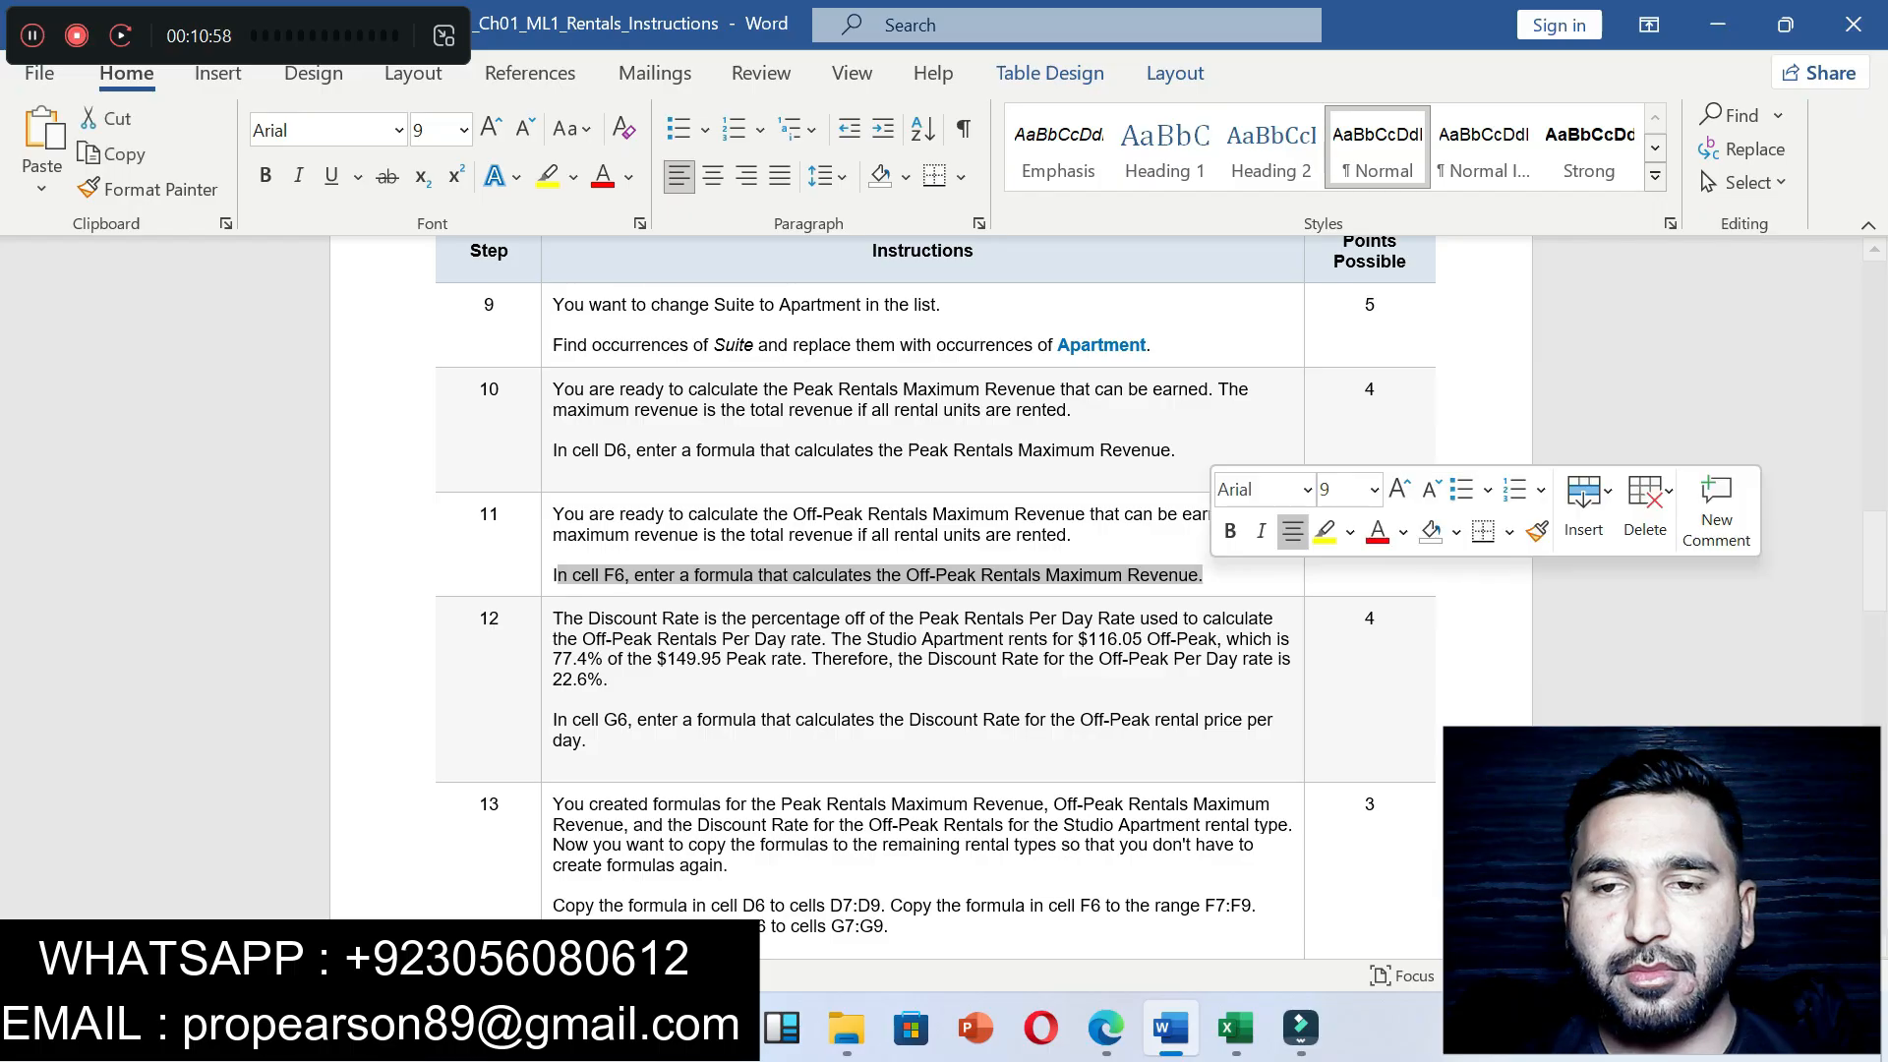
pyautogui.click(1324, 532)
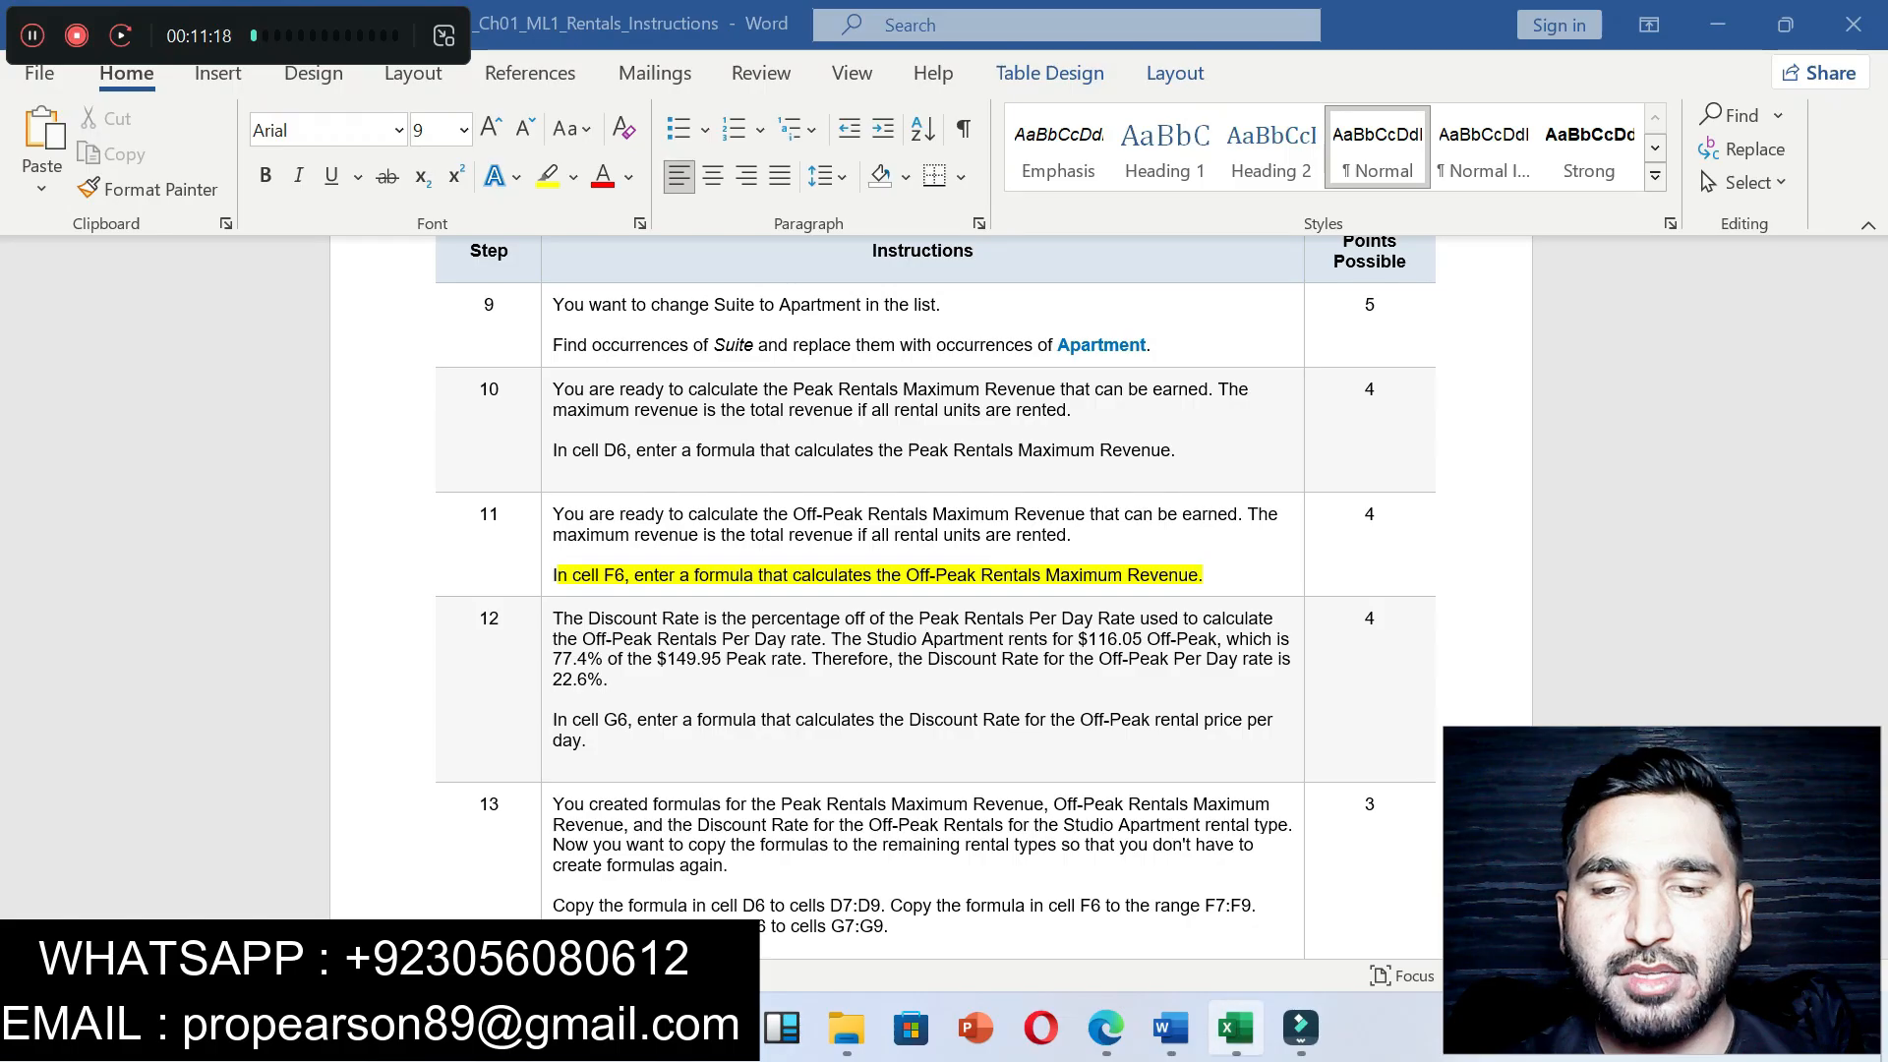
# Step: Recheck step 11 in Word, and enter the Off-Peak Rentals Maximum Revenue formula =B6*E6 in cell F6 in Excel
pyautogui.click(1235, 1027)
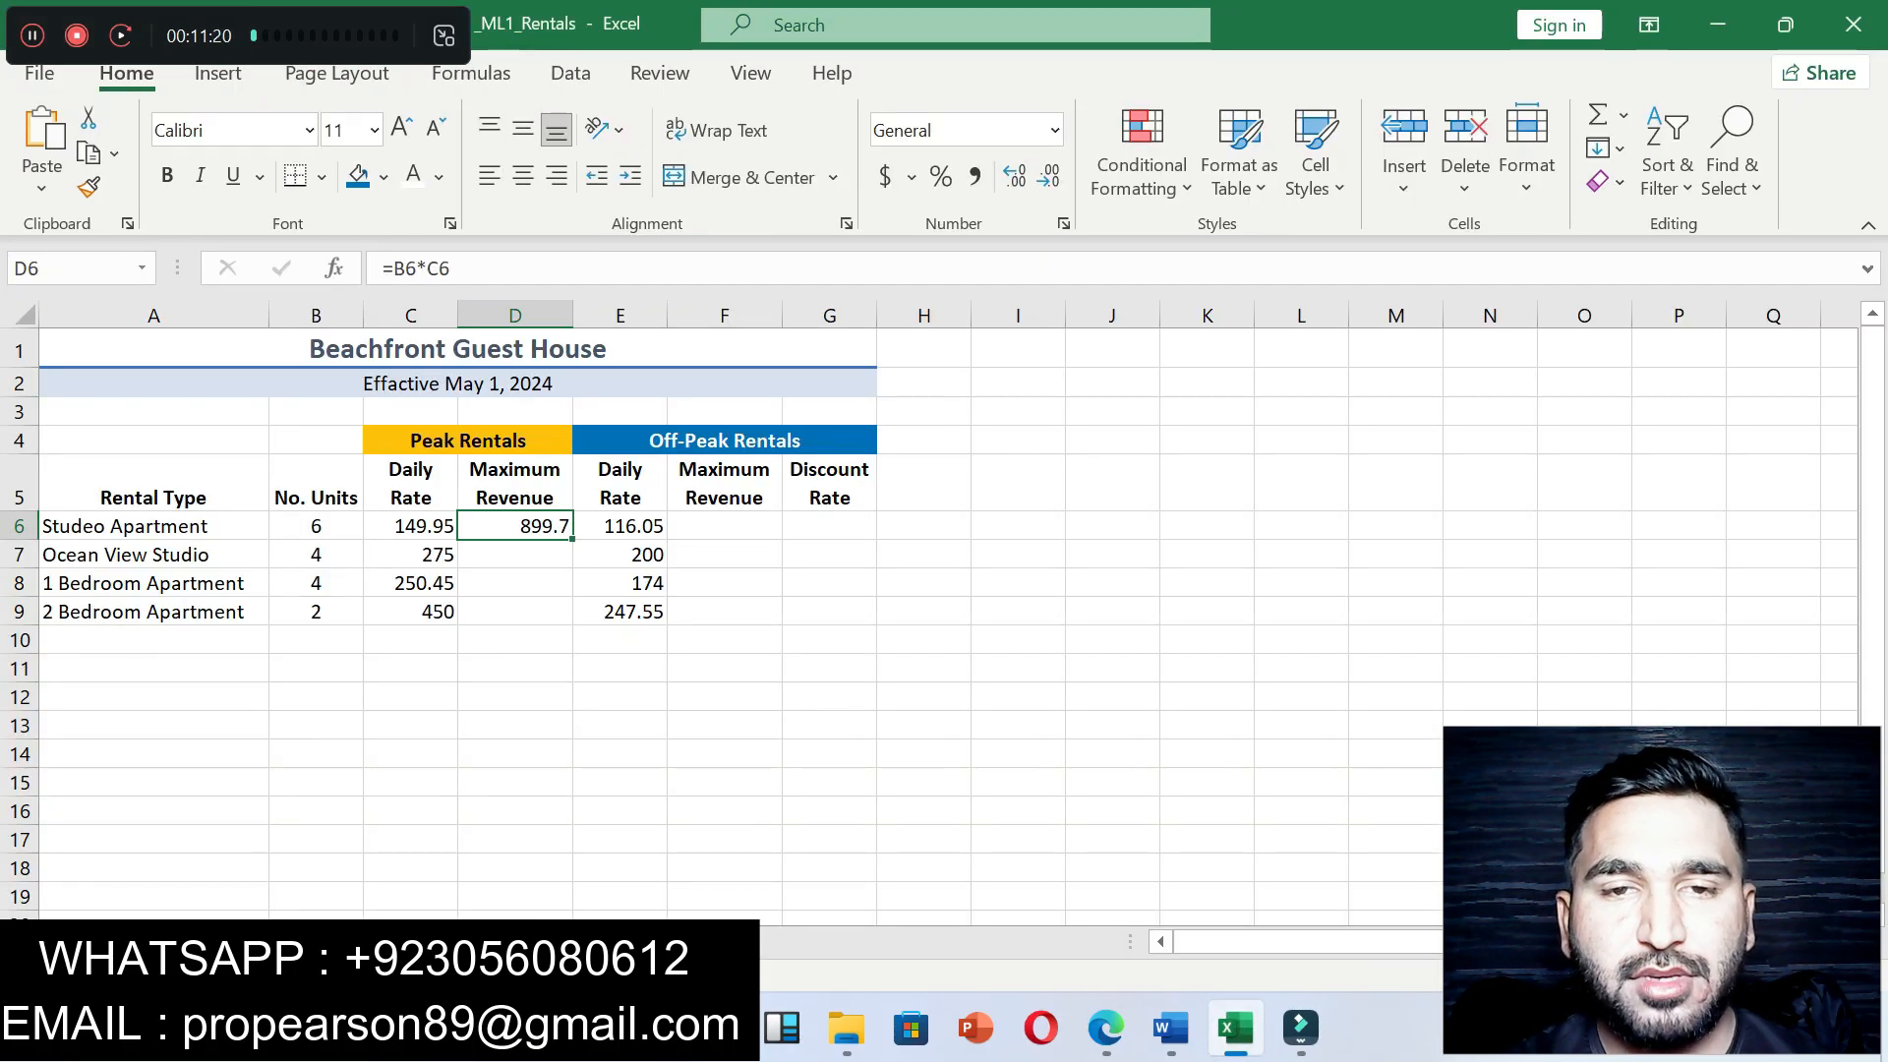
pyautogui.click(1170, 1027)
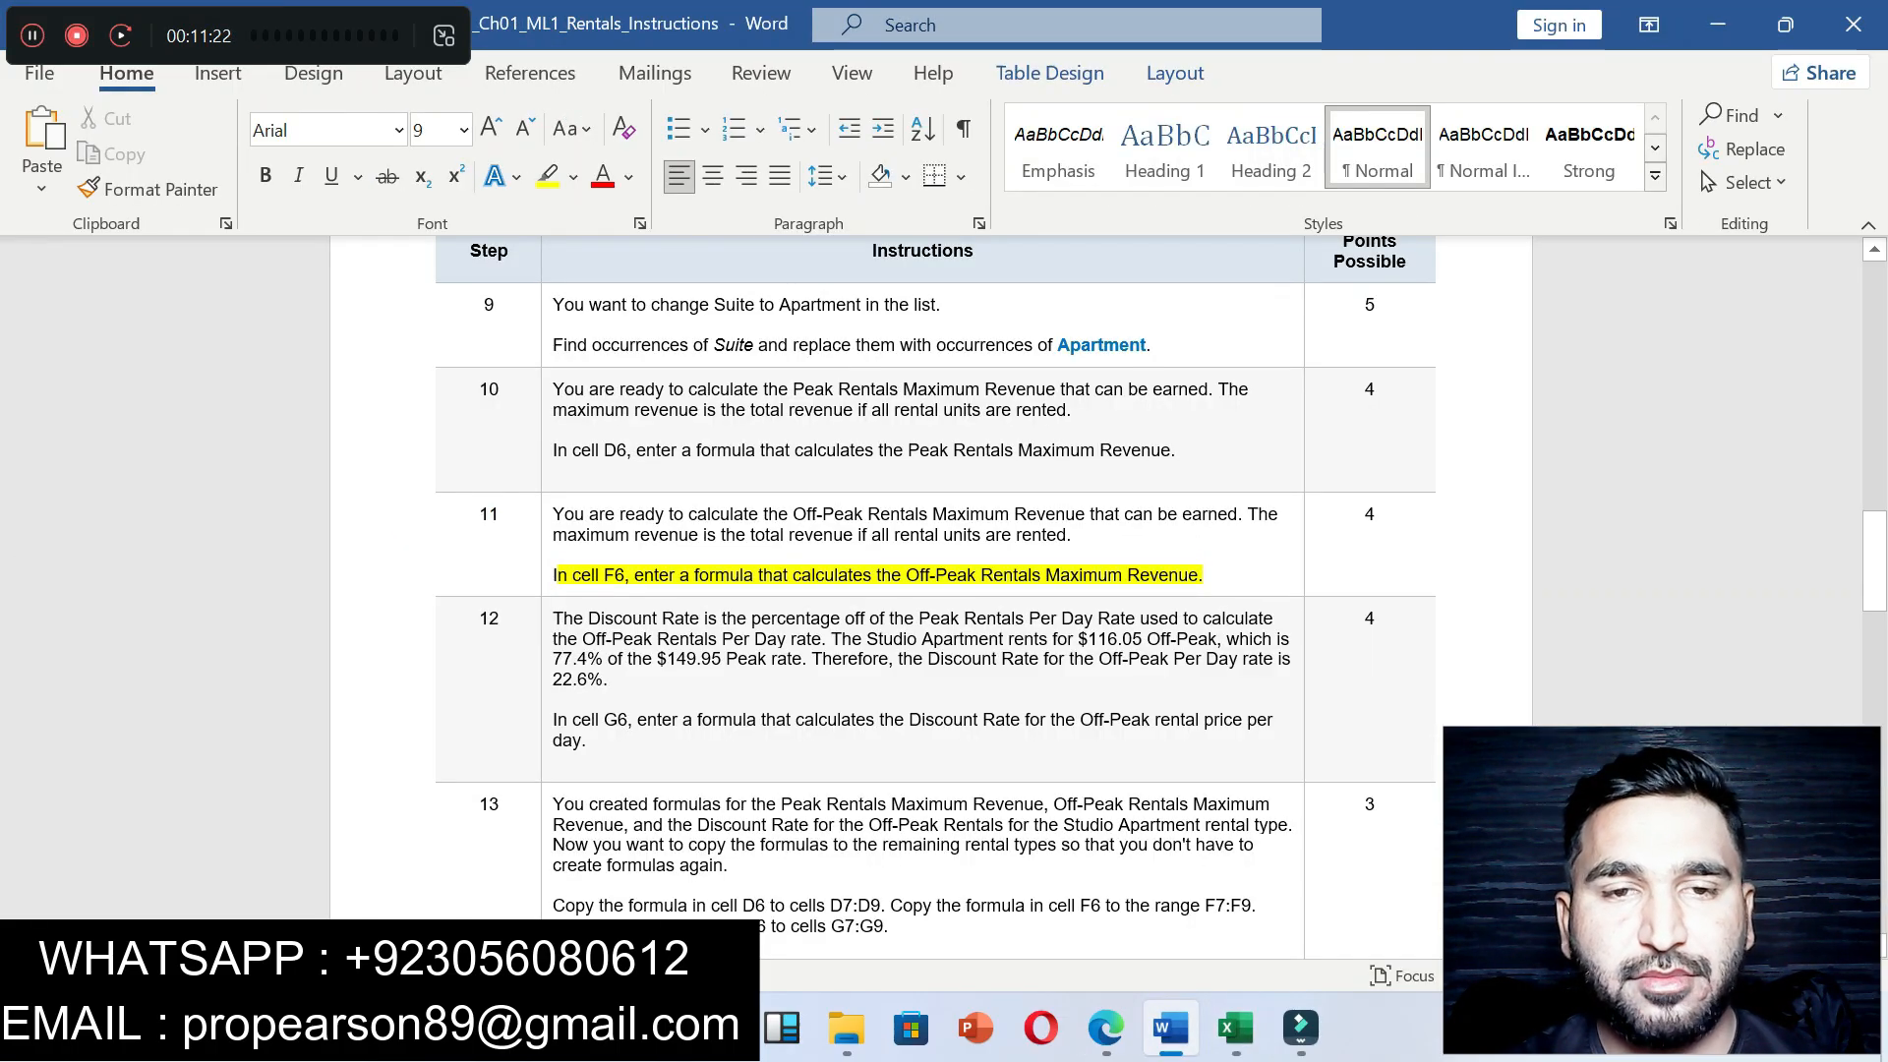
pyautogui.click(1234, 1027)
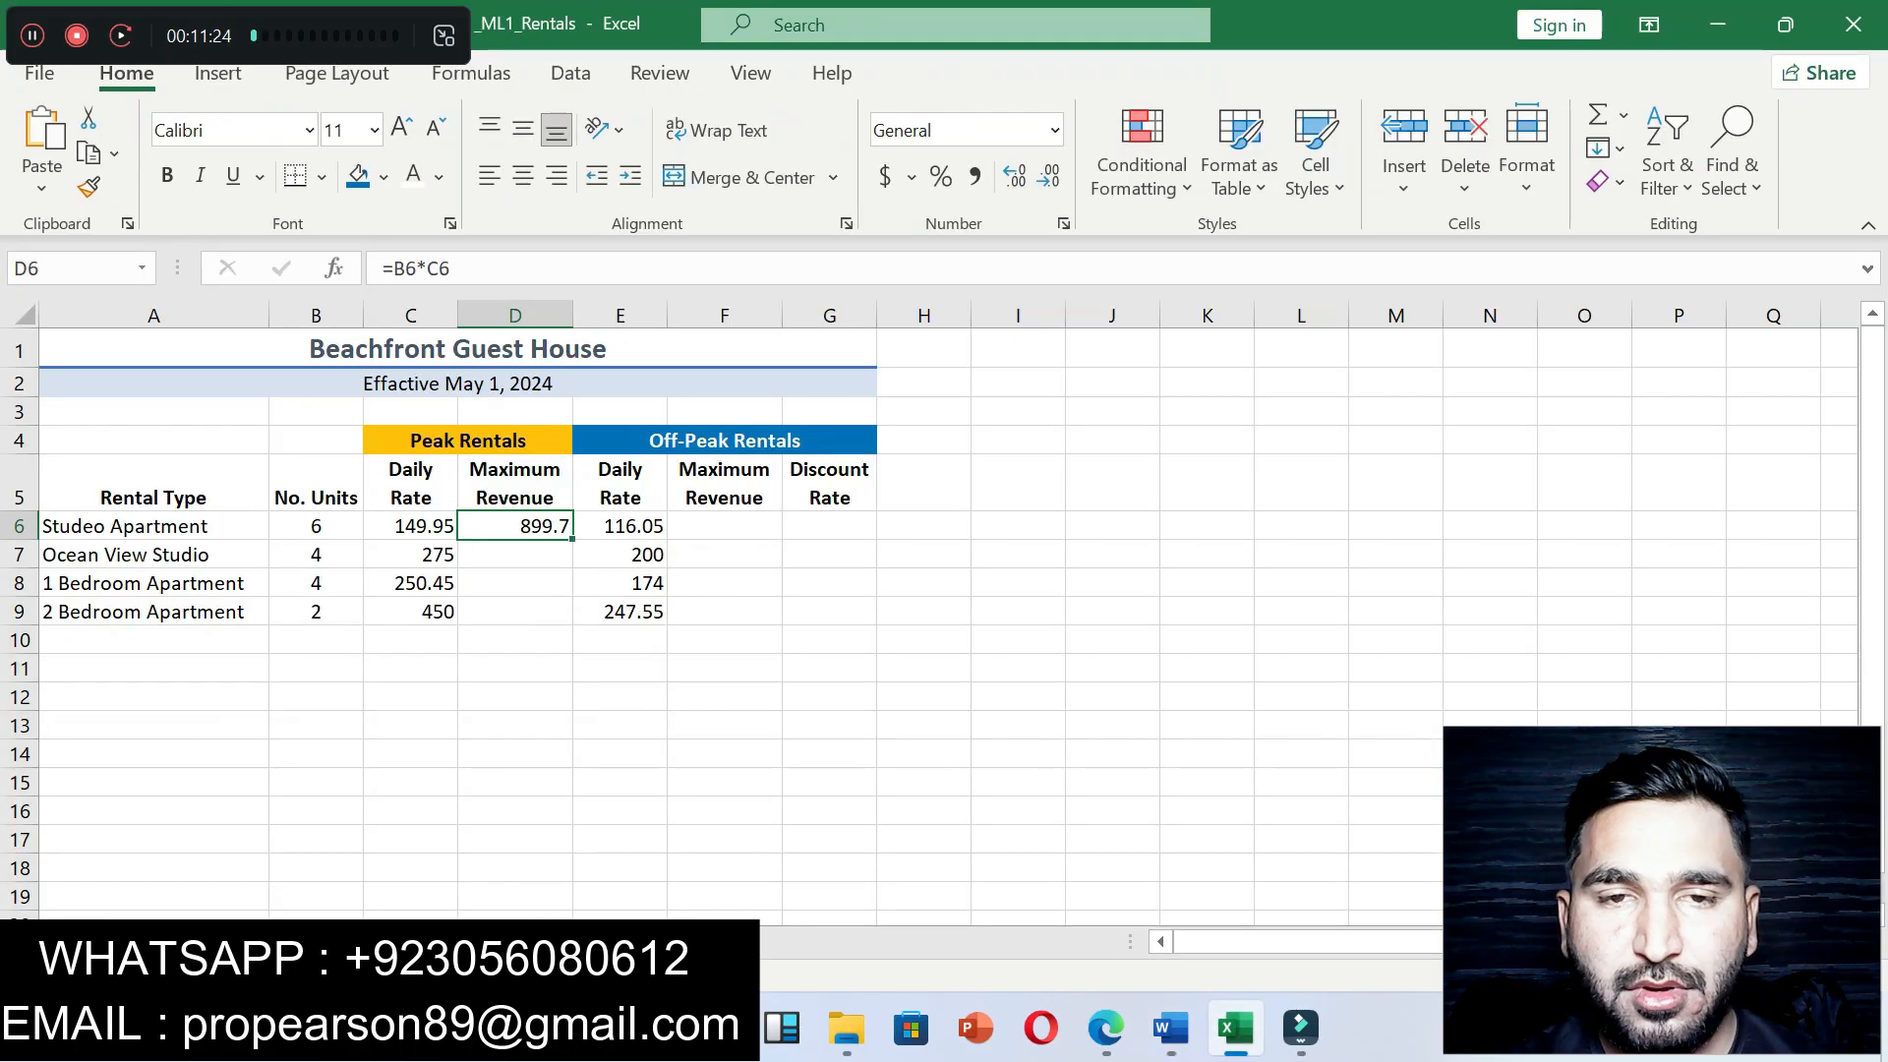
pyautogui.click(724, 526)
pyautogui.write('=')
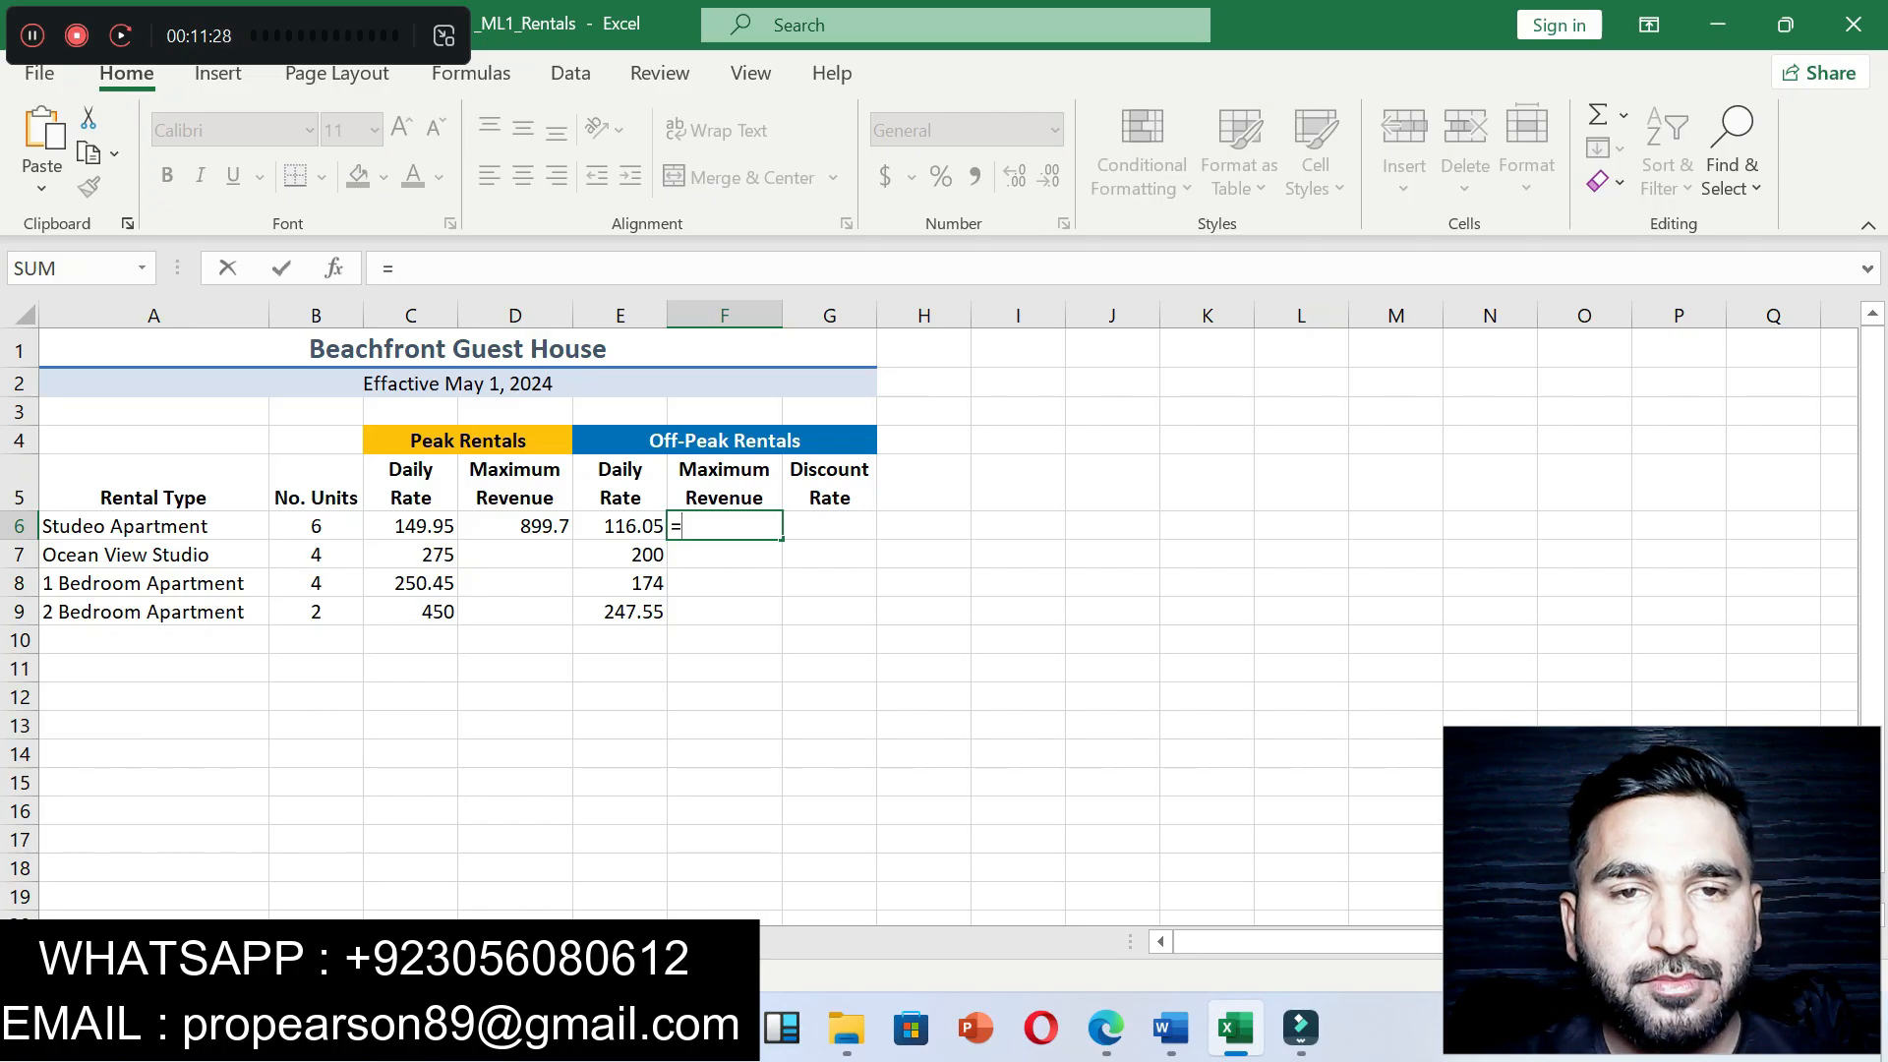
pyautogui.click(316, 526)
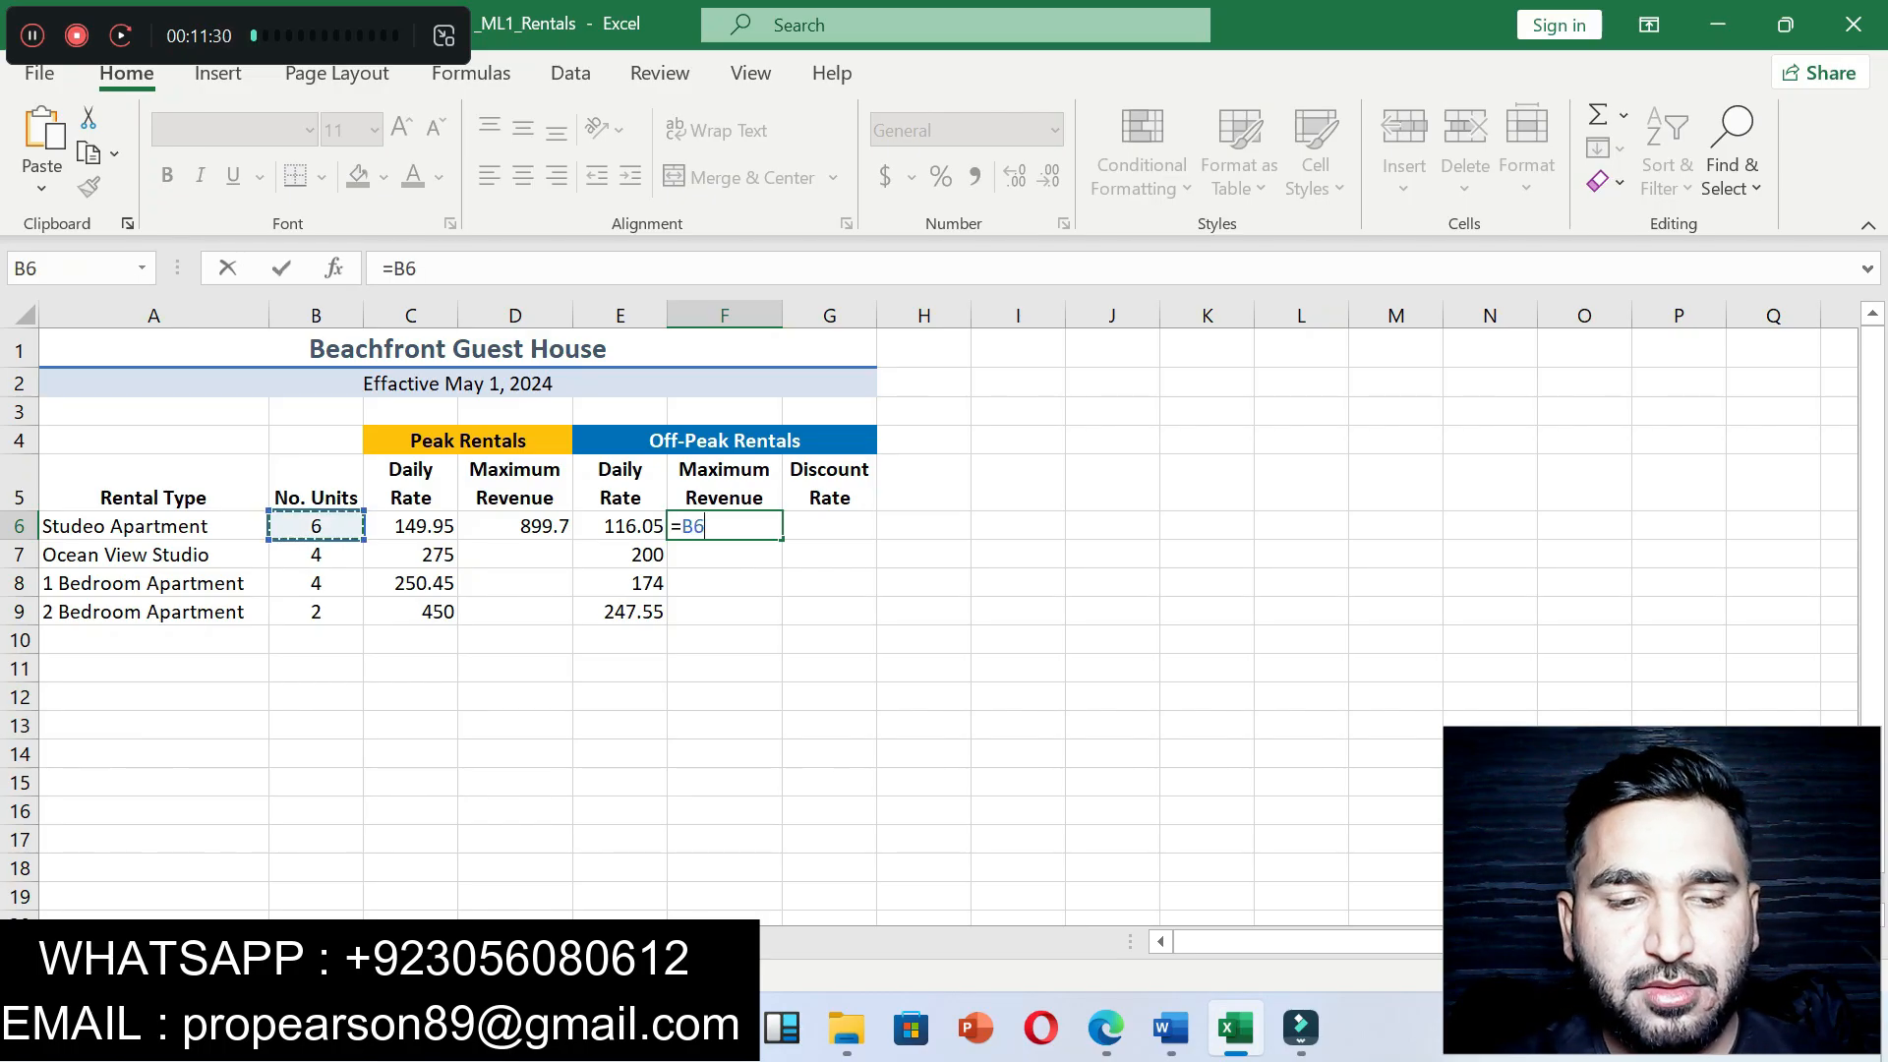
pyautogui.write('*')
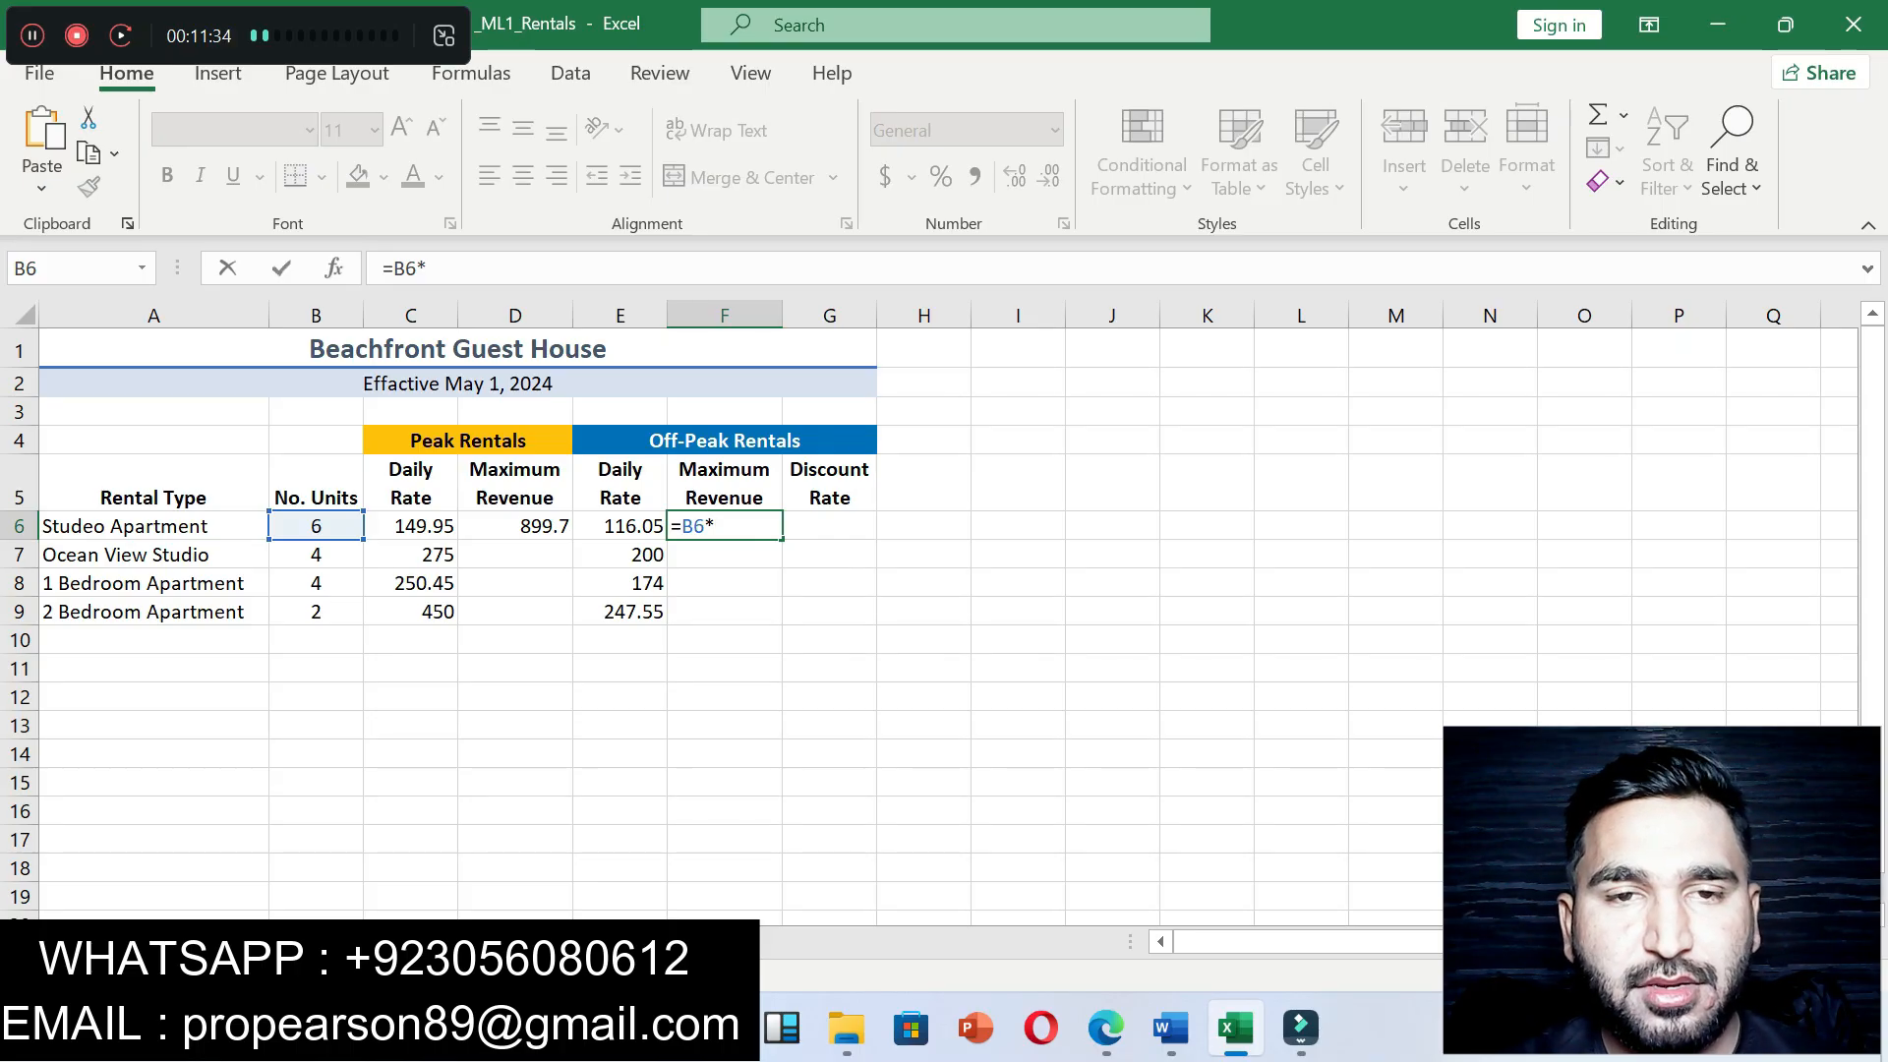
pyautogui.click(619, 526)
pyautogui.press('Return')
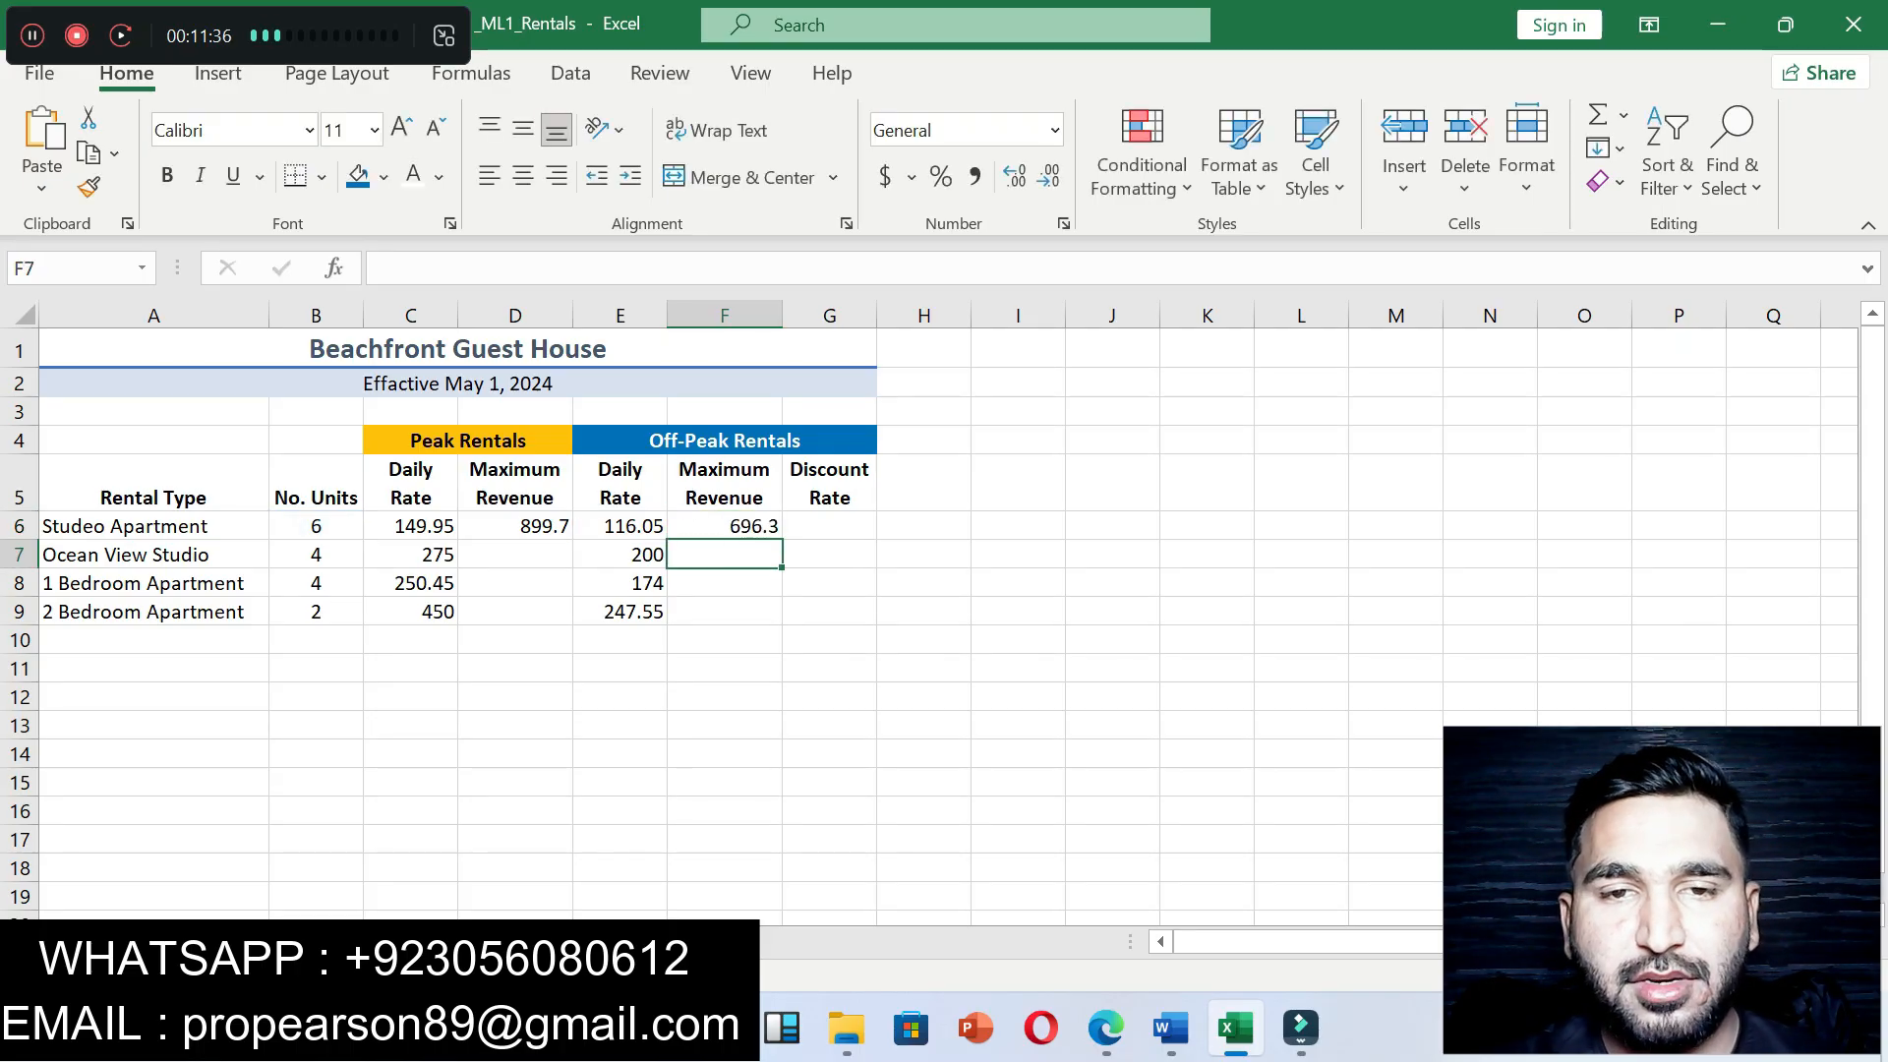
# Step: Compare the Maximum Revenue formulas in cells F6 and D6
pyautogui.click(724, 526)
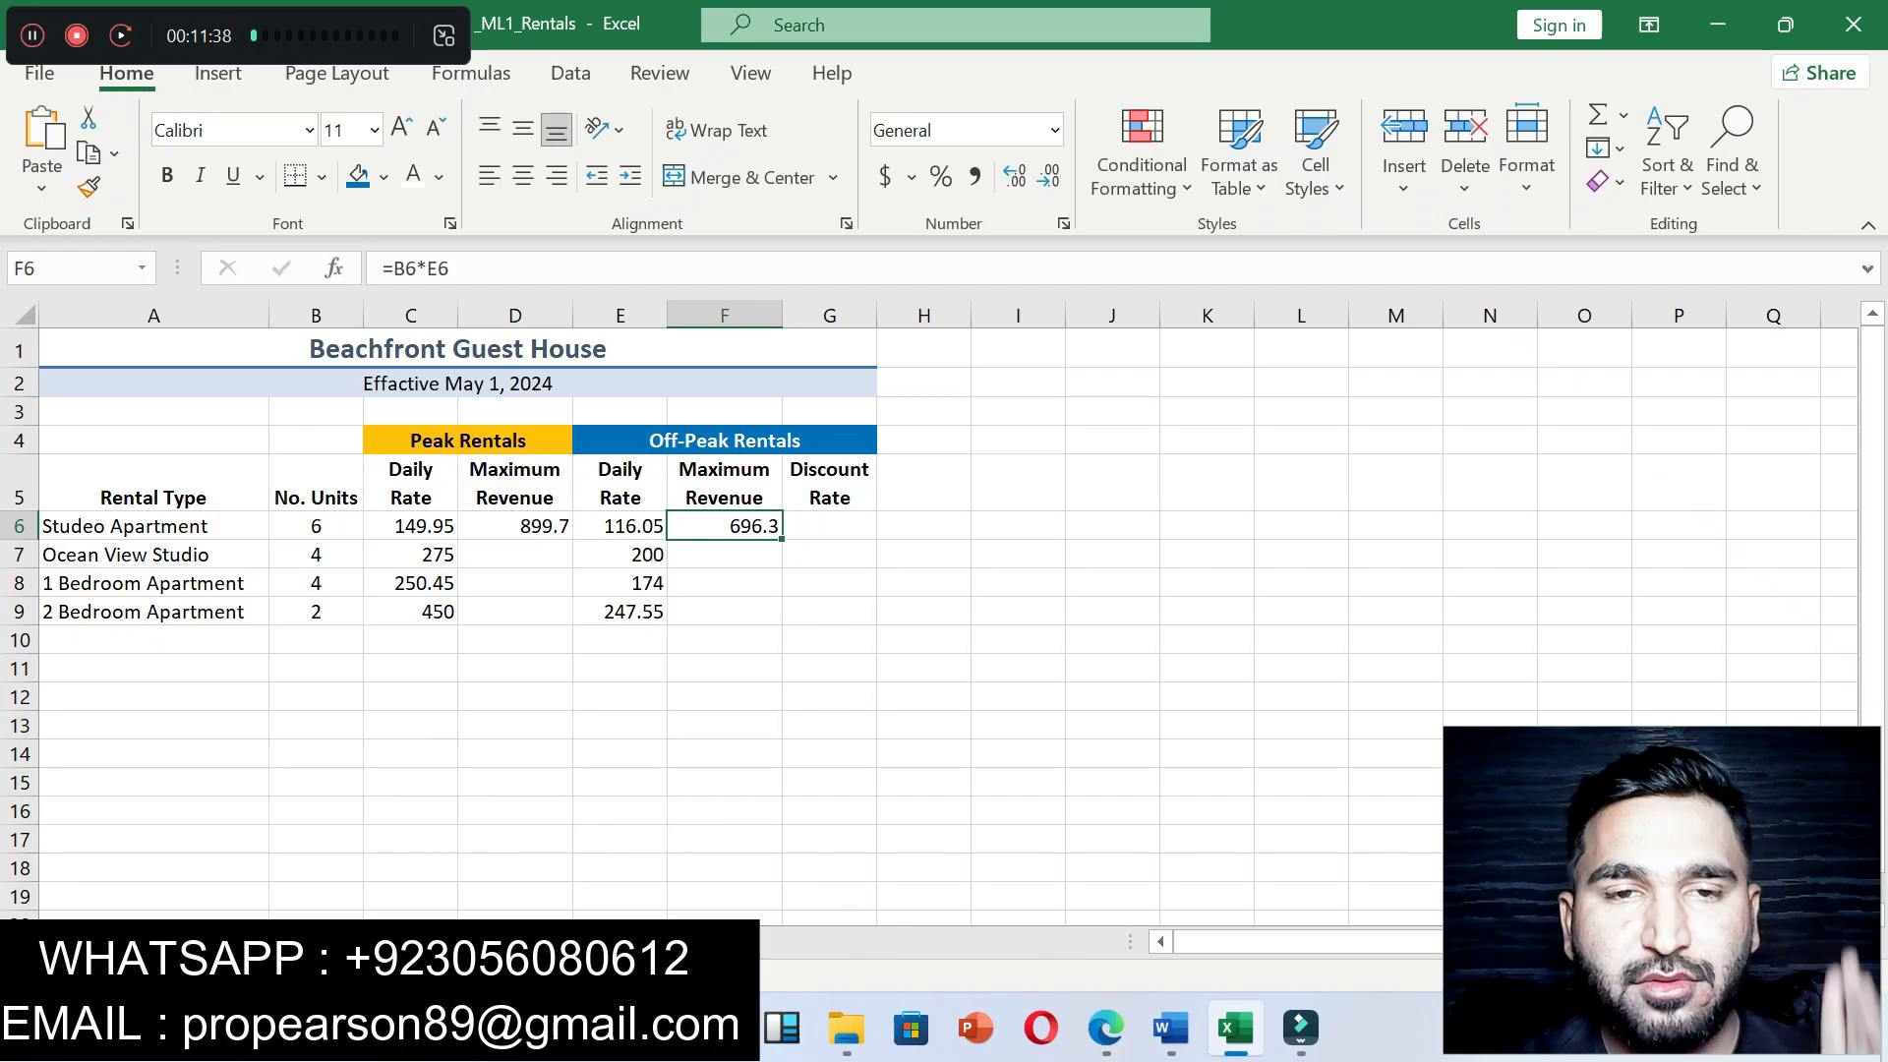
pyautogui.click(515, 526)
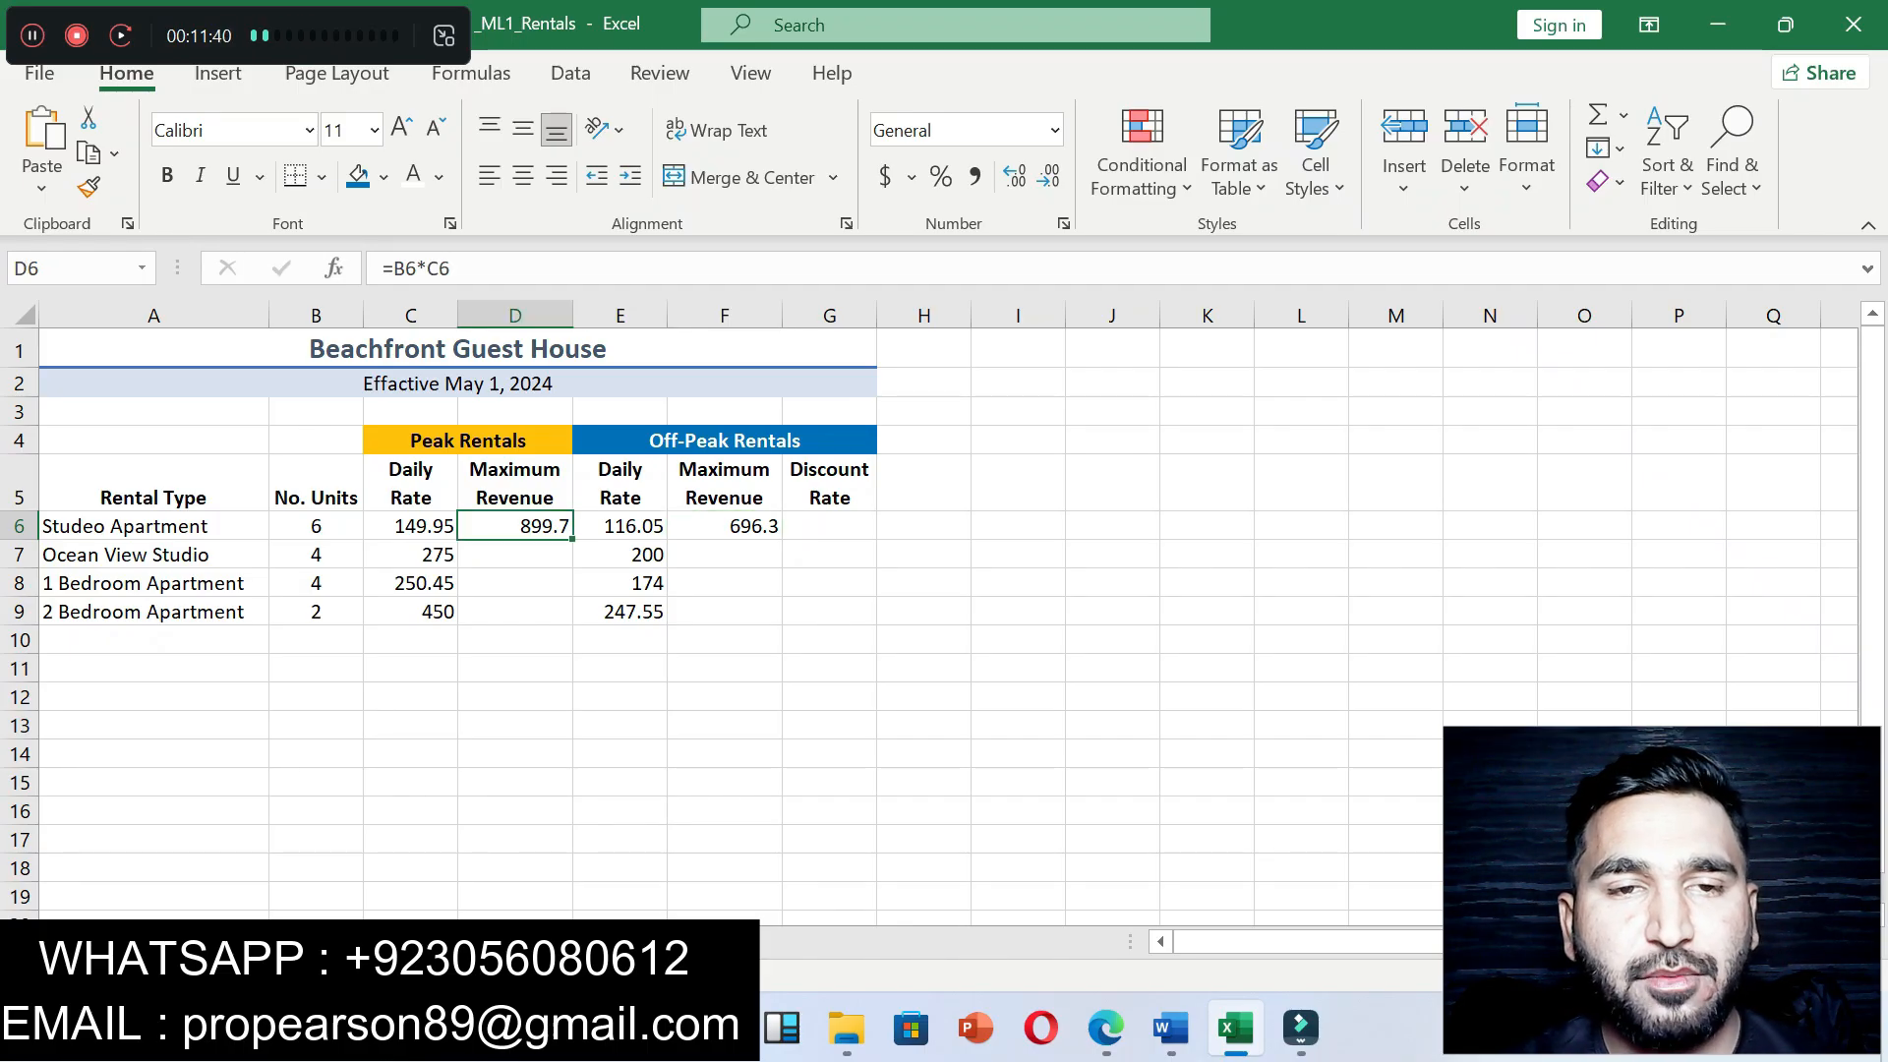
pyautogui.click(724, 526)
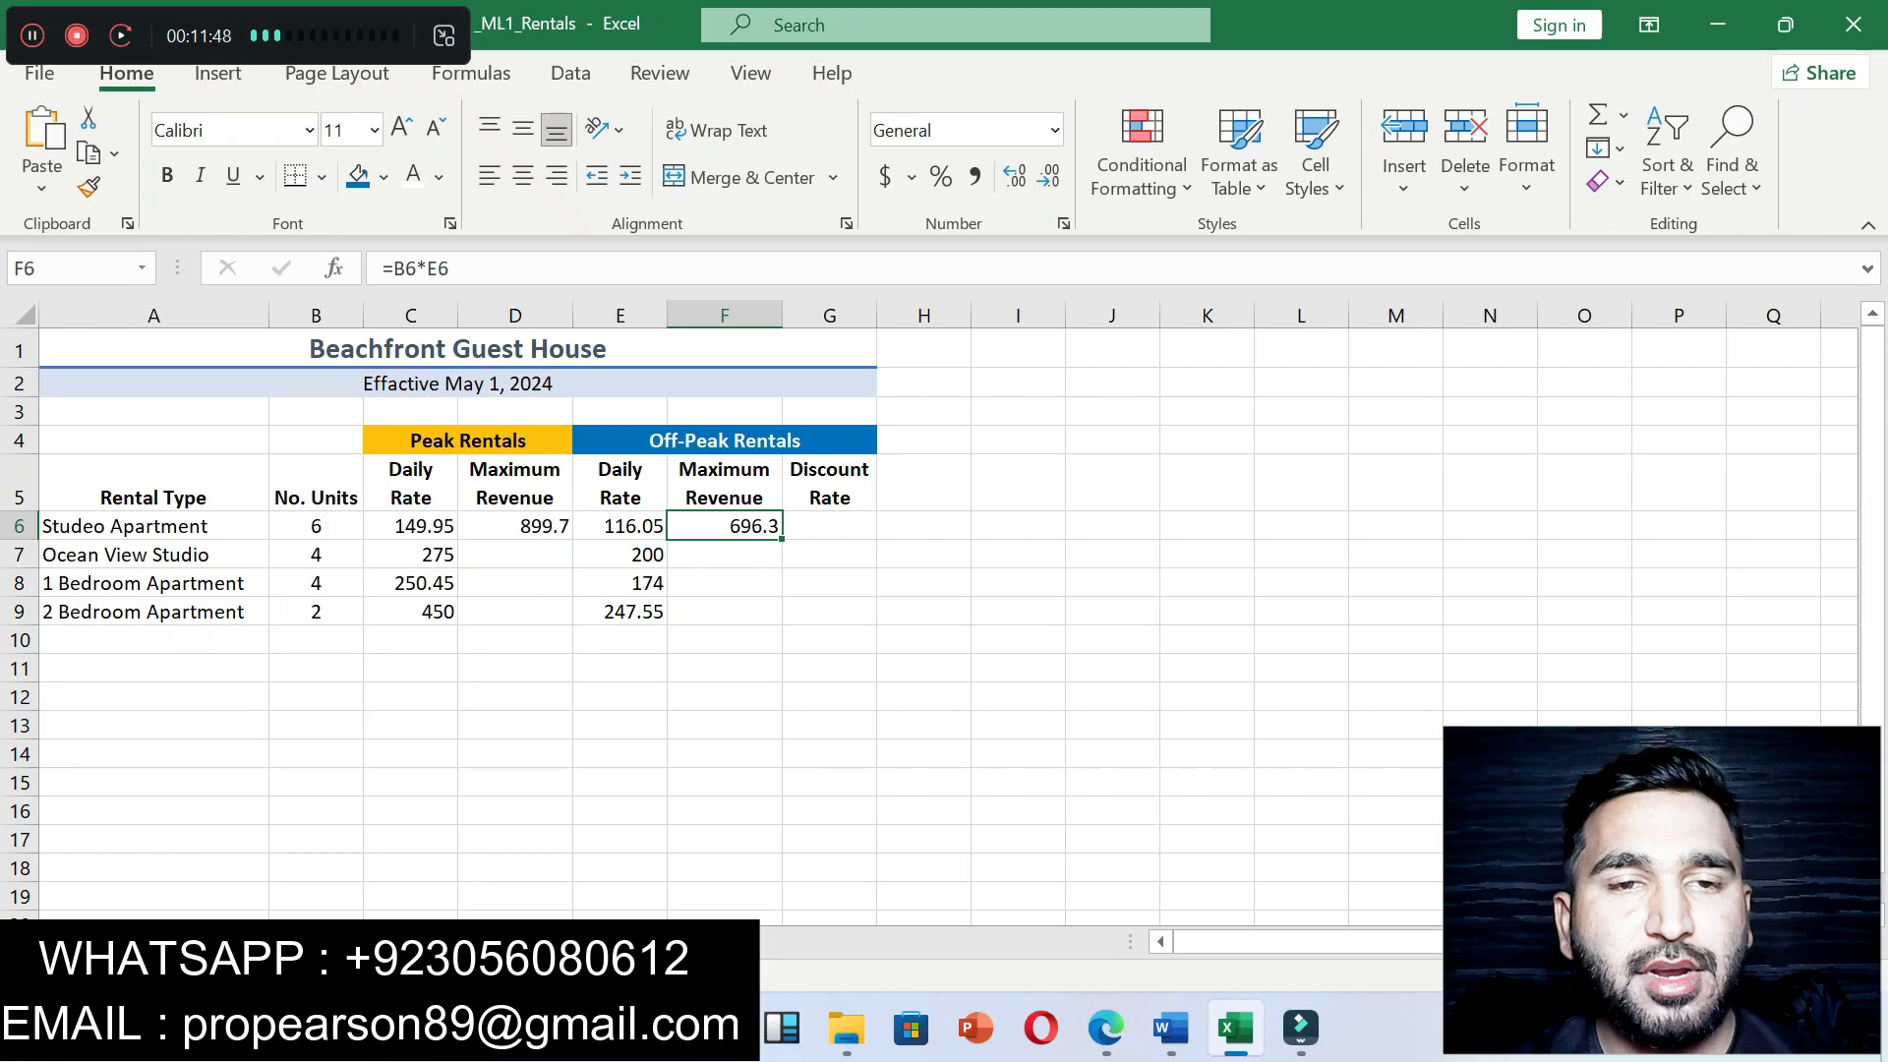
pyautogui.click(515, 526)
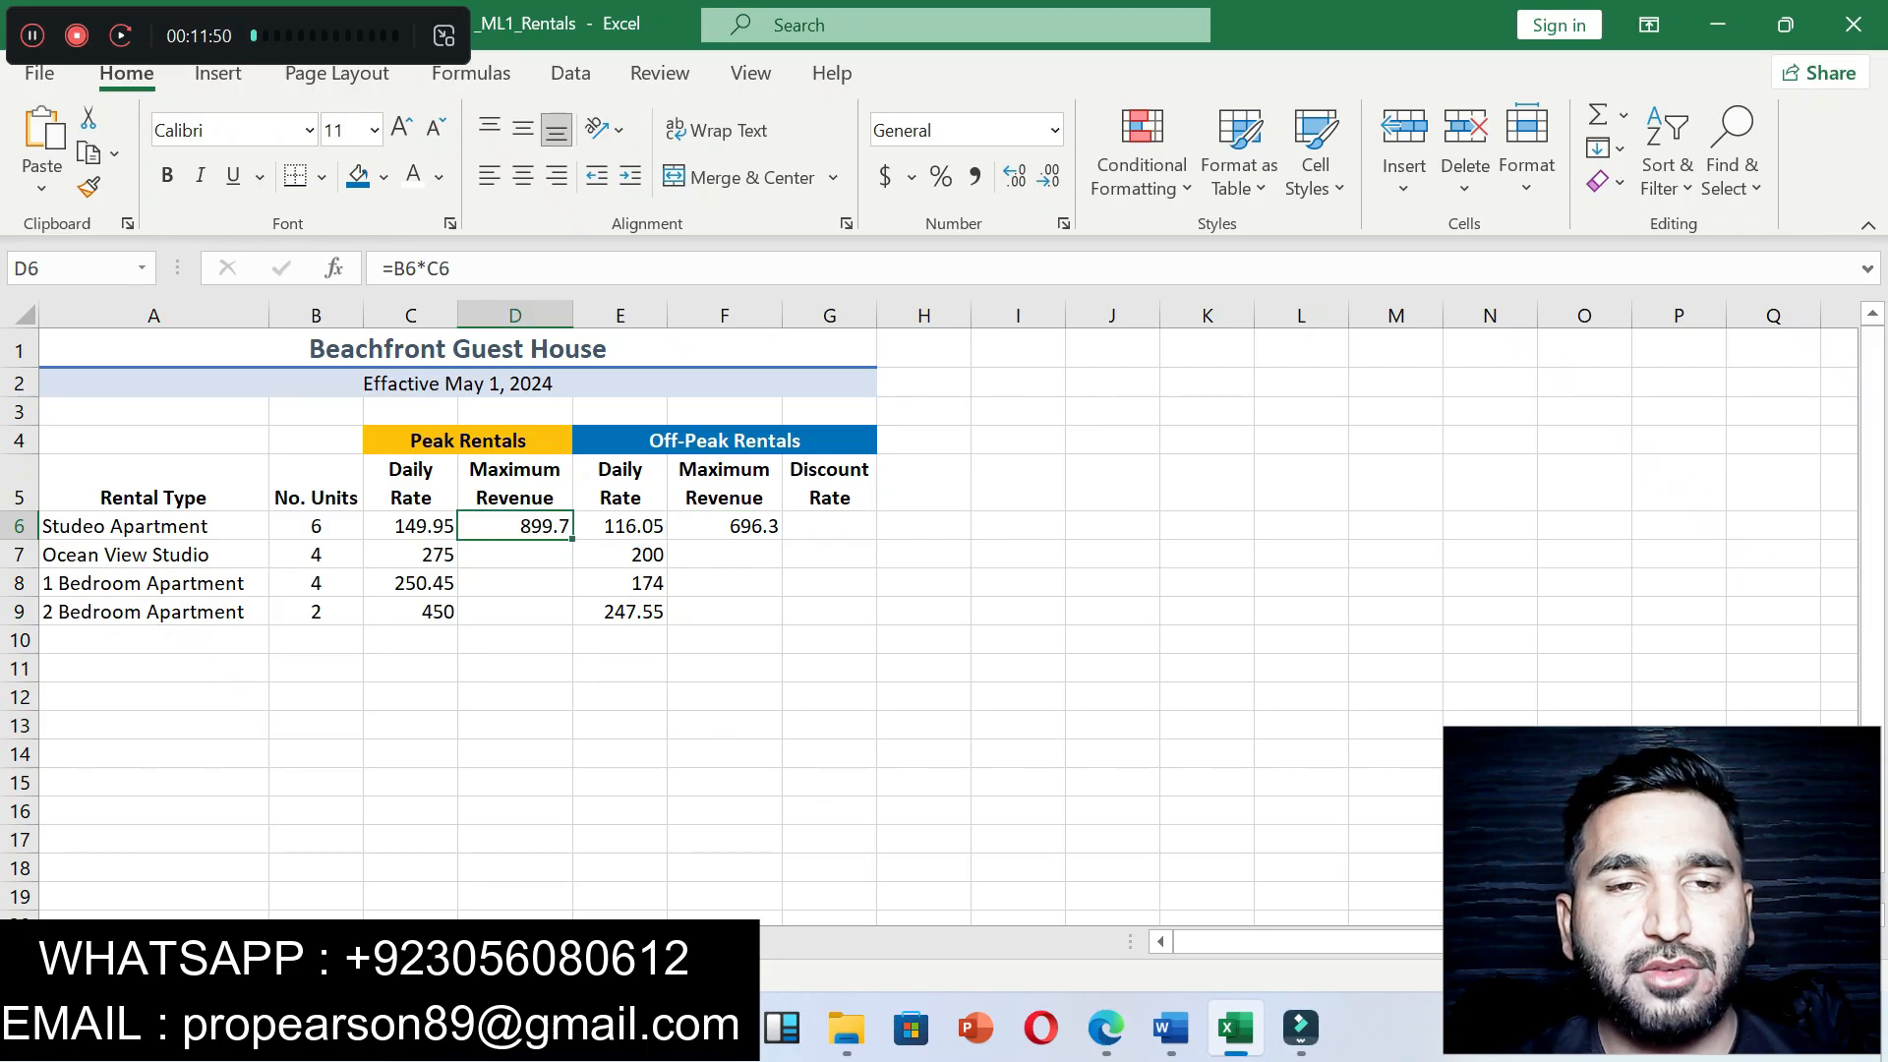
# Step: Return to Word and undo the yellow highlight on the step 11 instruction
pyautogui.click(1170, 1028)
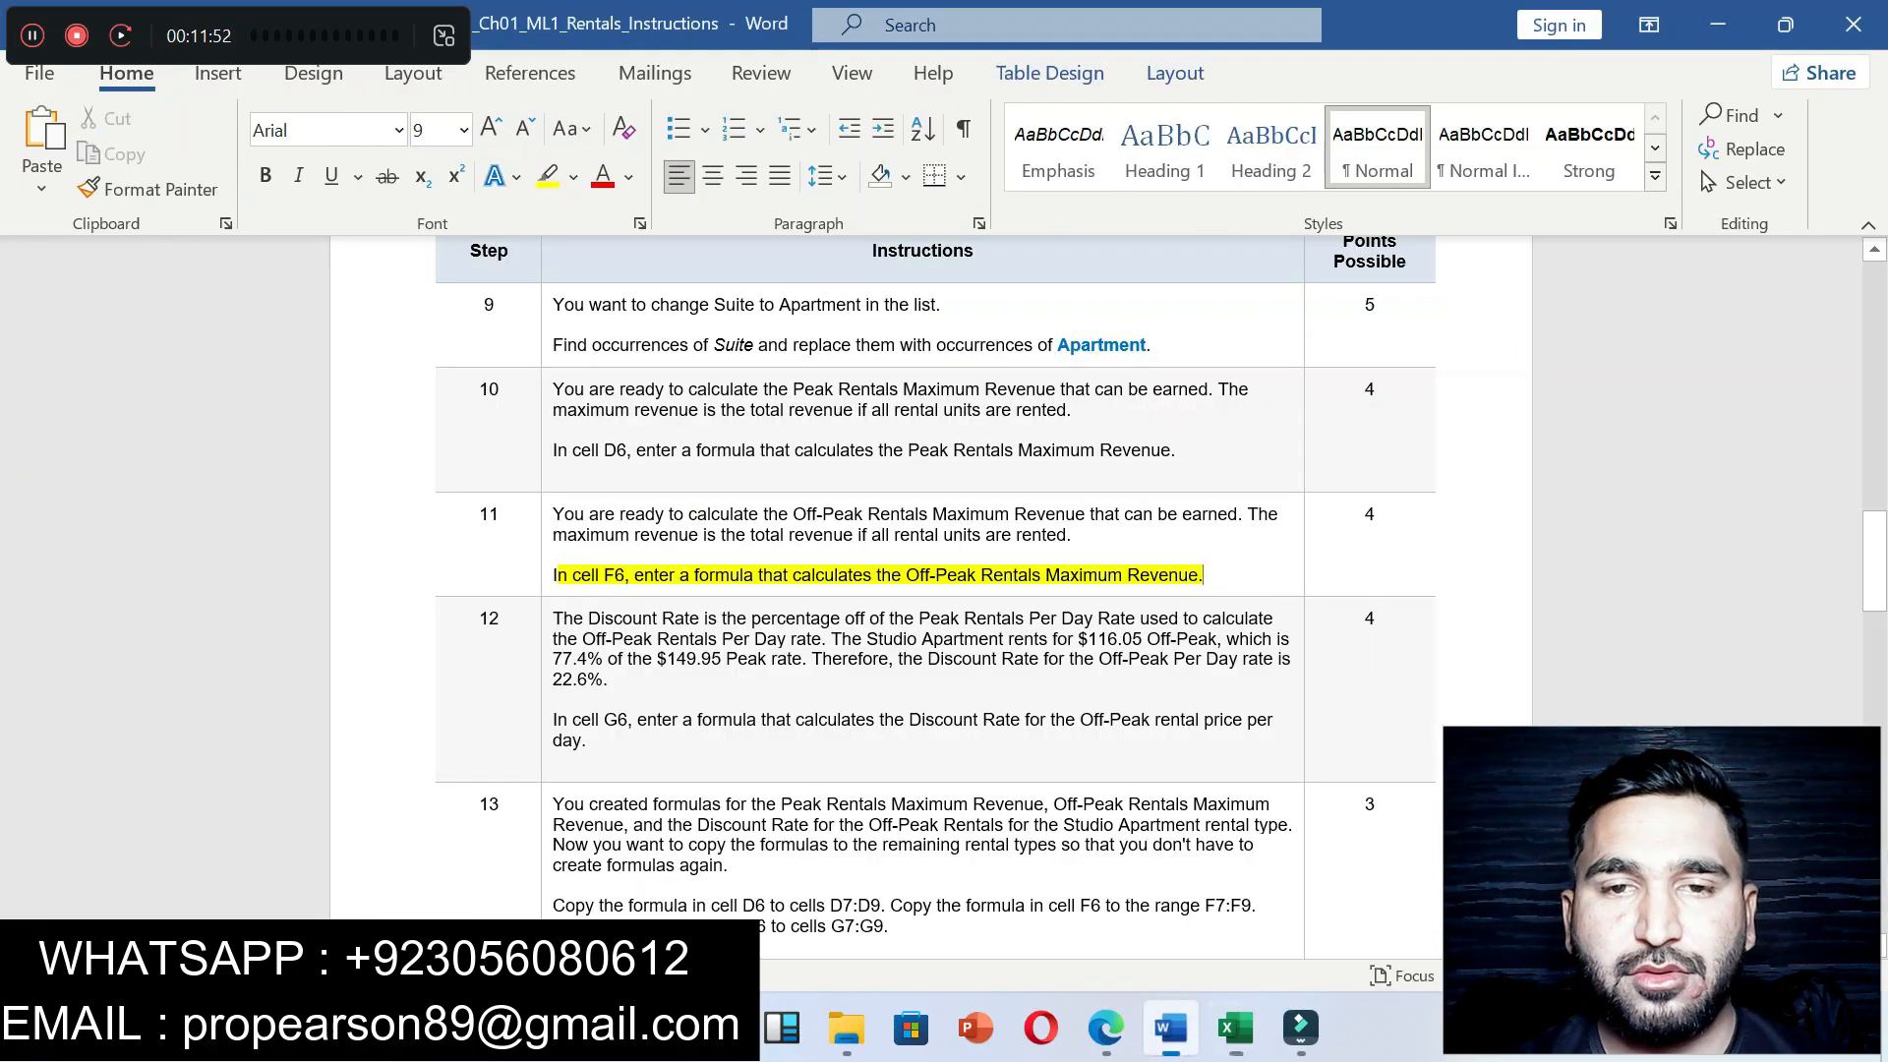
pyautogui.hotkey('ctrl', 'z')
pyautogui.hotkey('ctrl', 'z')
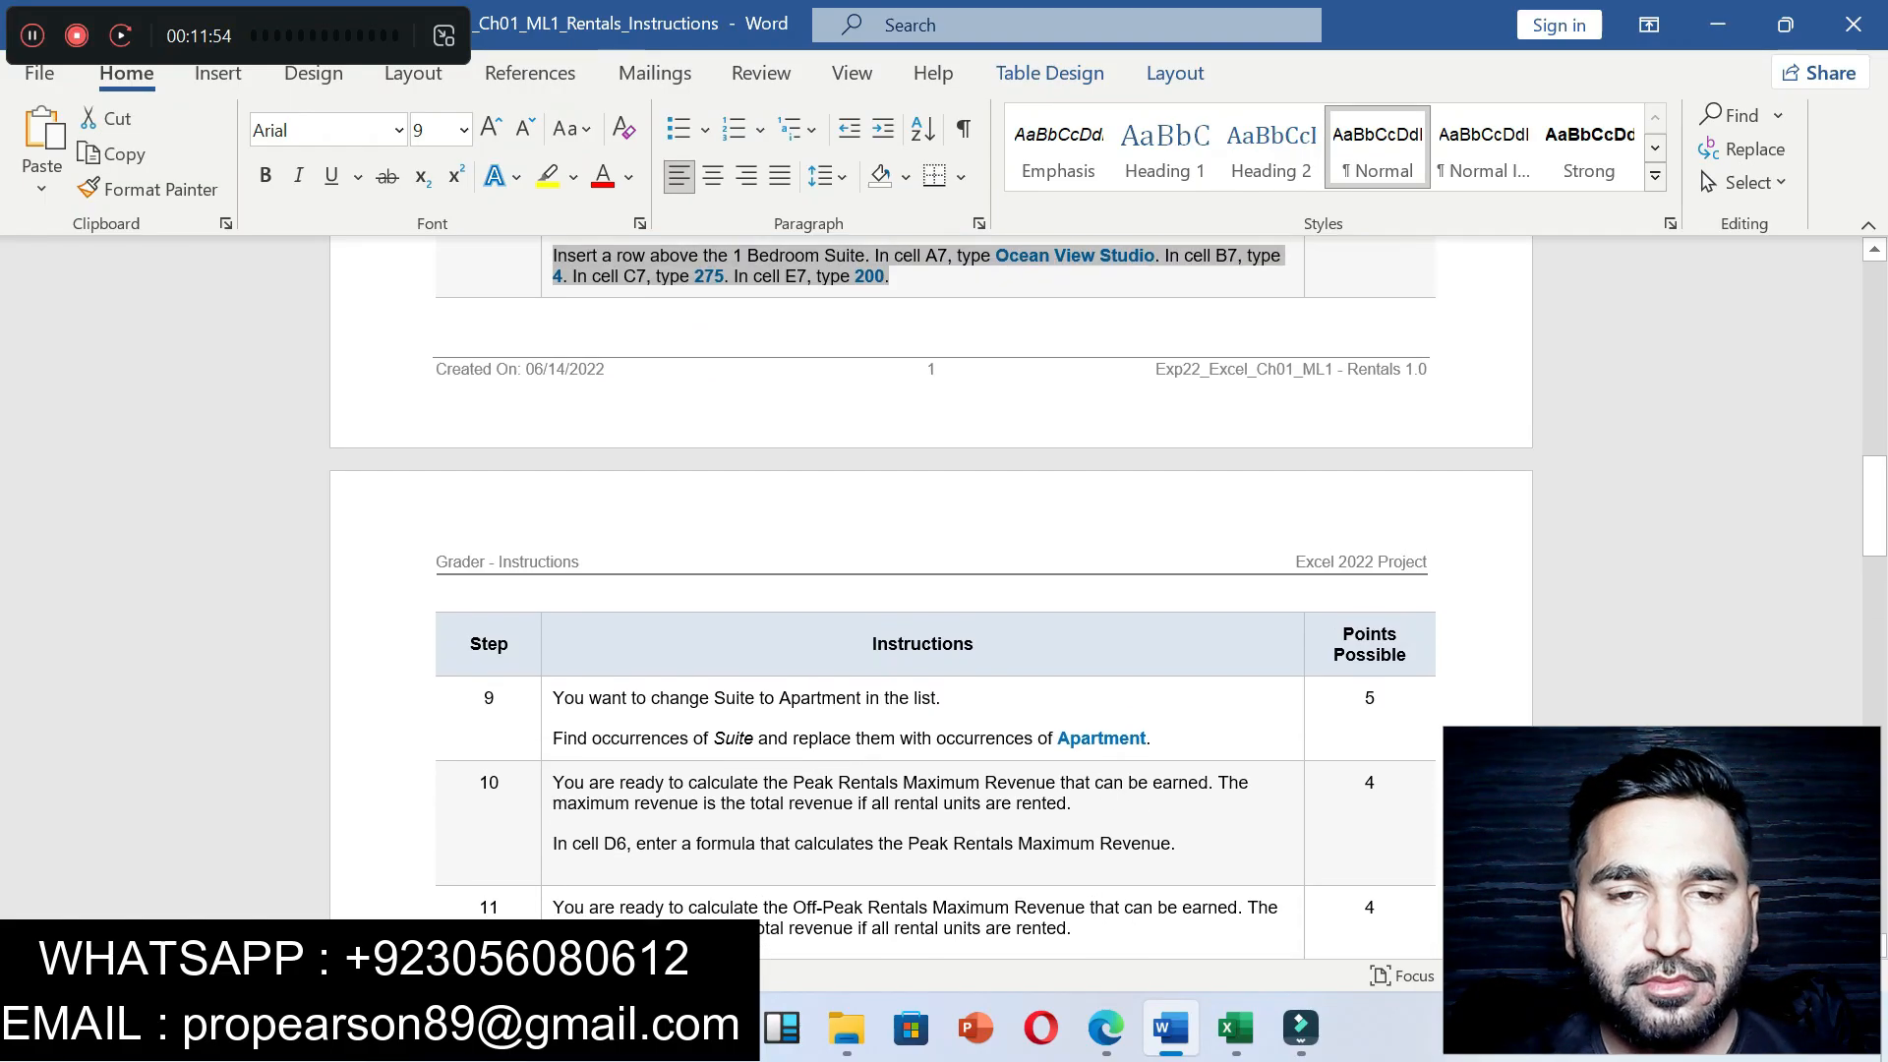
# Step: Highlight the step 12 instruction about the Discount Rate formula in cell G6 in yellow
pyautogui.scroll(-4, 934, 590)
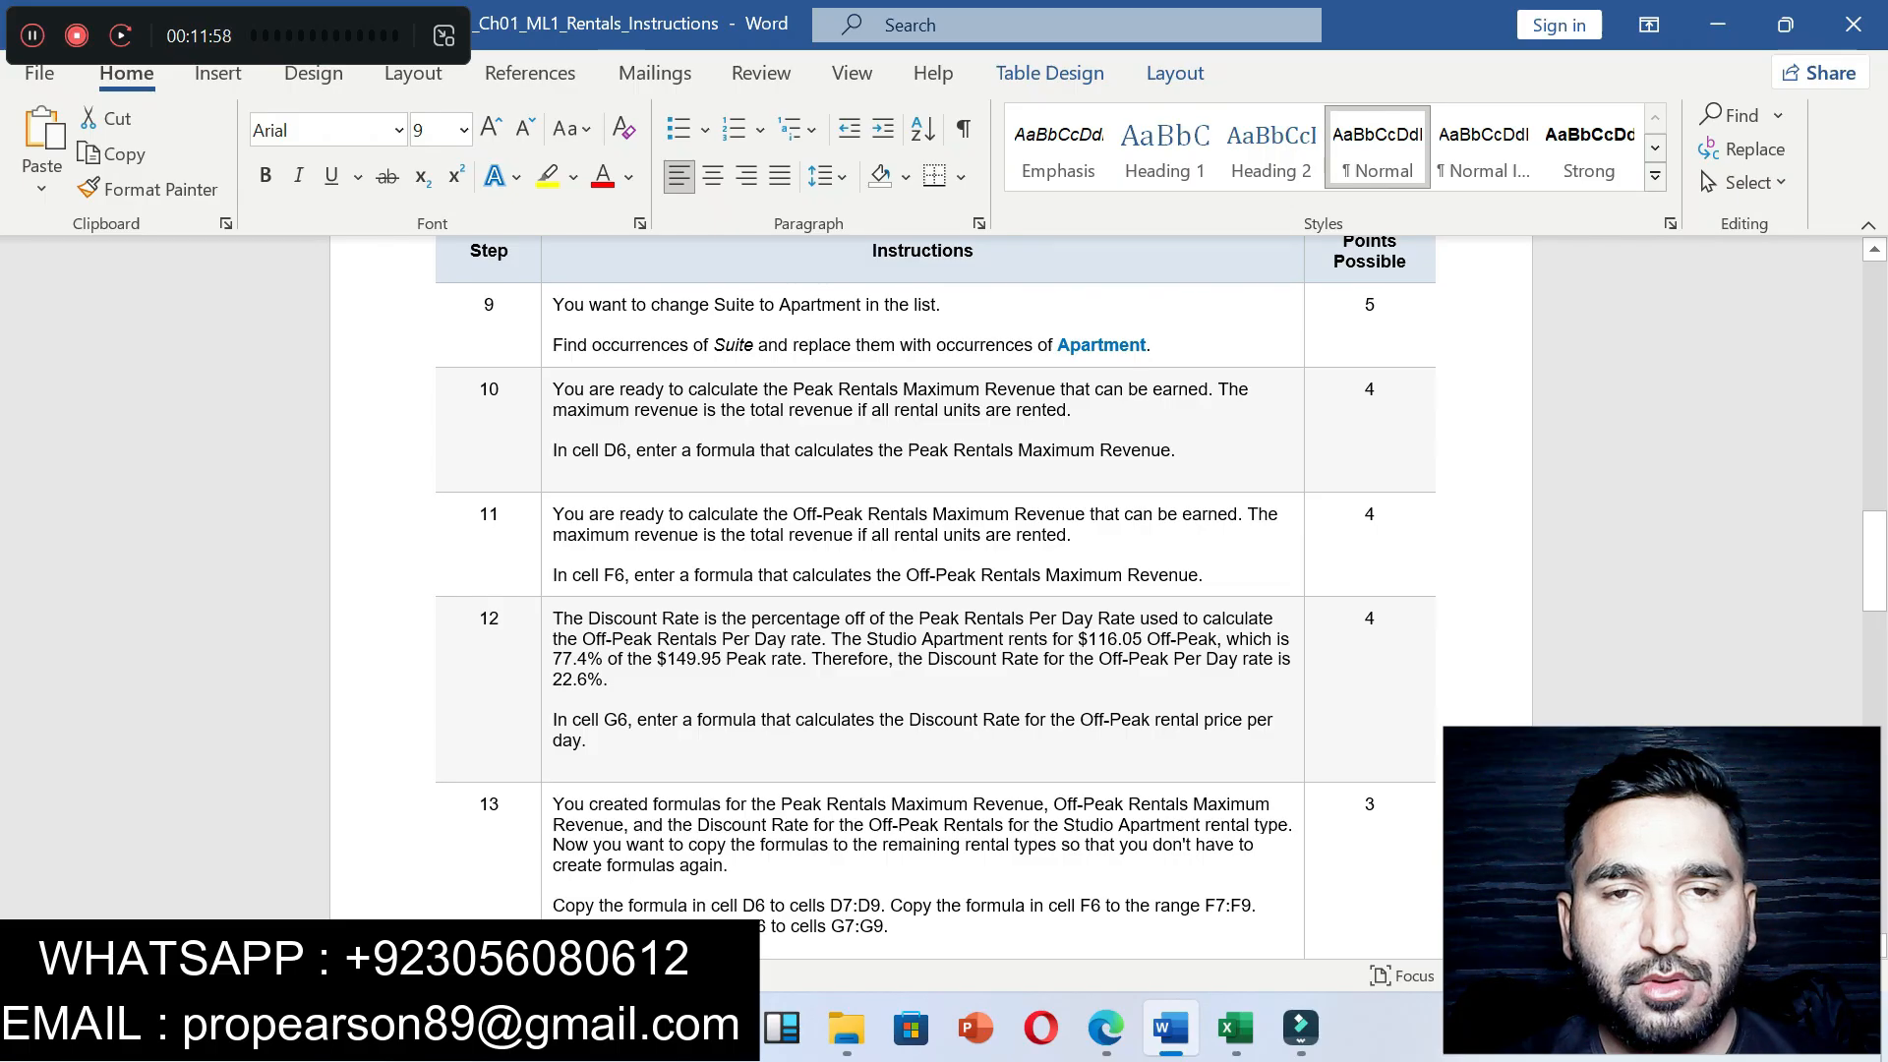
pyautogui.scroll(2, 934, 589)
pyautogui.scroll(-4, 934, 590)
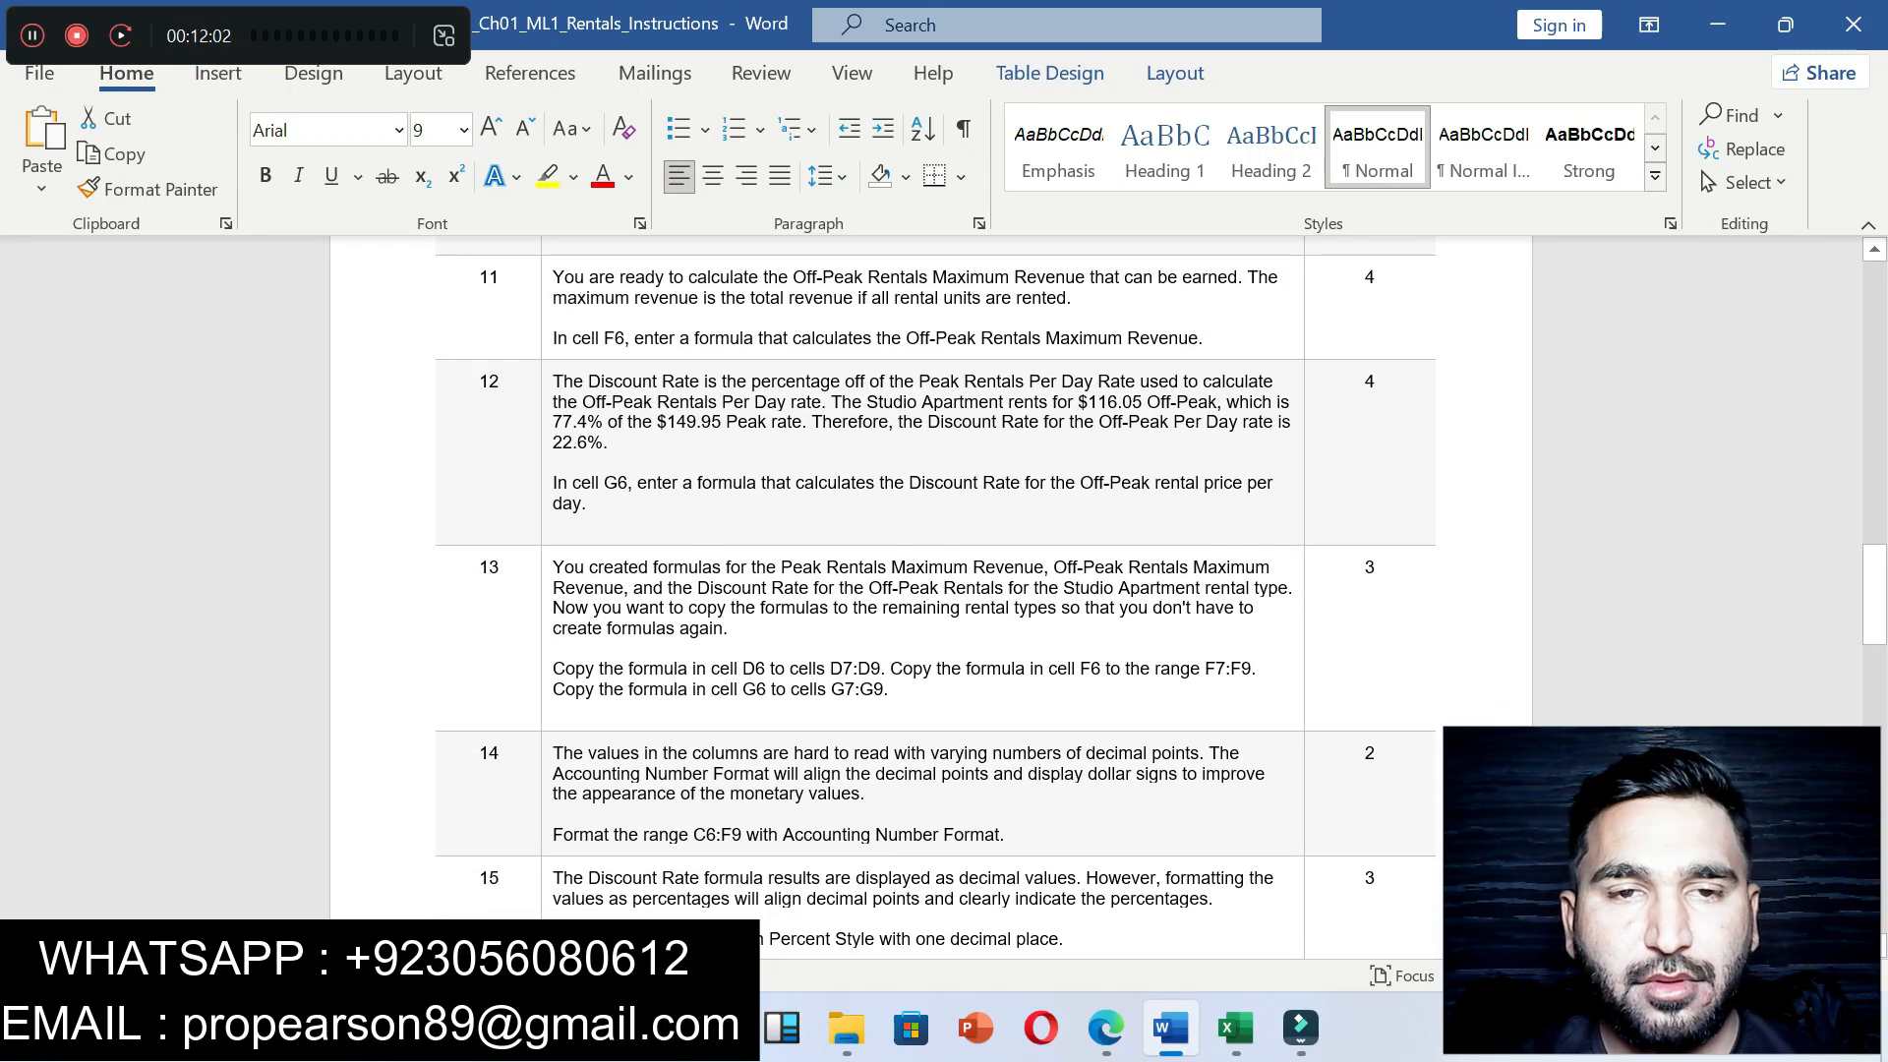
pyautogui.moveTo(552, 483); pyautogui.dragTo(634, 521)
pyautogui.click(767, 466)
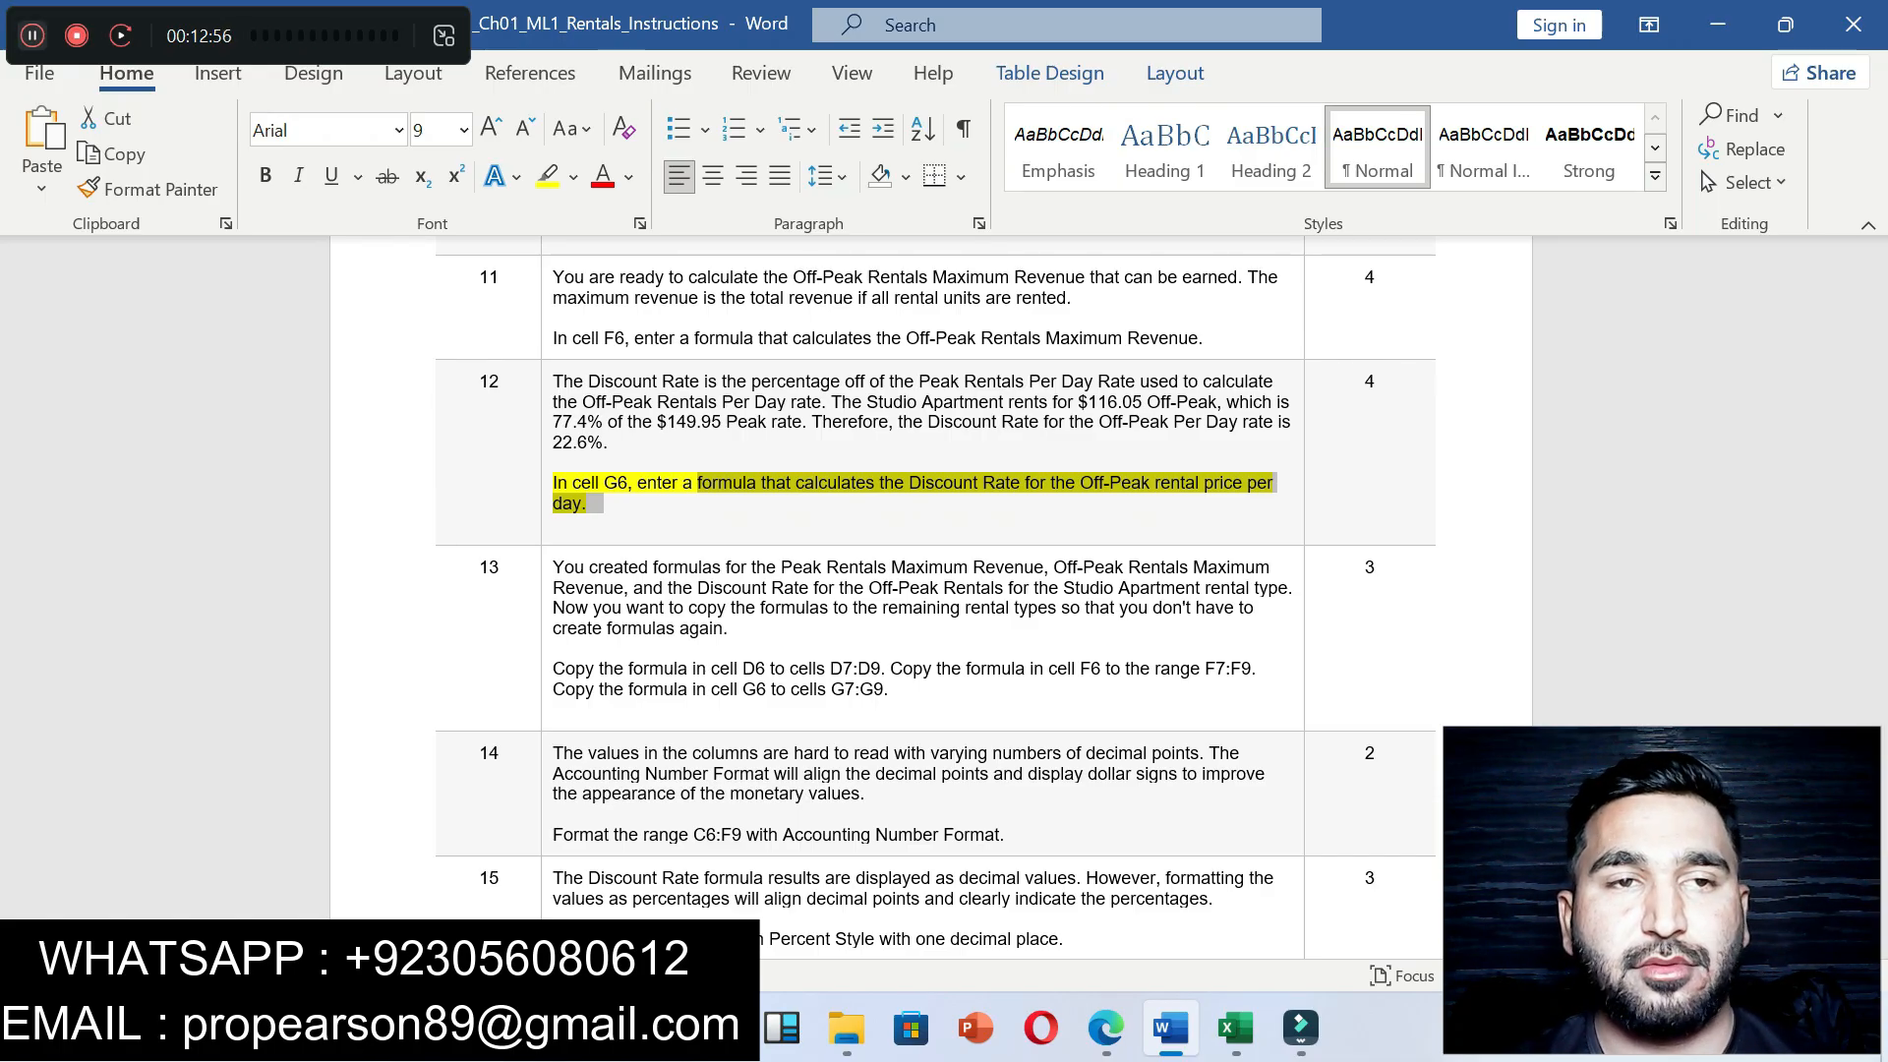
pyautogui.click(32, 35)
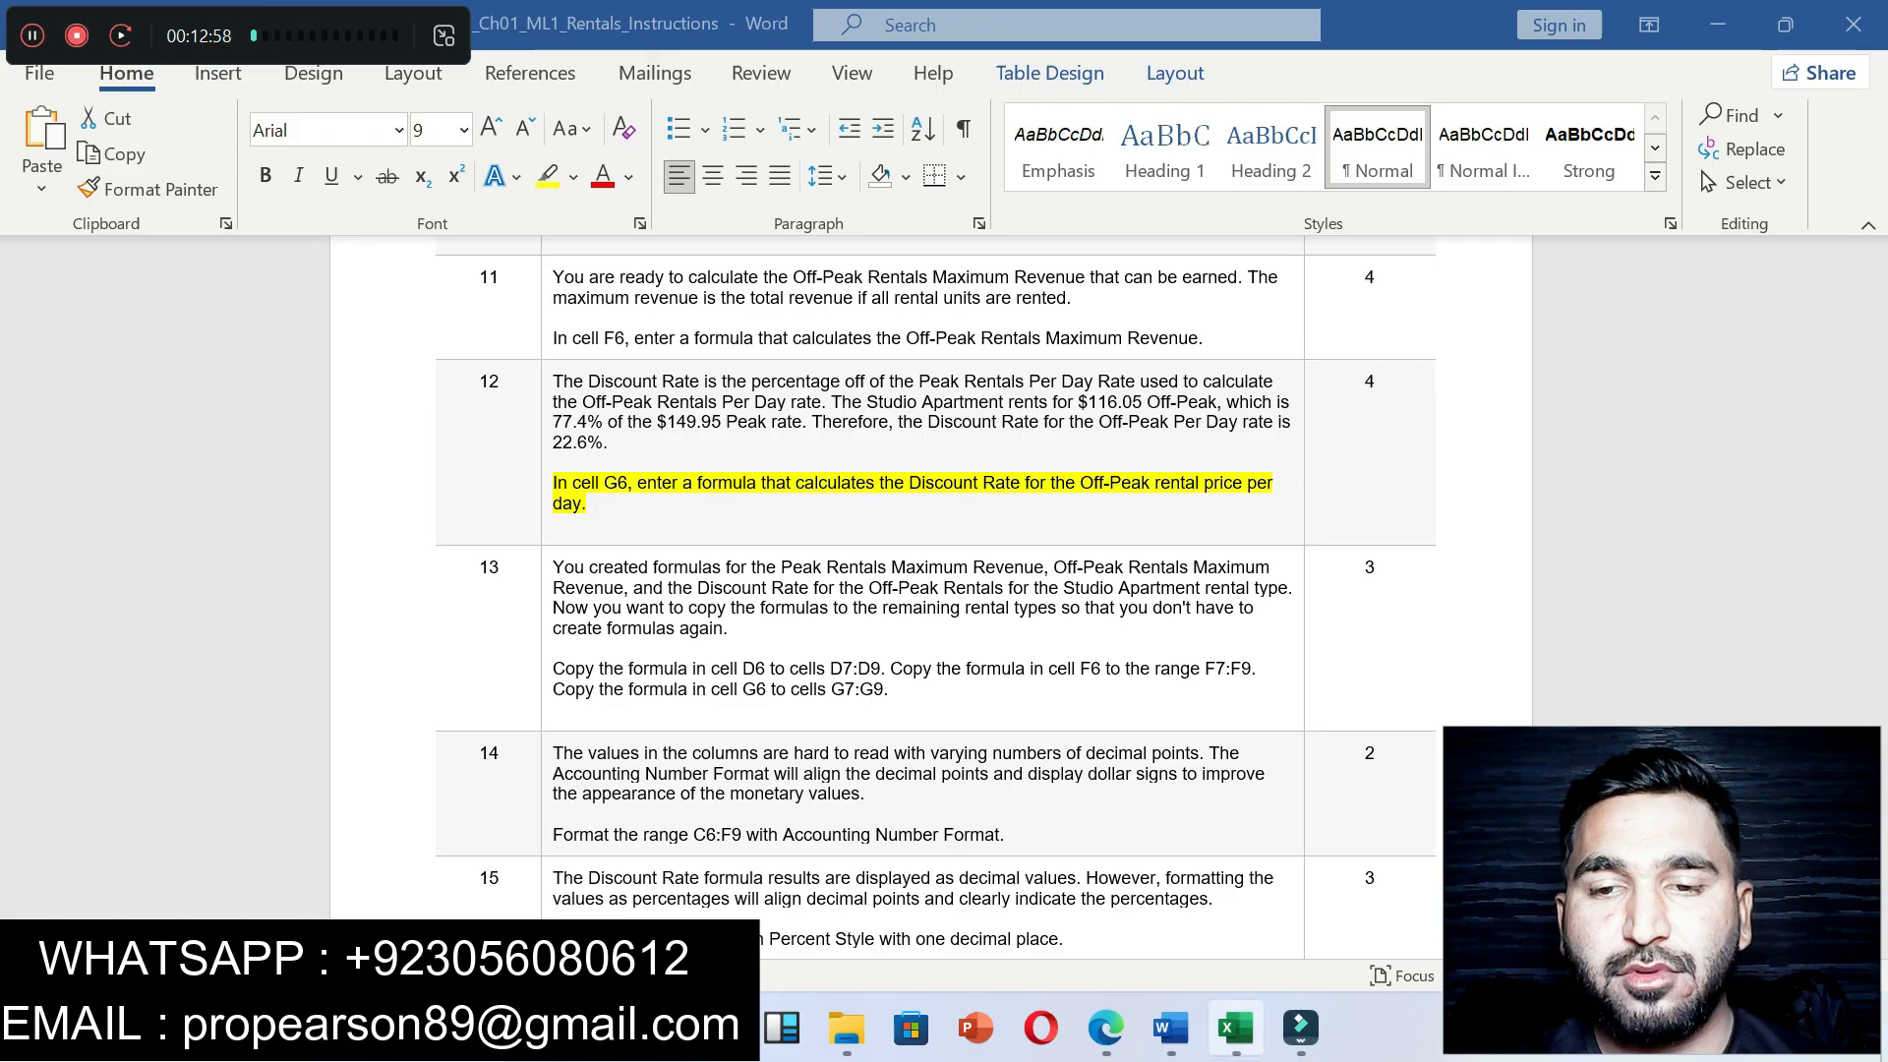
# Step: Switch to Excel and enter the Discount Rate formula =1-(E6/C6) in cell G6 for the studio apartment
pyautogui.click(1236, 1028)
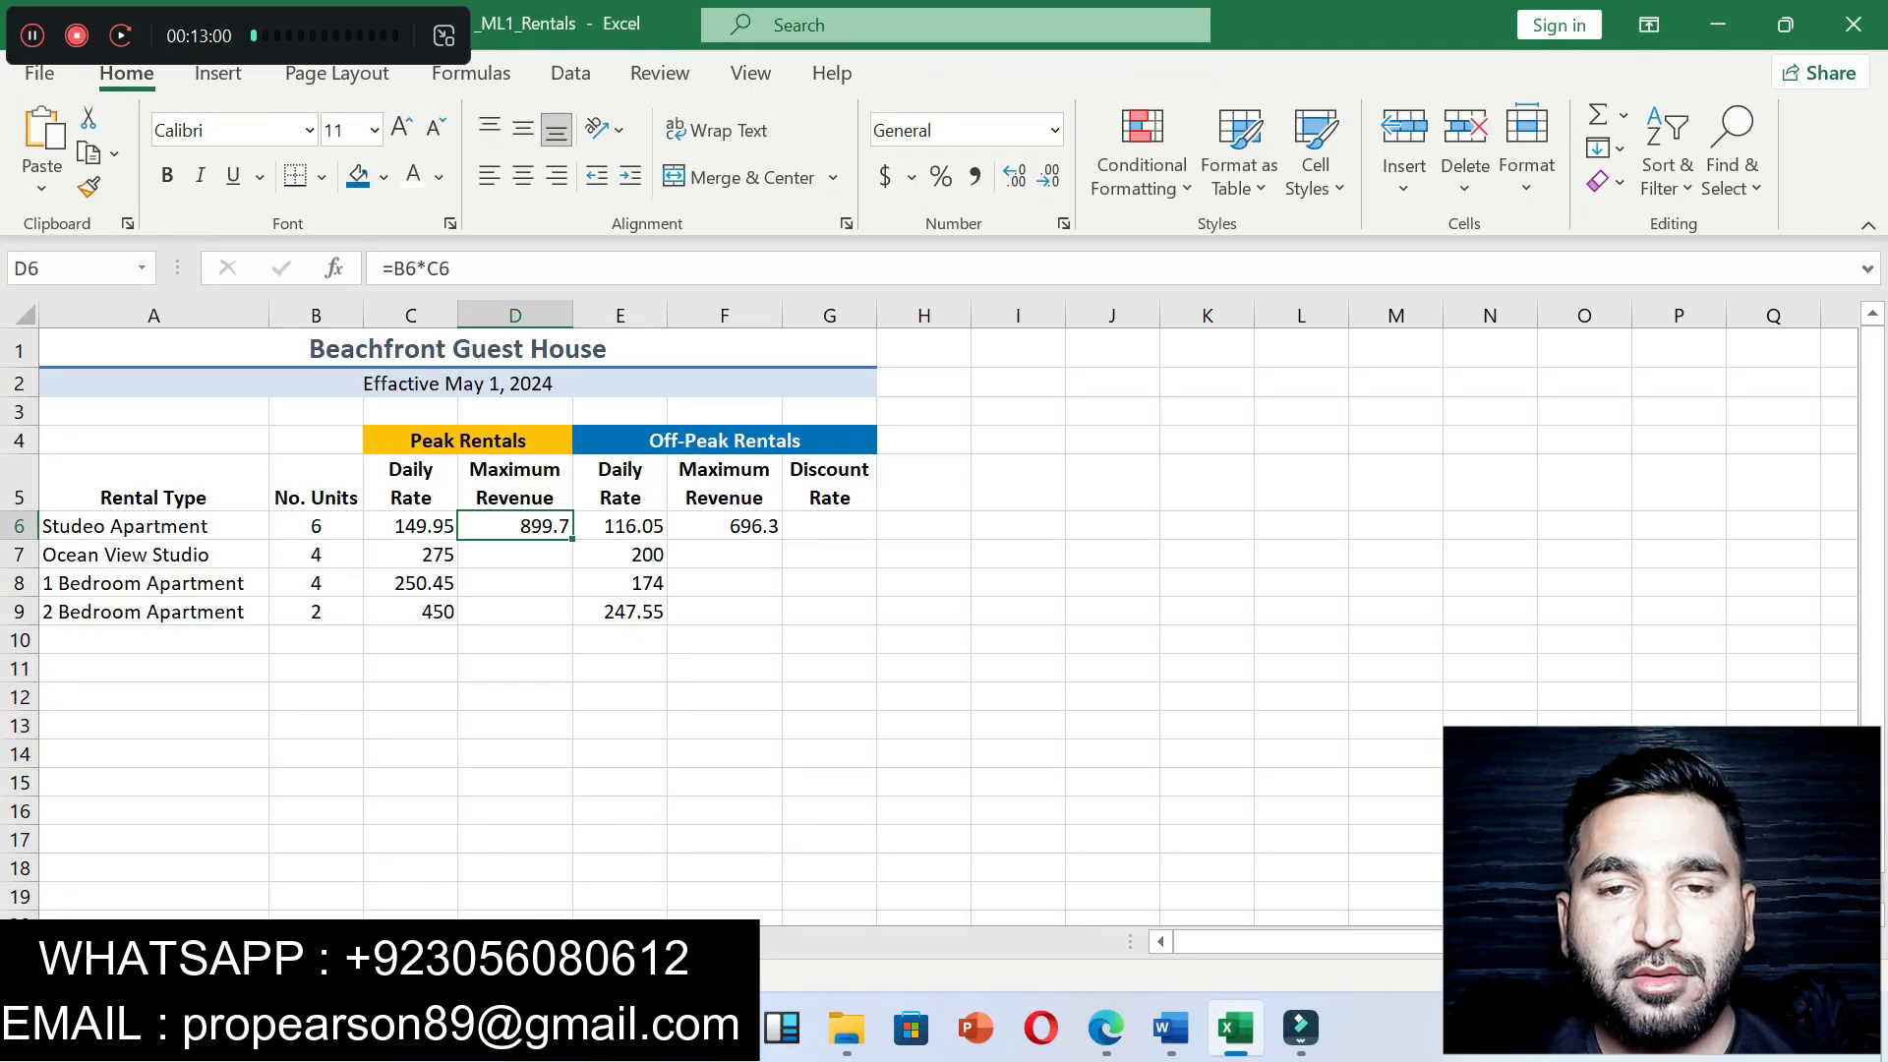
pyautogui.click(828, 526)
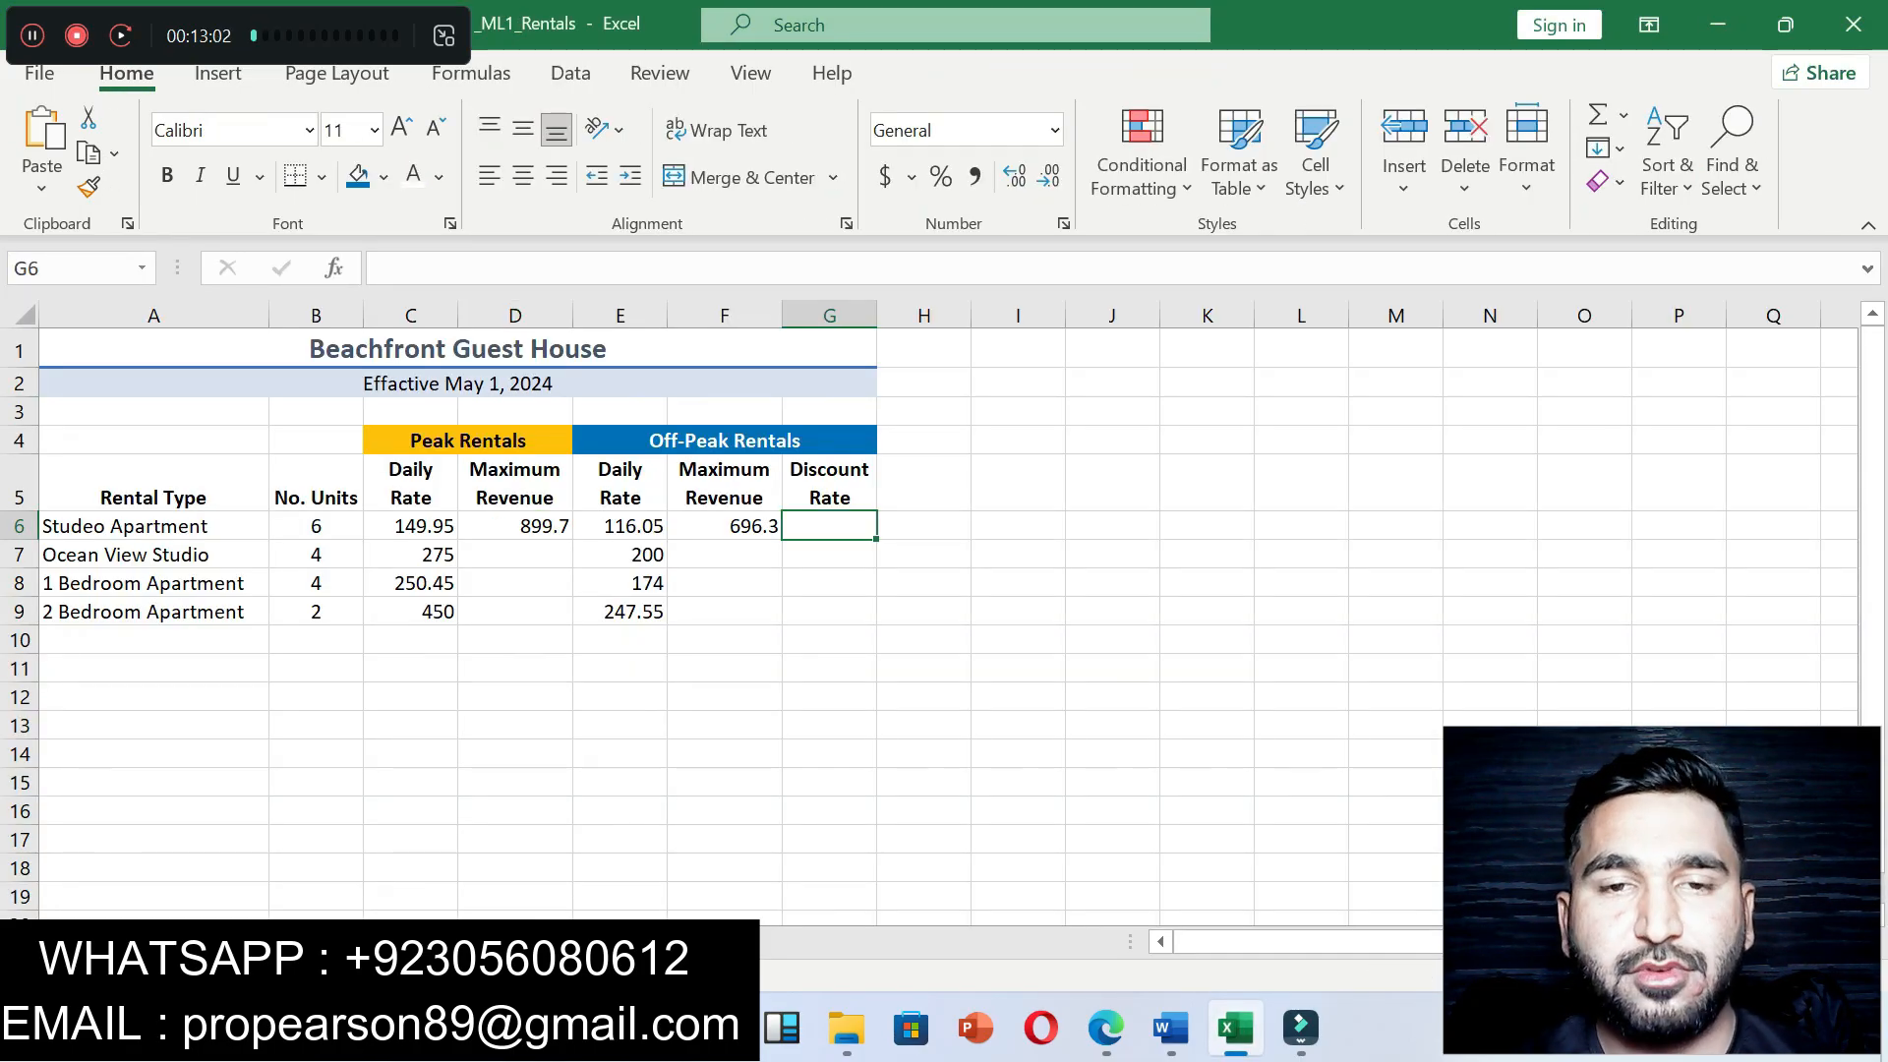
pyautogui.write('=1-')
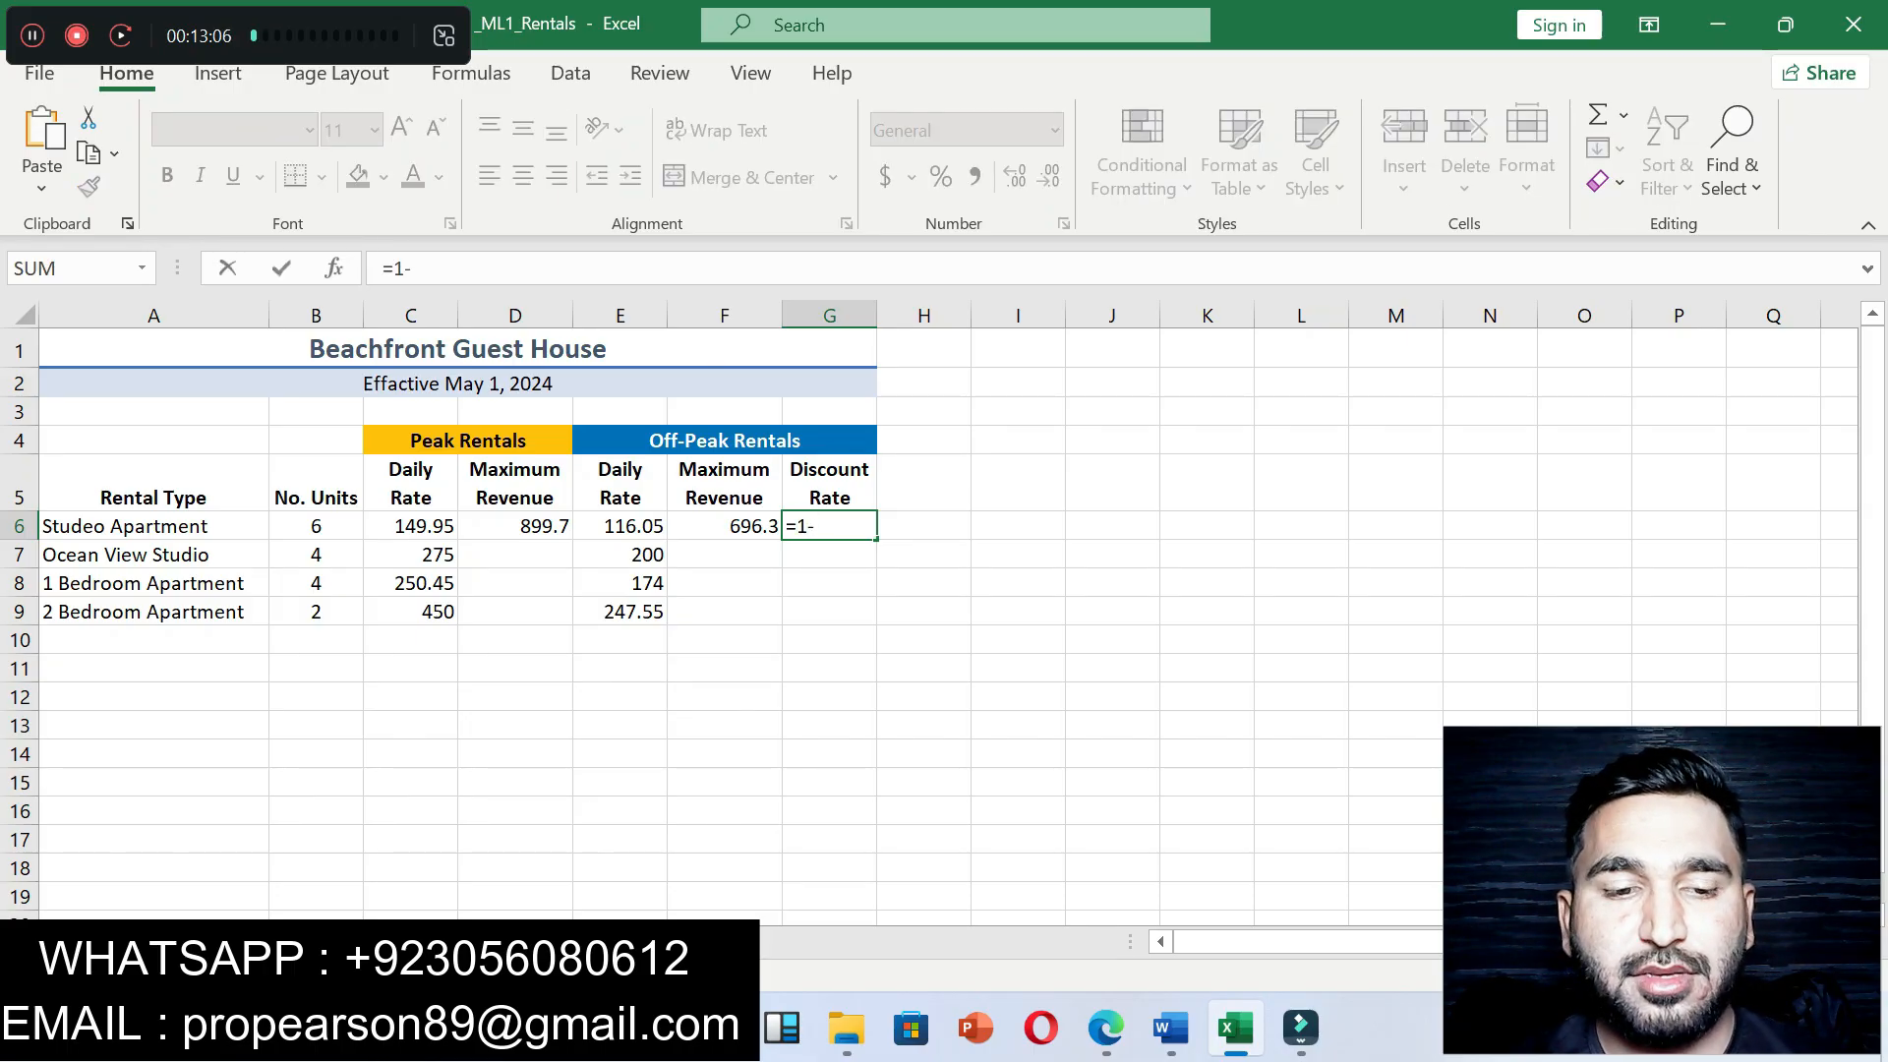
pyautogui.write('(')
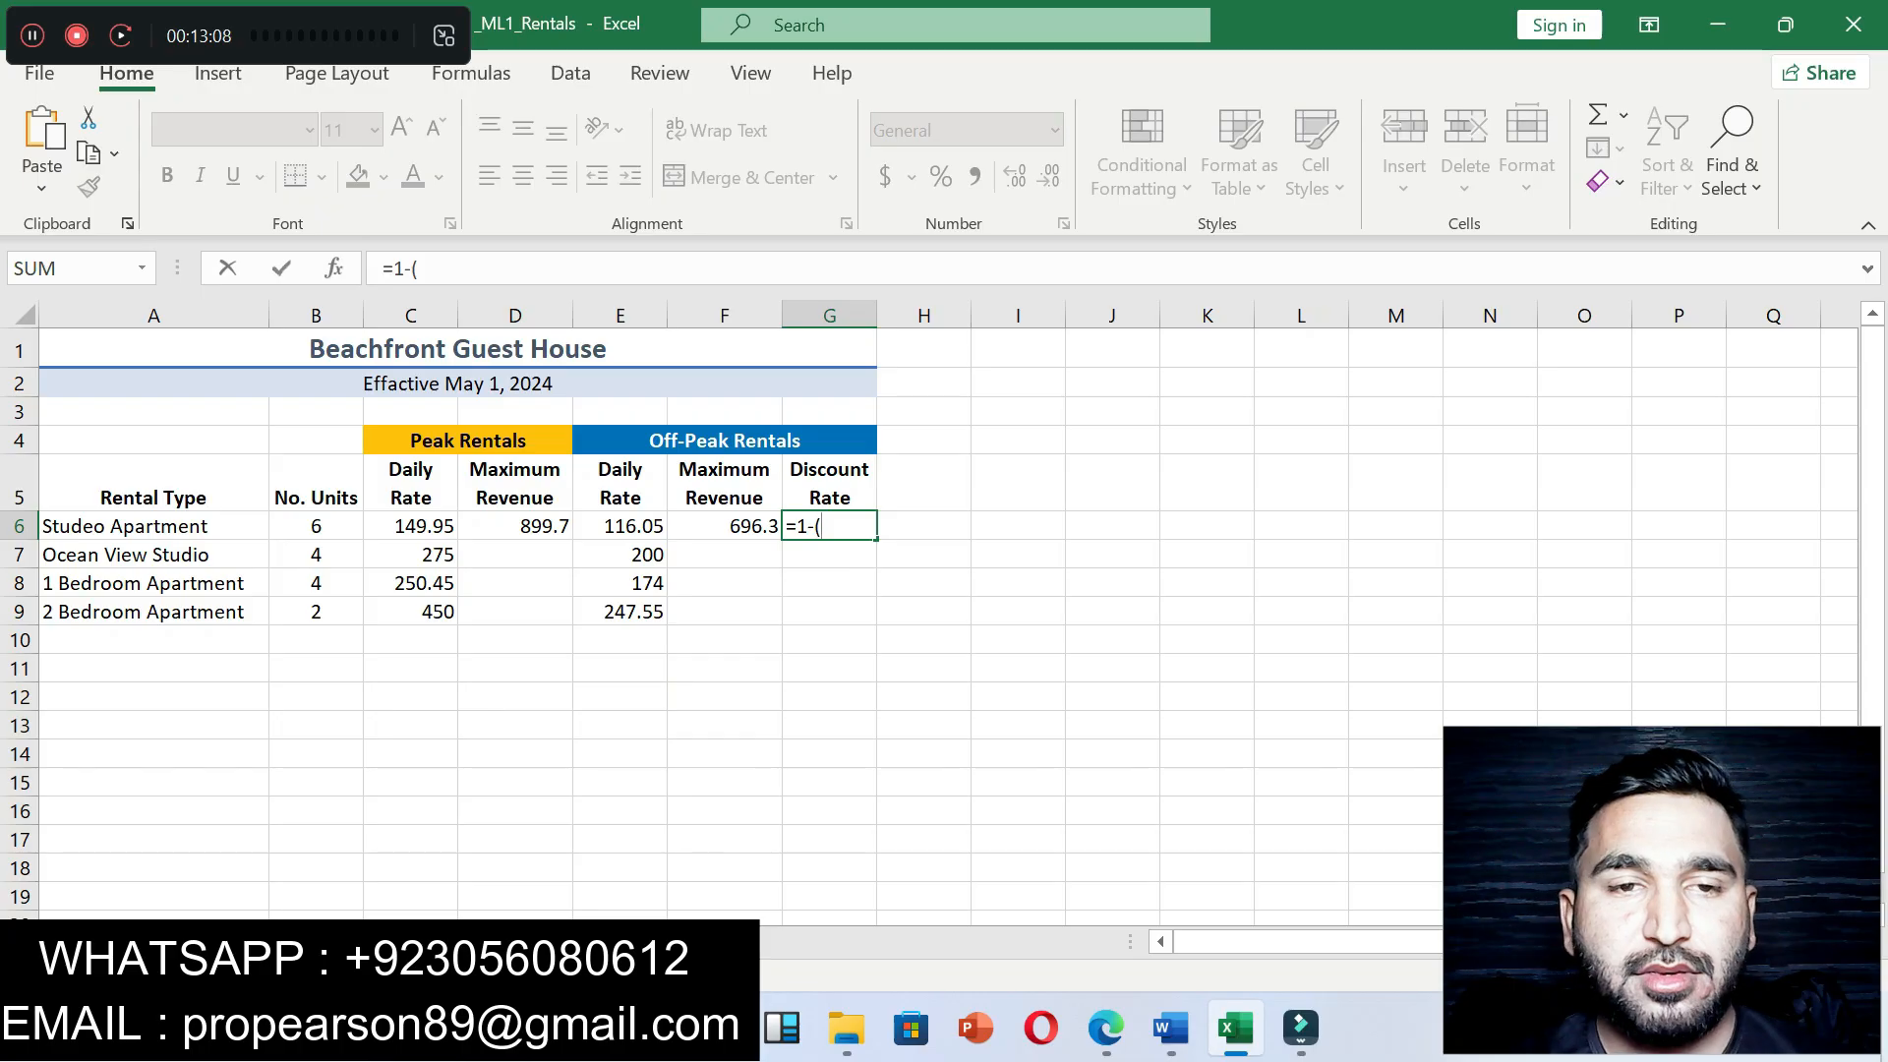
pyautogui.click(315, 526)
pyautogui.click(411, 526)
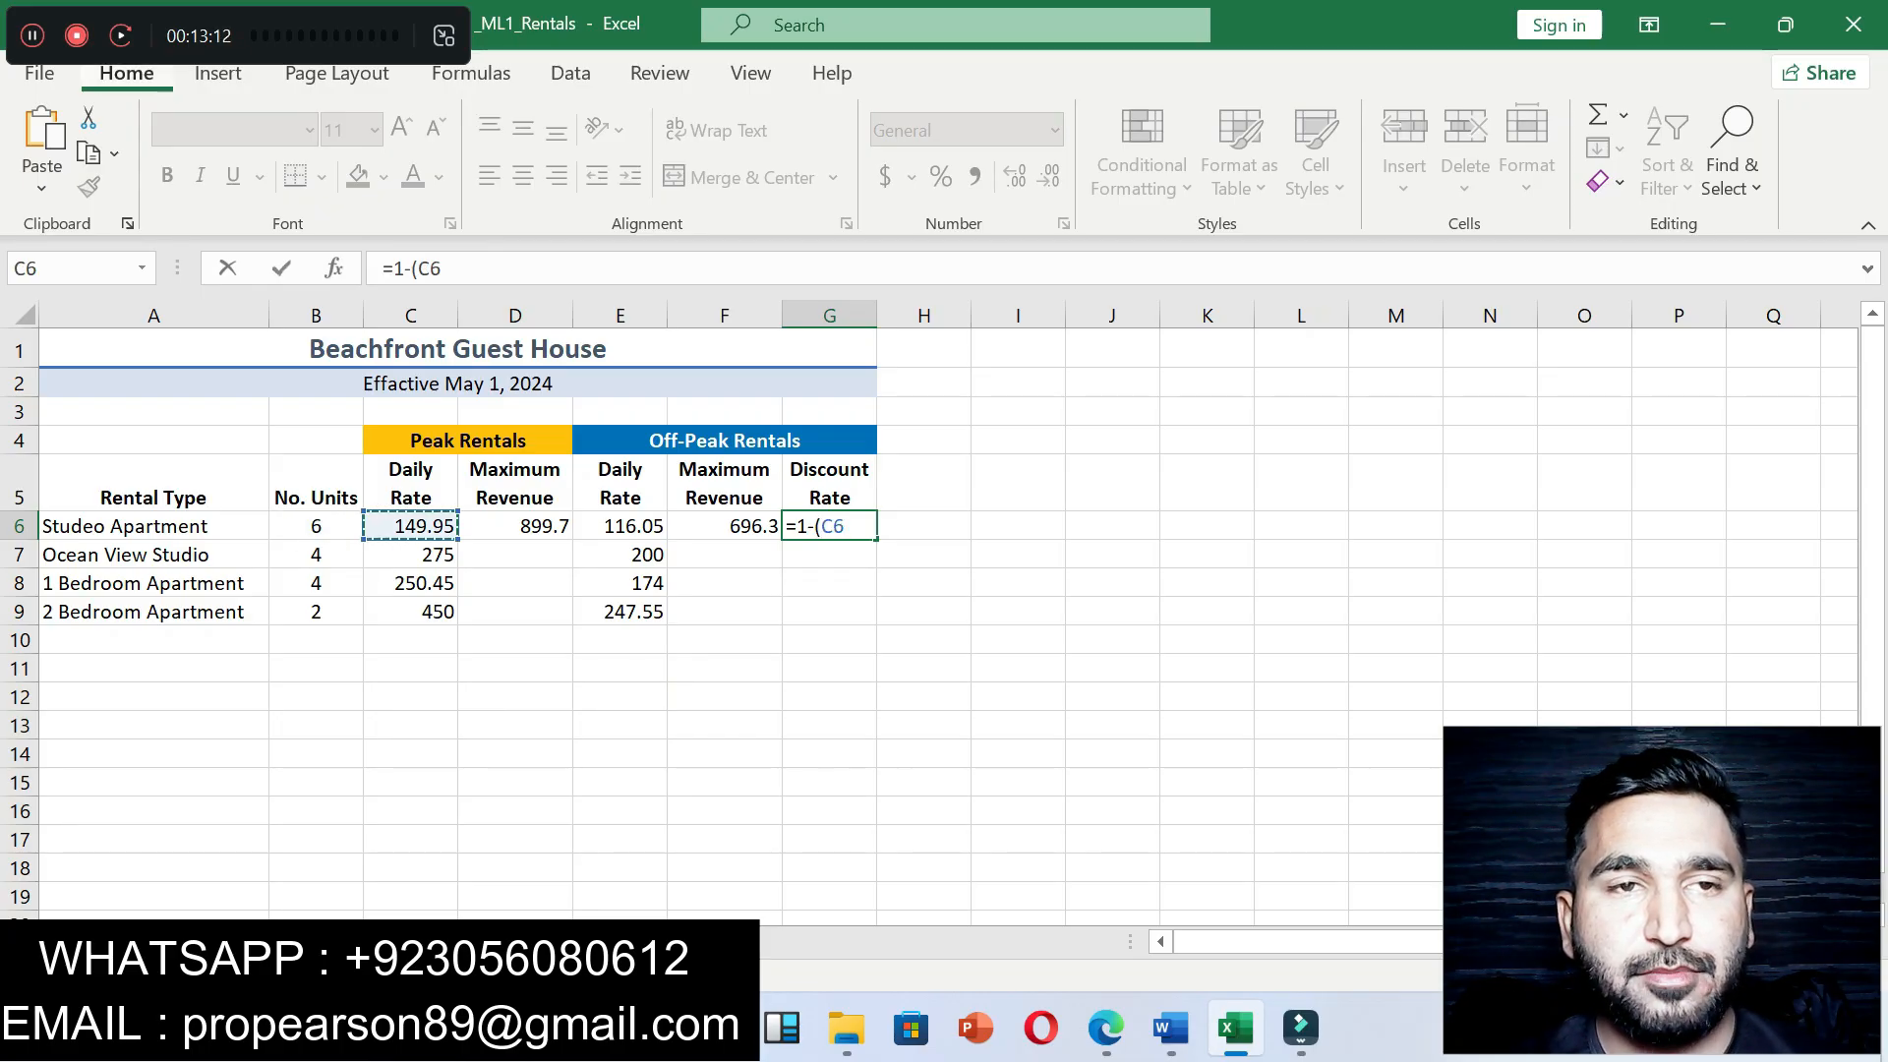
pyautogui.click(32, 36)
pyautogui.click(620, 526)
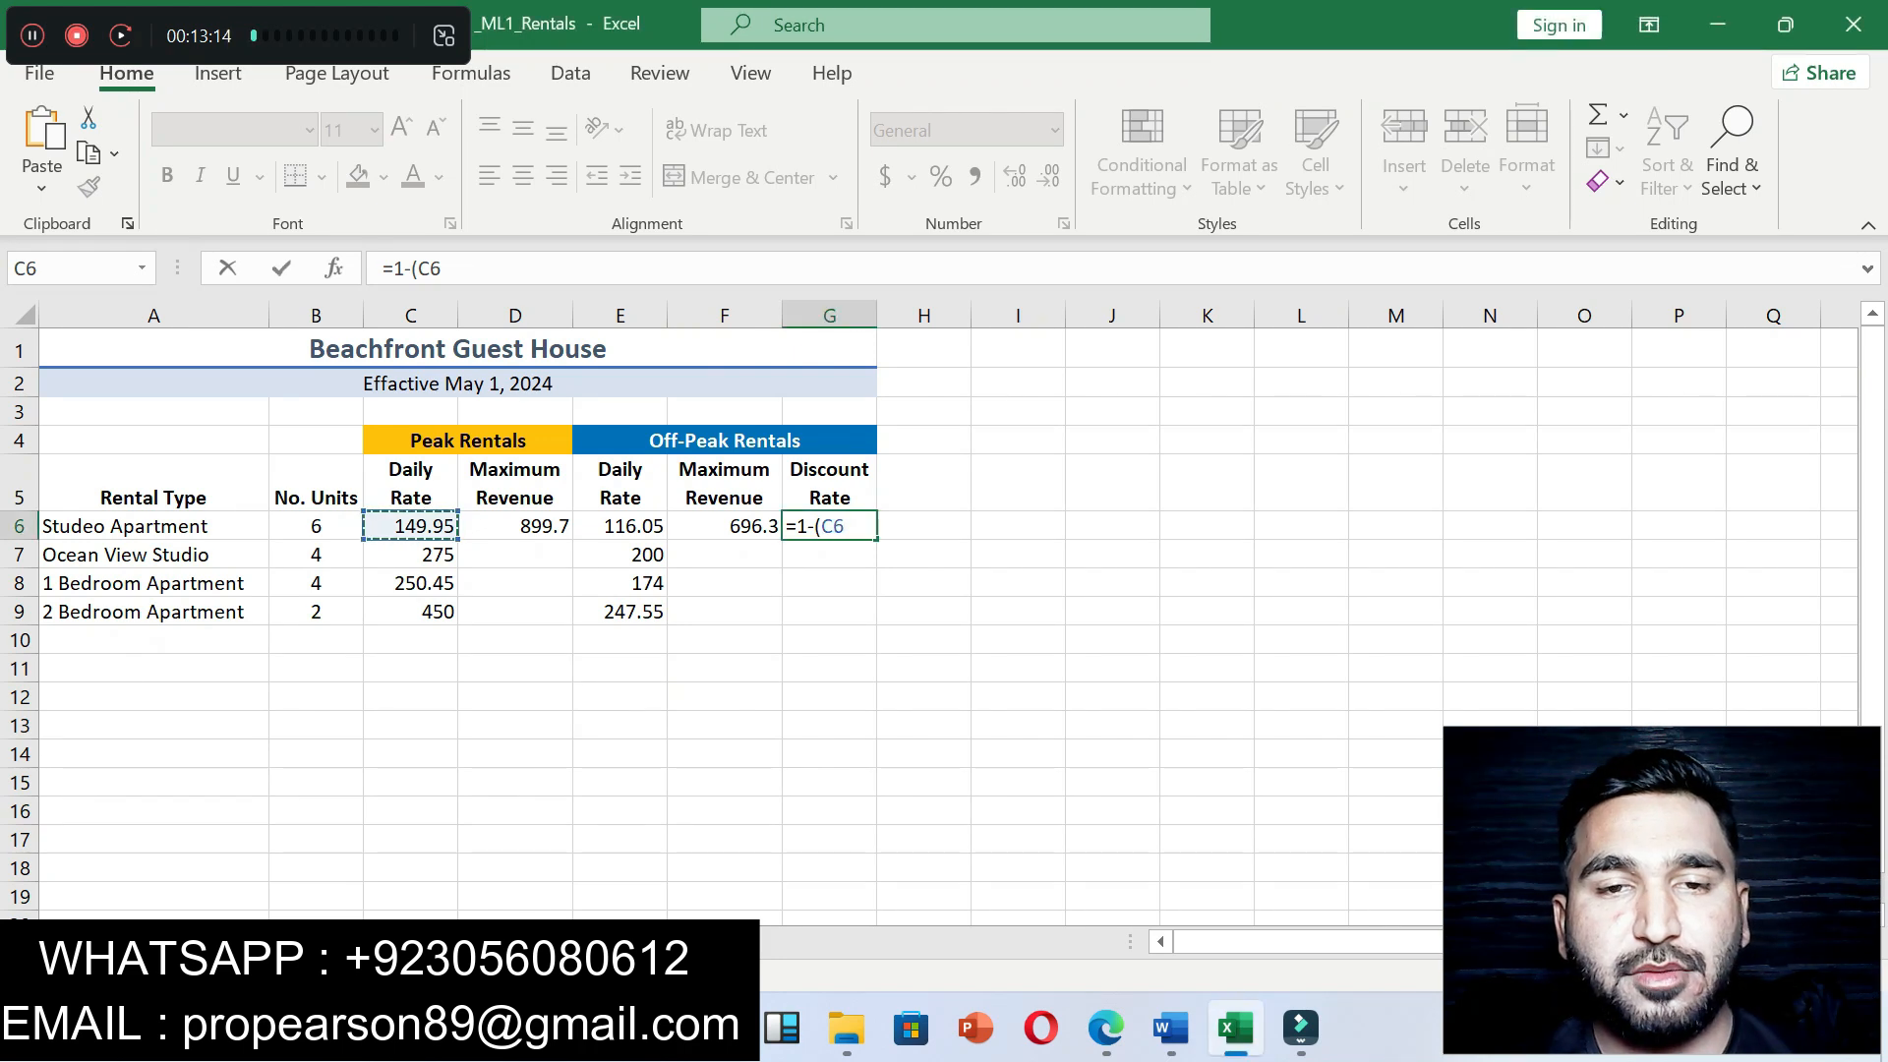
pyautogui.click(619, 526)
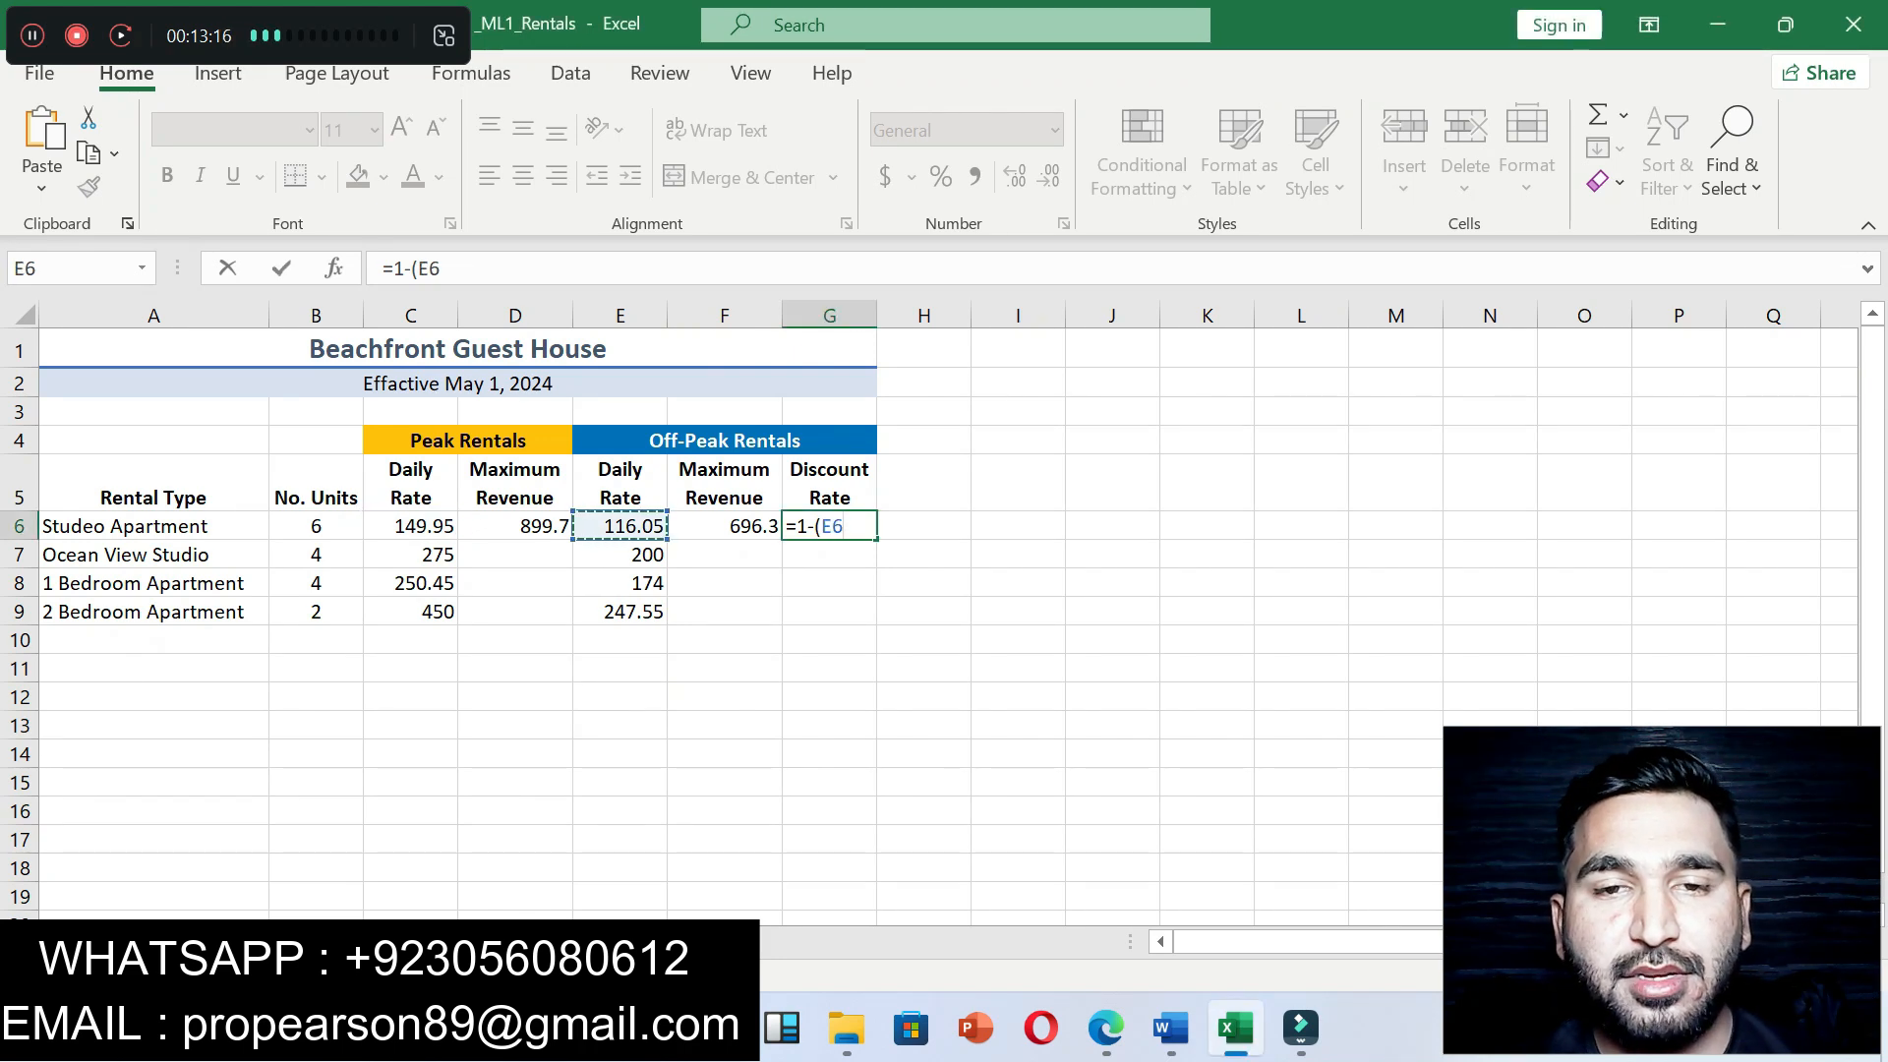
pyautogui.write('/')
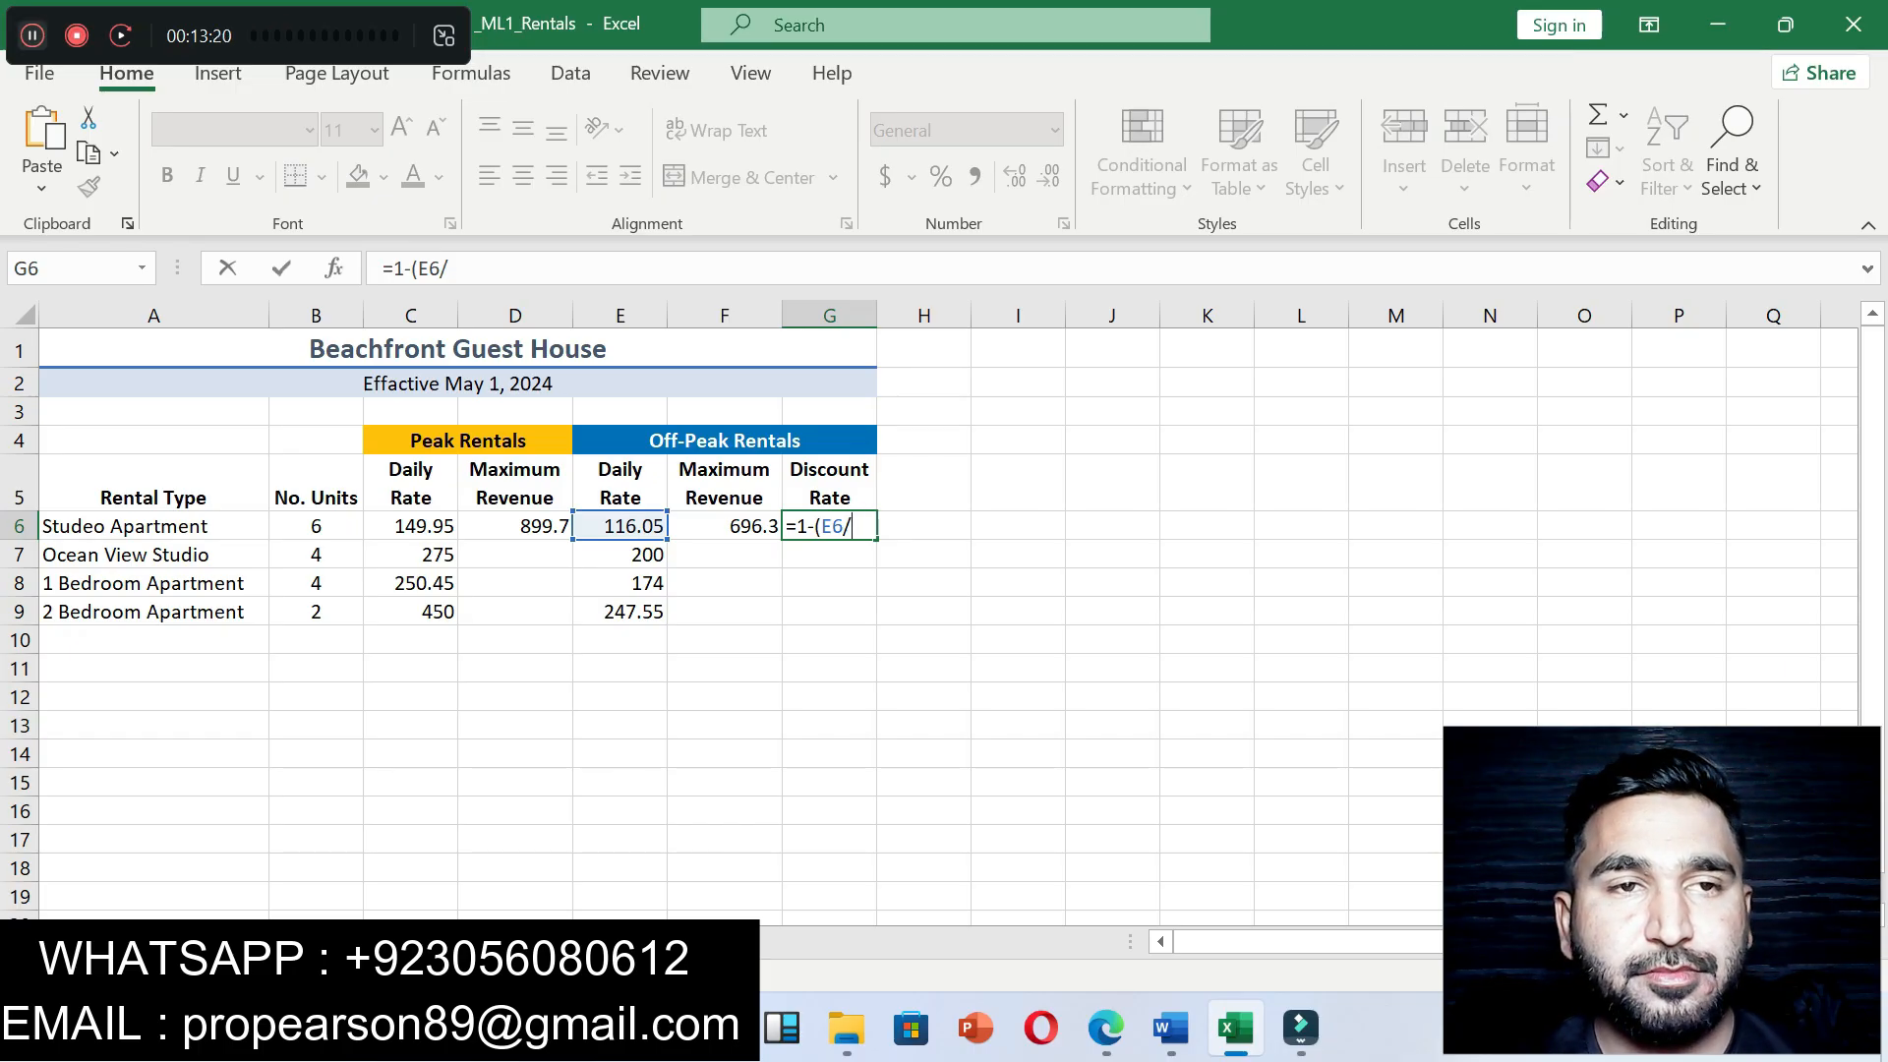
pyautogui.click(33, 36)
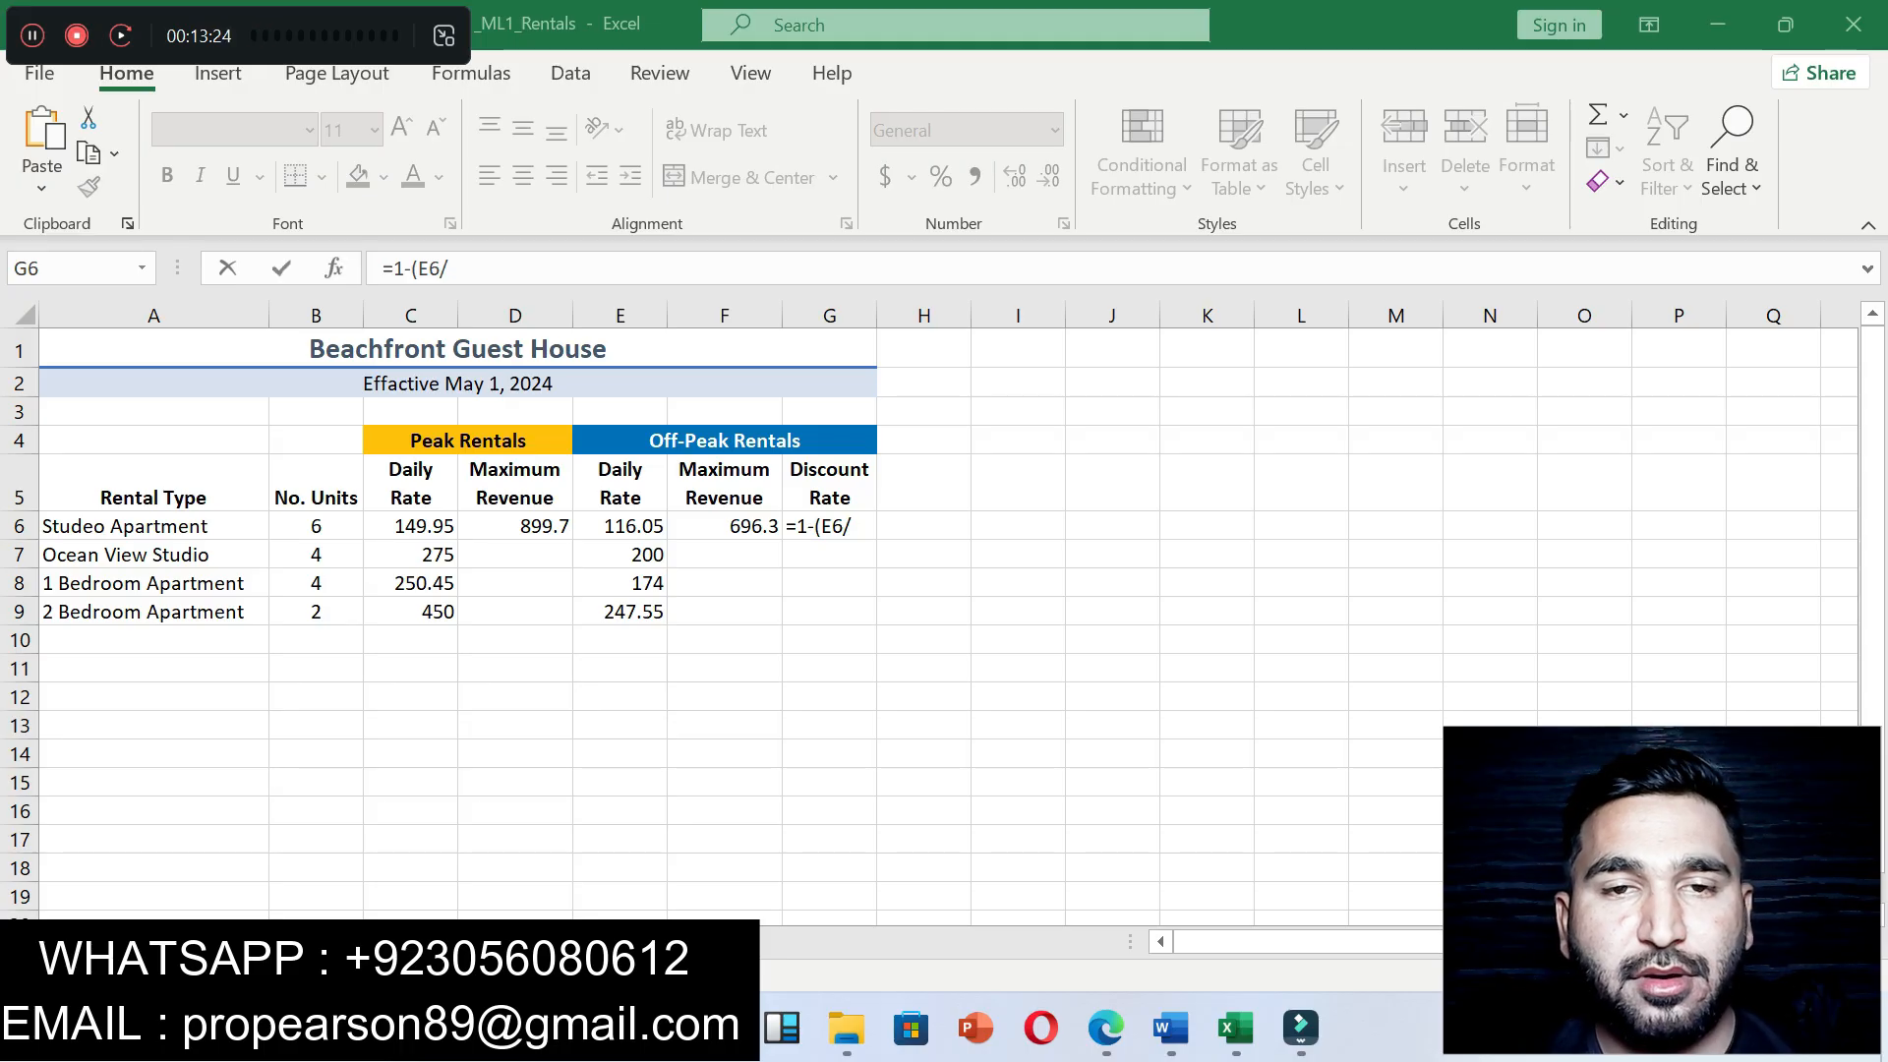
pyautogui.hotkey('alt', 'Tab')
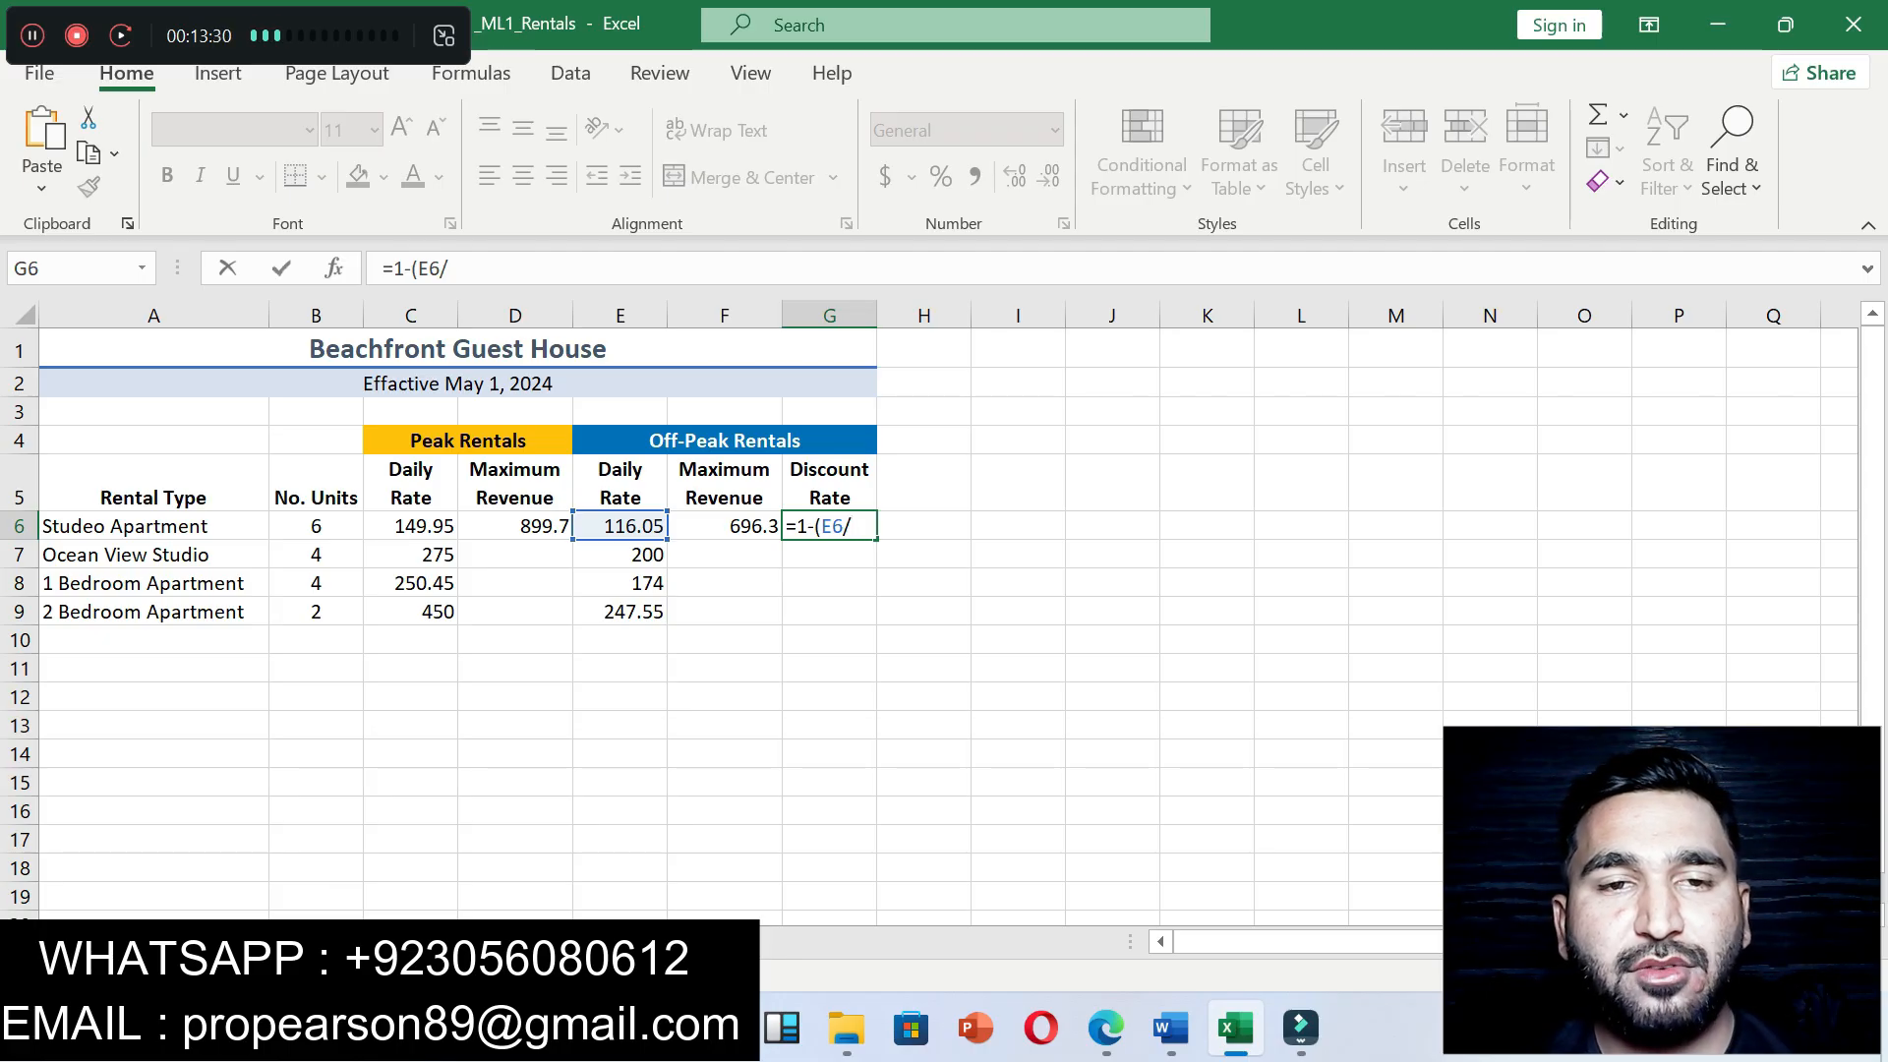
pyautogui.click(411, 526)
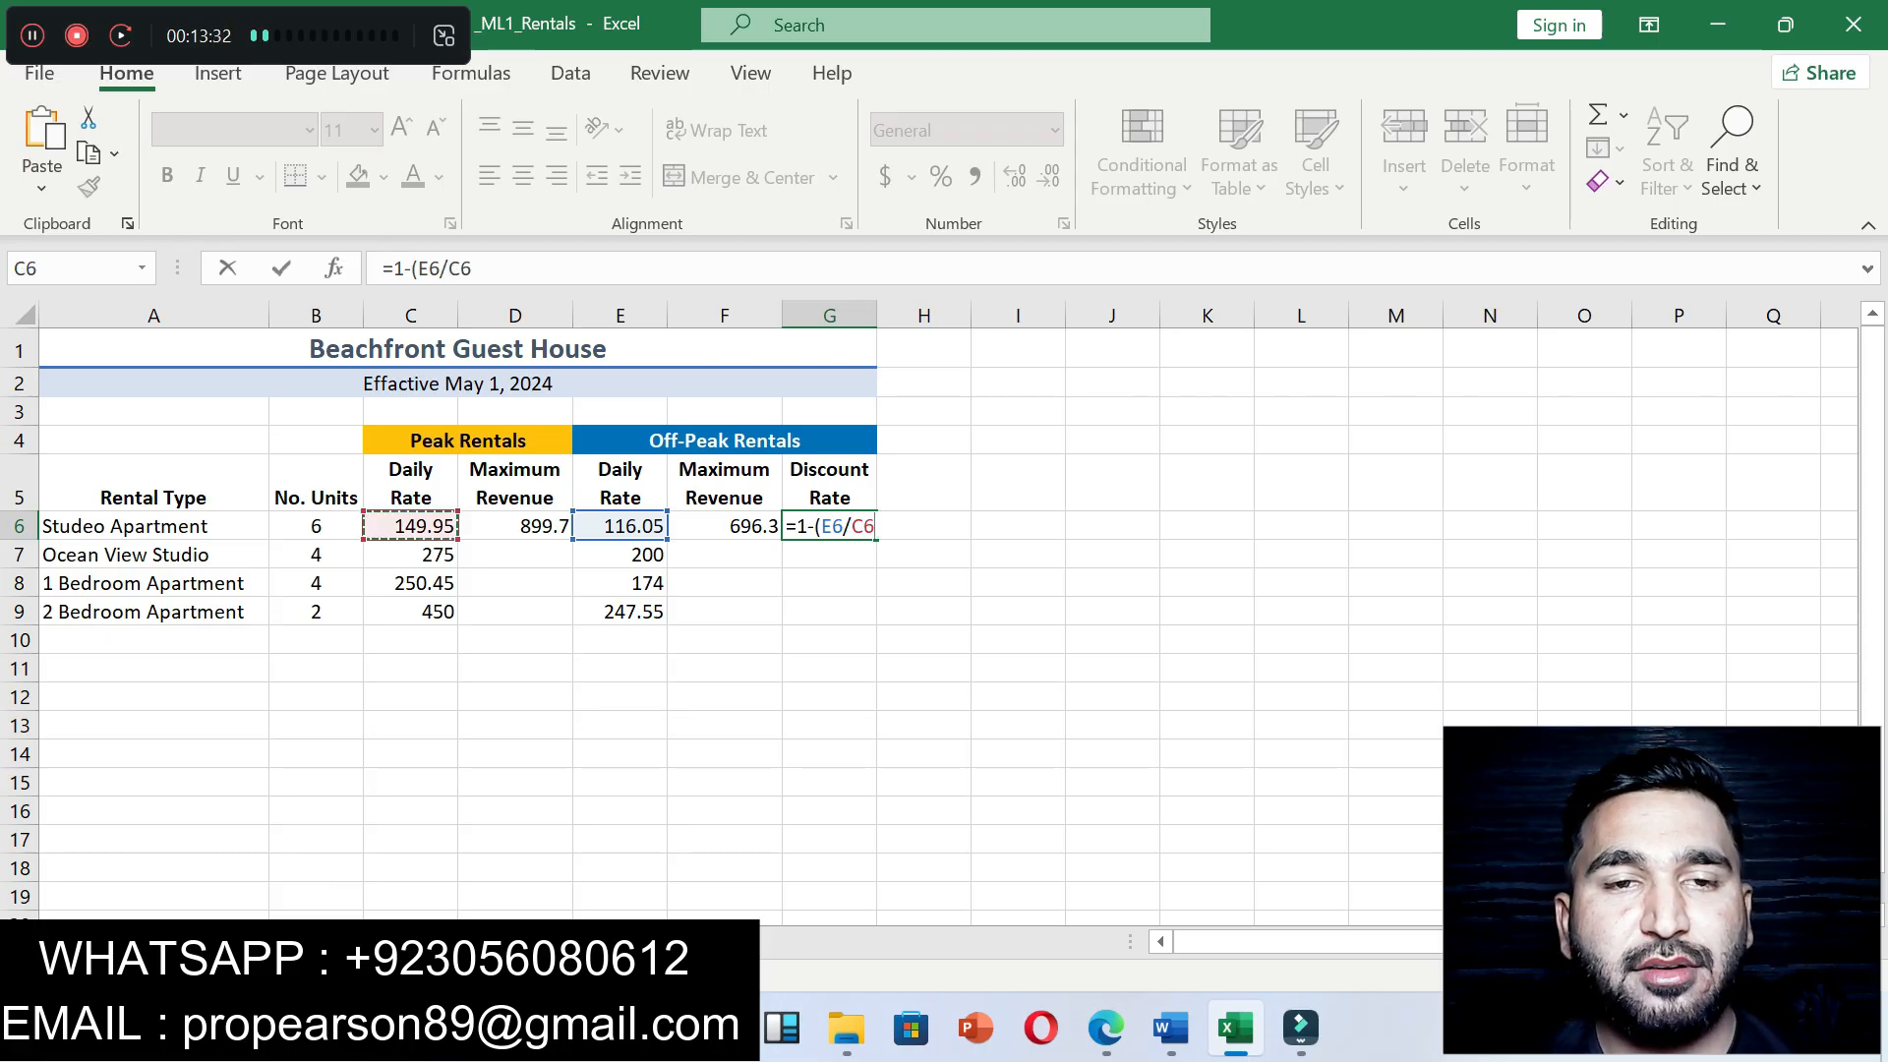
pyautogui.write(')')
pyautogui.press('Return')
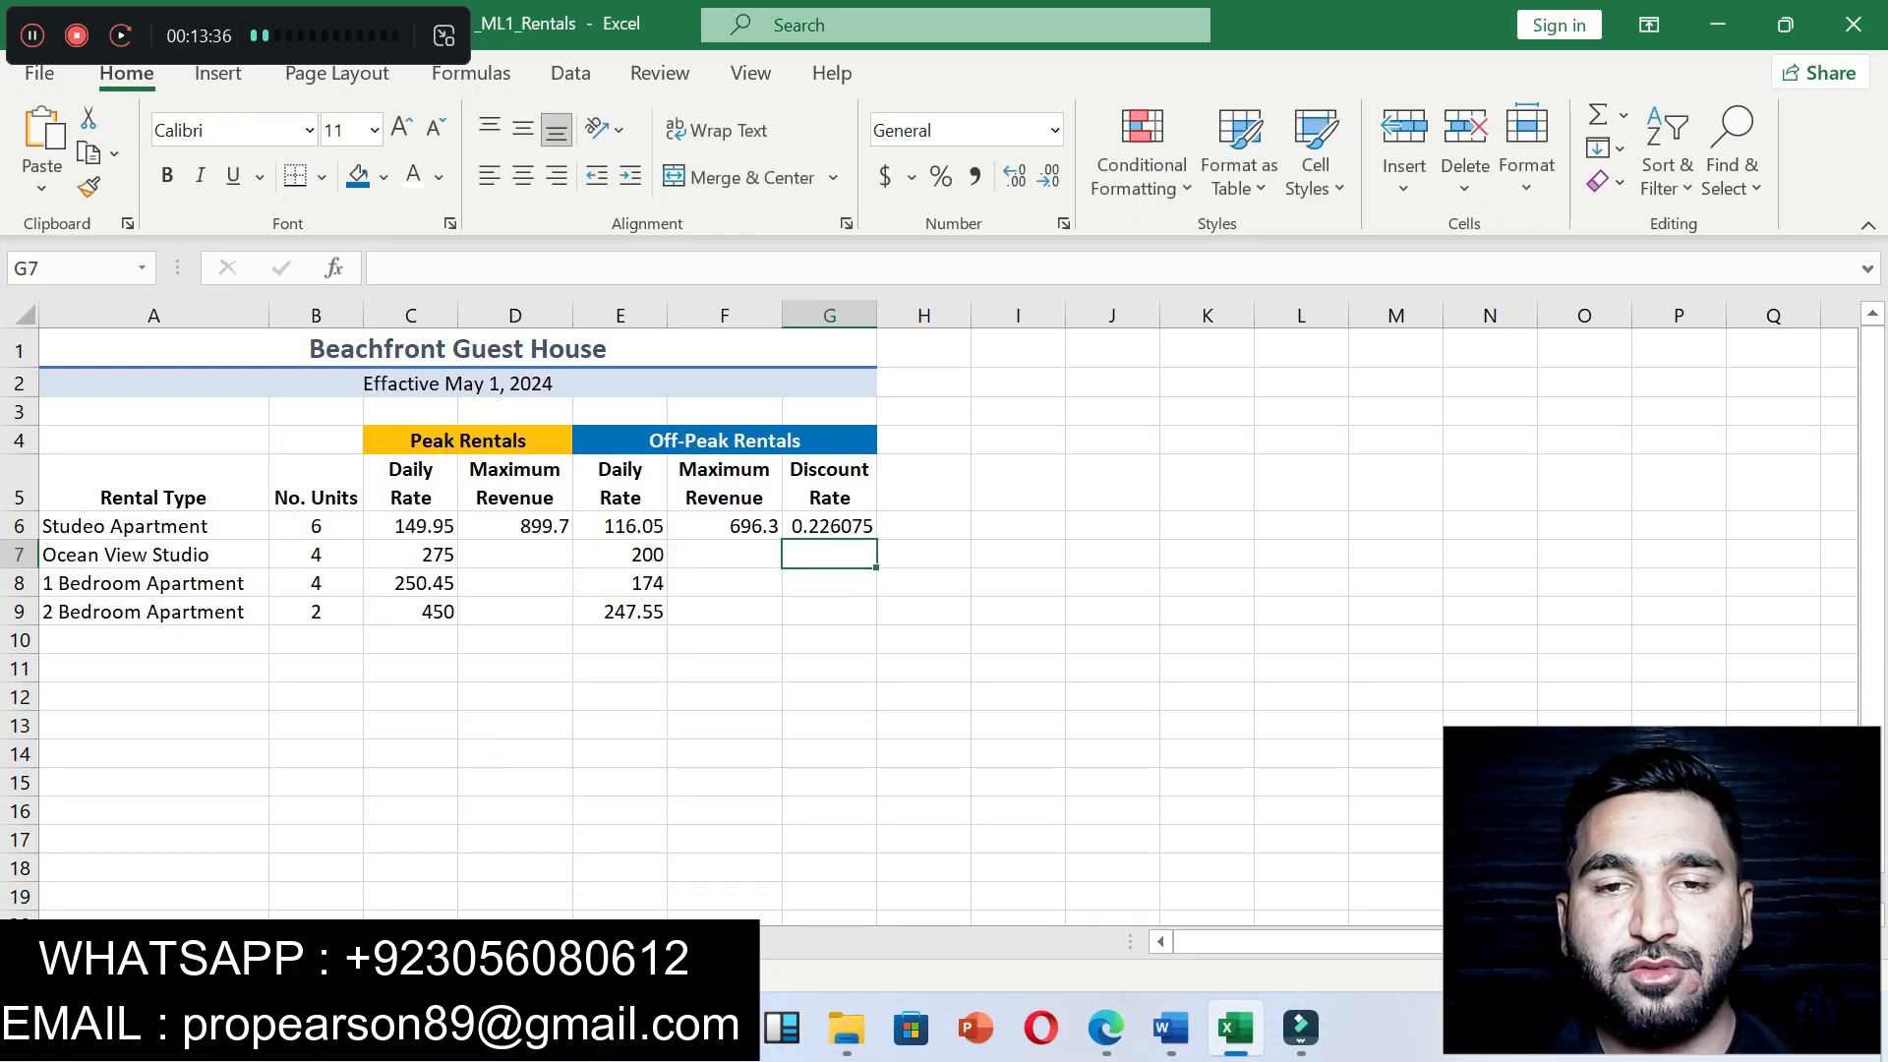
pyautogui.click(829, 483)
pyautogui.click(829, 526)
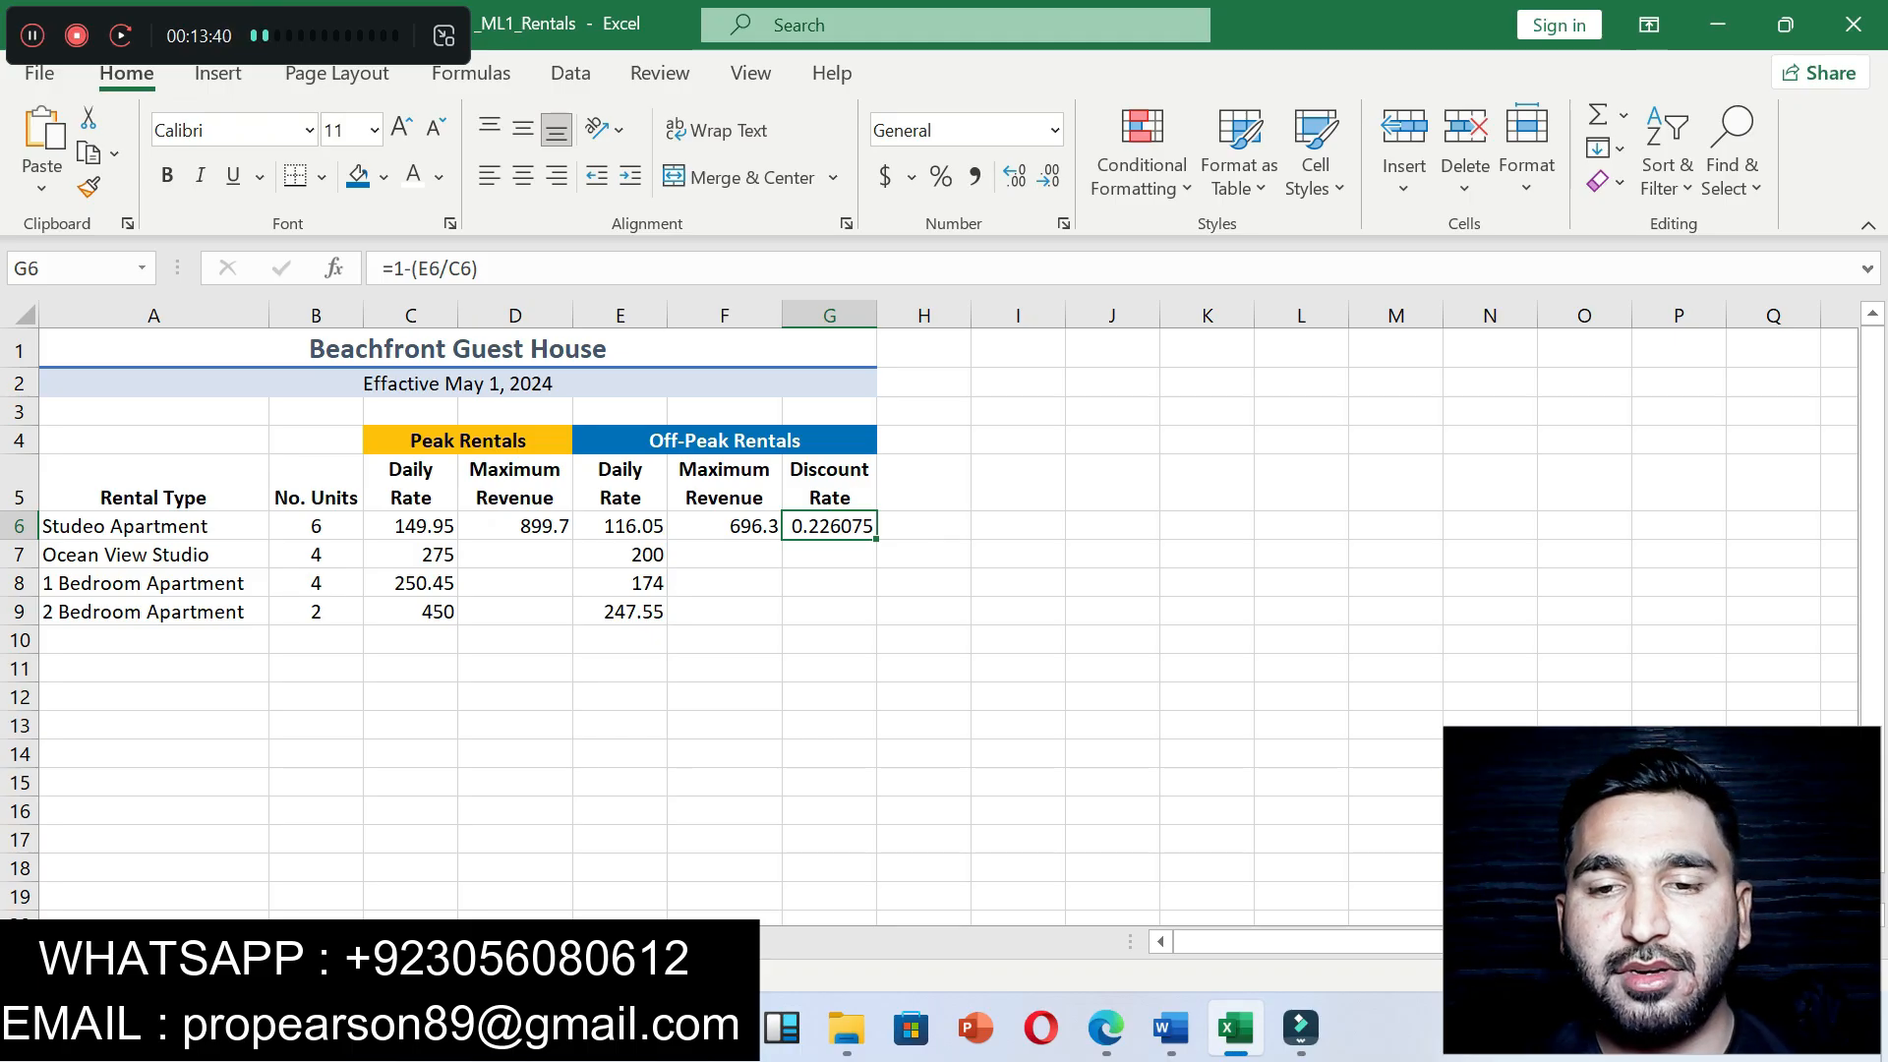
# Step: Return to Word, remove the highlight from the step 12 instruction and highlight the step 13 copy-formula instructions in yellow
pyautogui.click(1170, 1027)
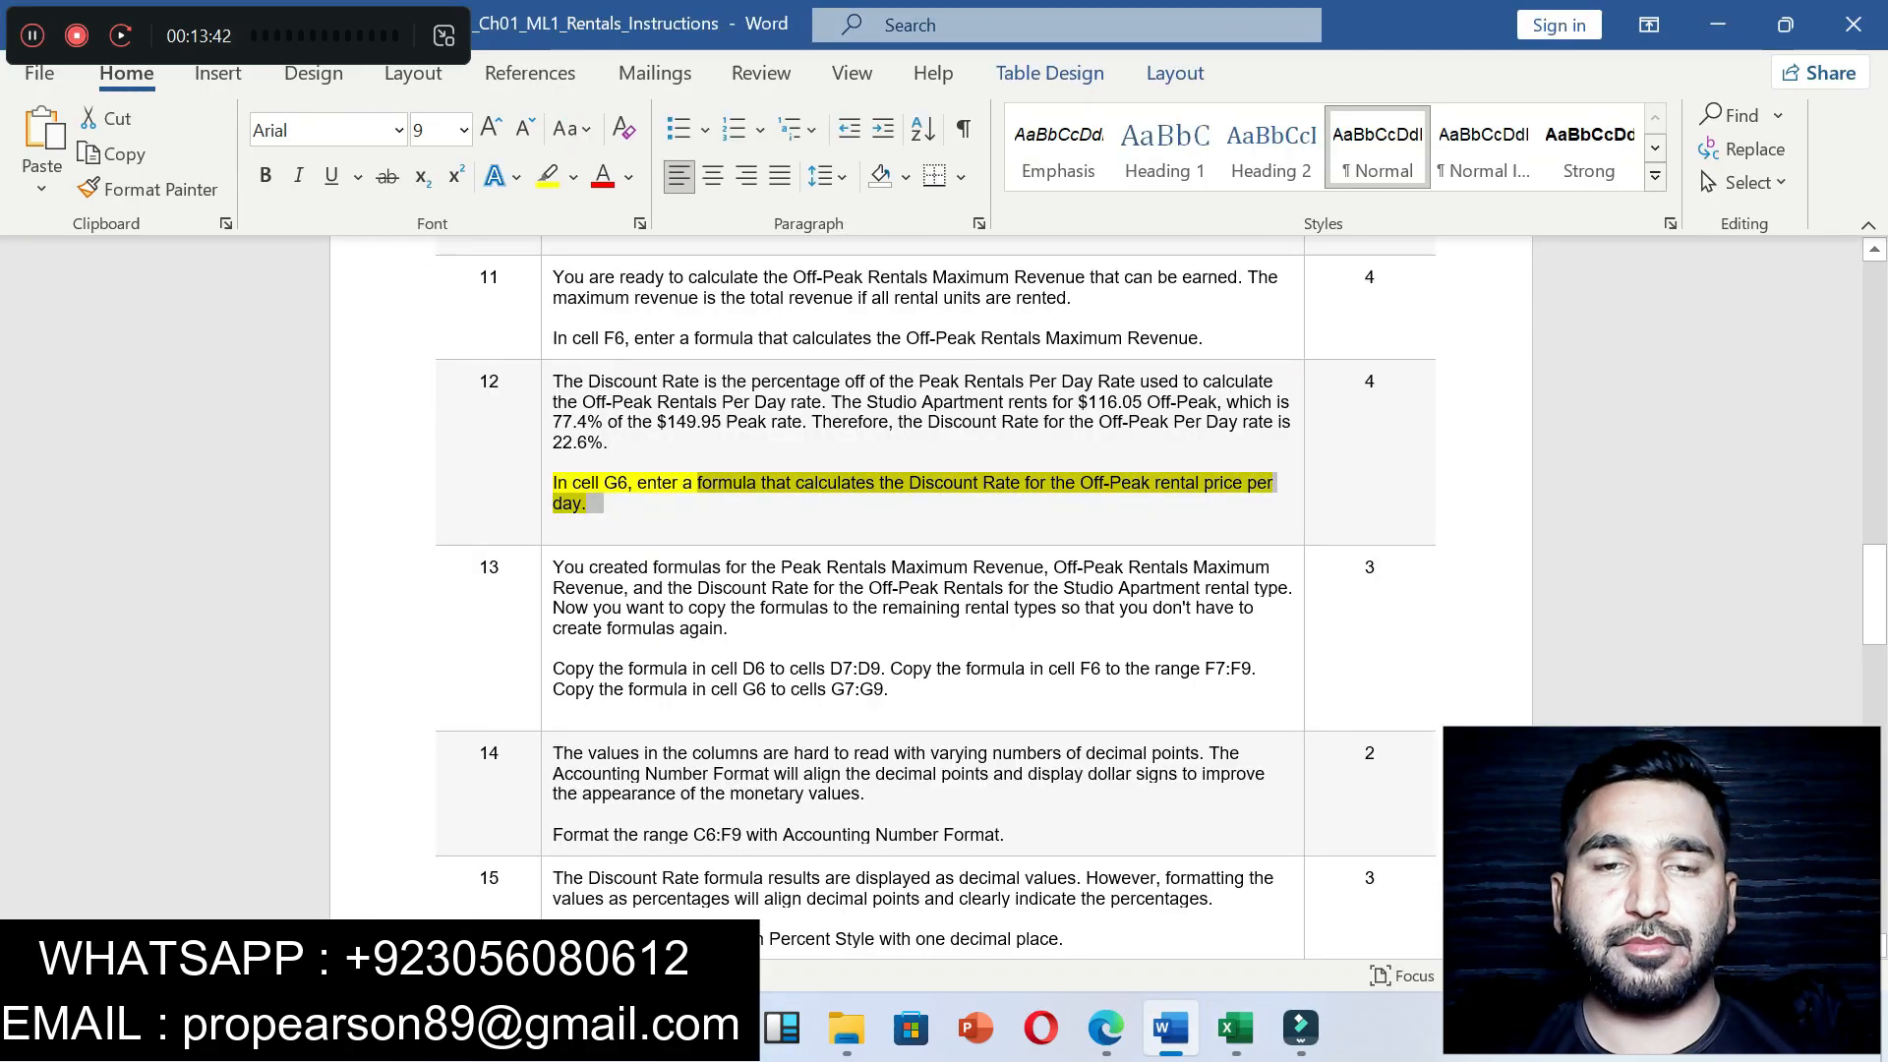
pyautogui.moveTo(697, 483); pyautogui.dragTo(553, 483)
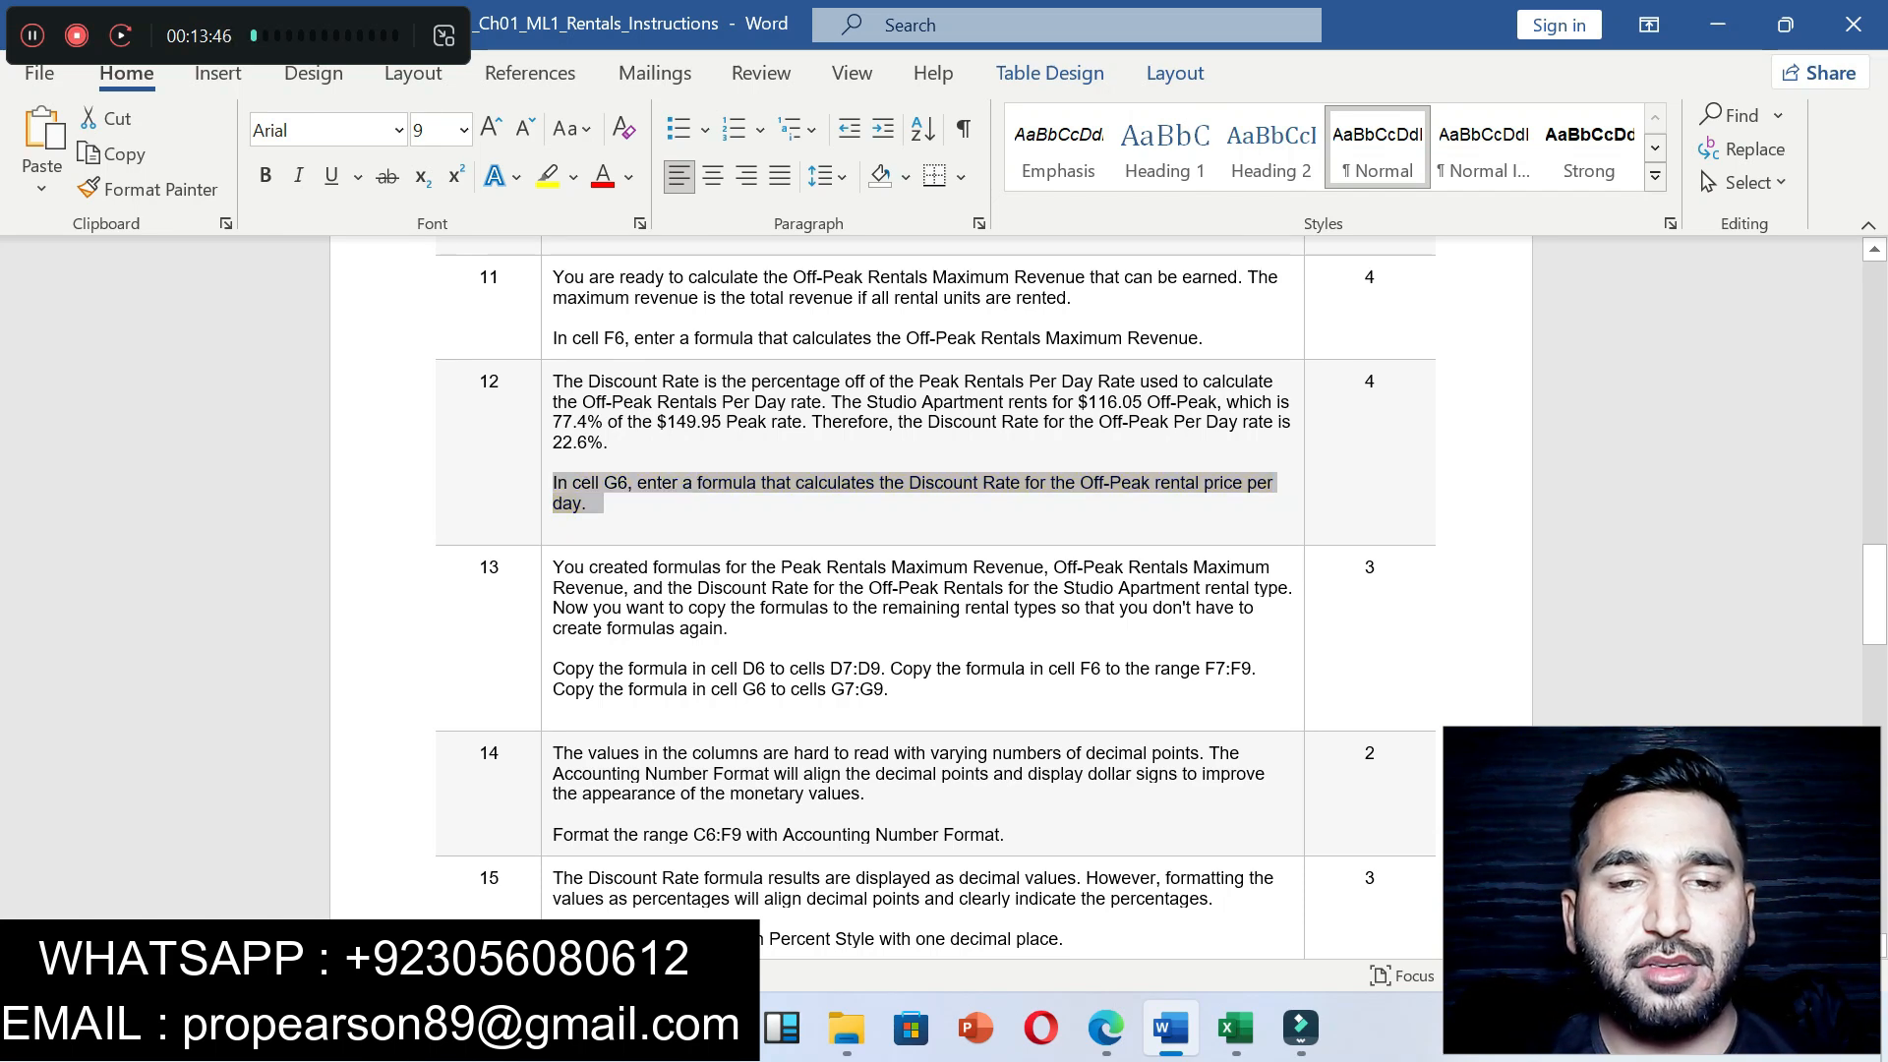
pyautogui.moveTo(558, 668); pyautogui.dragTo(897, 692)
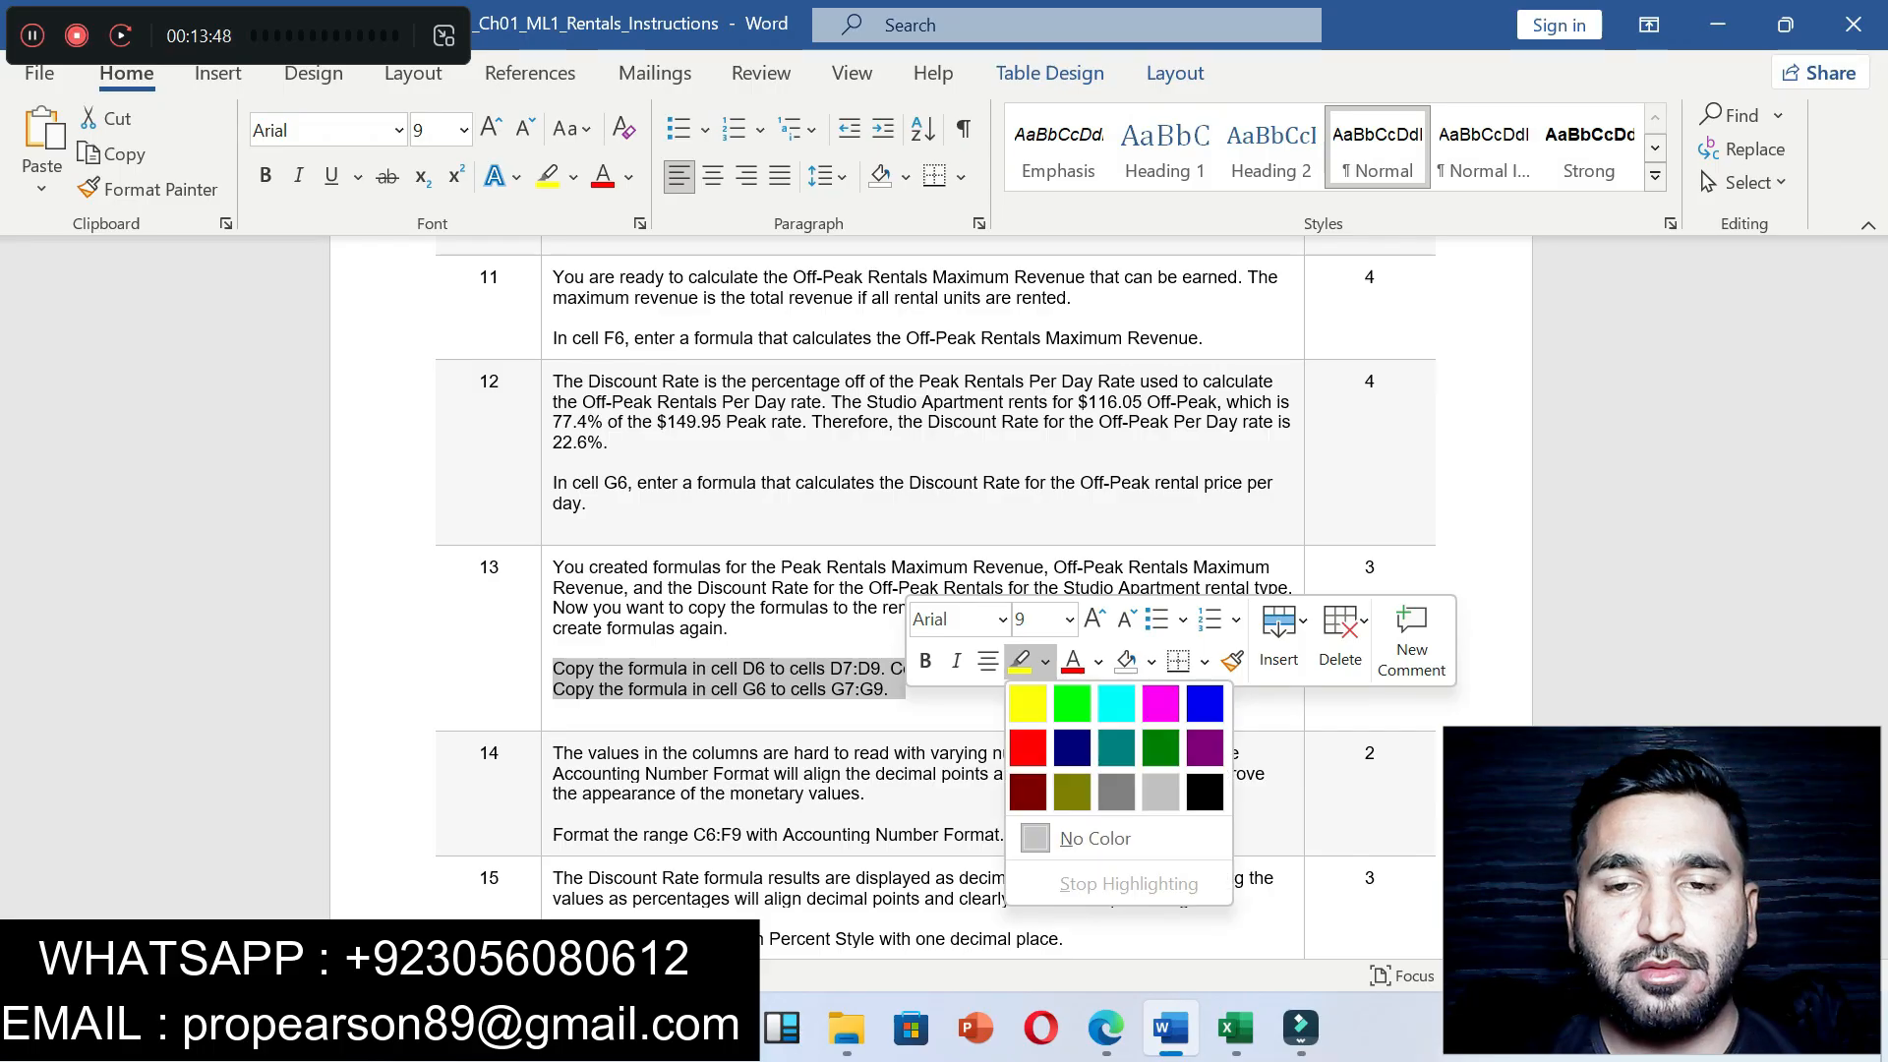
pyautogui.click(1027, 703)
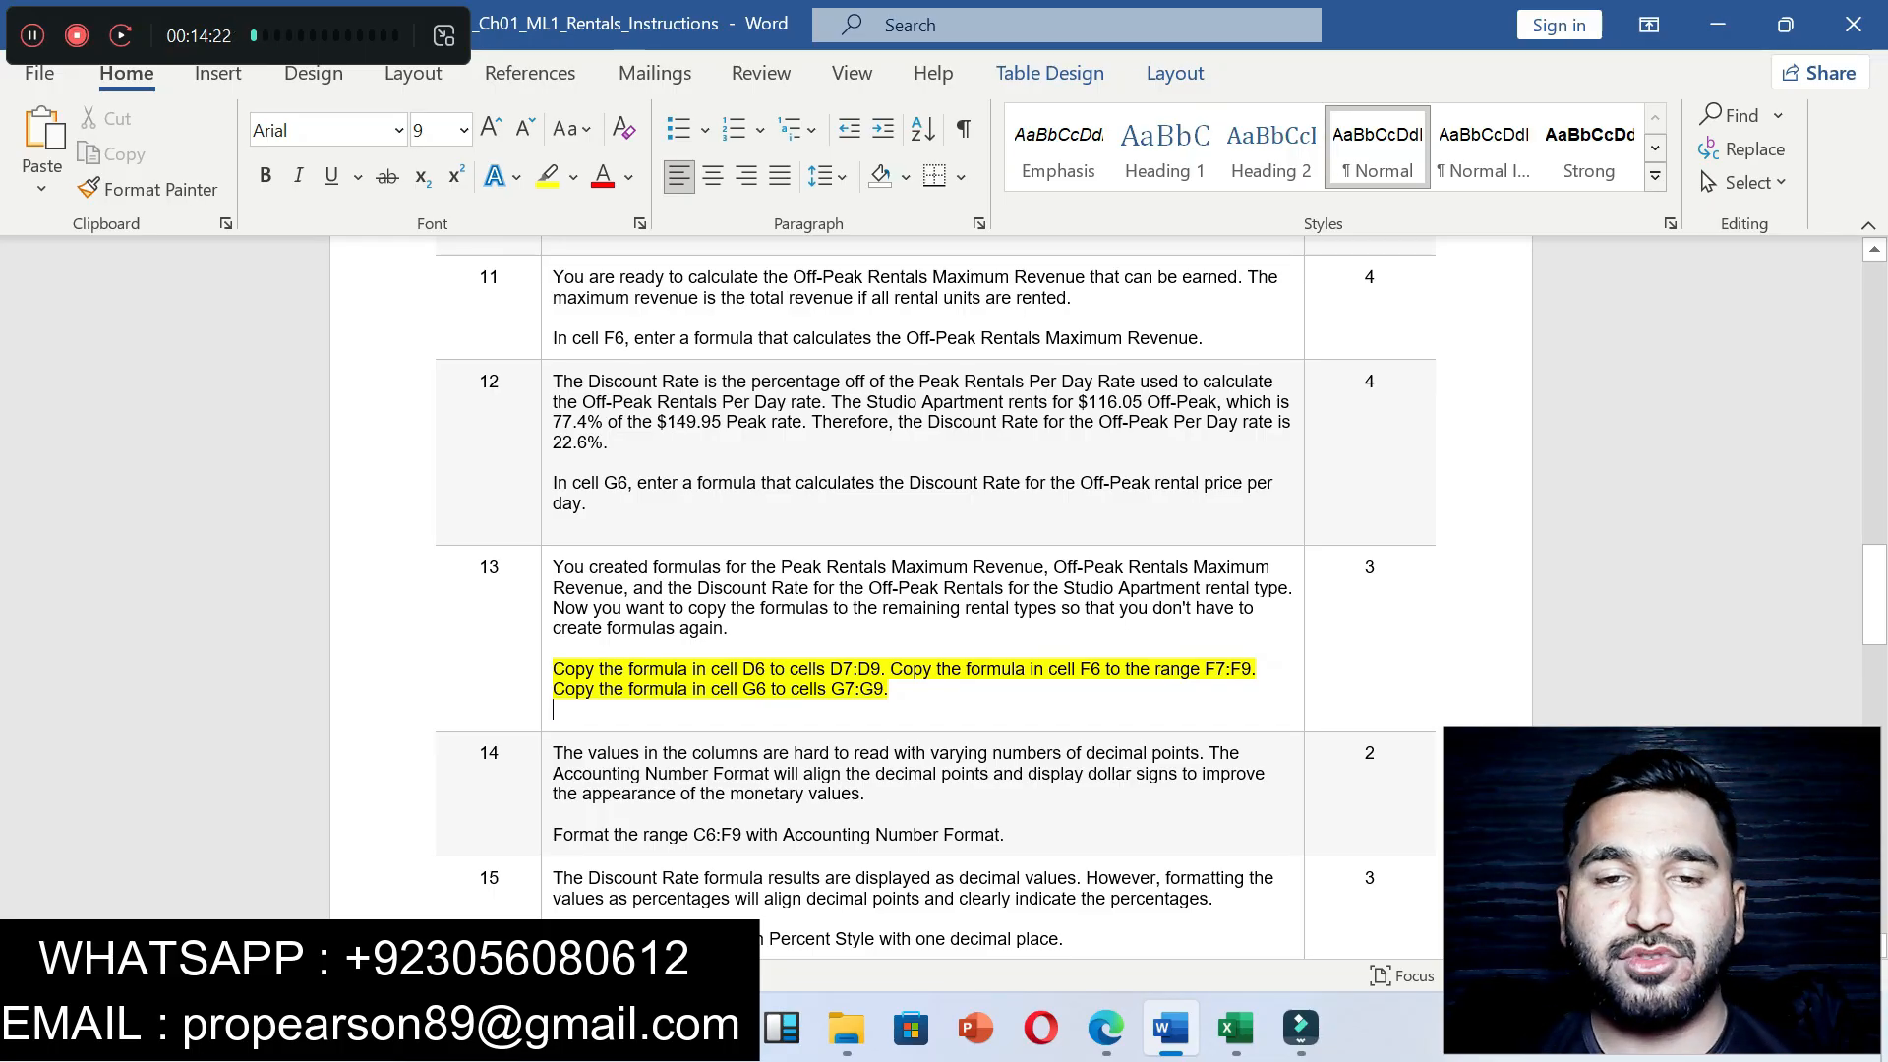
# Step: Mark the first step 13 sentence in Word, and copy the formula in cell D6 to D7:D9 in Excel
pyautogui.moveTo(552, 668); pyautogui.dragTo(880, 669)
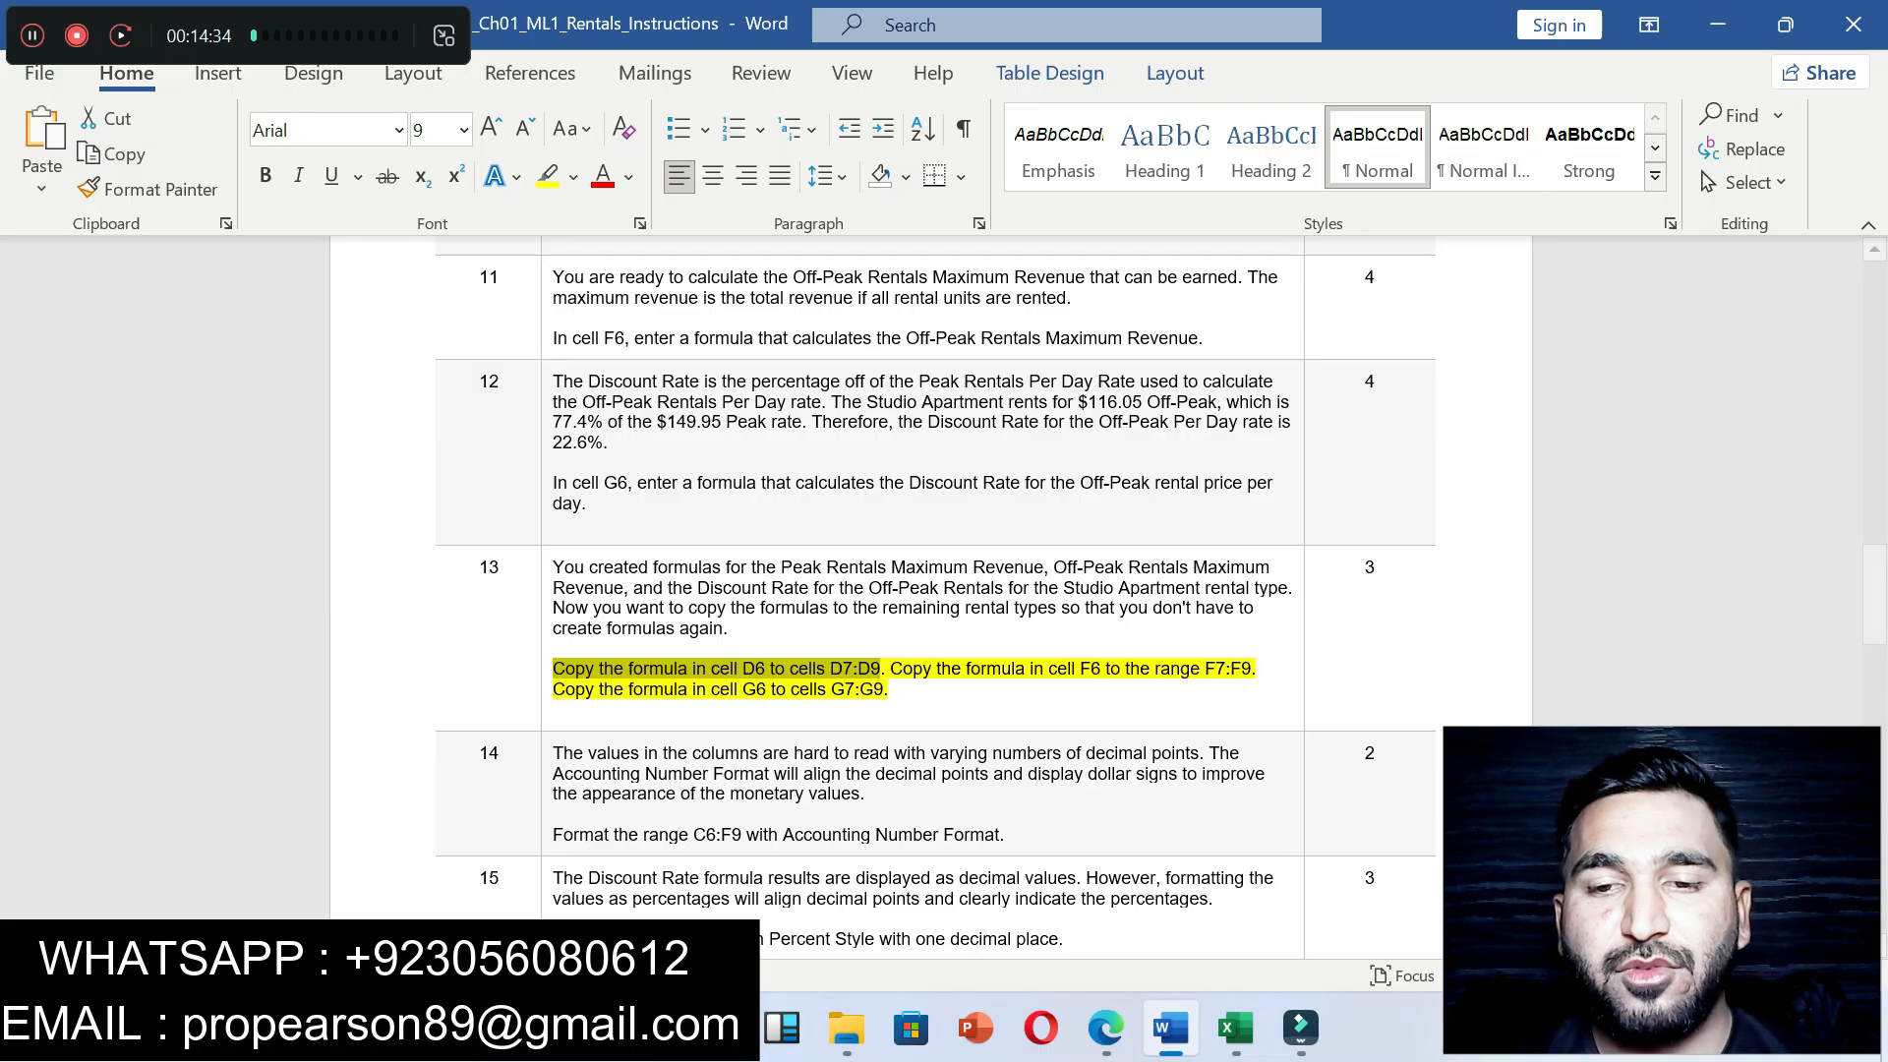
pyautogui.click(1236, 1029)
pyautogui.click(515, 526)
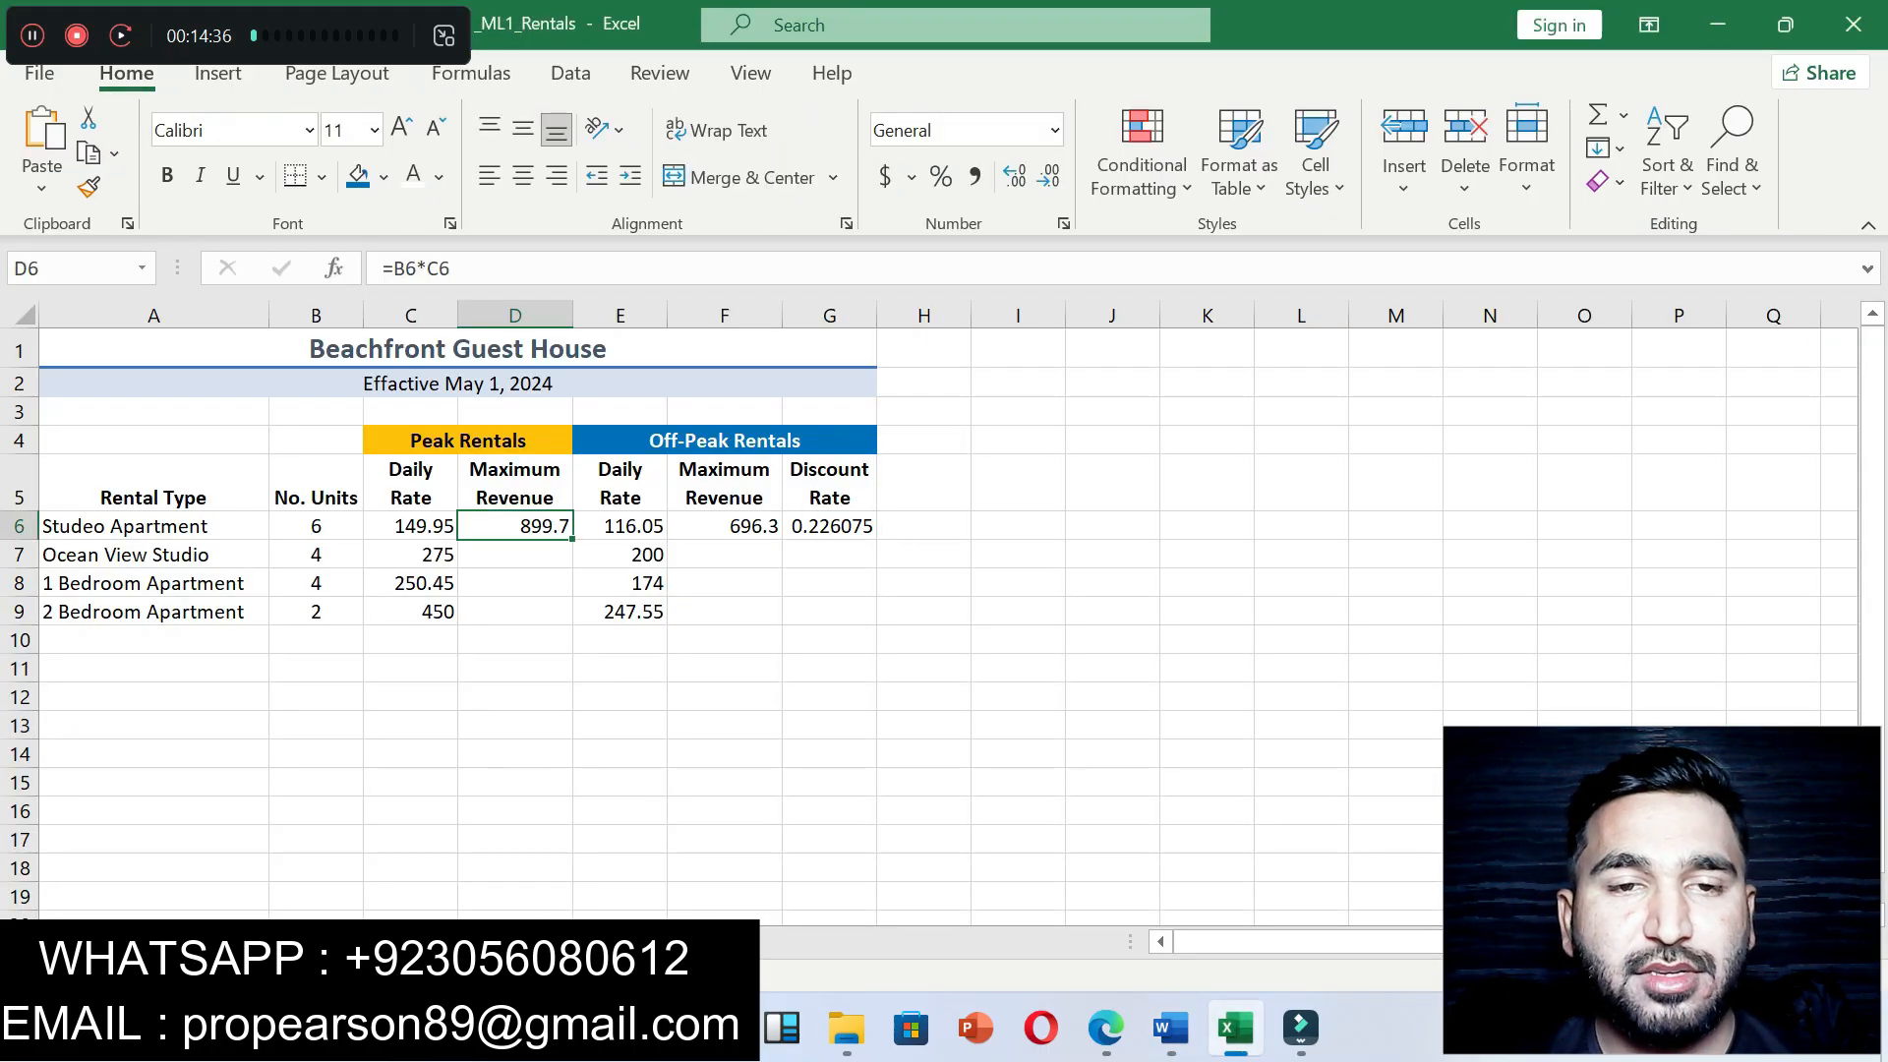
pyautogui.hotkey('ctrl', 'c')
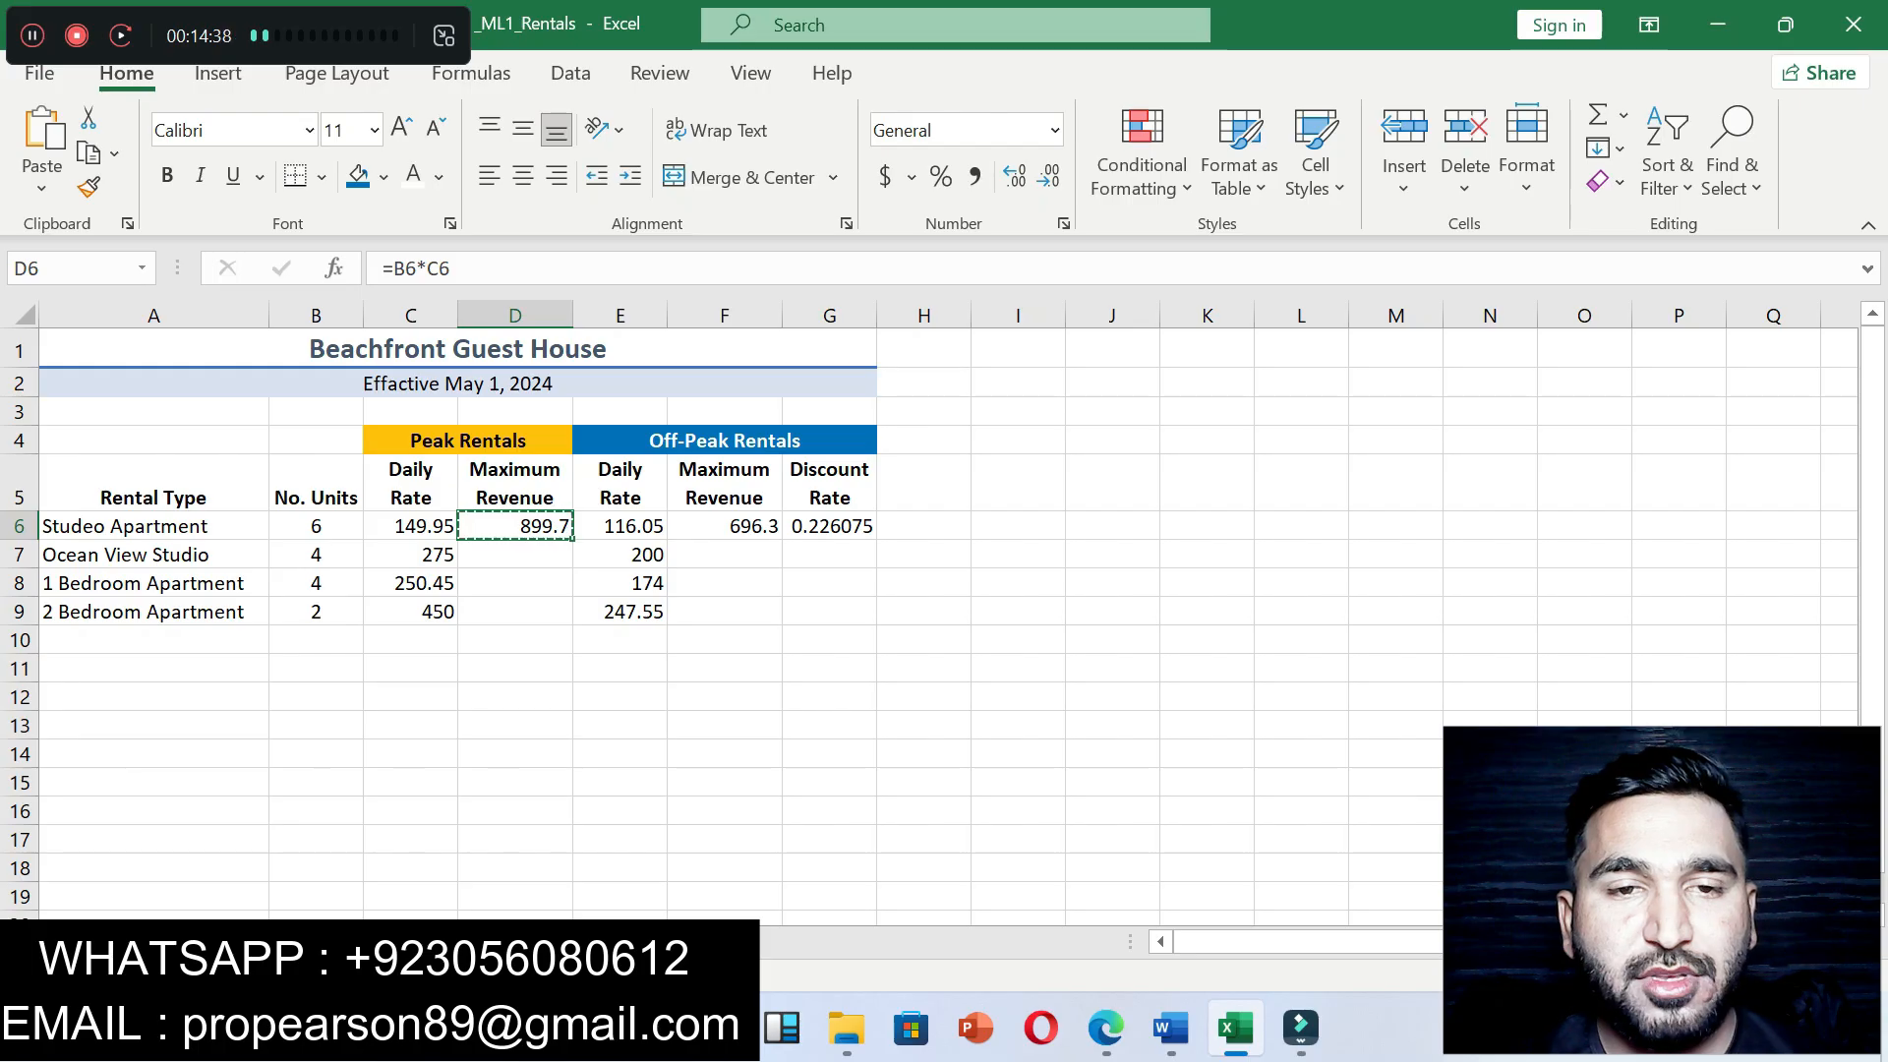
pyautogui.press('Down')
pyautogui.hotkey('shift', 'Down')
pyautogui.hotkey('shift', 'Down')
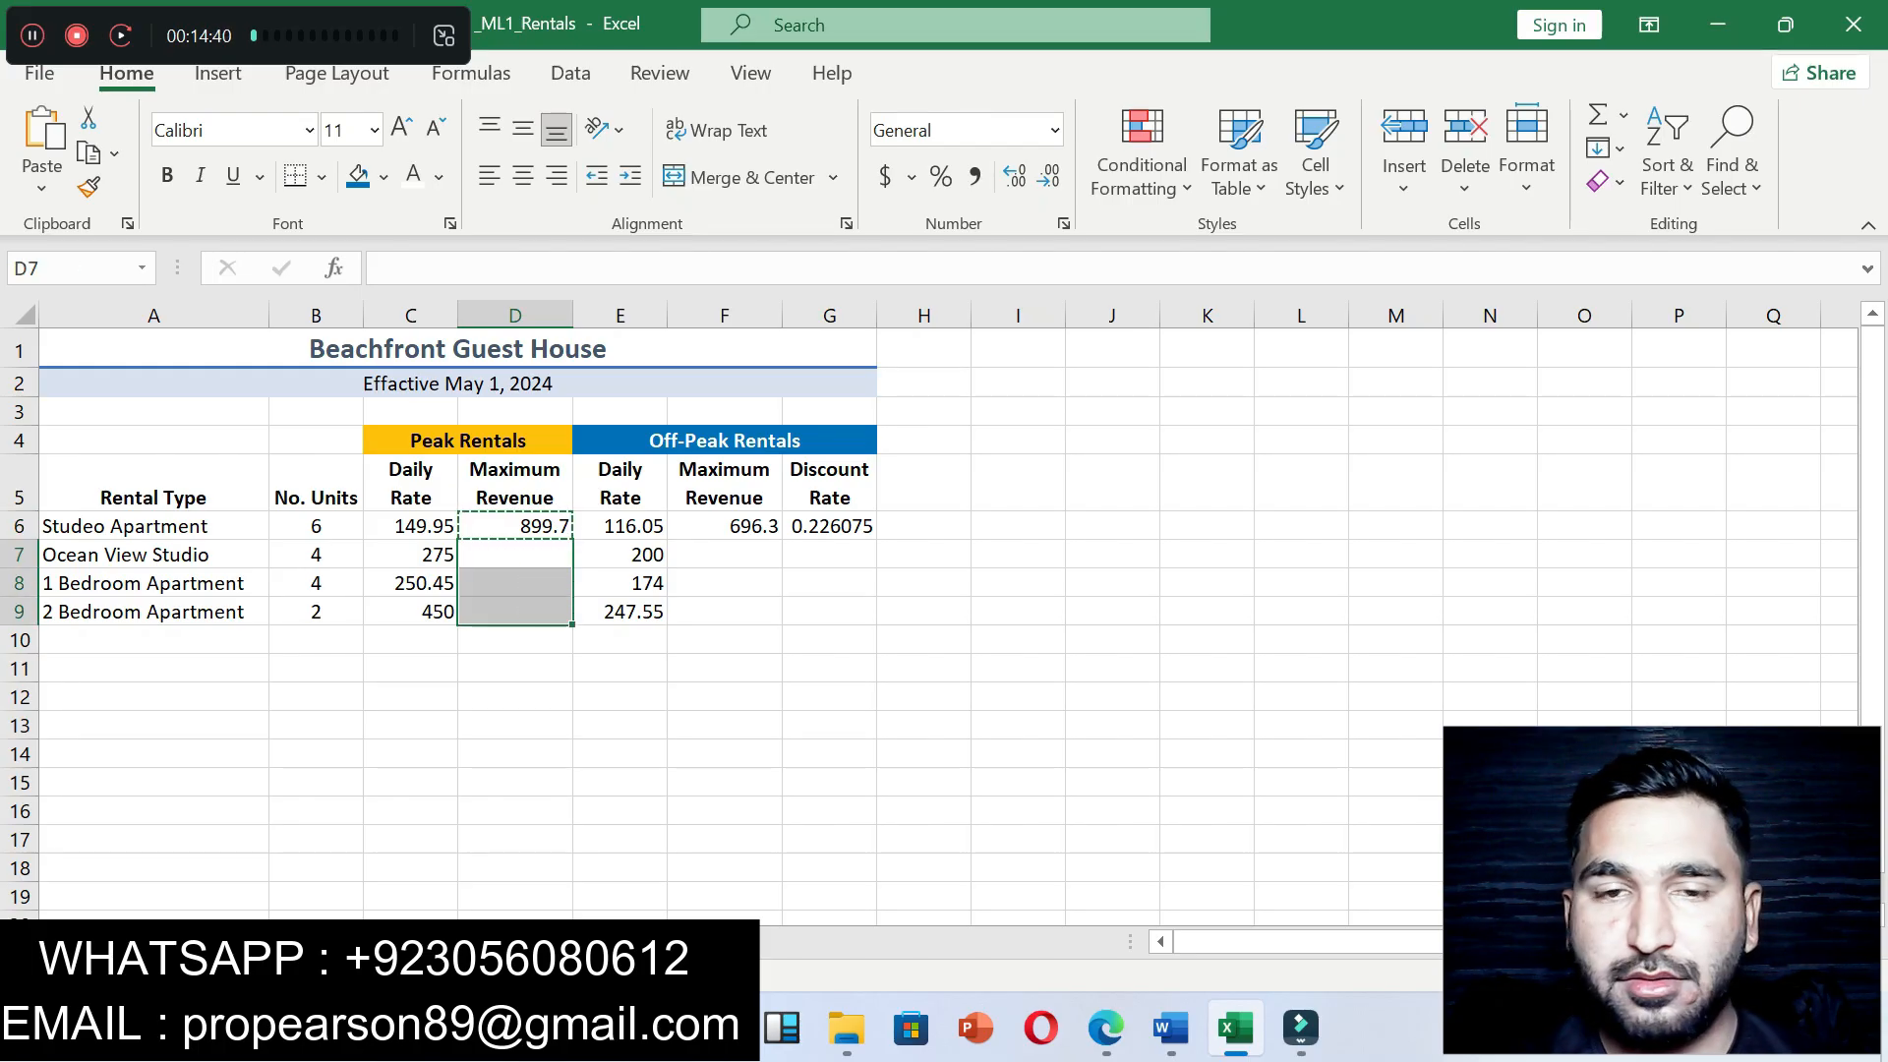
pyautogui.hotkey('ctrl', 'v')
pyautogui.click(923, 612)
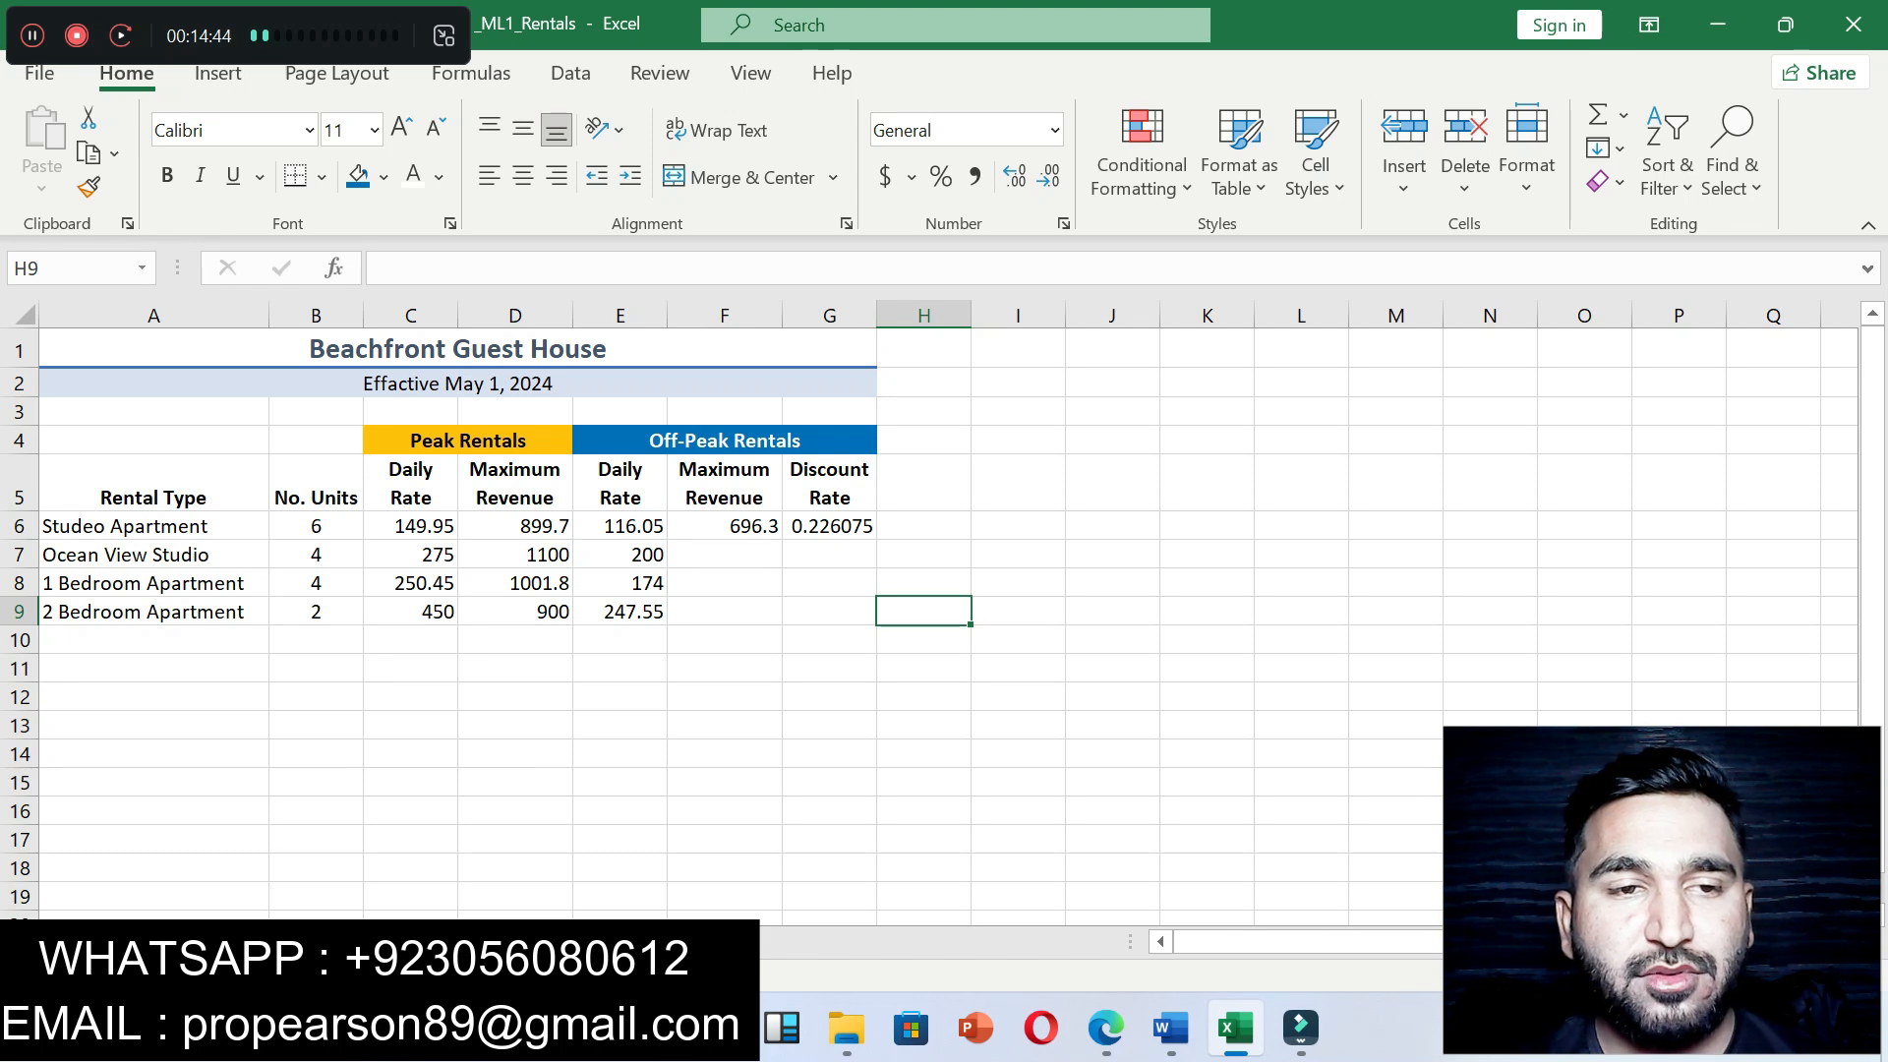
# Step: Mark the second step 13 sentence in Word, and copy the formula in cell F6 to F7:F9 in Excel
pyautogui.click(1171, 1028)
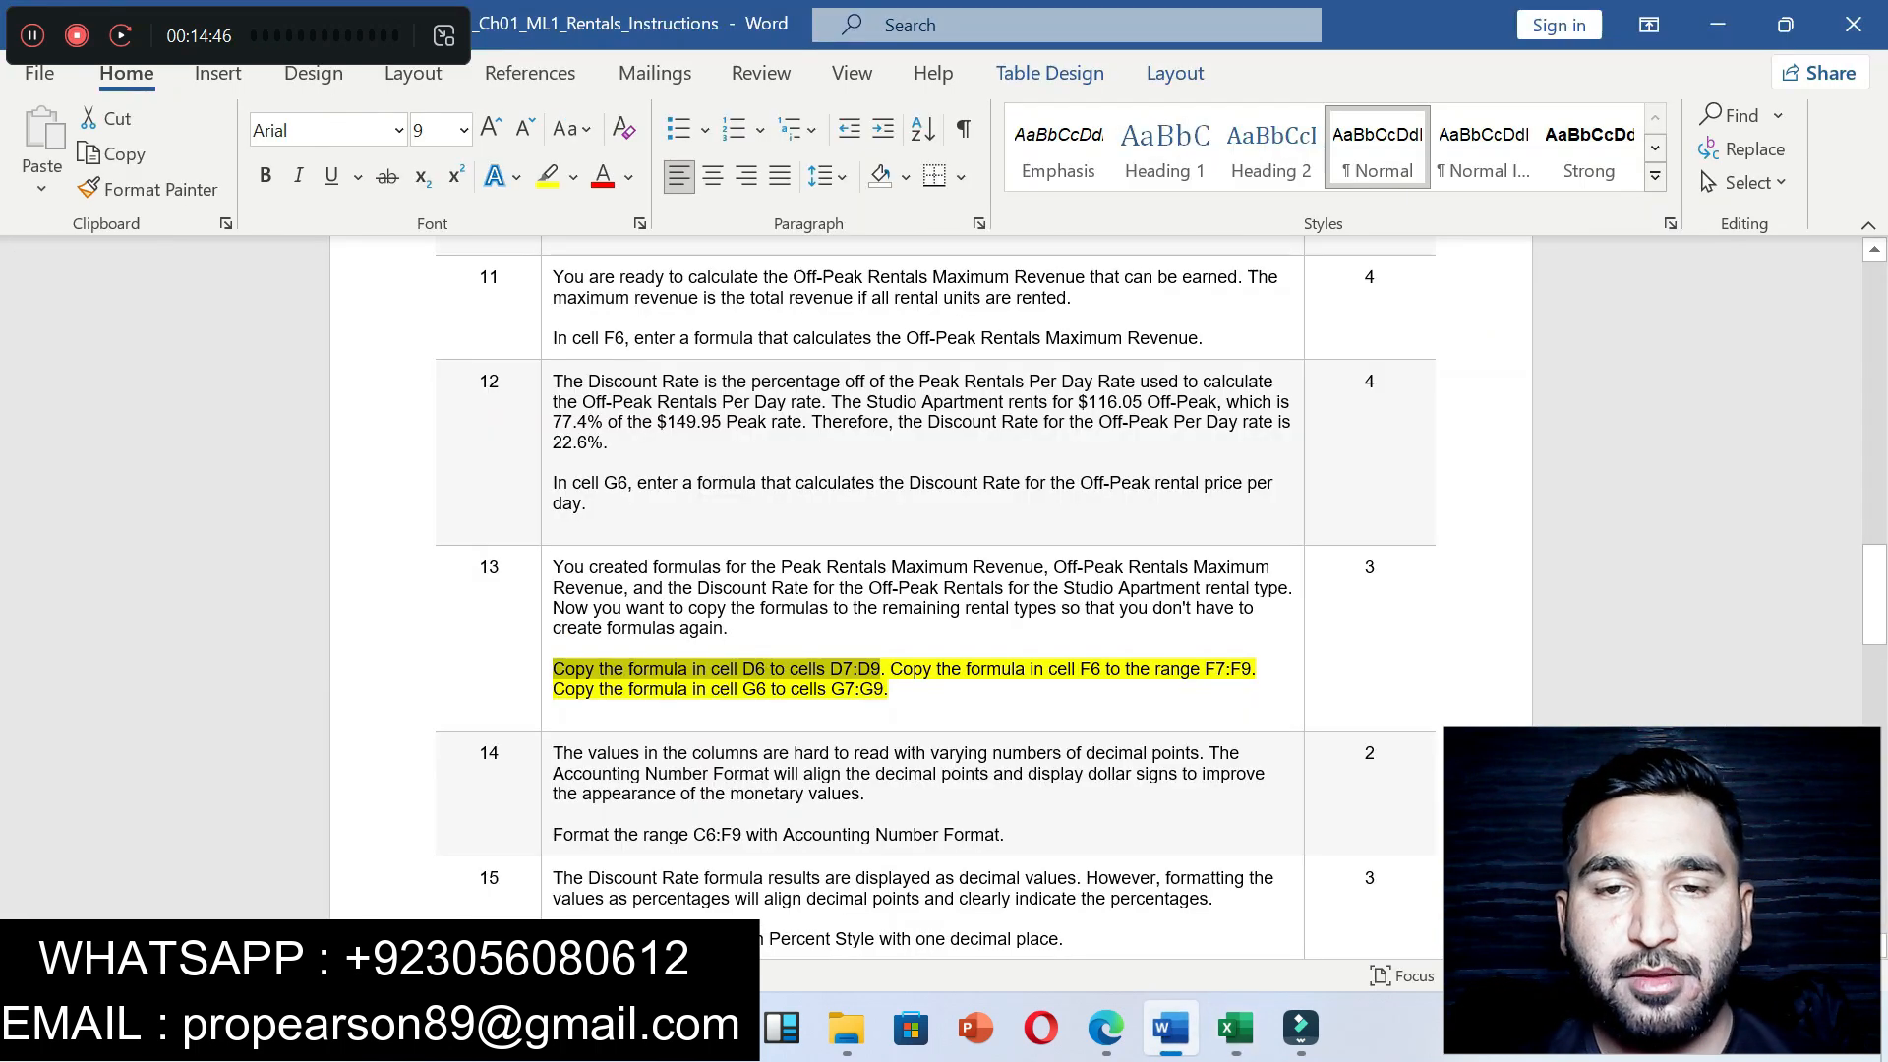
pyautogui.moveTo(903, 670); pyautogui.dragTo(1230, 669)
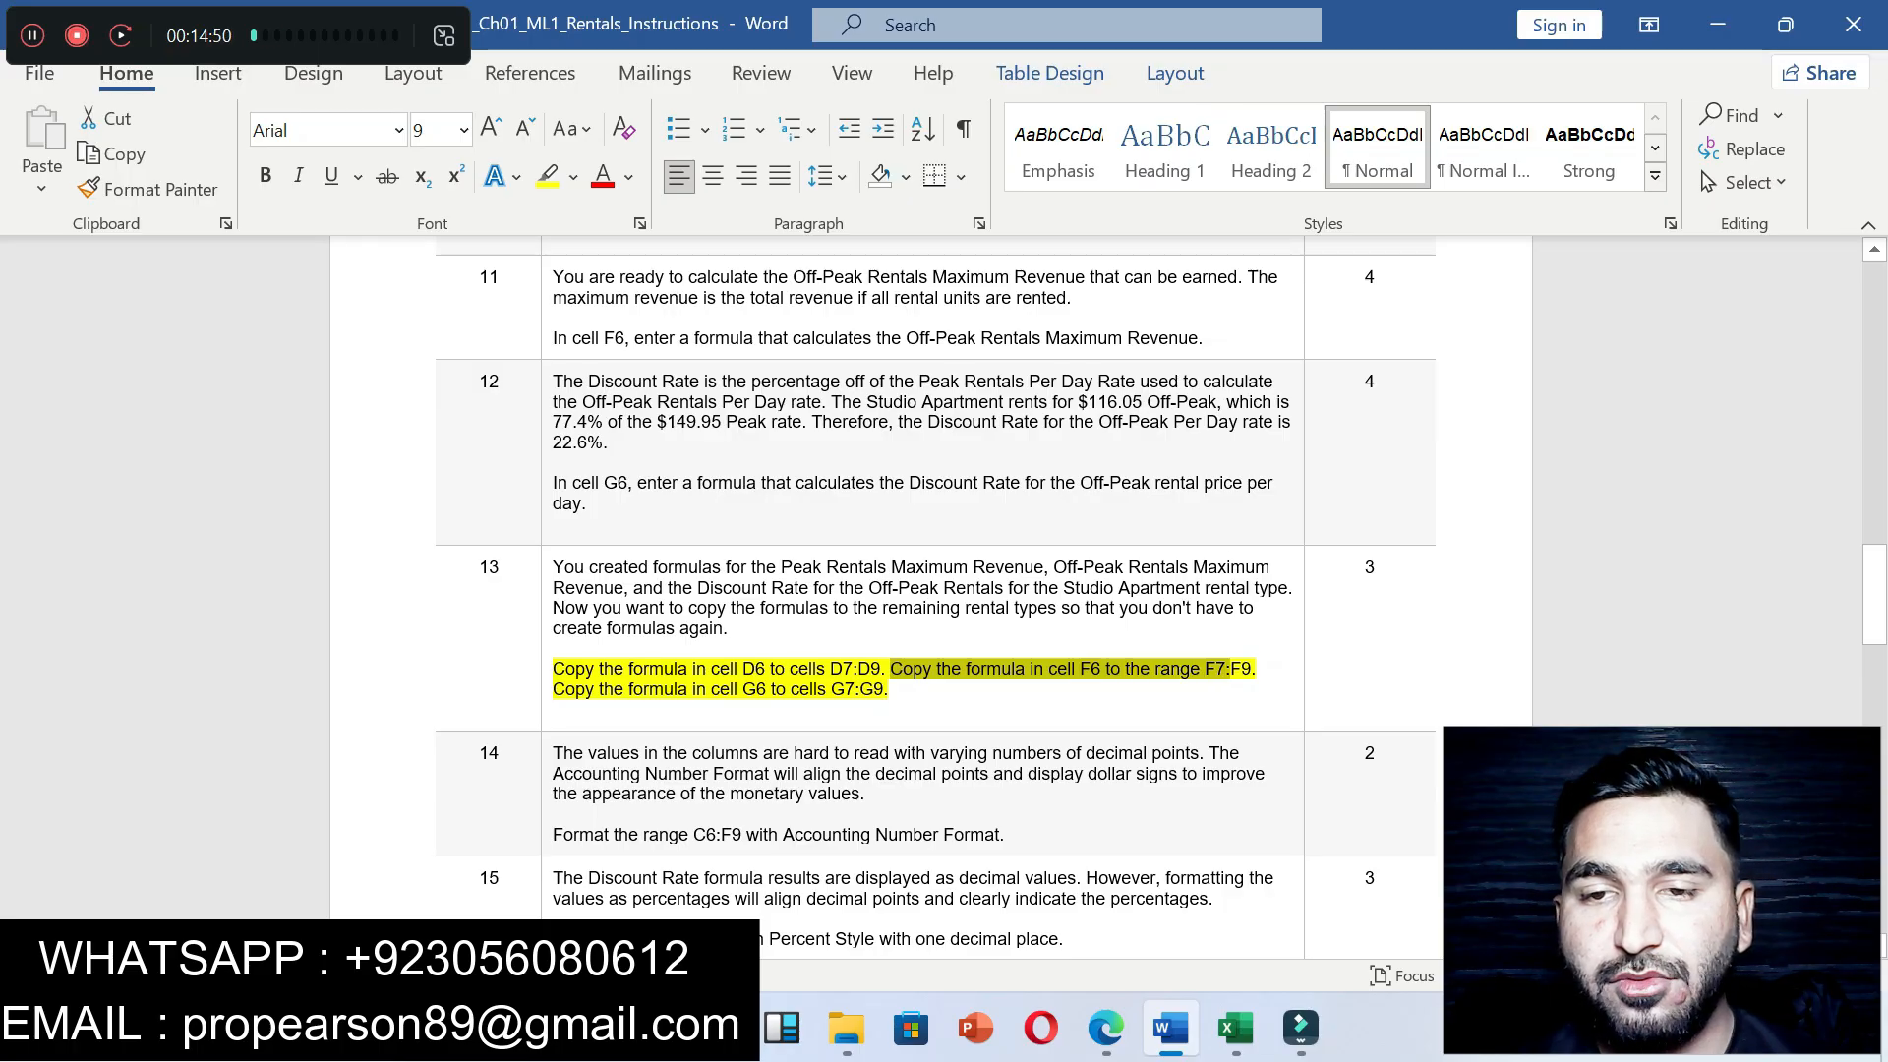
pyautogui.click(1236, 1028)
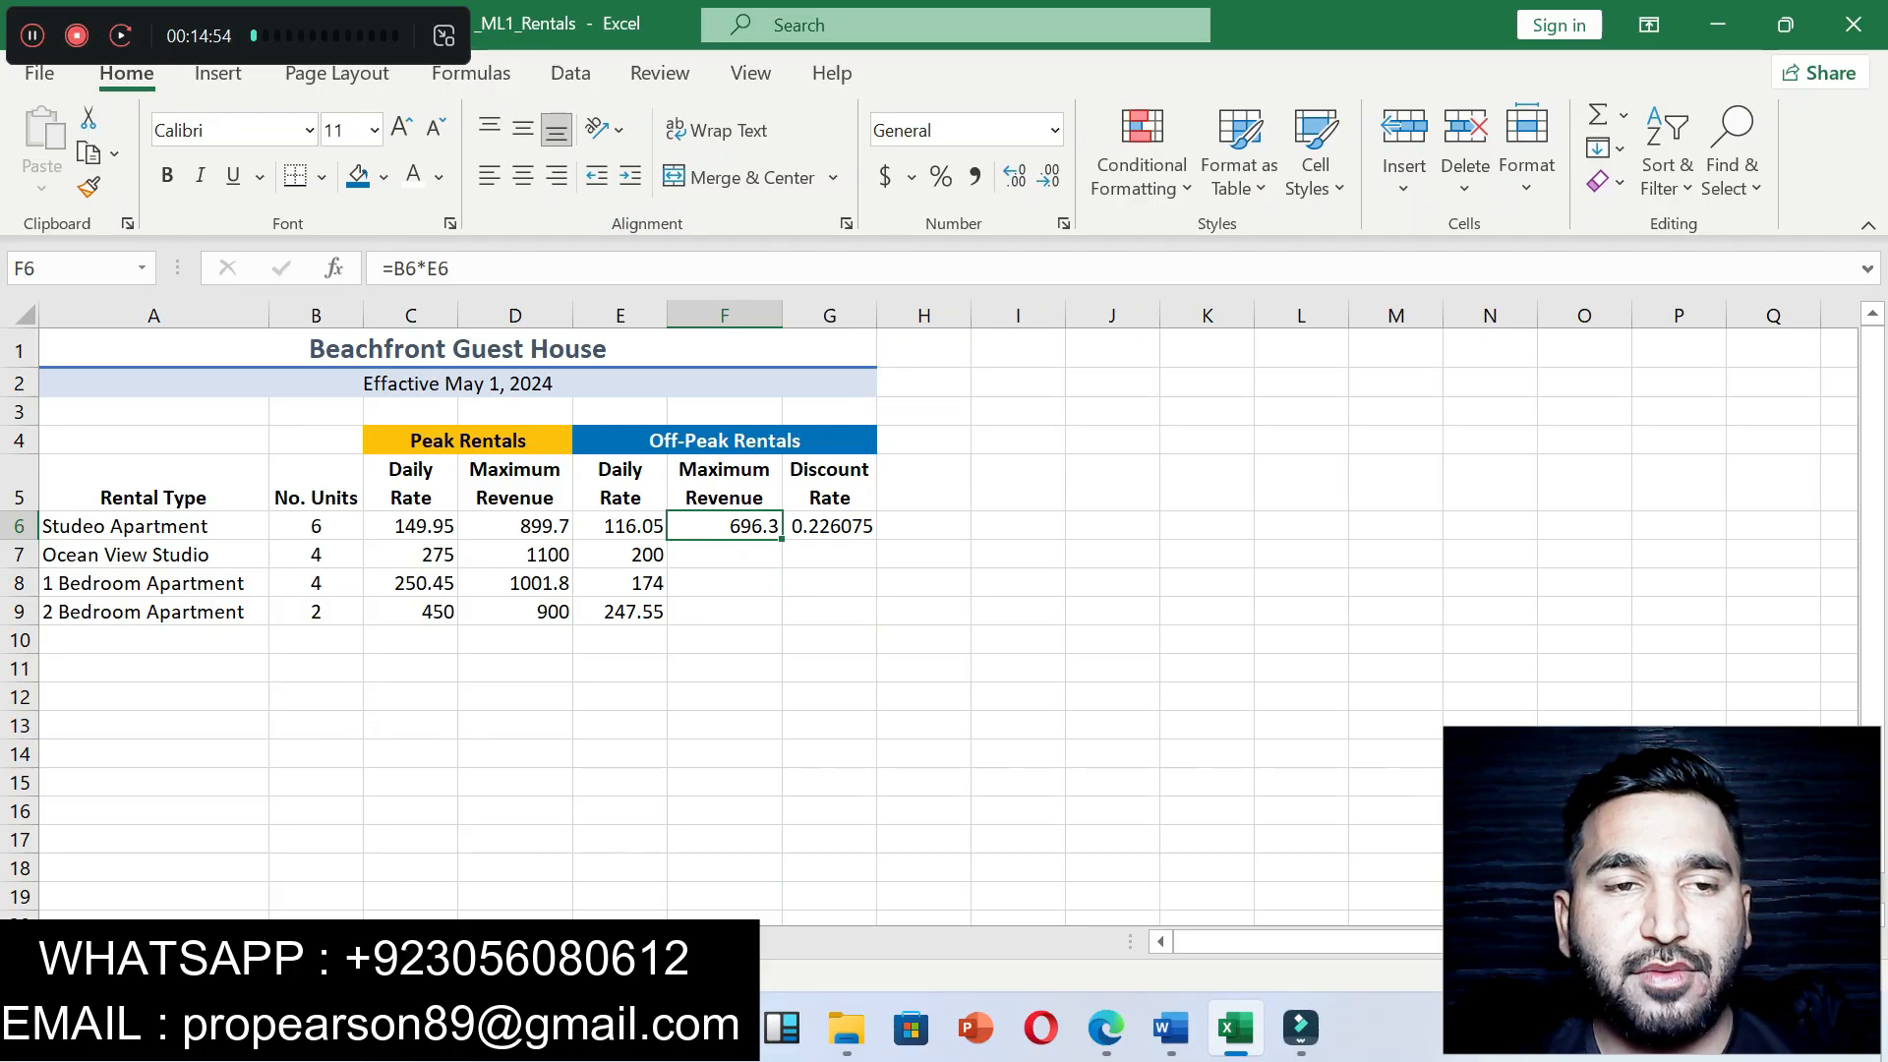
pyautogui.hotkey('ctrl', 'c')
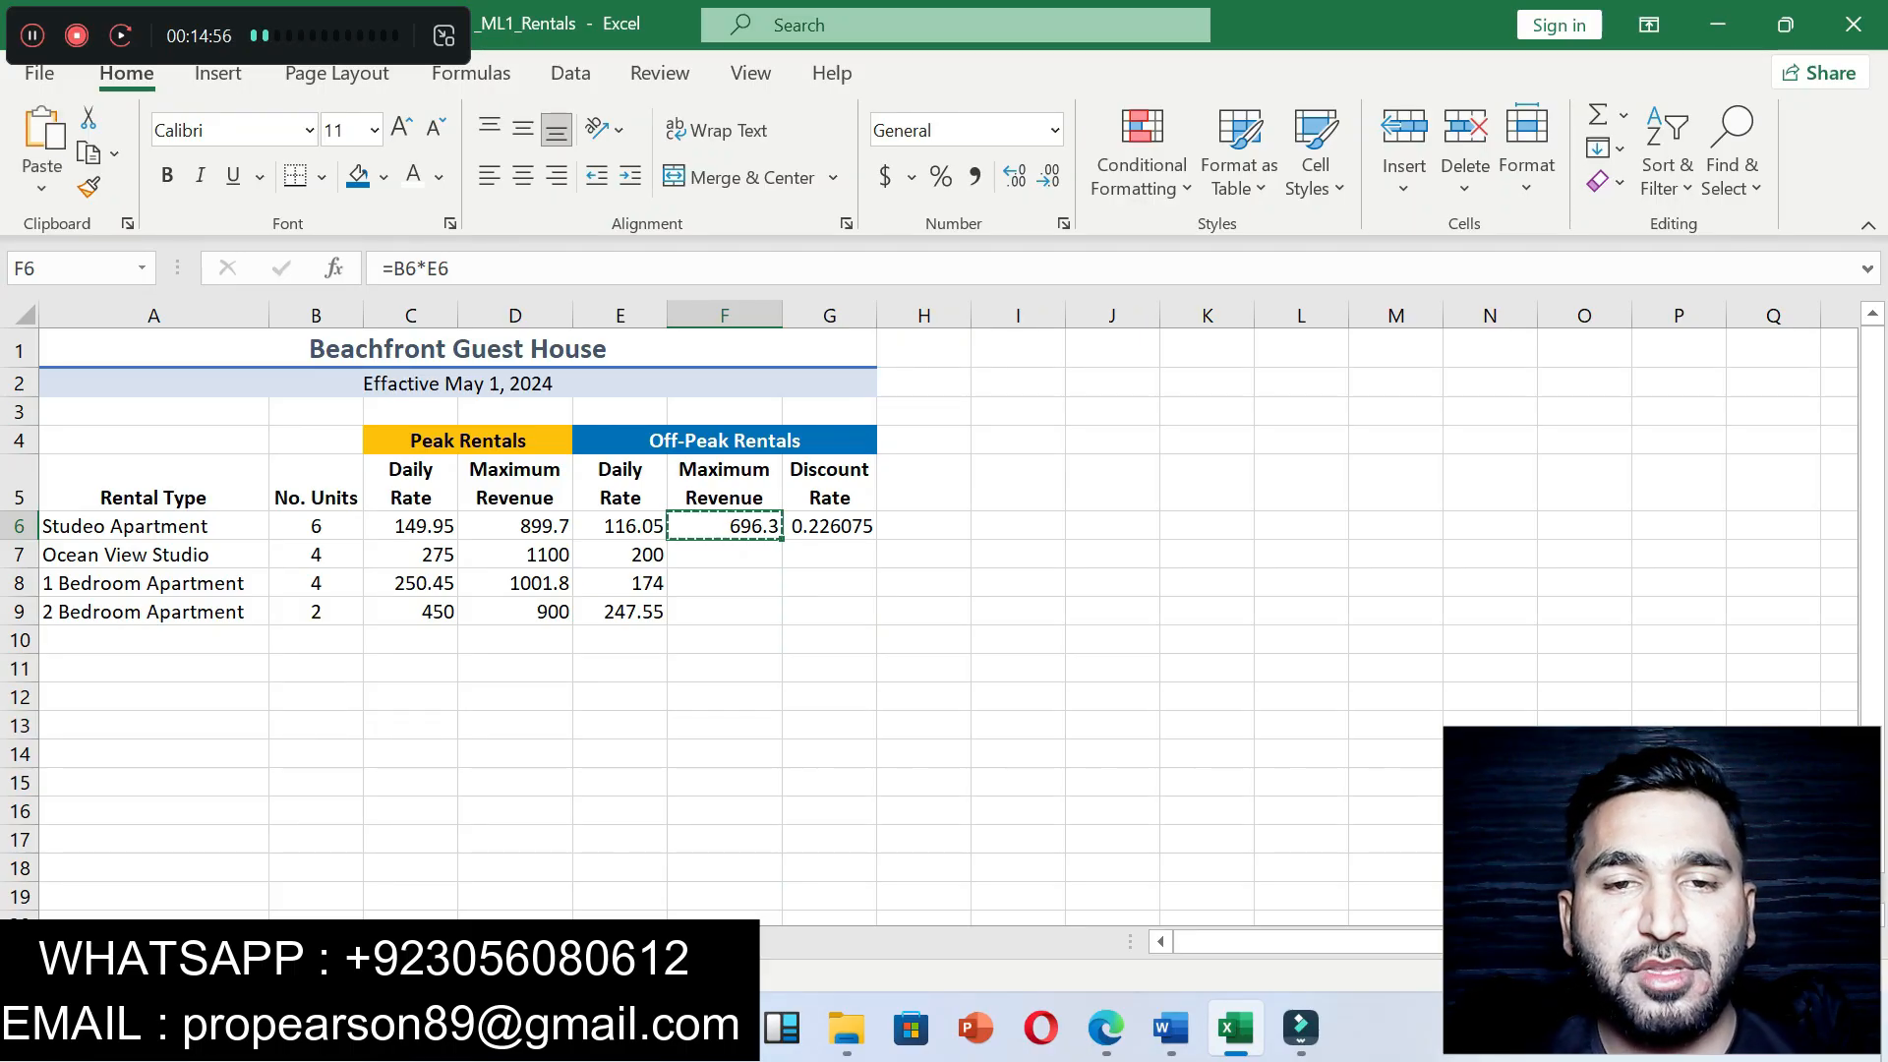
pyautogui.press('Down')
pyautogui.hotkey('shift', 'Down')
pyautogui.hotkey('shift', 'Down')
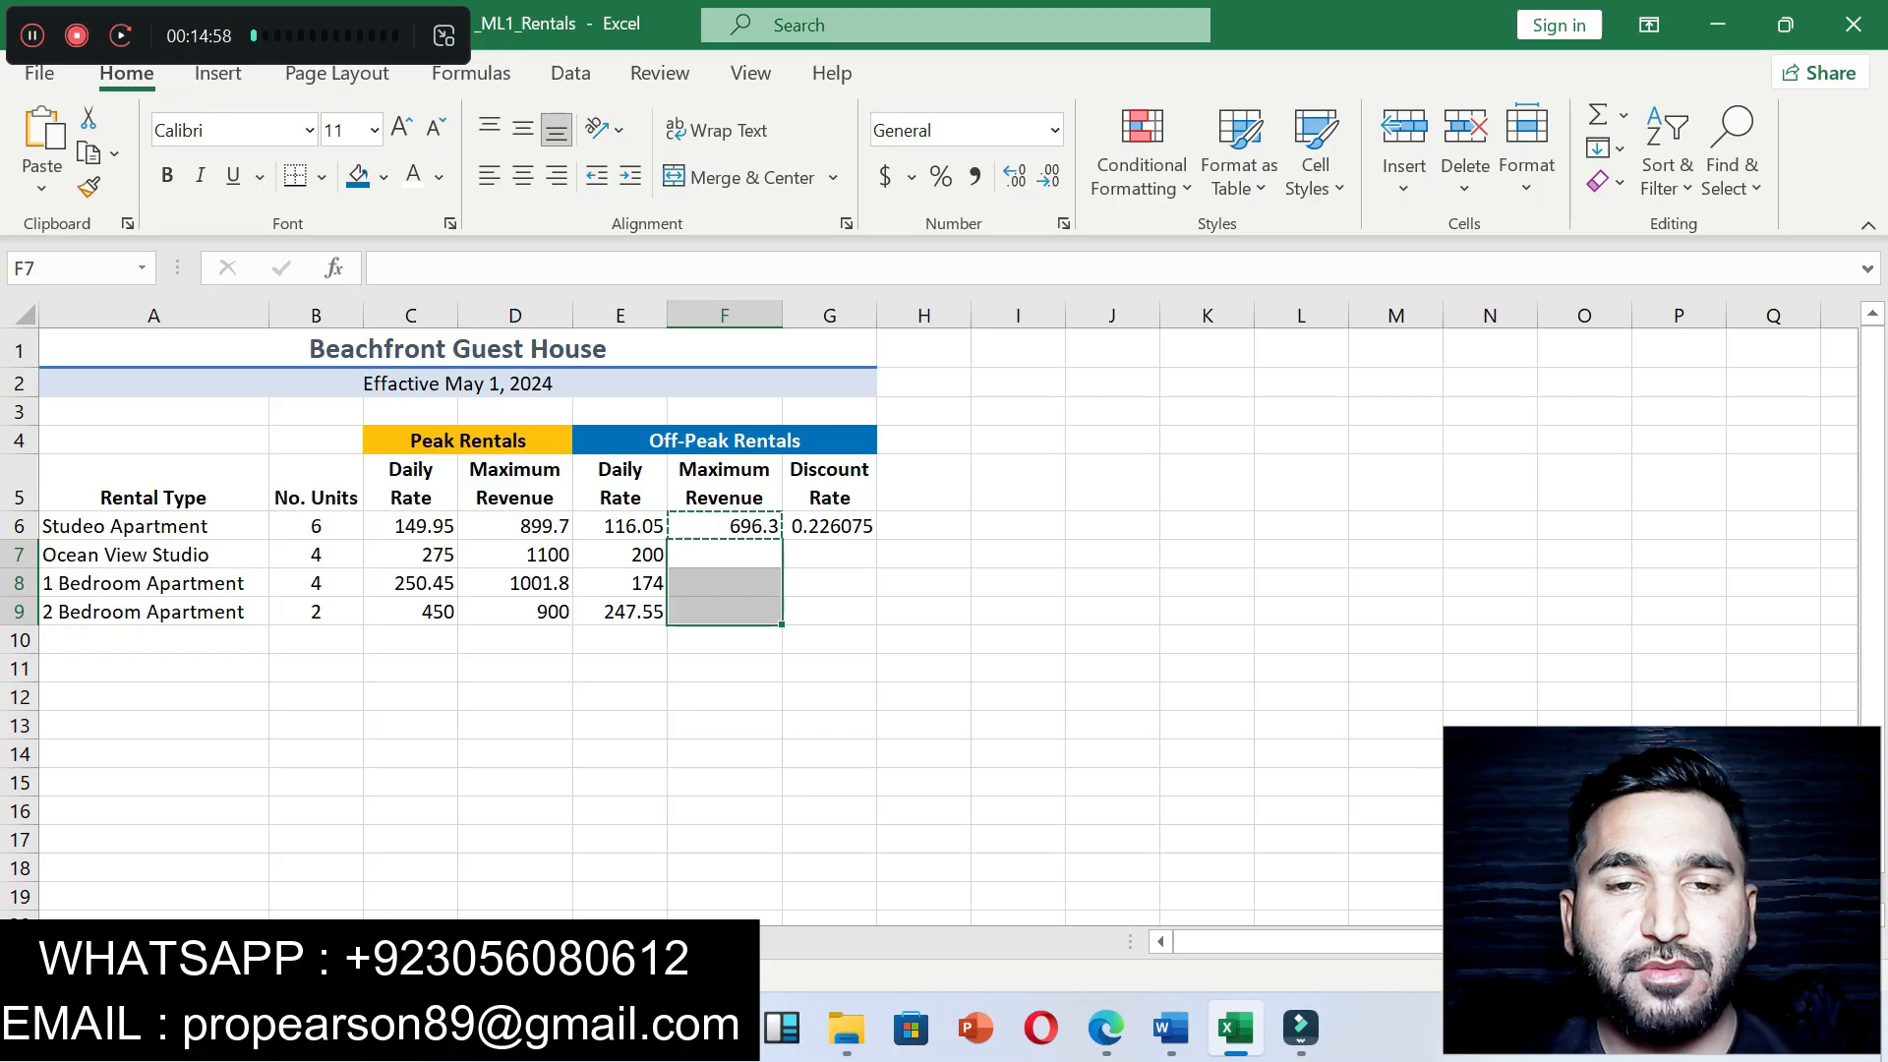
pyautogui.press('Return')
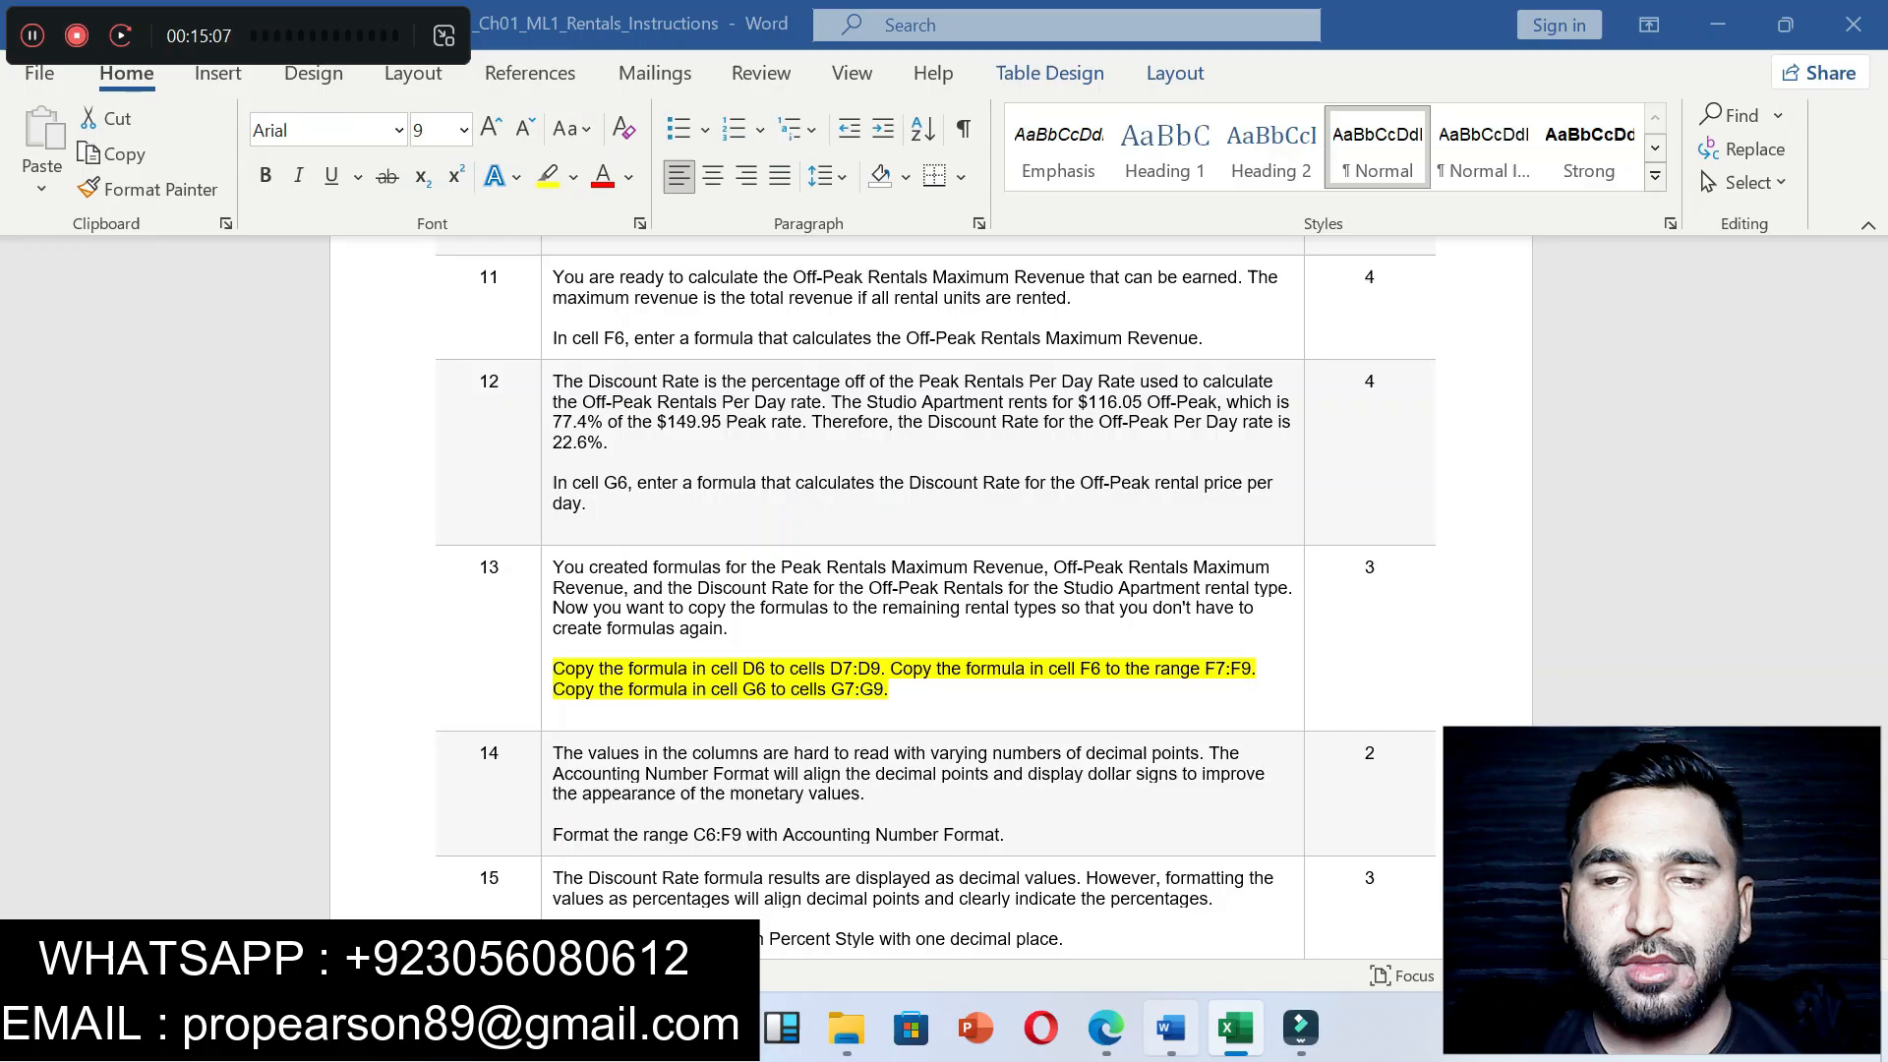
# Step: Mark the last step 13 sentence in Word, and copy the Discount Rate formula in cell G6 to G7:G9 in Excel
pyautogui.click(1170, 1027)
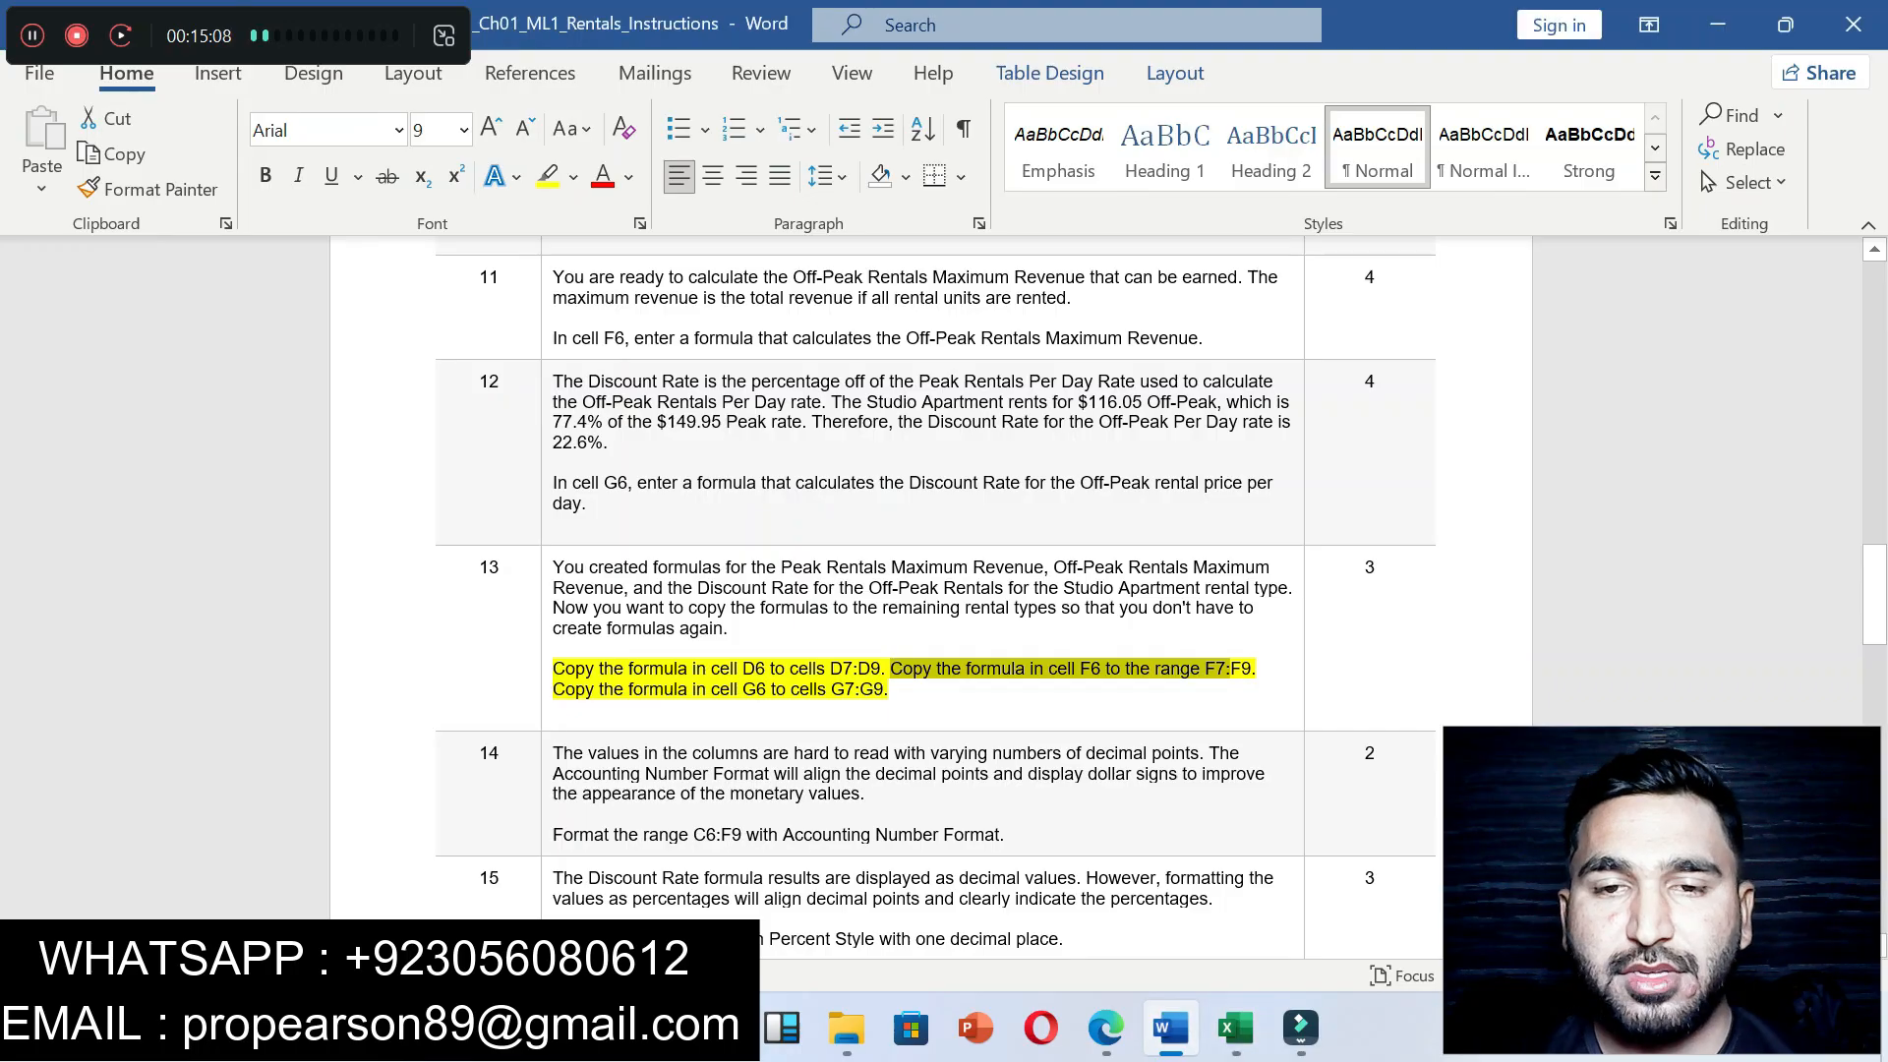
pyautogui.moveTo(552, 688); pyautogui.dragTo(859, 688)
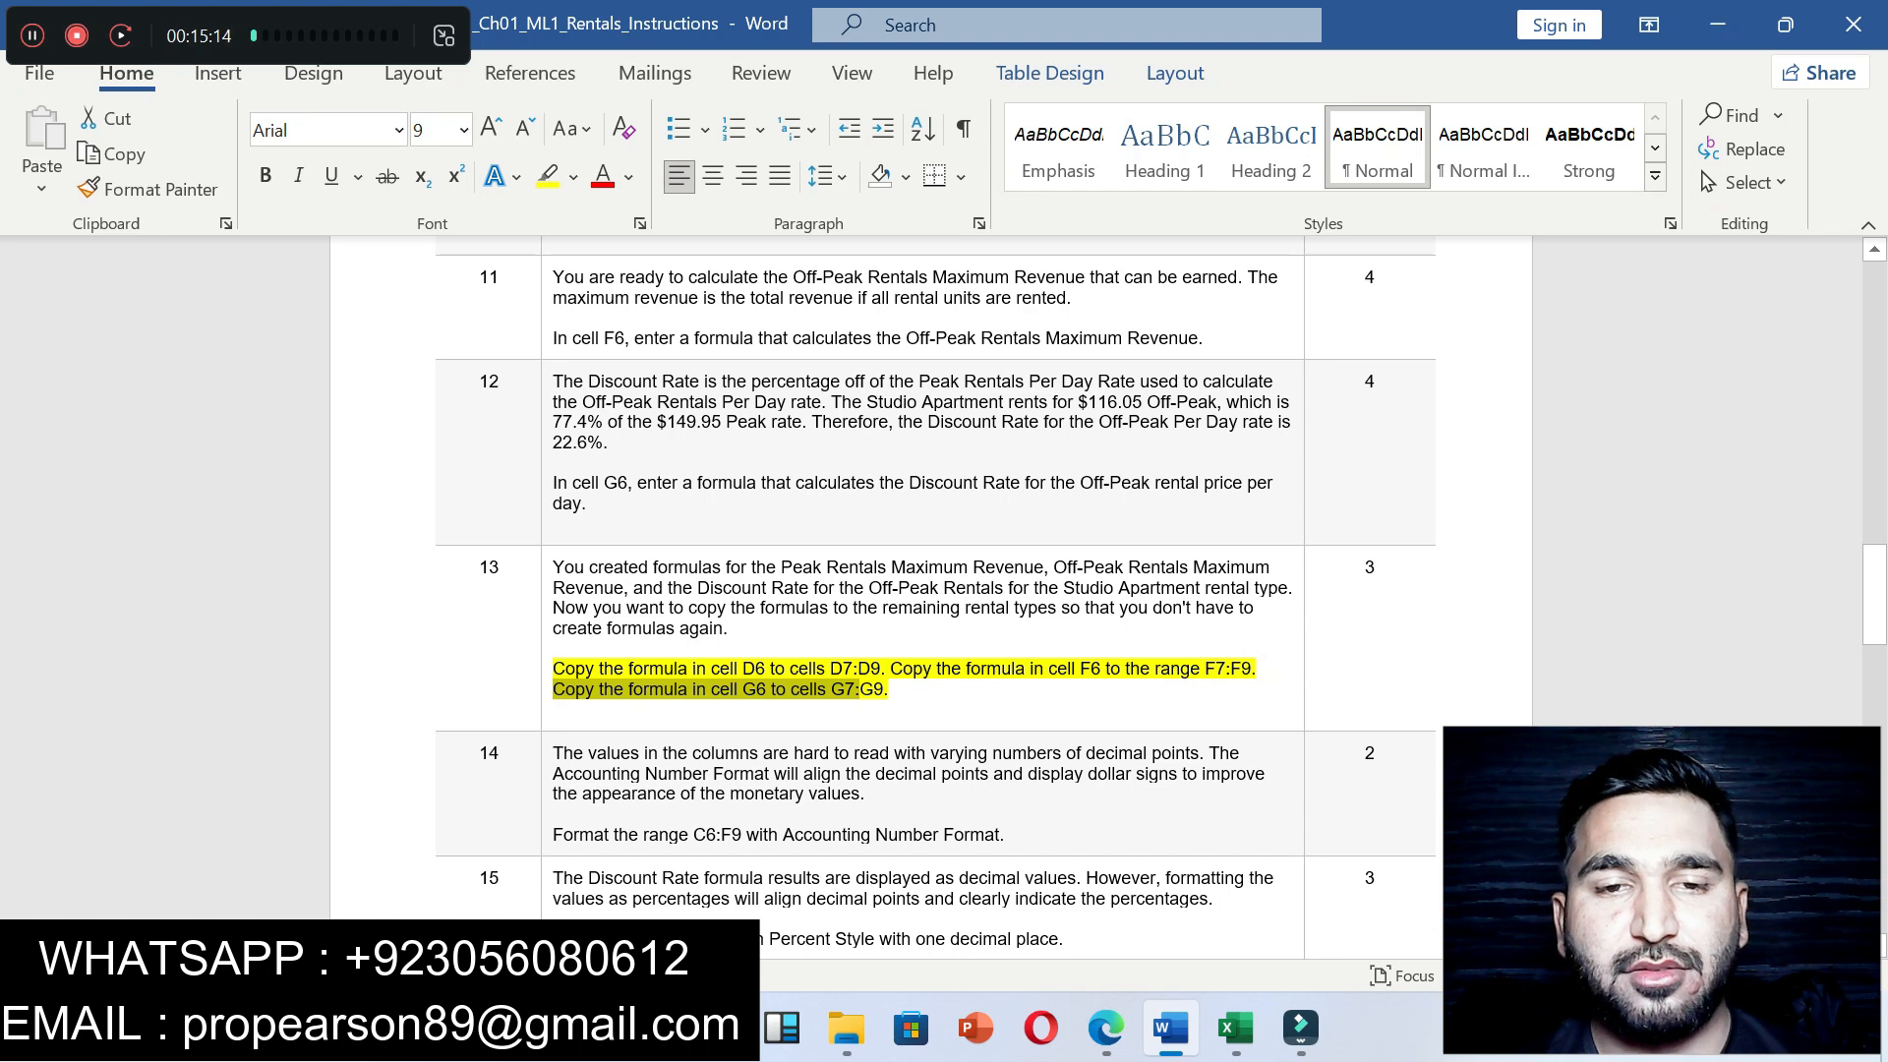
pyautogui.click(1234, 1028)
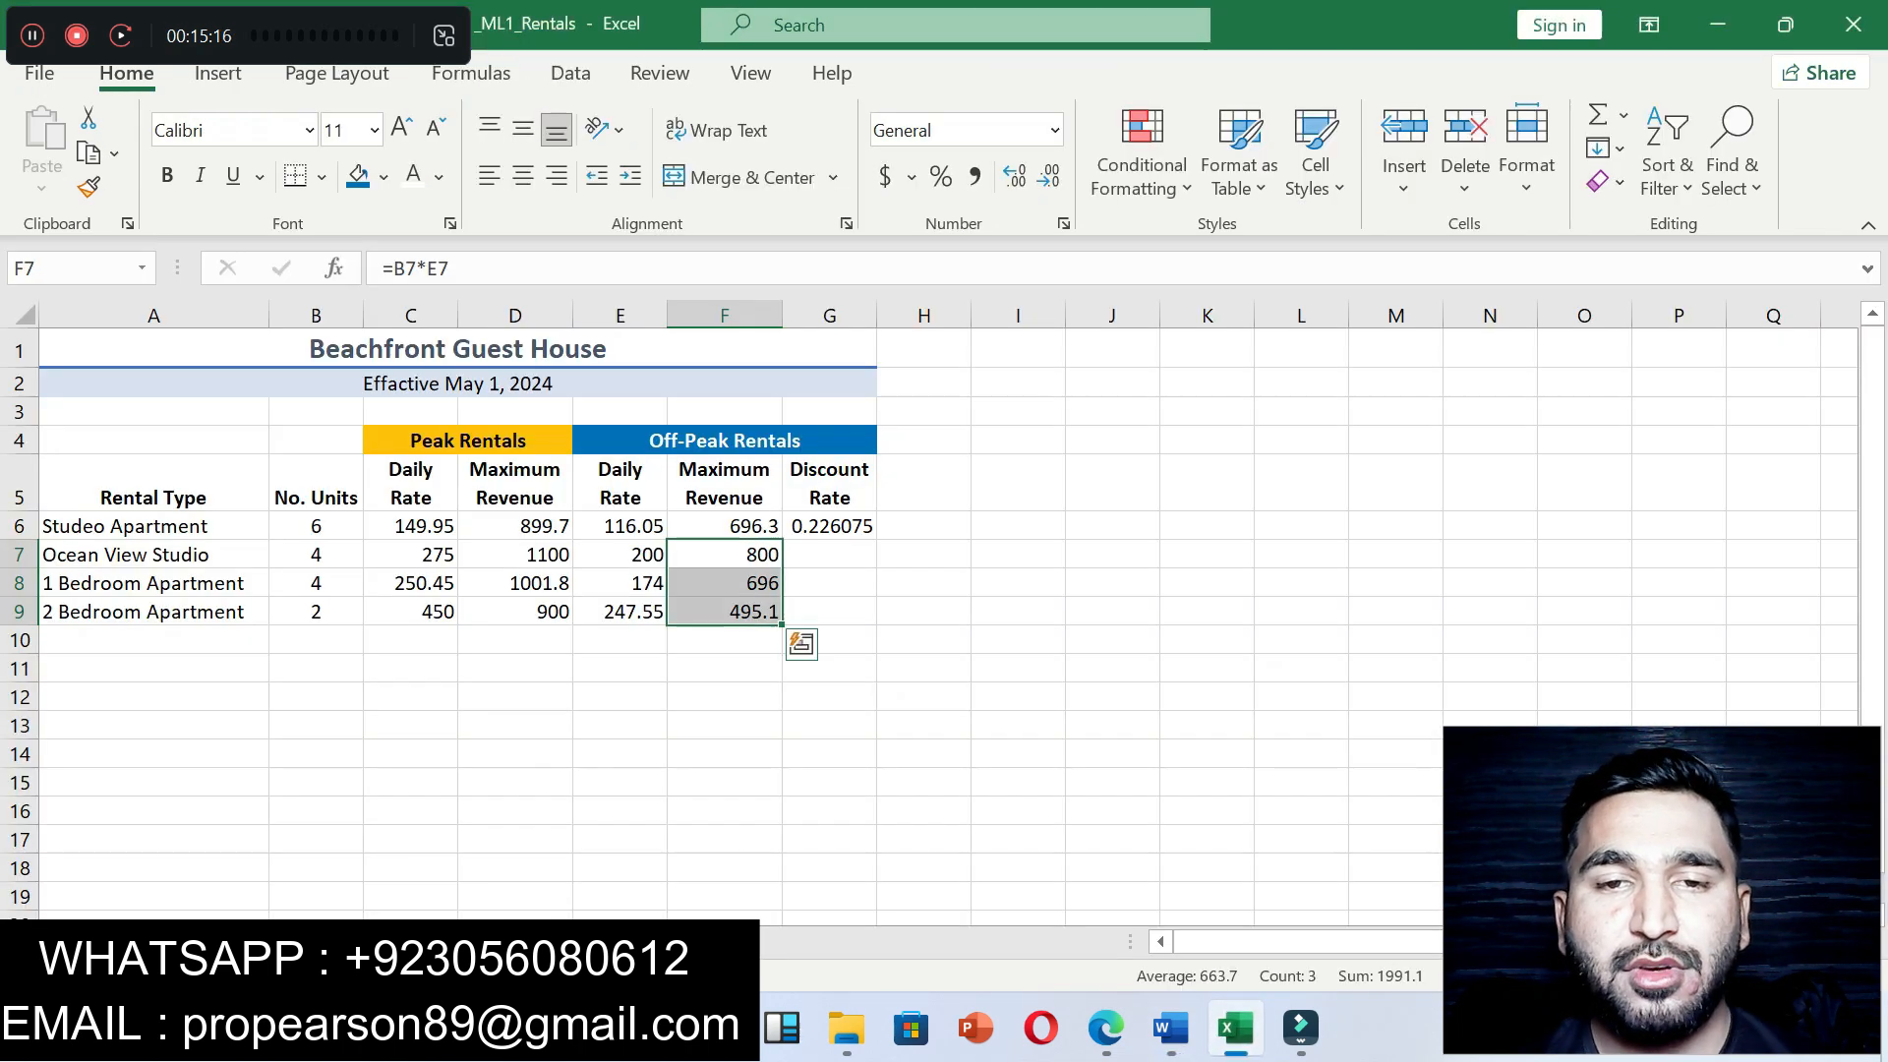
pyautogui.click(829, 526)
pyautogui.hotkey('ctrl', 'c')
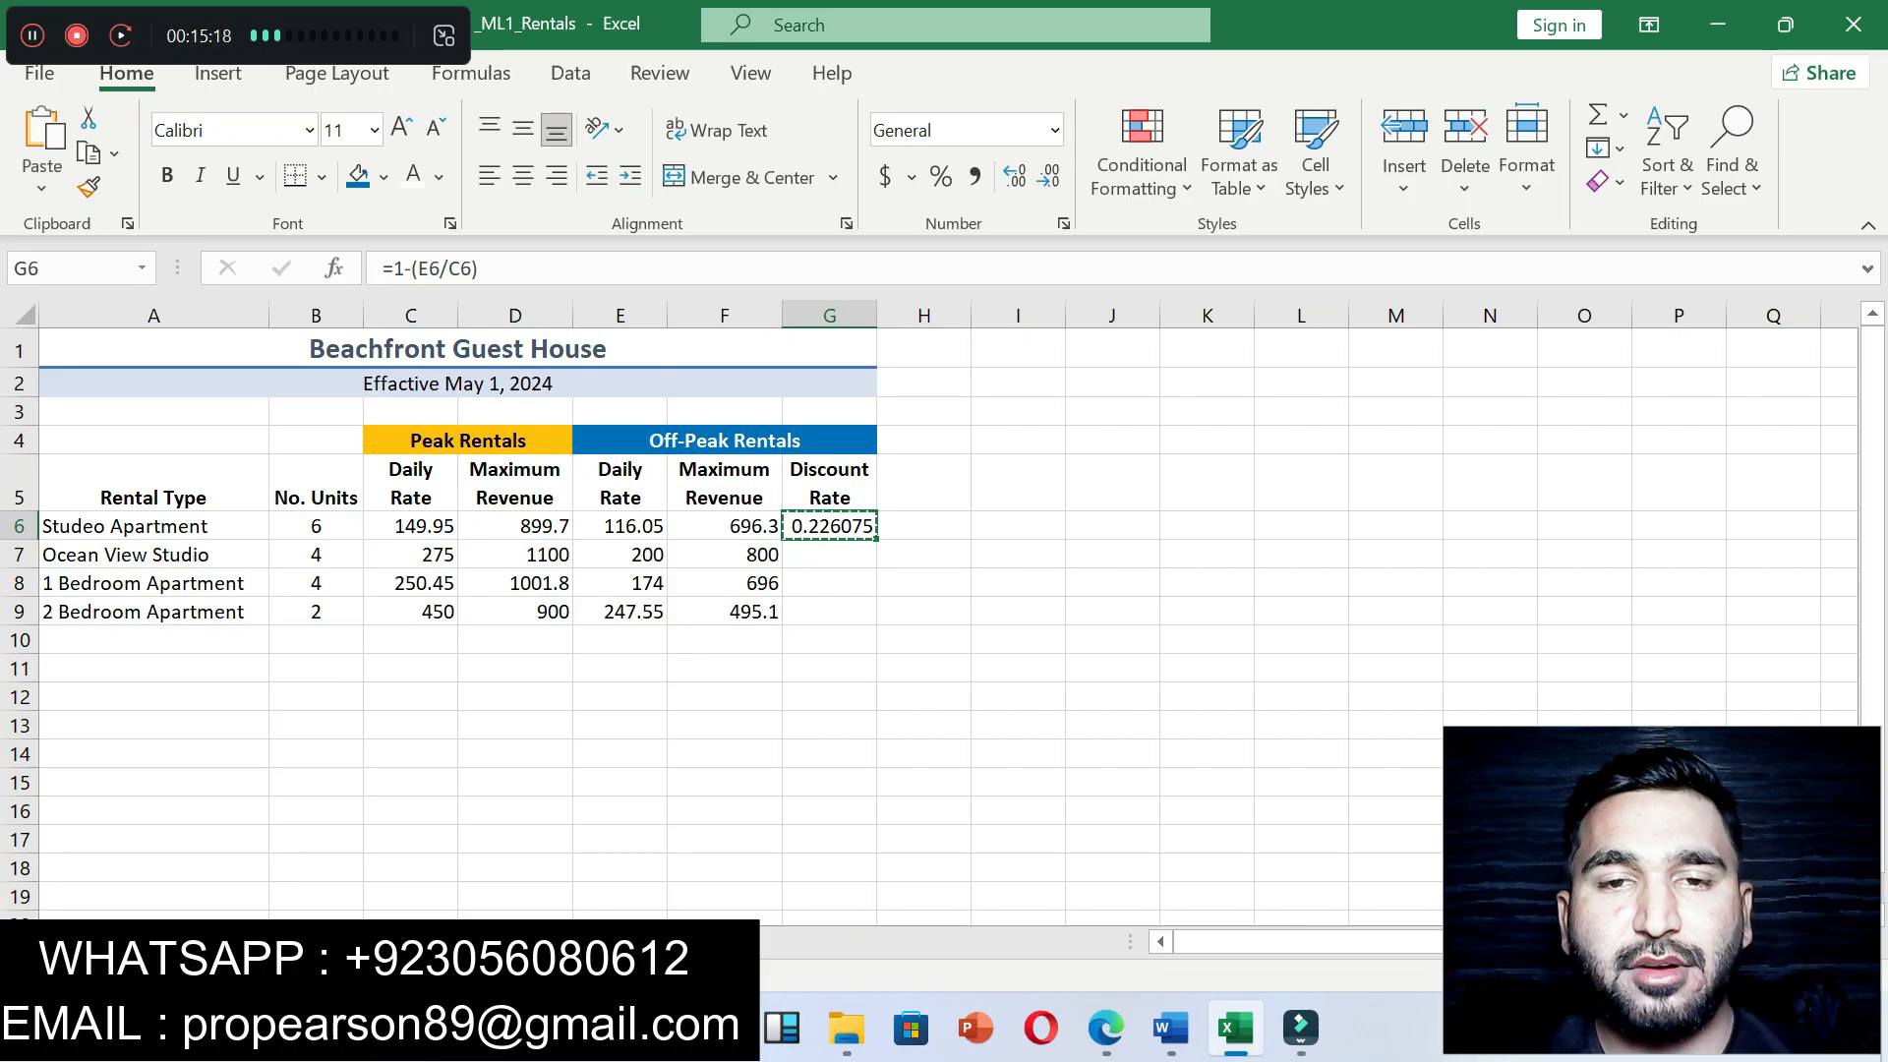
pyautogui.moveTo(829, 555); pyautogui.dragTo(828, 612)
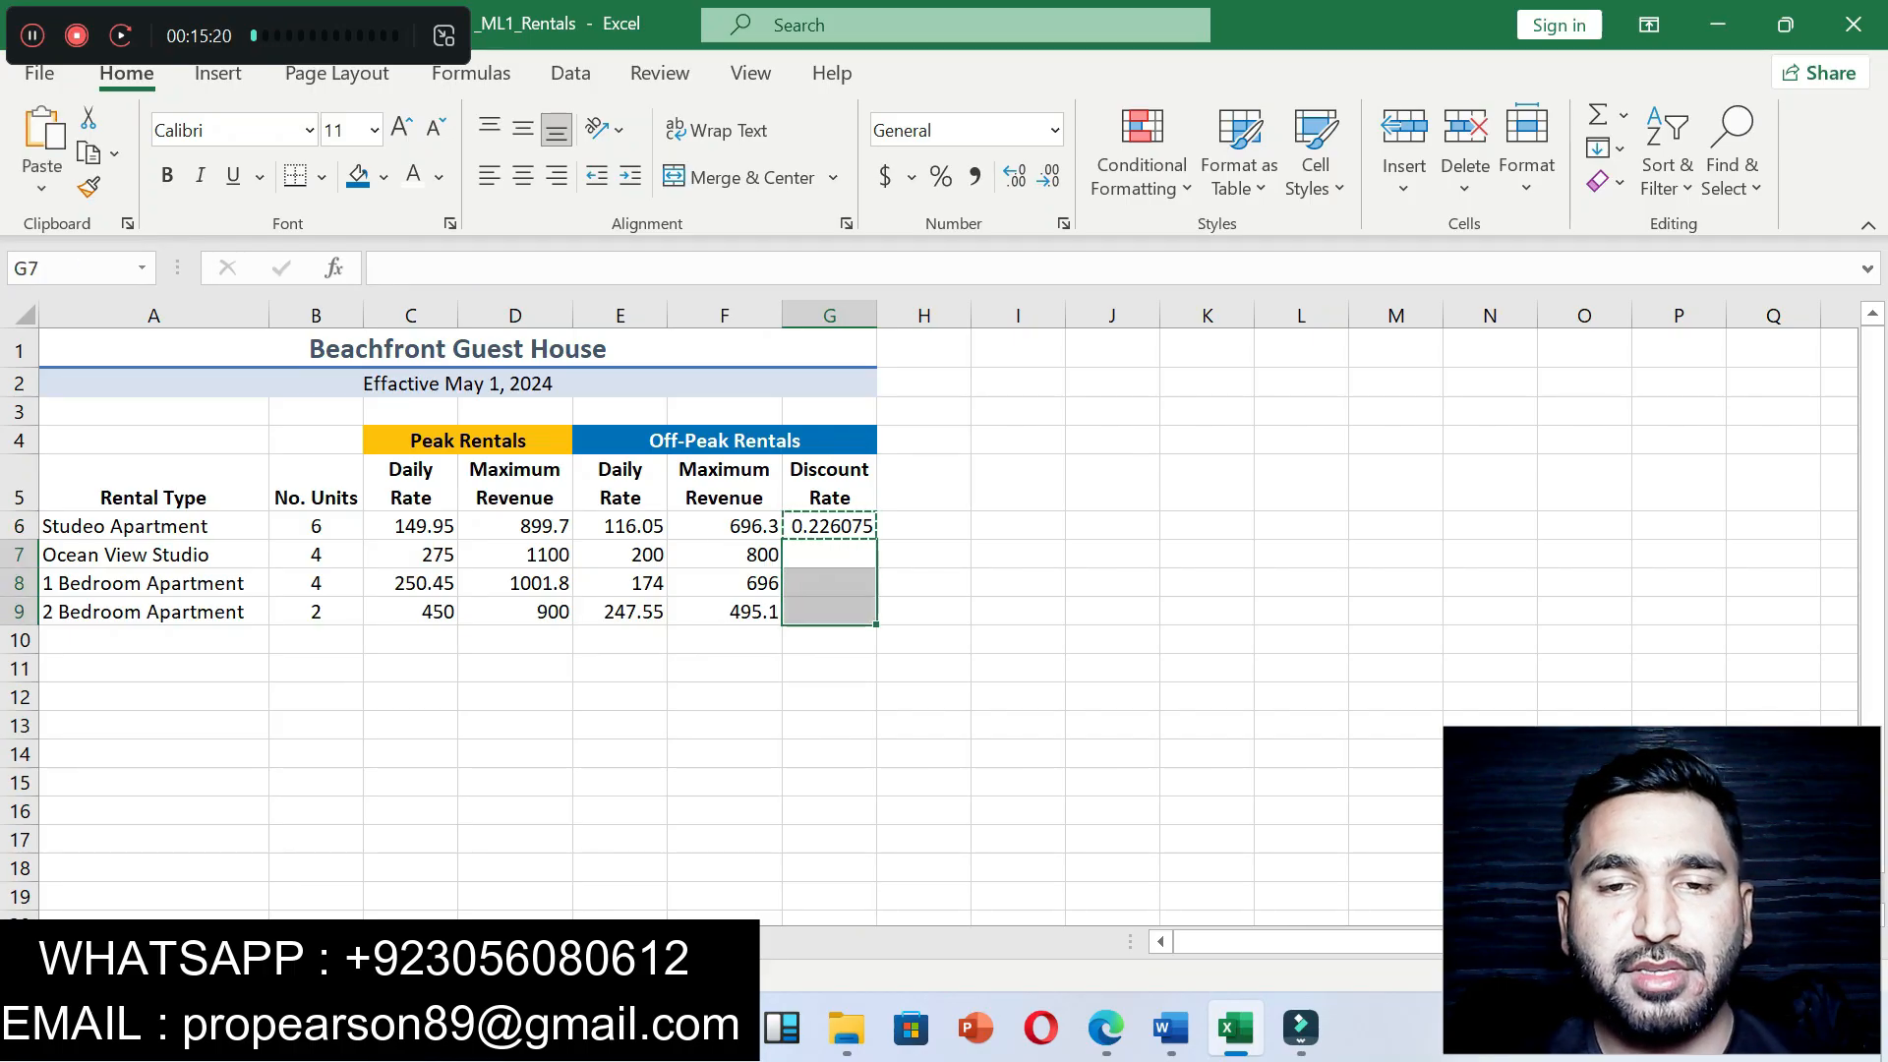
pyautogui.hotkey('ctrl', 'v')
pyautogui.click(1207, 555)
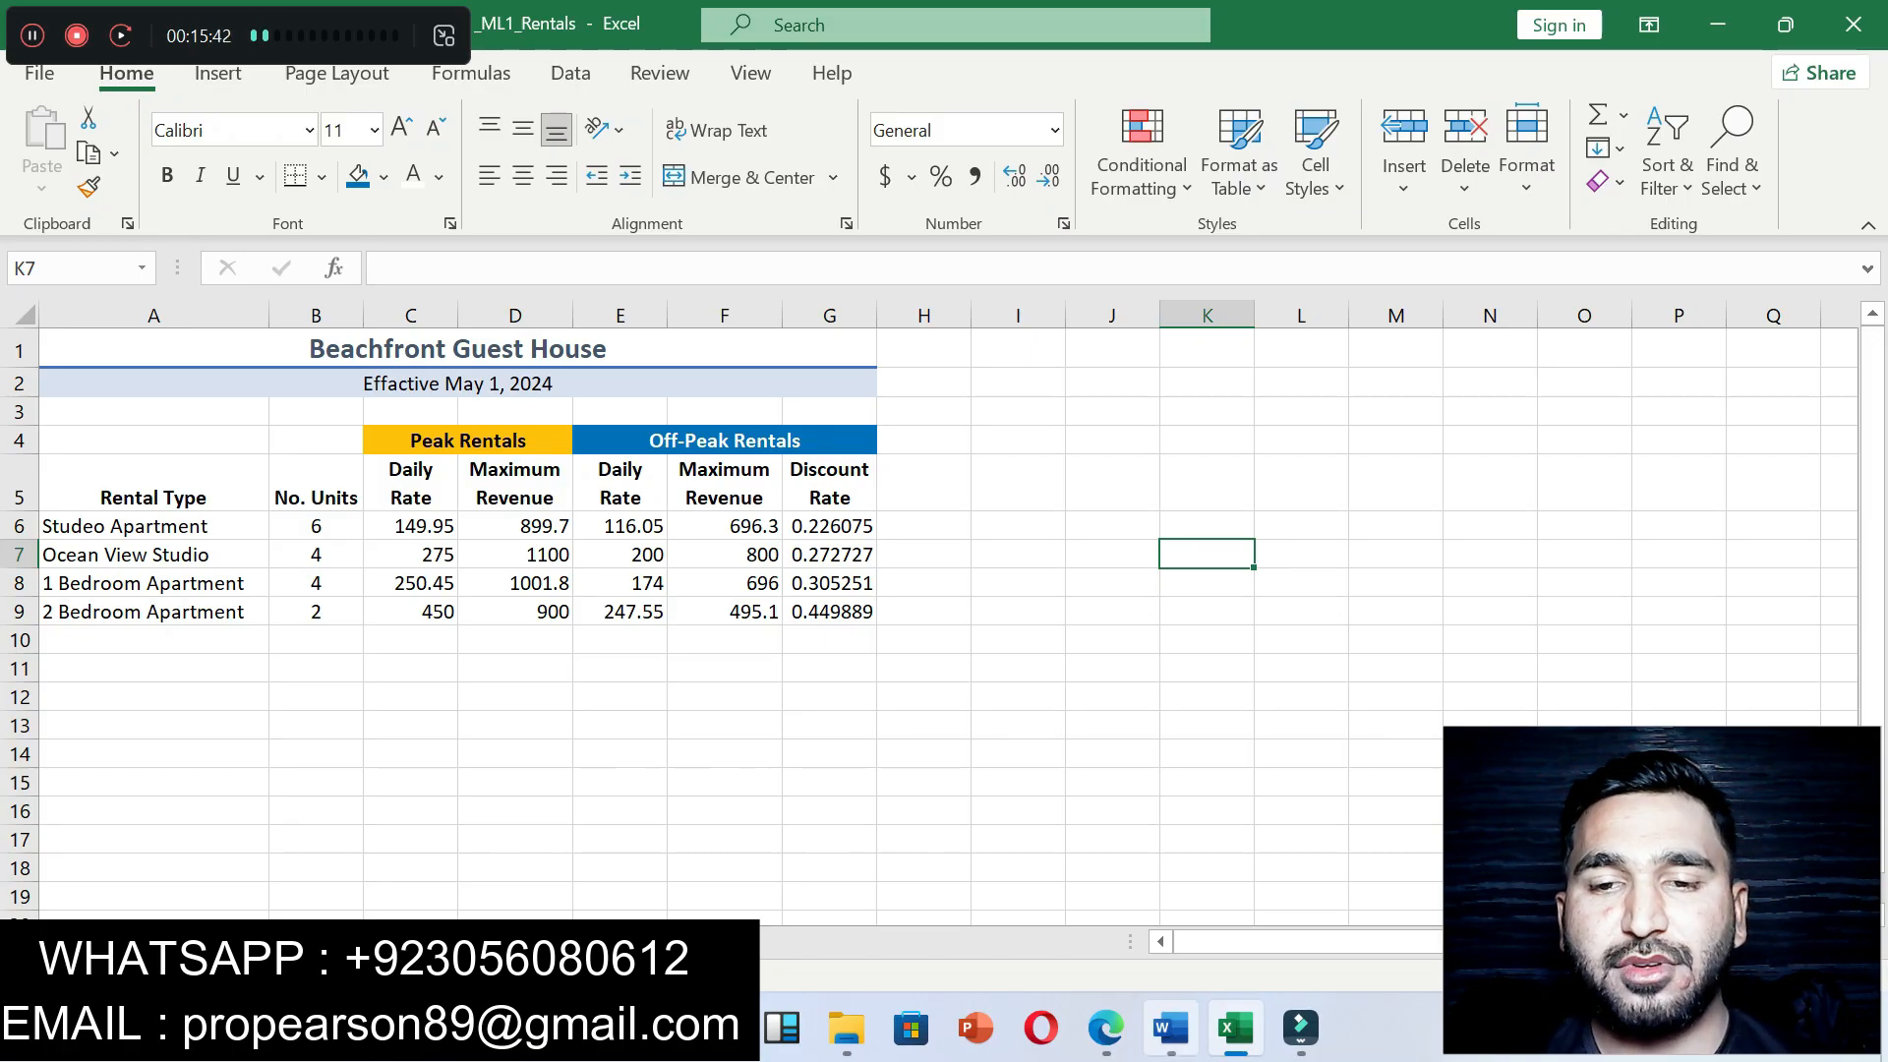
# Step: Return to Word and undo the latest highlighting changes in the instructions
pyautogui.click(1170, 1029)
pyautogui.hotkey('ctrl', 'z')
pyautogui.hotkey('ctrl', 'z')
pyautogui.hotkey('ctrl', 'z')
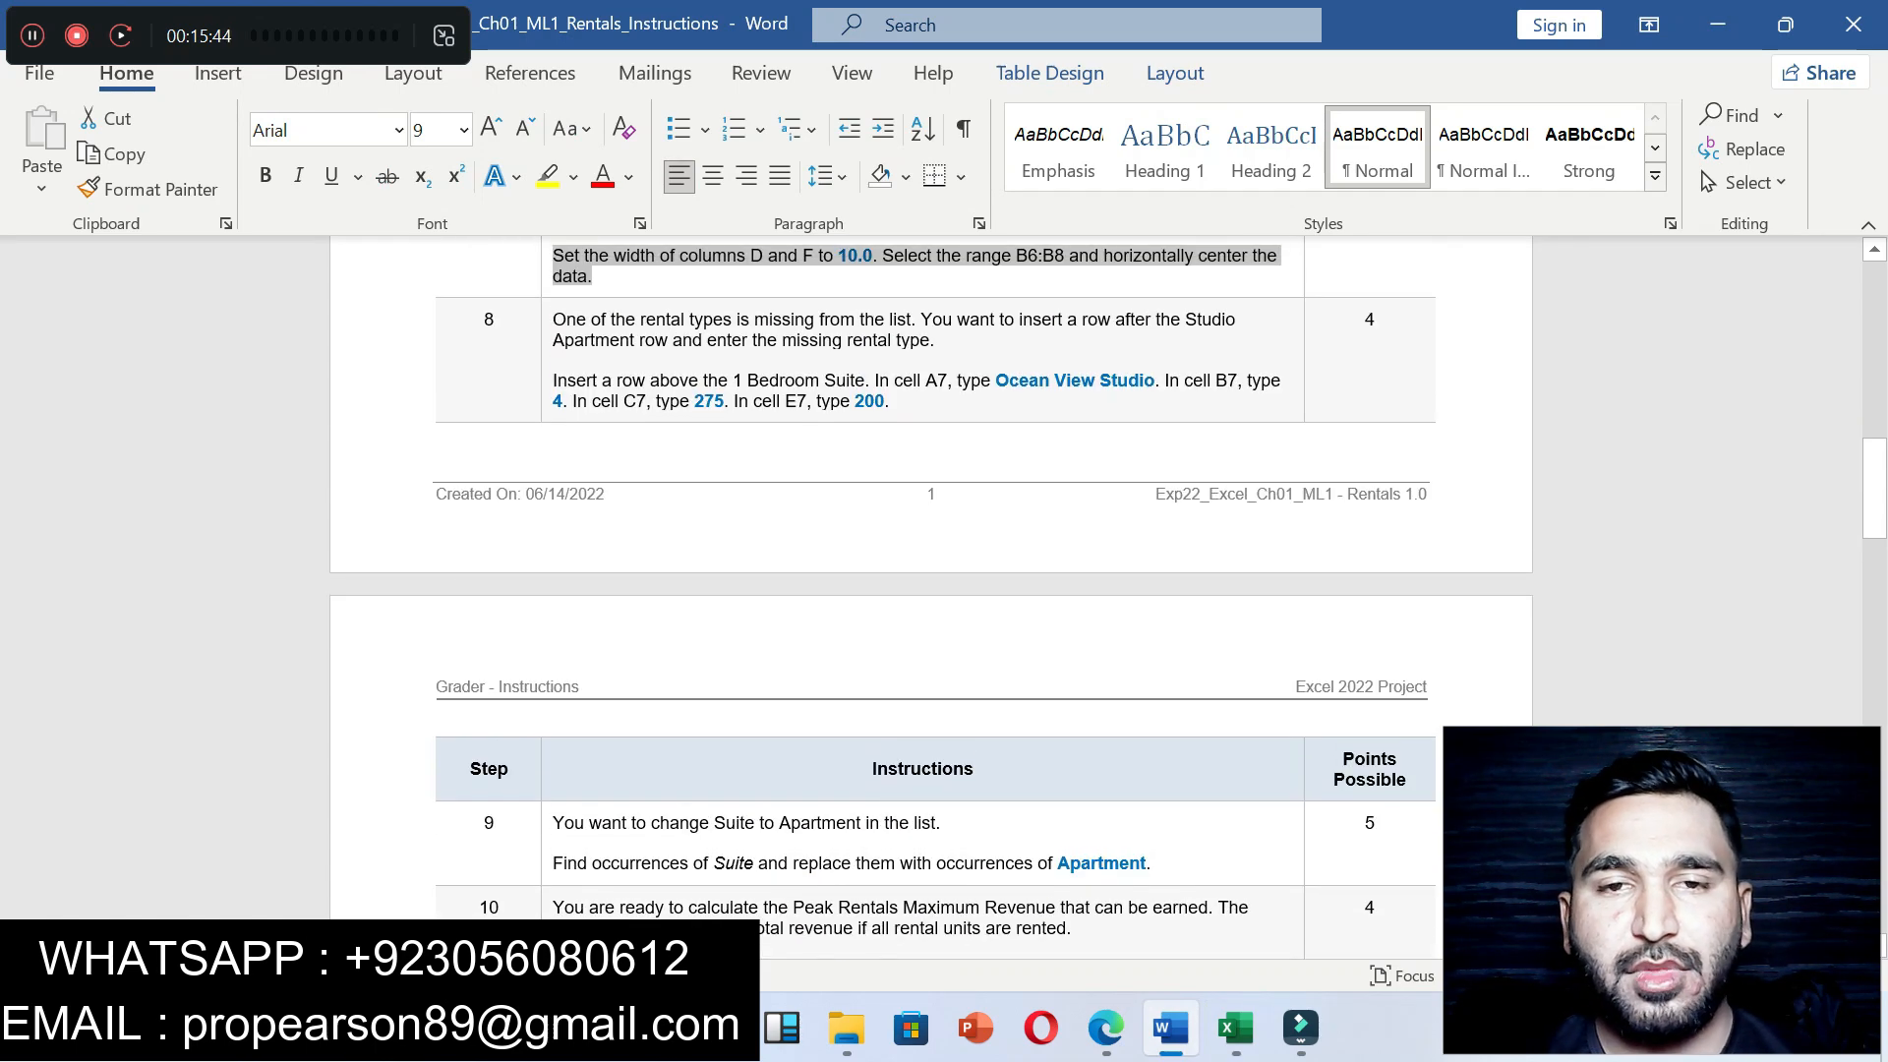
# Step: Highlight in yellow the step 14 sentence about applying Accounting Number Format in the Word instructions
pyautogui.moveTo(1875, 490); pyautogui.dragTo(1875, 639)
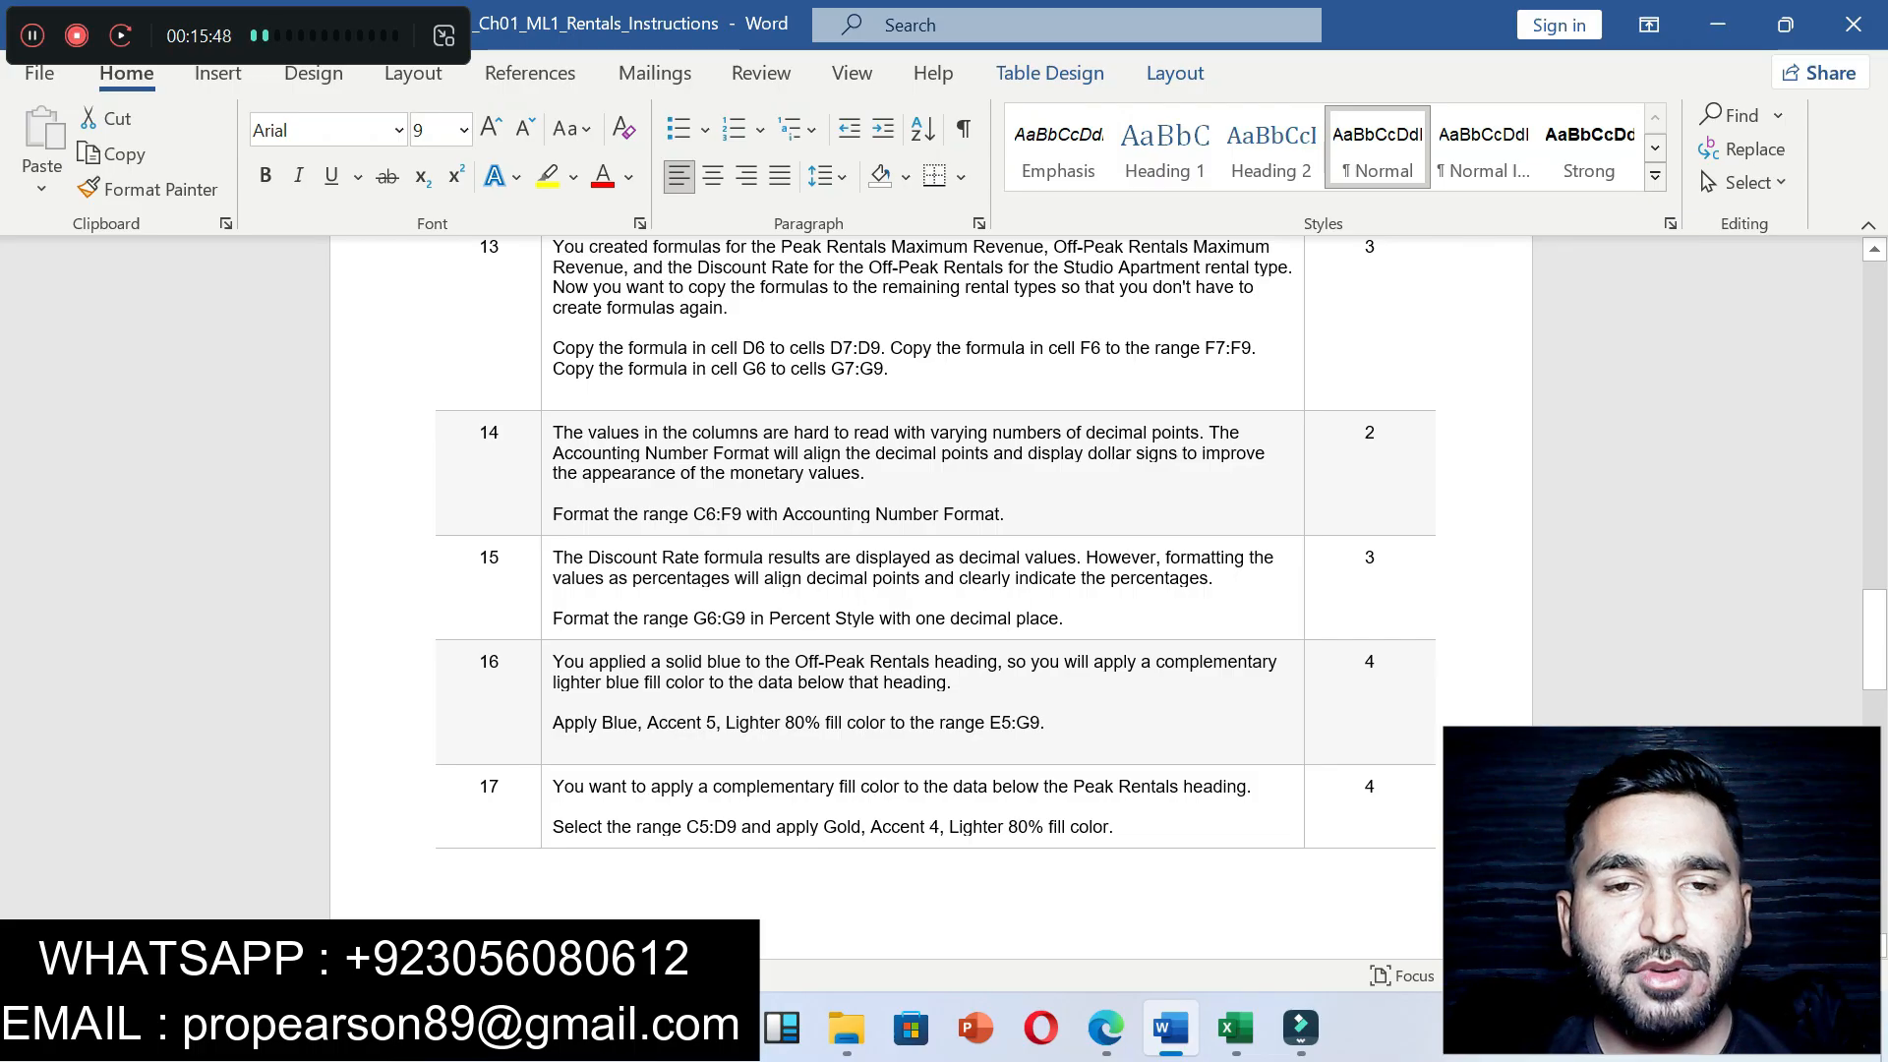
pyautogui.moveTo(552, 513); pyautogui.dragTo(1004, 513)
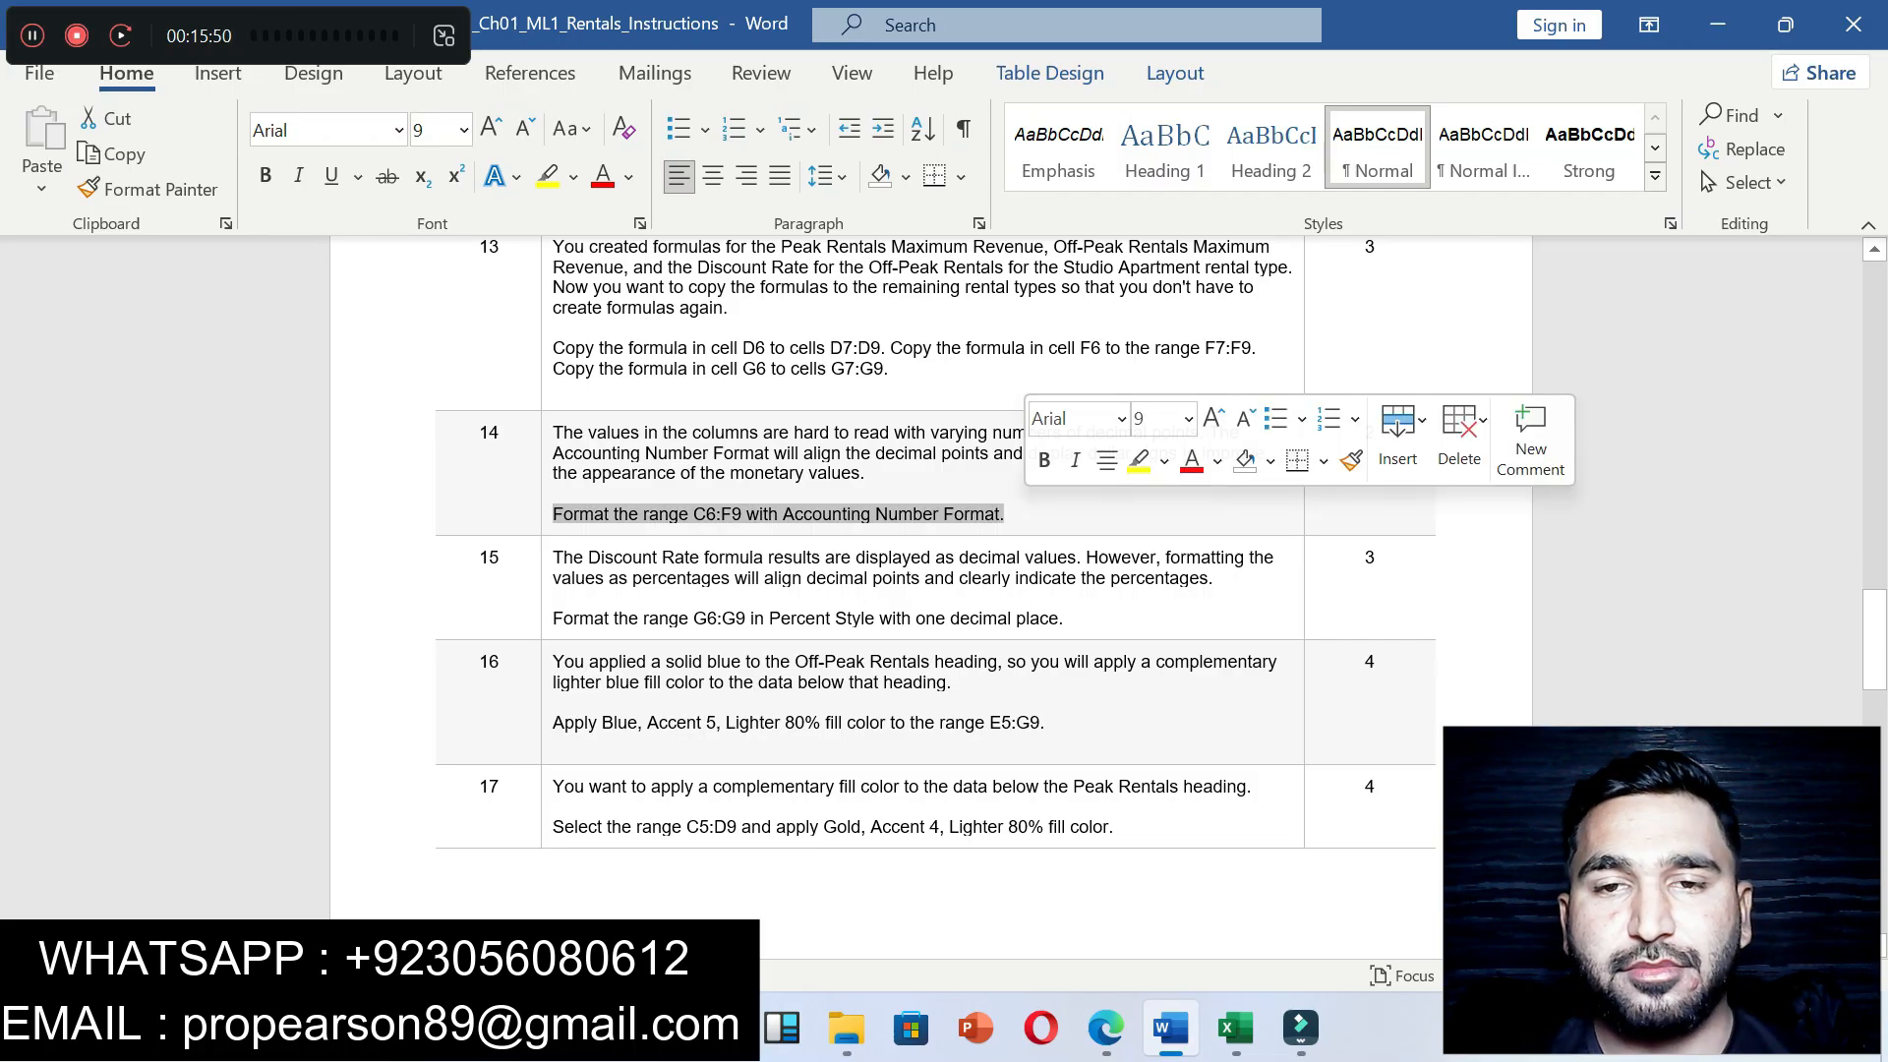
pyautogui.click(1139, 459)
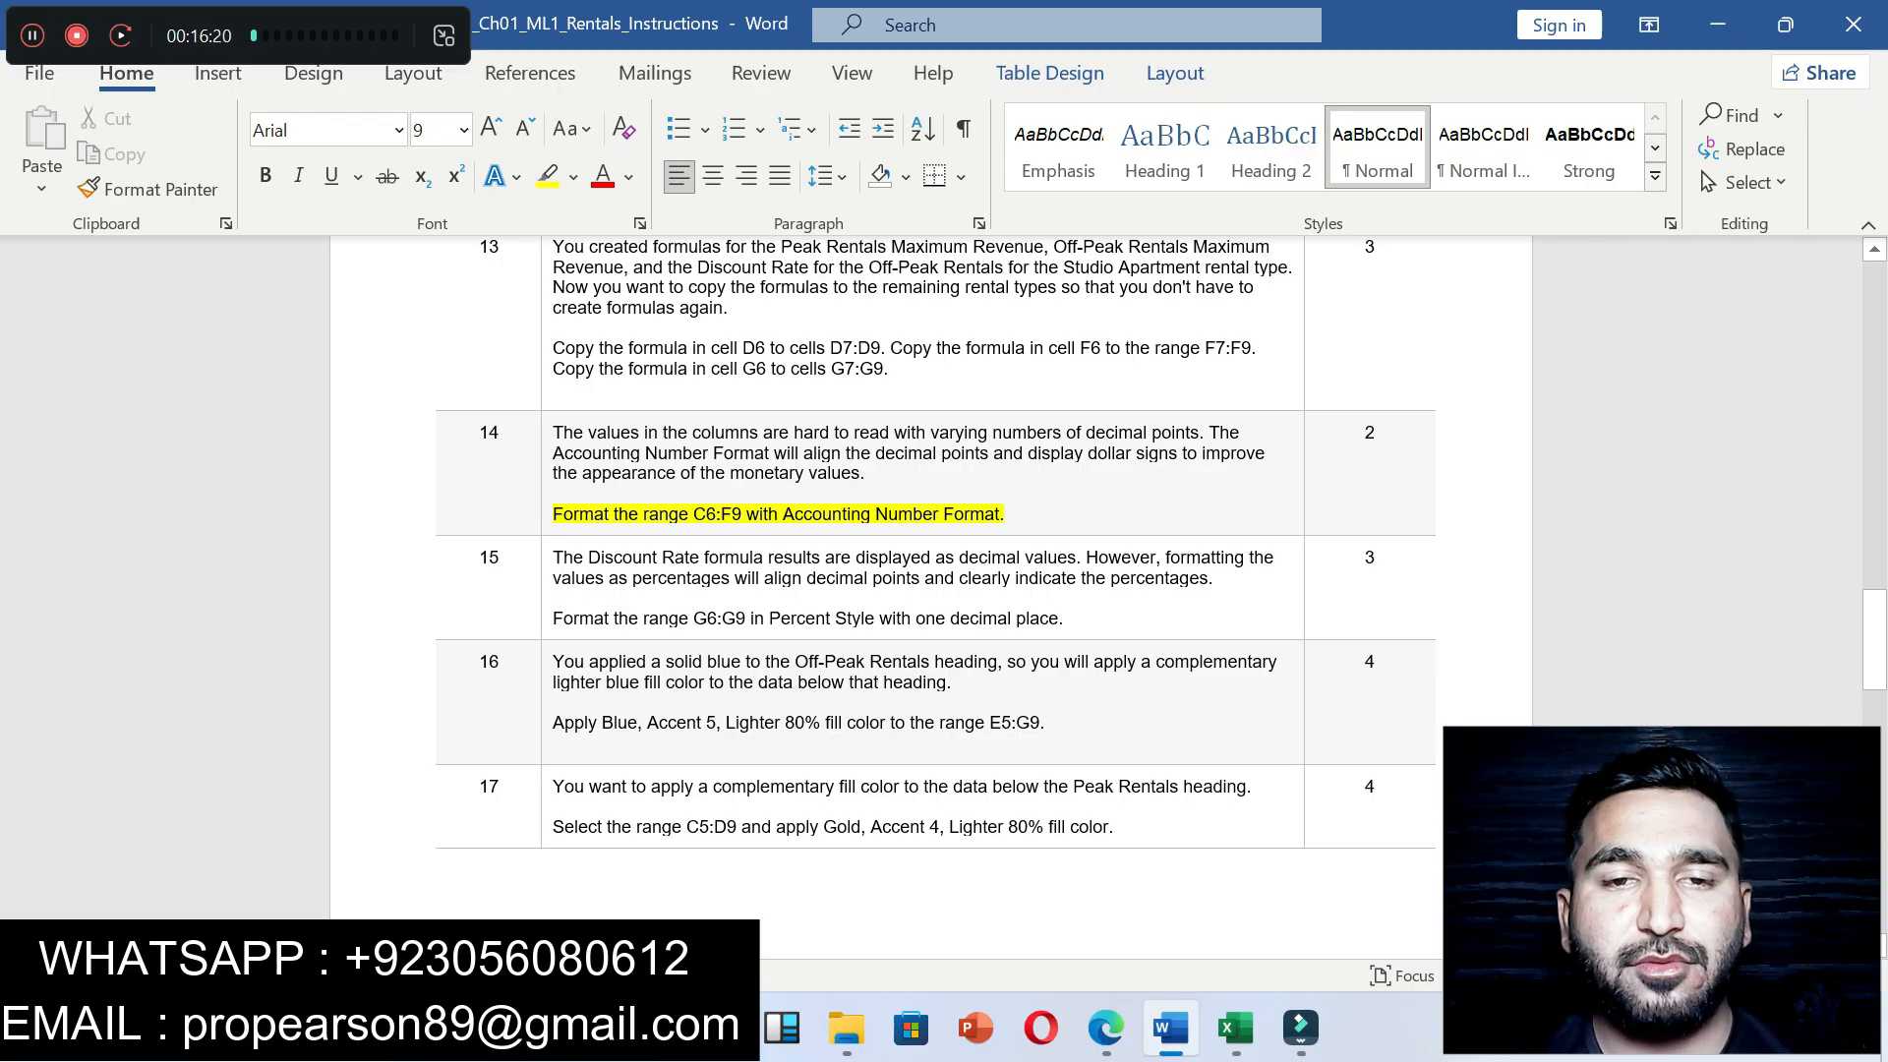
# Step: Copy the range reference C6:F9 from step 14, switch to Excel and apply the Accounting number format to that range
pyautogui.moveTo(693, 513); pyautogui.dragTo(745, 513)
pyautogui.hotkey('ctrl', 'c')
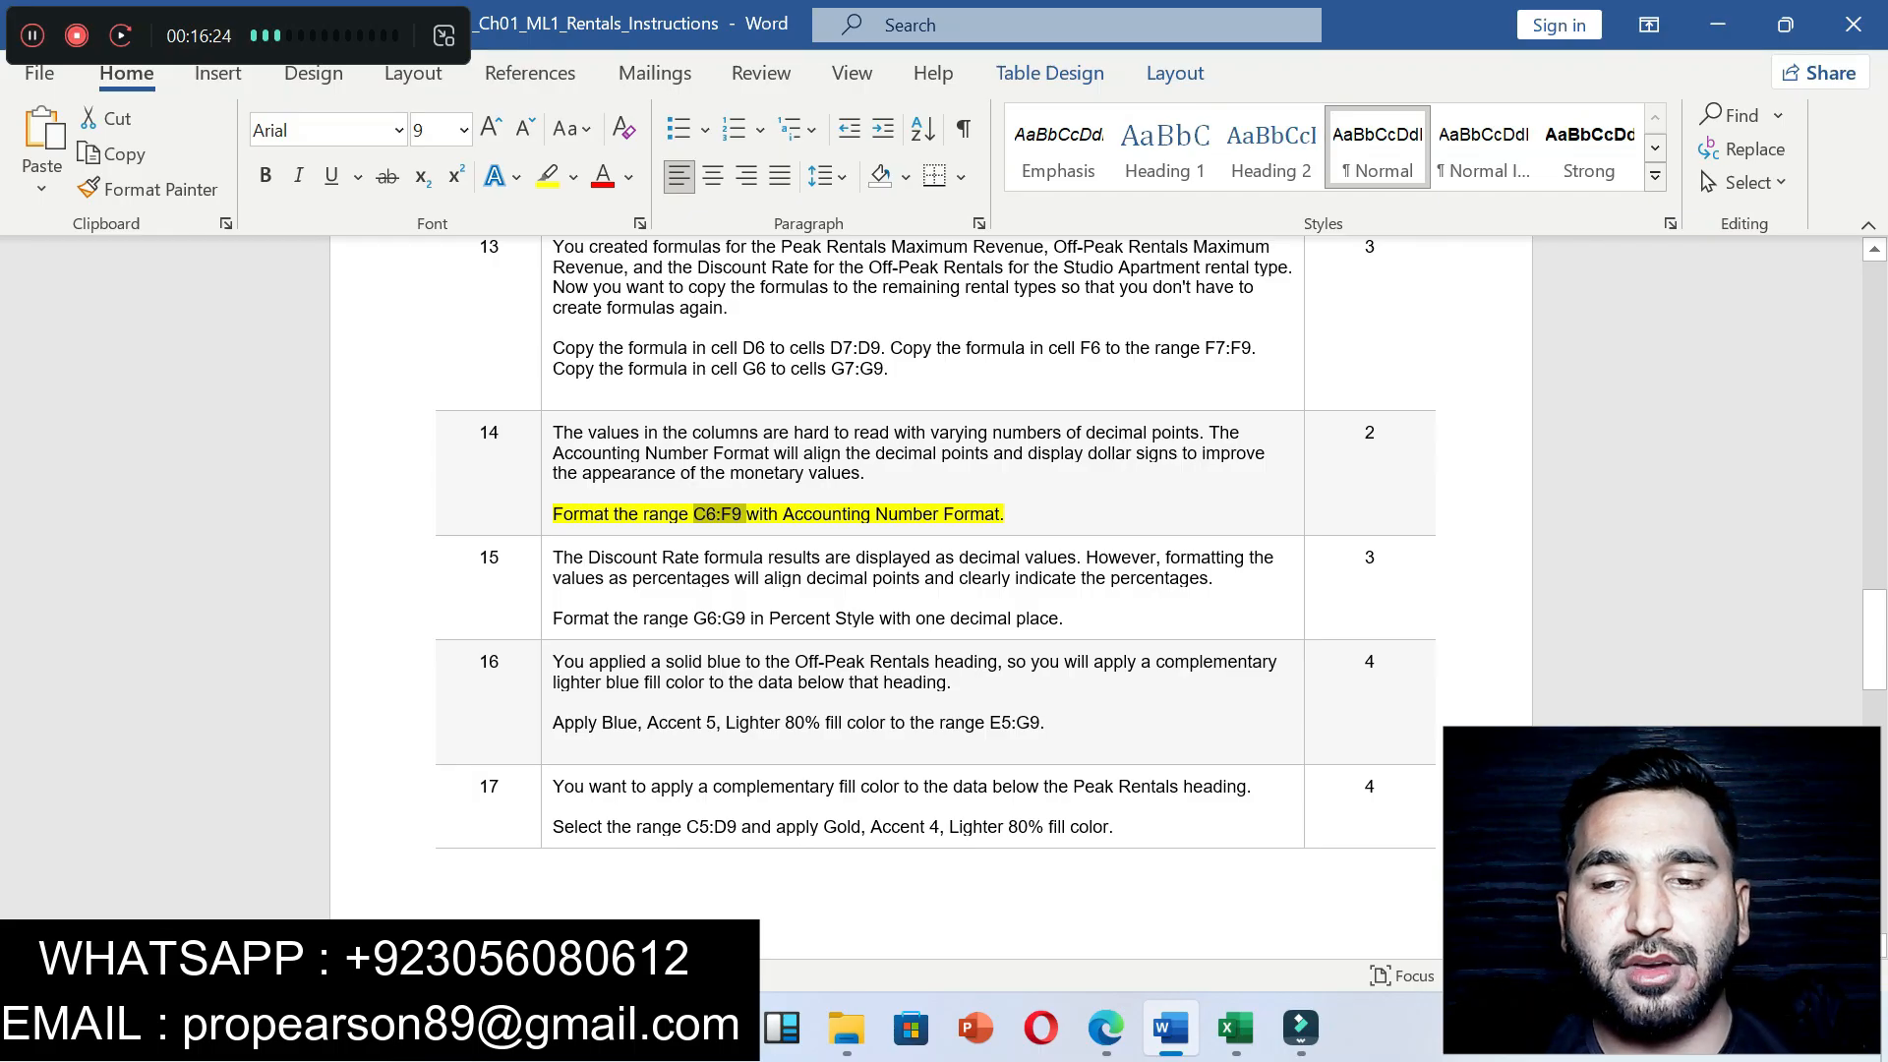
pyautogui.click(1236, 1027)
pyautogui.click(61, 268)
pyautogui.hotkey('ctrl', 'v')
pyautogui.press('Return')
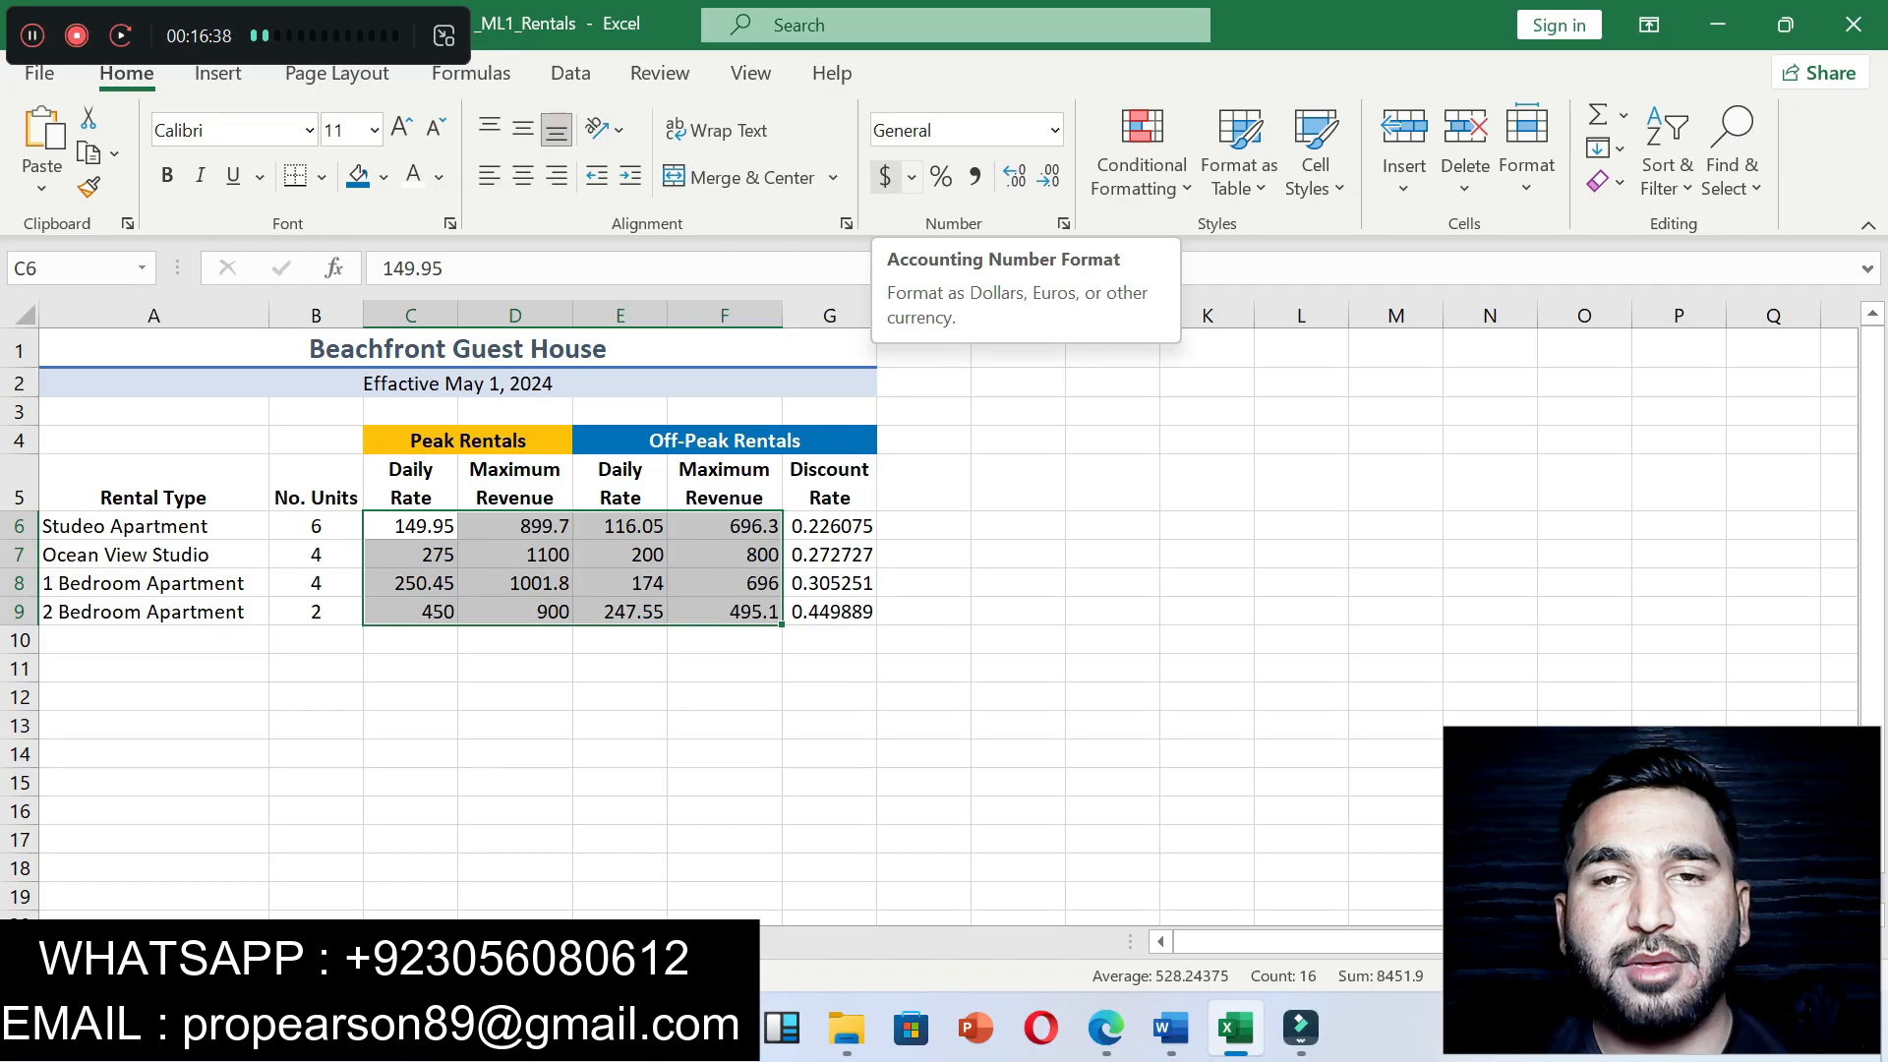
pyautogui.click(1054, 129)
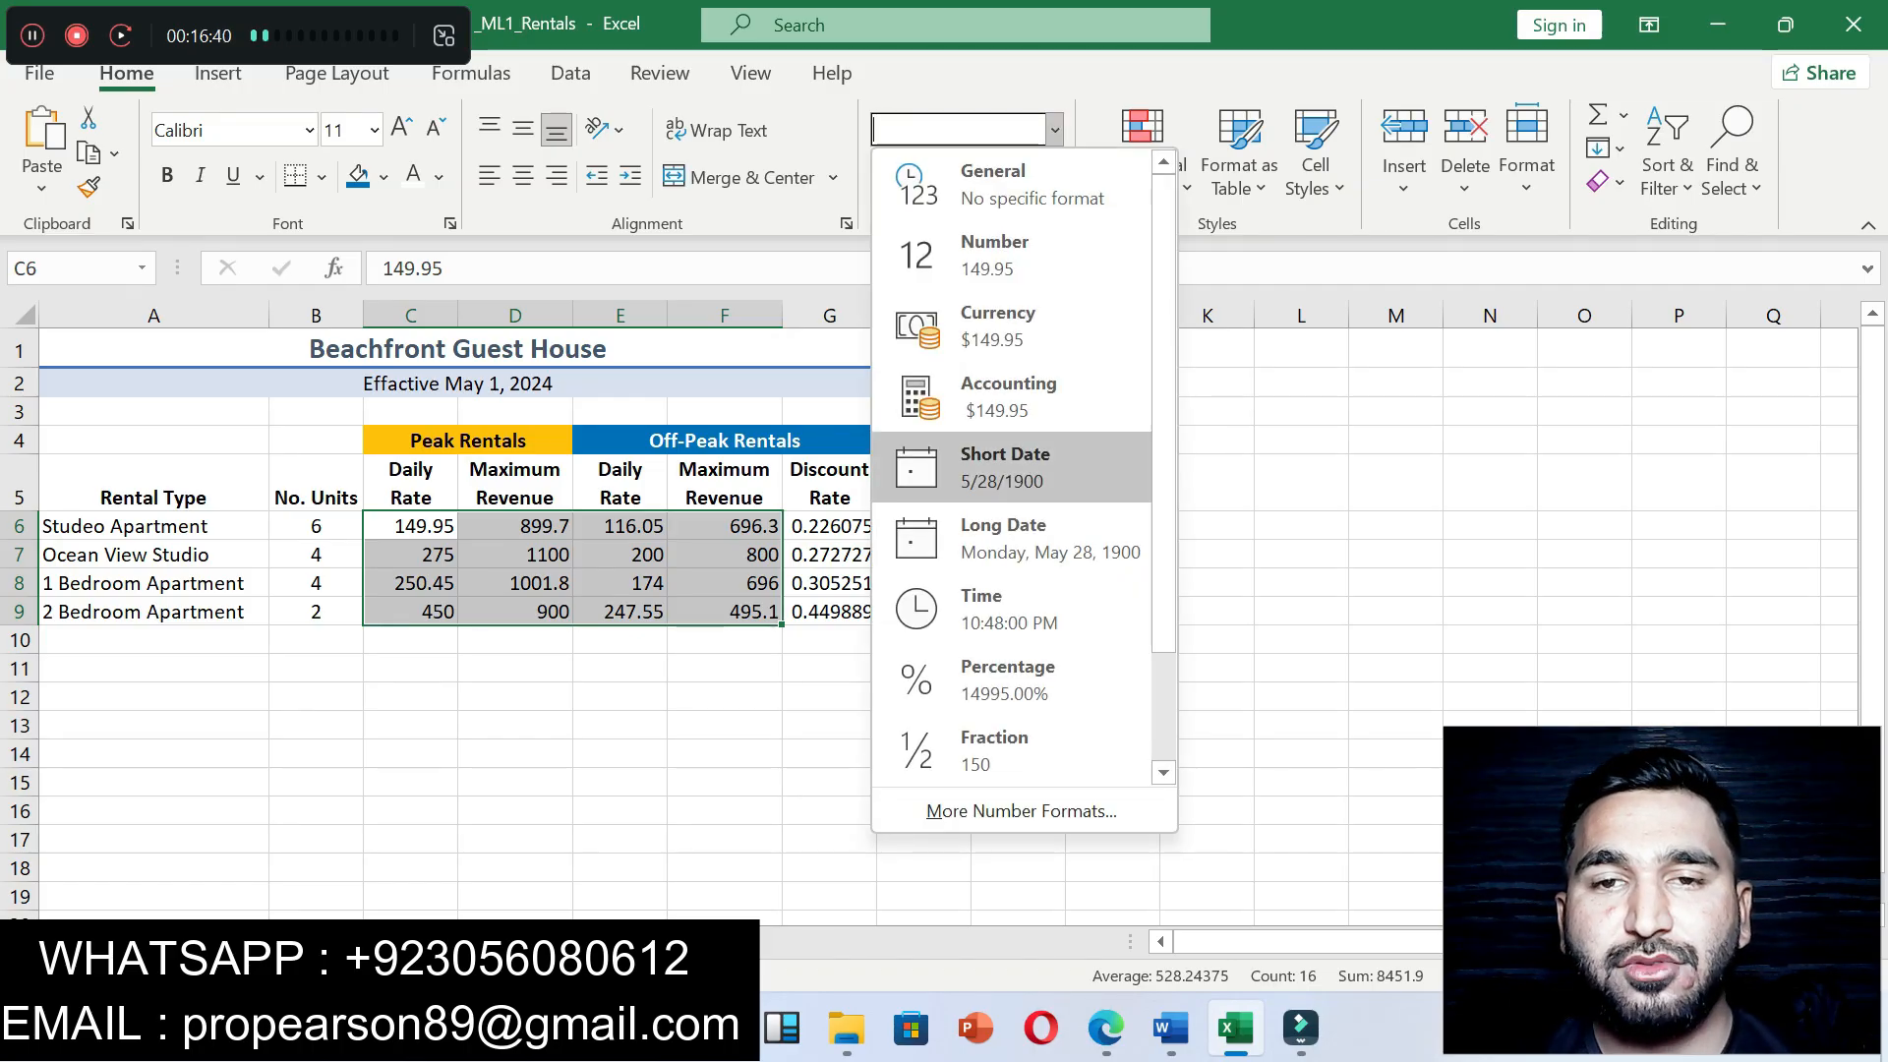
pyautogui.click(1009, 396)
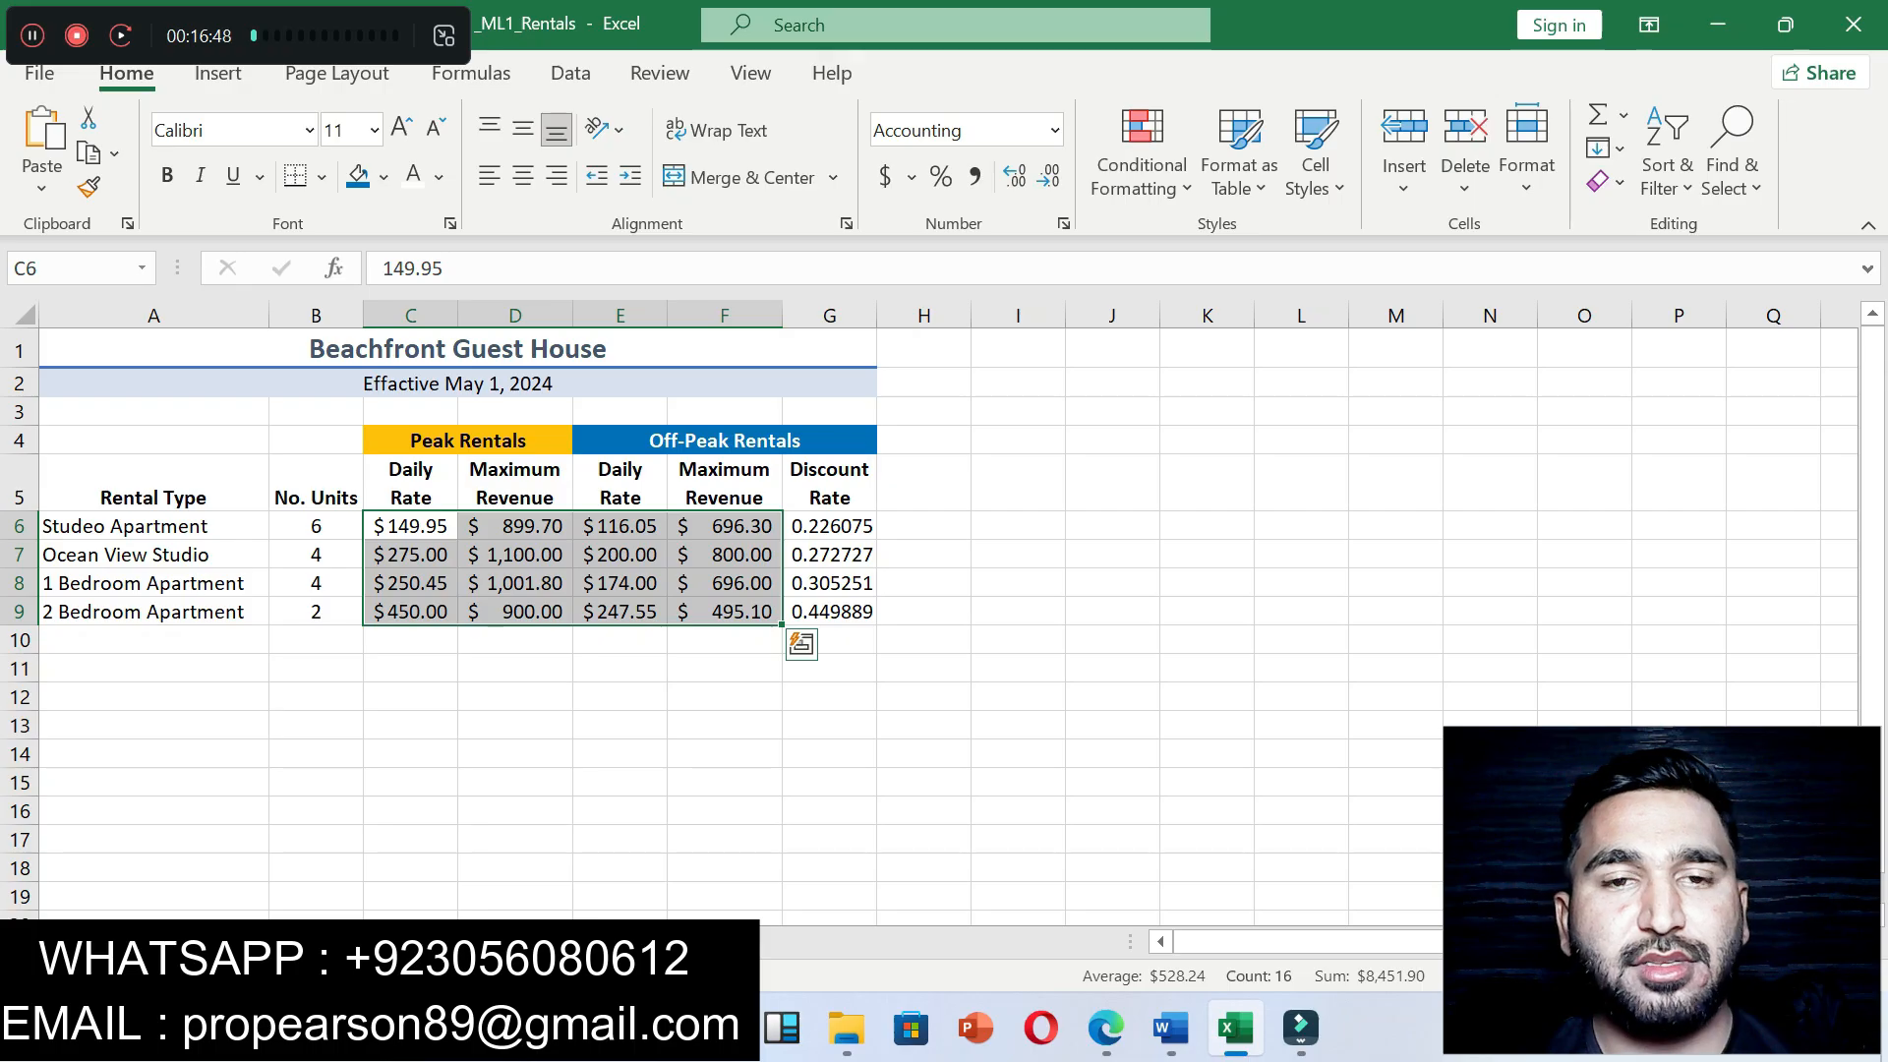
pyautogui.click(725, 754)
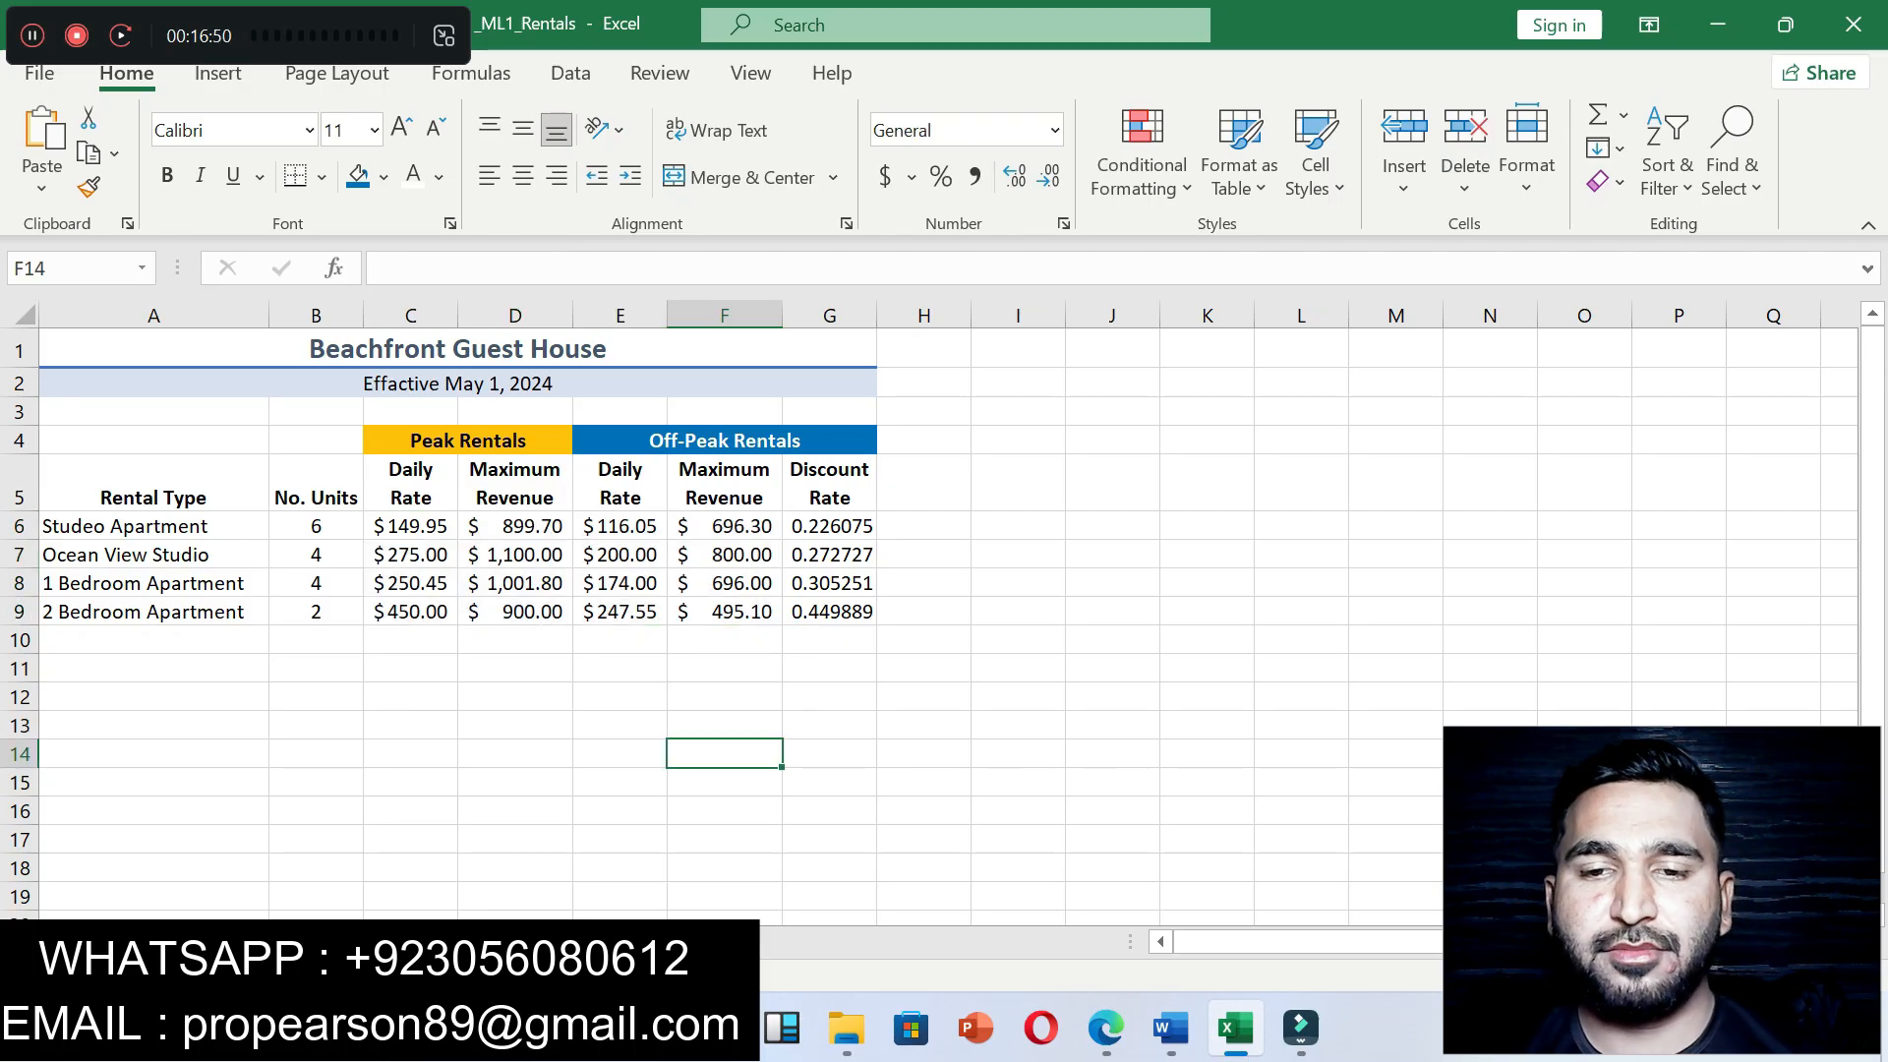
# Step: Return to Word, undo the step 14 highlight and highlight the whole step 15 text in yellow
pyautogui.click(1170, 1028)
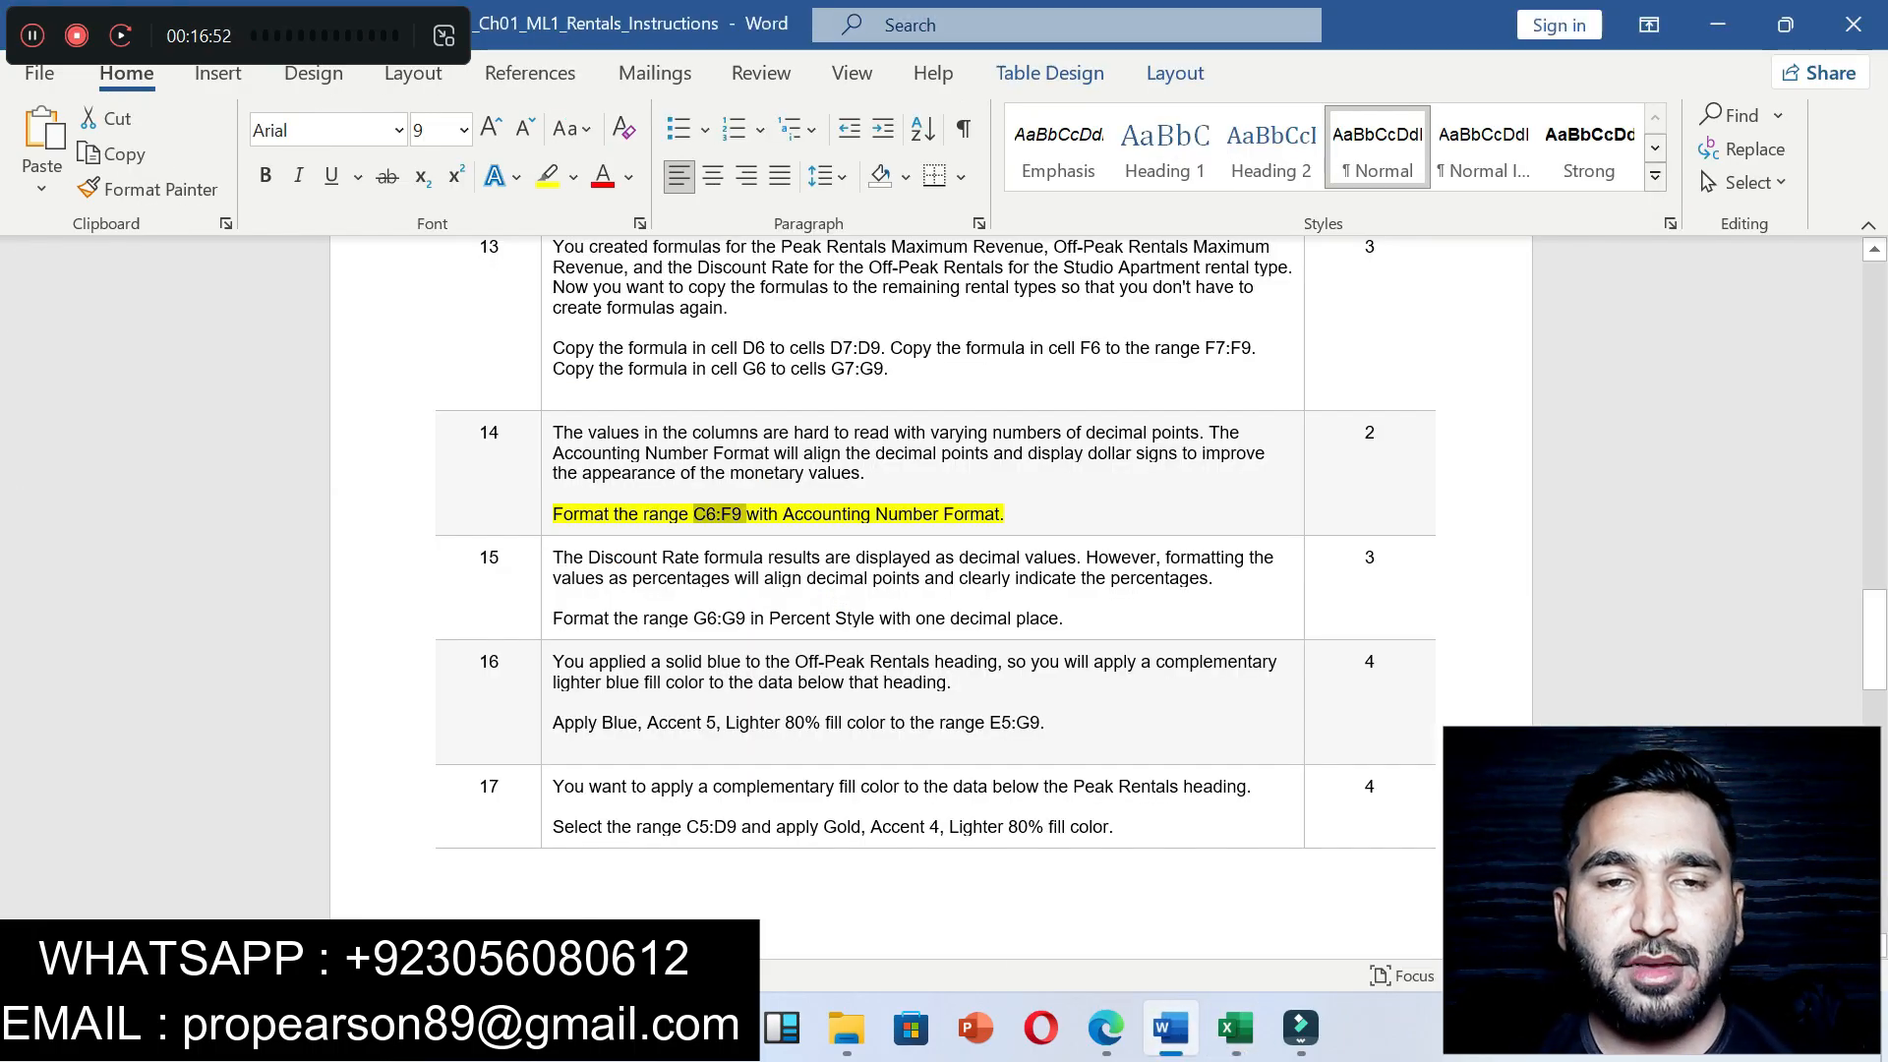
pyautogui.hotkey('ctrl', 'z')
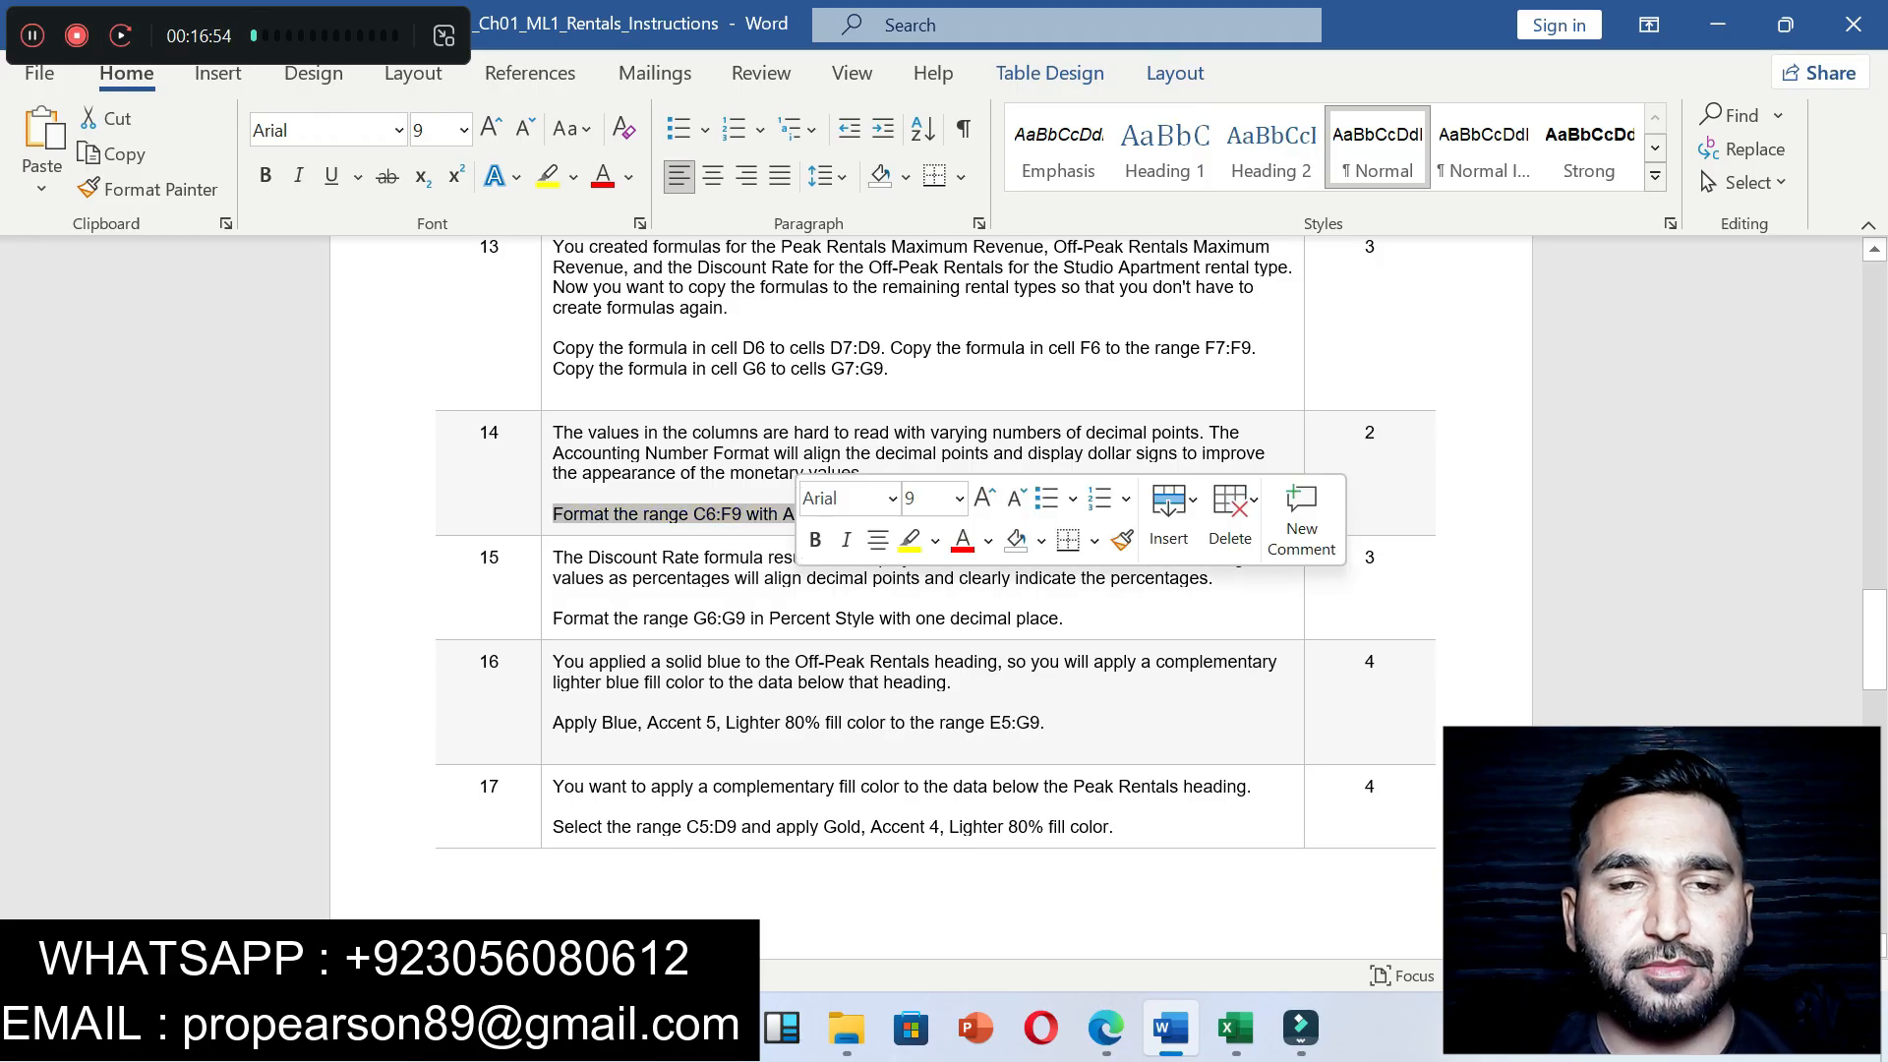
pyautogui.click(553, 596)
pyautogui.moveTo(554, 558); pyautogui.dragTo(1066, 619)
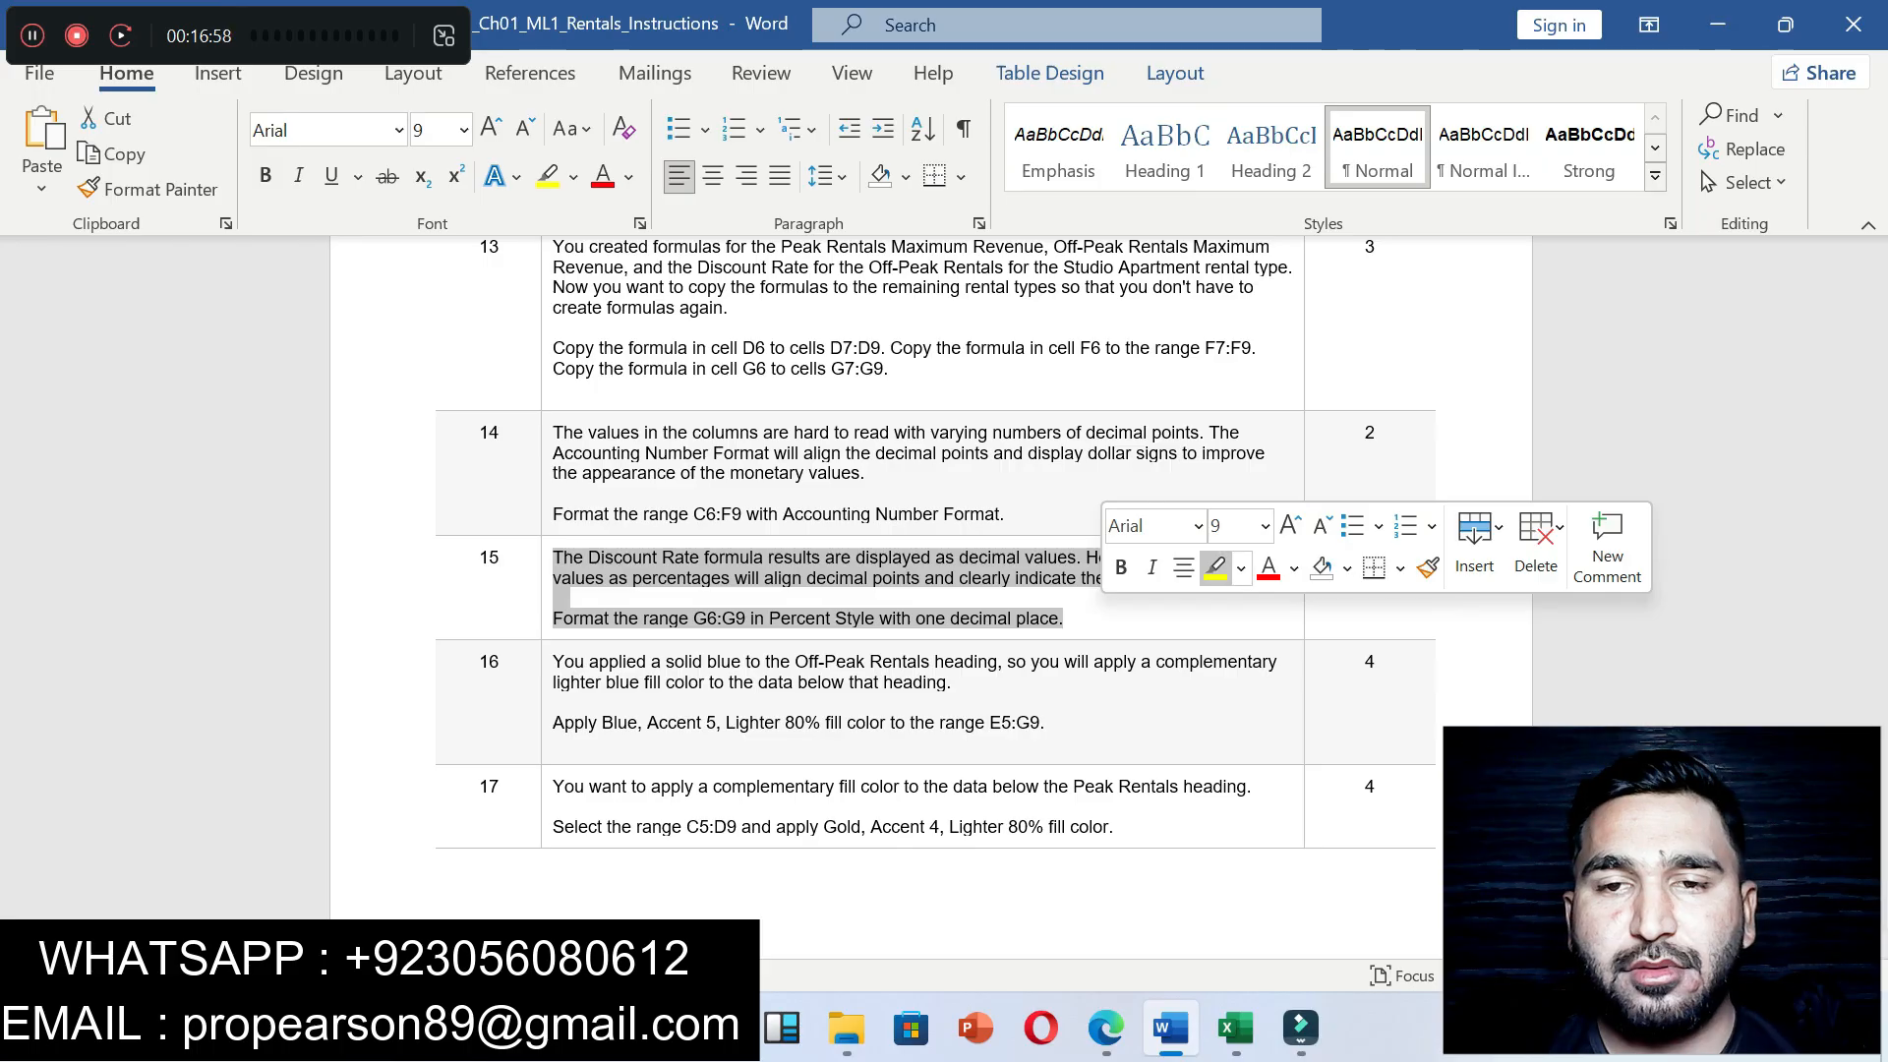
pyautogui.click(1215, 568)
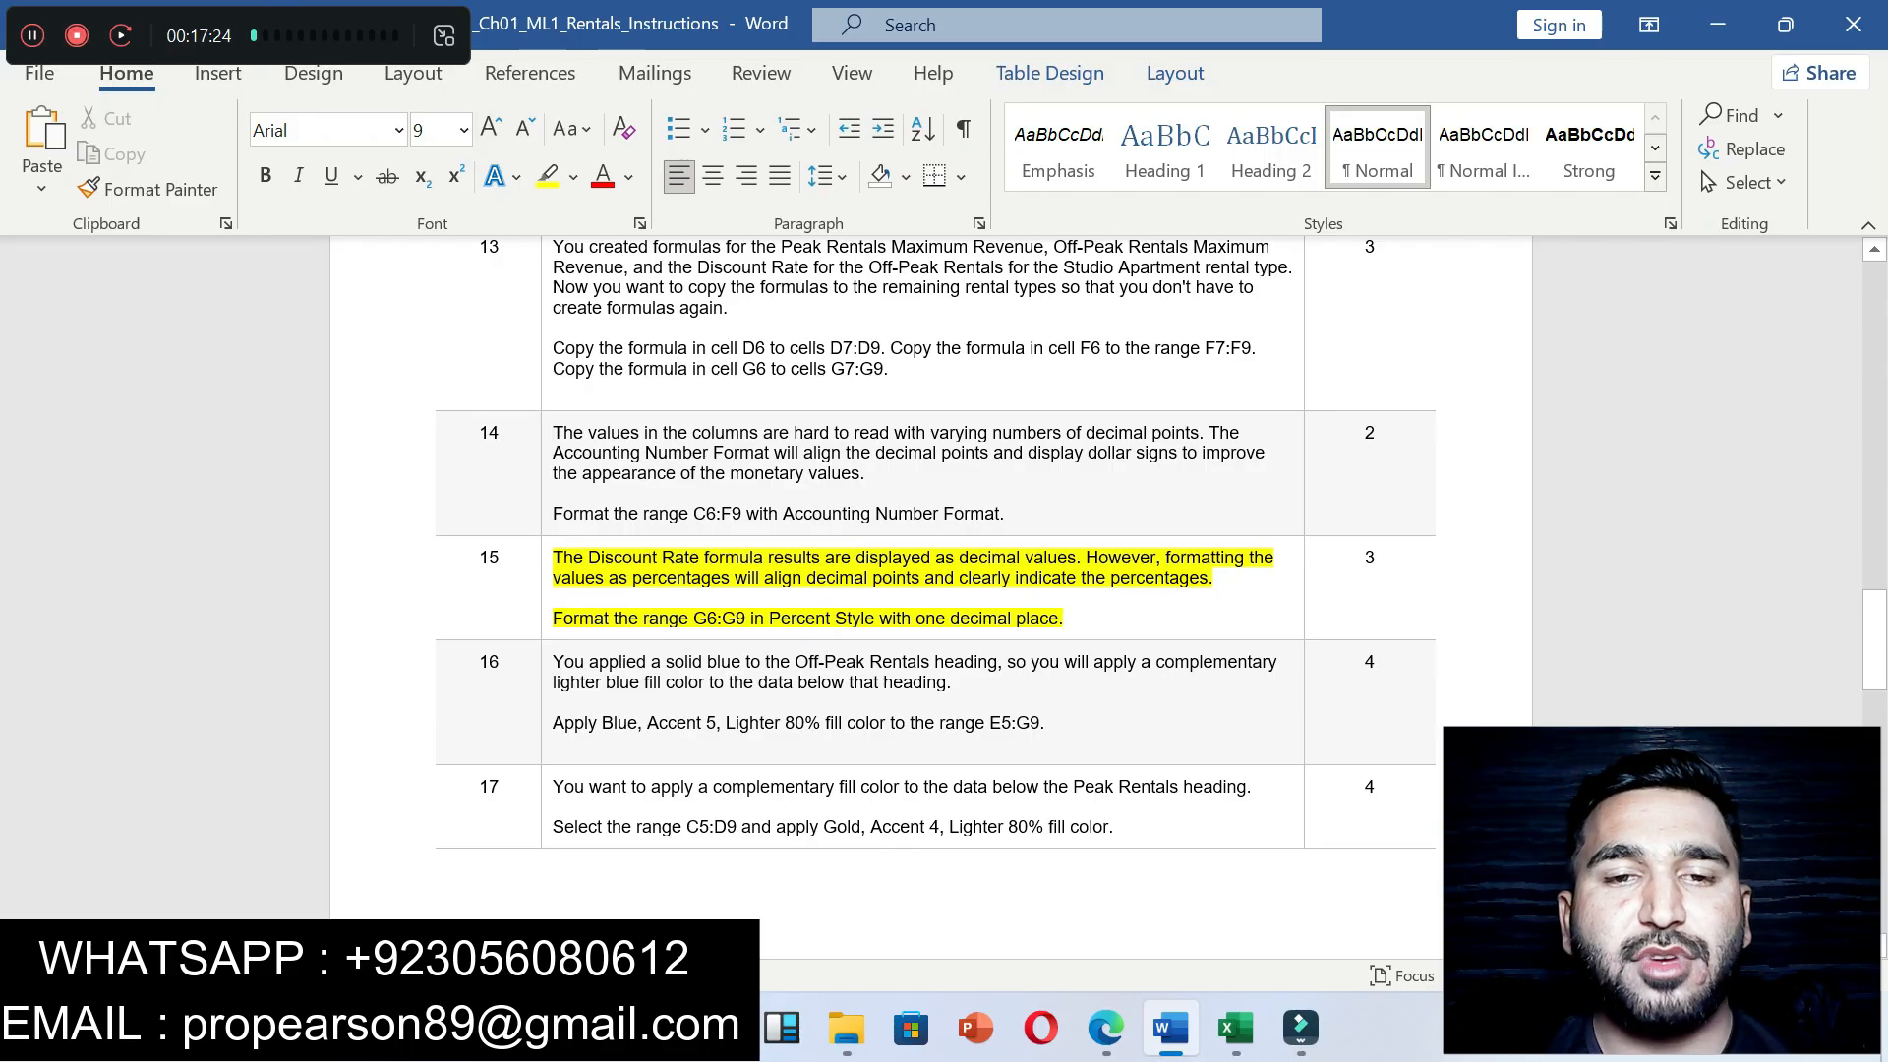
# Step: Take the range G6:G9 from step 15 and format it in Excel as Percentage with 1 decimal place
pyautogui.moveTo(694, 619); pyautogui.dragTo(745, 618)
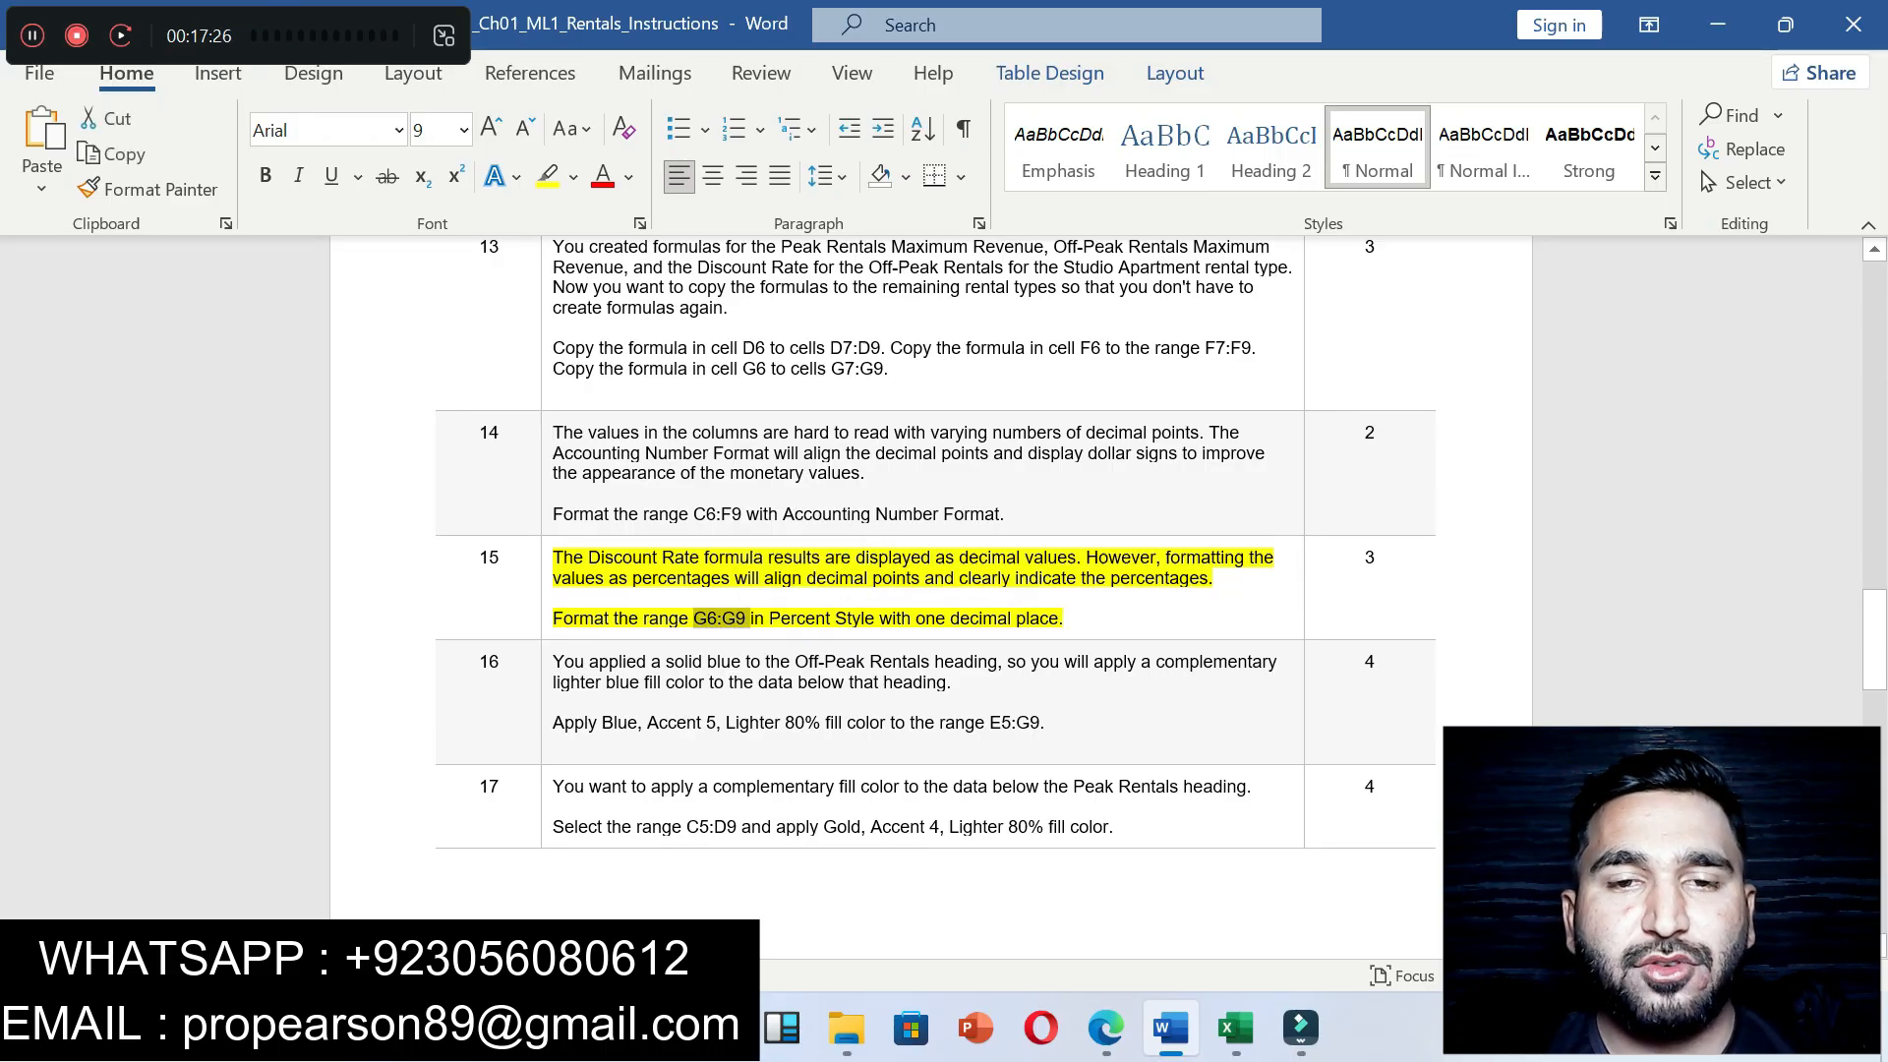
pyautogui.click(1236, 1027)
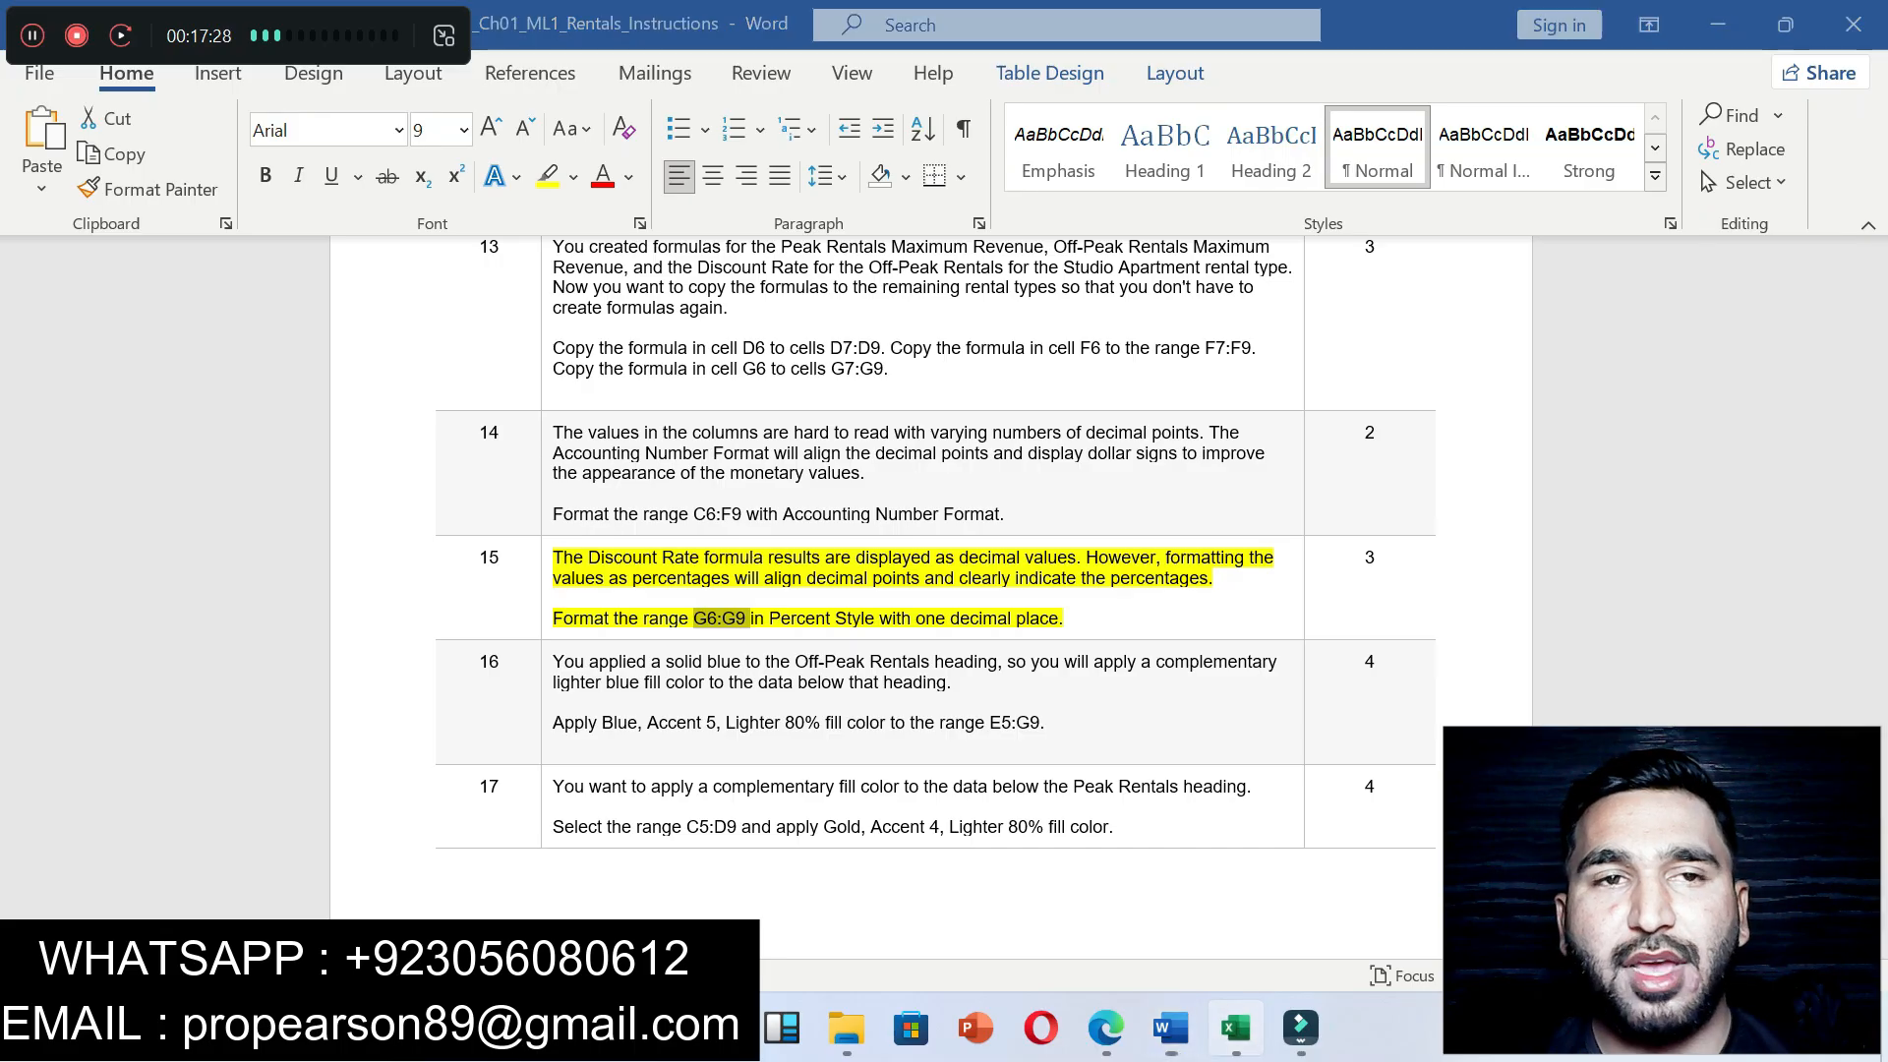
pyautogui.click(59, 268)
pyautogui.hotkey('ctrl', 'v')
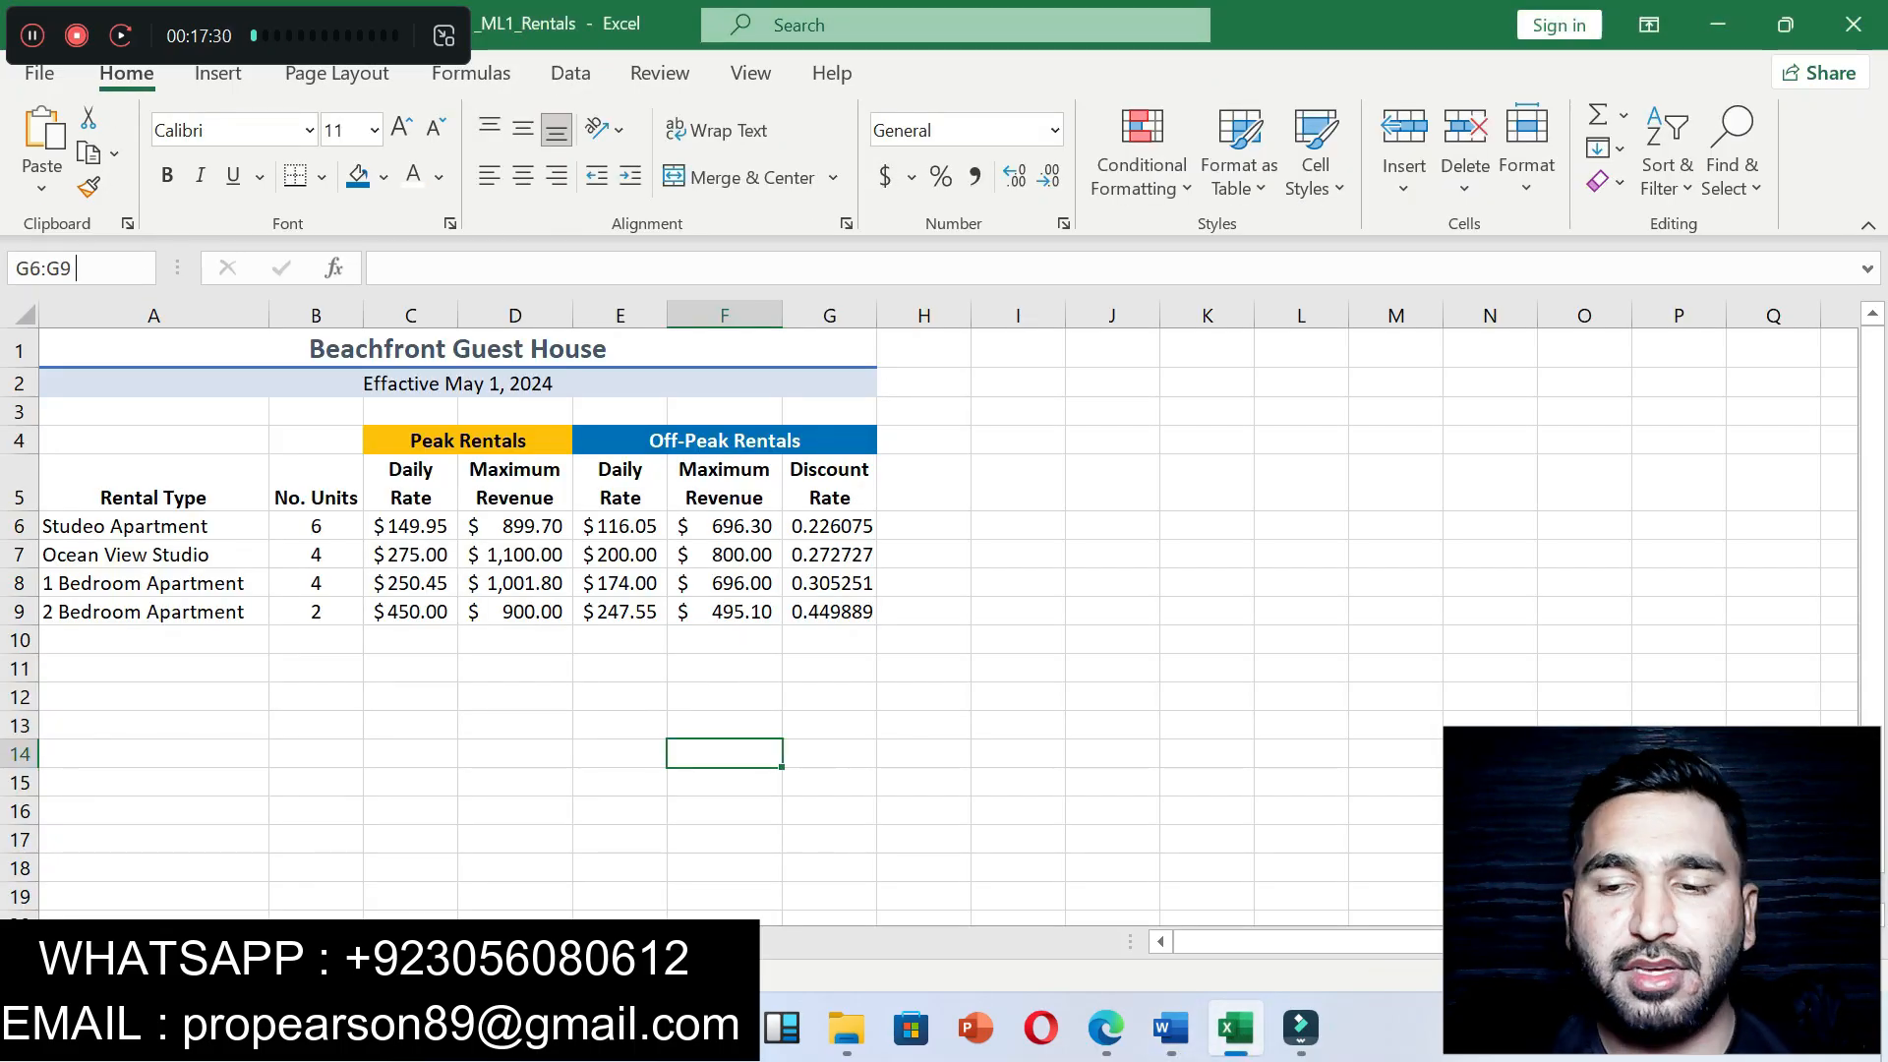
pyautogui.press('Return')
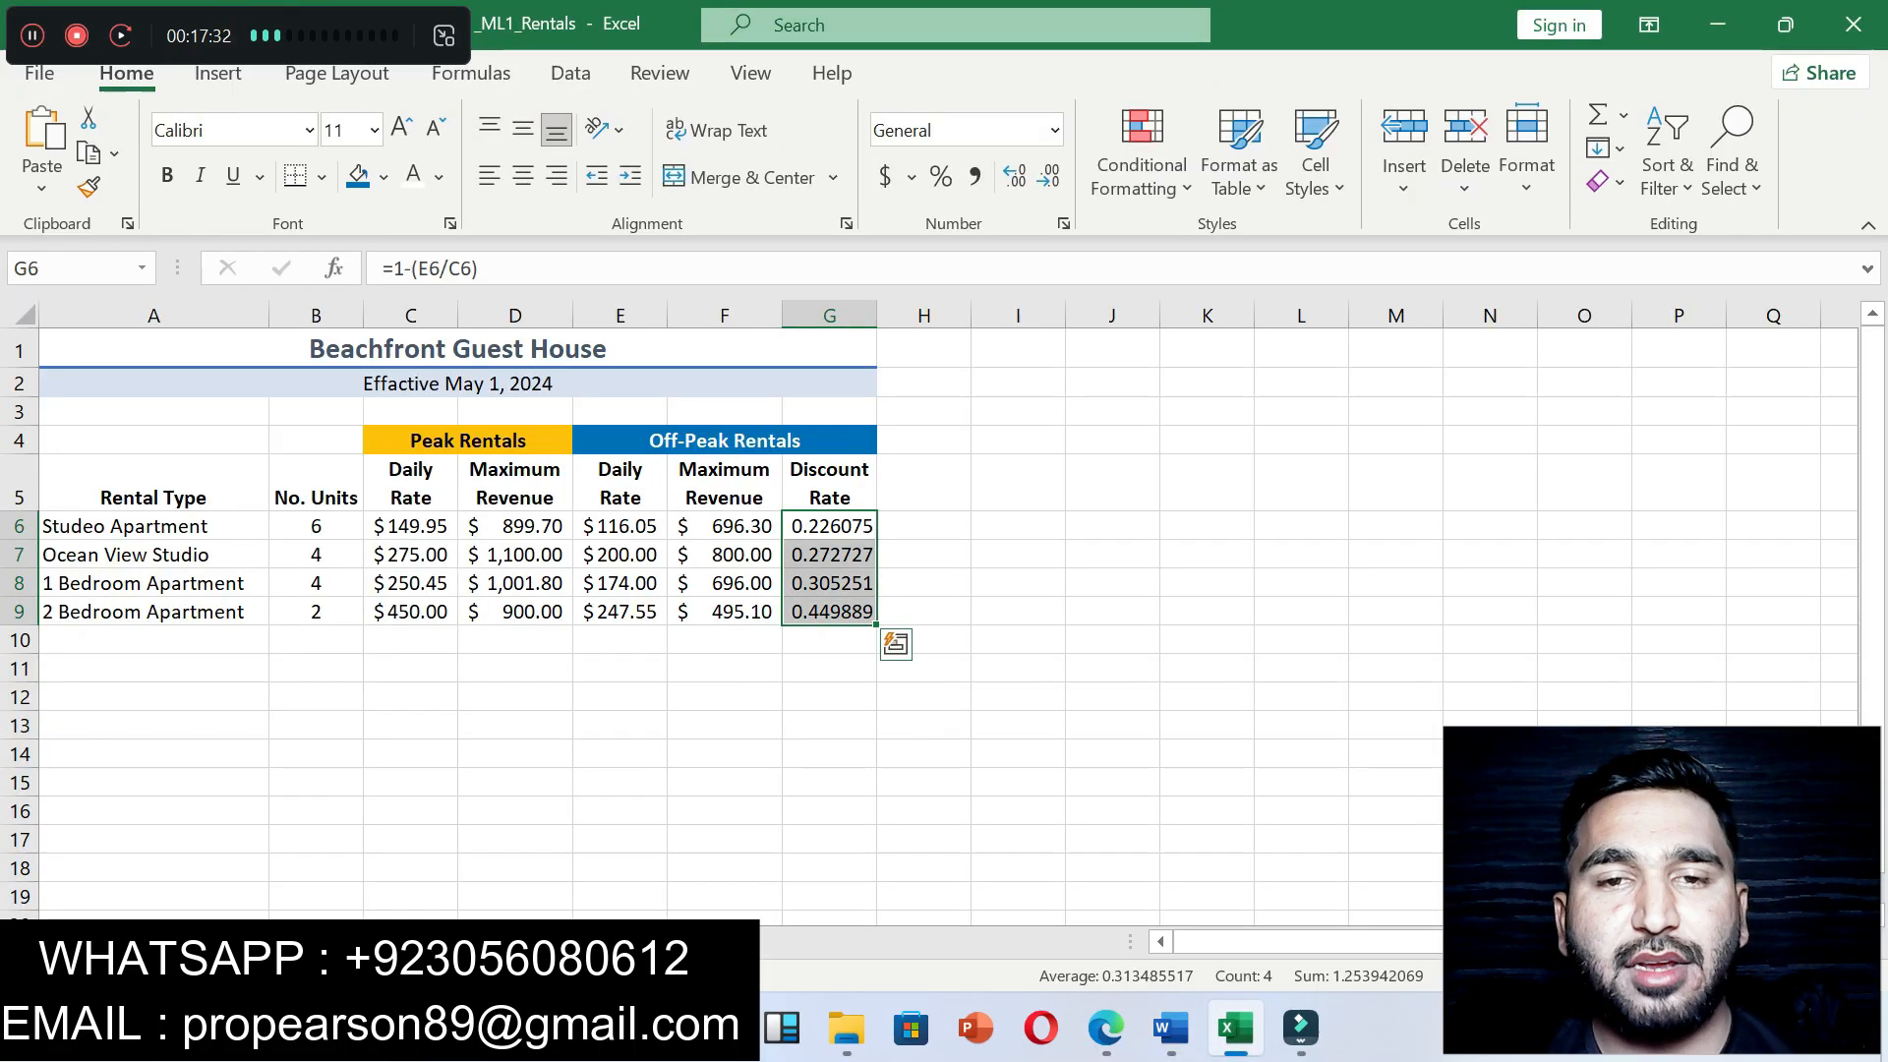
pyautogui.hotkey('alt', 'Tab')
pyautogui.moveTo(769, 617); pyautogui.dragTo(1058, 619)
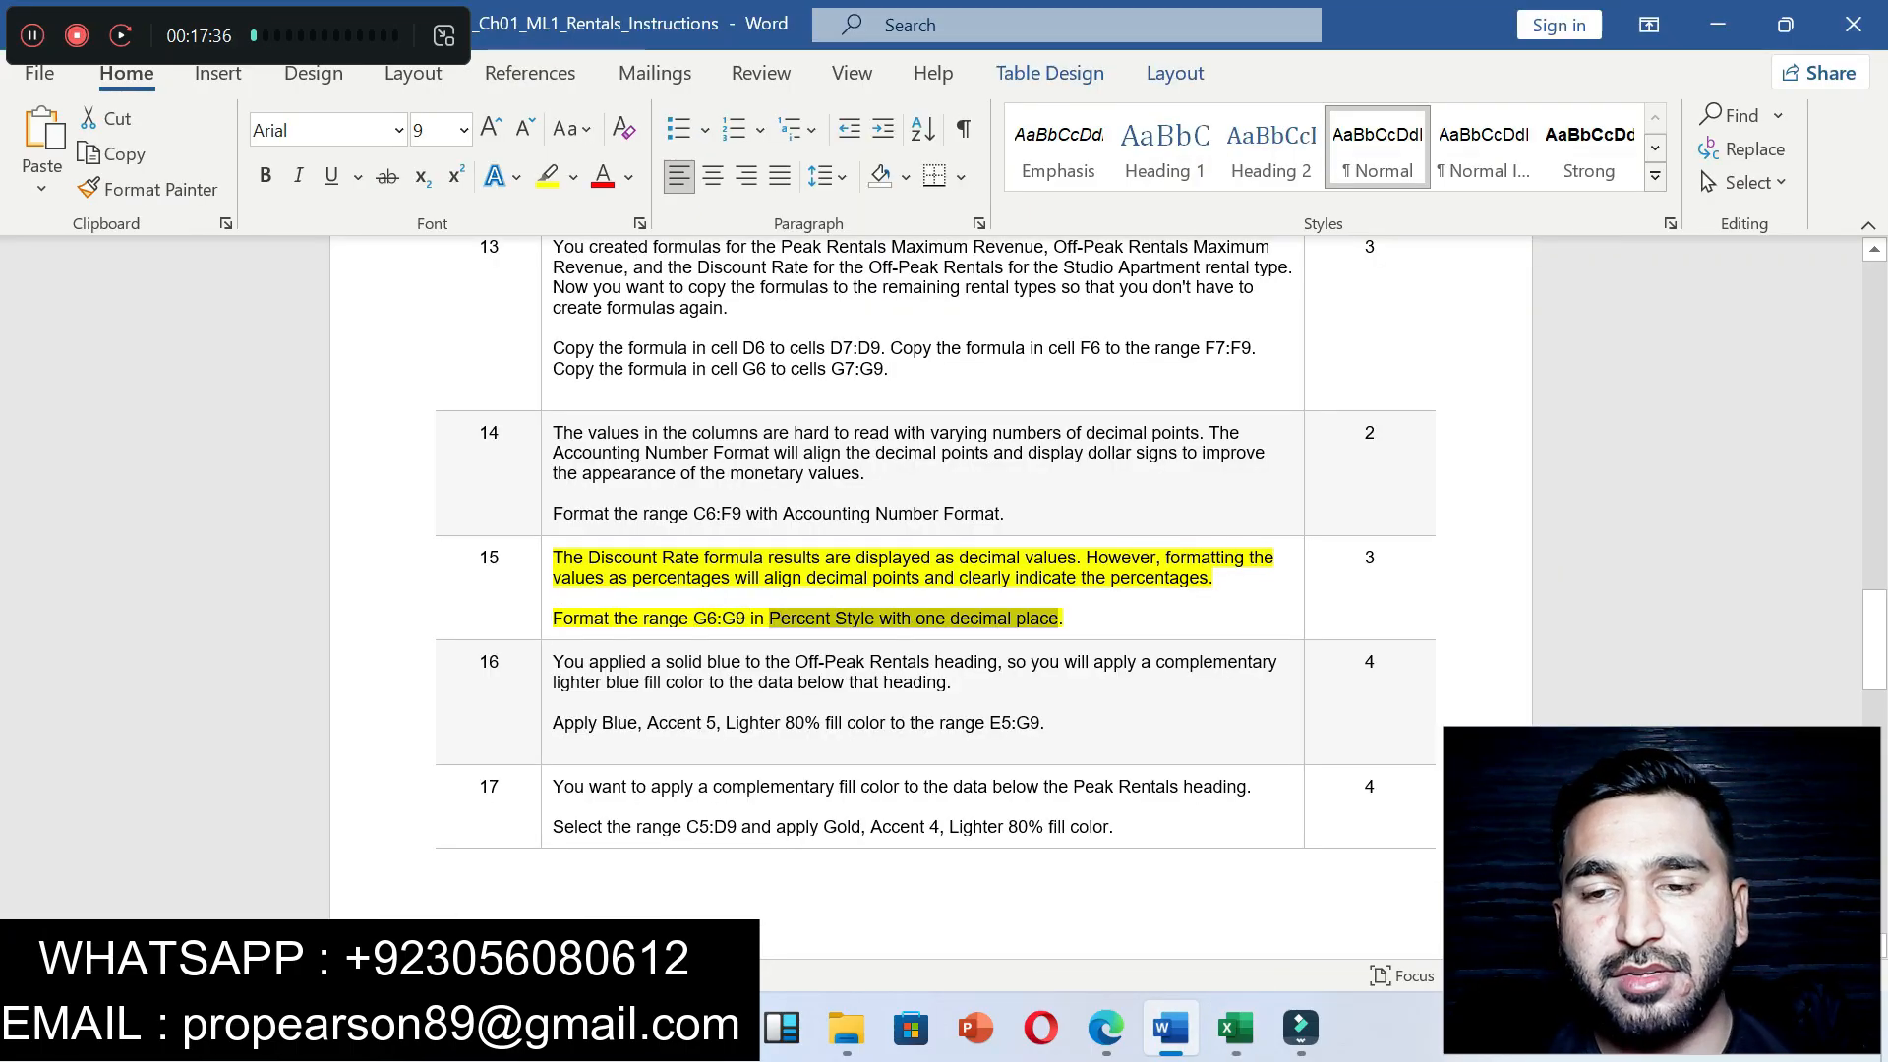
pyautogui.click(1236, 1028)
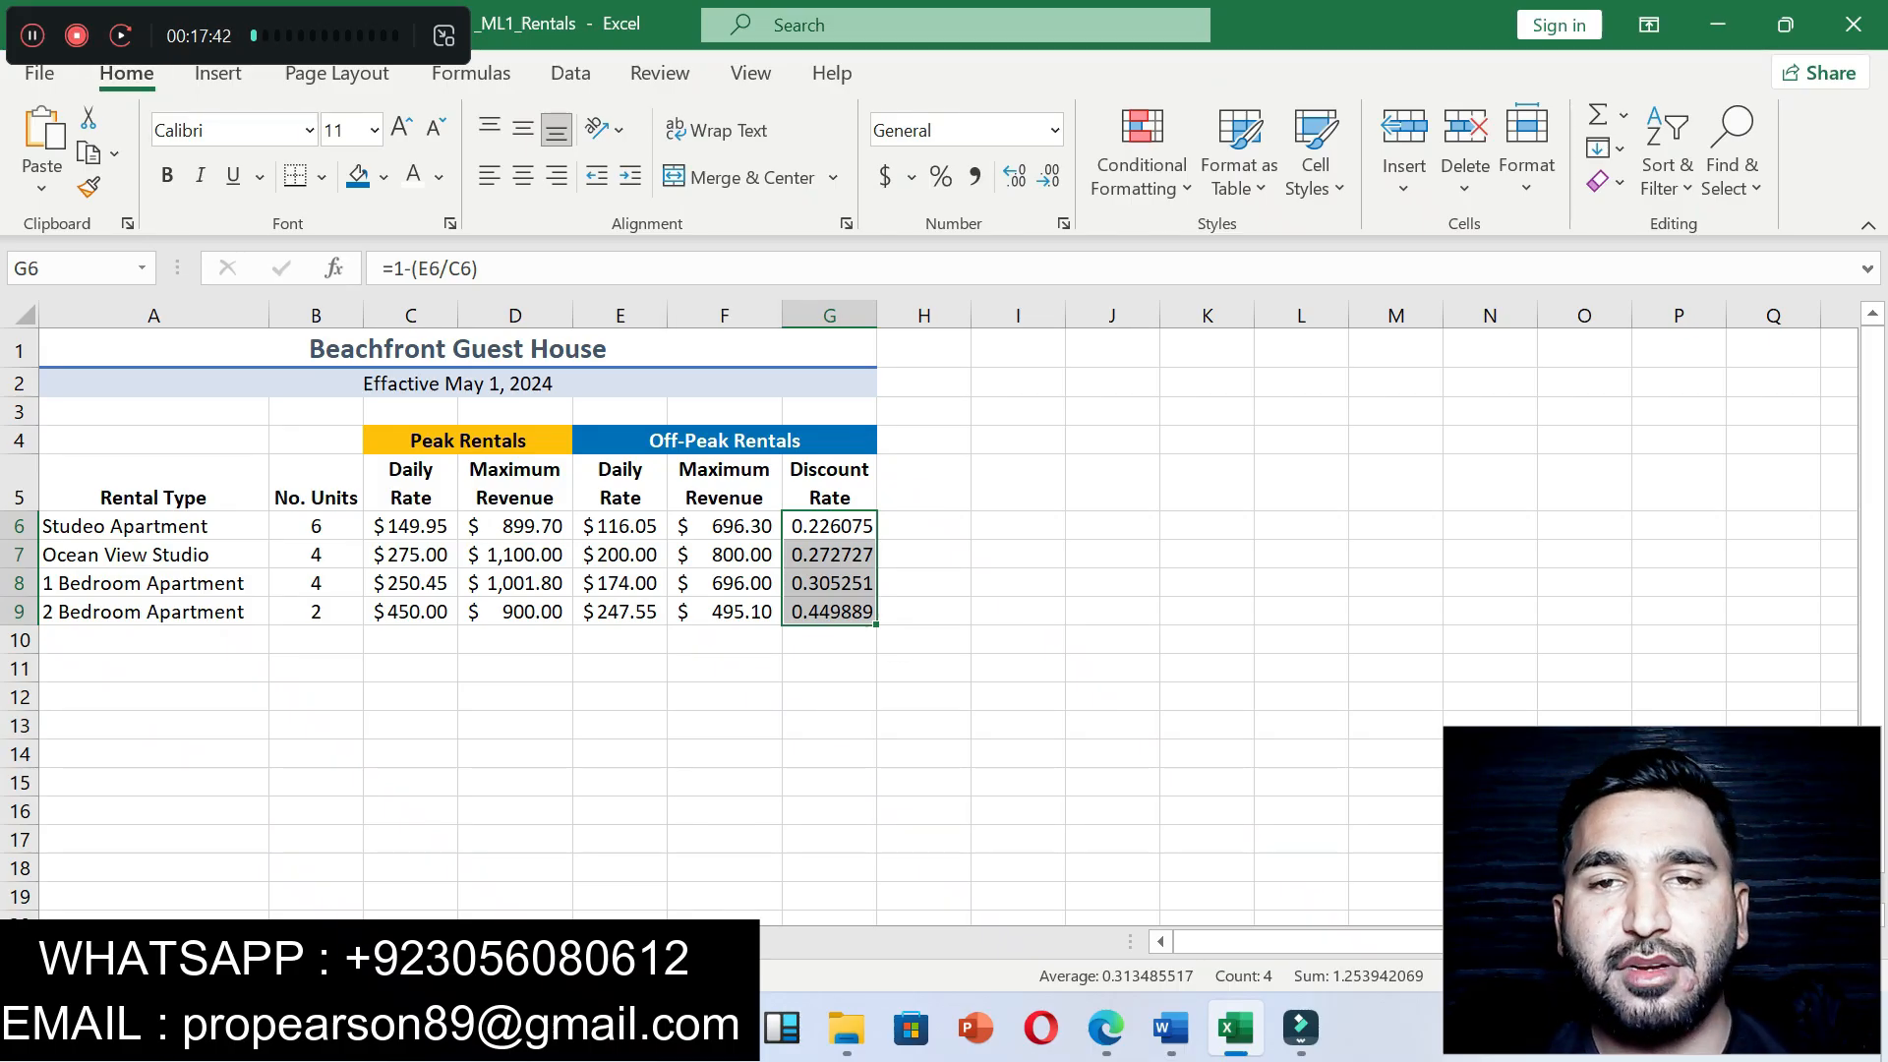
pyautogui.click(1063, 223)
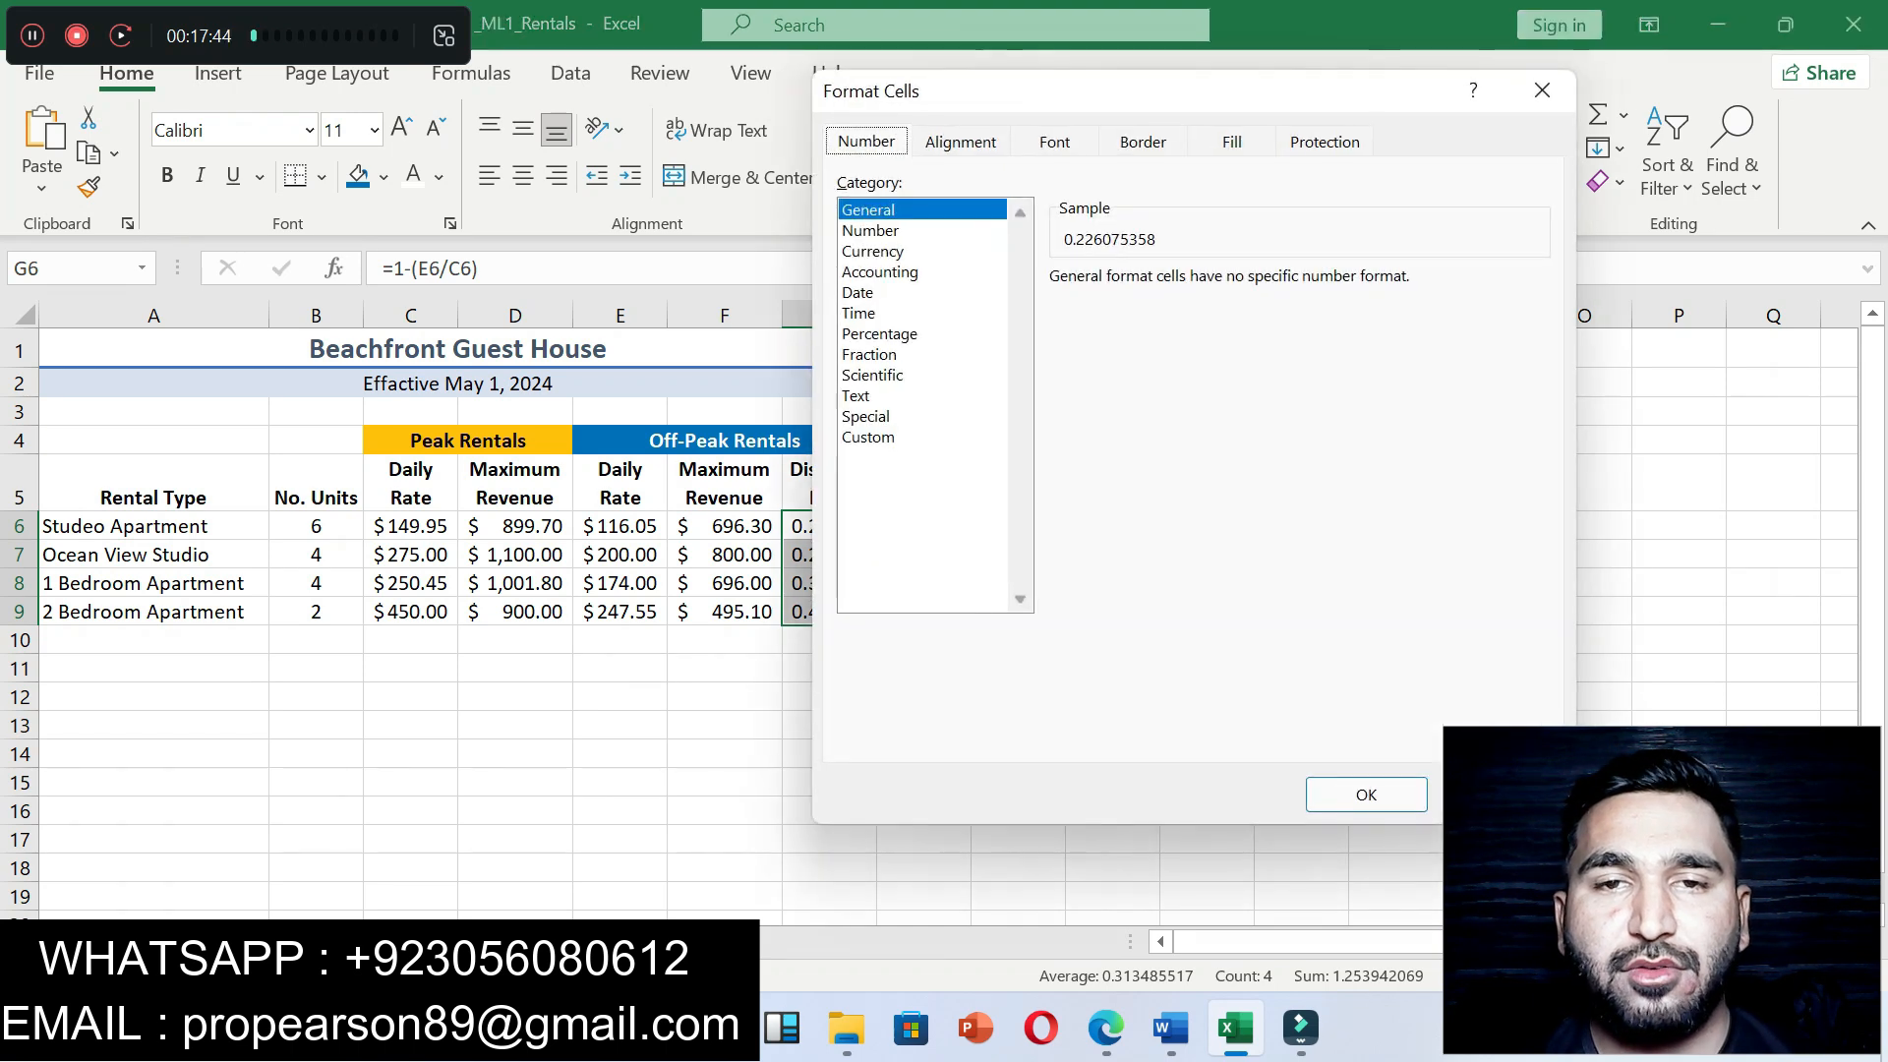
pyautogui.click(903, 335)
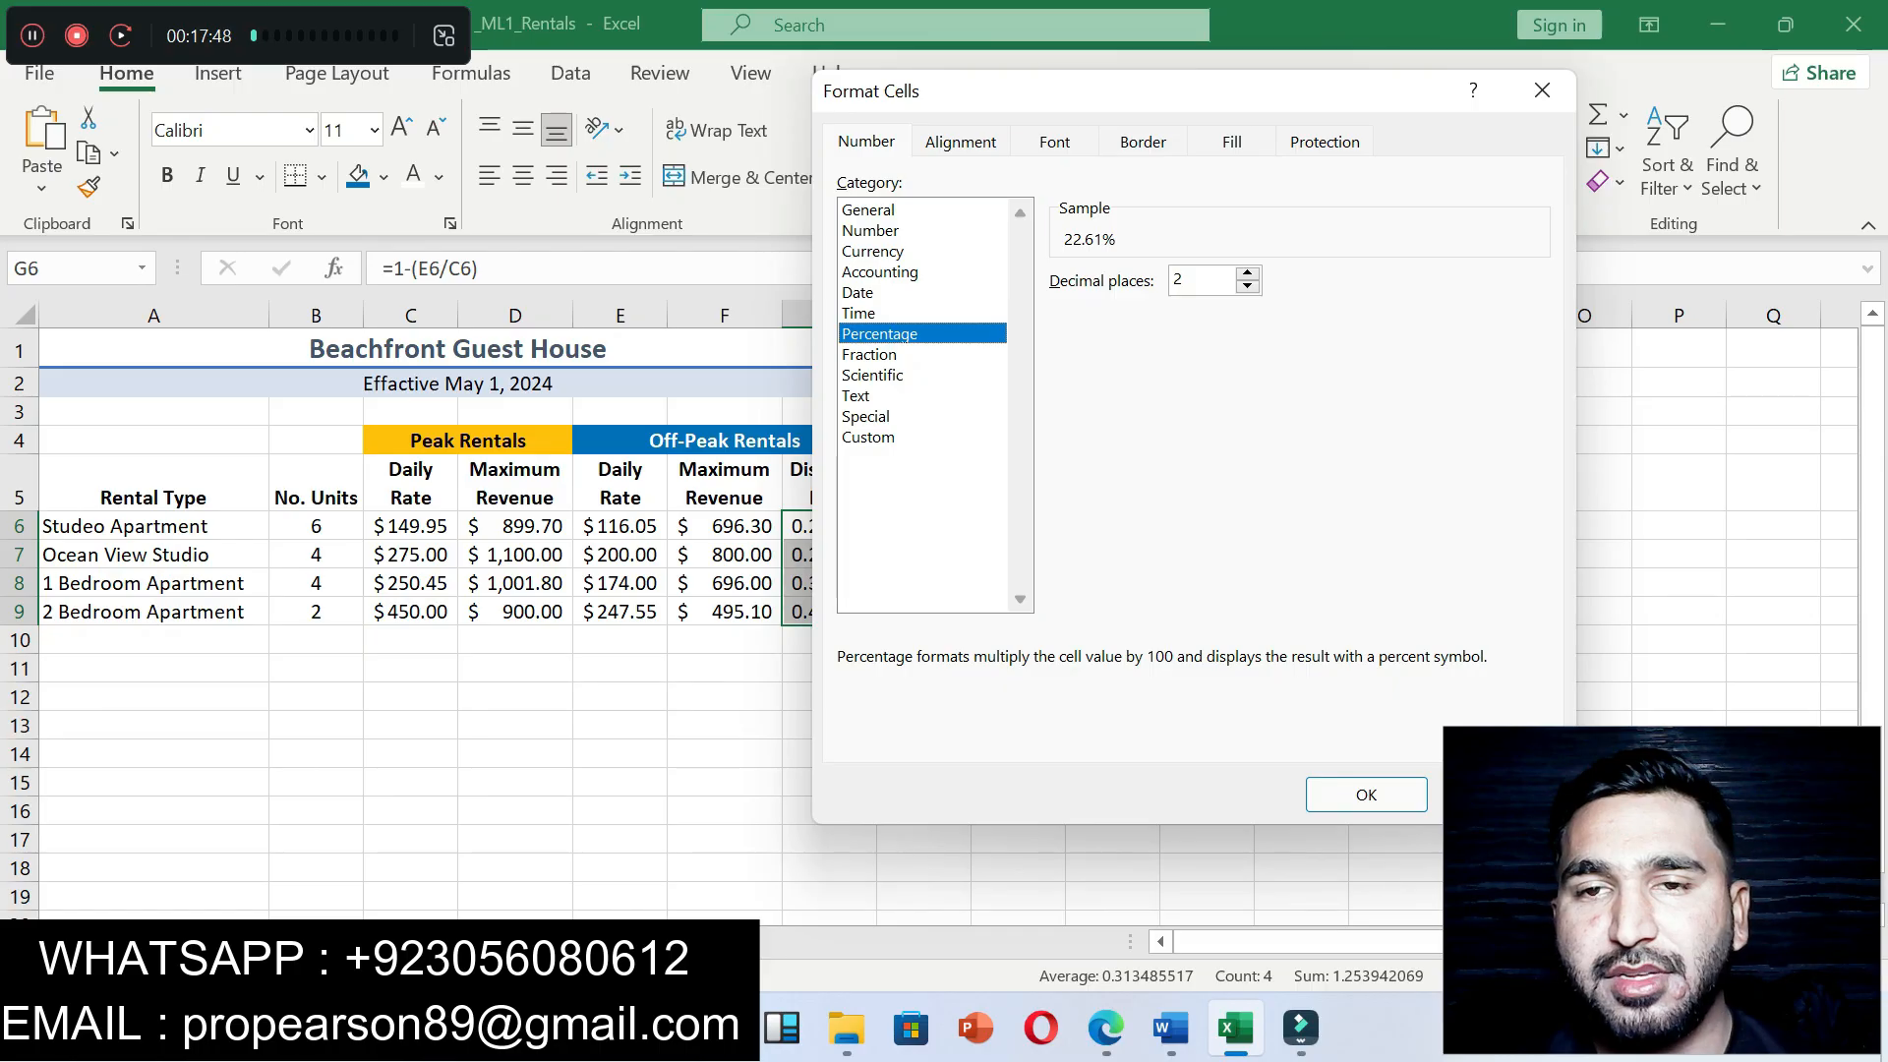
pyautogui.click(1246, 287)
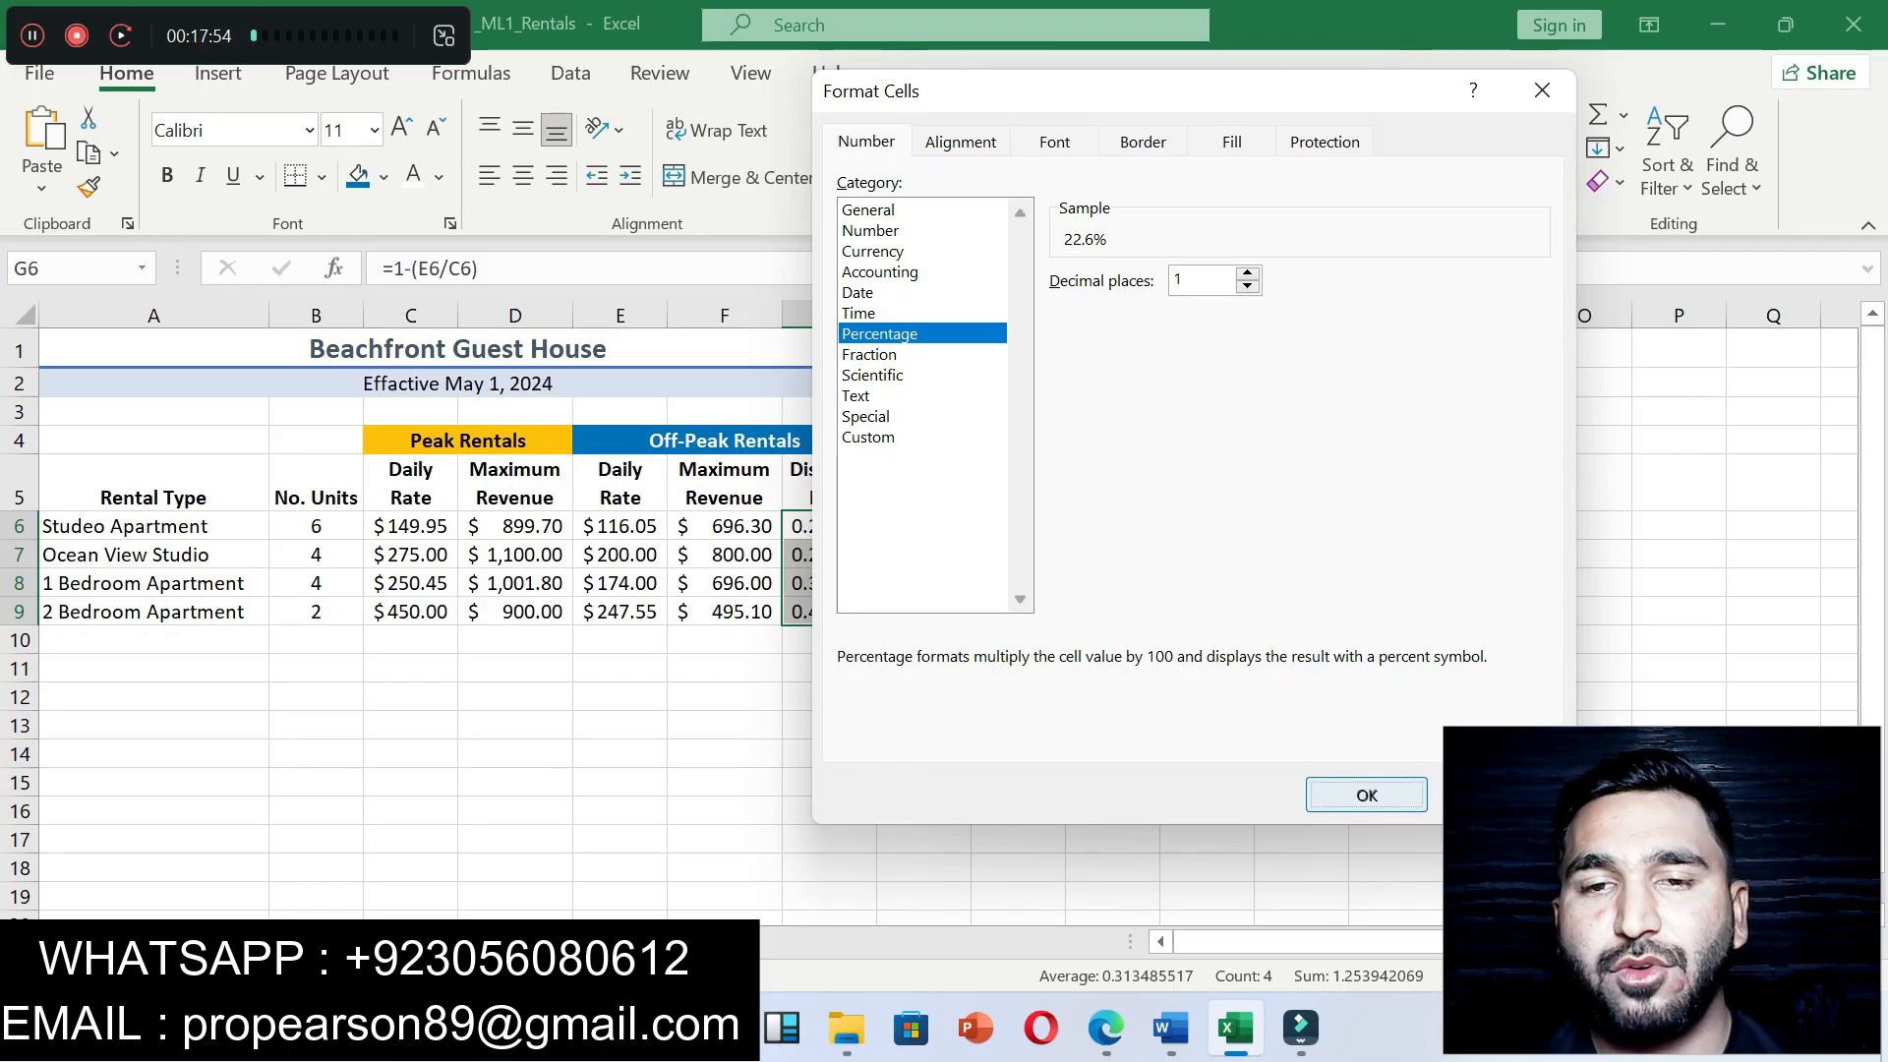
pyautogui.click(1366, 794)
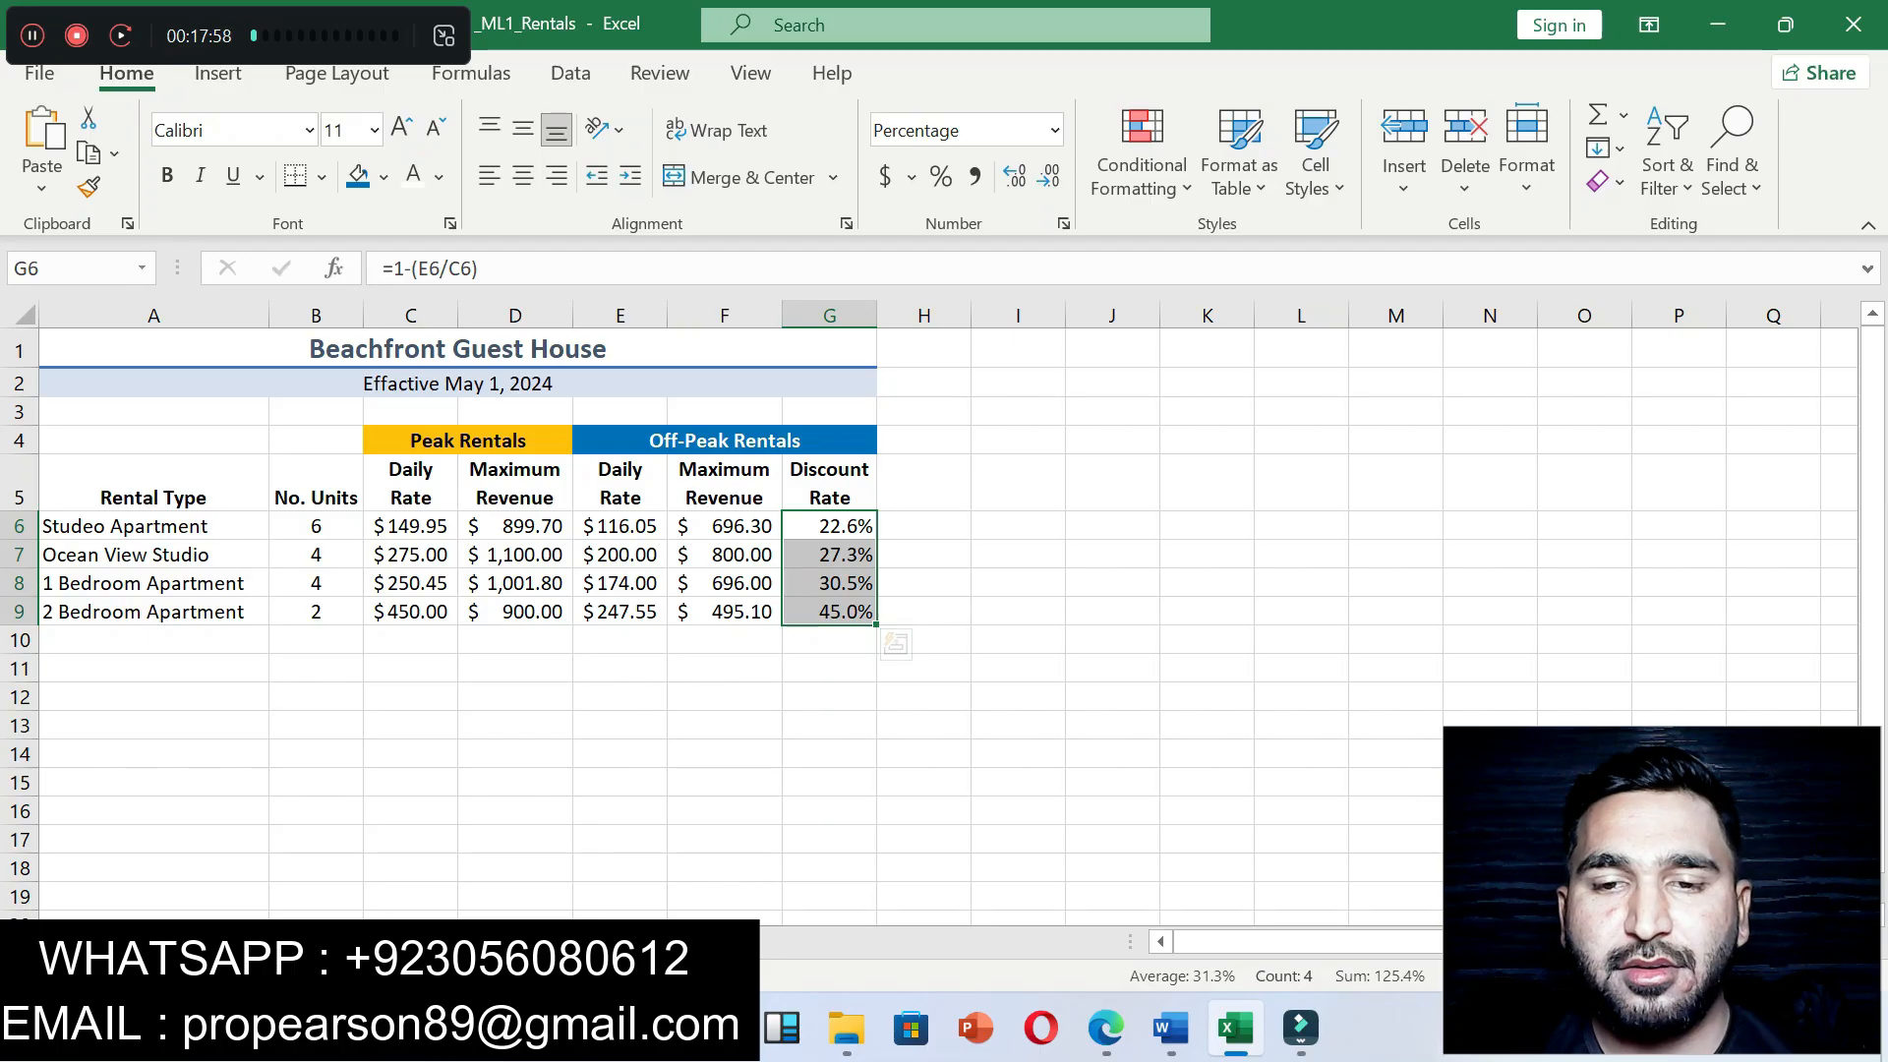
# Step: Return to Word, remove the step 15 highlight and highlight the step 16 fill color sentence in yellow
pyautogui.click(1170, 1027)
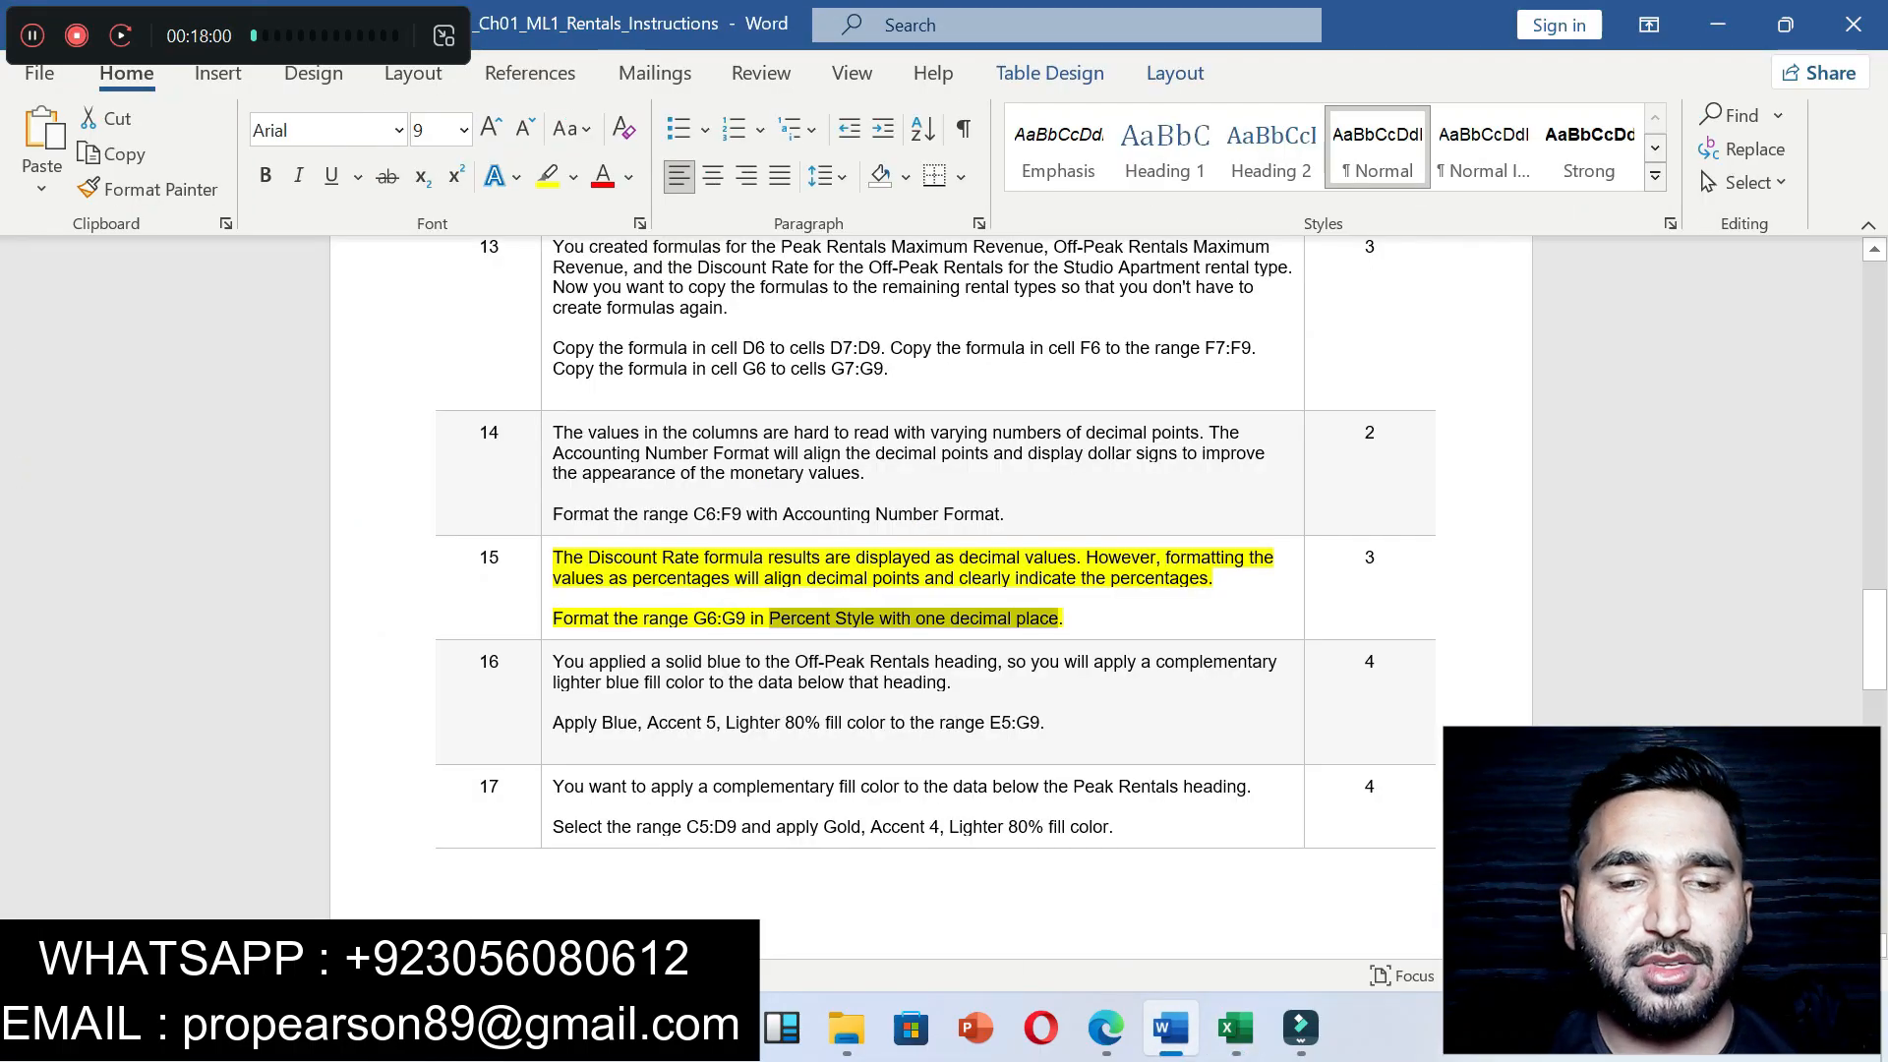
pyautogui.scroll(15, 922, 590)
pyautogui.moveTo(714, 250); pyautogui.dragTo(983, 279)
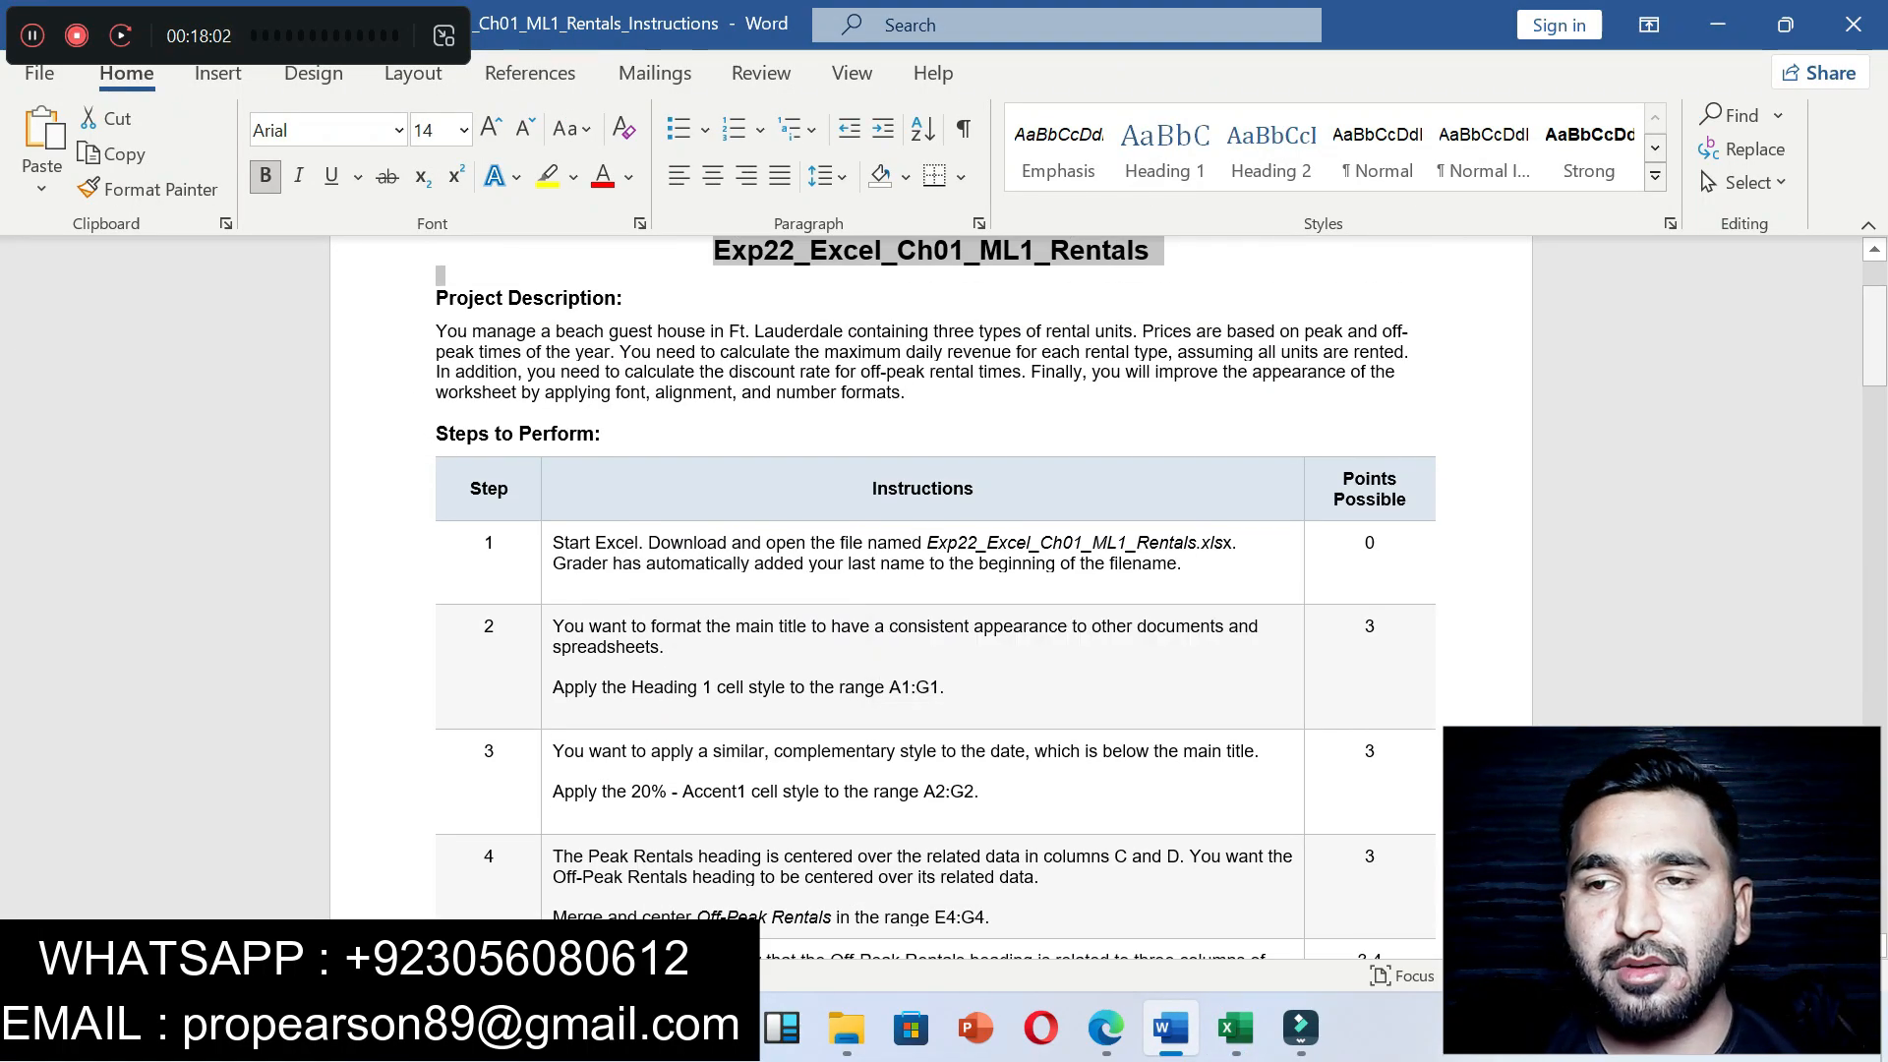
pyautogui.moveTo(1874, 339); pyautogui.dragTo(1874, 653)
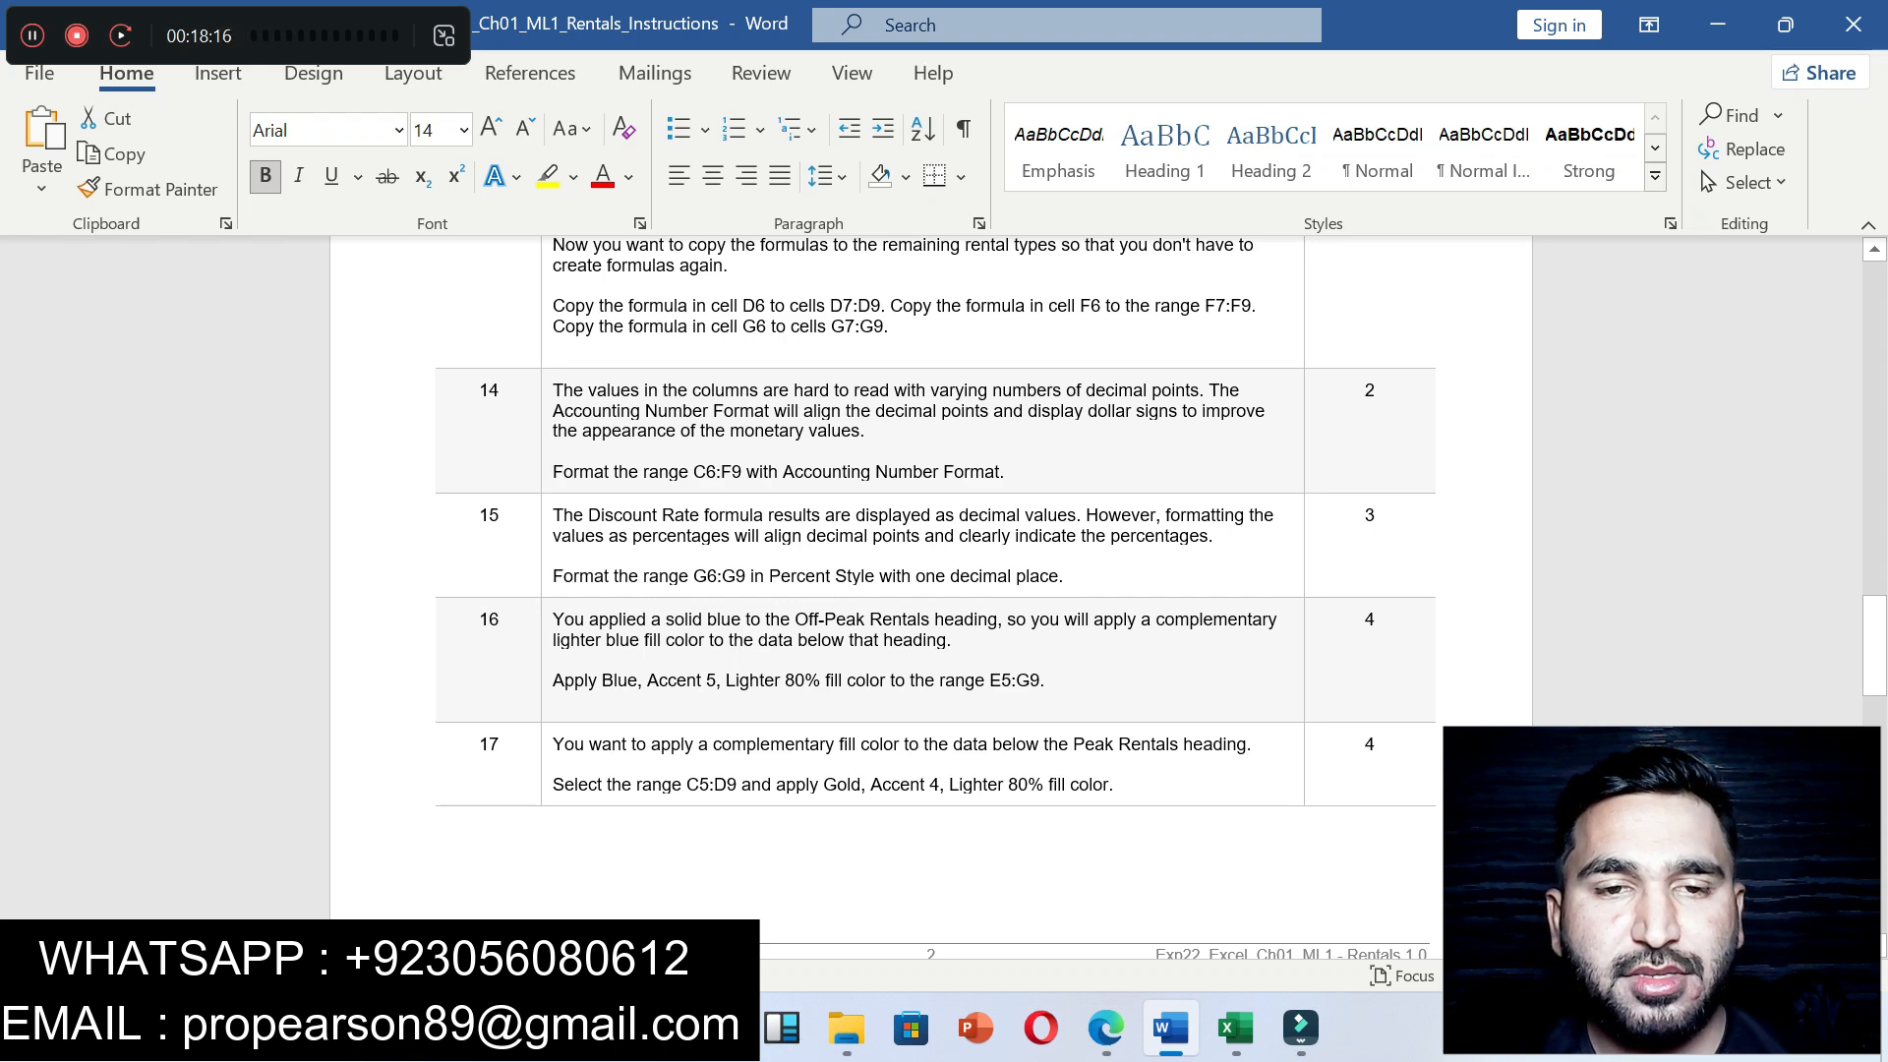
pyautogui.moveTo(553, 680); pyautogui.dragTo(1061, 680)
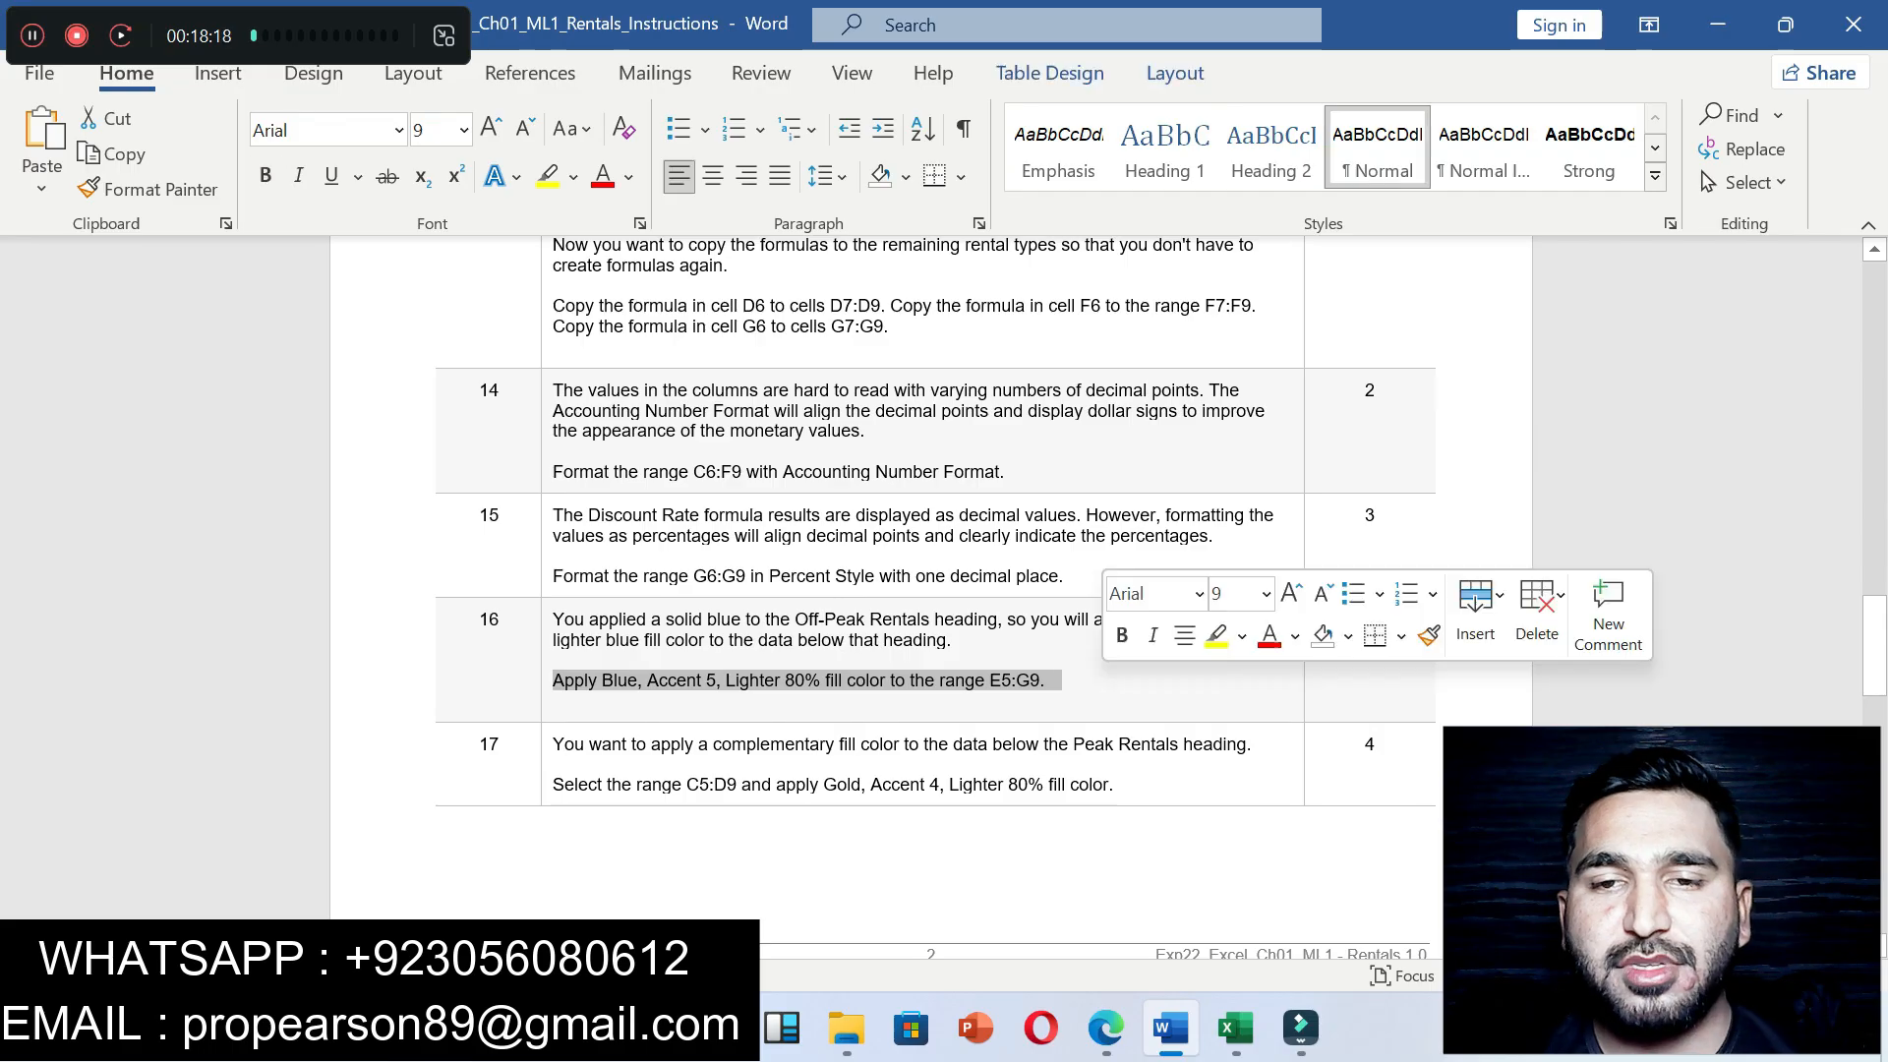
pyautogui.click(1216, 634)
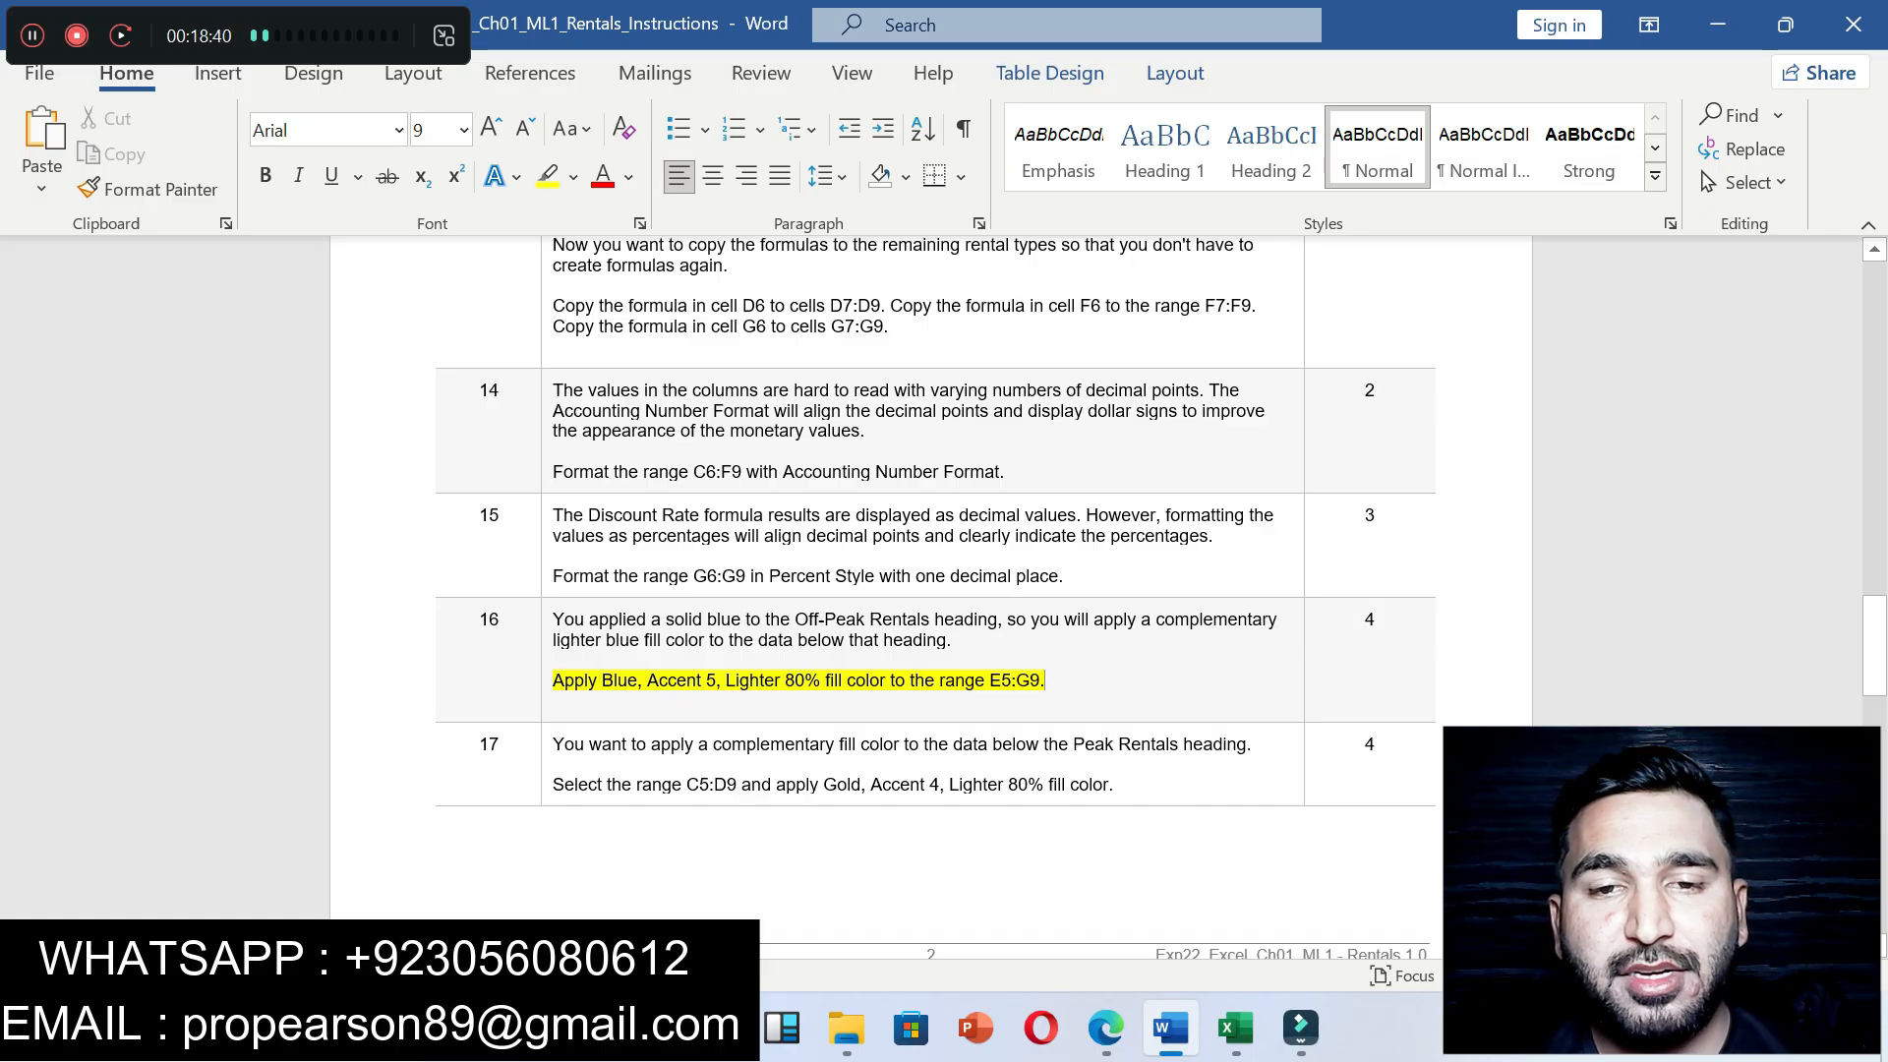
# Step: Copy the range reference E5:G9 from step 16 and fill that range in Excel with Blue, Accent 5, Lighter 80%
pyautogui.moveTo(989, 680); pyautogui.dragTo(1041, 680)
pyautogui.hotkey('ctrl', 'c')
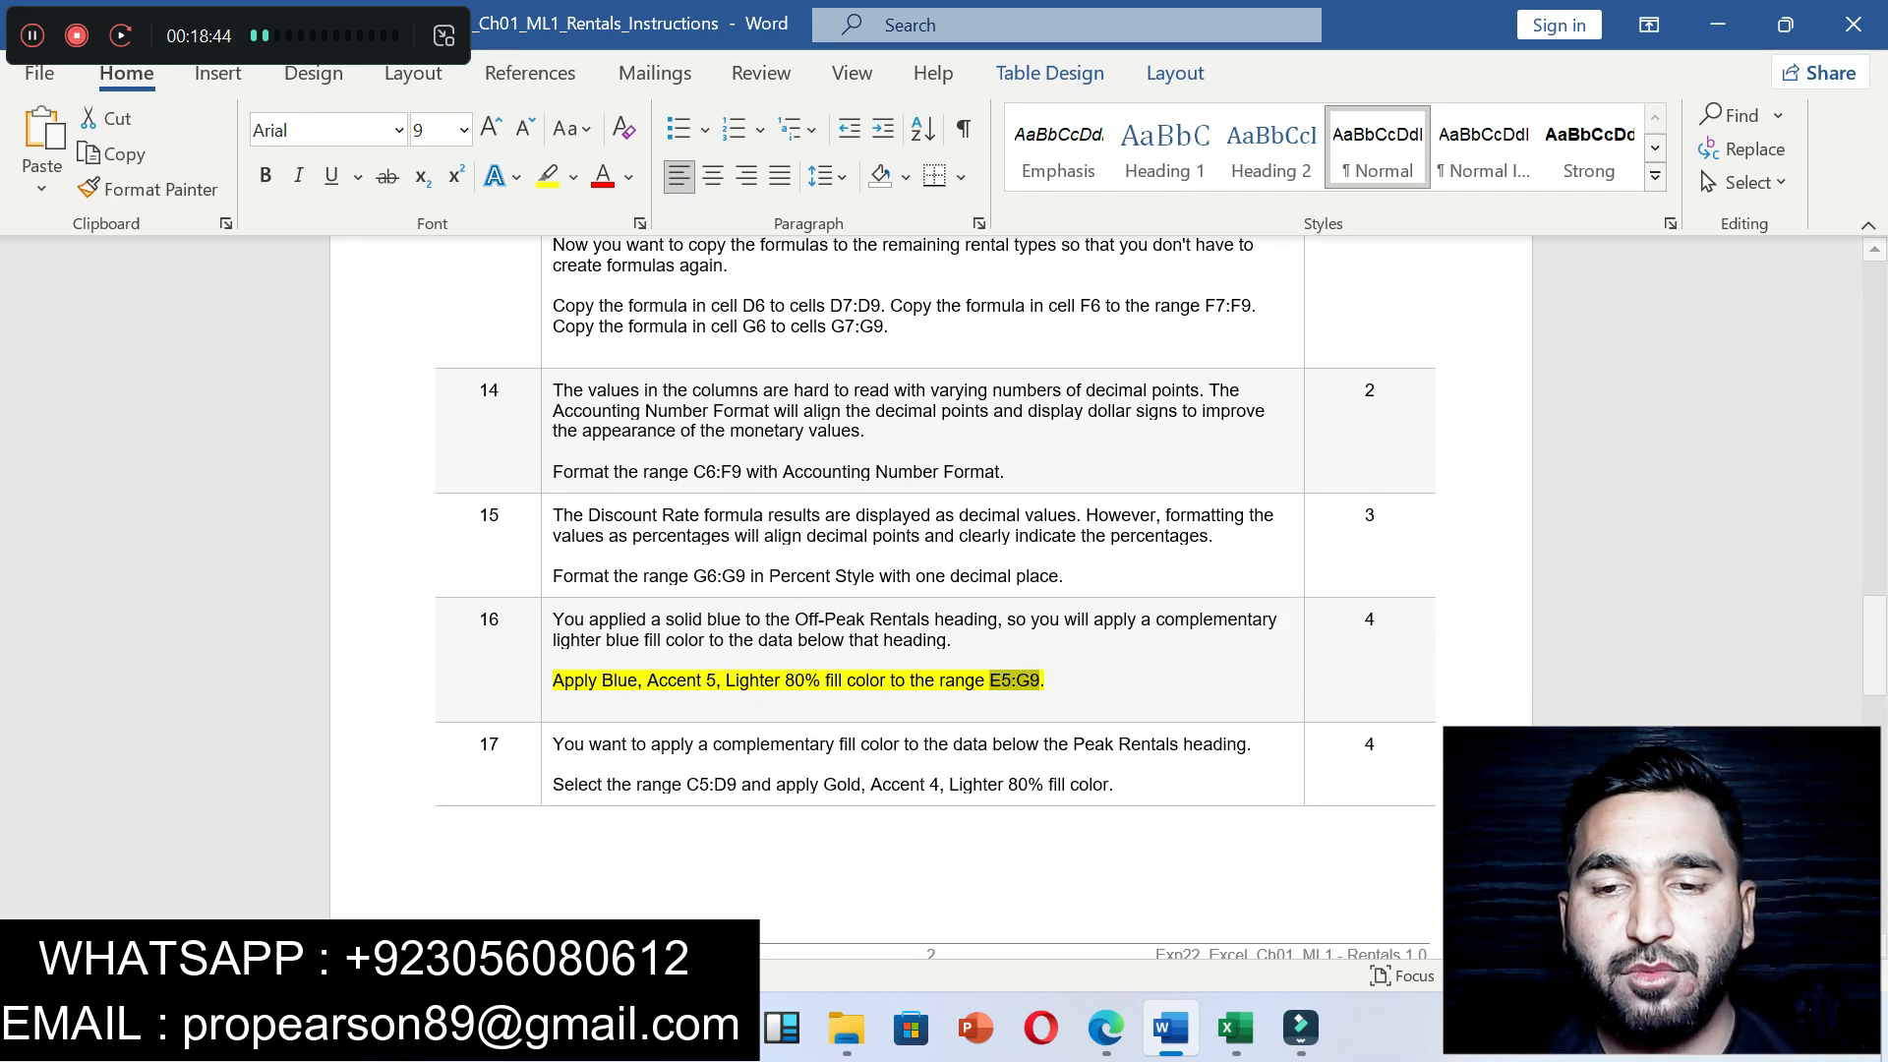
pyautogui.click(1236, 1028)
pyautogui.click(75, 268)
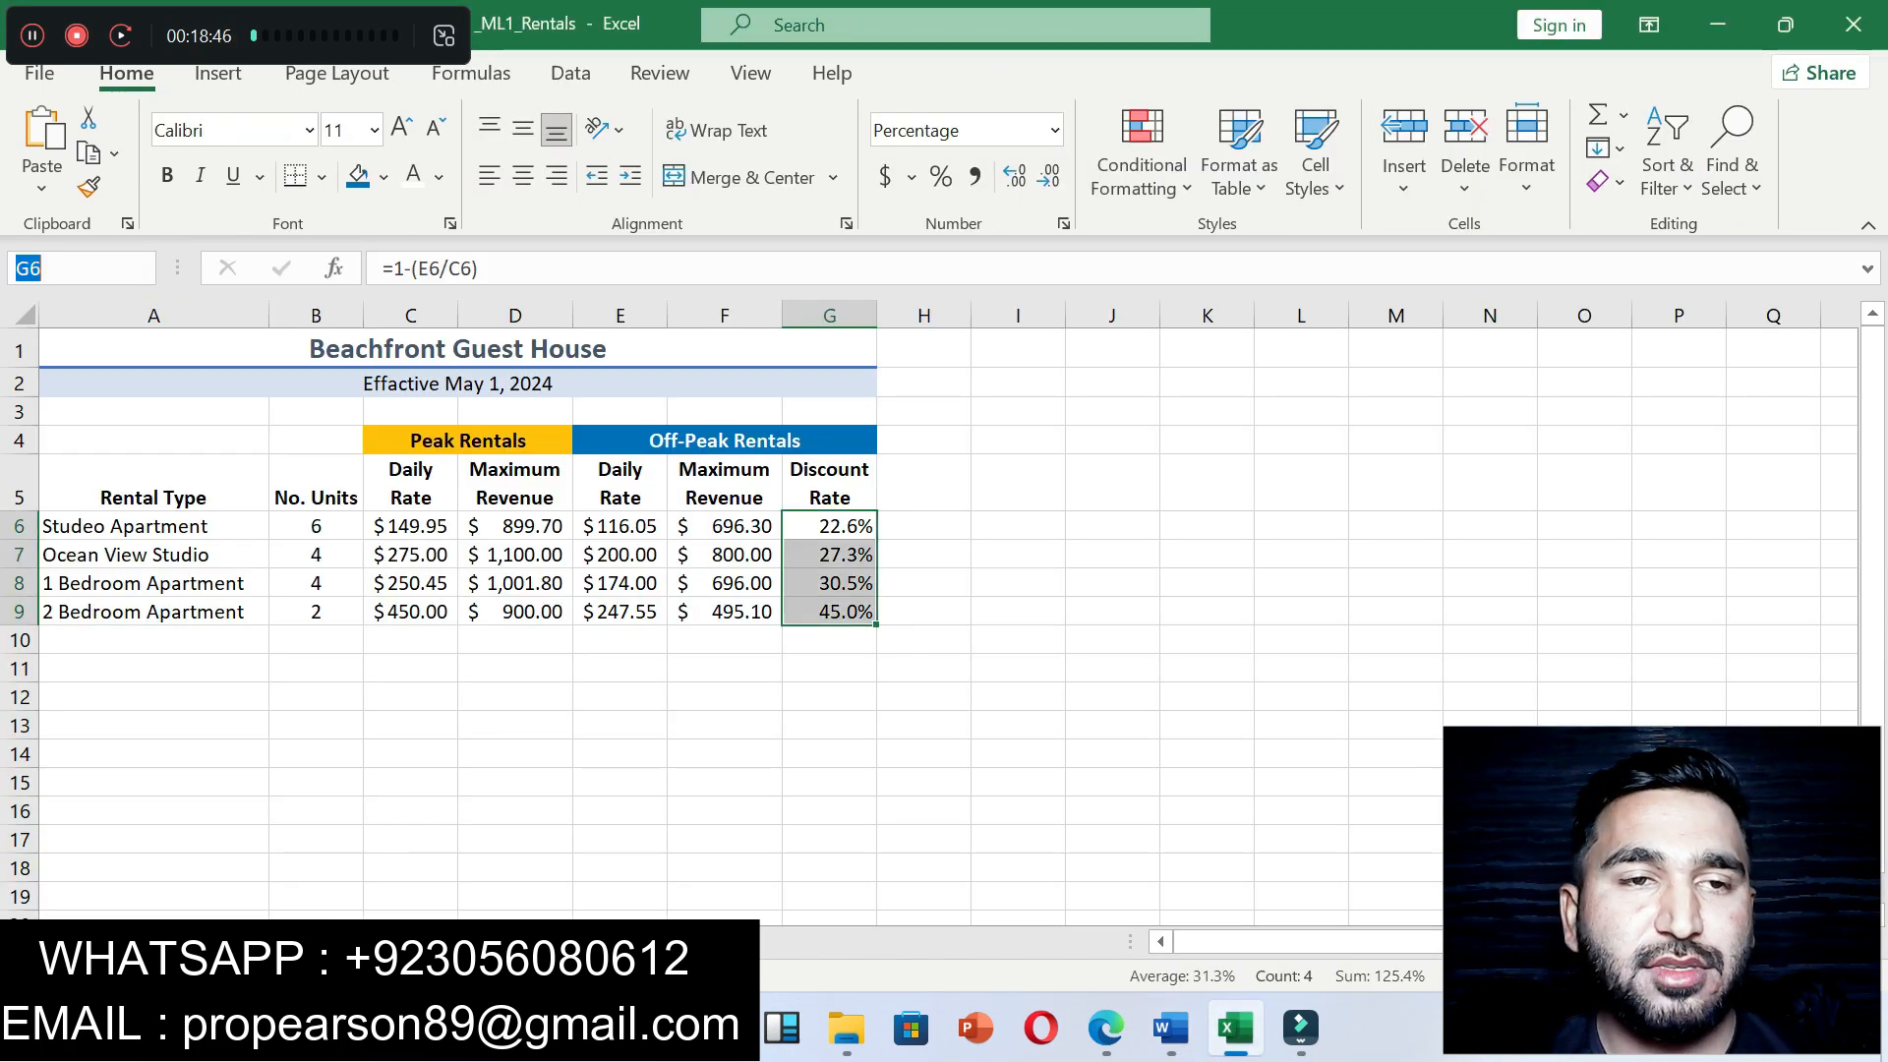
pyautogui.hotkey('ctrl', 'v')
pyautogui.press('Return')
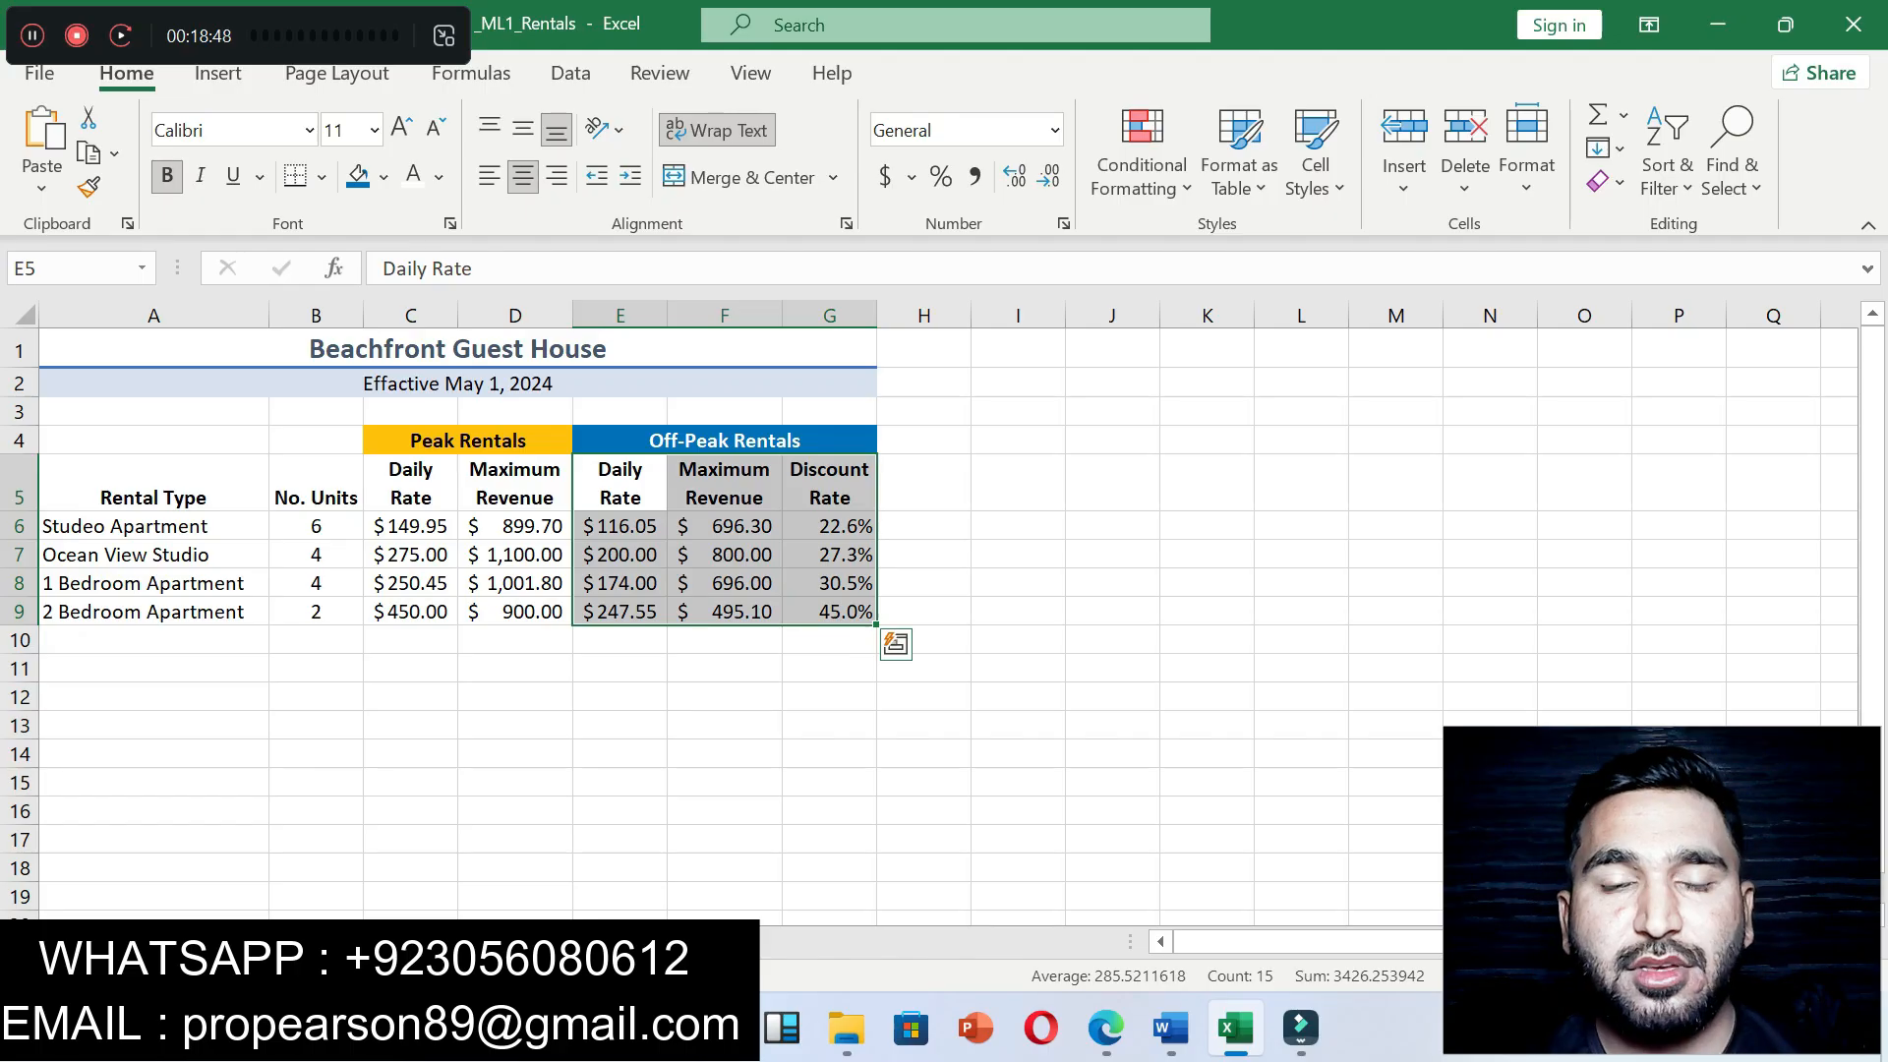
pyautogui.click(1170, 1027)
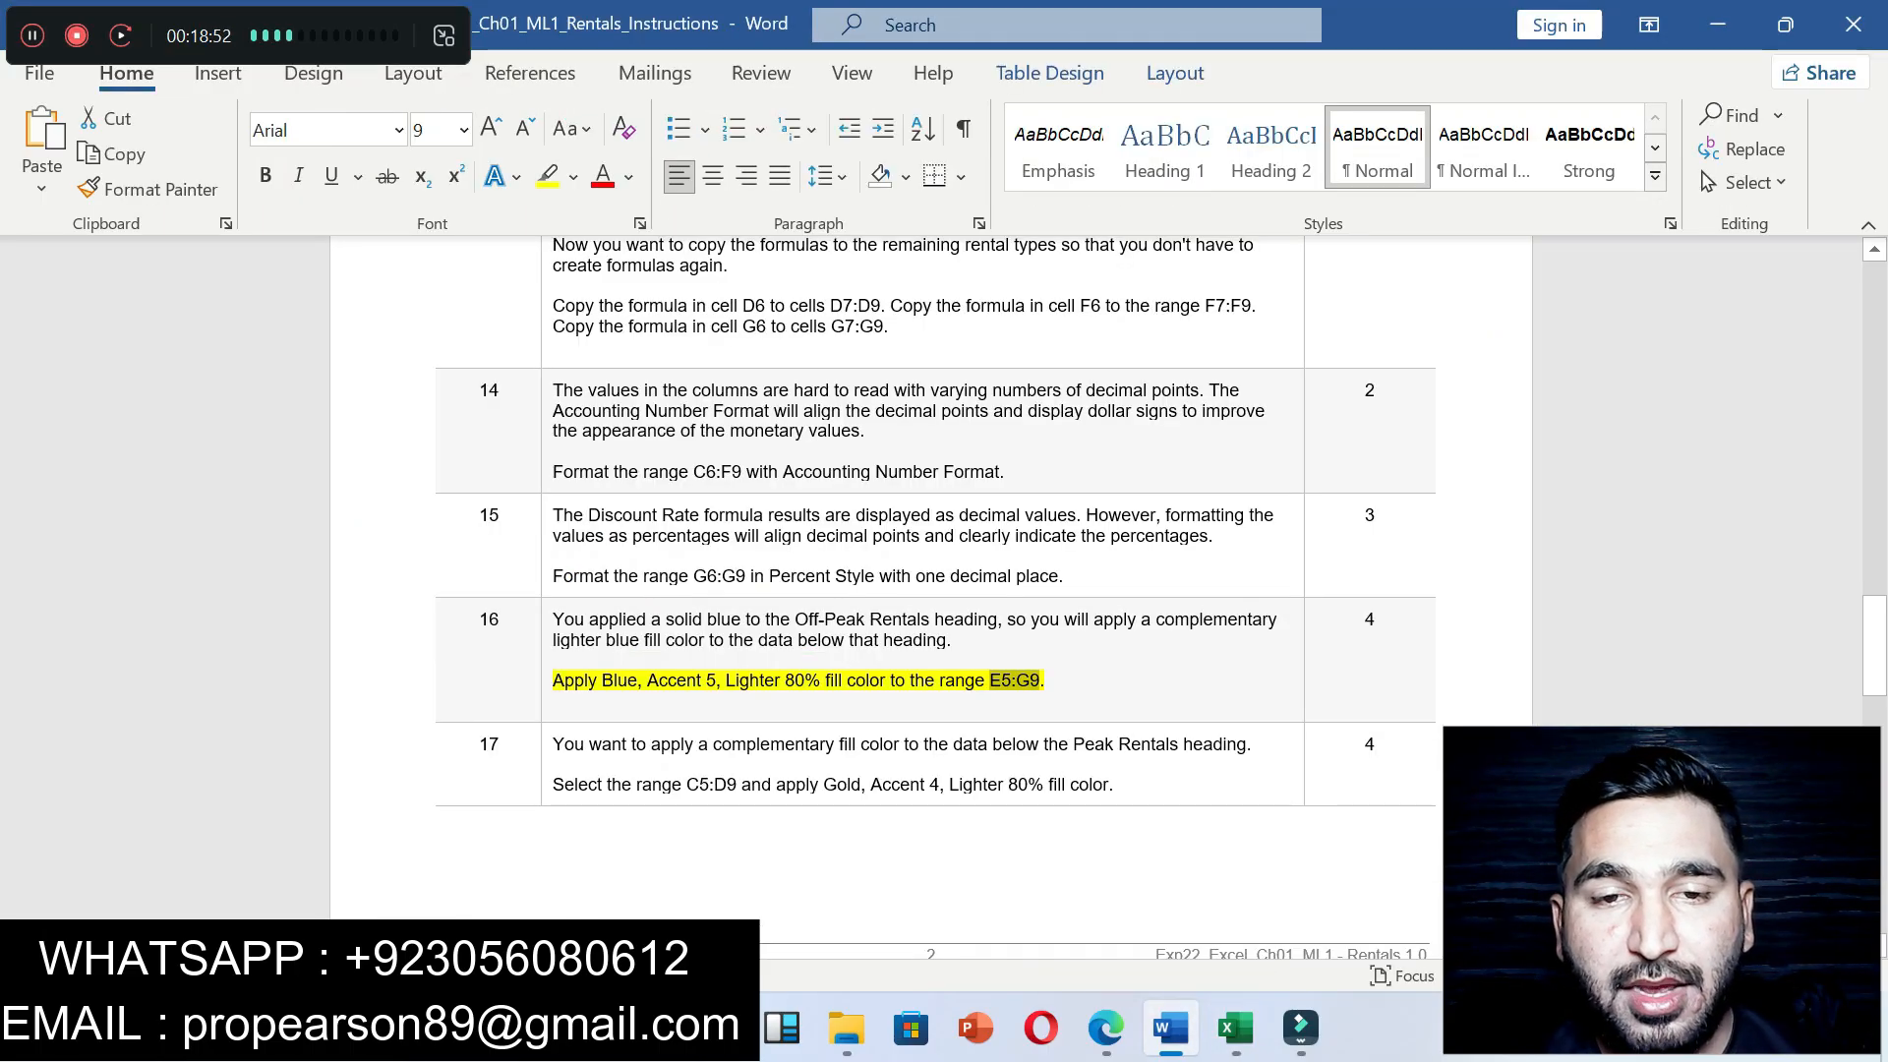
pyautogui.click(1236, 1027)
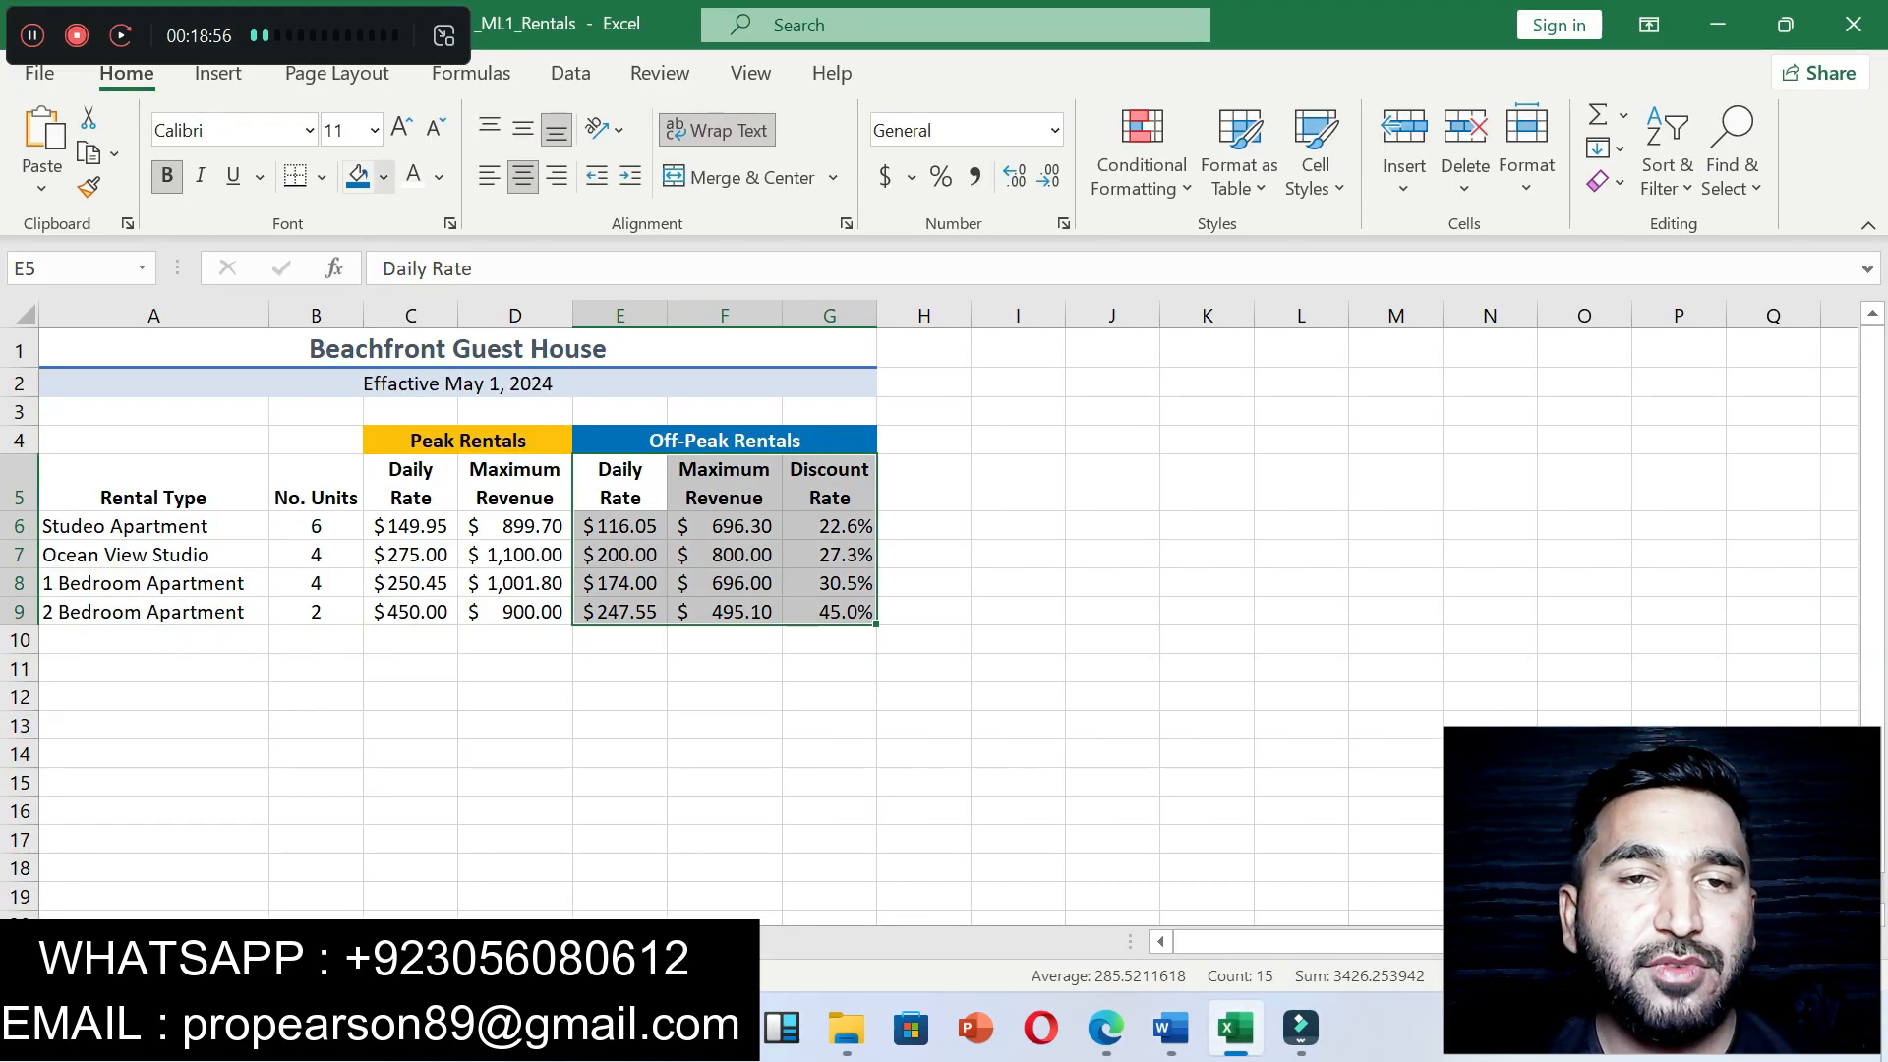
pyautogui.click(384, 177)
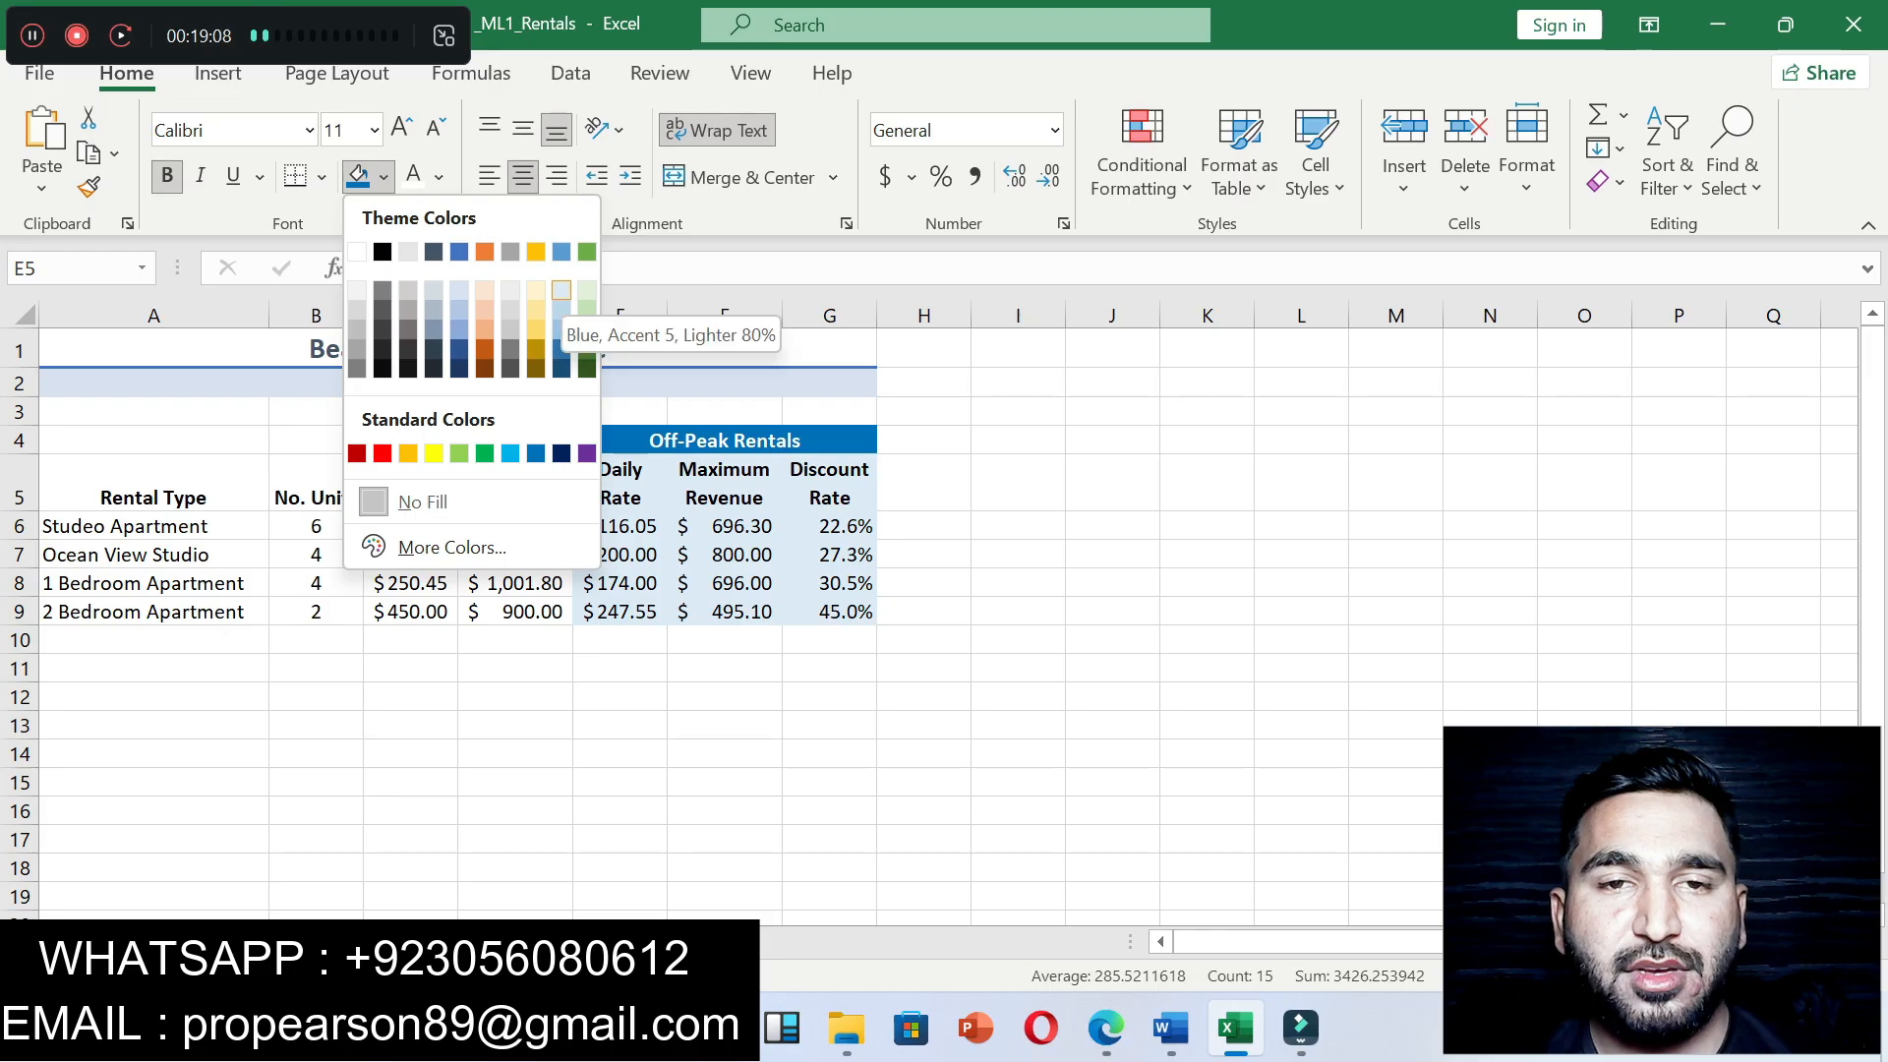
pyautogui.click(561, 290)
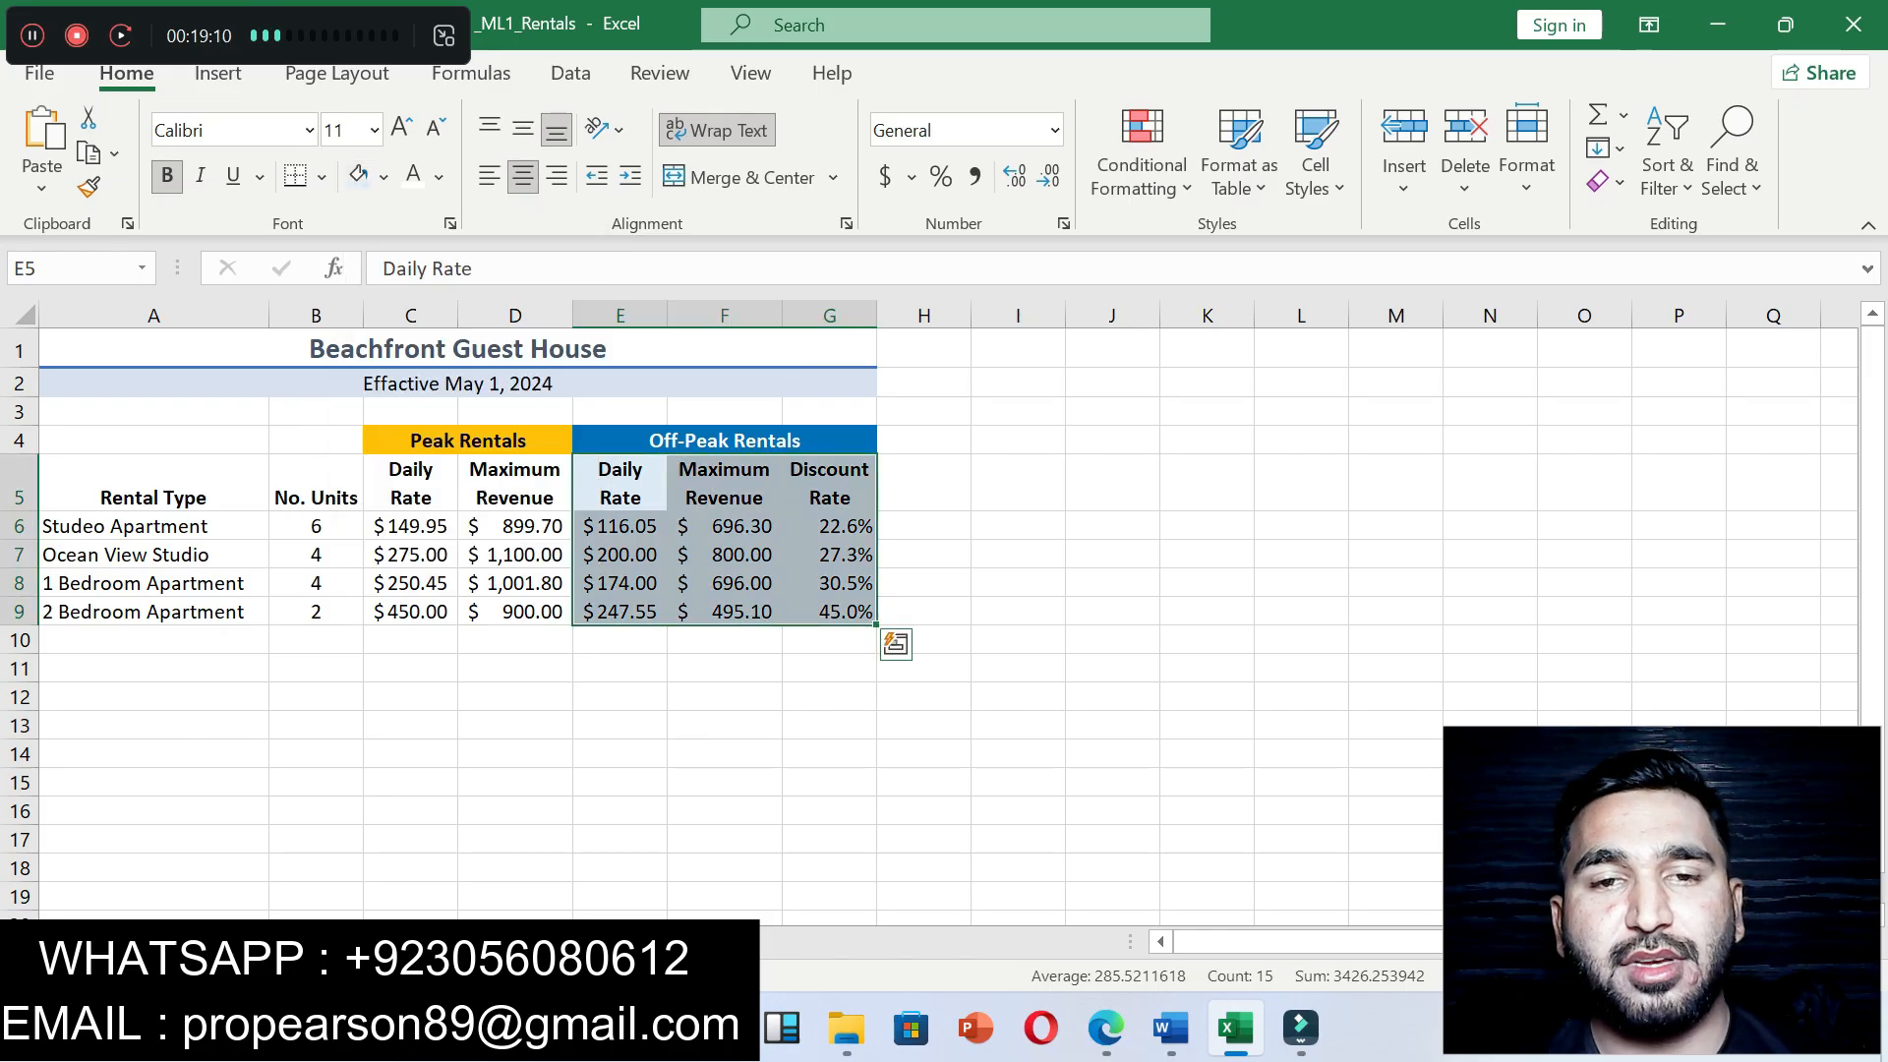
pyautogui.click(1018, 696)
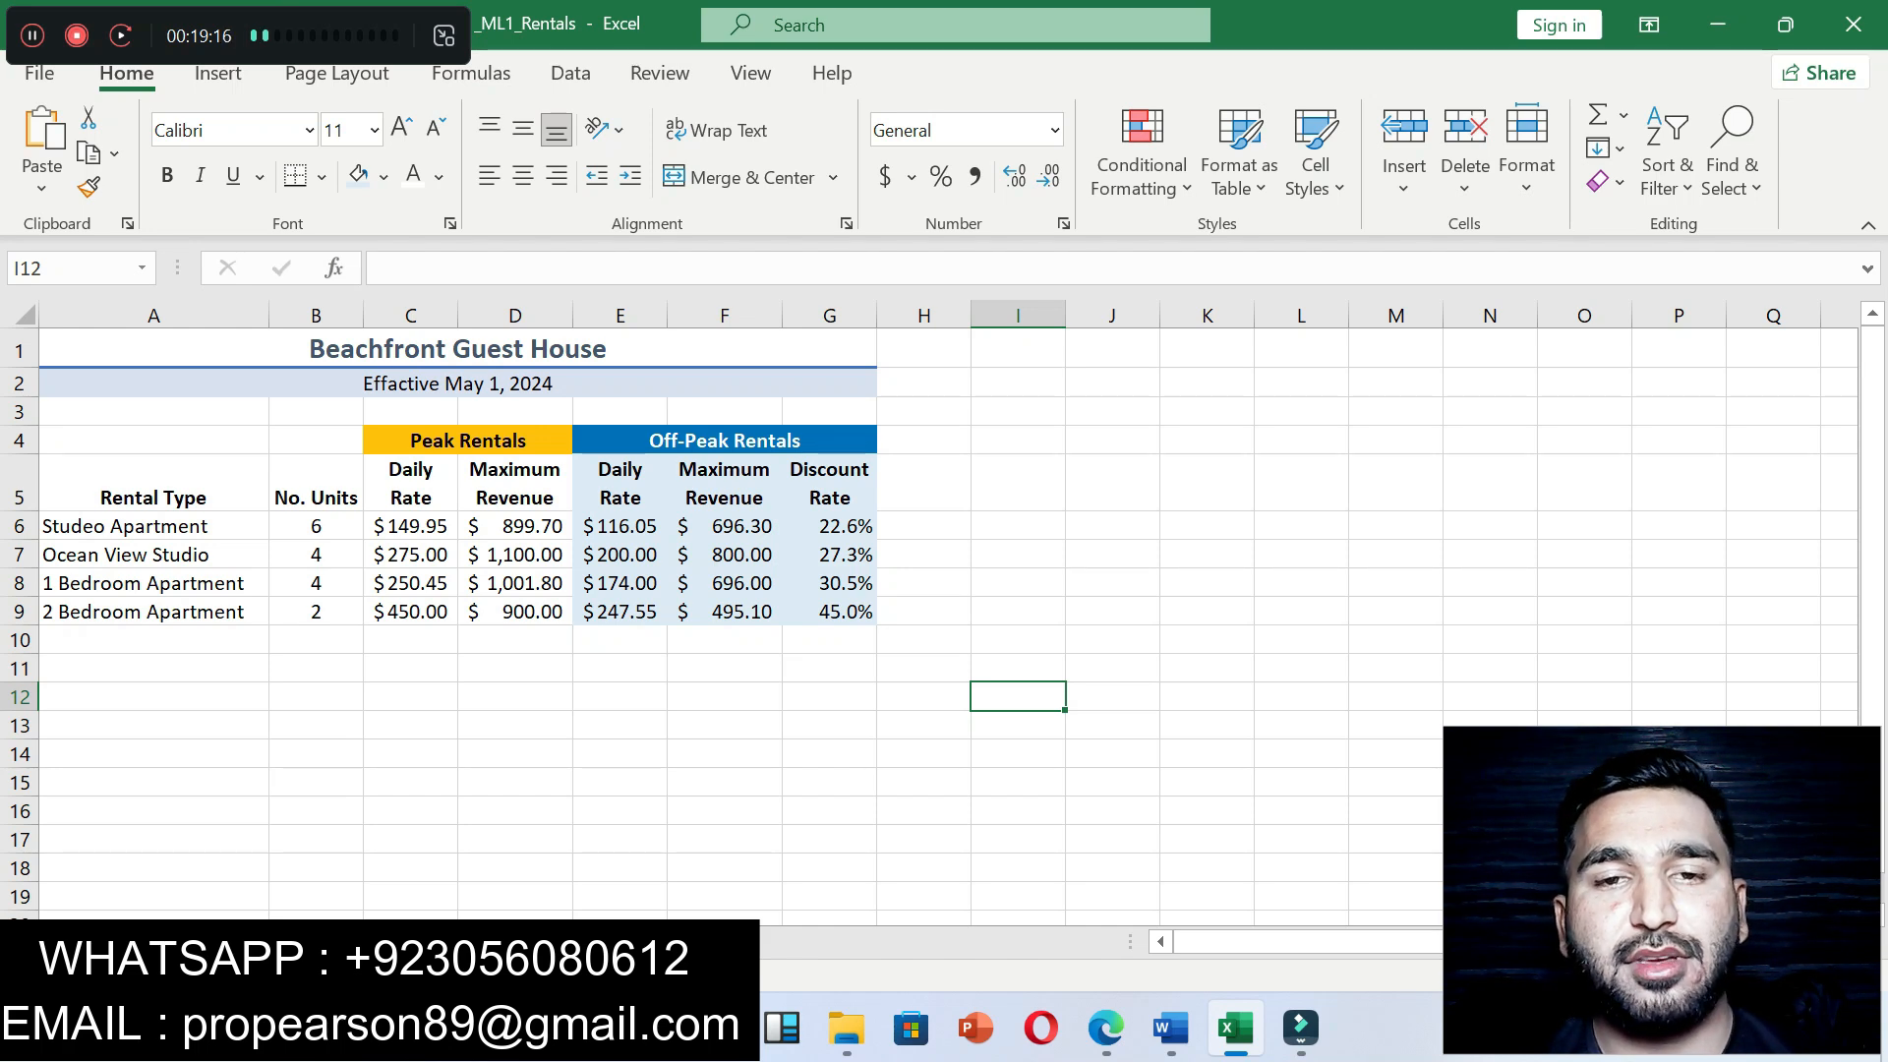
# Step: Return to Word, undo the step 16 highlight and highlight the step 17 fill color sentence in yellow
pyautogui.click(1171, 1027)
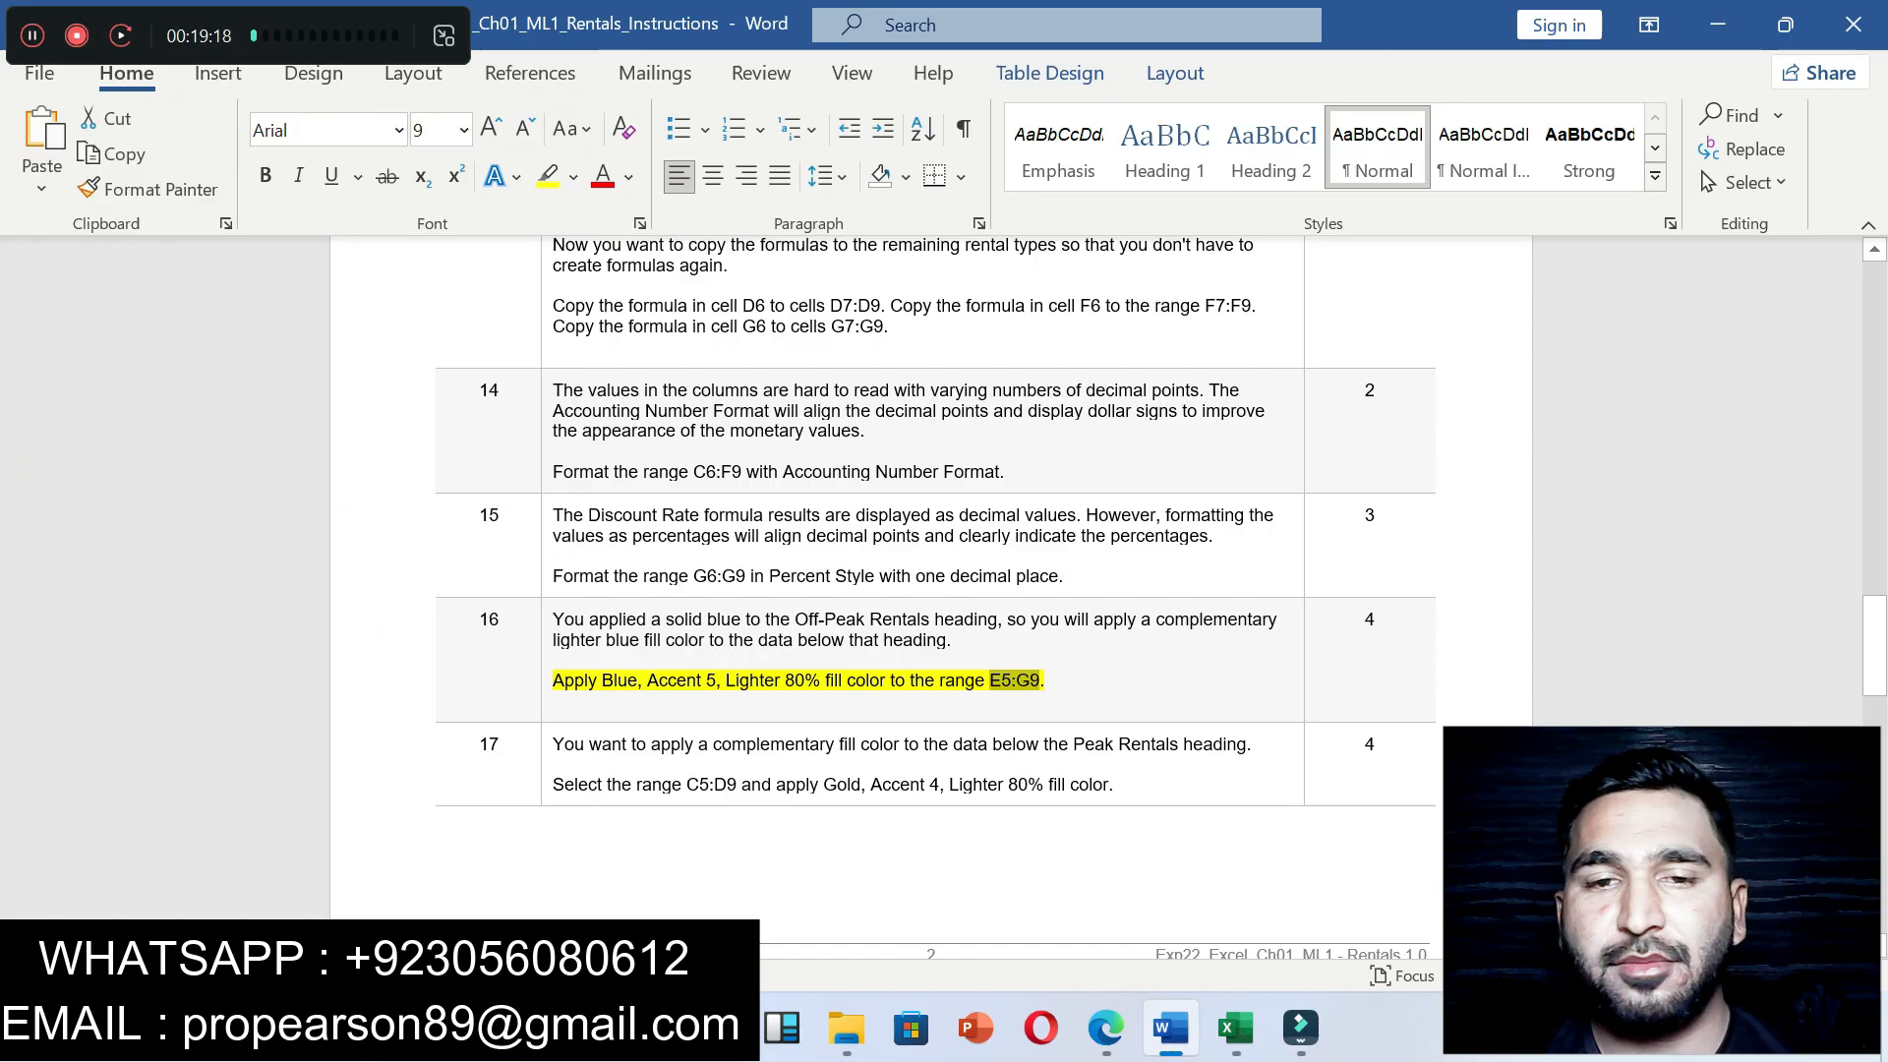
pyautogui.hotkey('ctrl', 'z')
pyautogui.moveTo(1874, 646); pyautogui.dragTo(1874, 705)
pyautogui.scroll(-1, 930, 596)
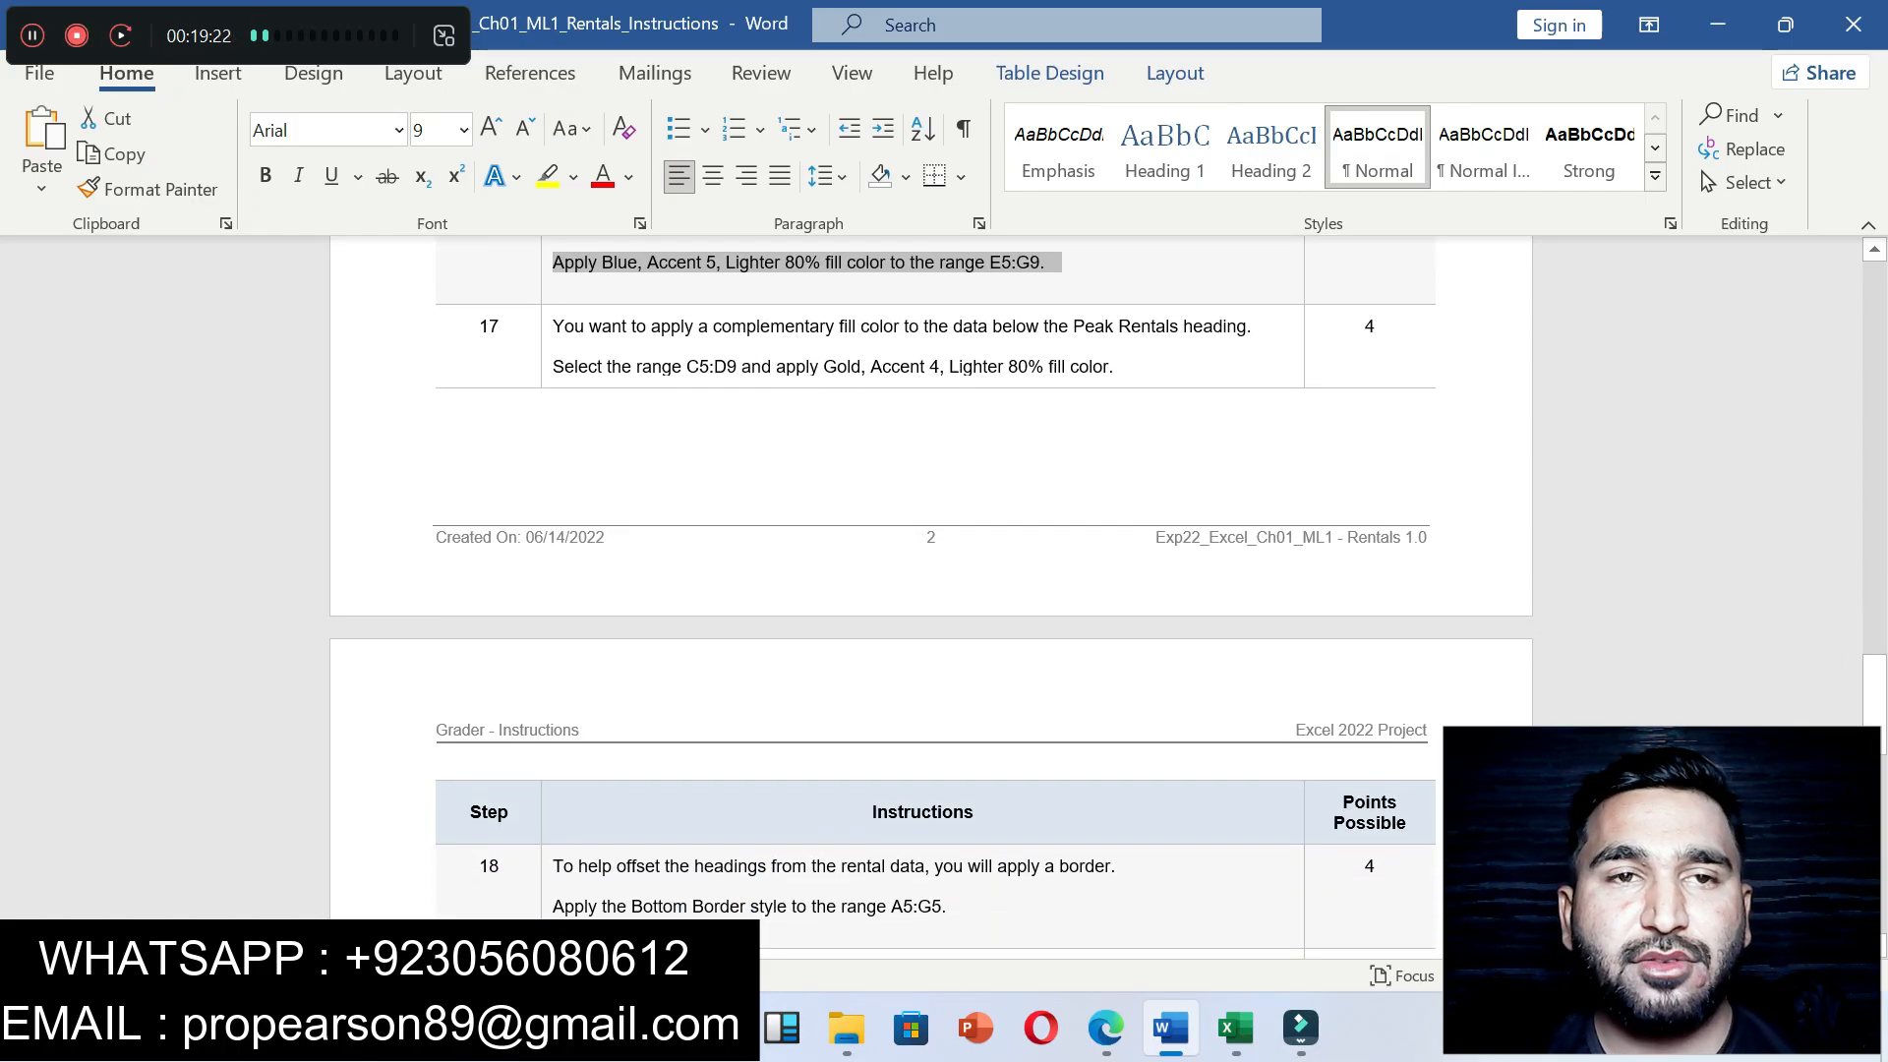
pyautogui.moveTo(552, 366); pyautogui.dragTo(1112, 366)
pyautogui.click(1226, 320)
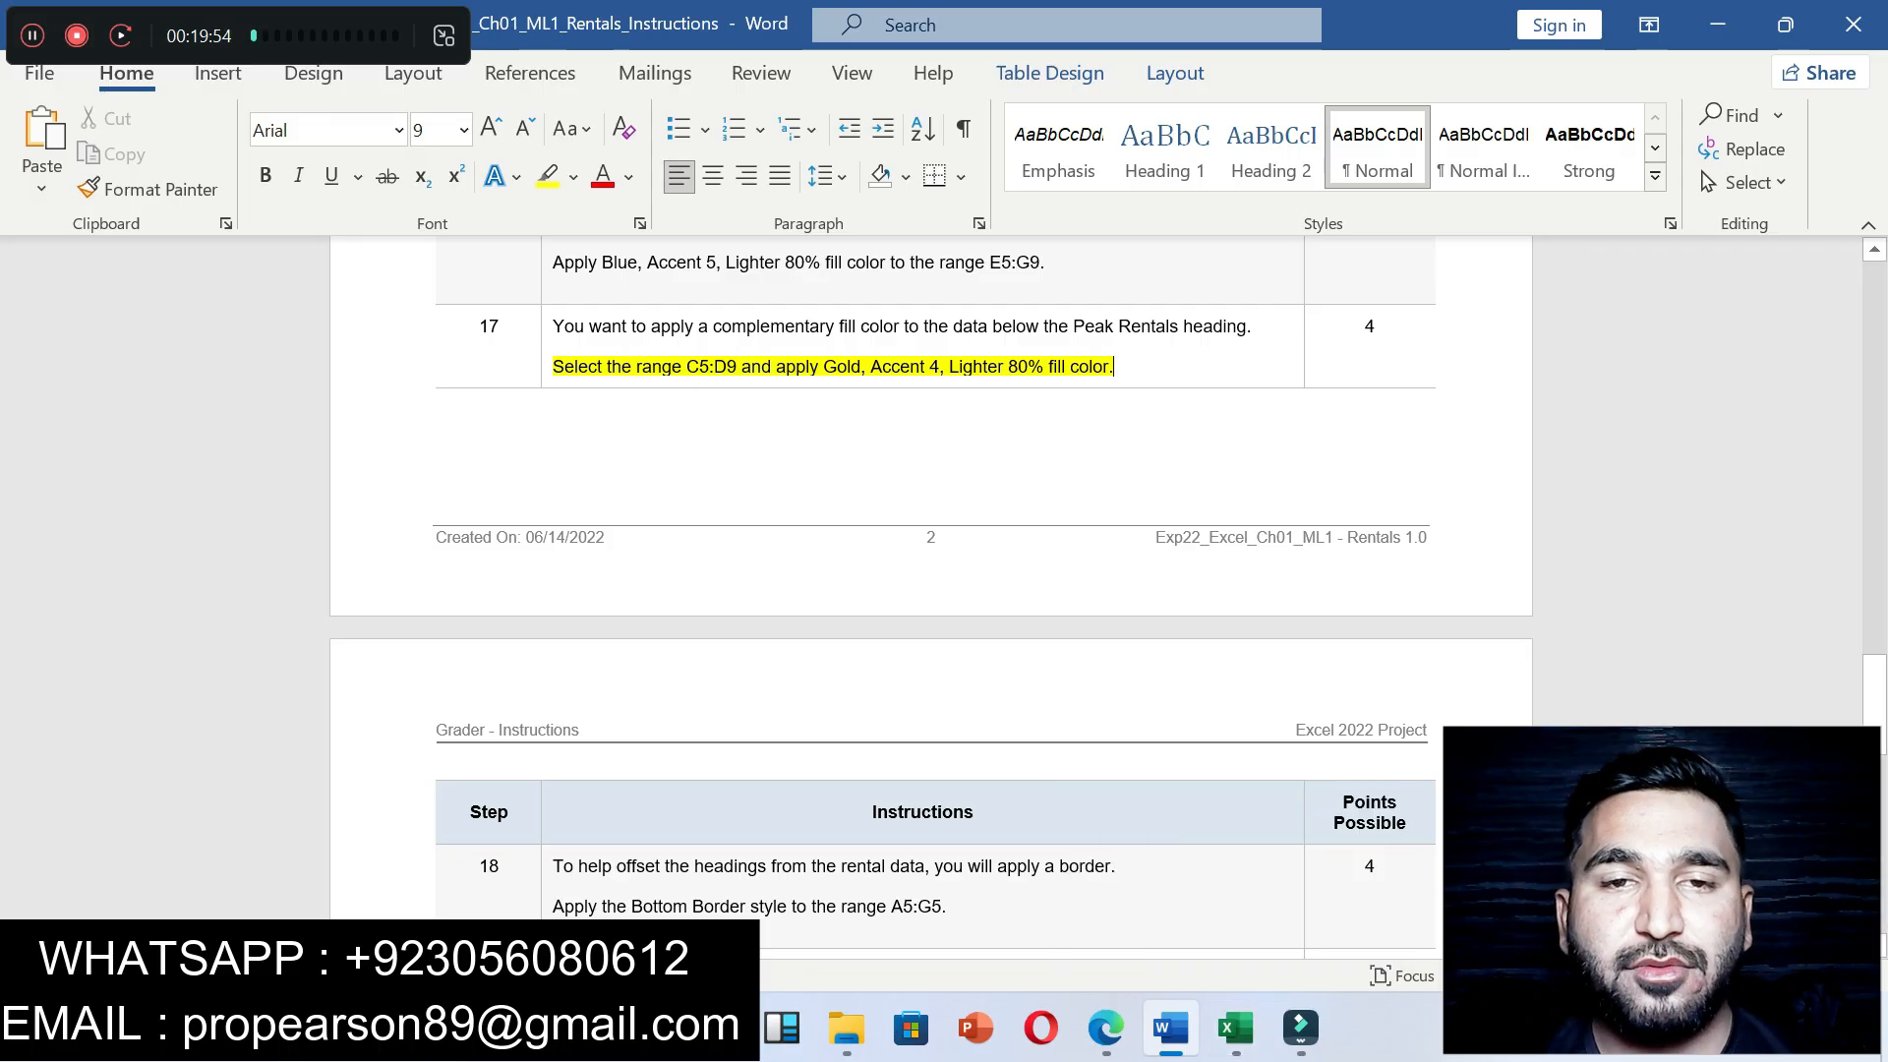
# Step: Take the range C5:D9 from step 17 and fill it in Excel with Gold, Accent 4, Lighter 80%
pyautogui.moveTo(686, 366); pyautogui.dragTo(741, 367)
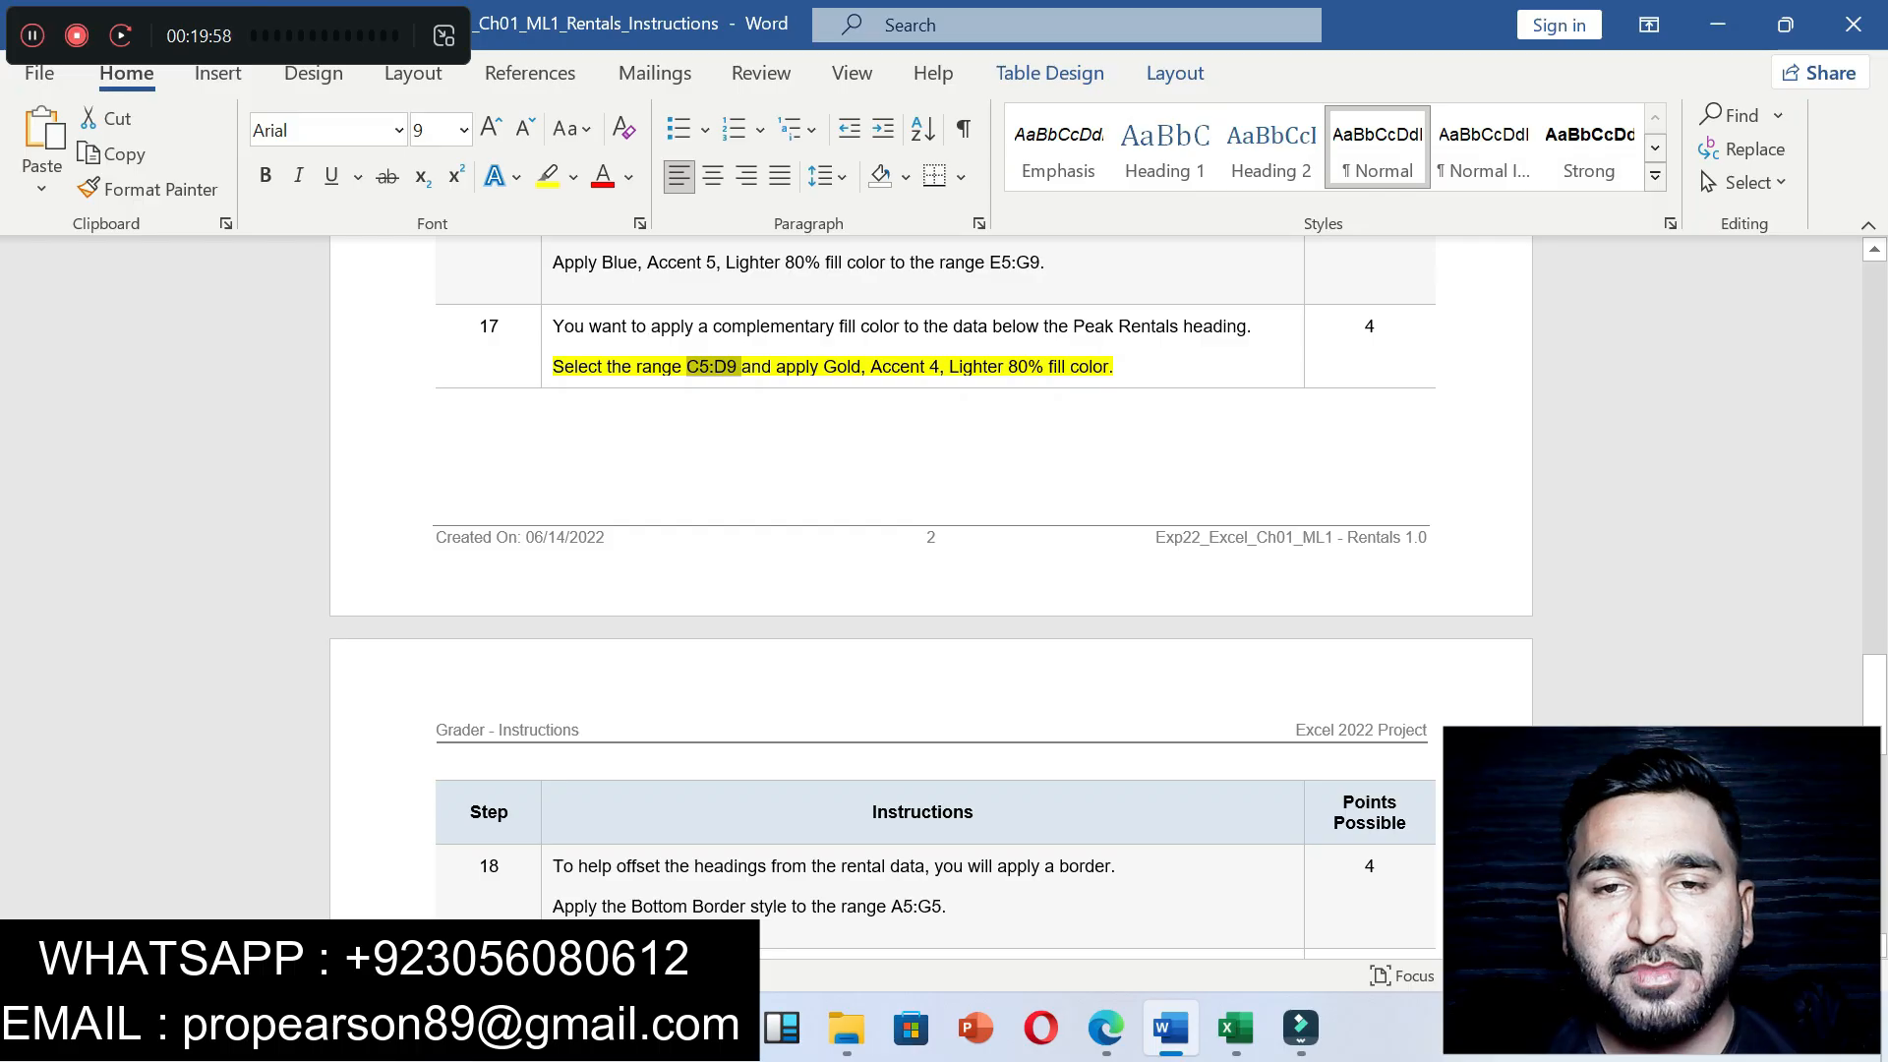
pyautogui.click(1235, 1027)
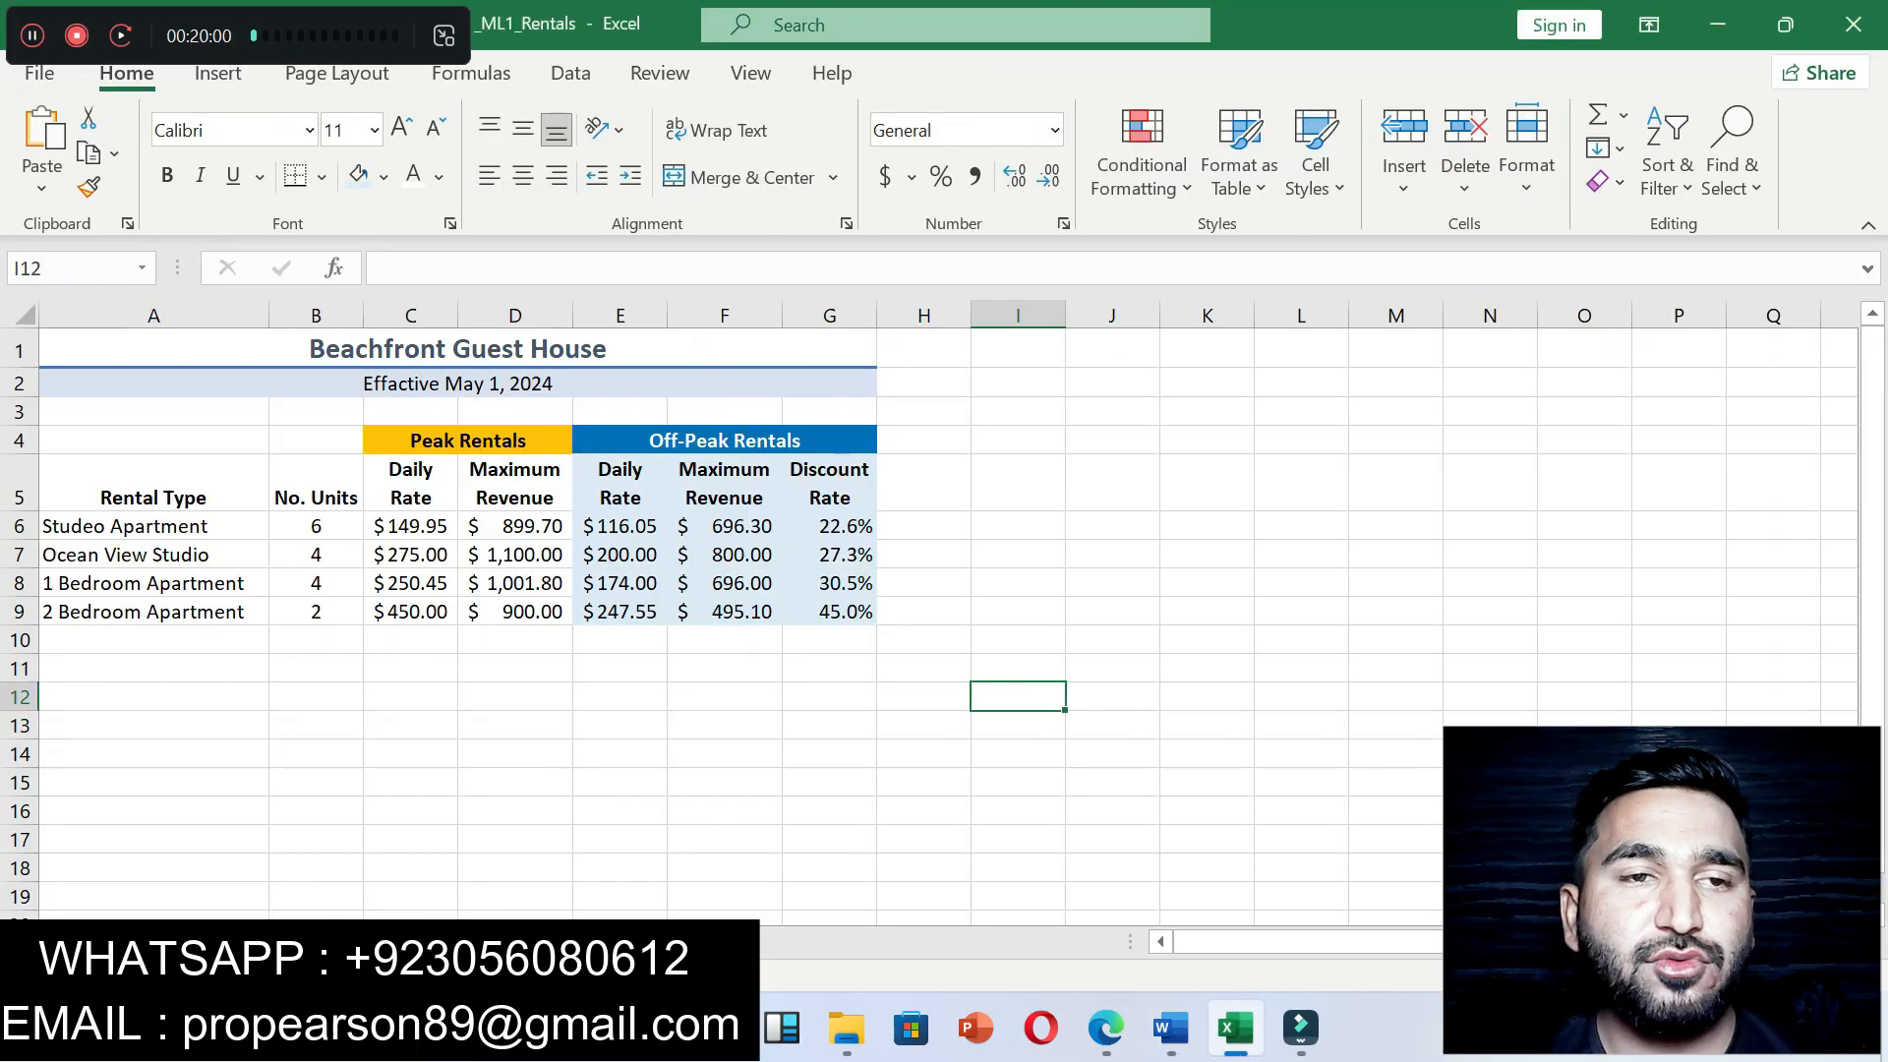
pyautogui.write('C5:D9')
pyautogui.press('Return')
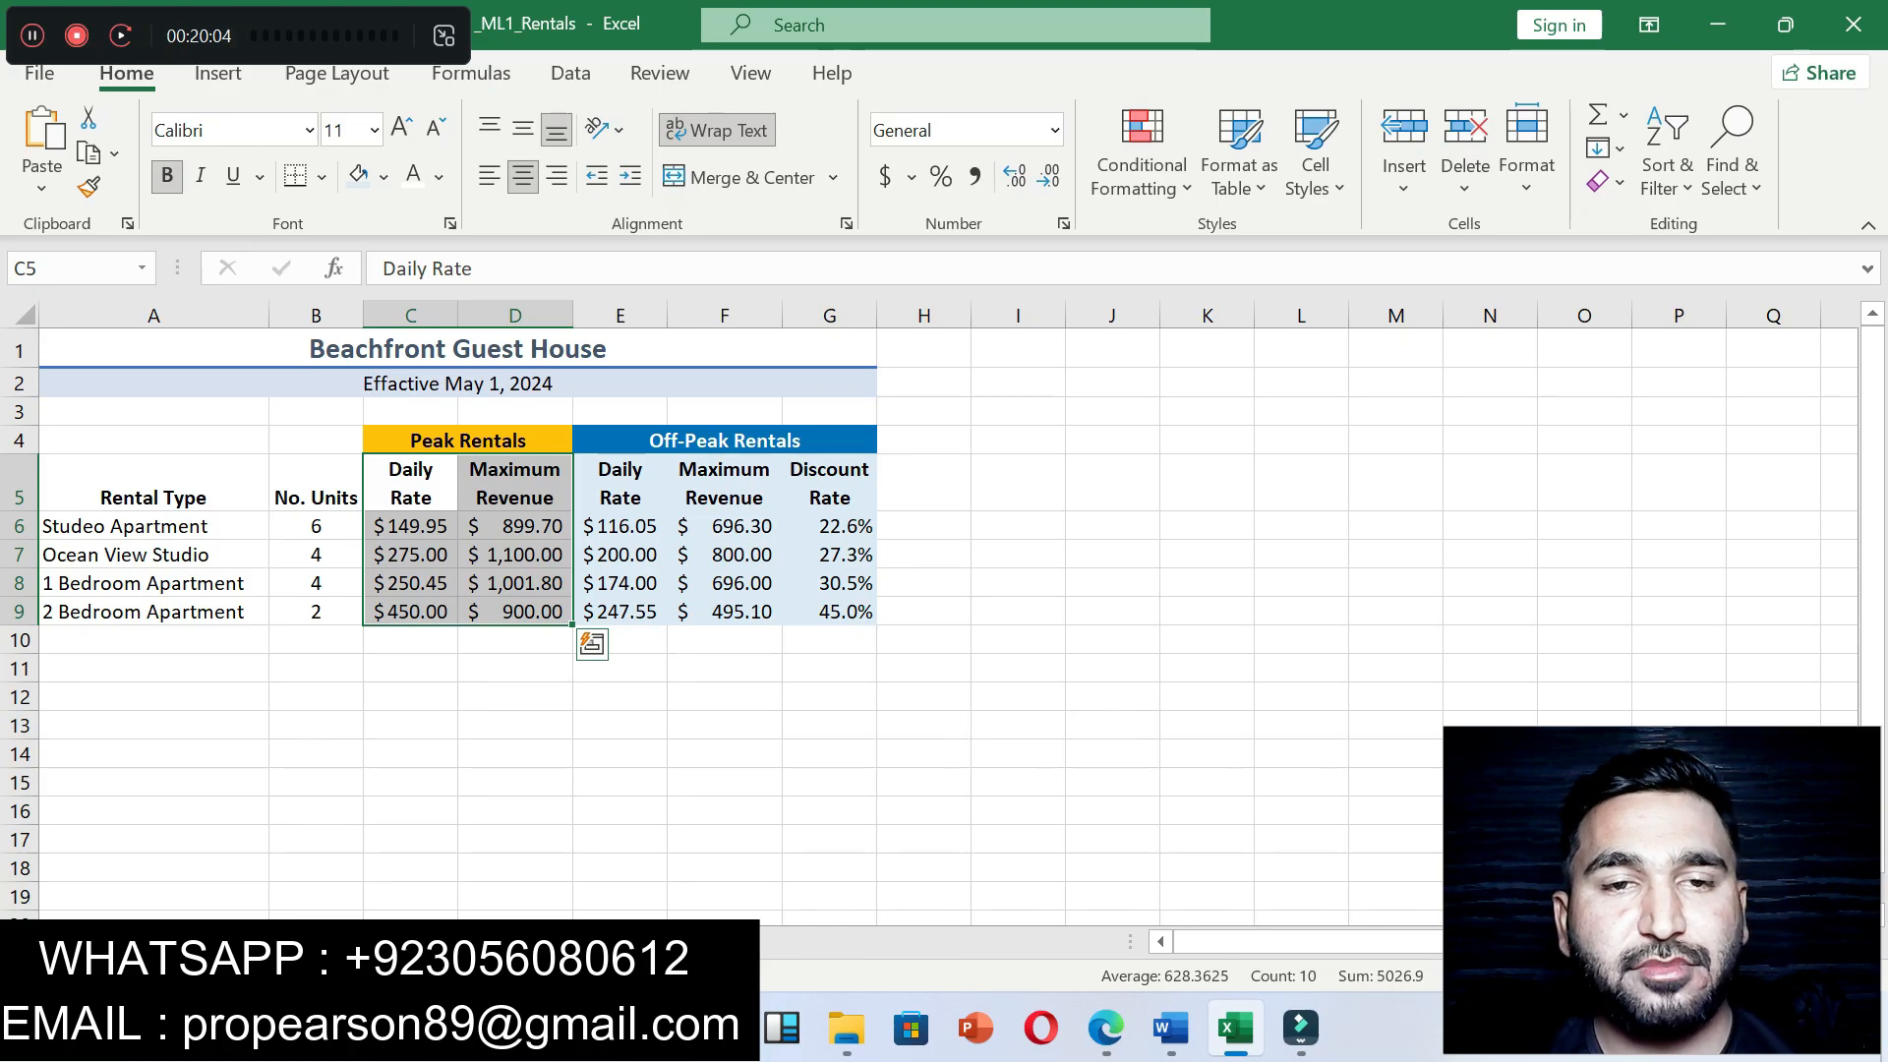
pyautogui.click(1170, 1027)
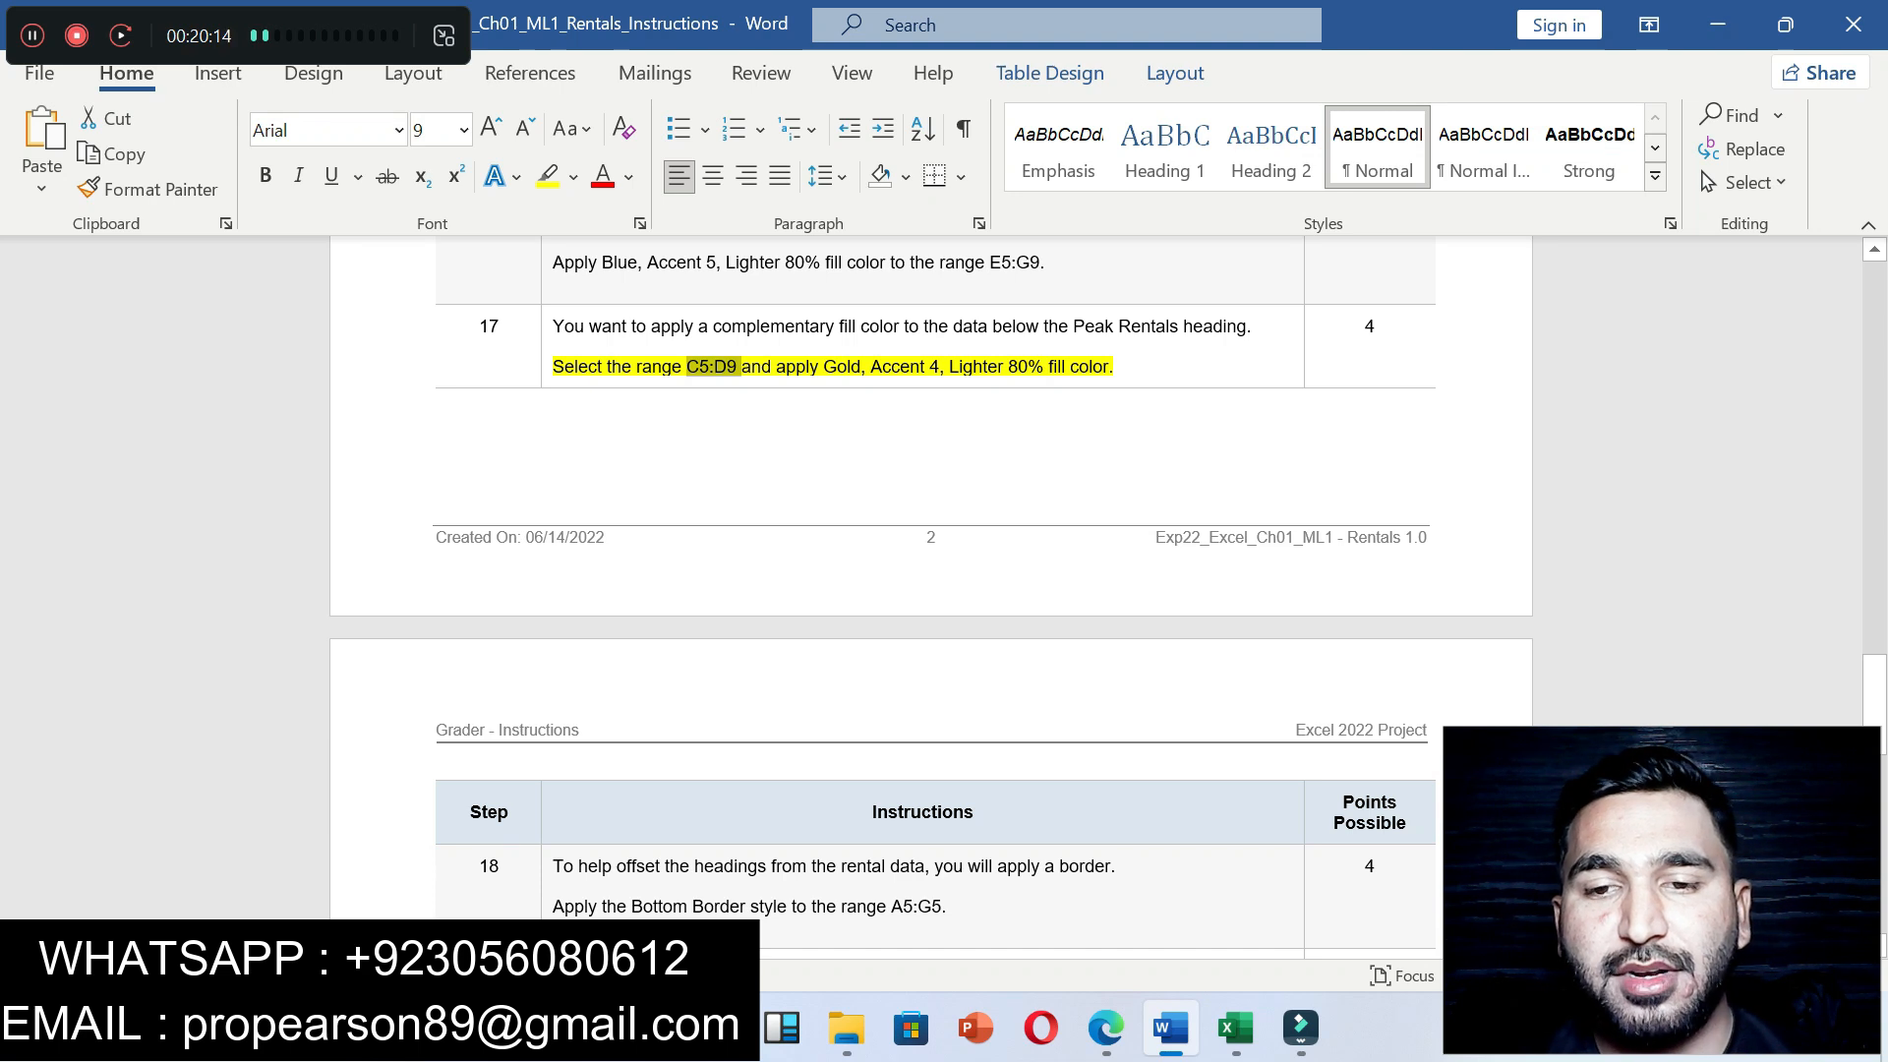
pyautogui.click(1236, 1028)
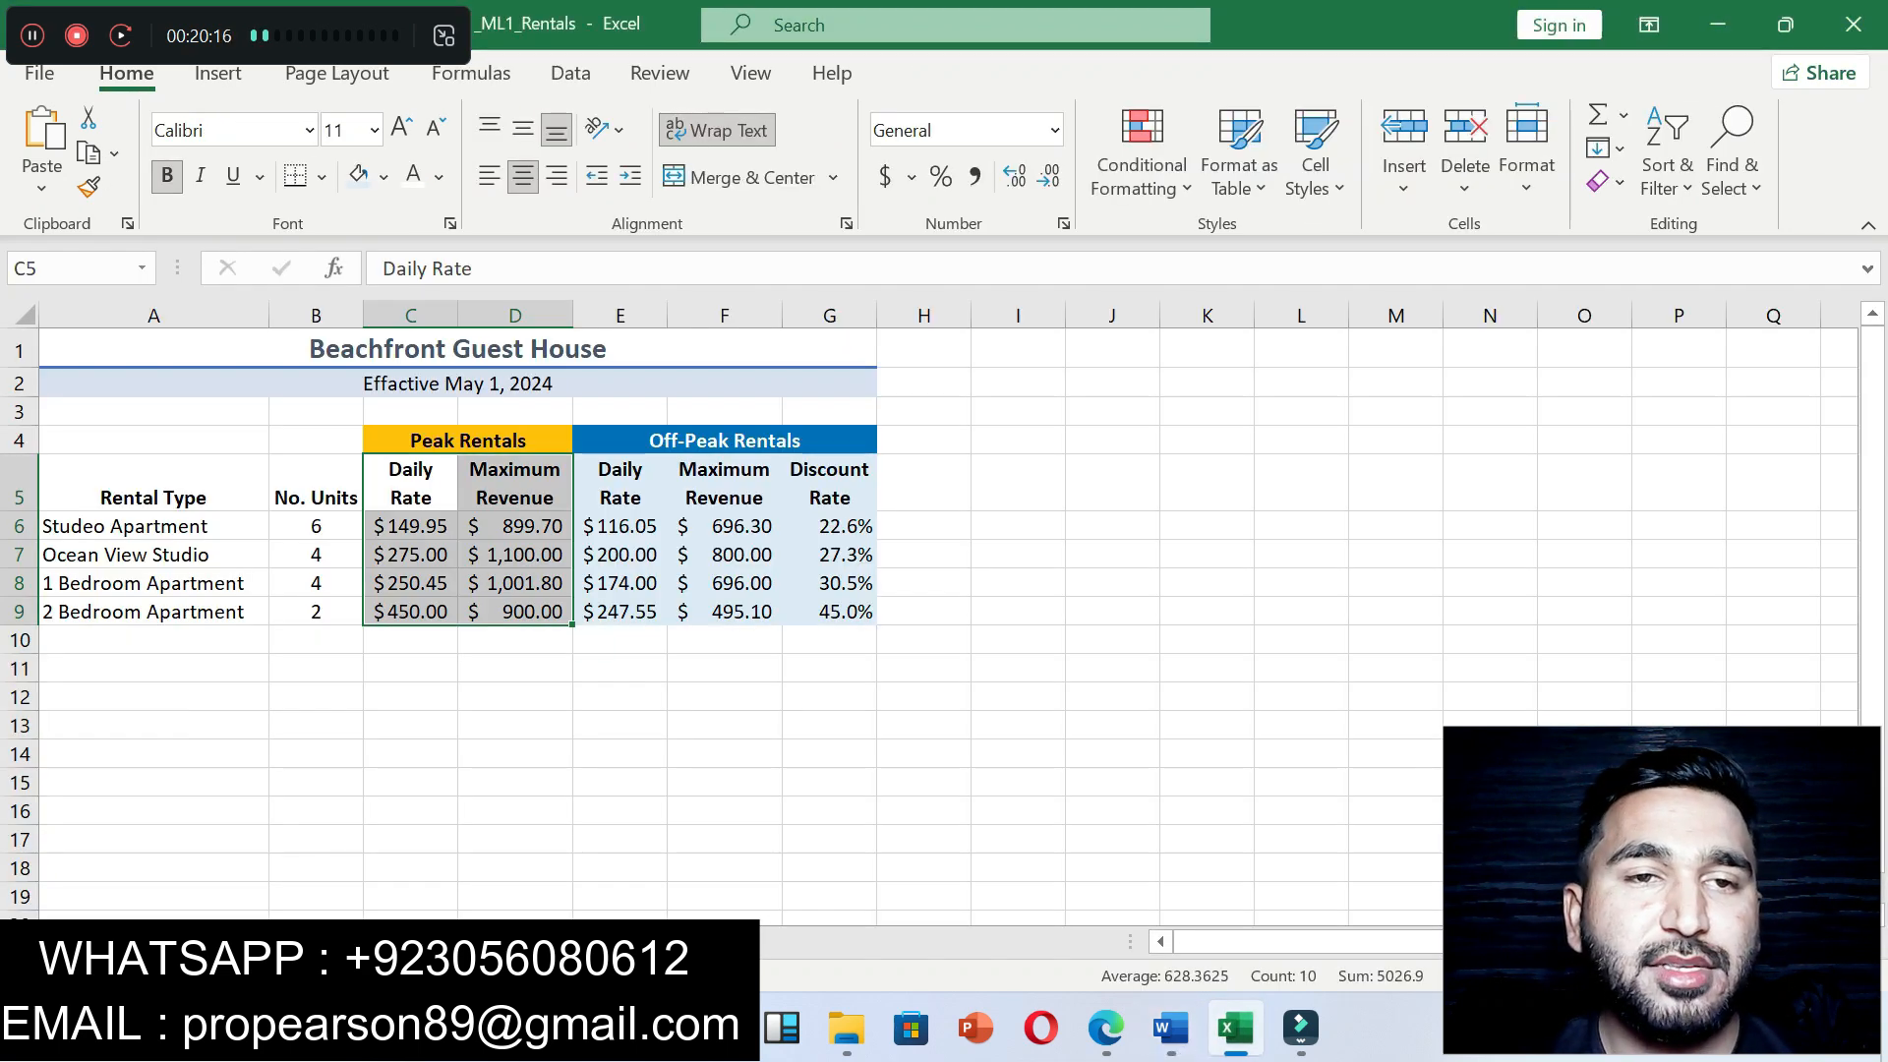
pyautogui.click(383, 177)
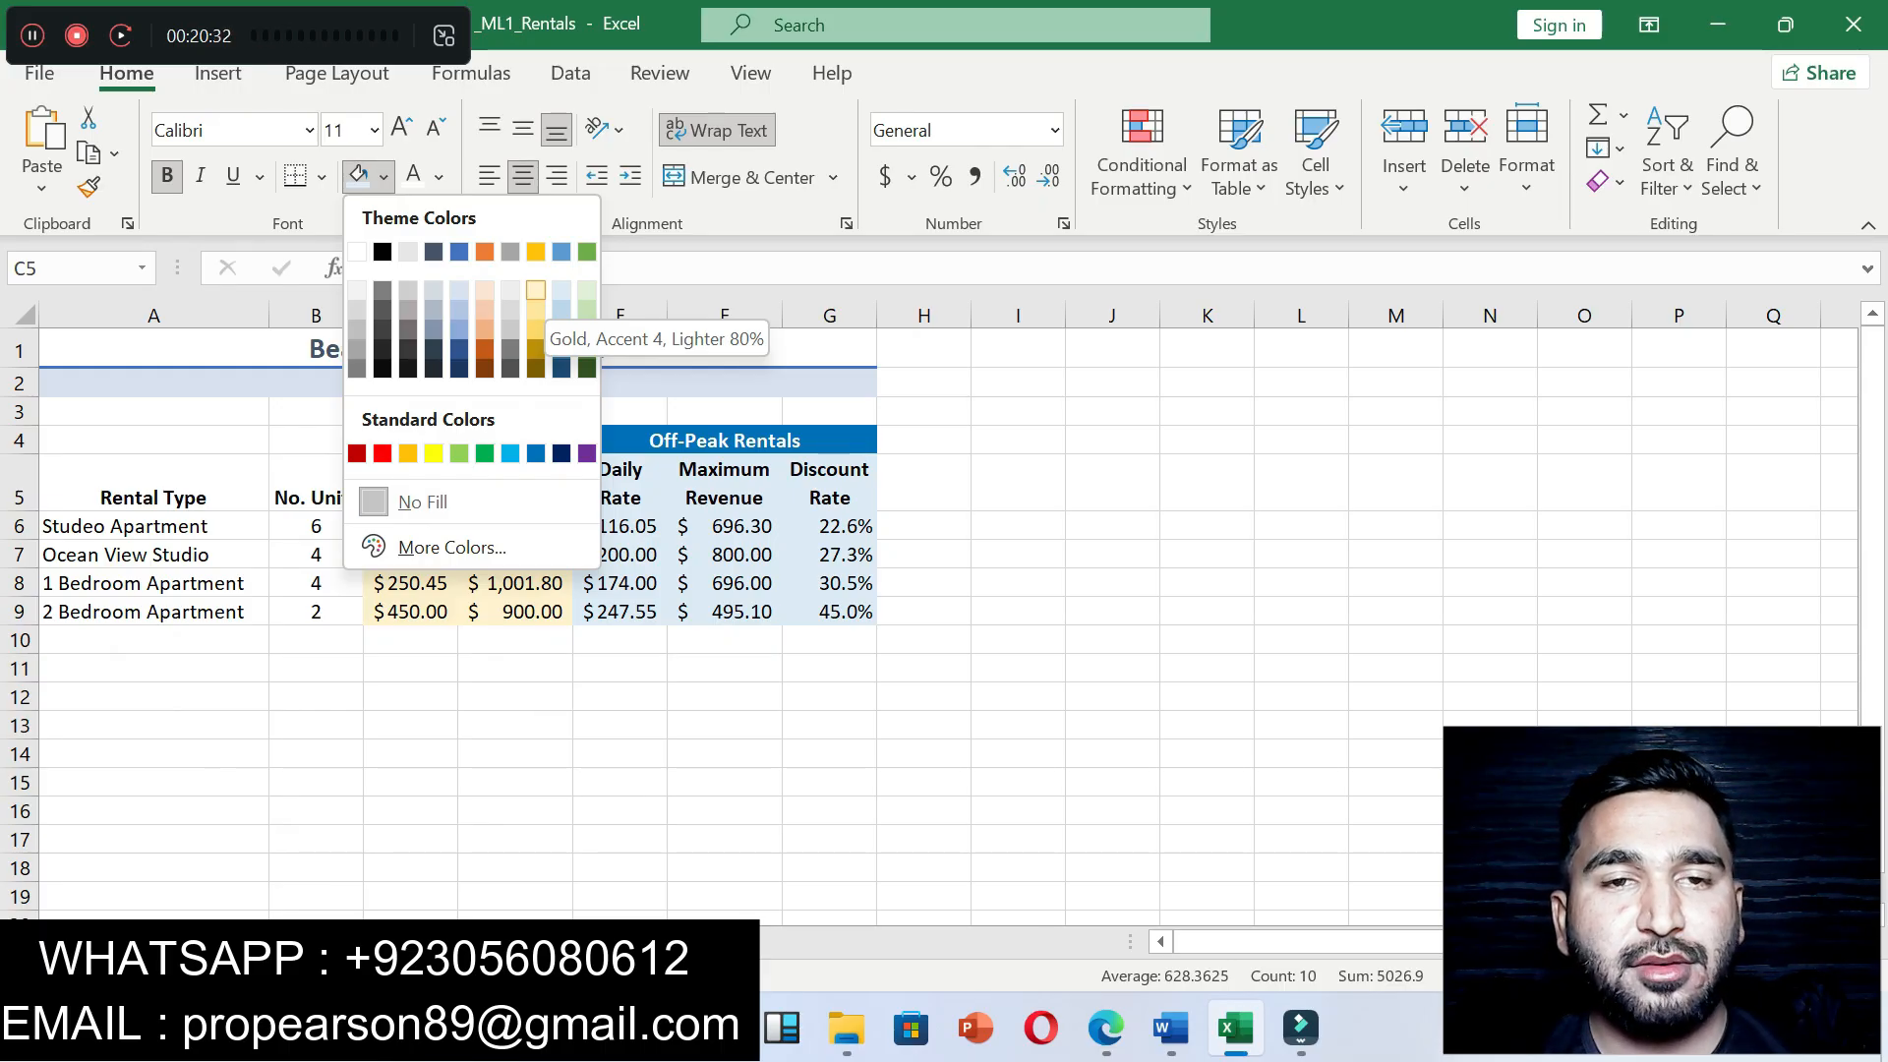
pyautogui.click(536, 290)
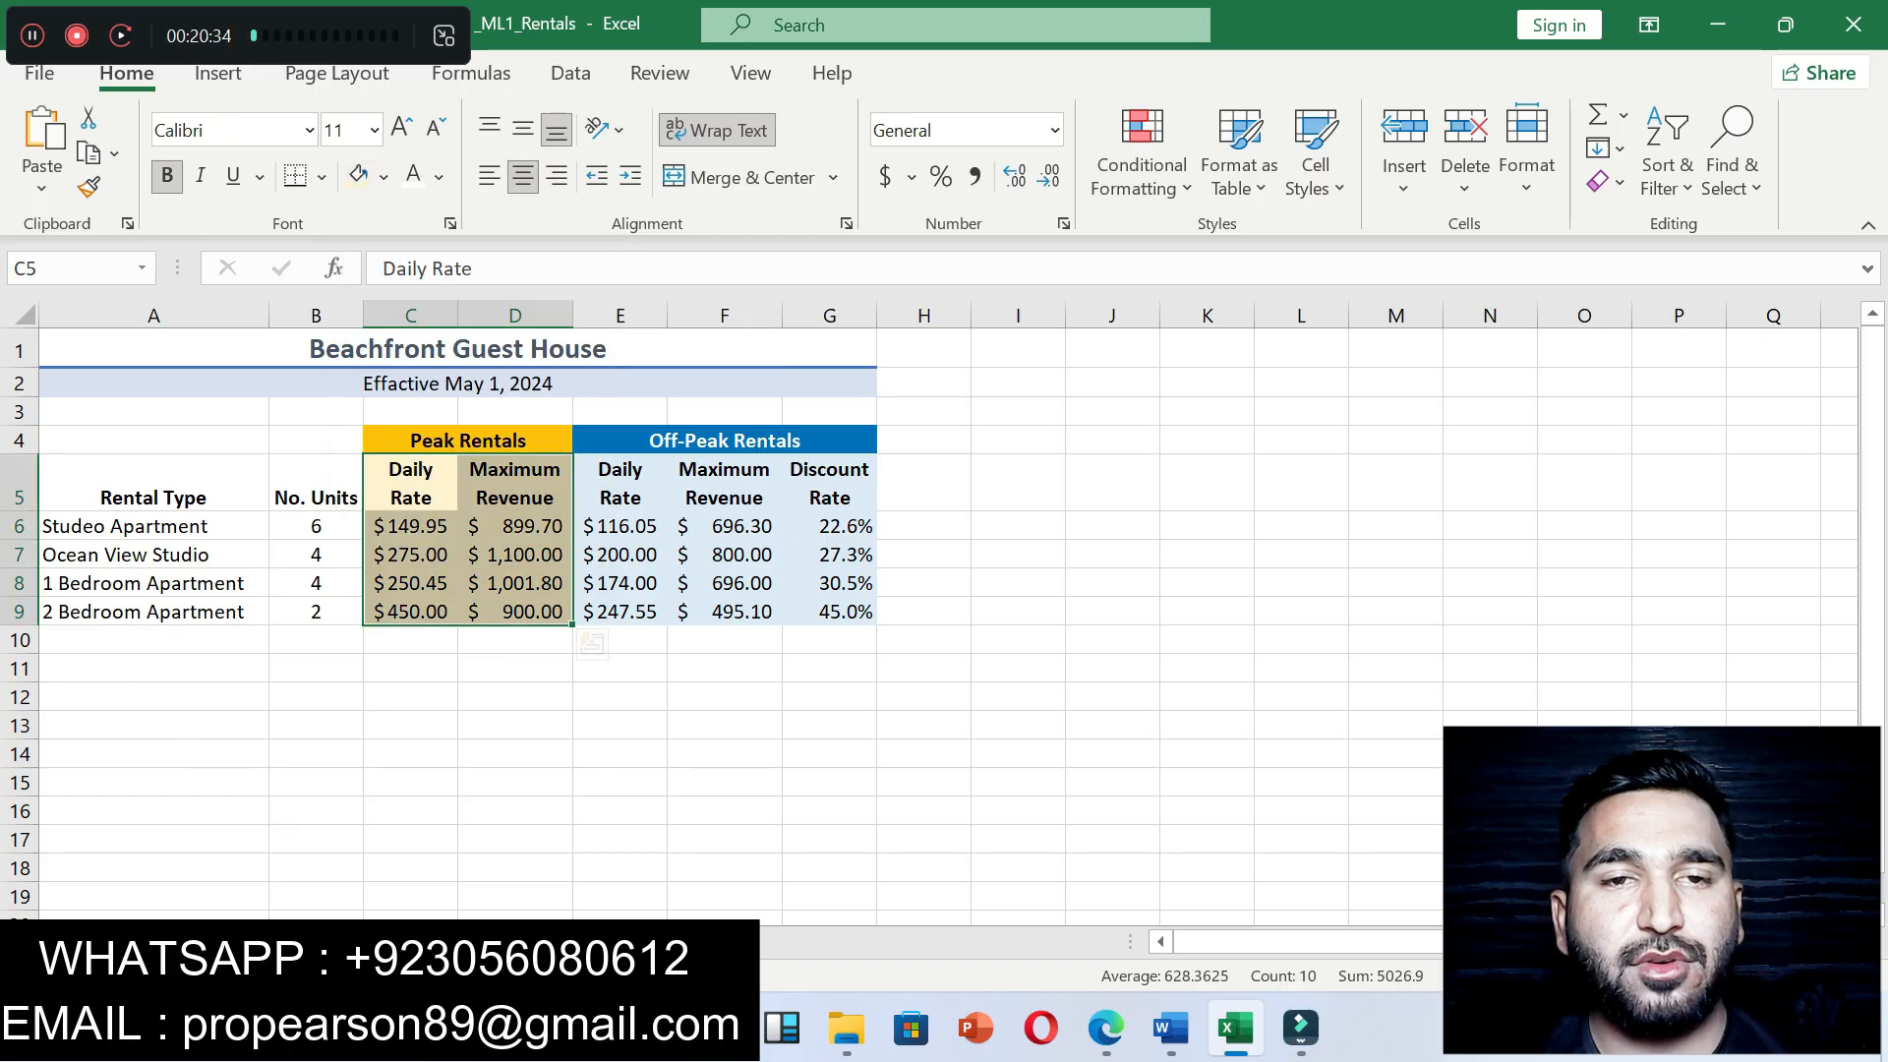
pyautogui.click(725, 754)
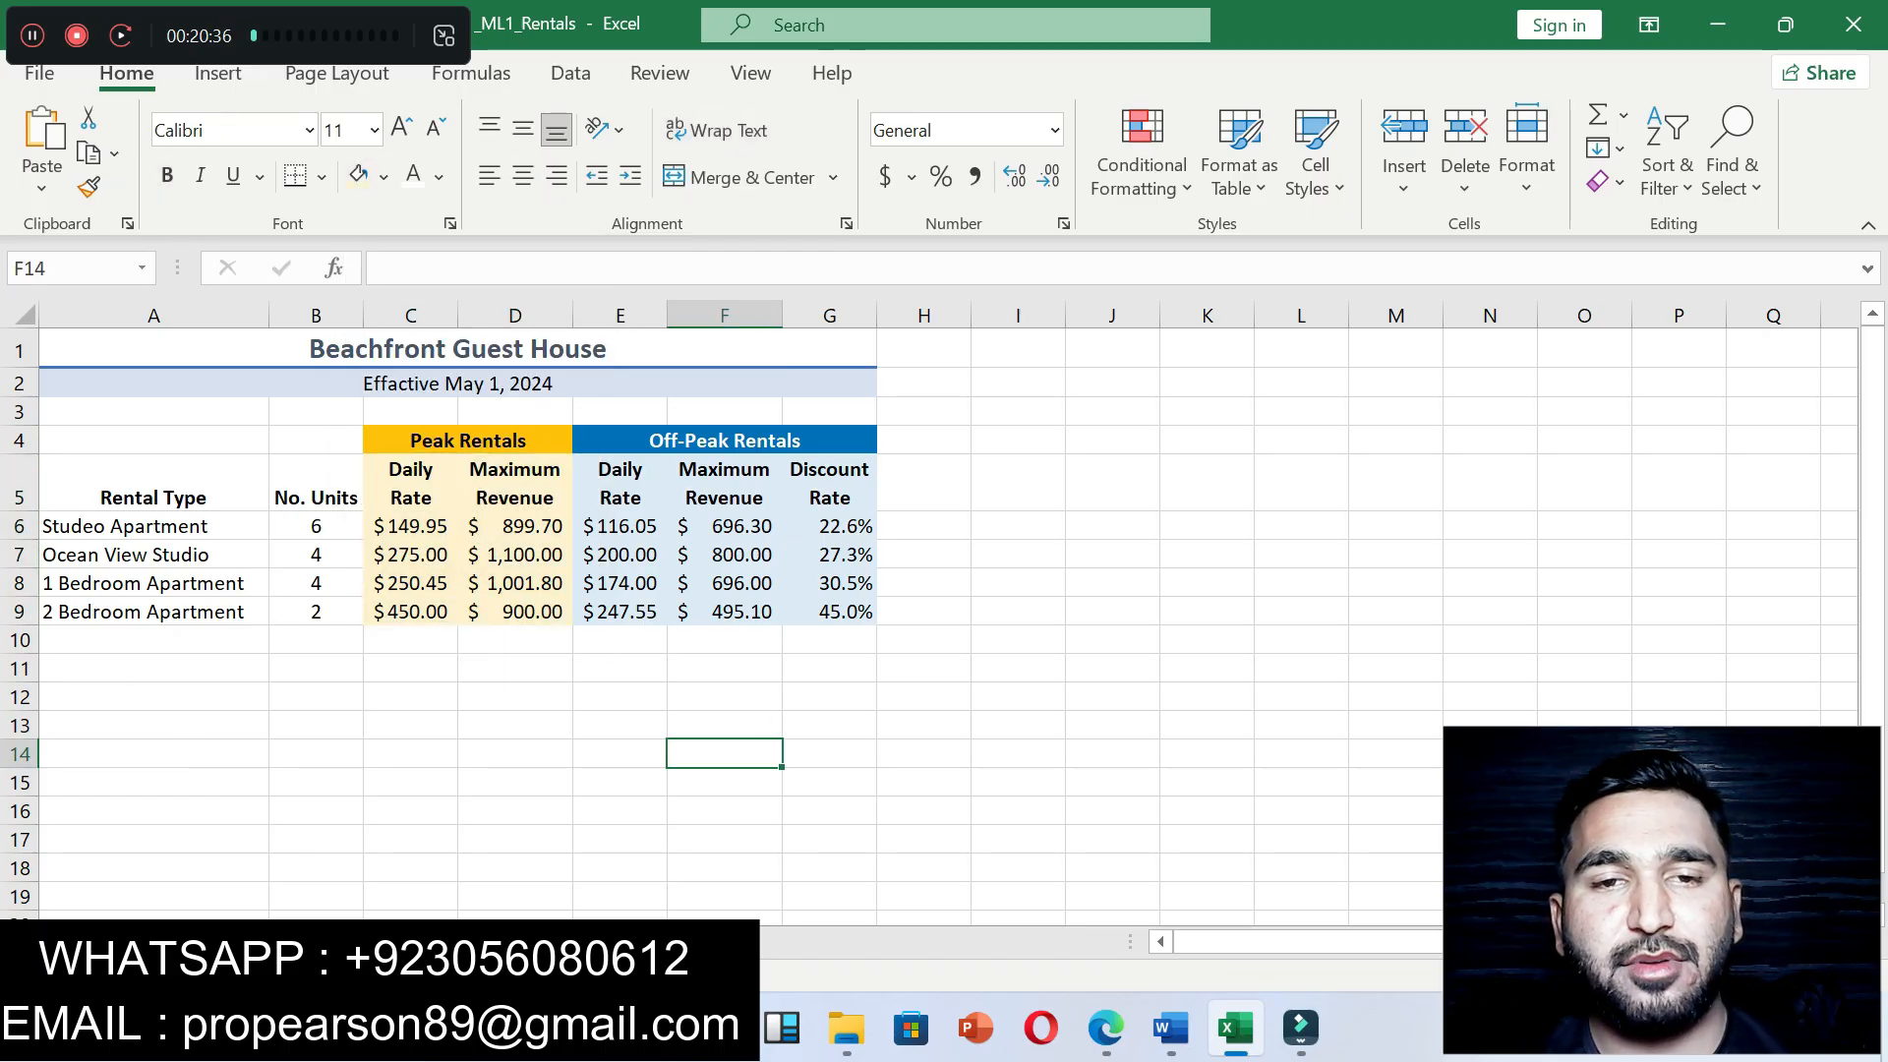
# Step: Return to Word and highlight the step 18 Bottom Border sentence in yellow
pyautogui.click(1170, 1027)
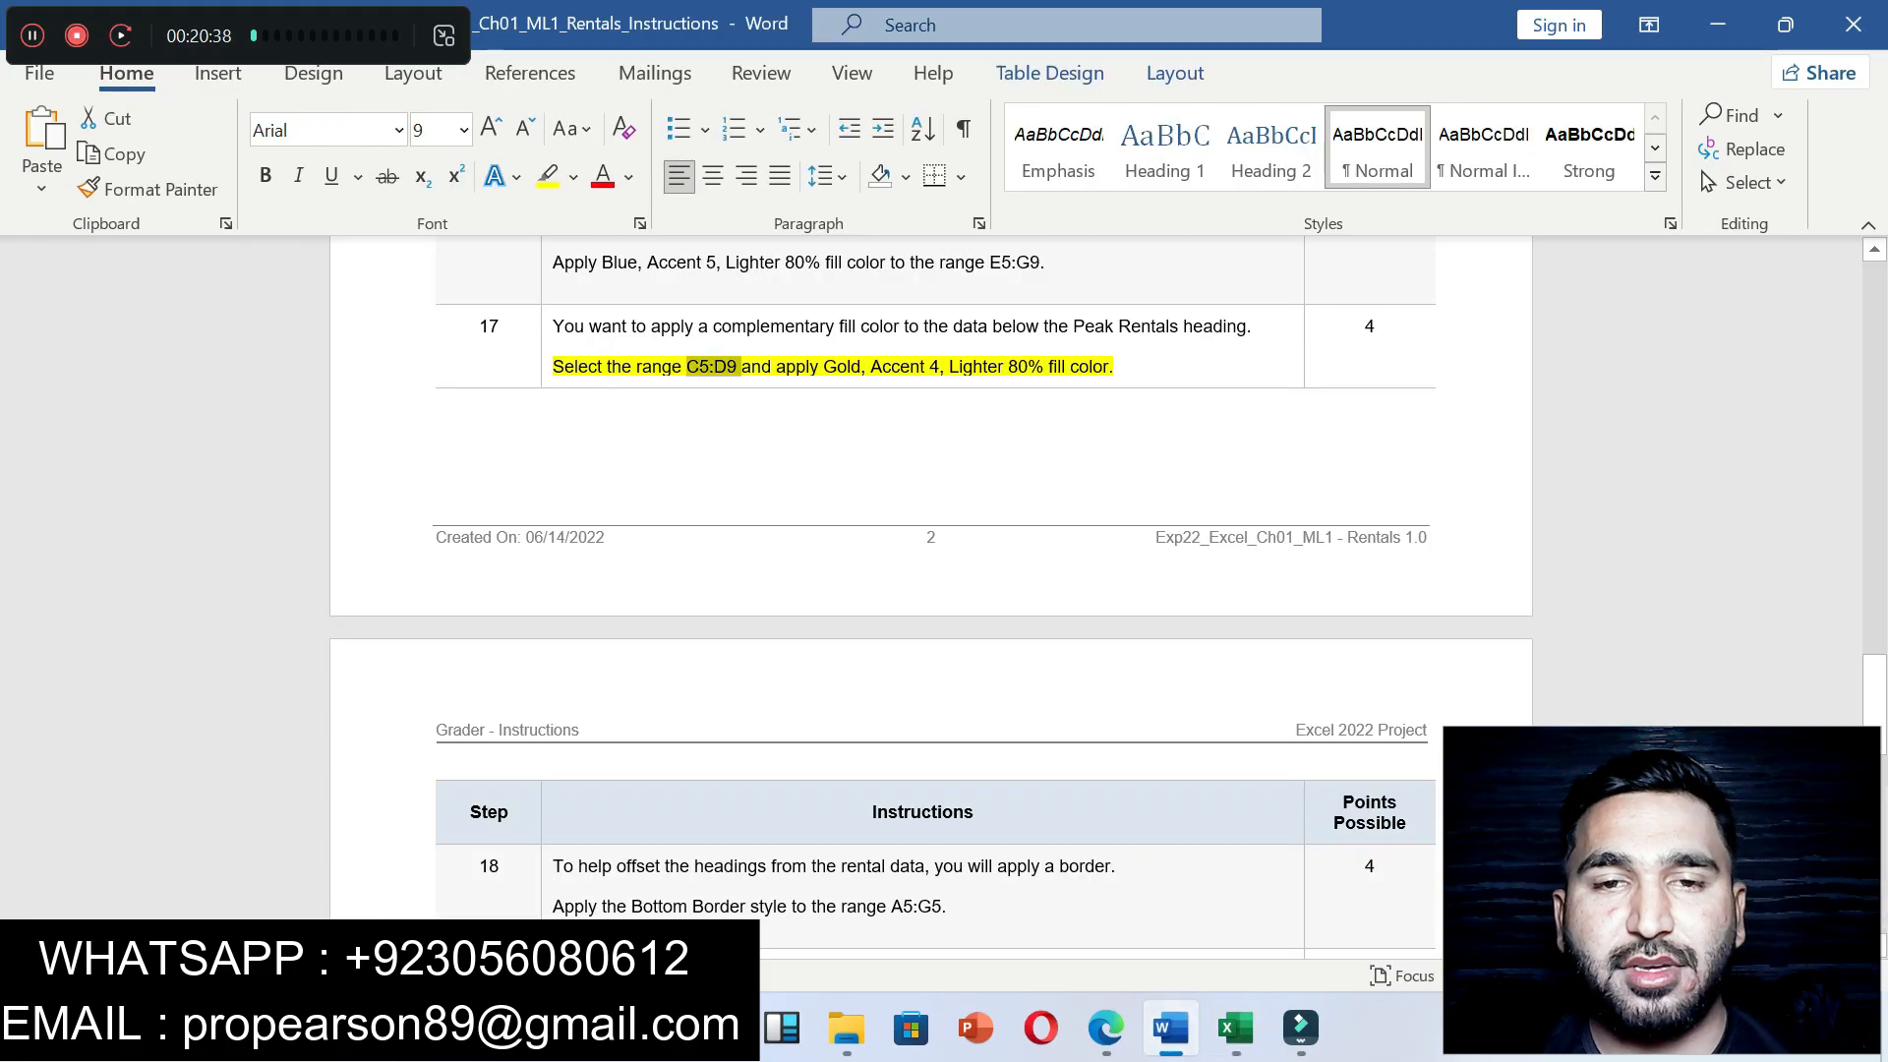
pyautogui.moveTo(1874, 700); pyautogui.dragTo(1874, 790)
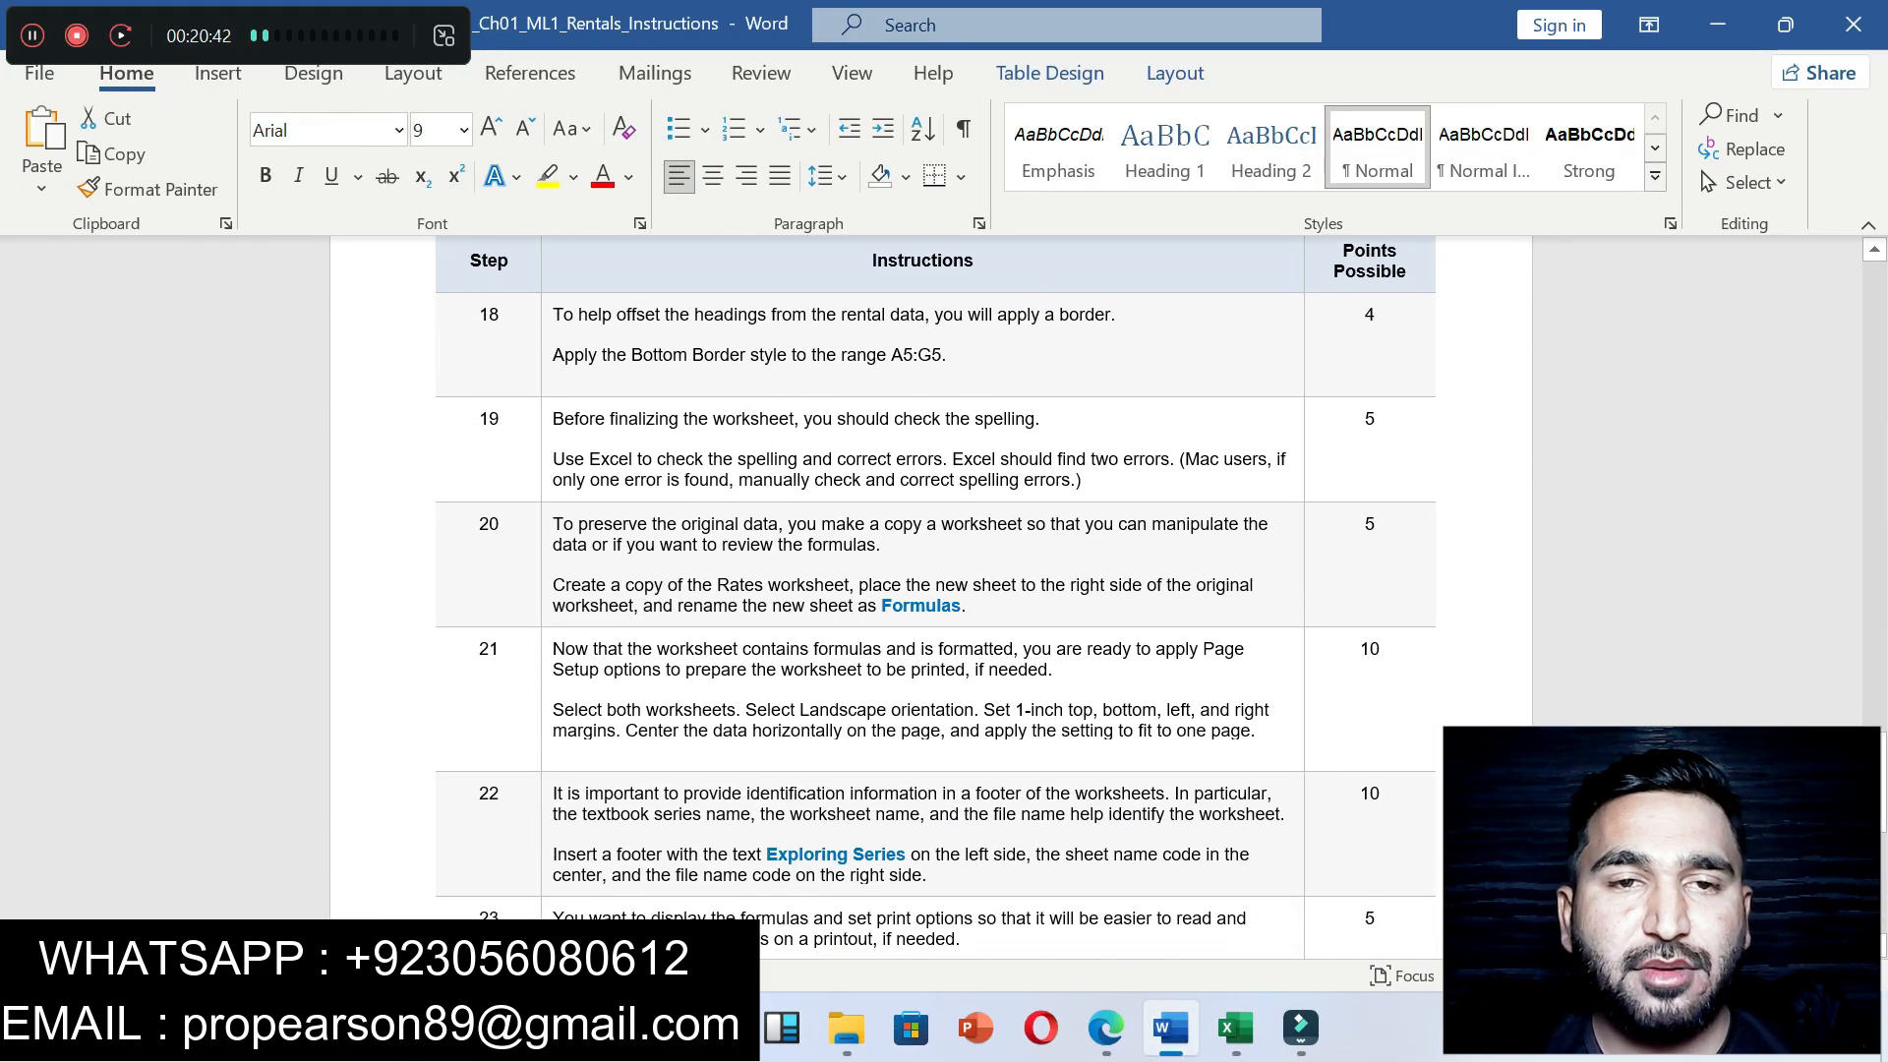
pyautogui.moveTo(553, 355); pyautogui.dragTo(962, 355)
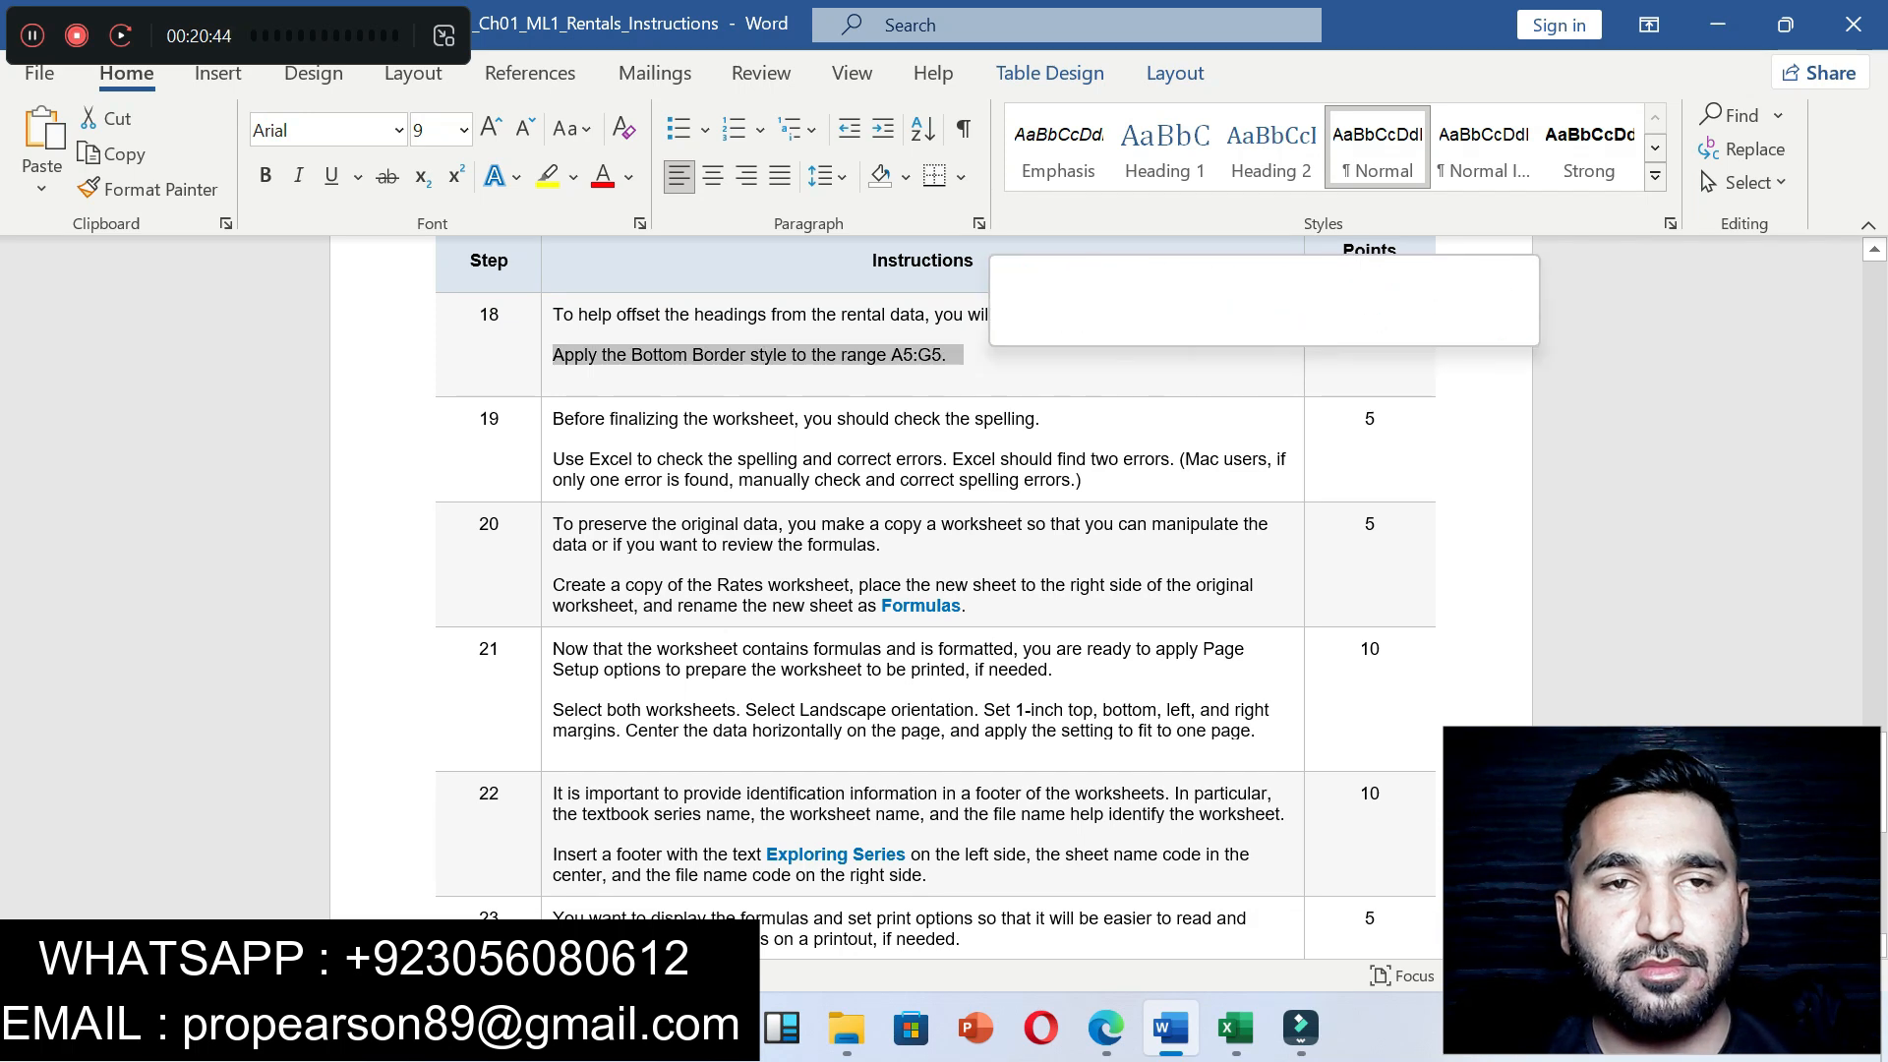
pyautogui.click(1096, 322)
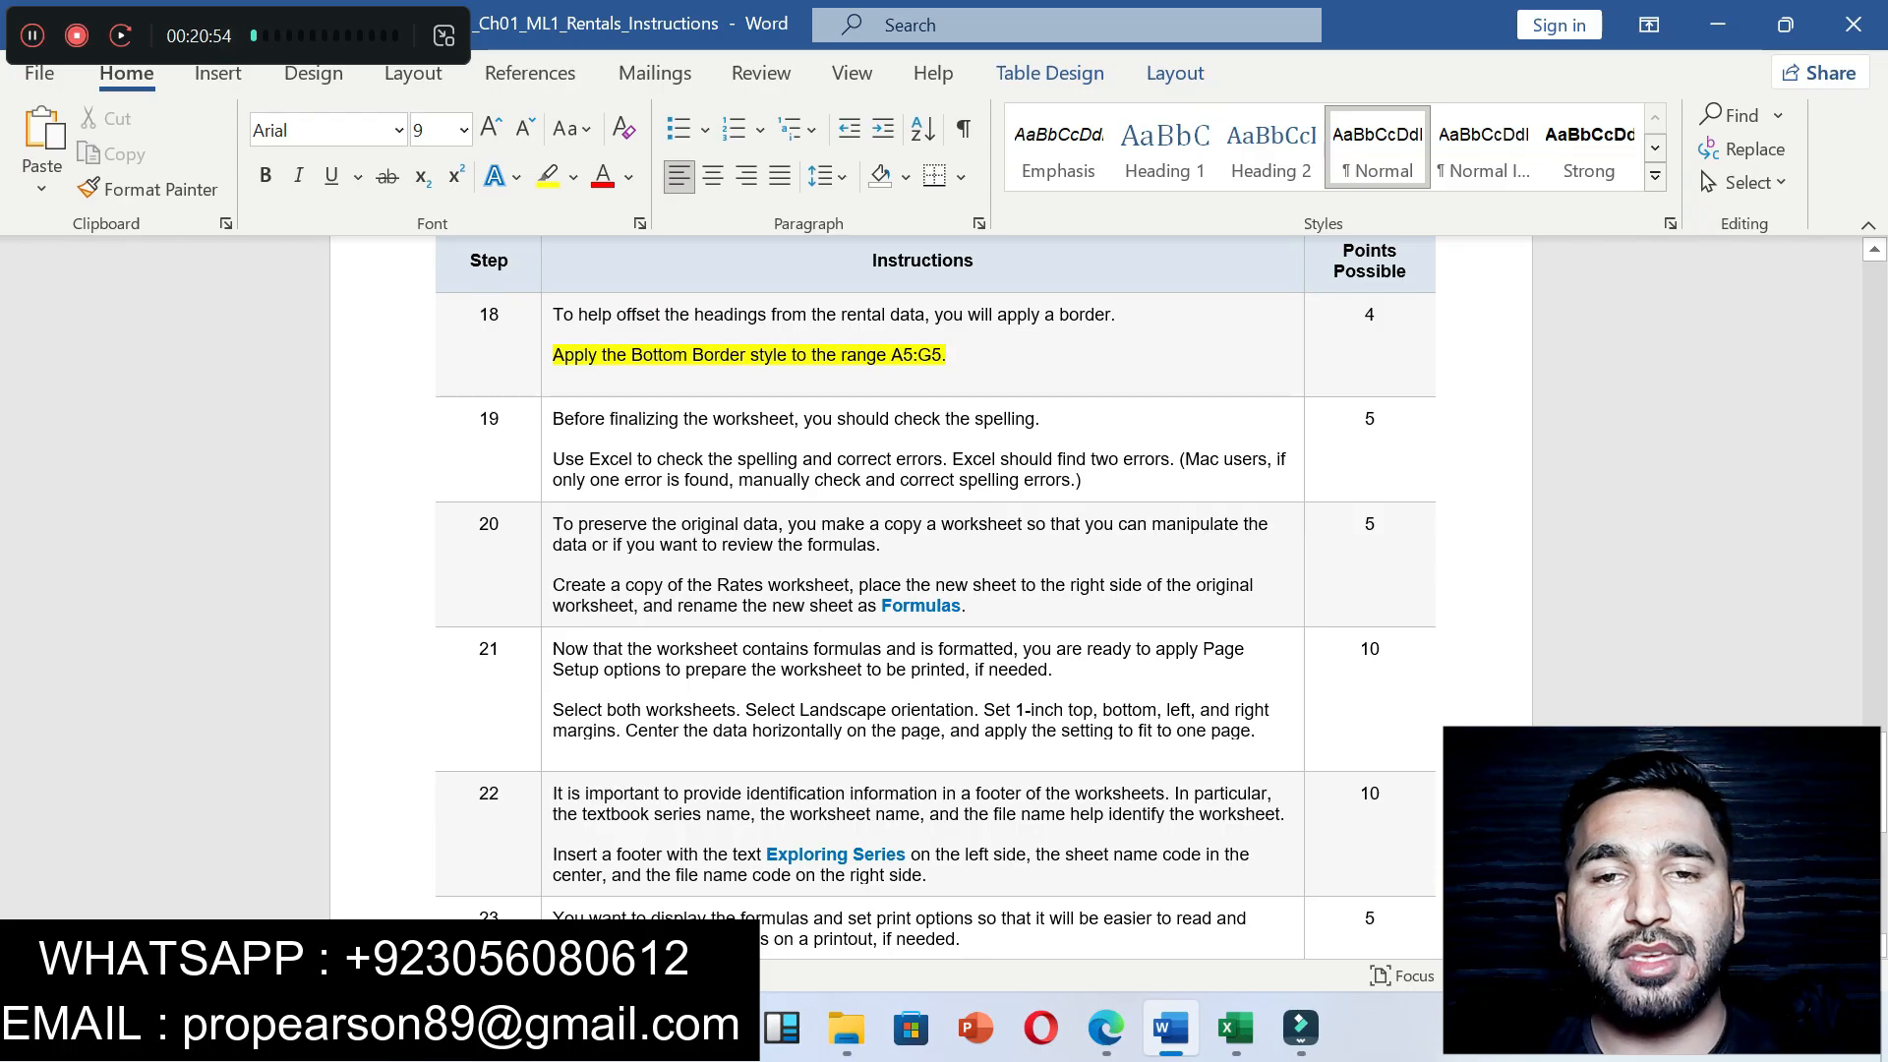
# Step: Copy the range reference A5:G5 from step 18 and apply a Bottom Border to that range in Excel
pyautogui.moveTo(891, 355); pyautogui.dragTo(941, 355)
pyautogui.hotkey('ctrl', 'c')
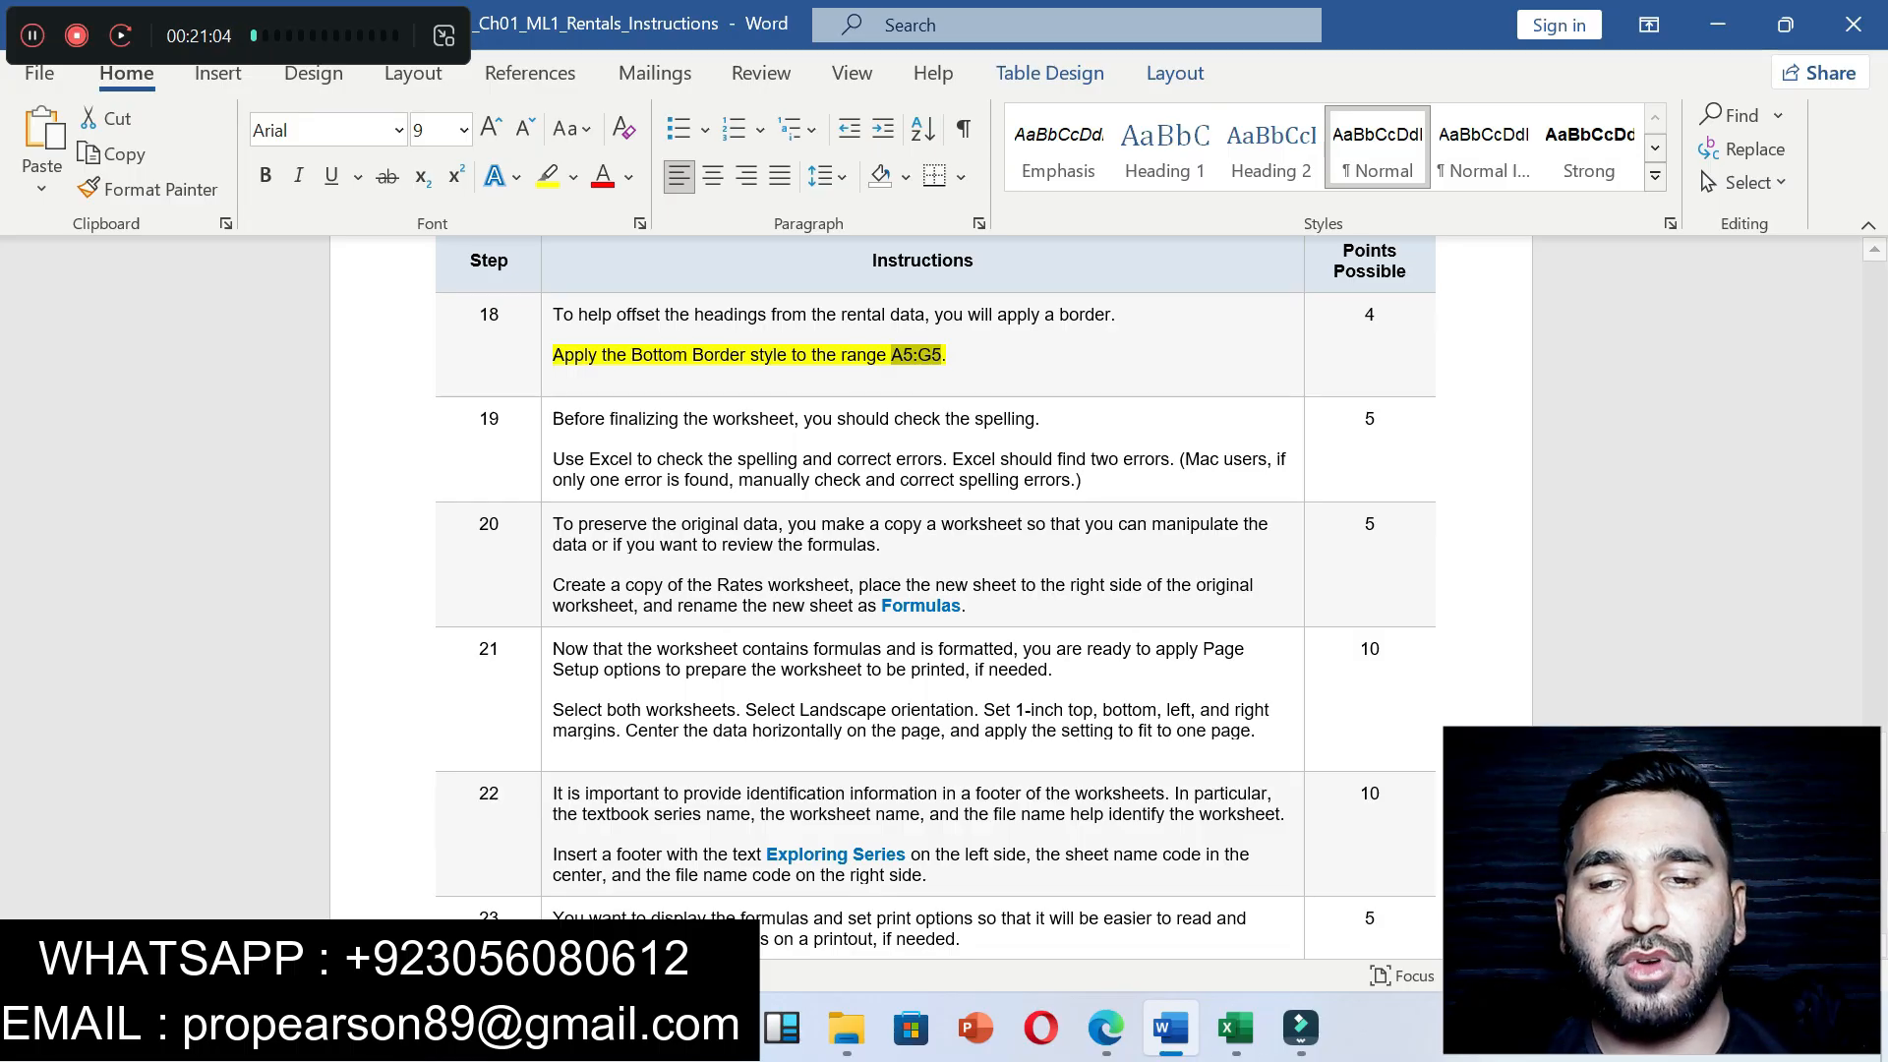
pyautogui.click(1234, 1028)
pyautogui.click(69, 268)
pyautogui.hotkey('ctrl', 'v')
pyautogui.press('Return')
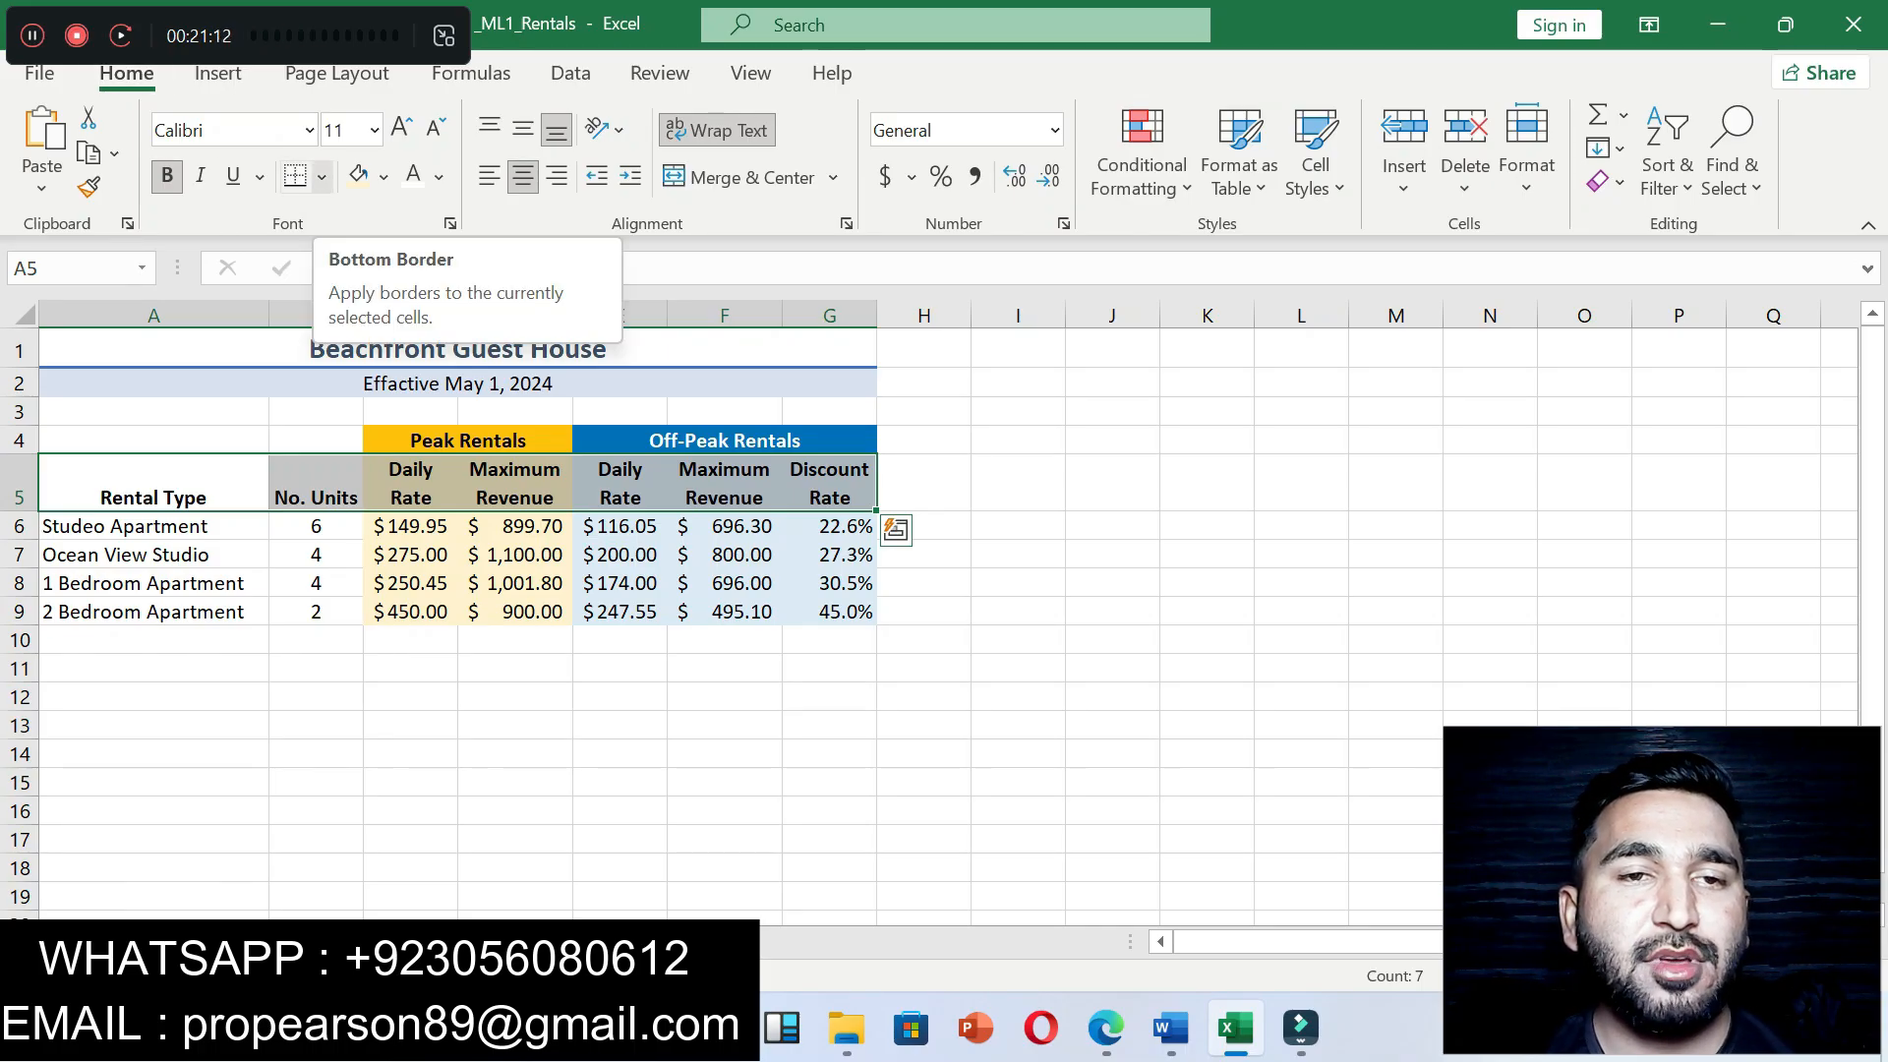
pyautogui.click(322, 176)
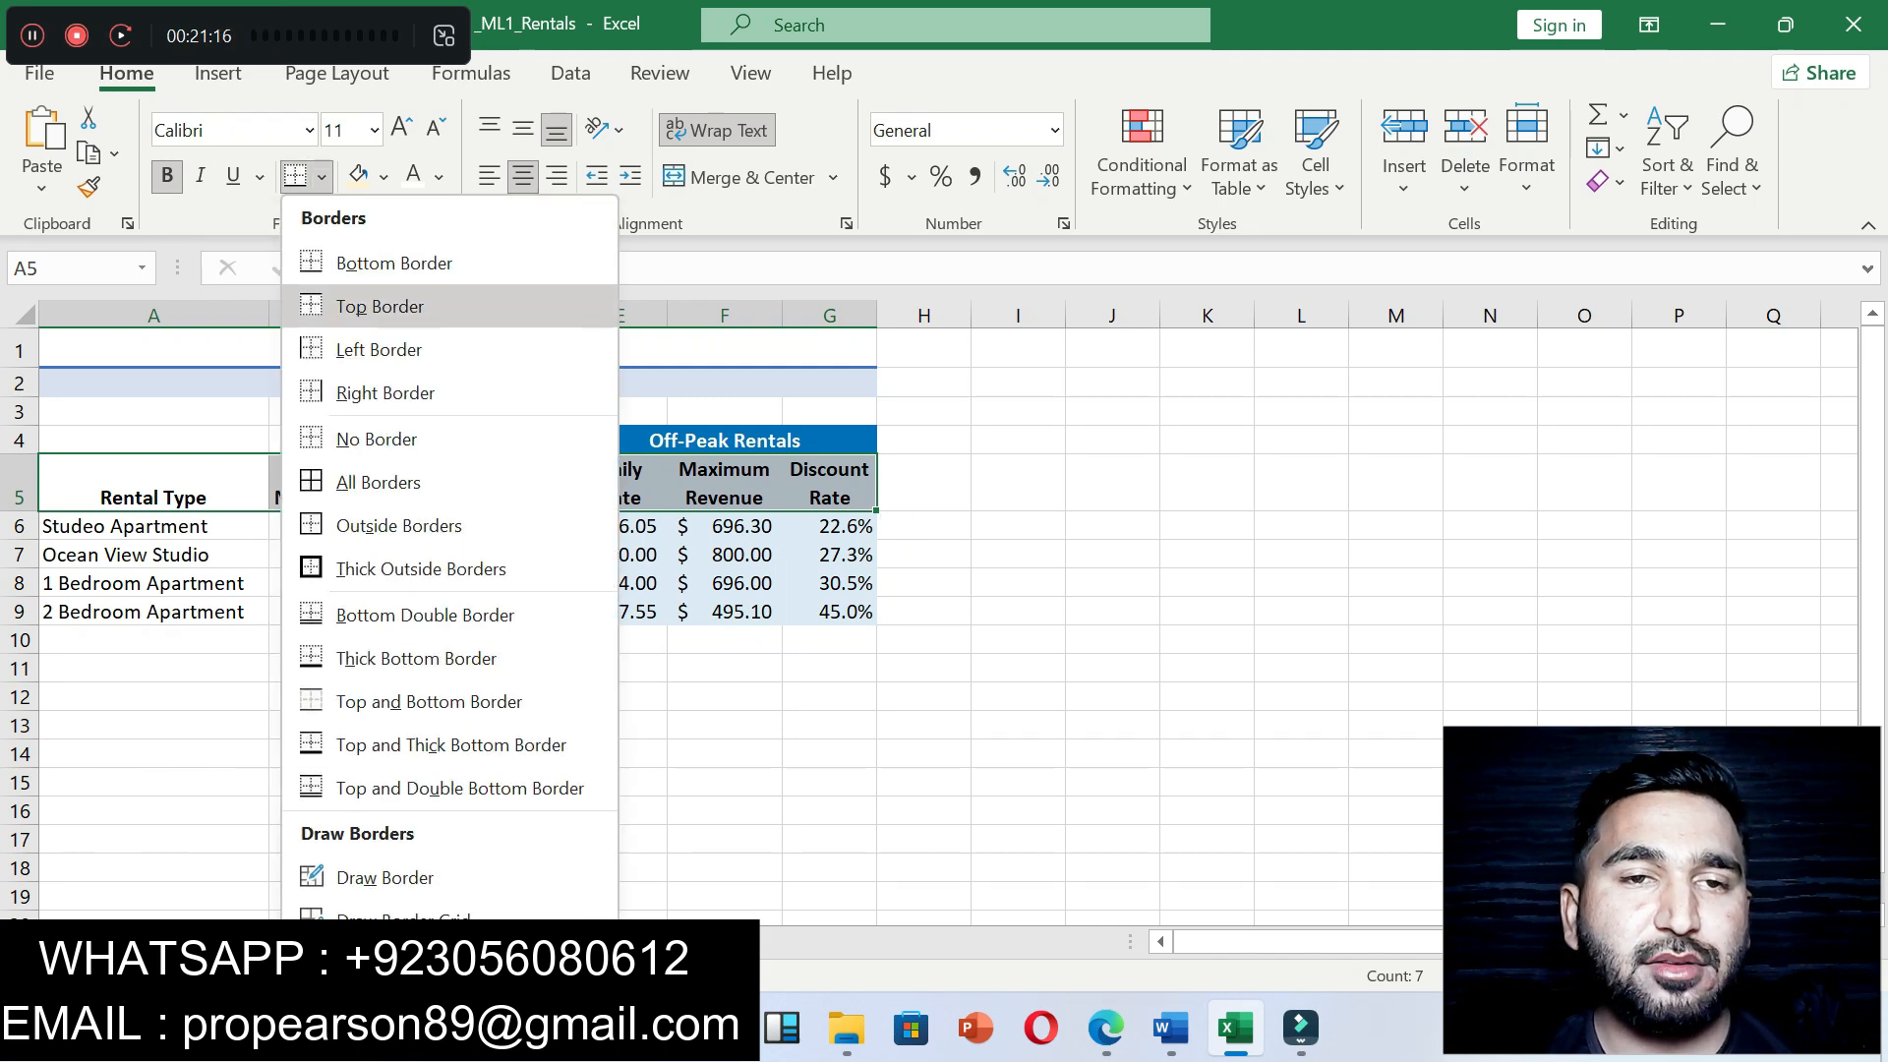
pyautogui.click(394, 263)
pyautogui.click(619, 697)
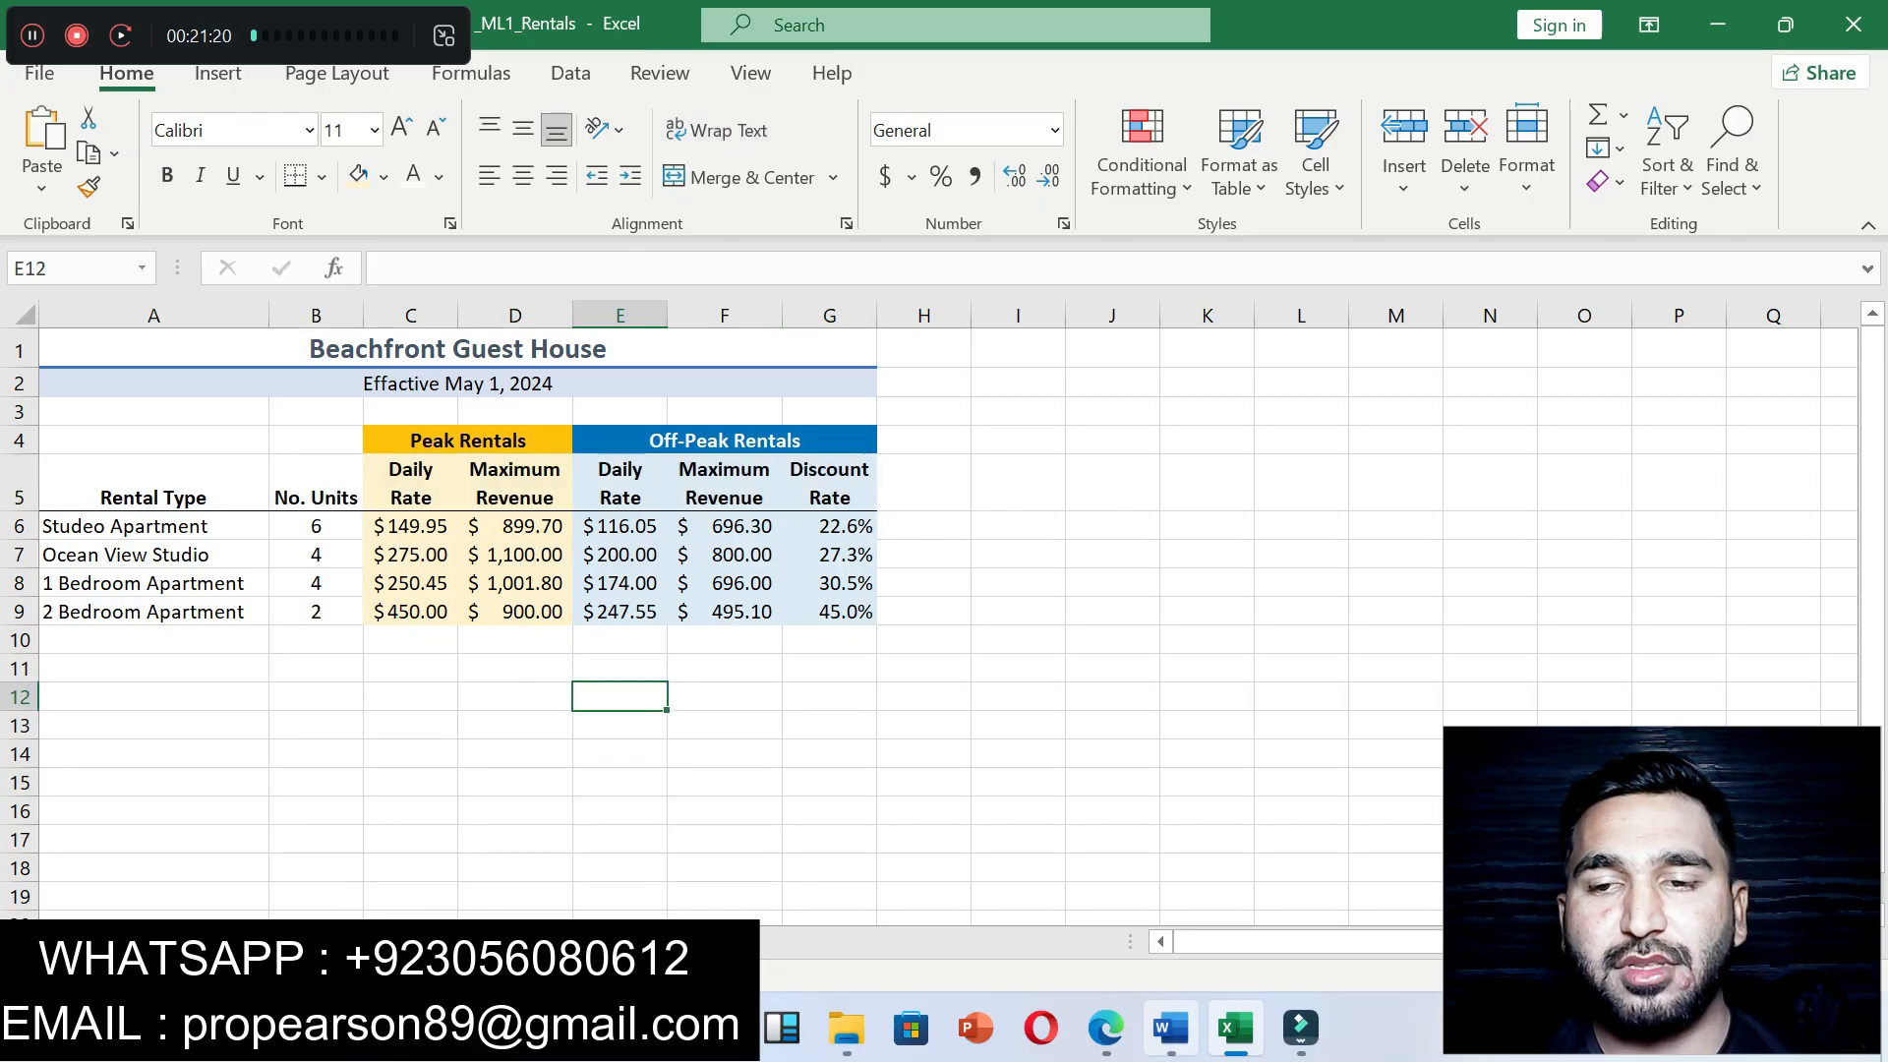
# Step: Return to Word, undo the step 18 highlight and highlight the whole step 19 spelling text in yellow
pyautogui.click(1170, 1028)
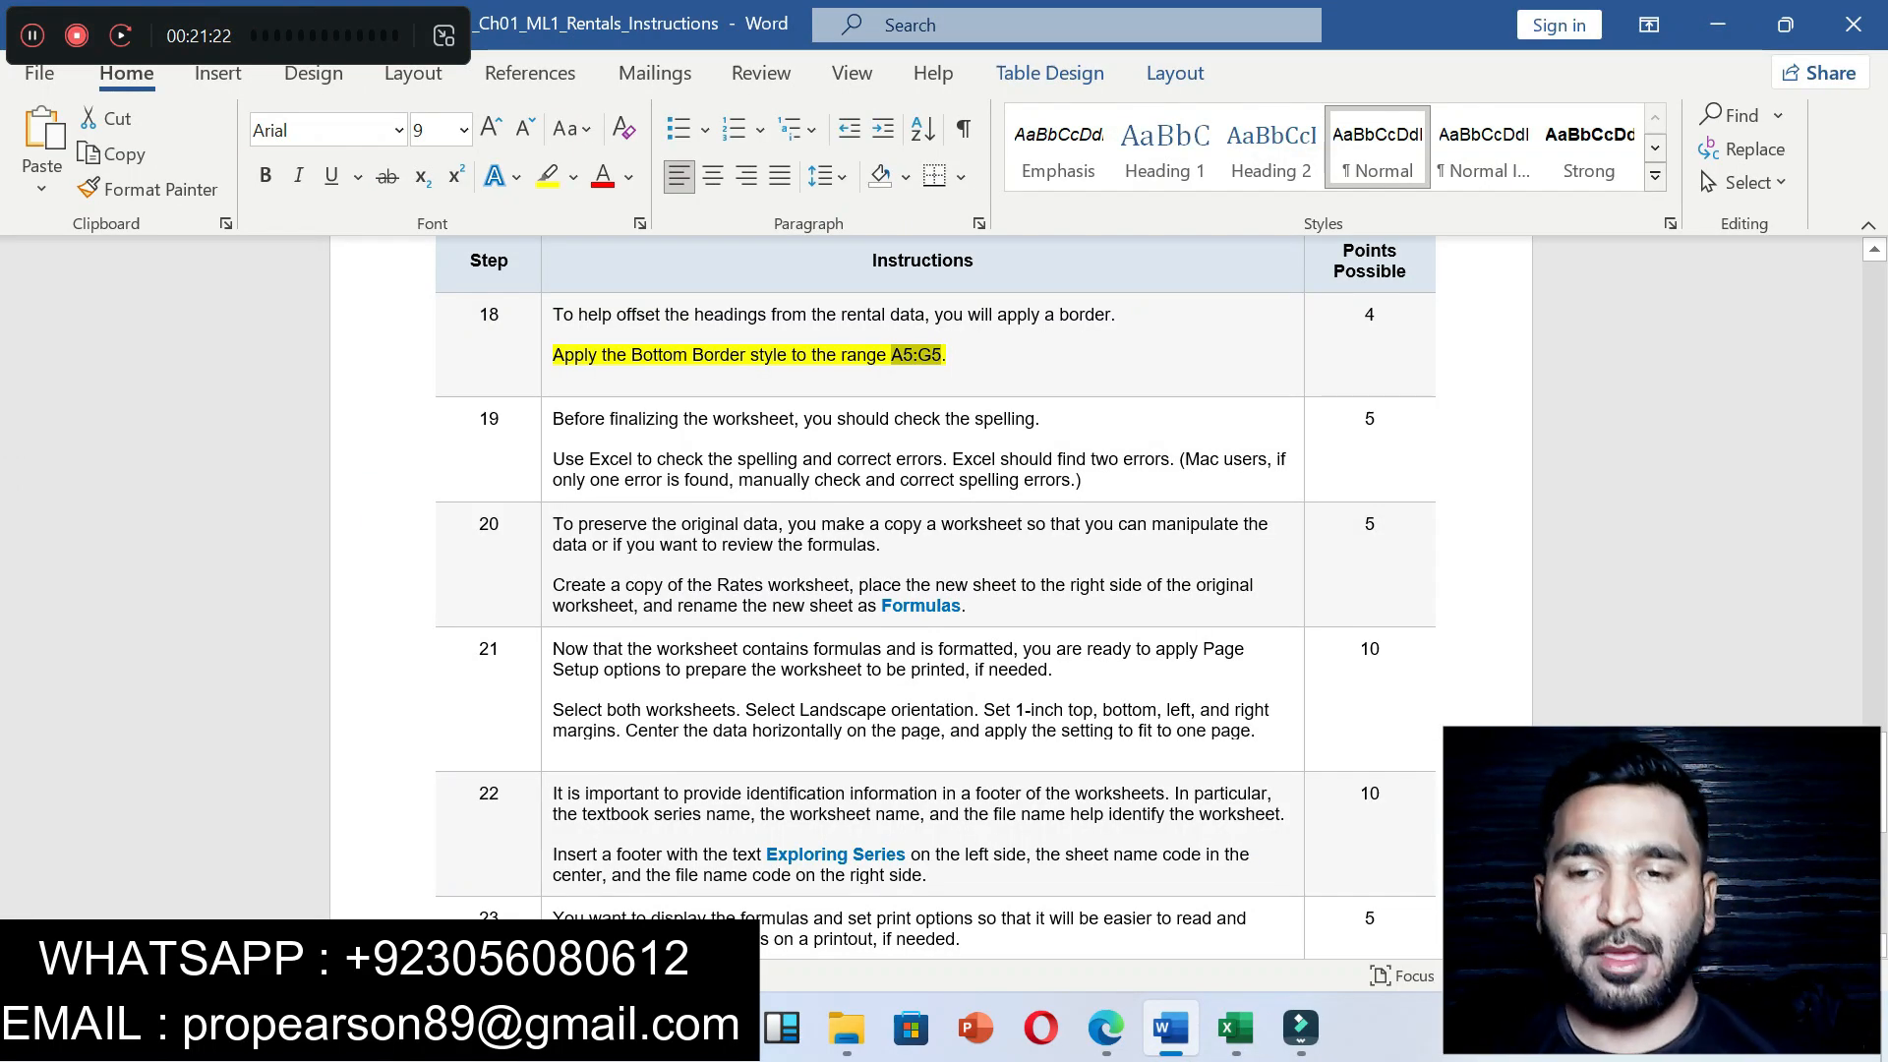
pyautogui.click(995, 355)
pyautogui.hotkey('ctrl', 'z')
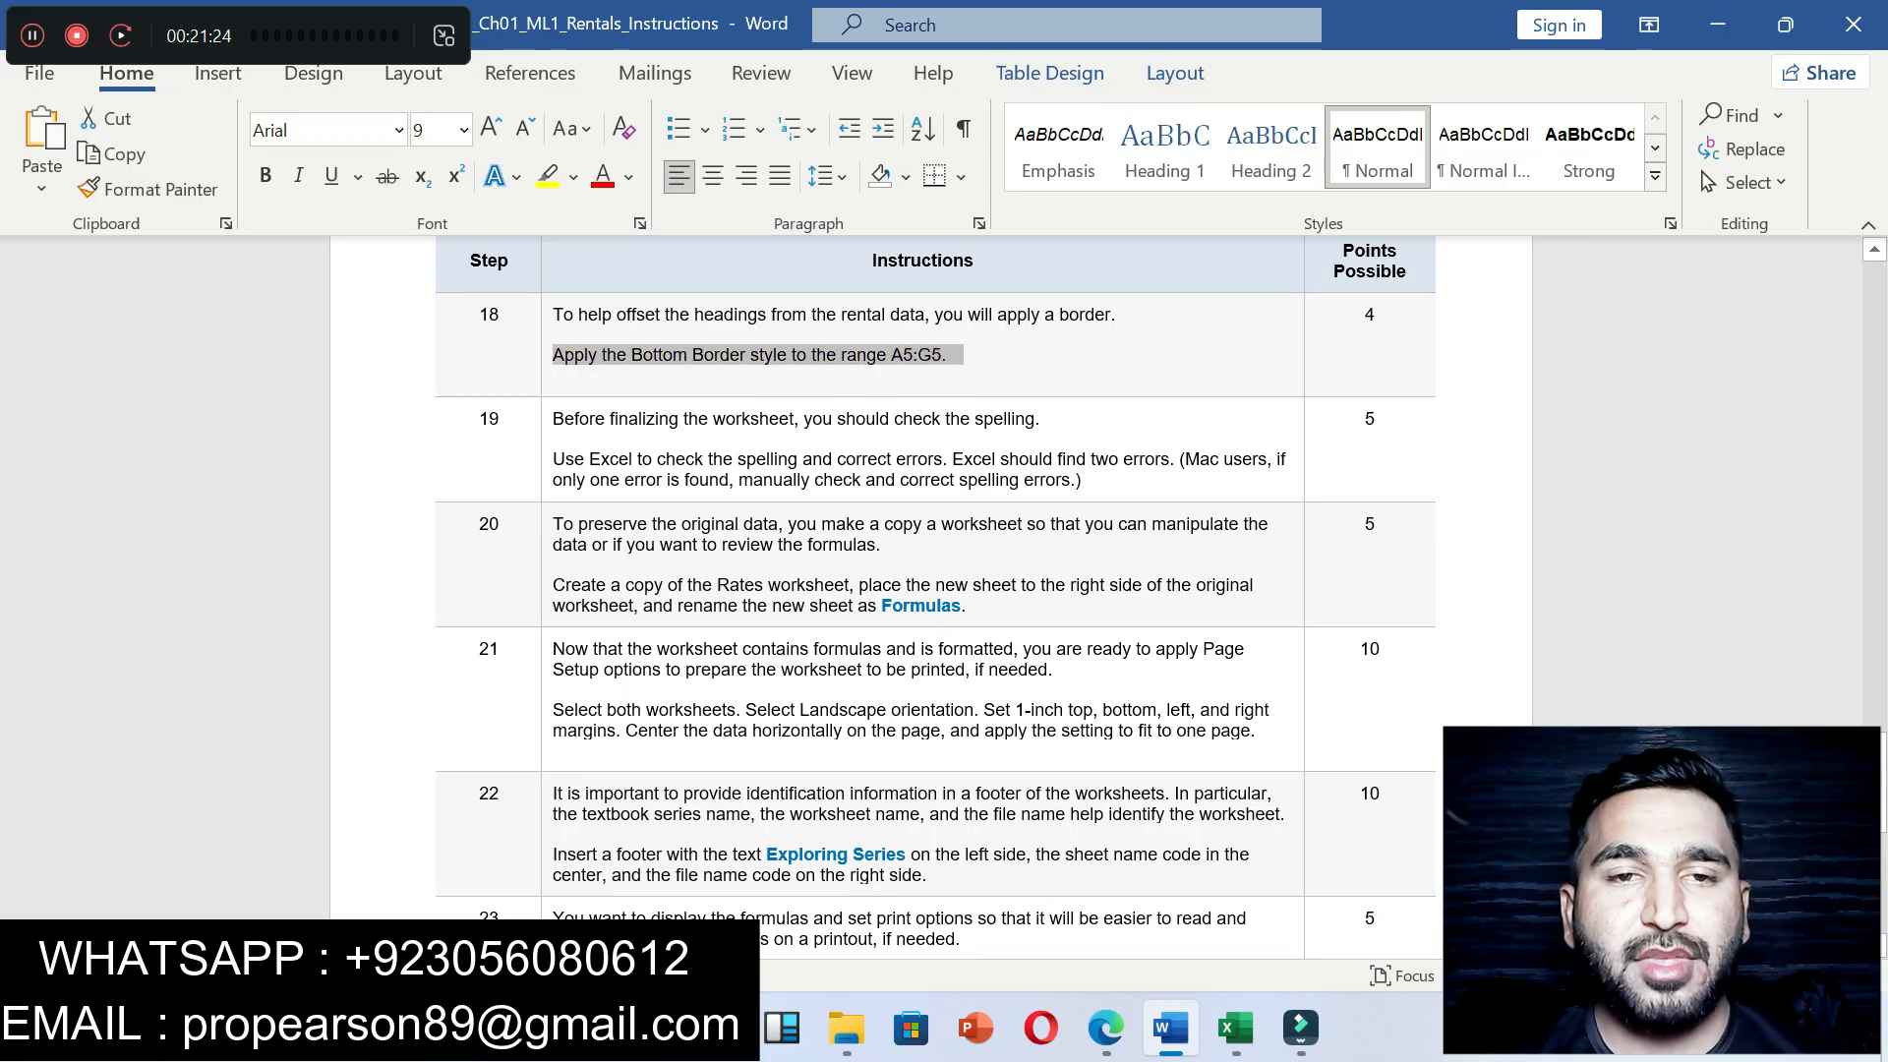
pyautogui.moveTo(553, 460); pyautogui.dragTo(1081, 481)
pyautogui.click(1204, 432)
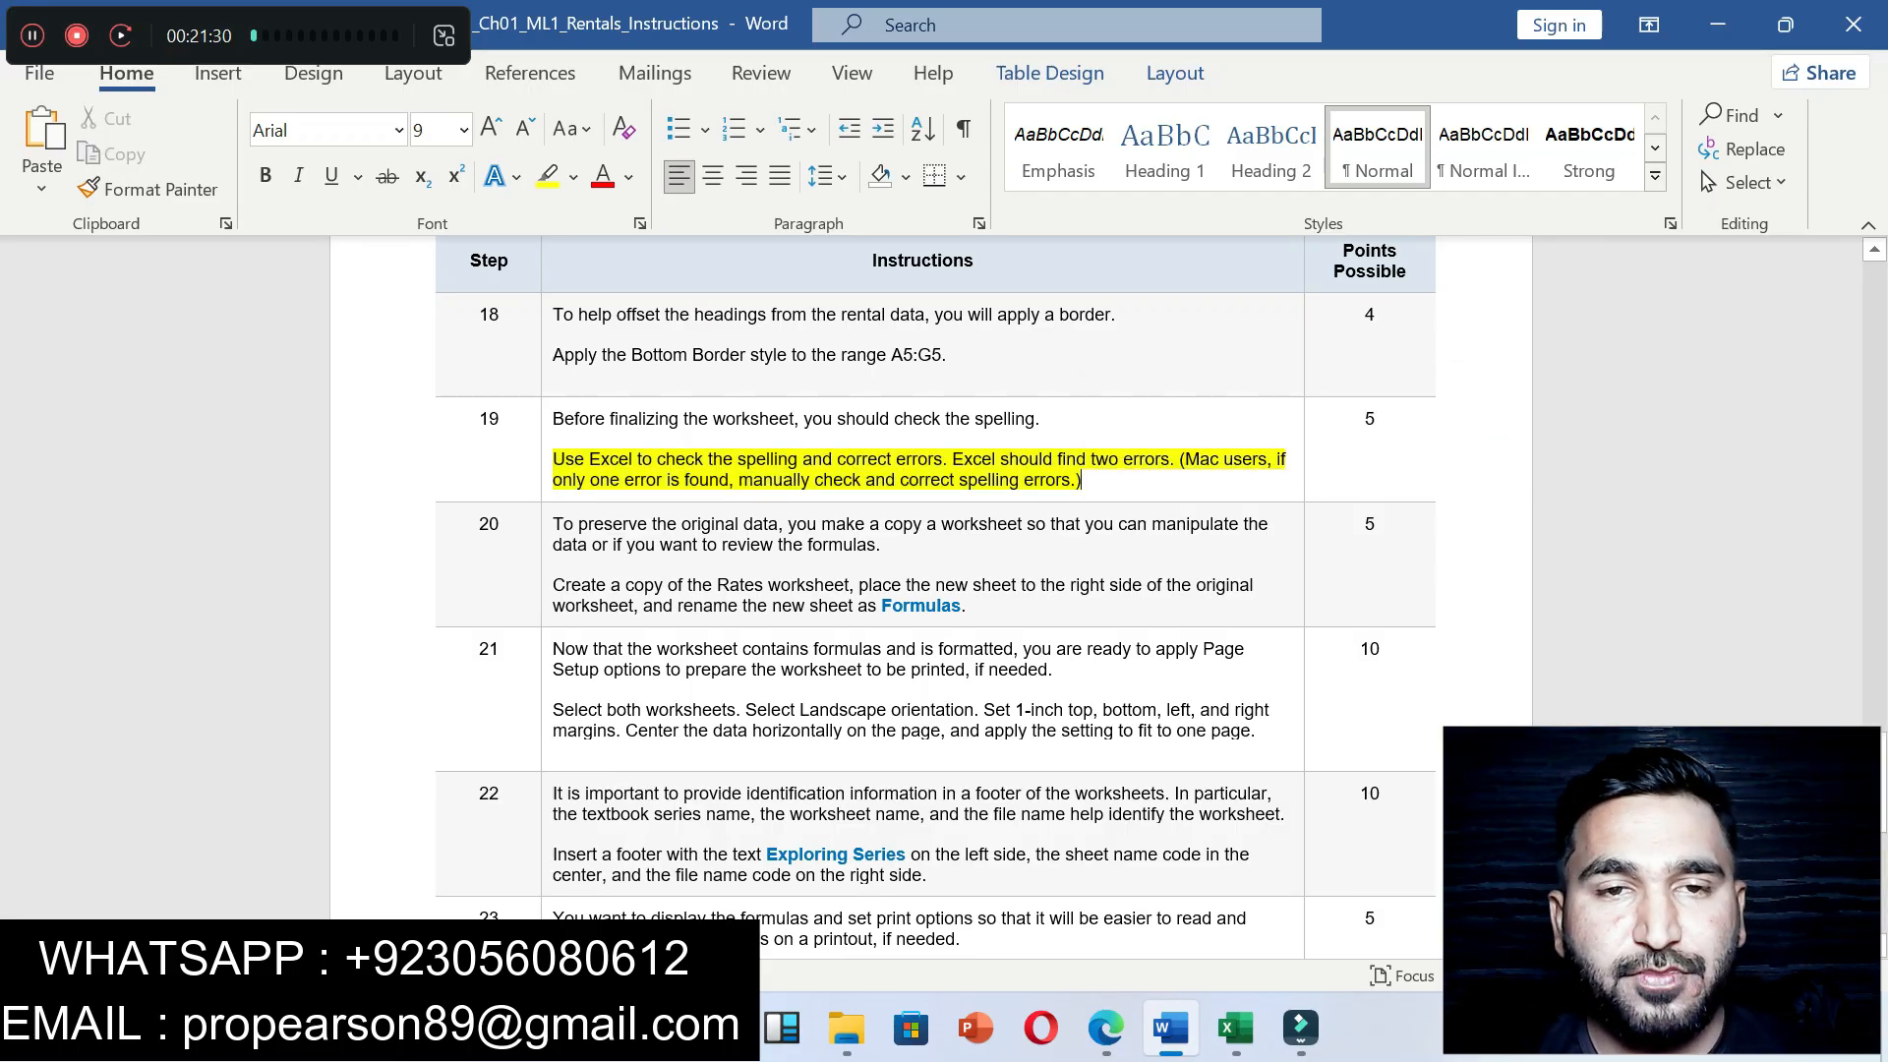
pyautogui.moveTo(553, 419); pyautogui.dragTo(1039, 420)
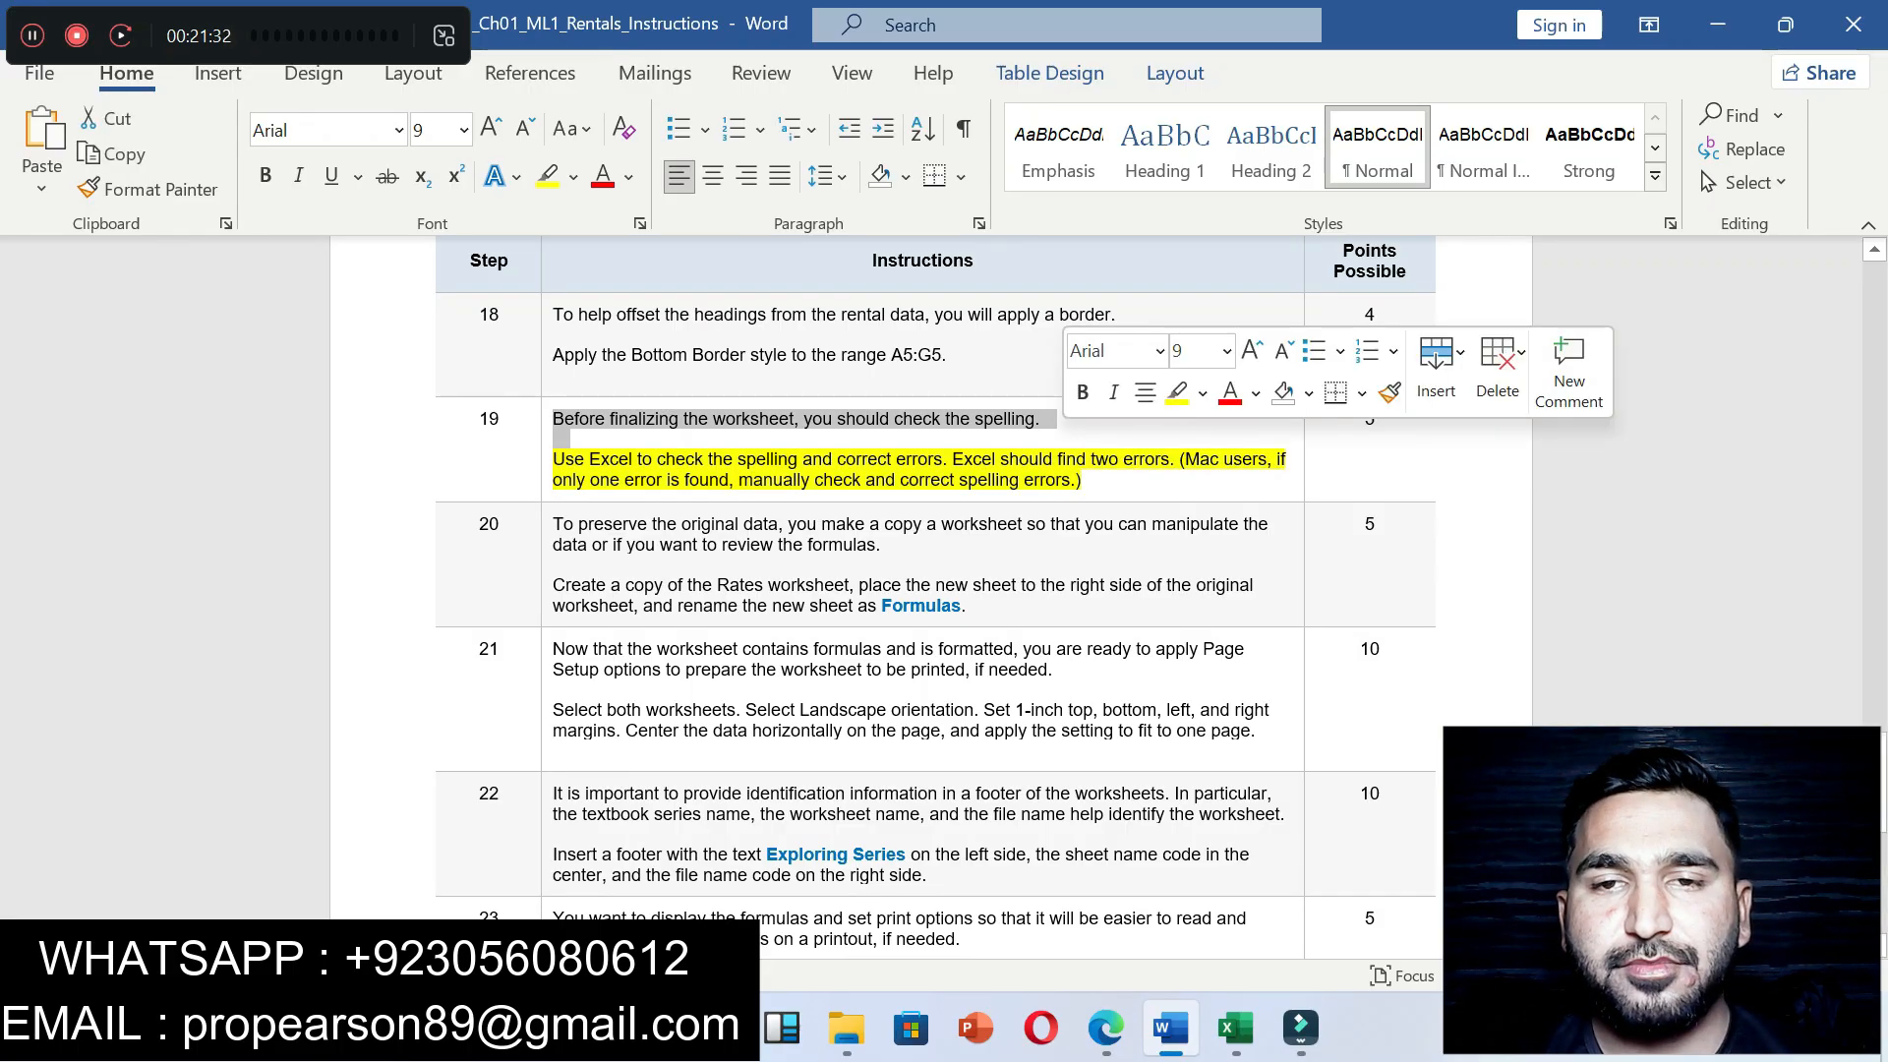
pyautogui.click(1141, 394)
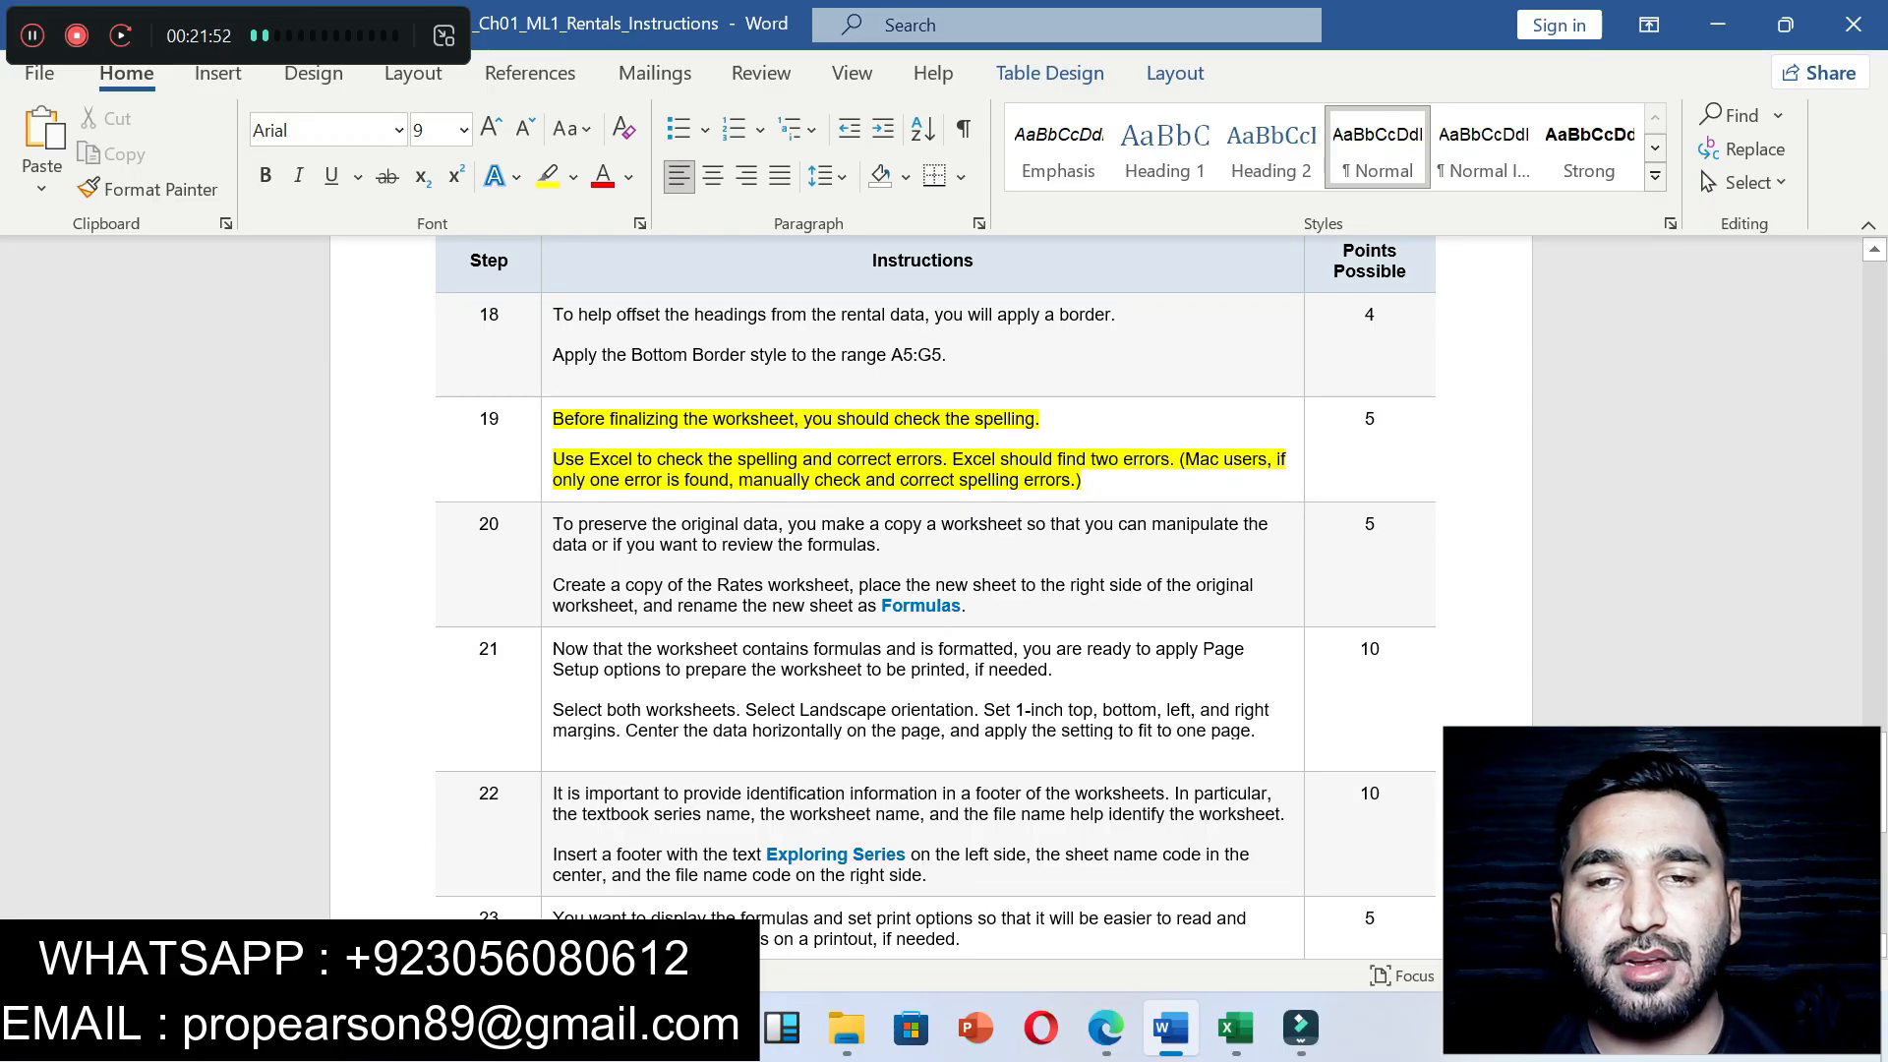
# Step: Spell-check the whole worksheet in Excel, accepting the suggestions Effective and Studio for all occurrences
pyautogui.click(1236, 1027)
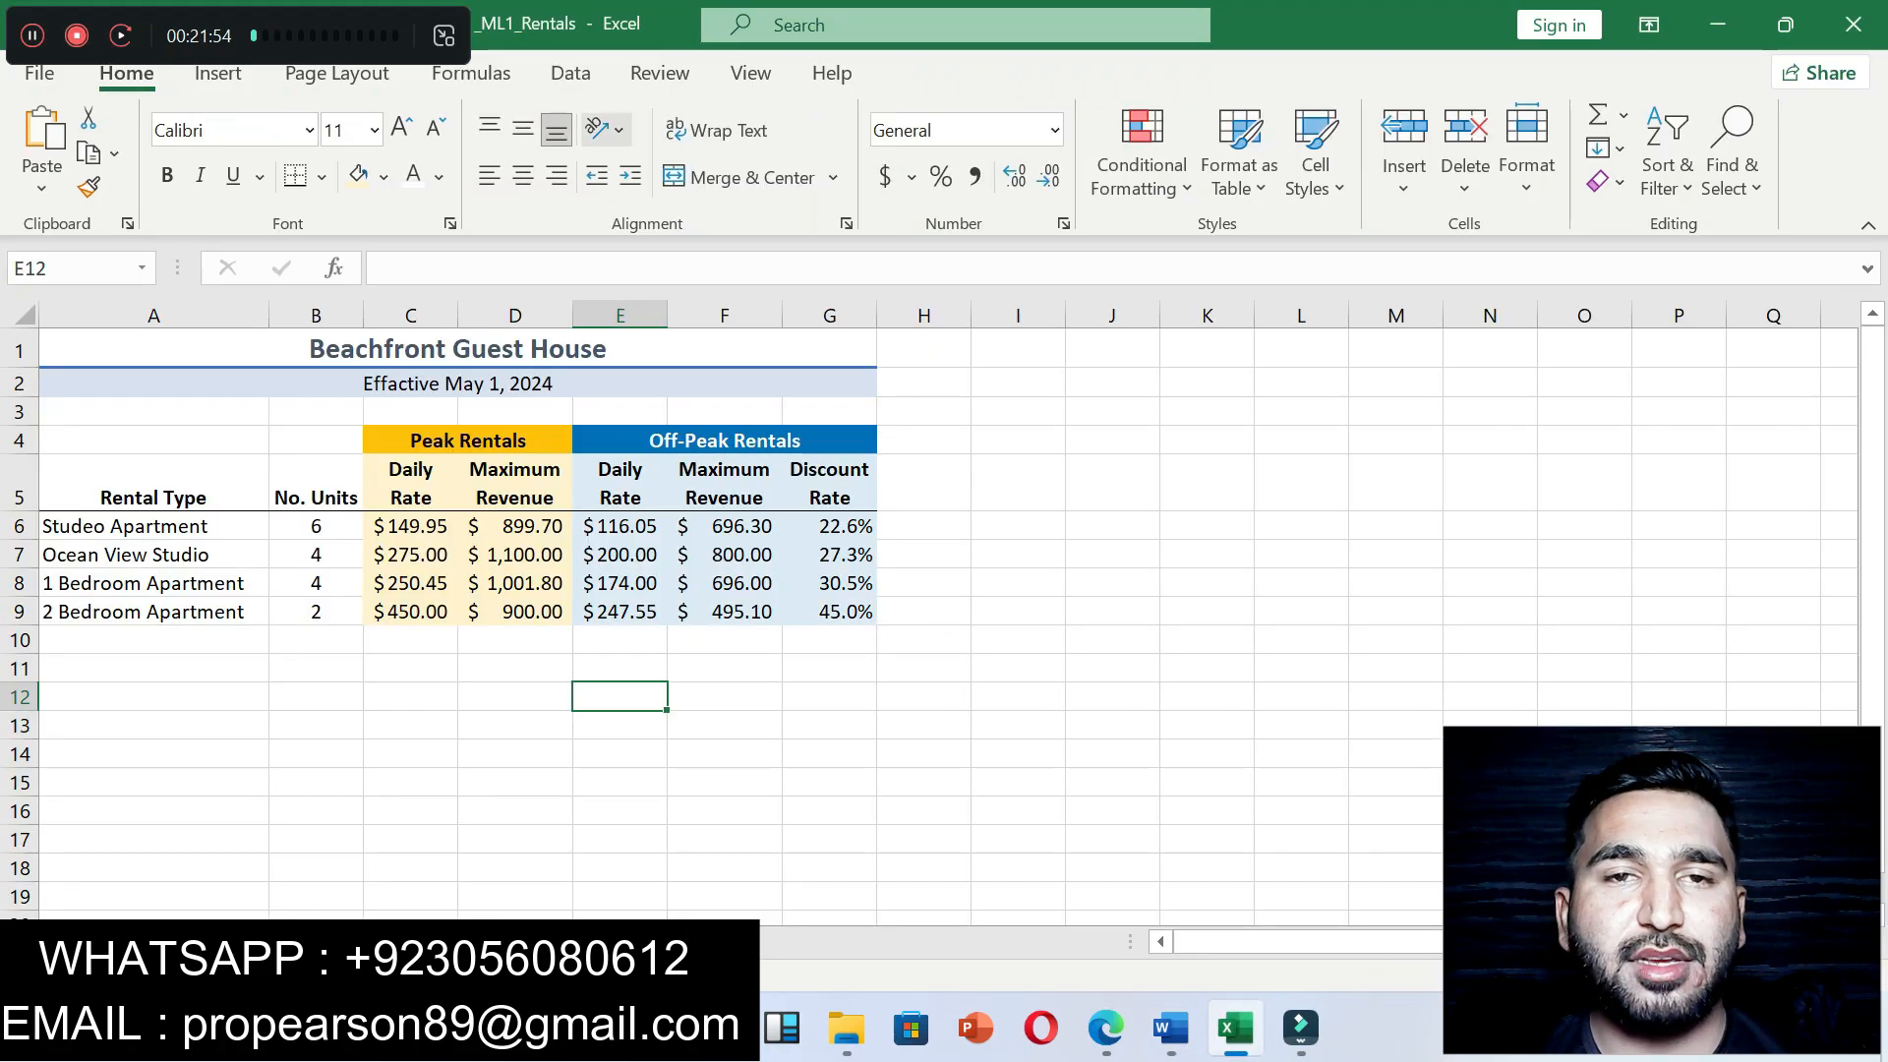
pyautogui.click(750, 73)
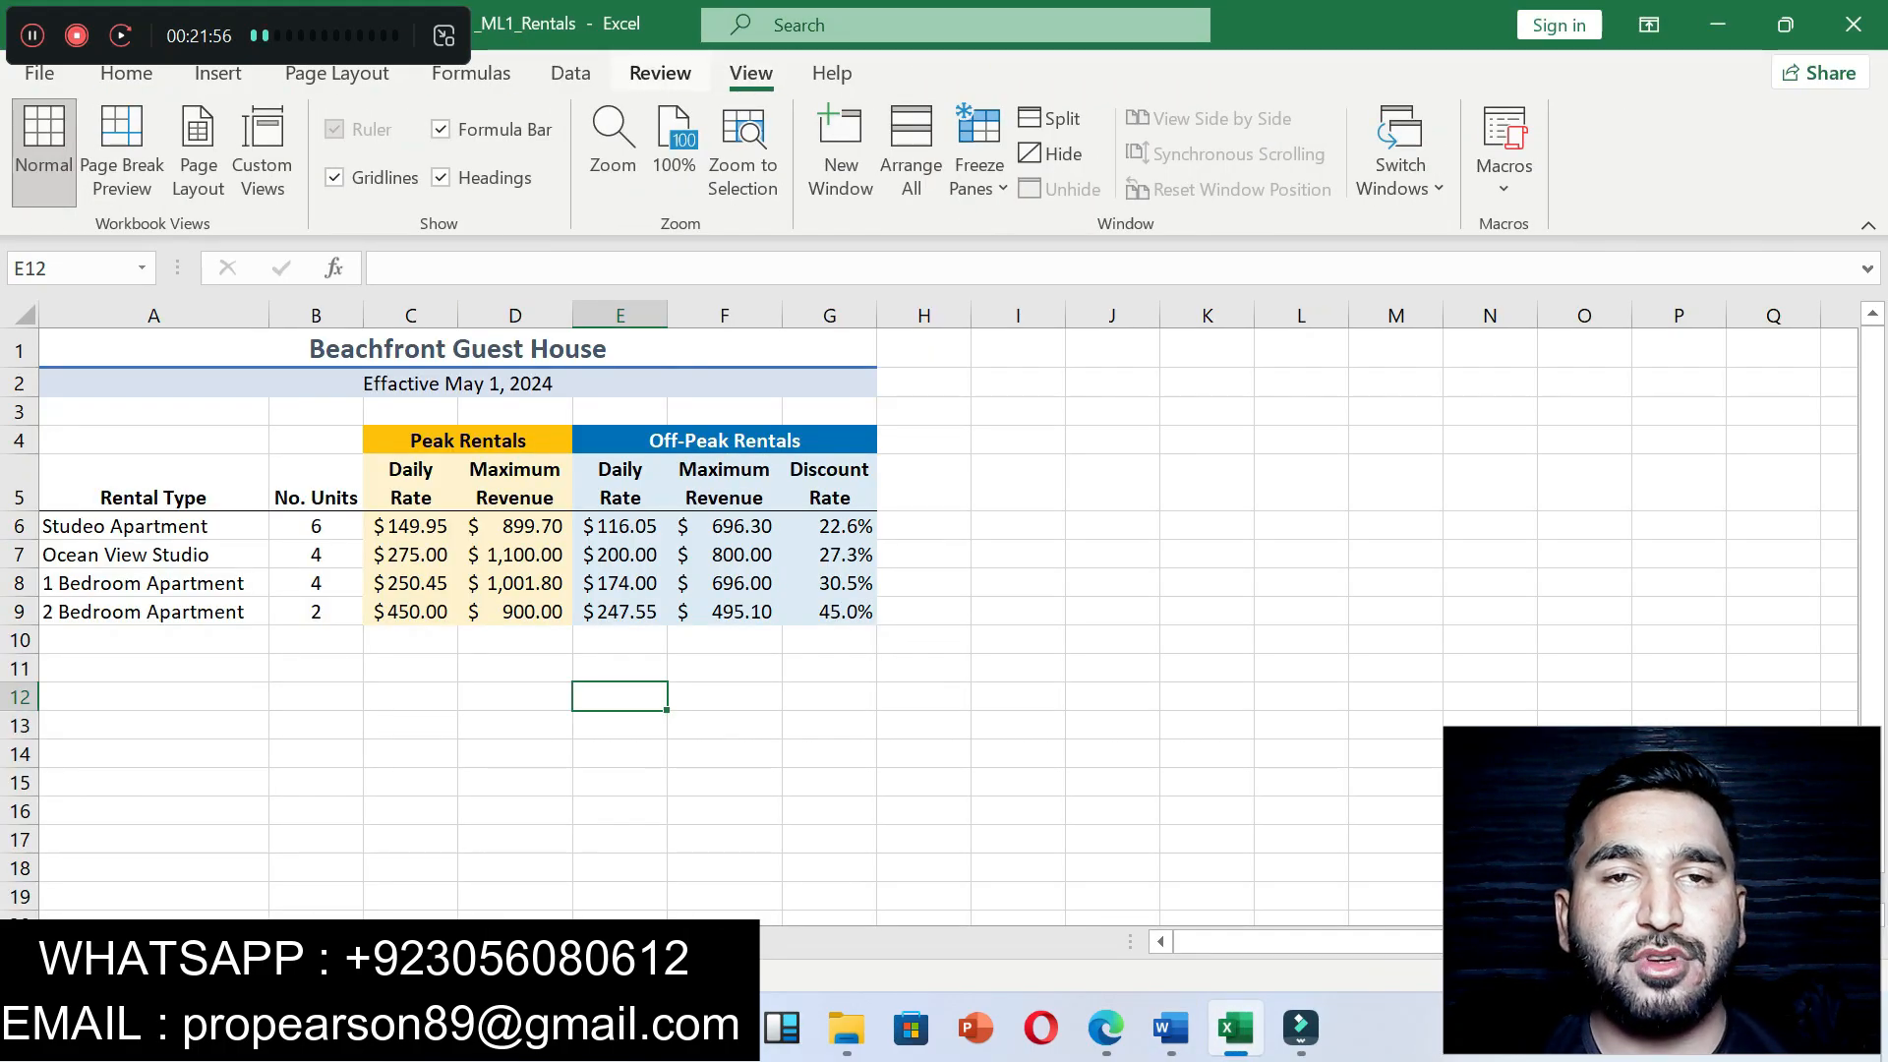
pyautogui.click(660, 73)
pyautogui.click(45, 148)
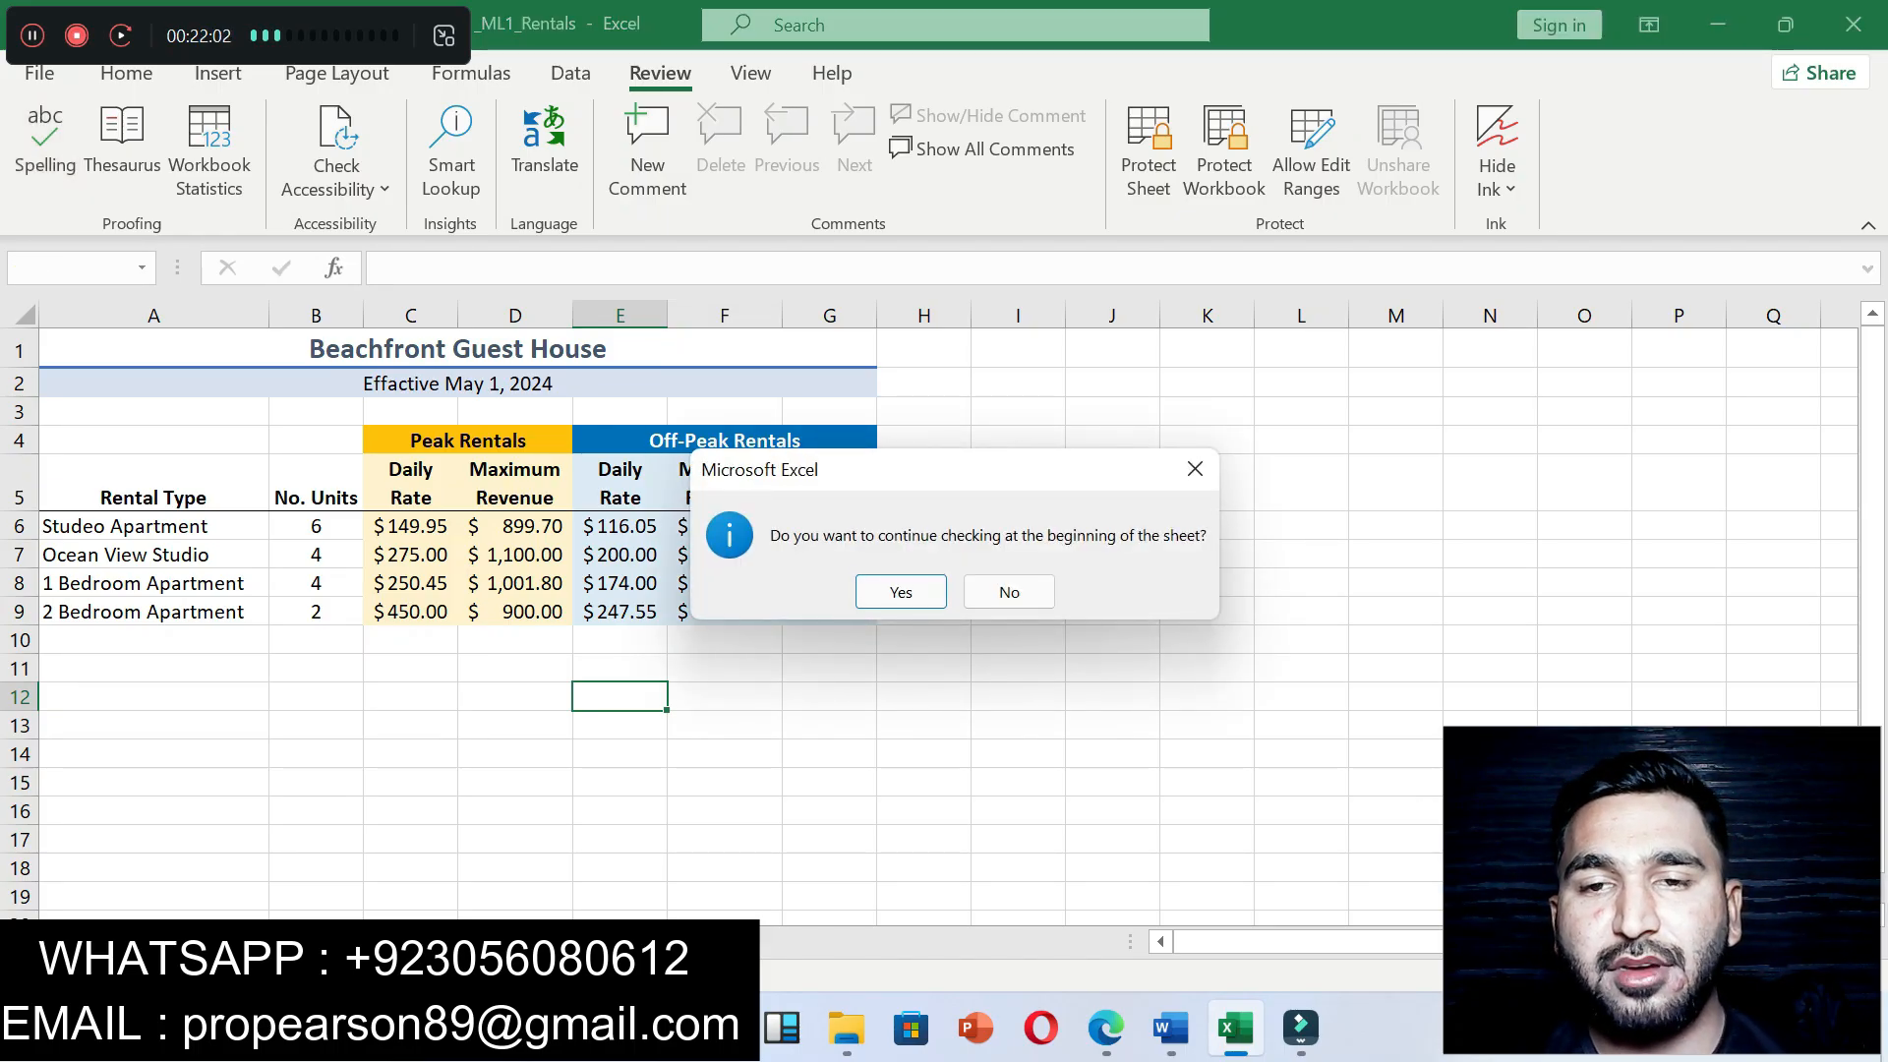
pyautogui.click(900, 591)
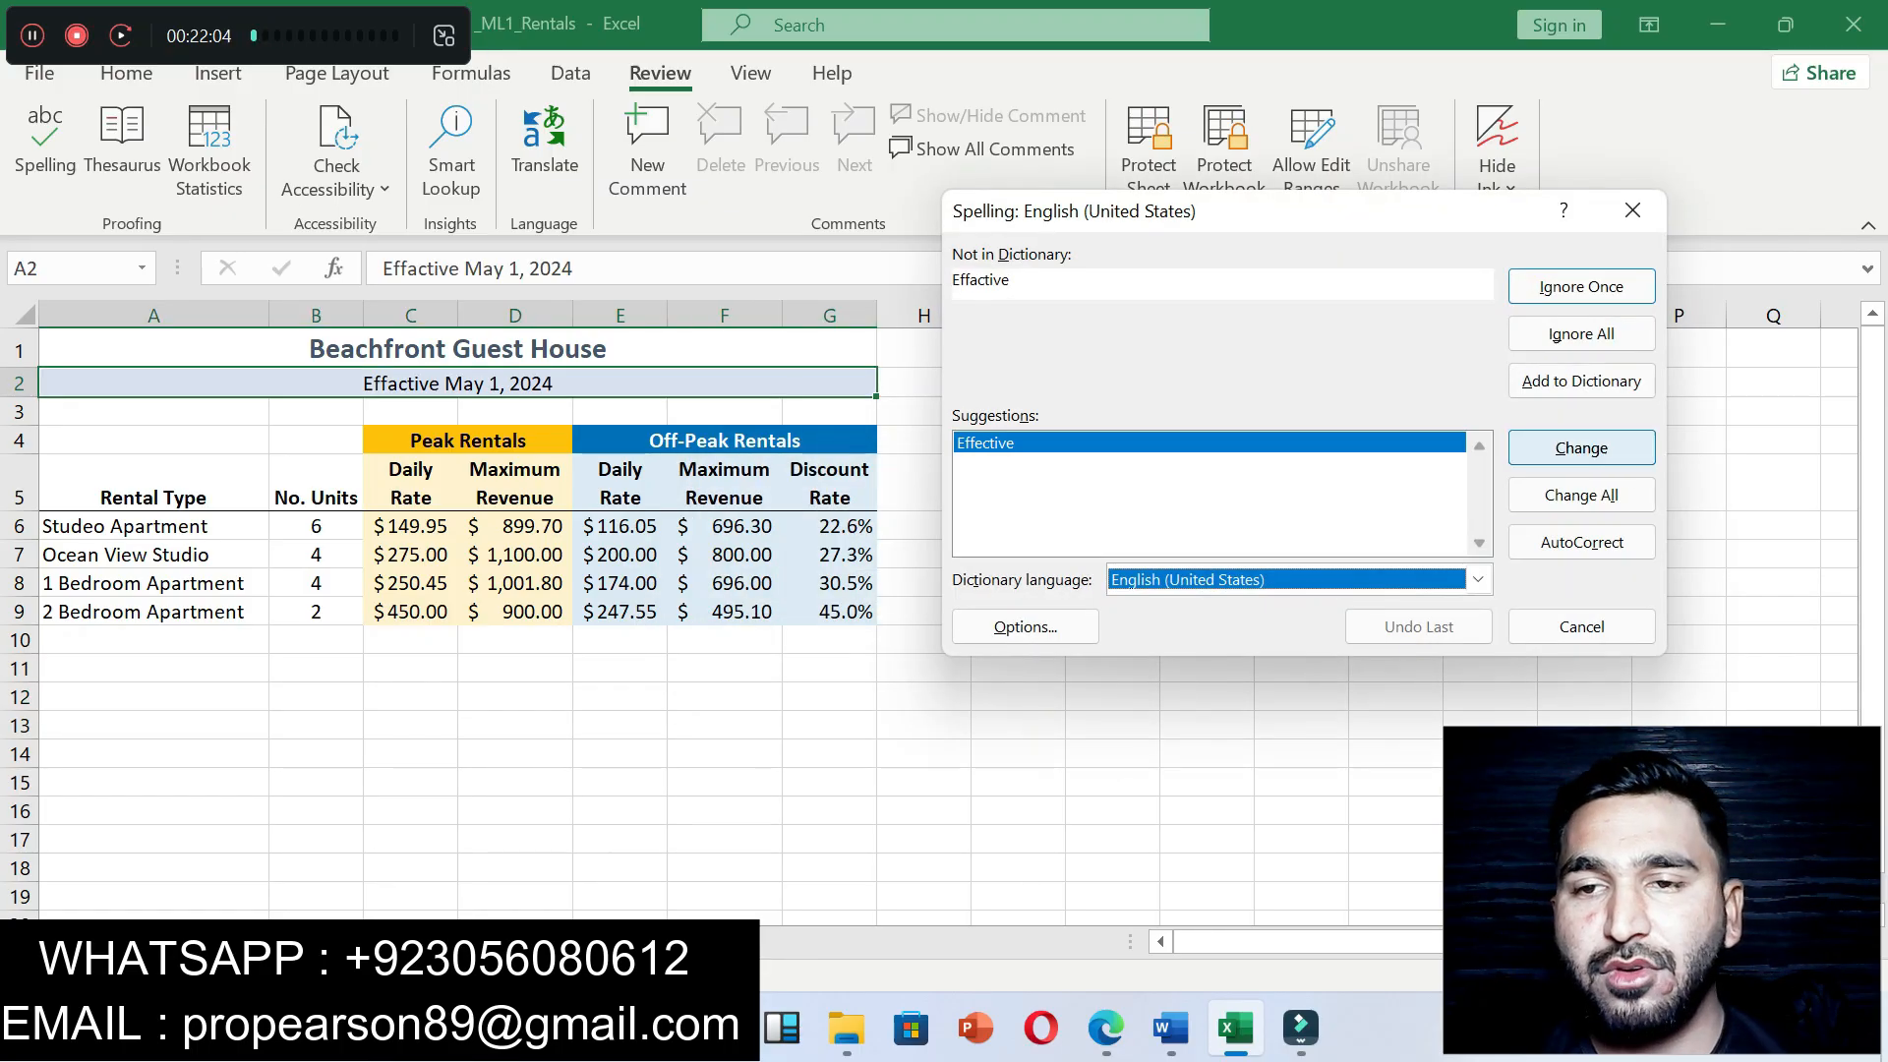
pyautogui.click(1581, 494)
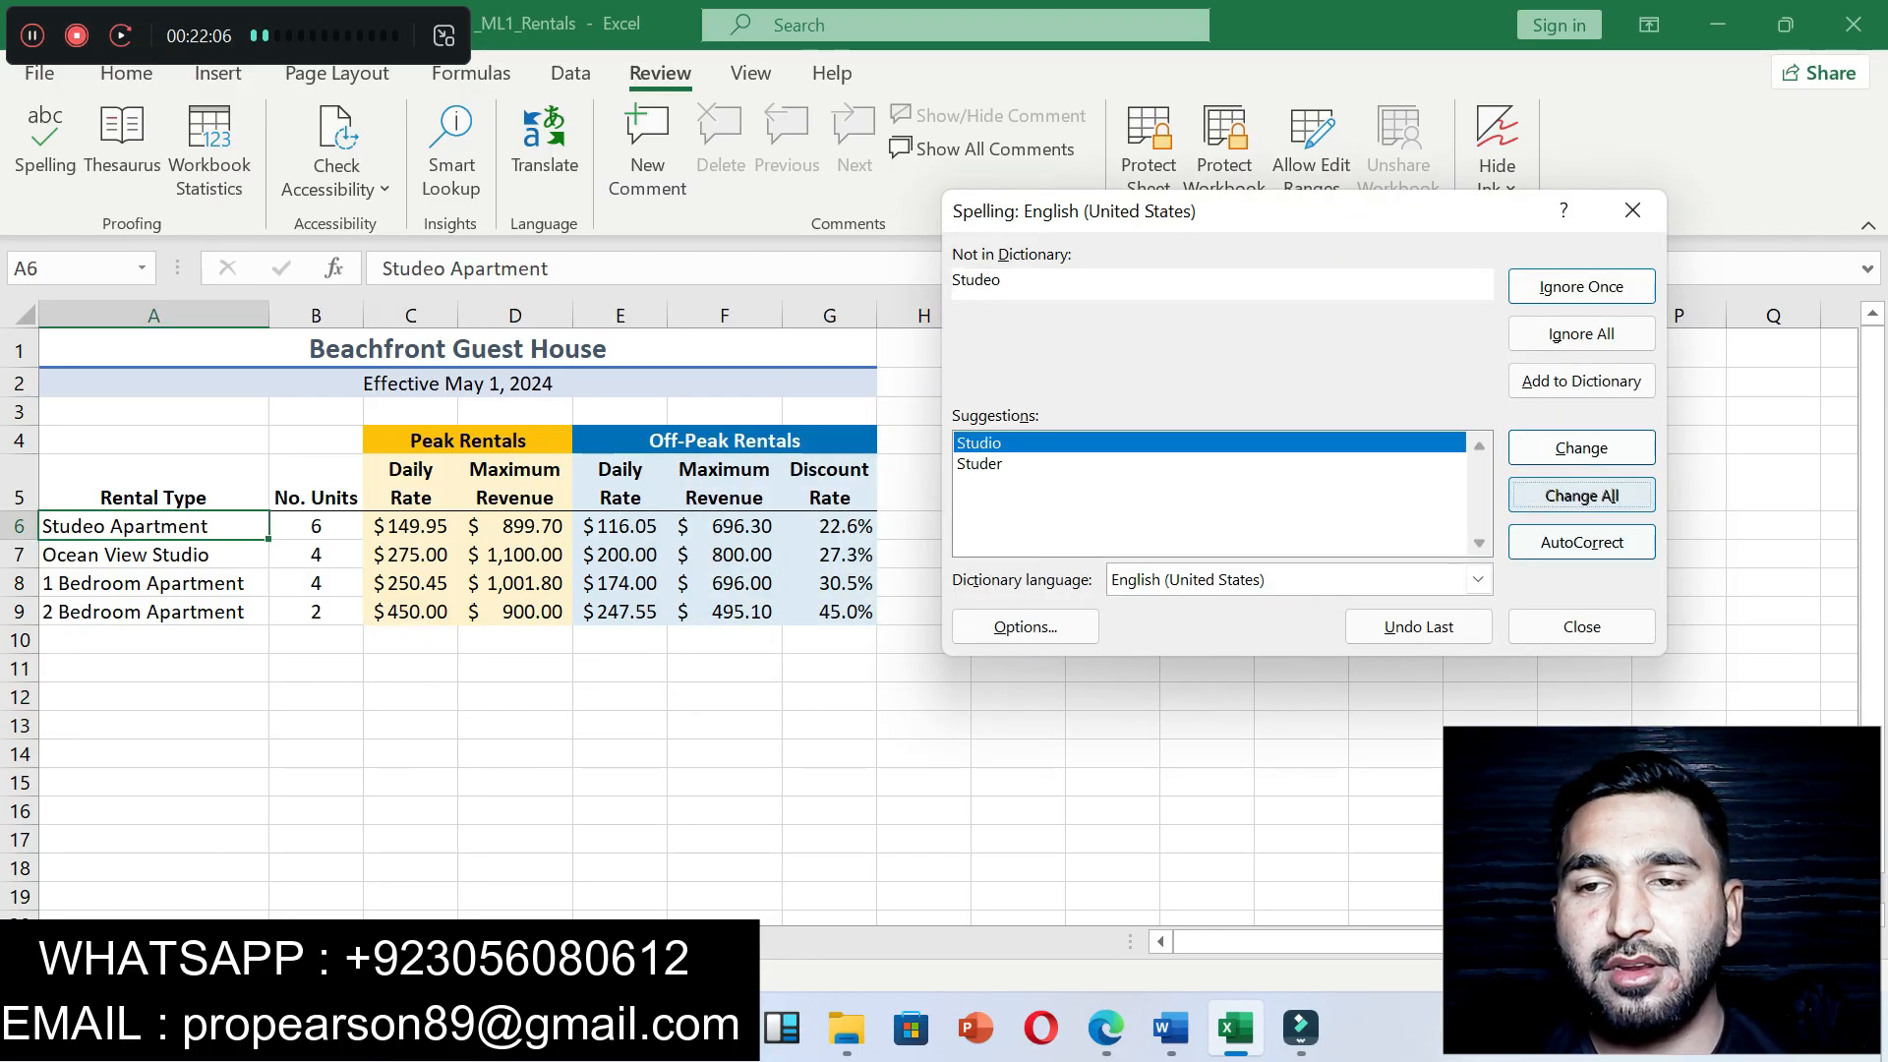
pyautogui.click(1581, 495)
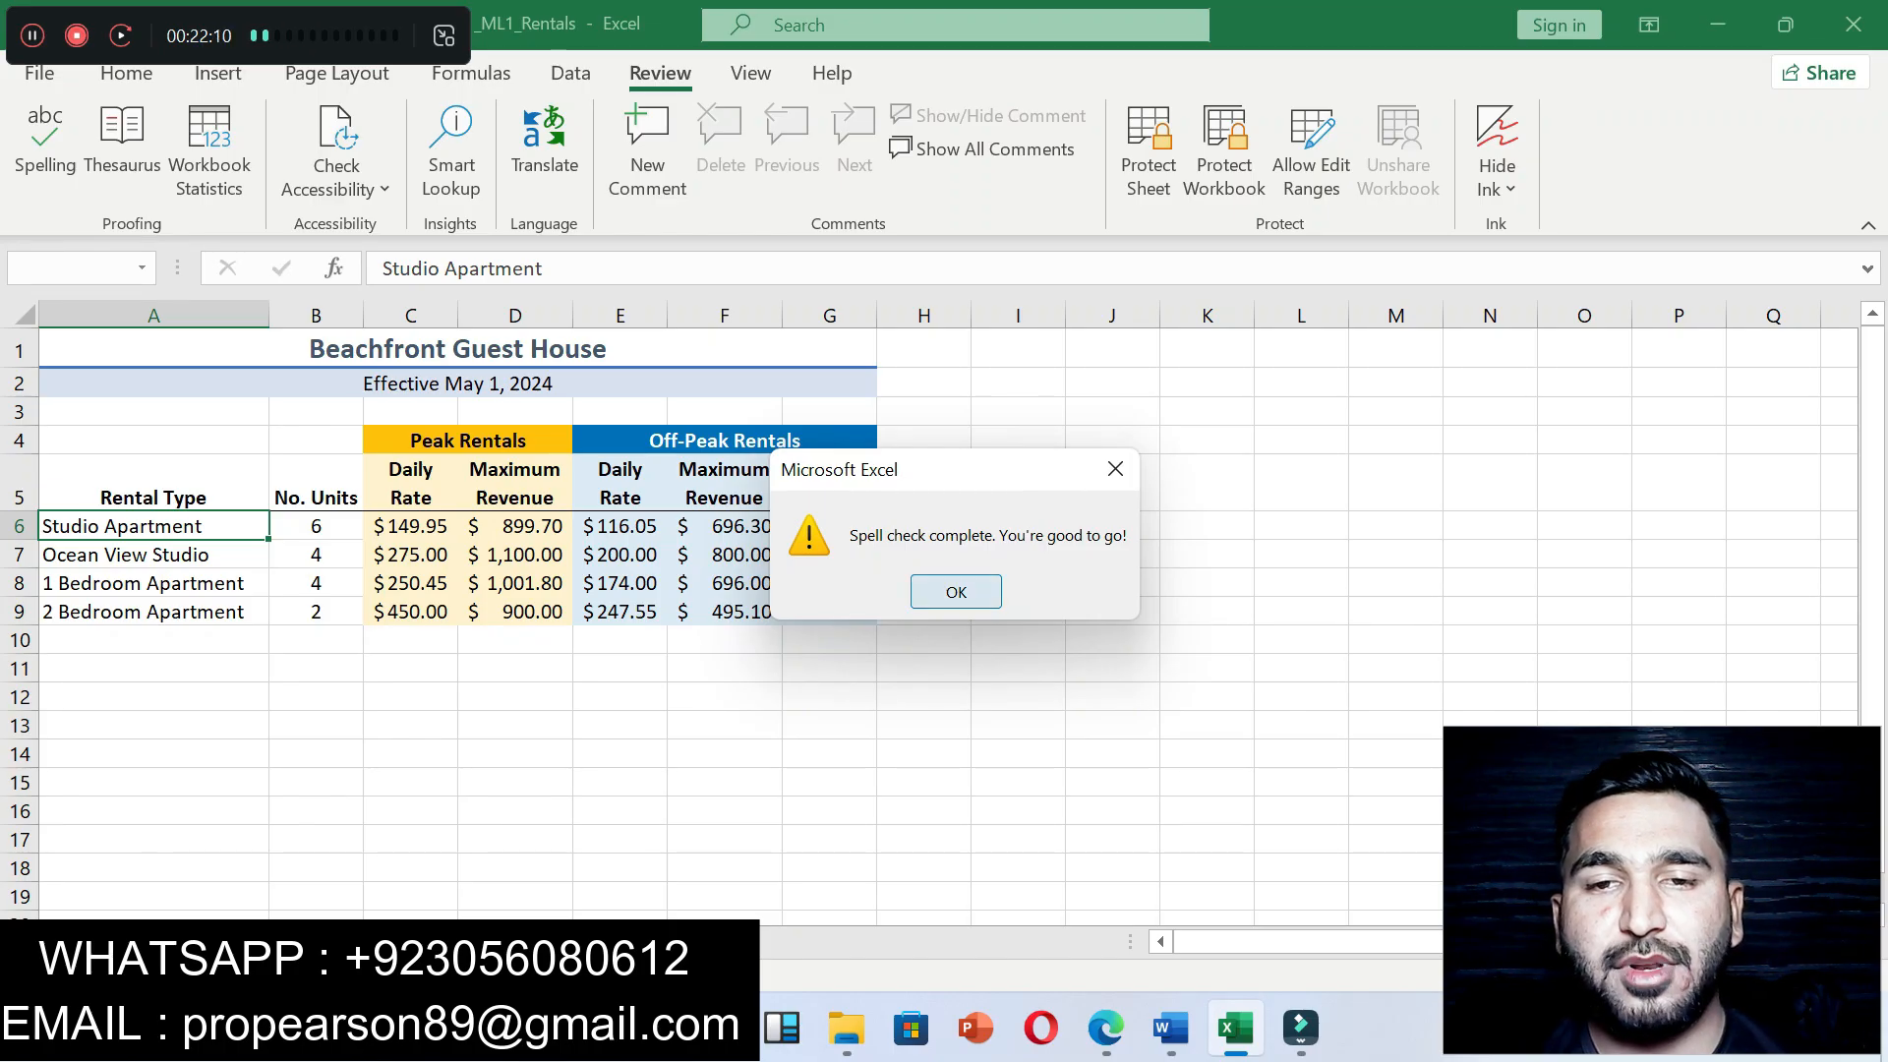
pyautogui.press('Return')
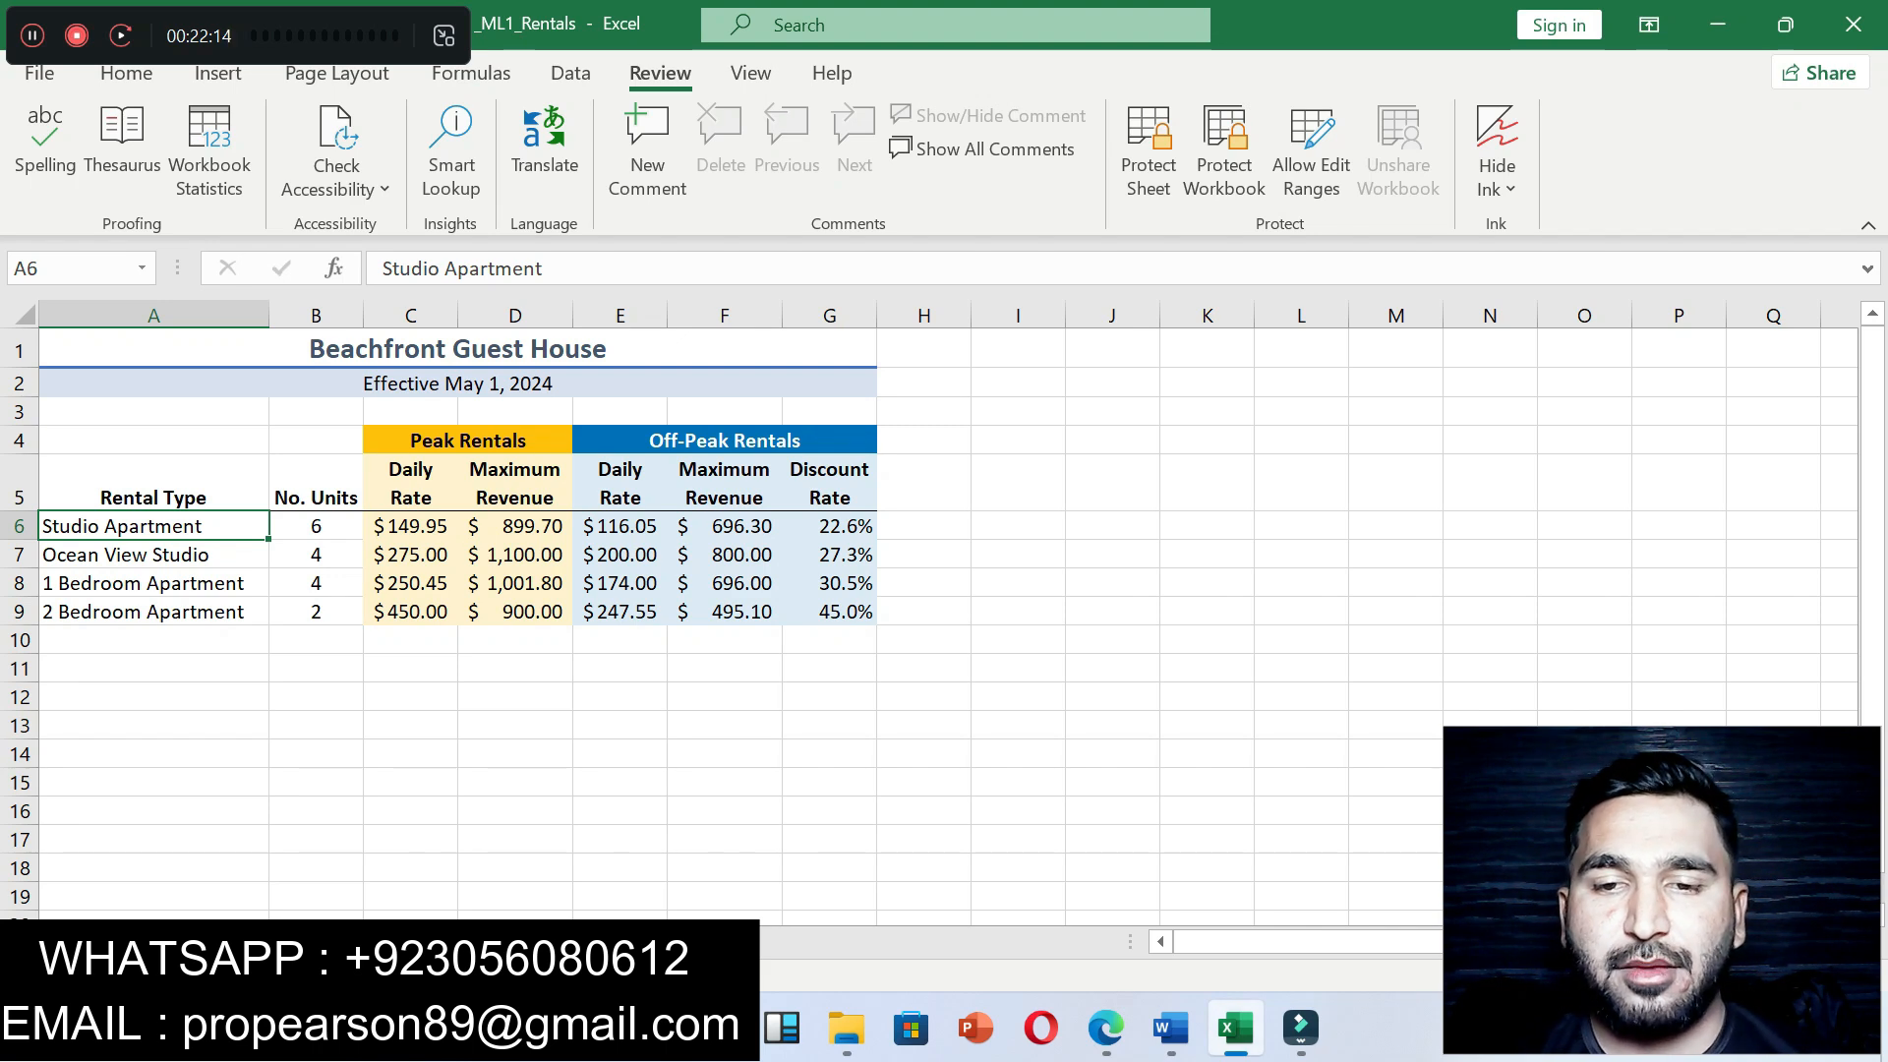
# Step: Return to Word, undo both step 19 highlights and highlight the step 20 worksheet copy instruction in yellow
pyautogui.click(1170, 1027)
pyautogui.hotkey('ctrl', 'z')
pyautogui.hotkey('ctrl', 'z')
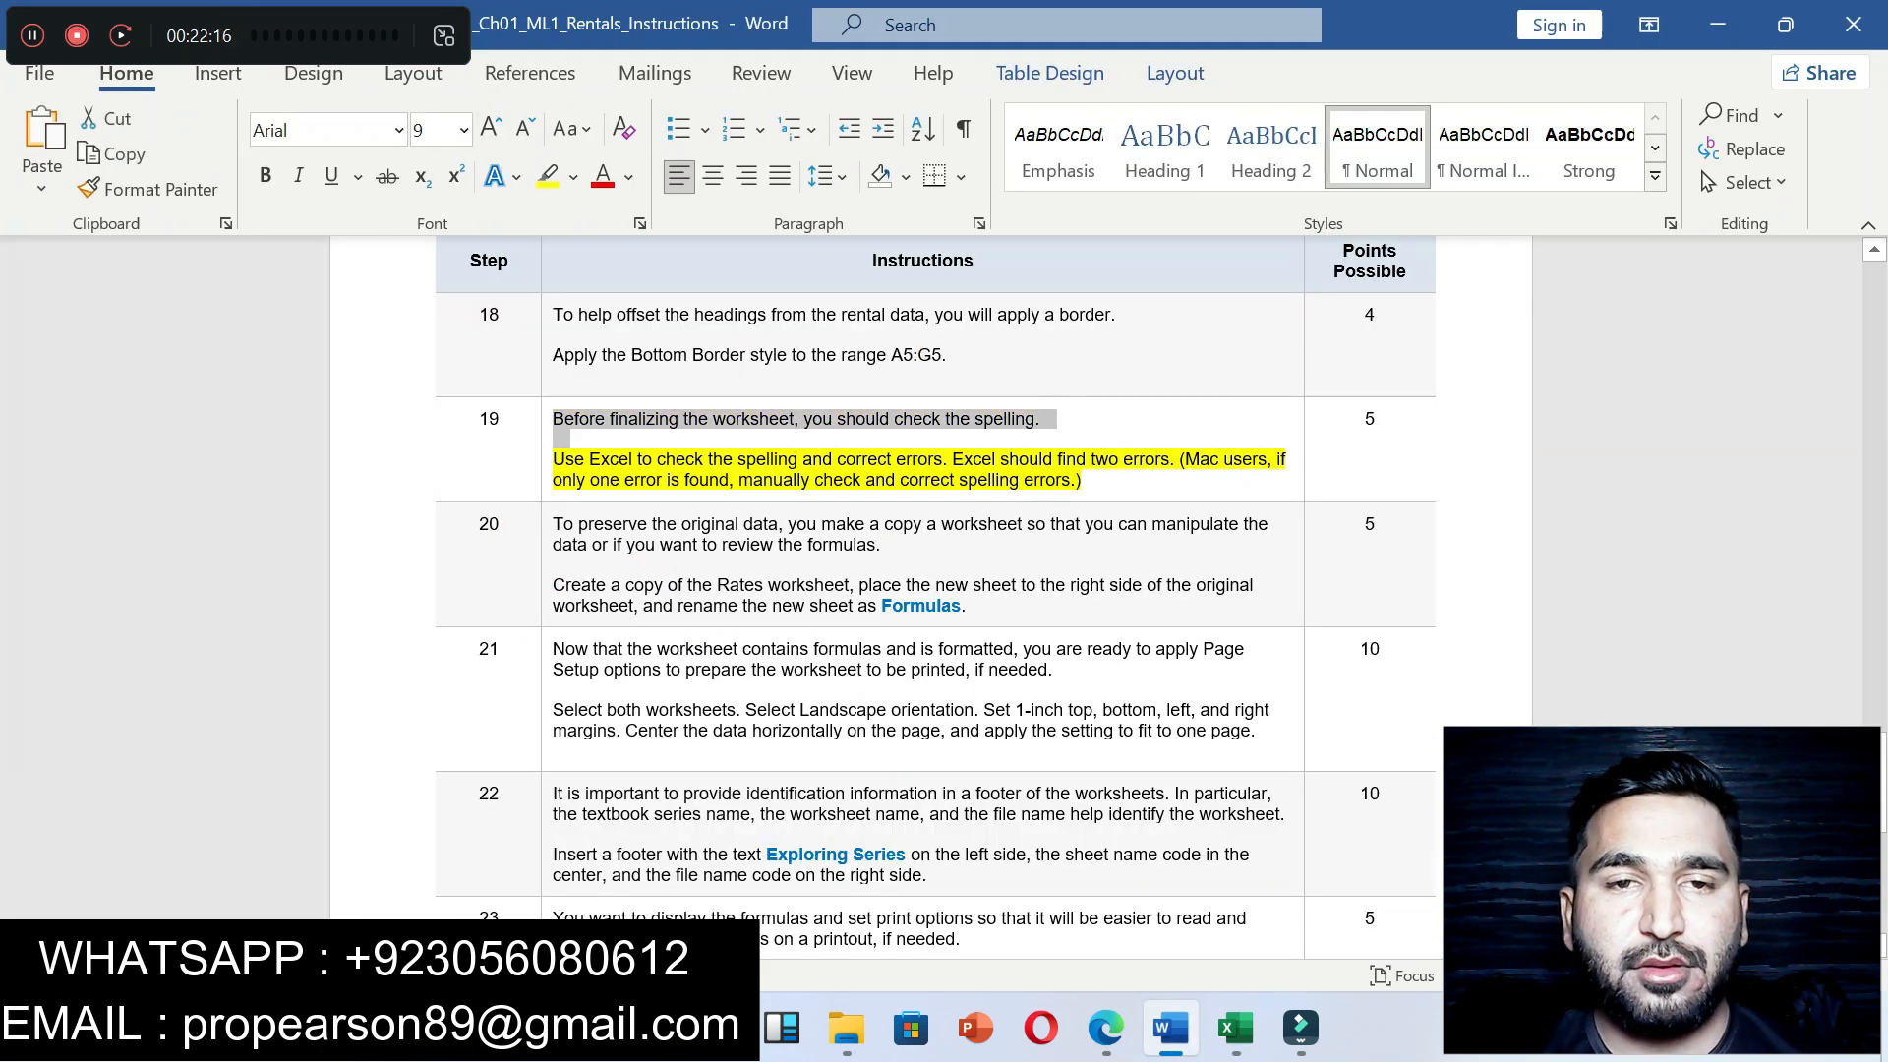
pyautogui.click(902, 605)
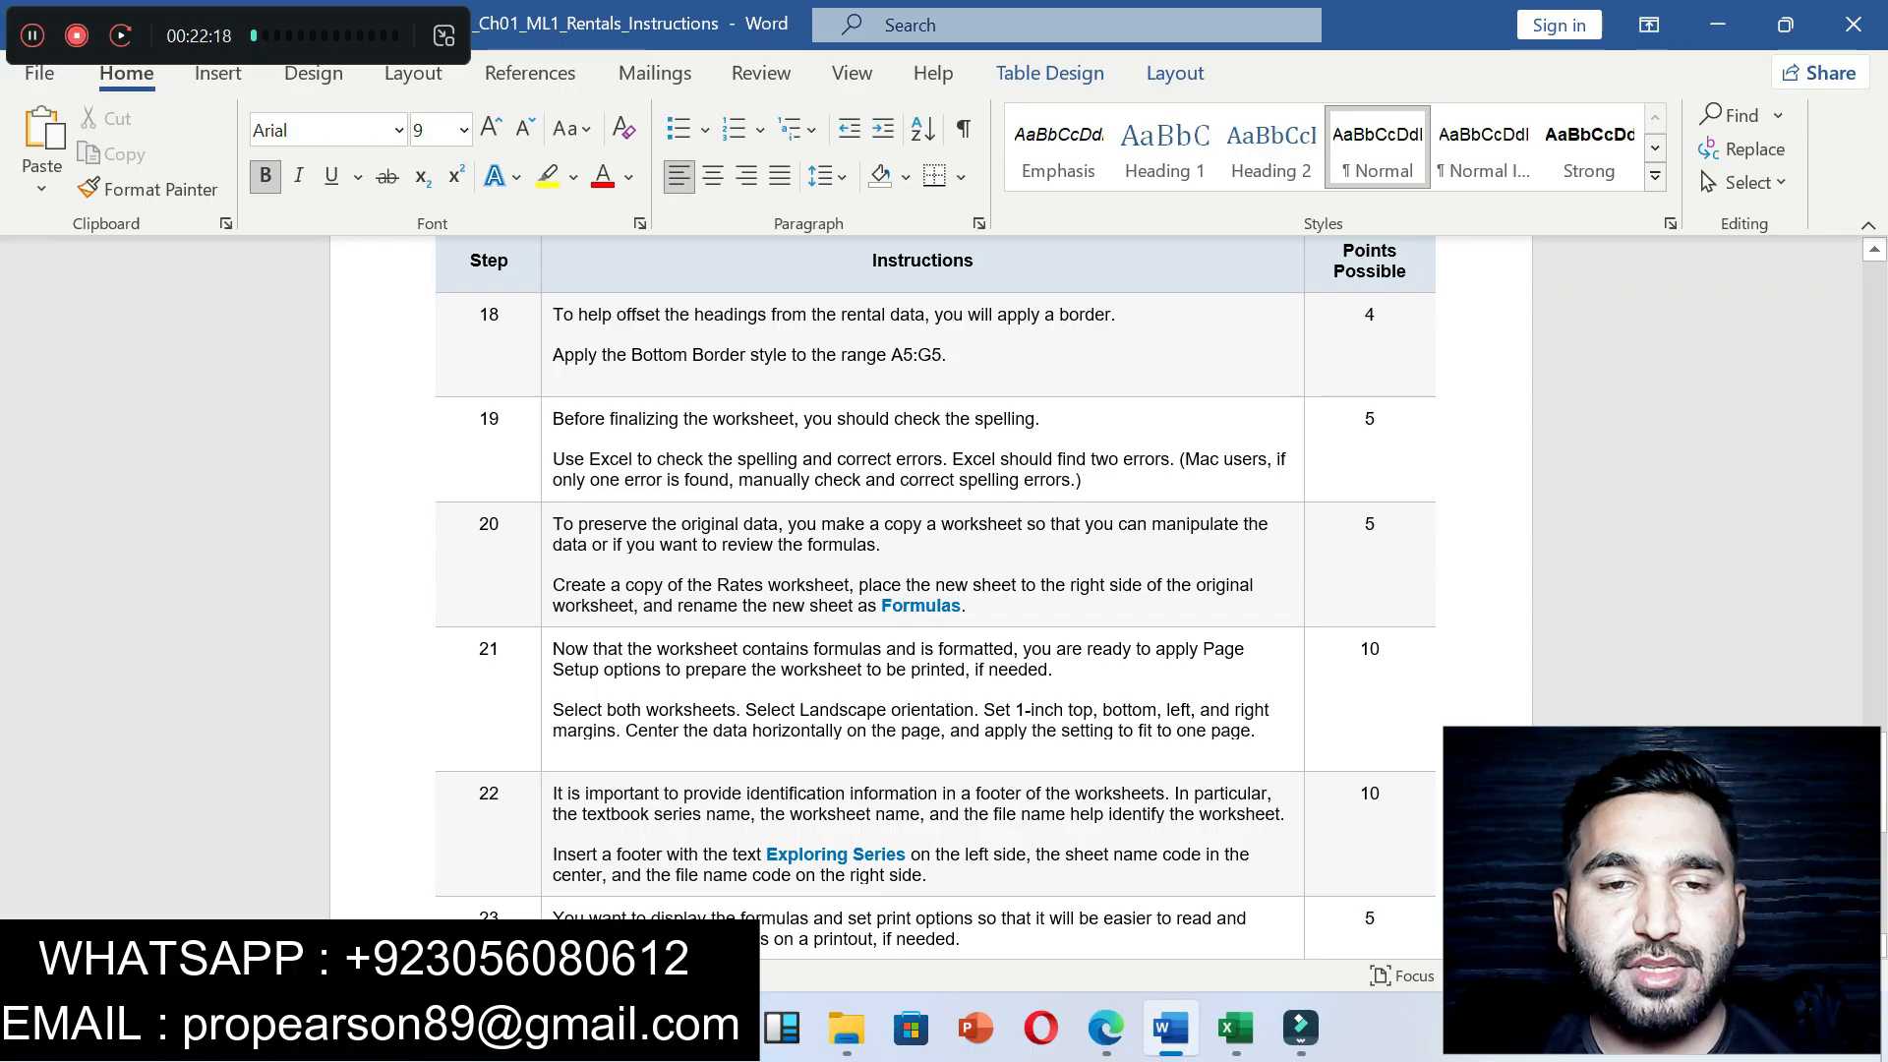
pyautogui.moveTo(552, 584); pyautogui.dragTo(967, 605)
pyautogui.click(1128, 561)
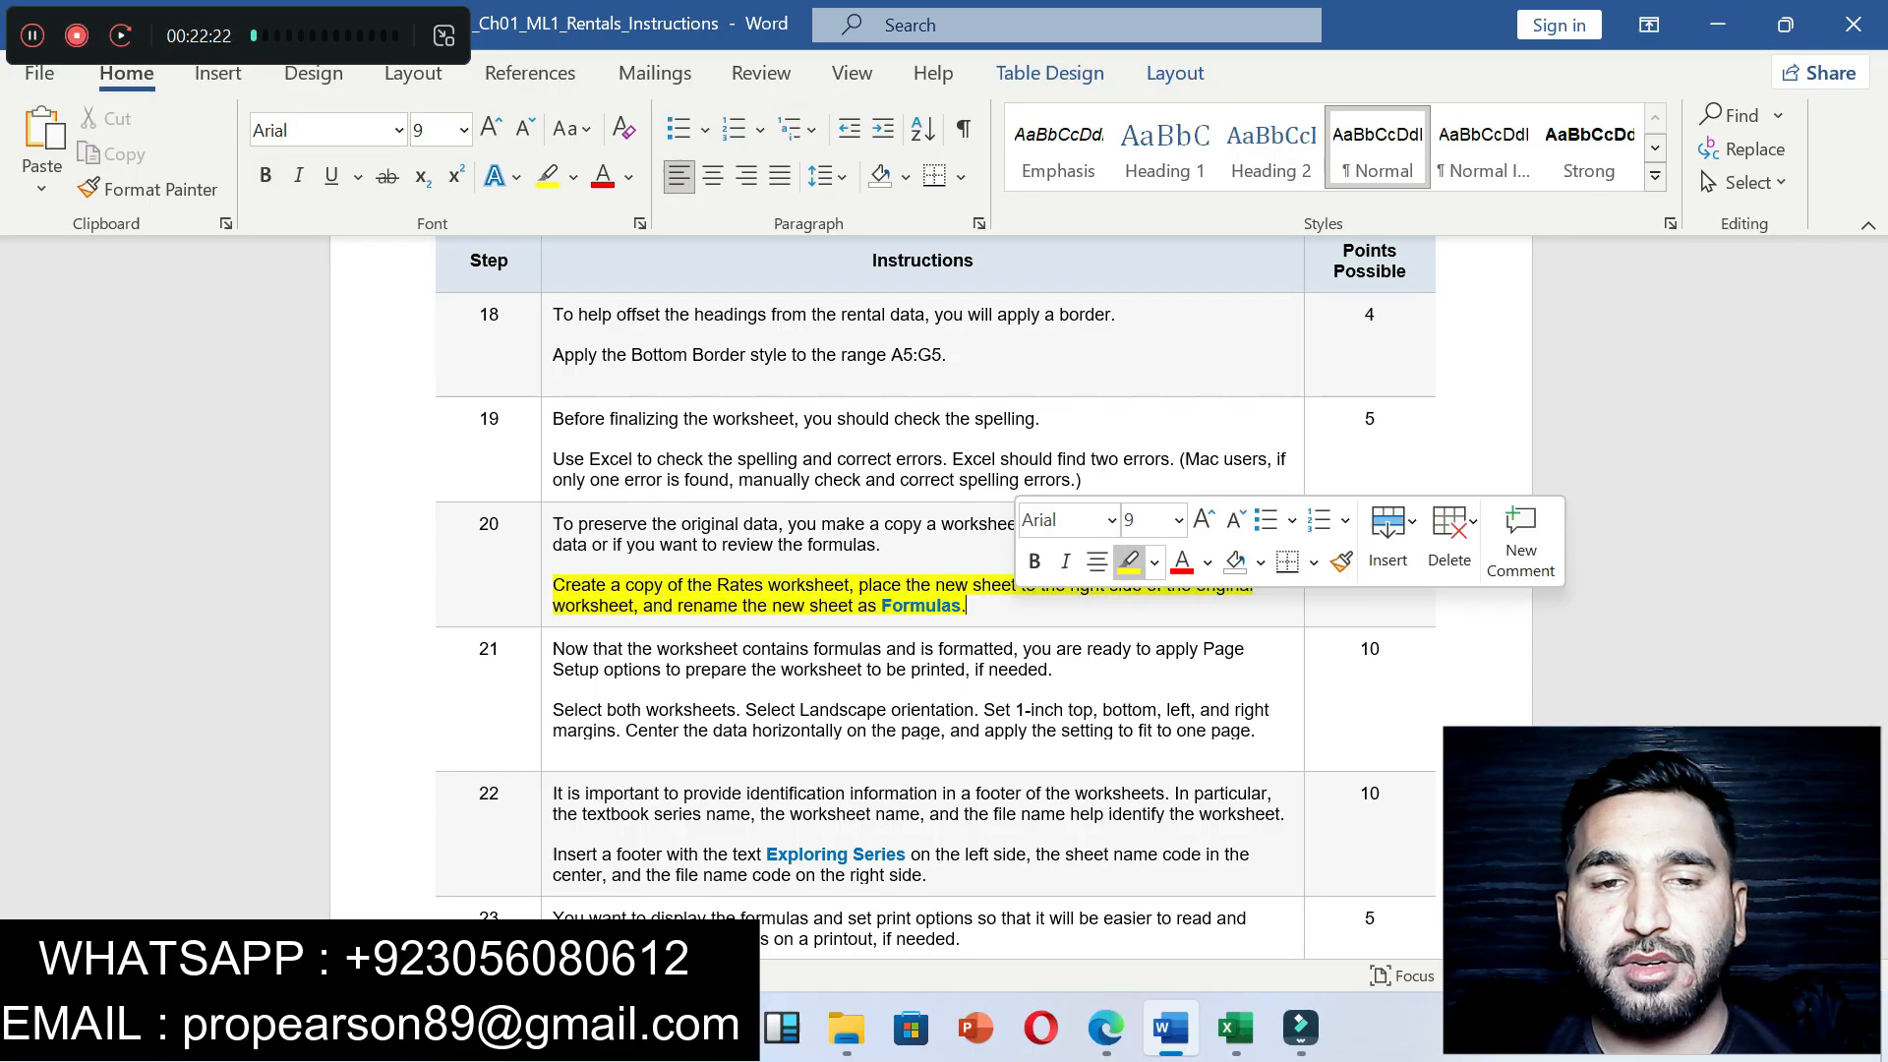
pyautogui.moveTo(1874, 779)
pyautogui.mouseDown()
pyautogui.moveTo(1874, 823)
pyautogui.moveTo(1874, 792)
pyautogui.mouseUp()
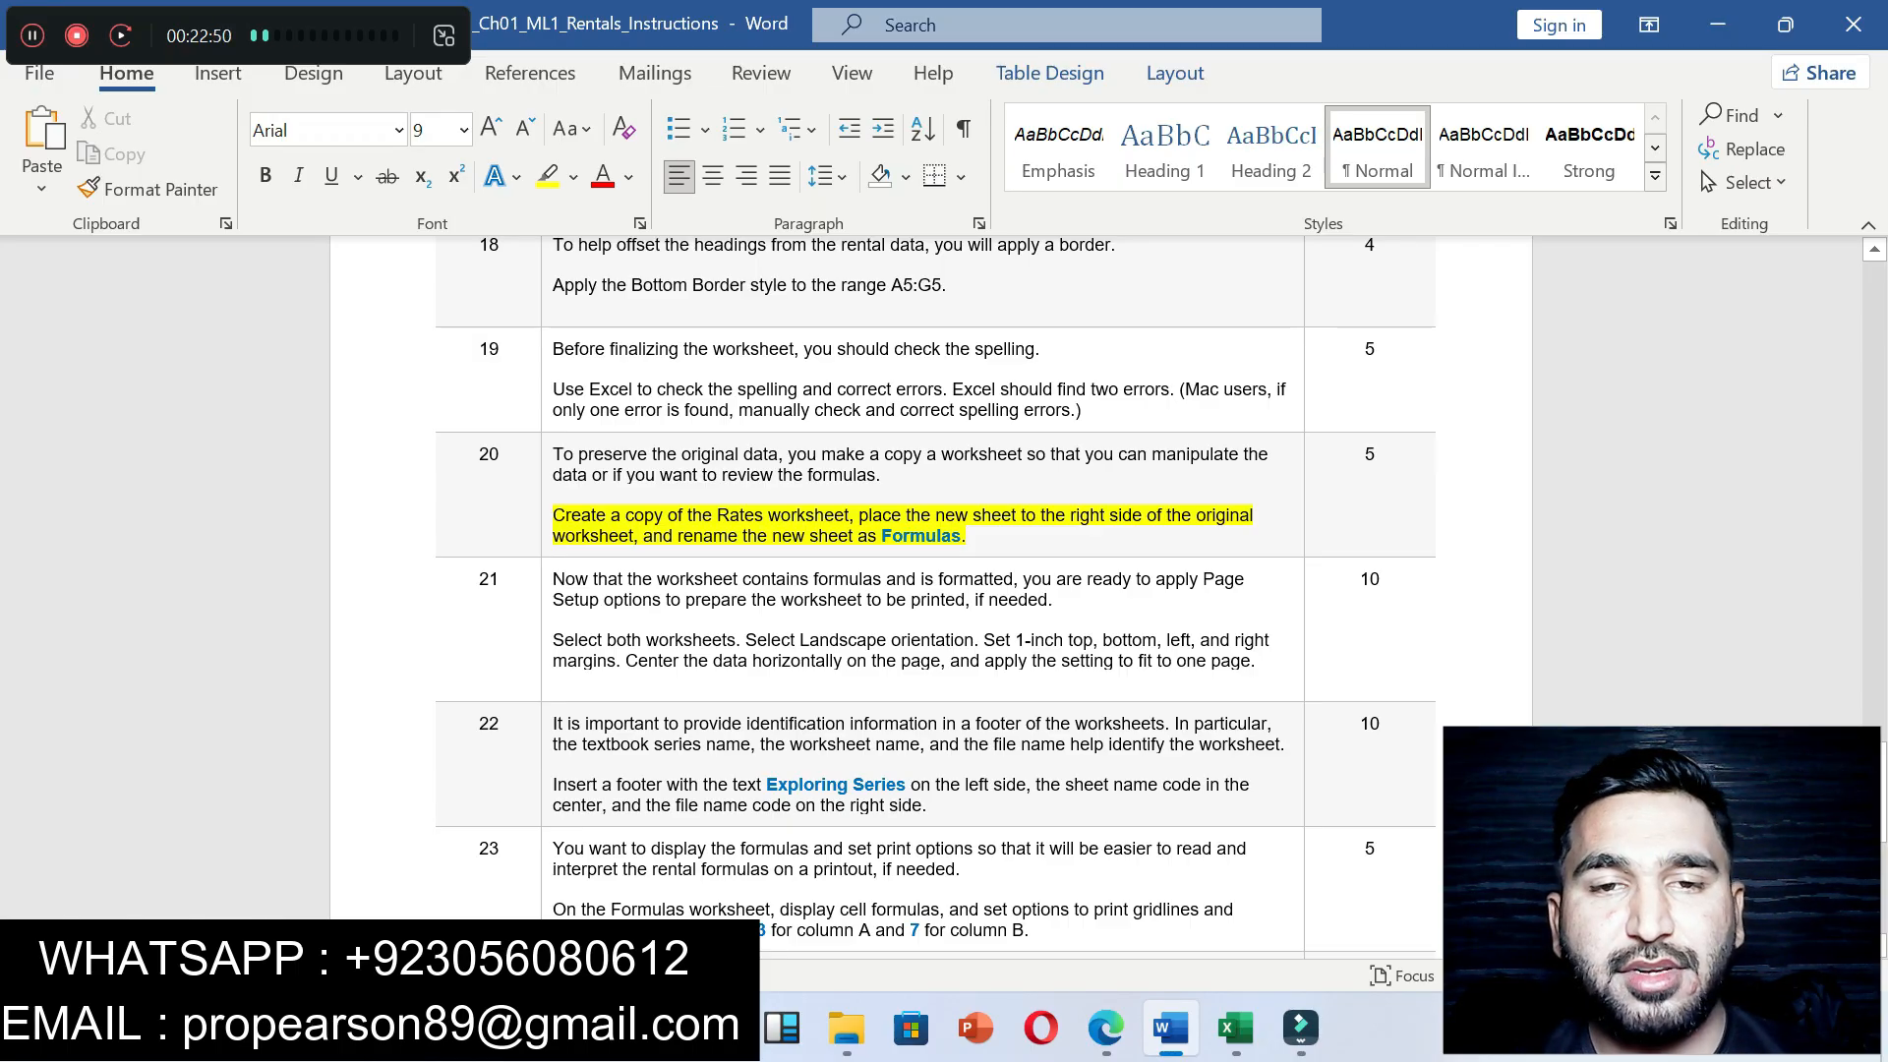
# Step: Select the new sheet name Formulas in the step 20 instruction
pyautogui.moveTo(881, 537); pyautogui.dragTo(962, 536)
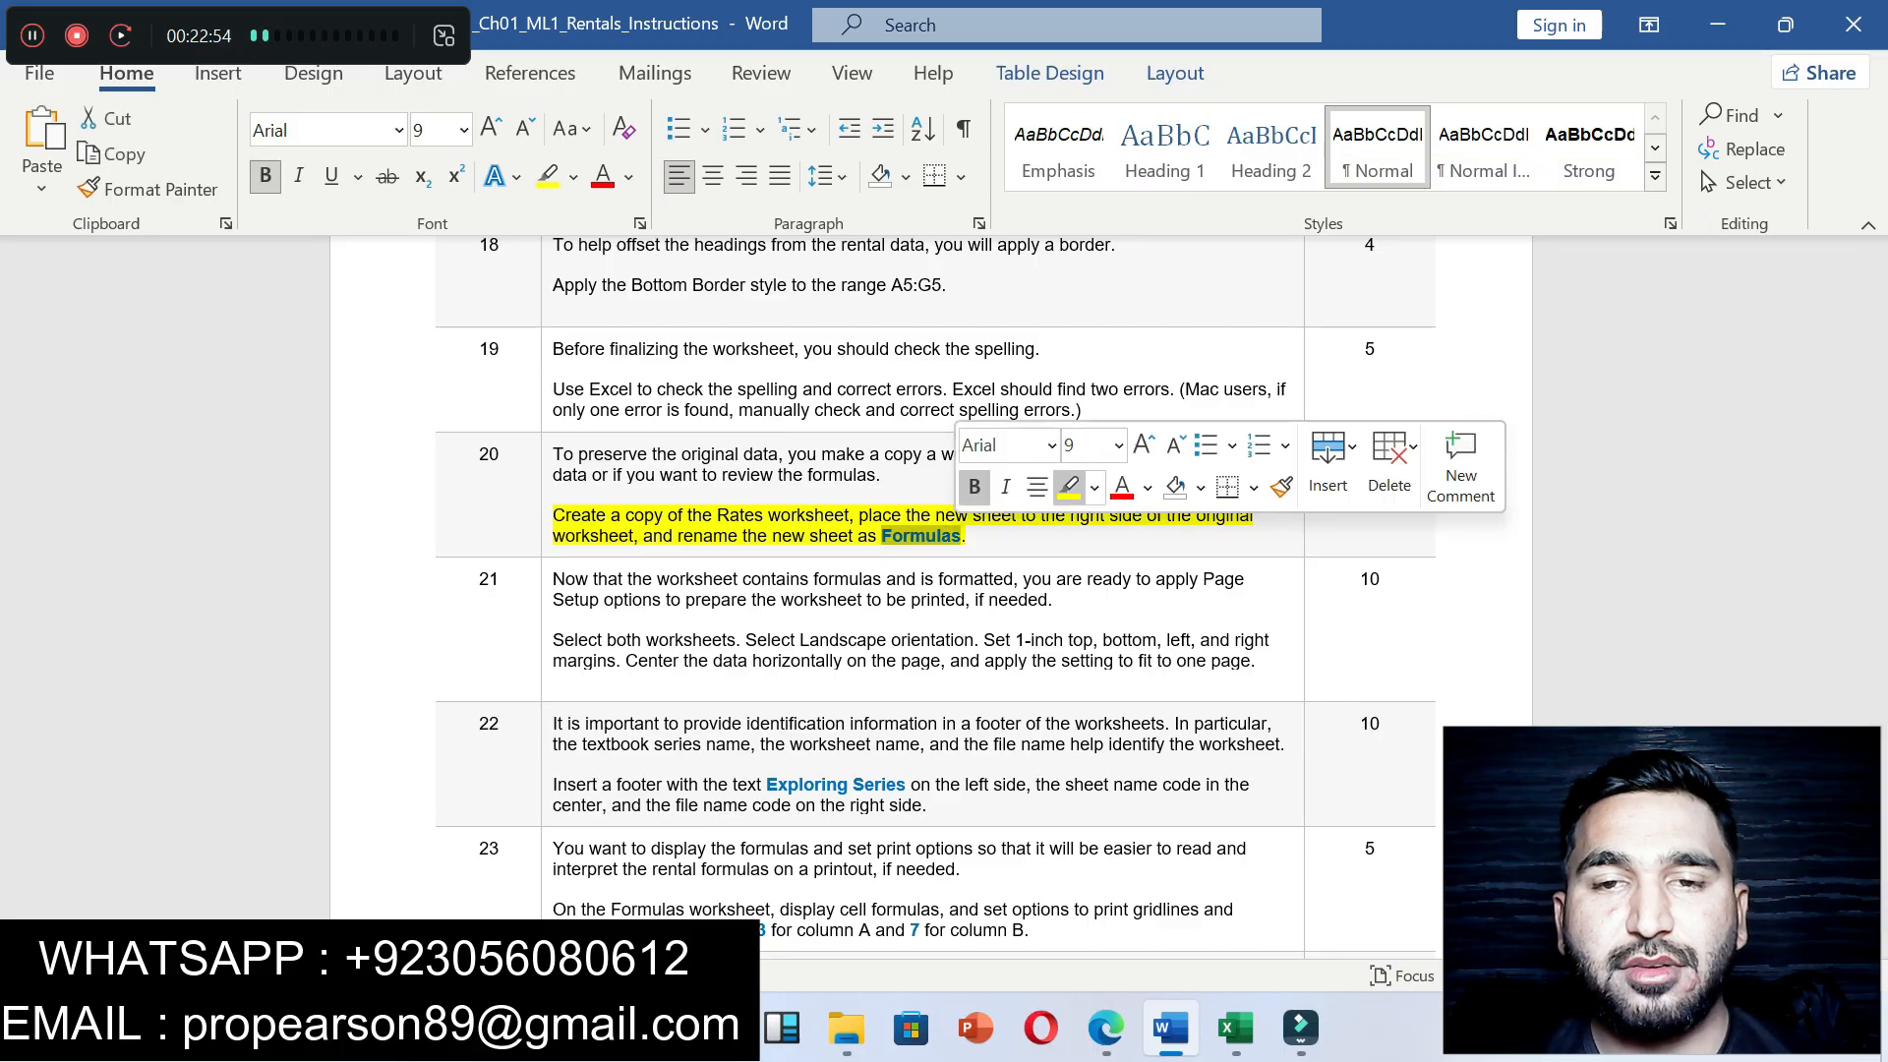
pyautogui.click(891, 536)
pyautogui.moveTo(903, 537); pyautogui.dragTo(962, 537)
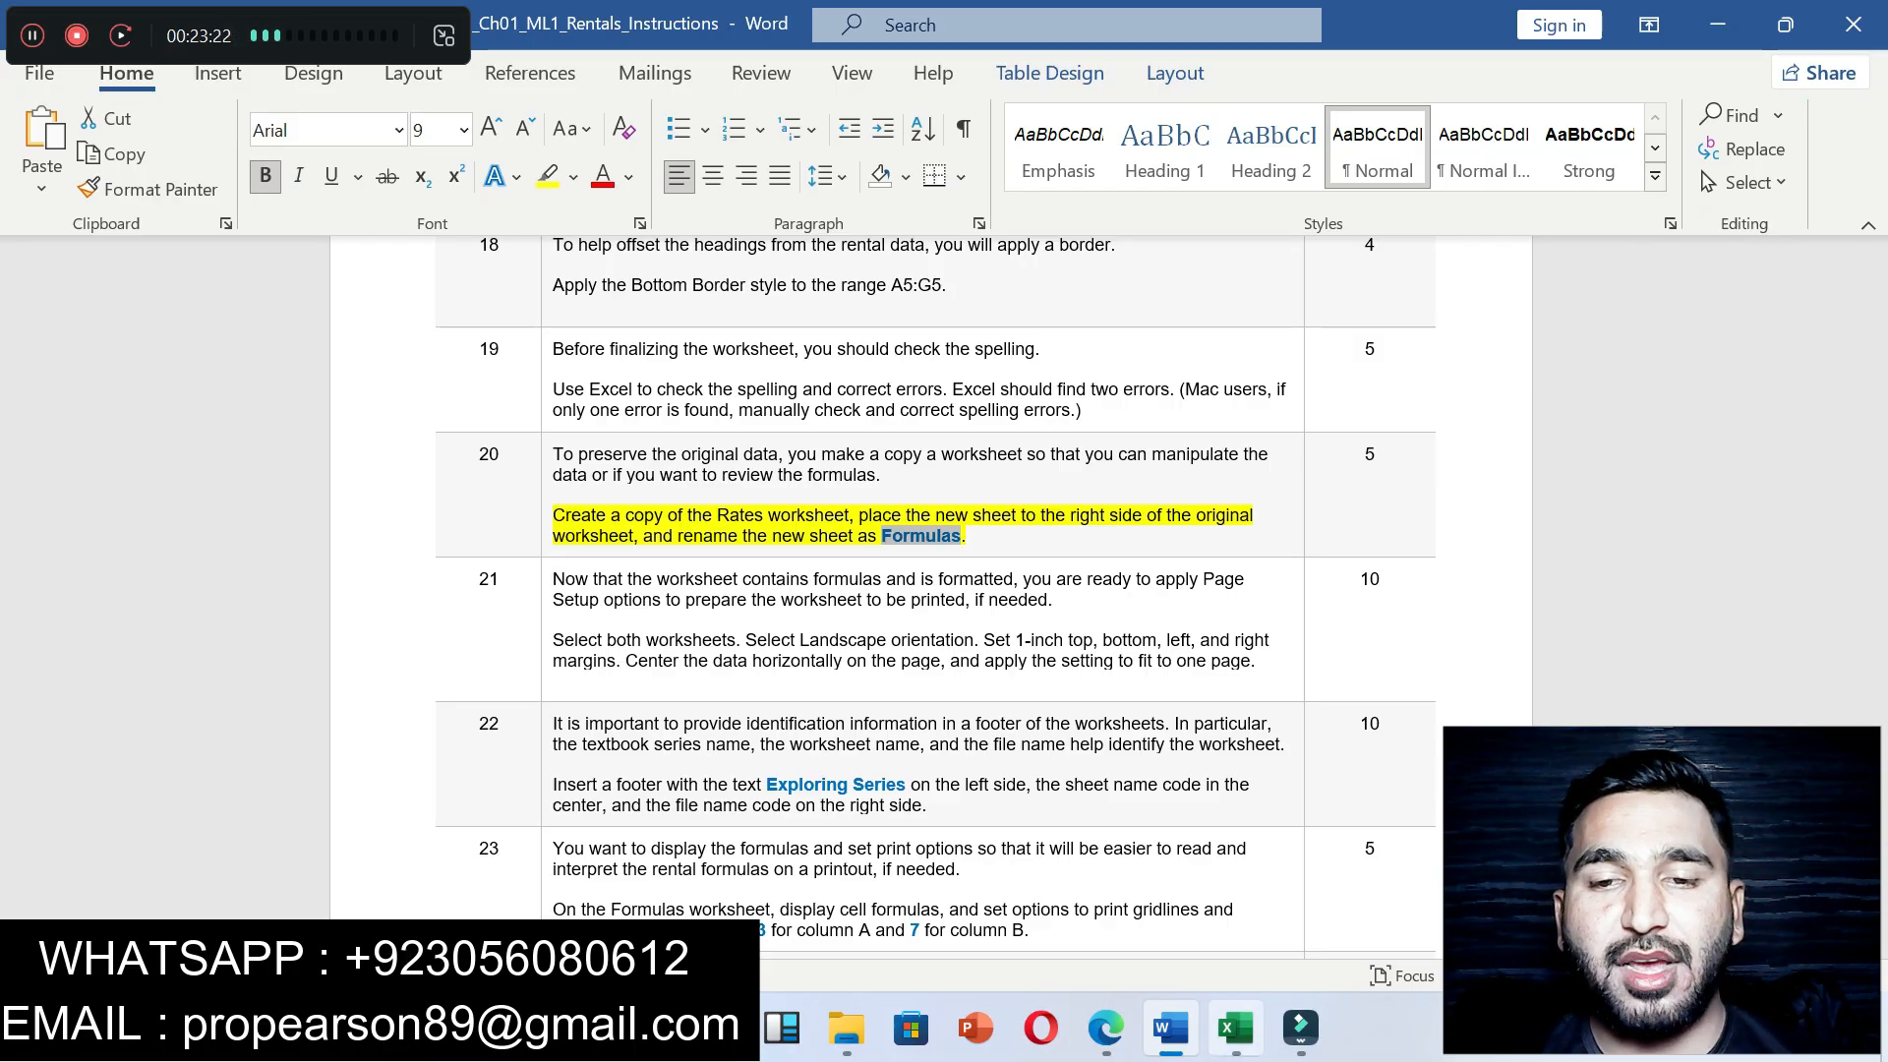
# Step: Switch to Excel and create a copy of the Rates worksheet in the same workbook
pyautogui.click(1236, 1029)
pyautogui.rightClick(165, 941)
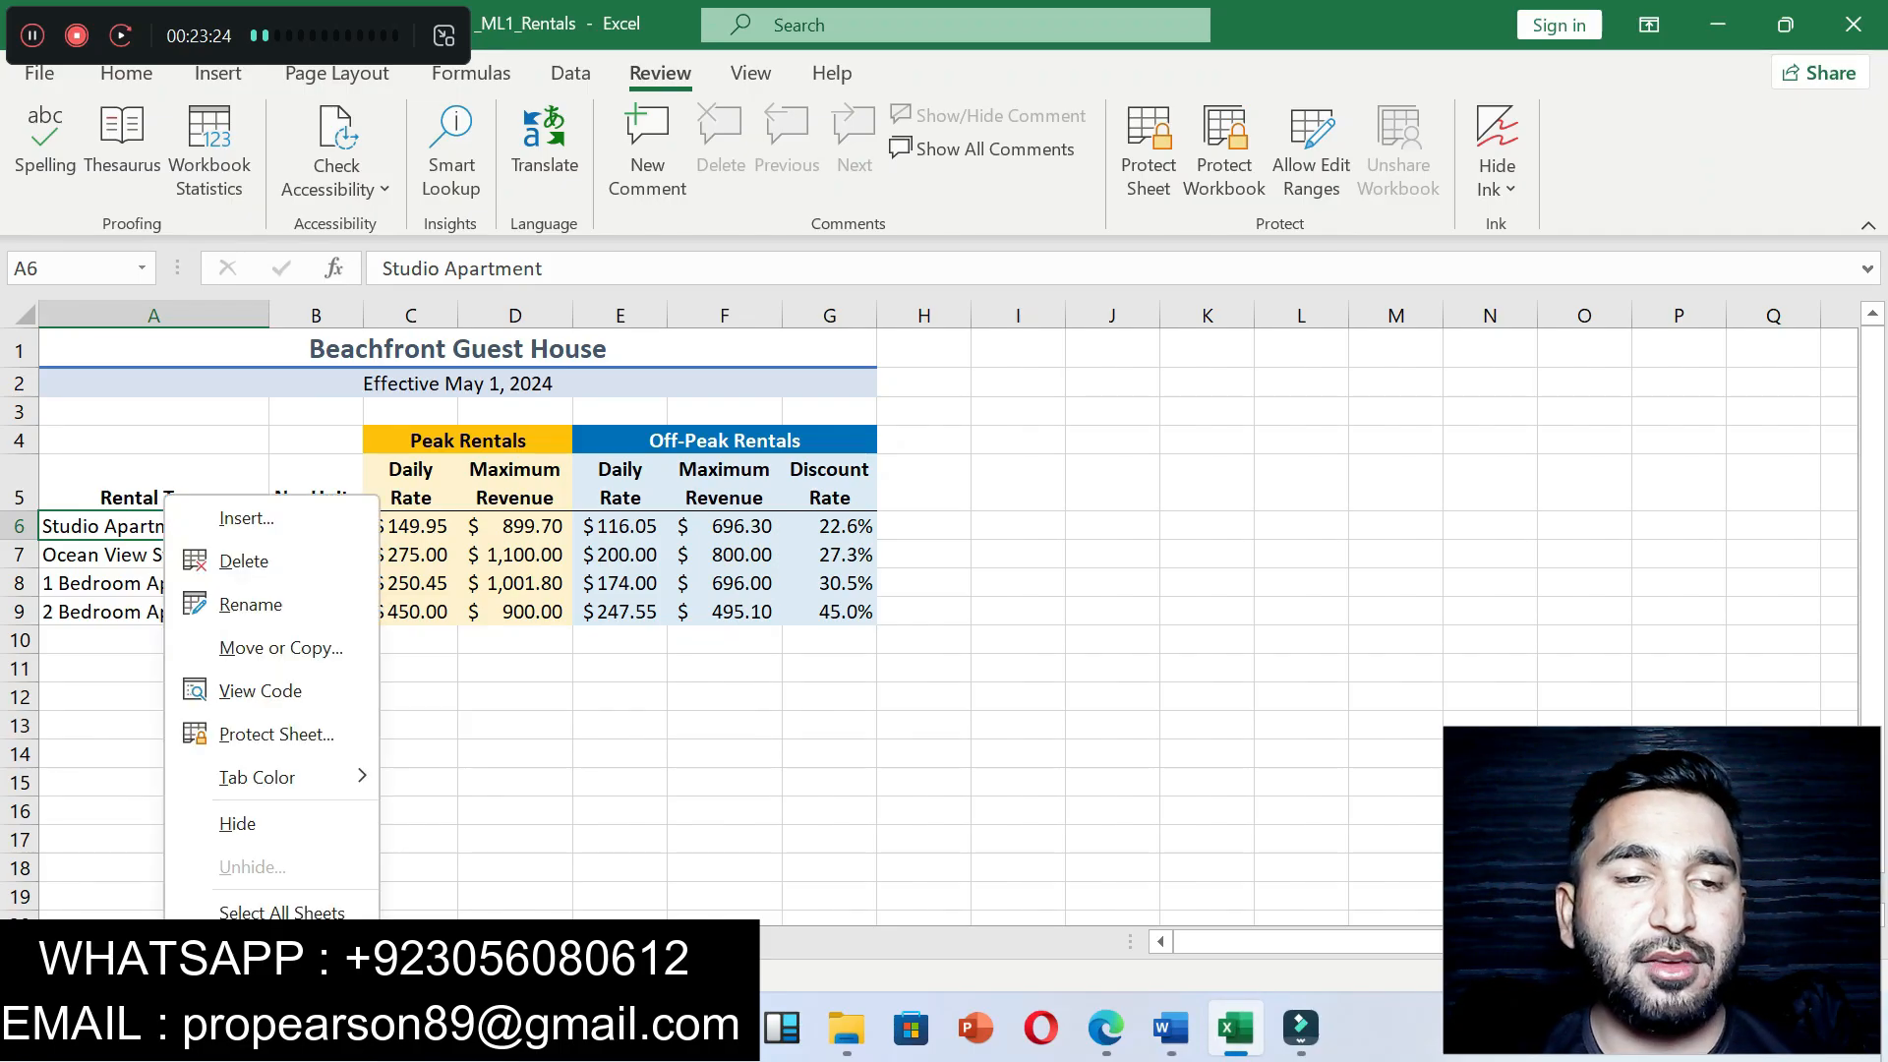
pyautogui.click(275, 647)
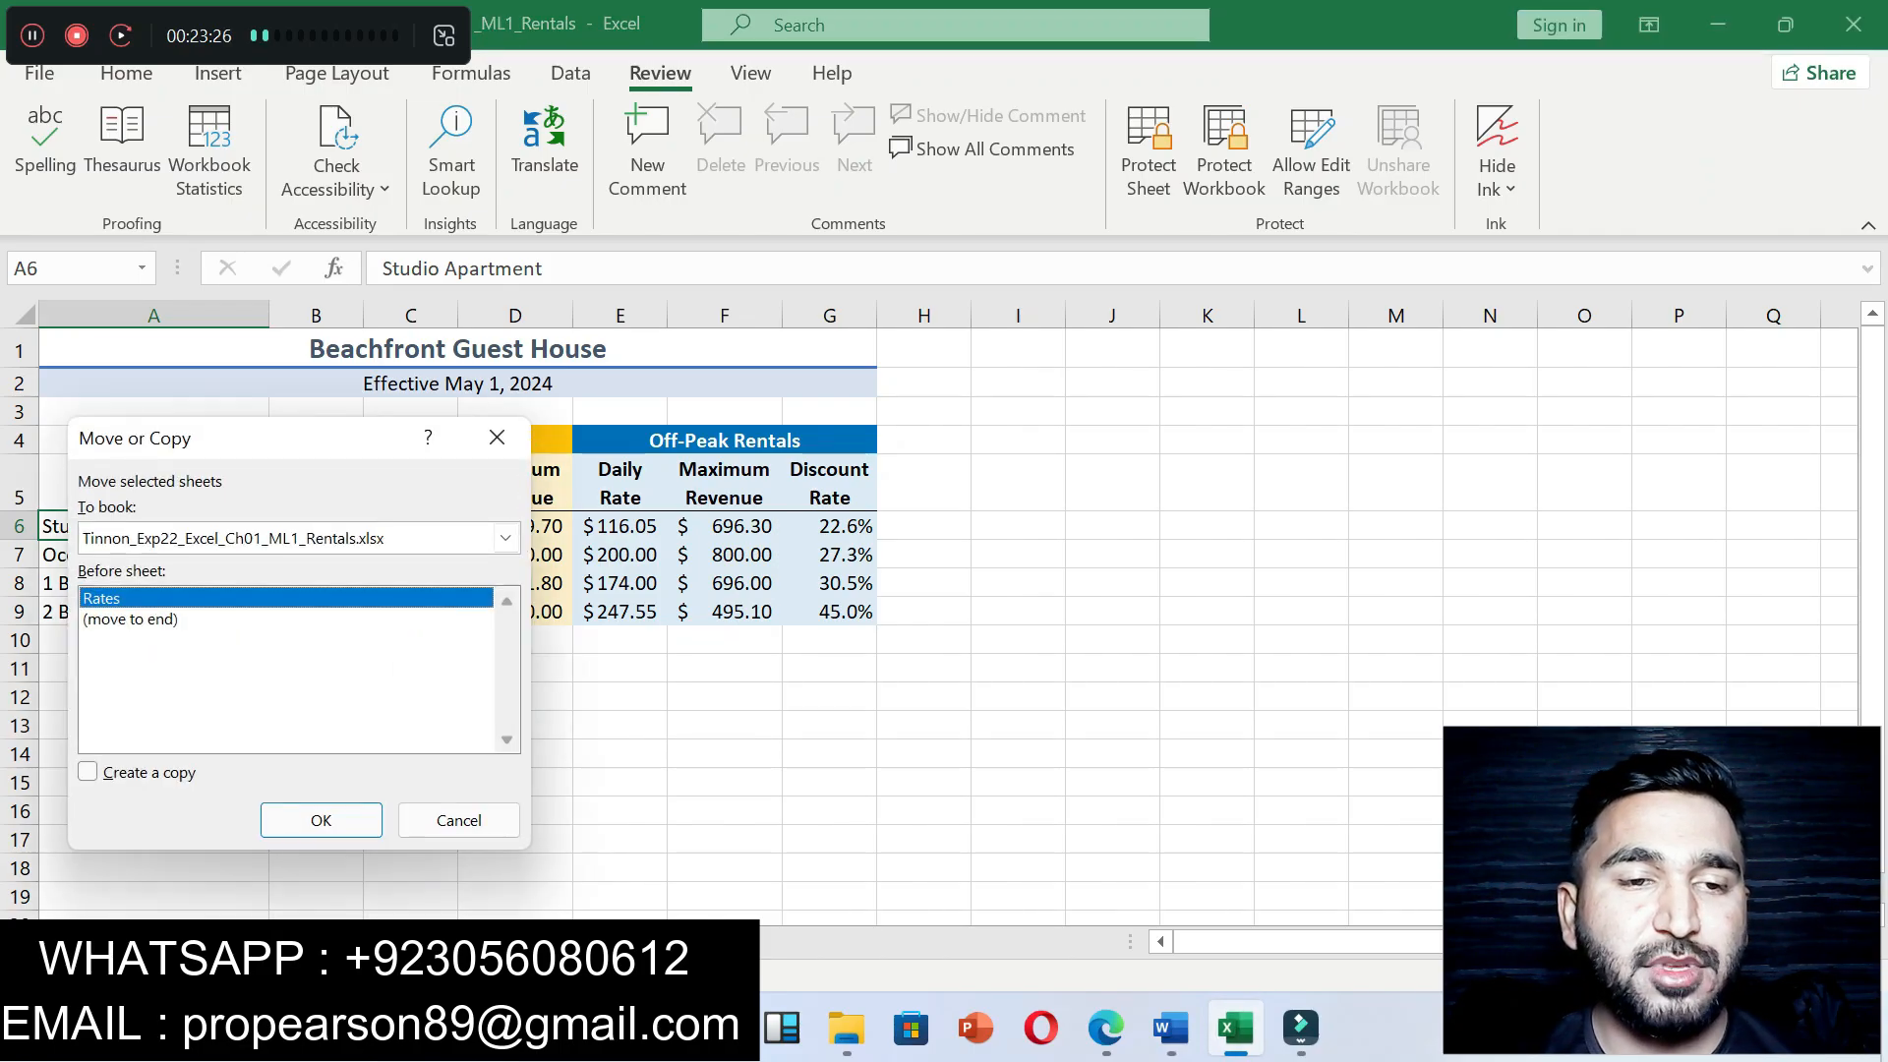
pyautogui.click(88, 772)
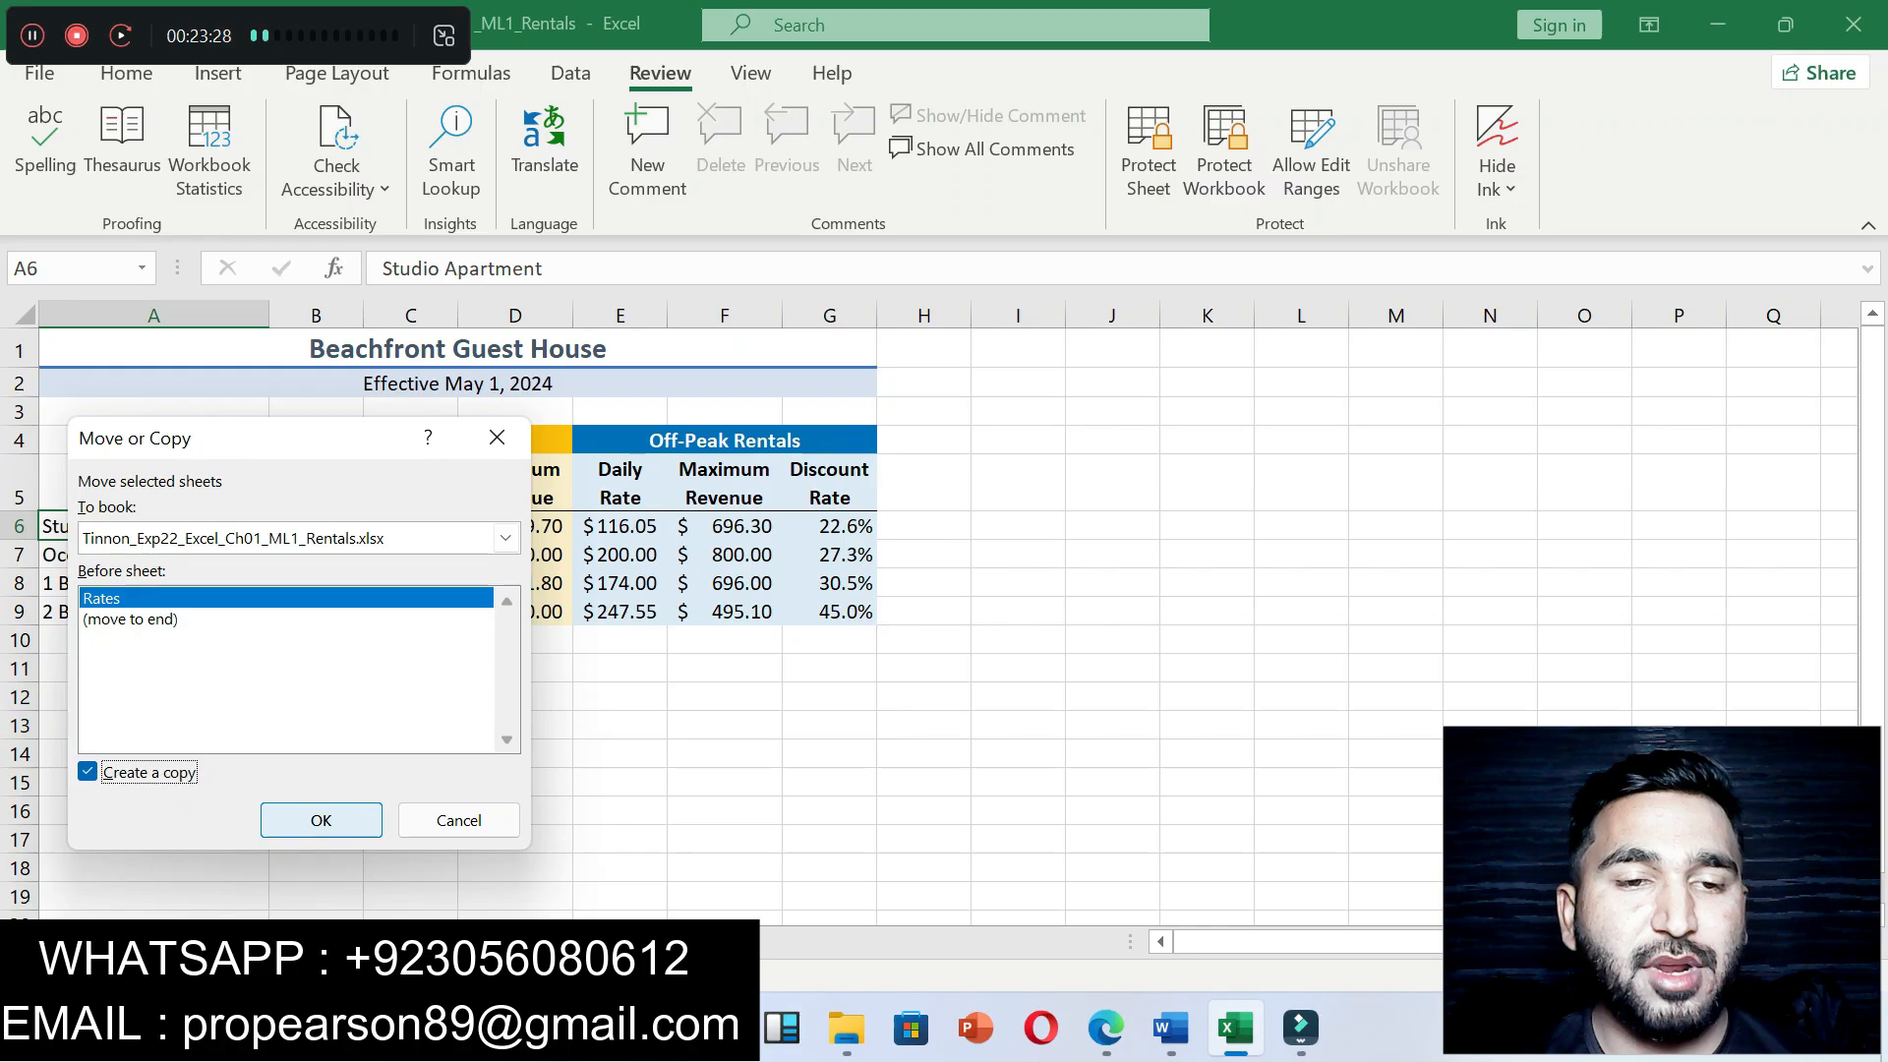
pyautogui.press('Return')
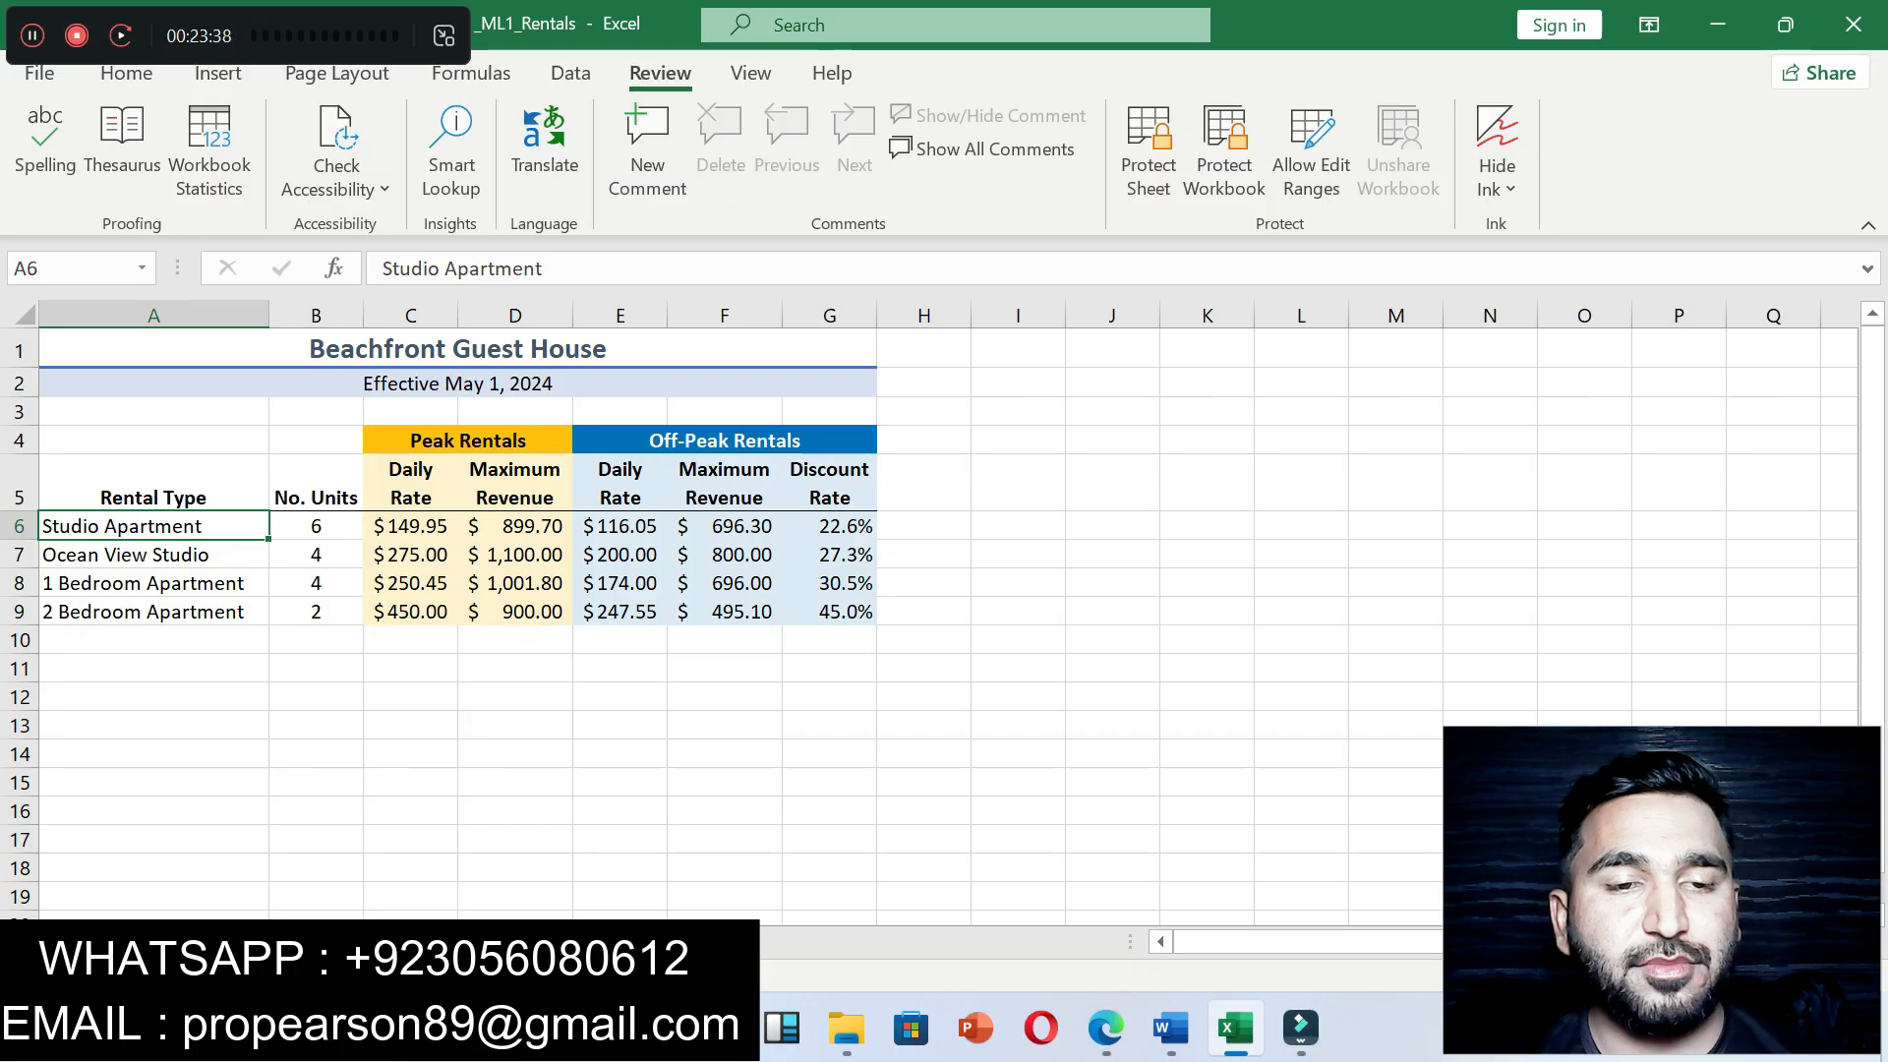
# Step: Recheck the step 20 sheet name in Word and rename the copied worksheet in Excel as Formulas
pyautogui.click(1171, 1028)
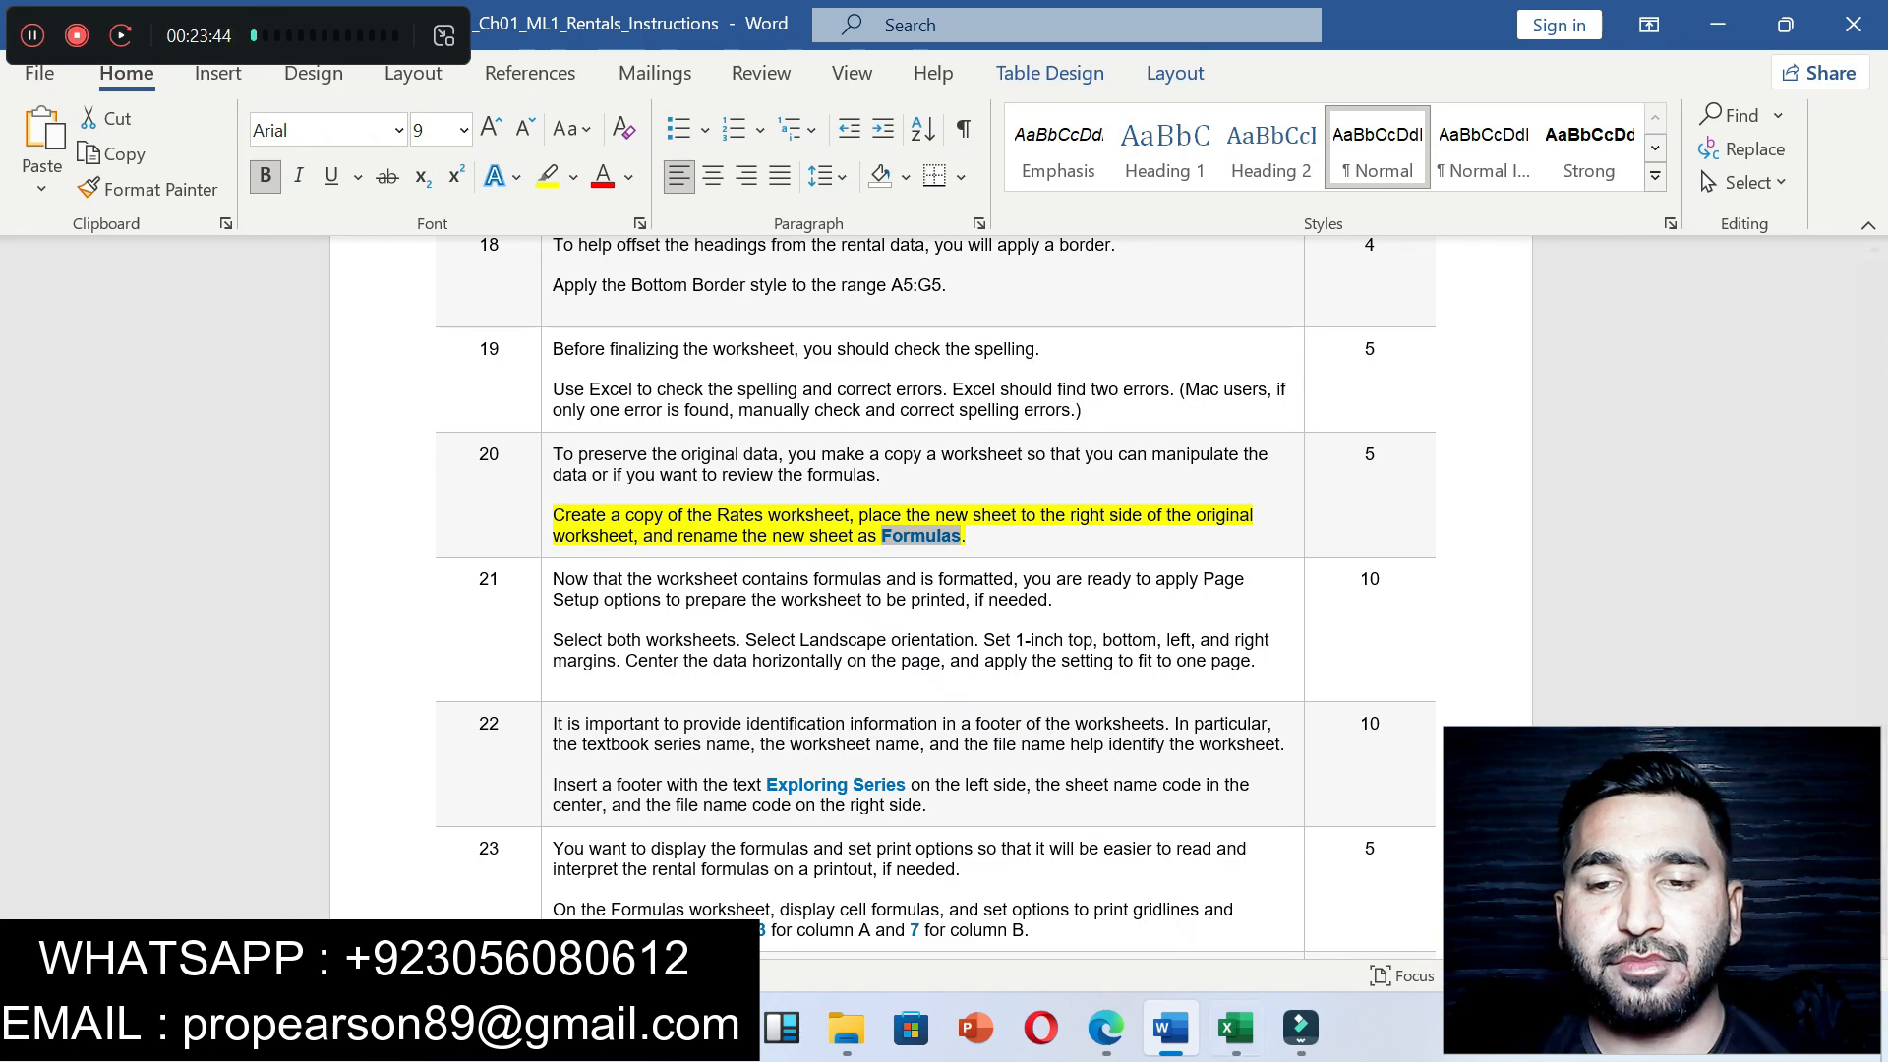
pyautogui.click(1236, 1028)
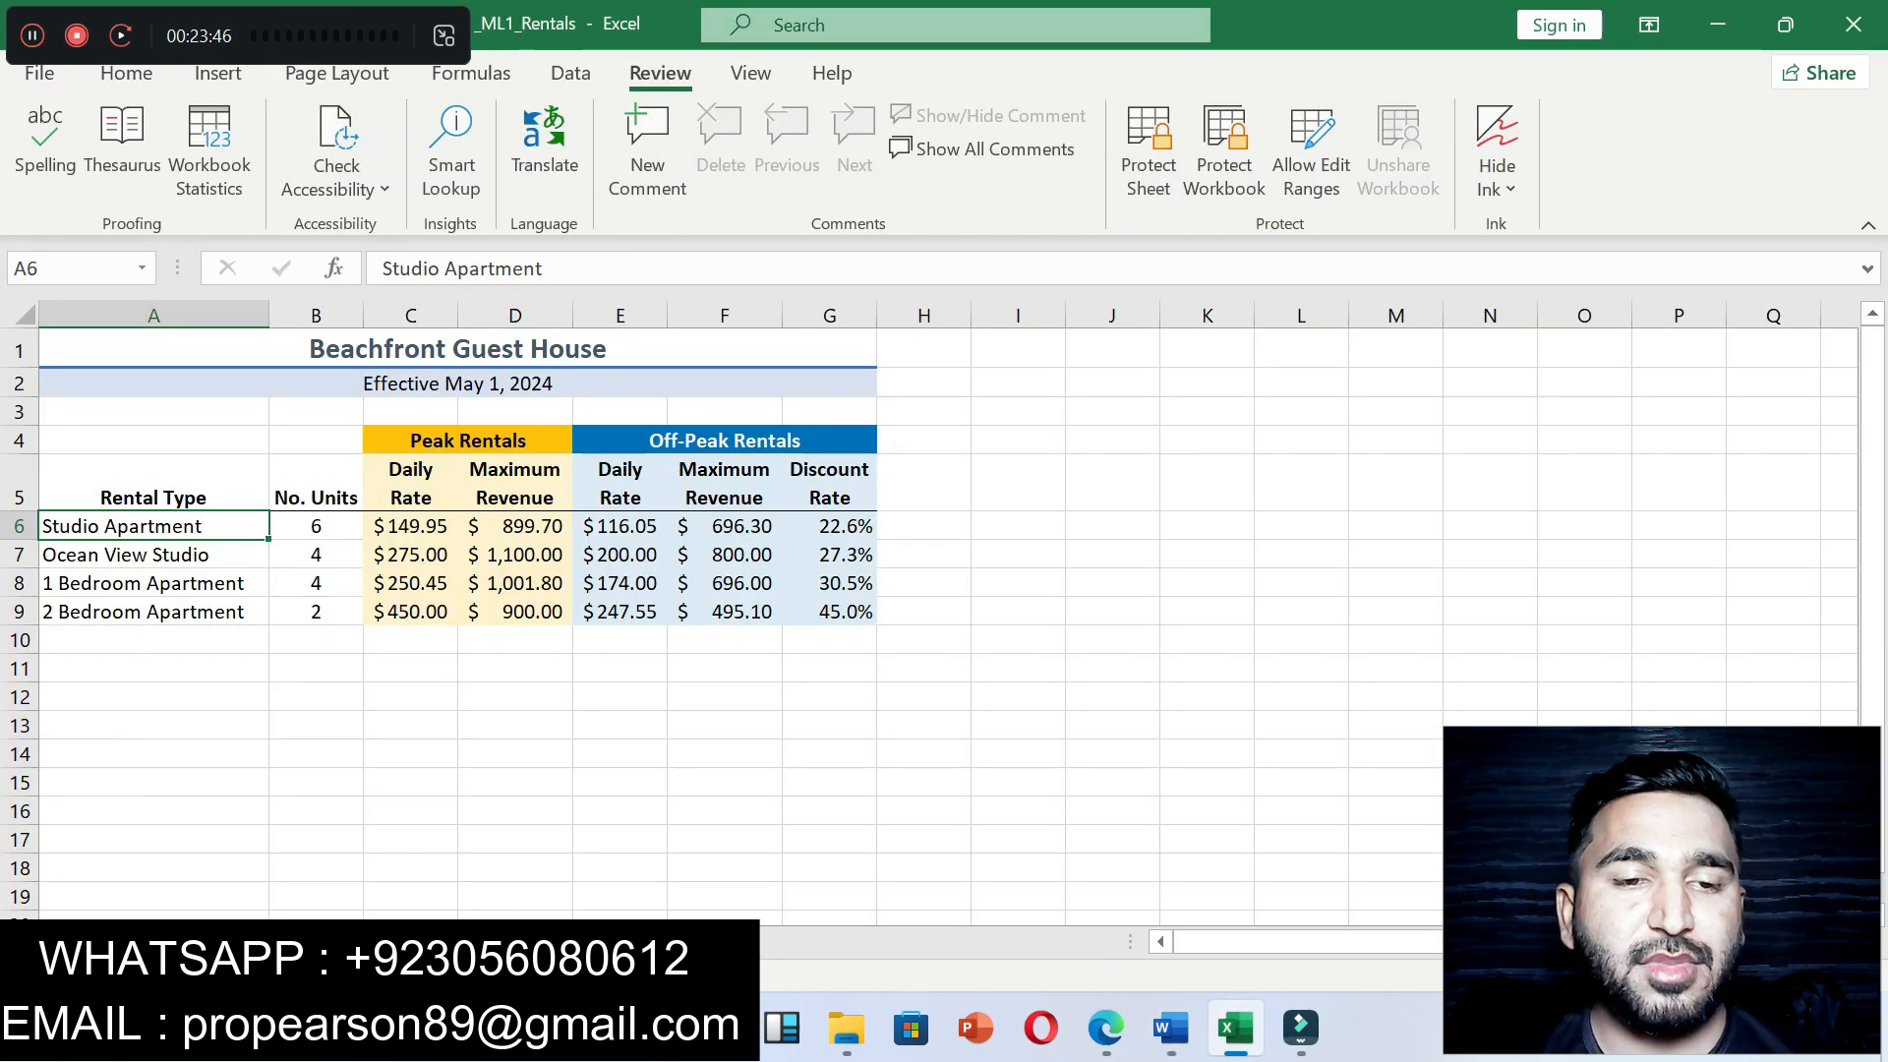
pyautogui.rightClick(259, 940)
pyautogui.click(345, 601)
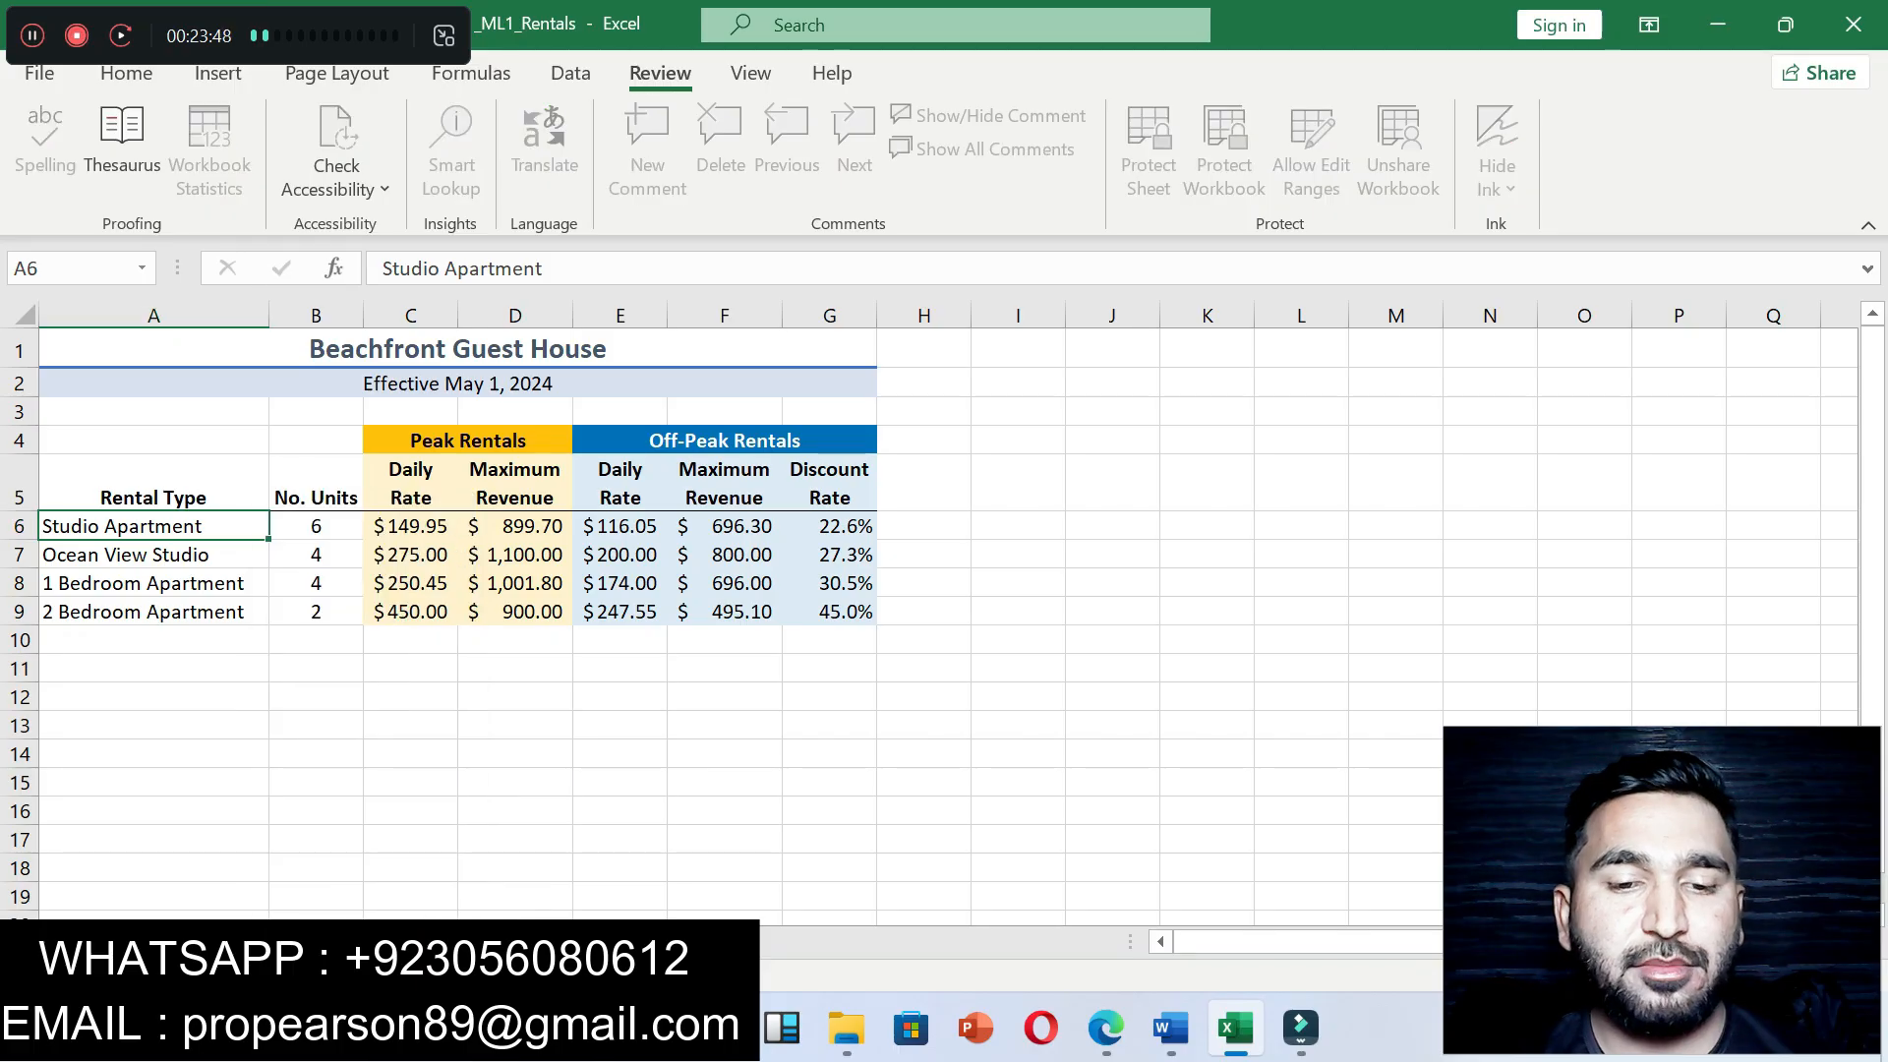
pyautogui.press('Return')
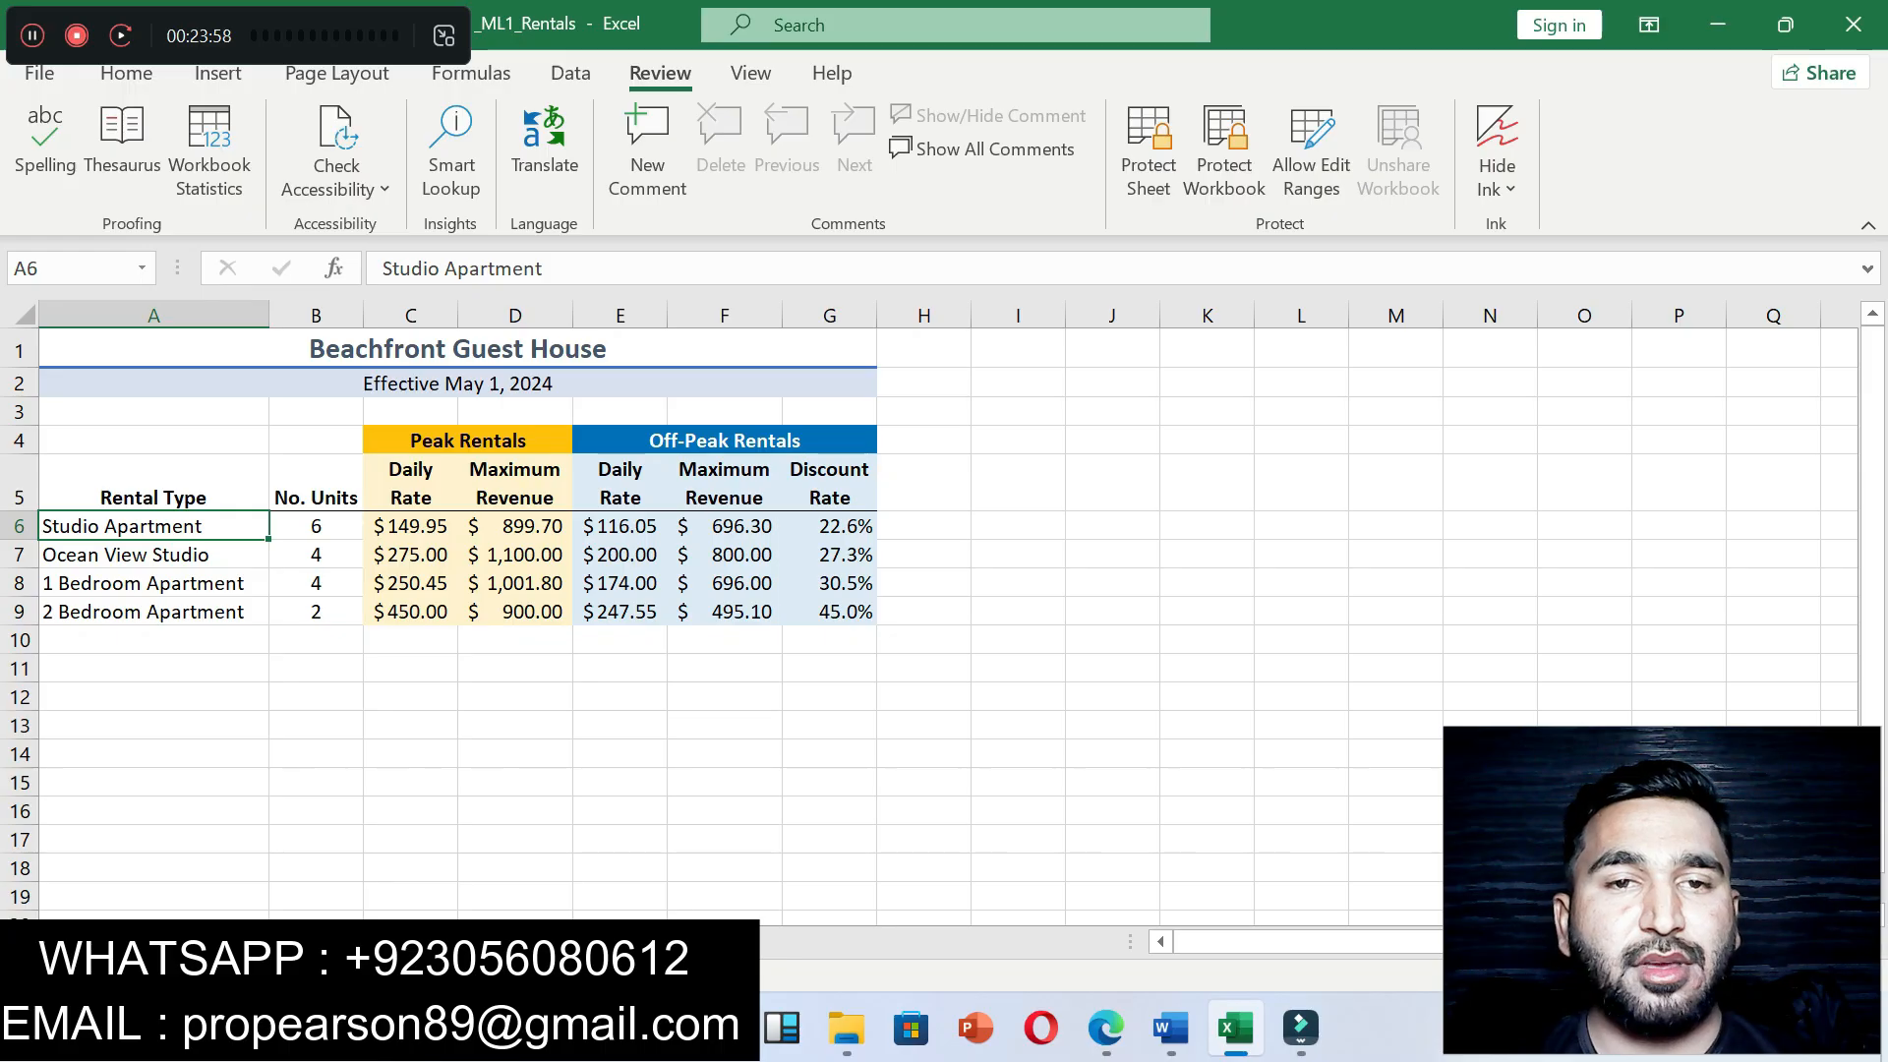
# Step: Review instruction steps 21 to 24 and the project description in Word, and return to the Excel workbook
pyautogui.click(1170, 1028)
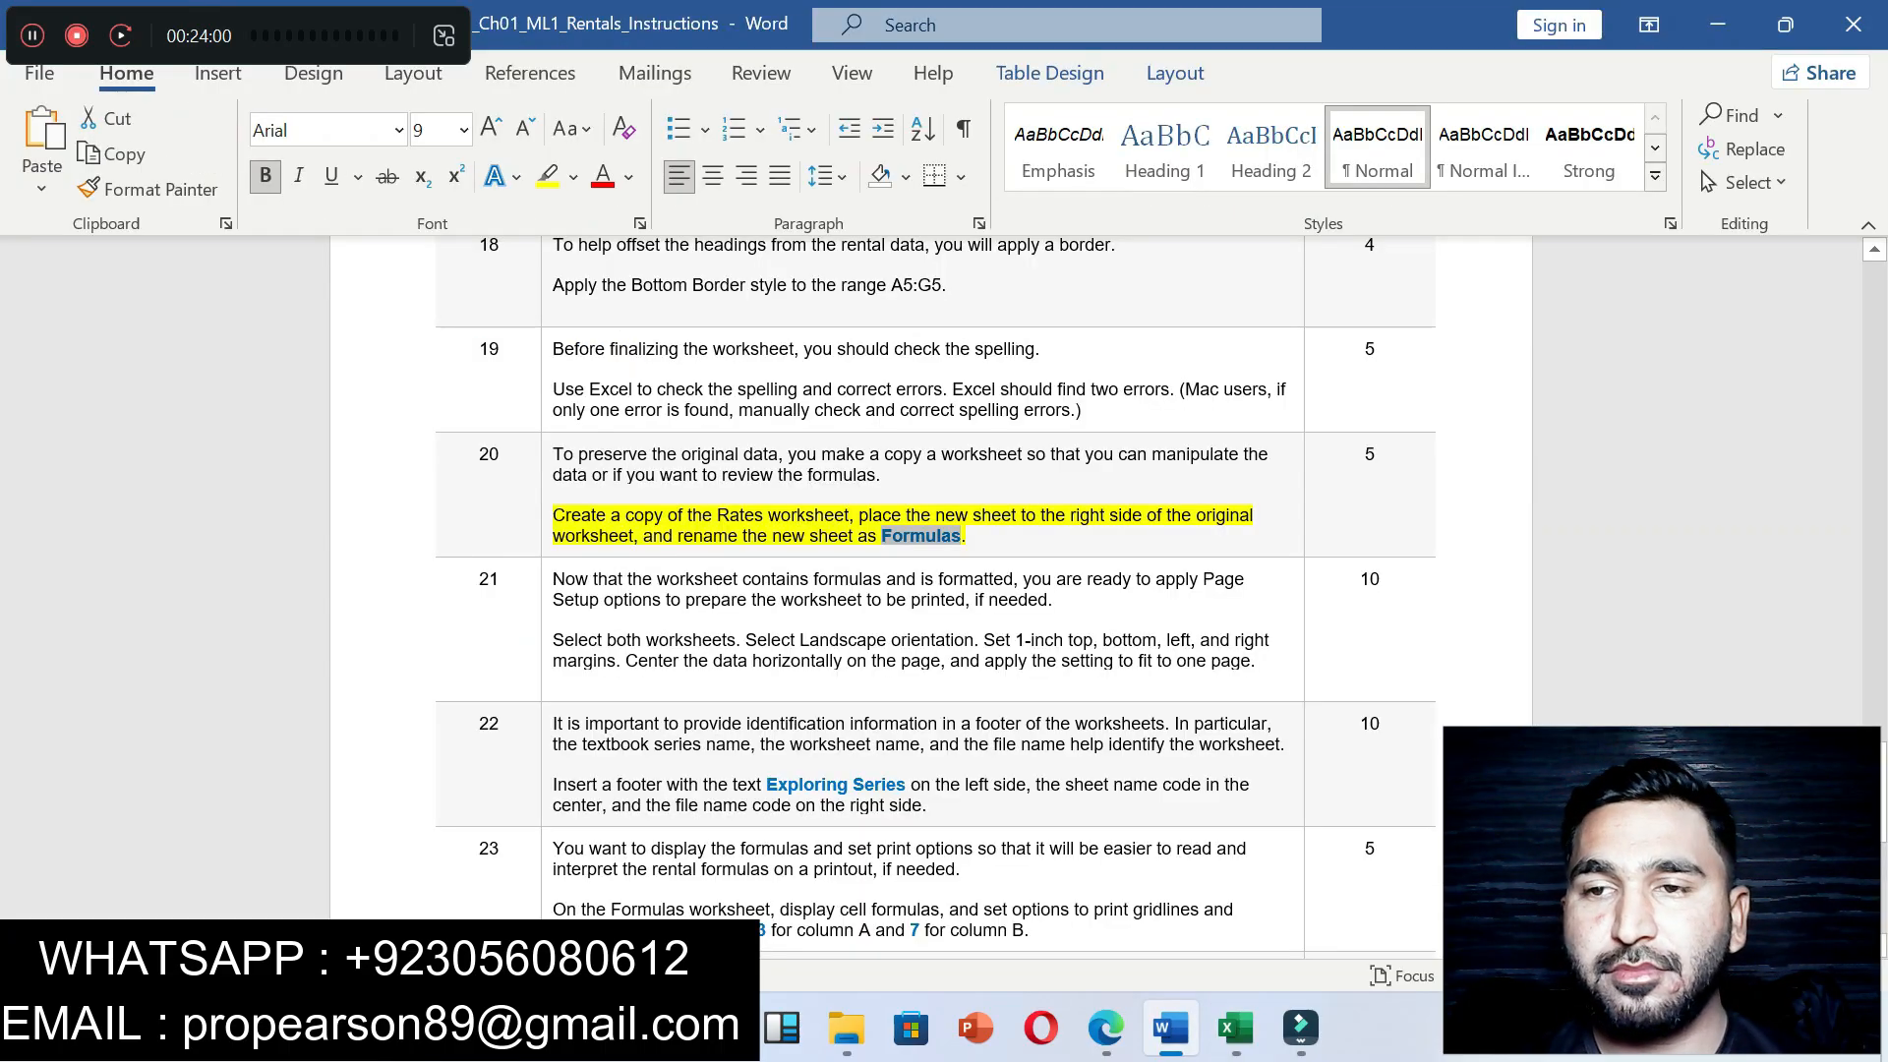
pyautogui.moveTo(1874, 789)
pyautogui.mouseDown()
pyautogui.moveTo(1873, 878)
pyautogui.moveTo(1874, 769)
pyautogui.moveTo(1874, 816)
pyautogui.mouseUp()
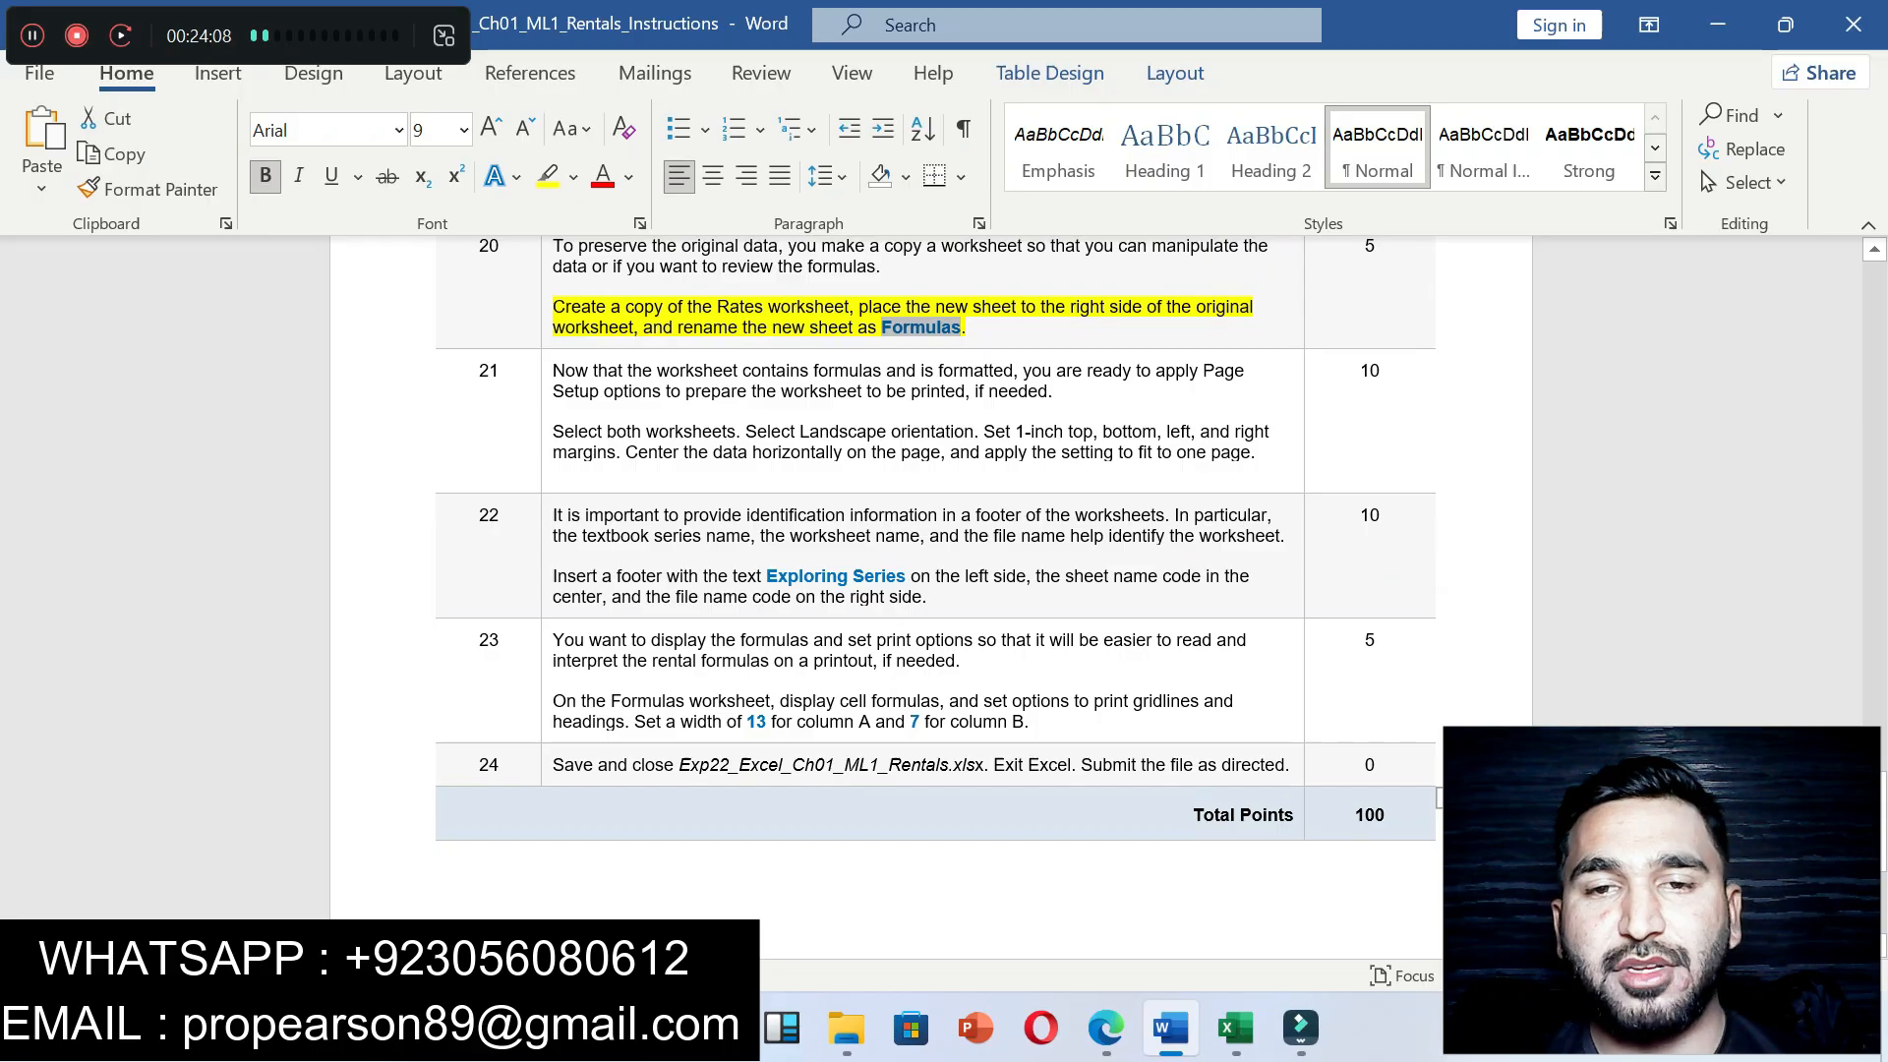
pyautogui.moveTo(1874, 829); pyautogui.dragTo(1874, 328)
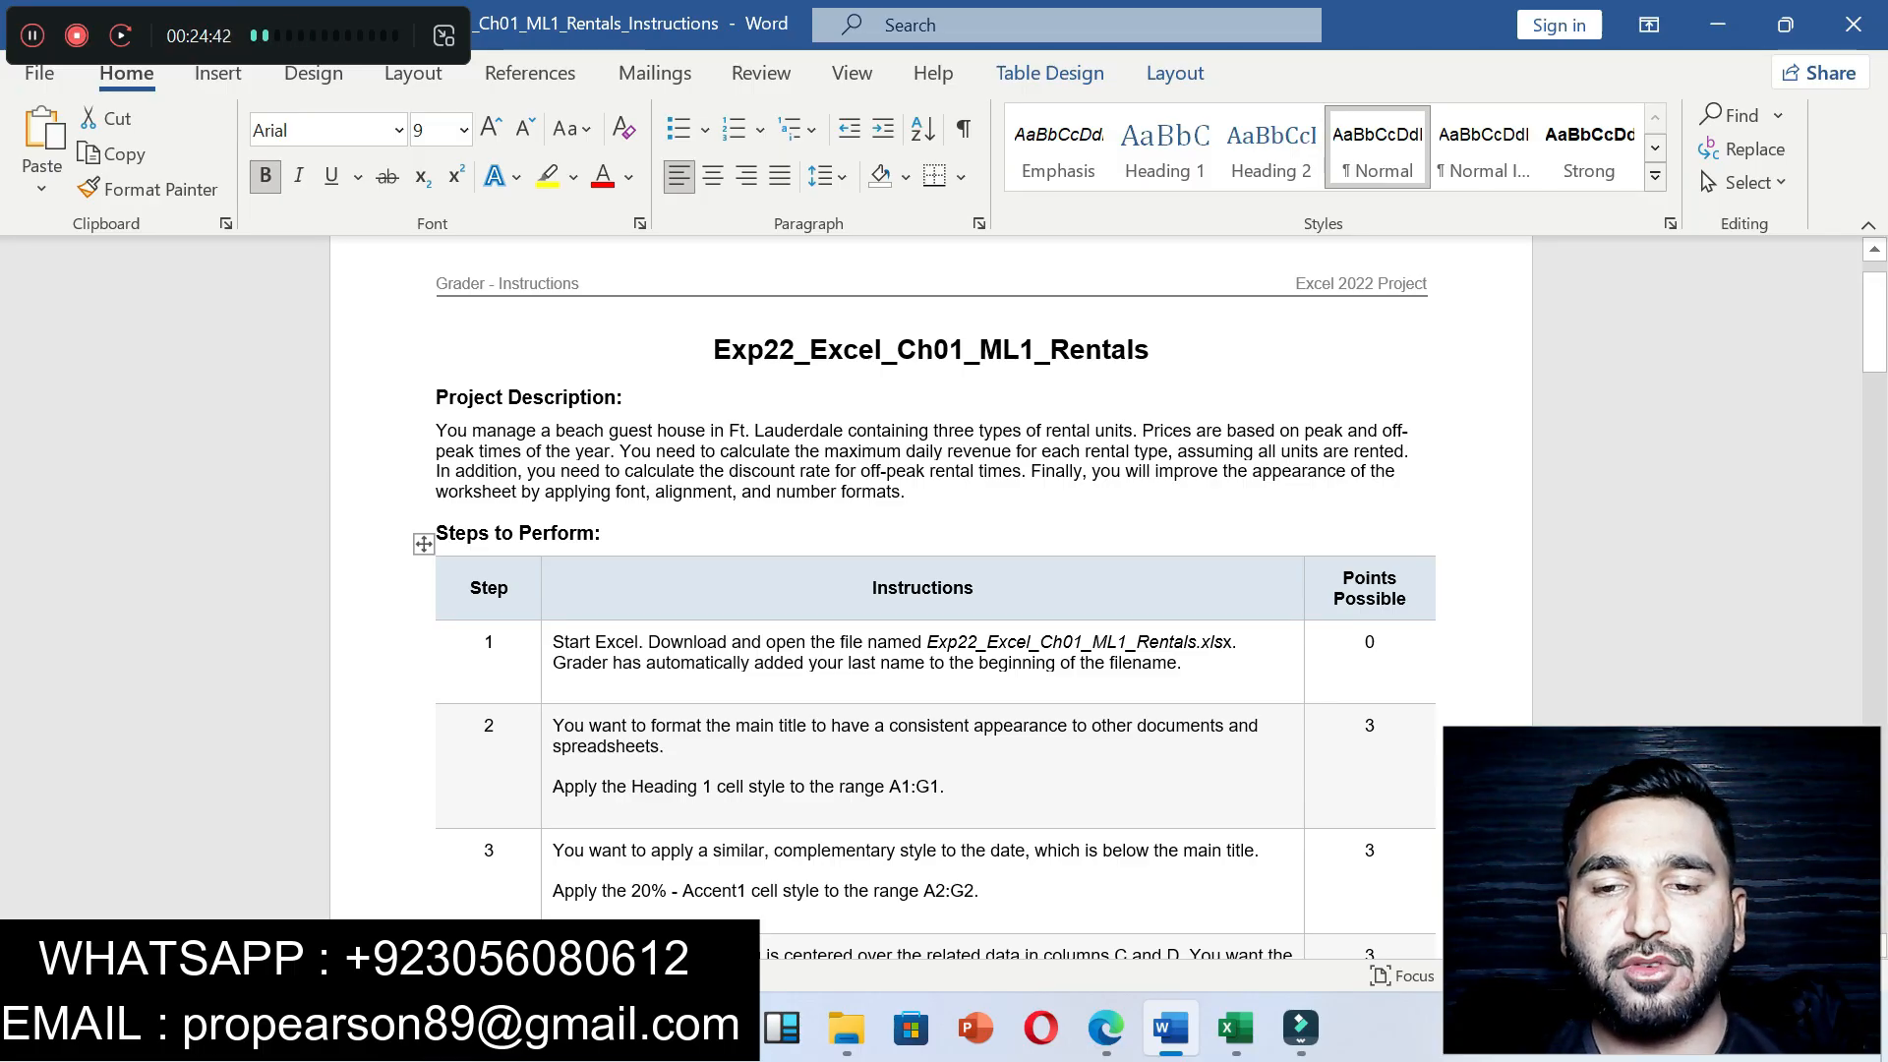
pyautogui.click(1236, 1027)
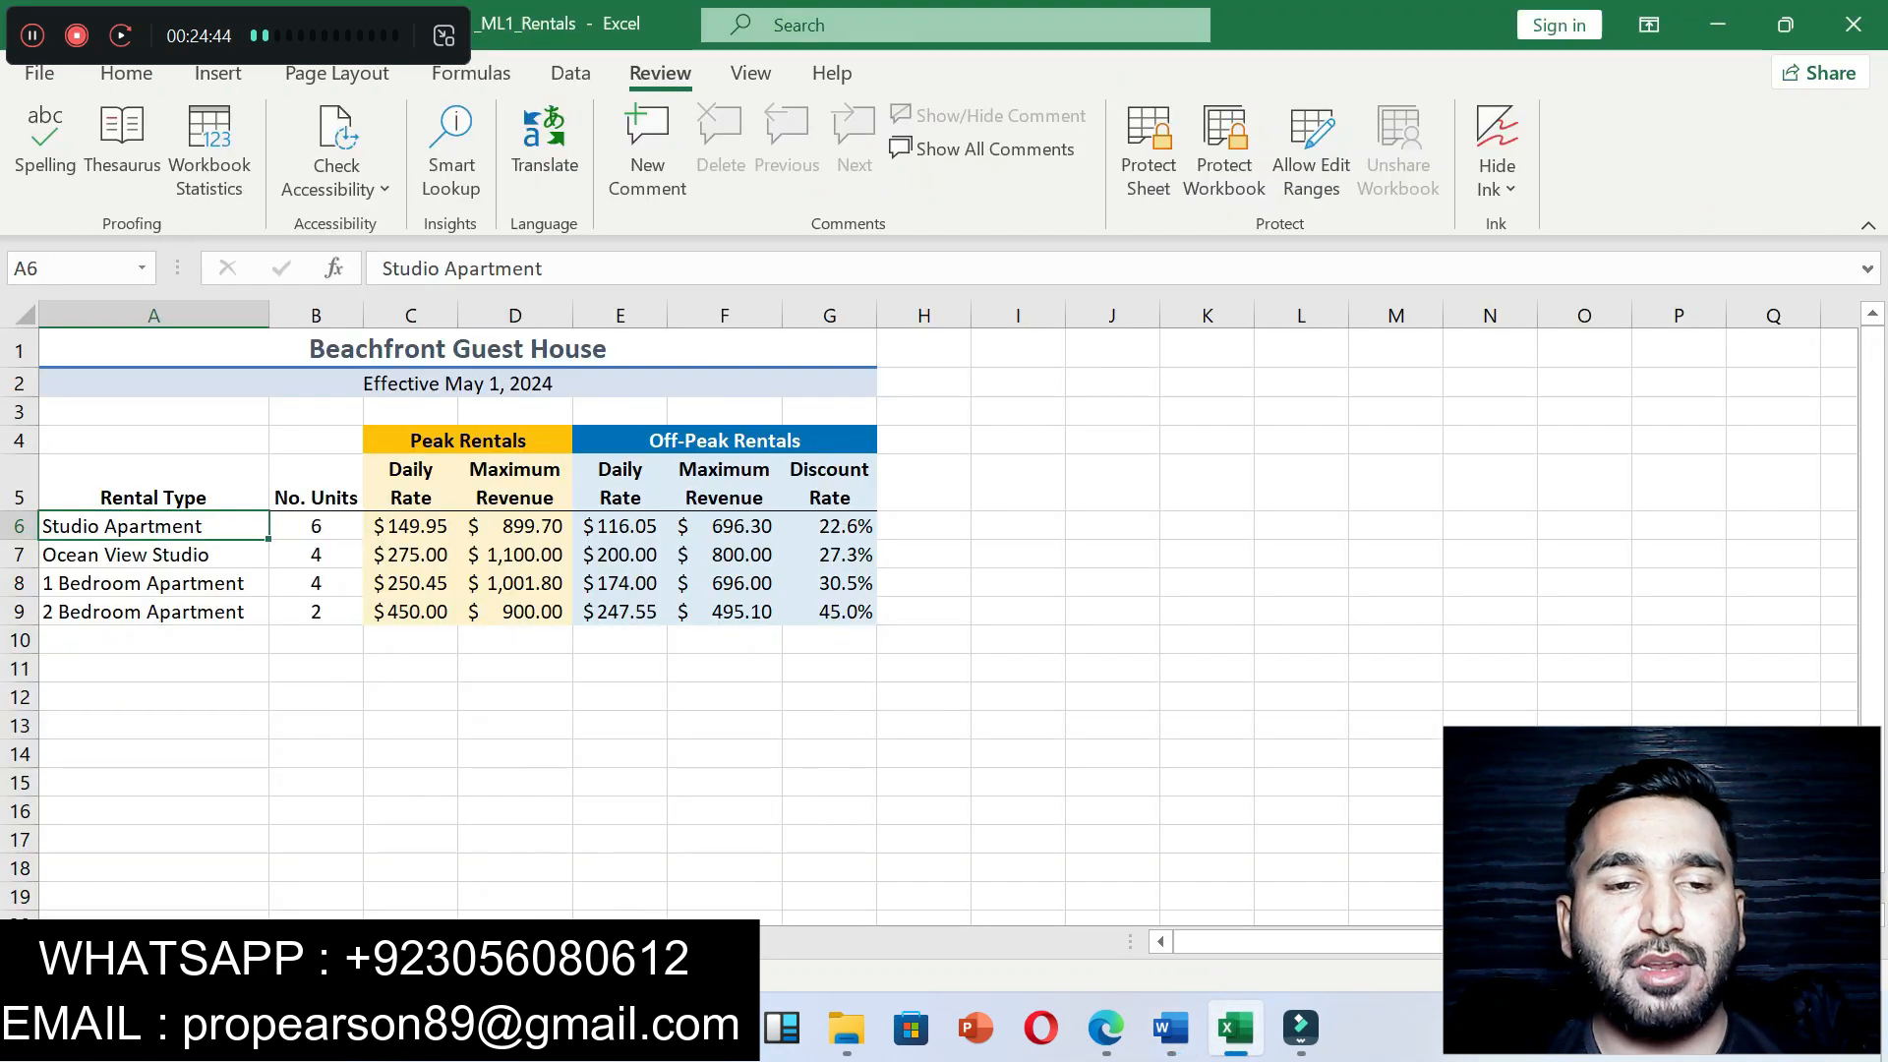